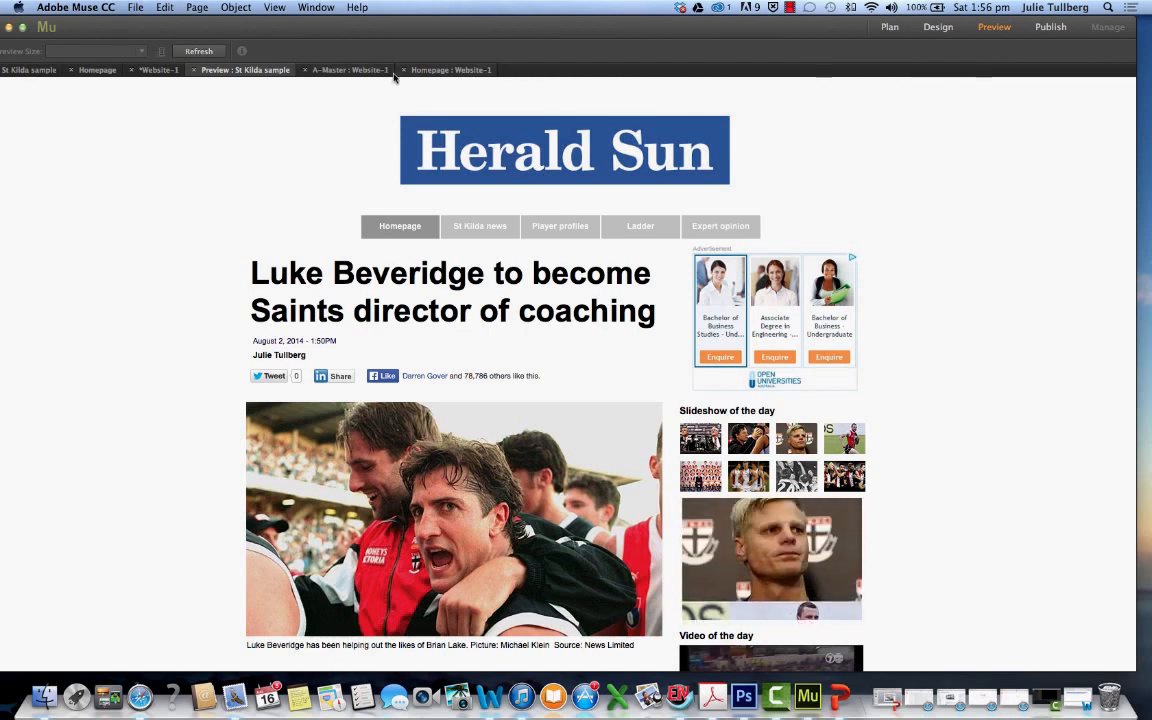
Switch the St Kilda sample to Design mode and review its homepage layout from the masthead to the end of the article
{"action": "left_click", "coordinate": [932, 34]}
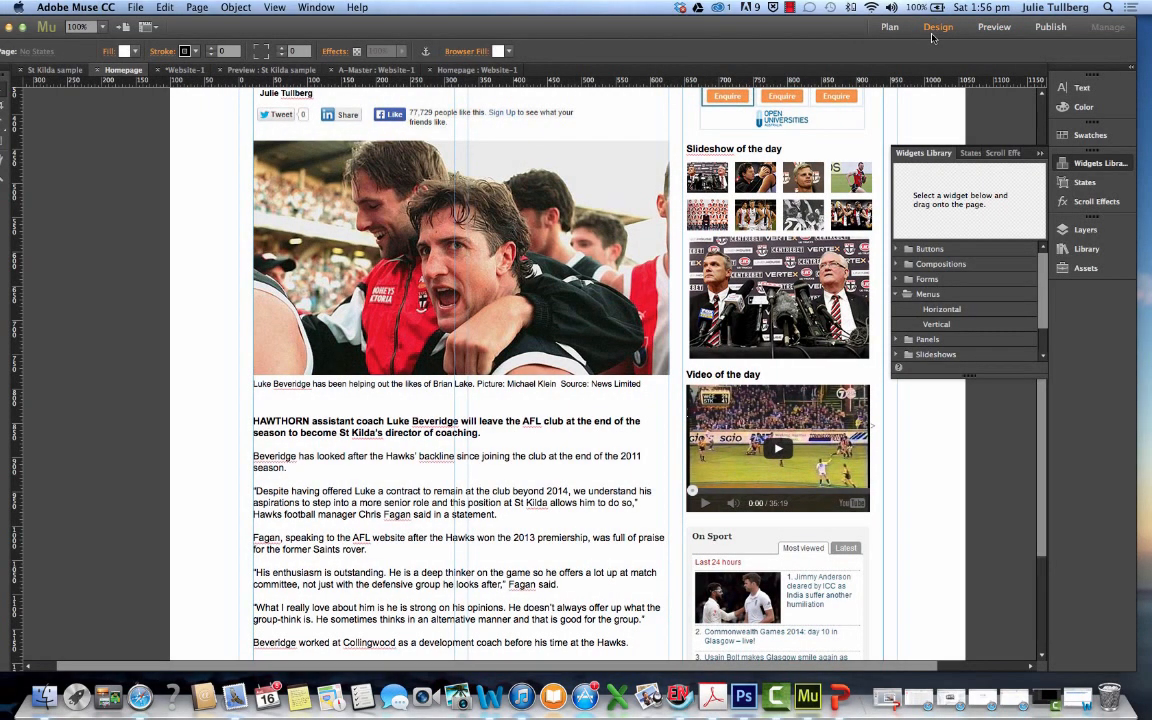
{"action": "scroll", "coordinate": [490, 280], "scroll_direction": "up", "scroll_amount": 5}
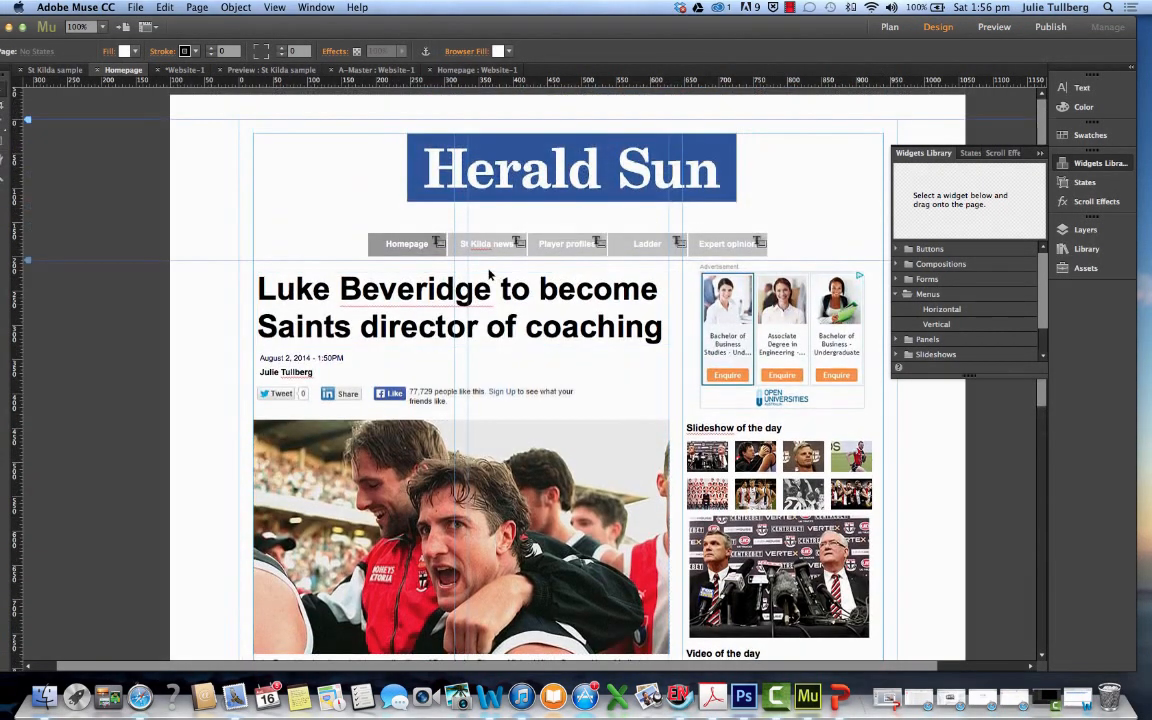
{"action": "scroll", "coordinate": [490, 278], "scroll_direction": "down", "scroll_amount": 8}
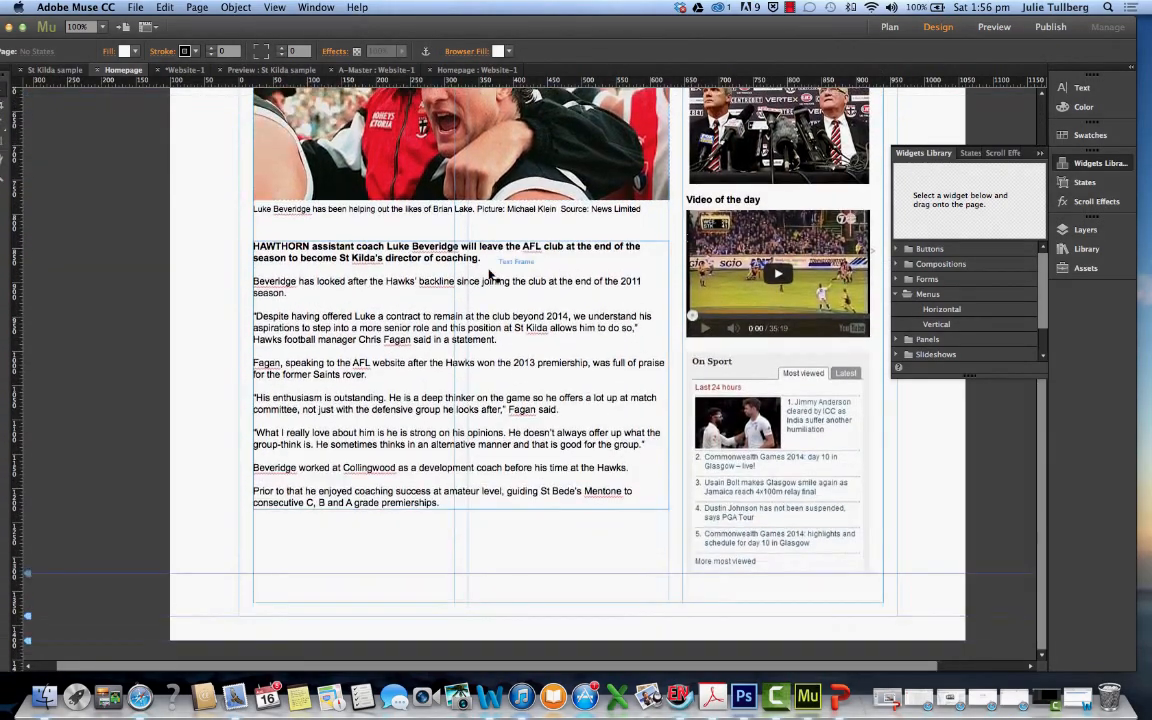
{"action": "scroll", "coordinate": [490, 275], "scroll_direction": "up", "scroll_amount": 8}
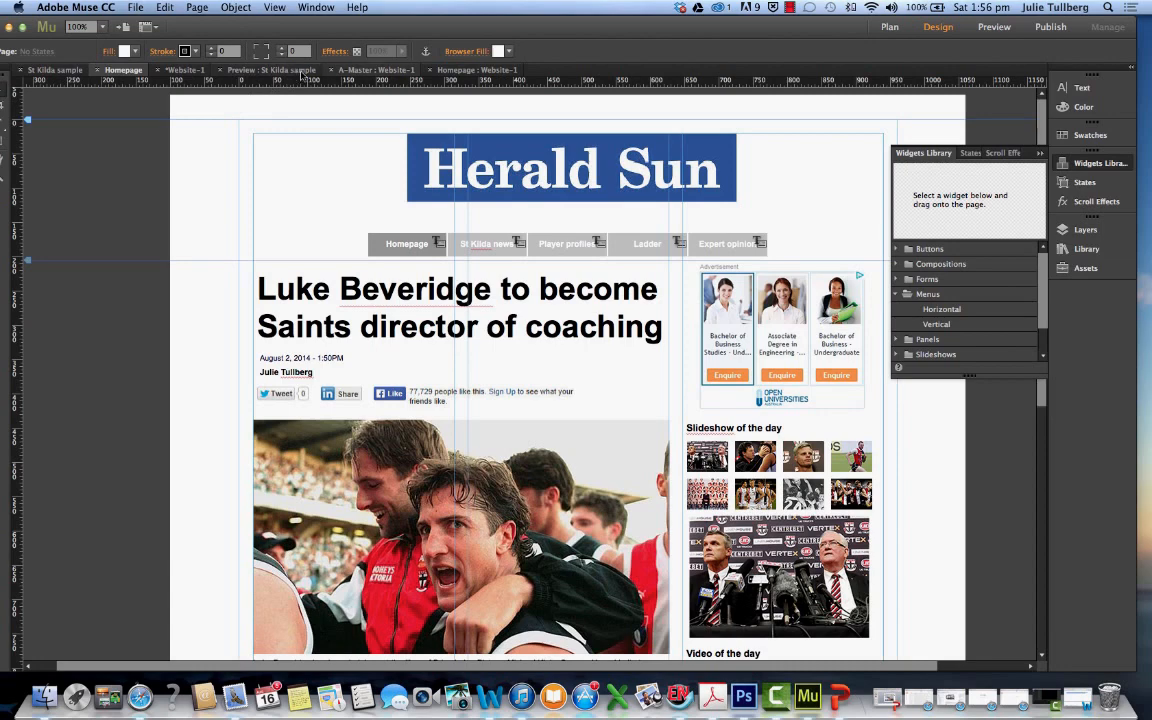
Open the A-Master page of Website-1 from the site plan and uncover the image files on the desktop
{"action": "left_click", "coordinate": [445, 72]}
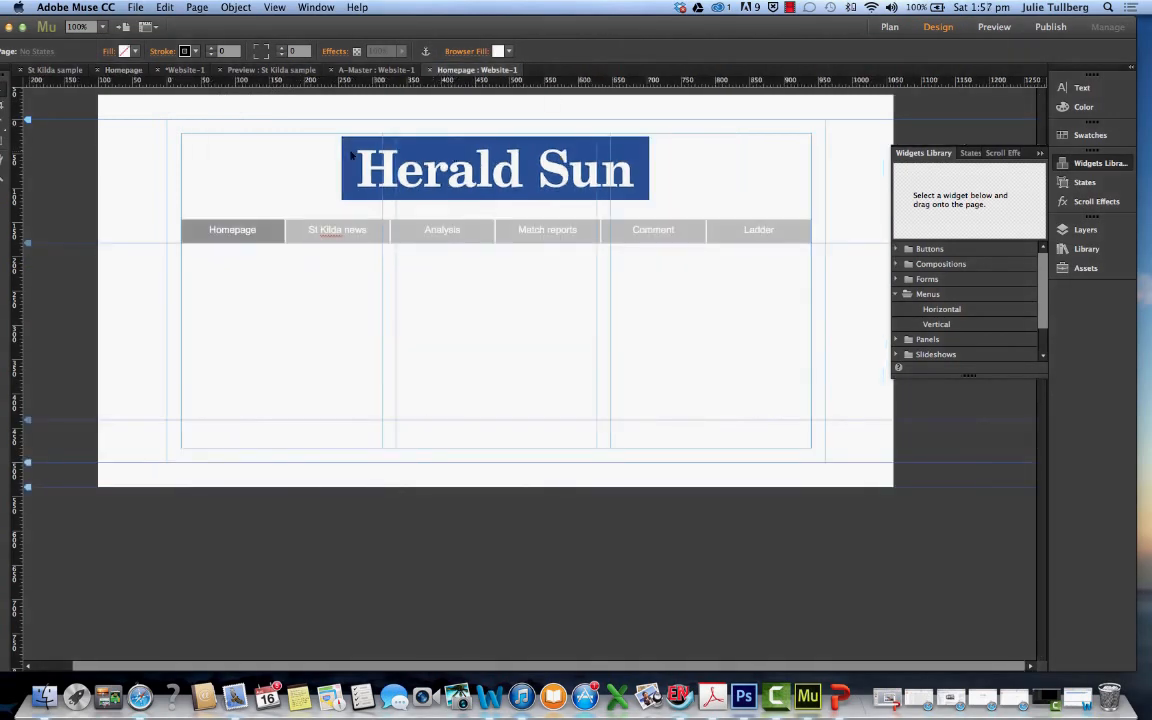
{"action": "left_click", "coordinate": [185, 72]}
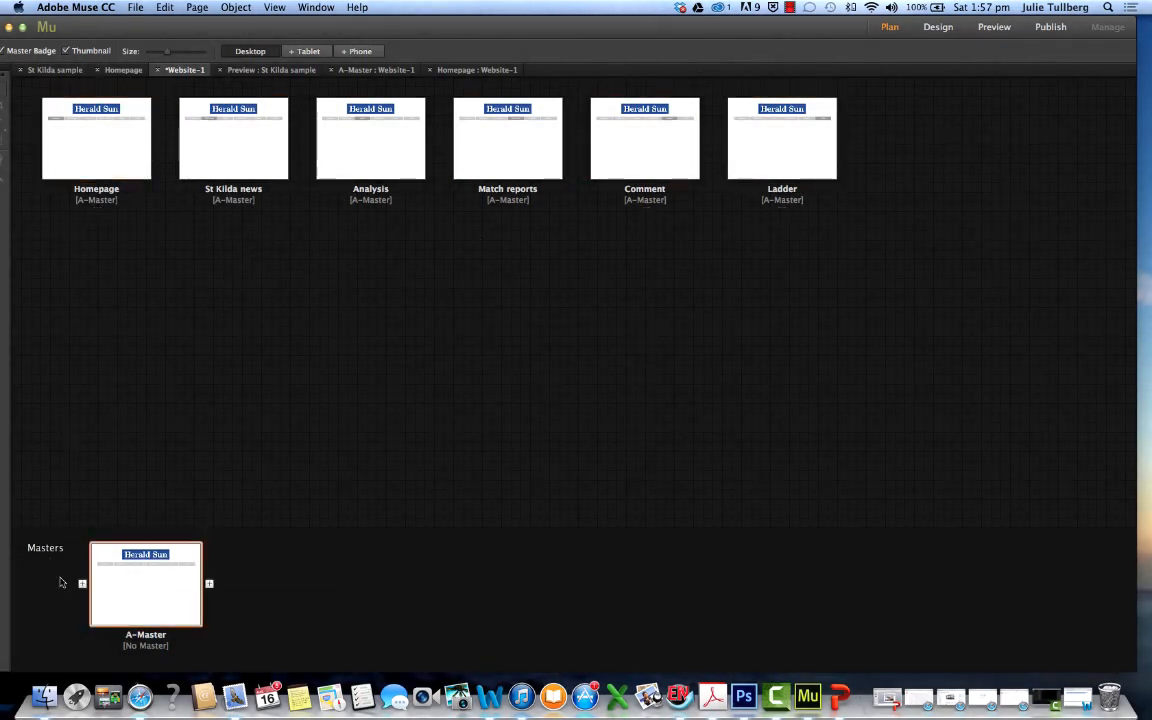
{"action": "double_click", "coordinate": [146, 604]}
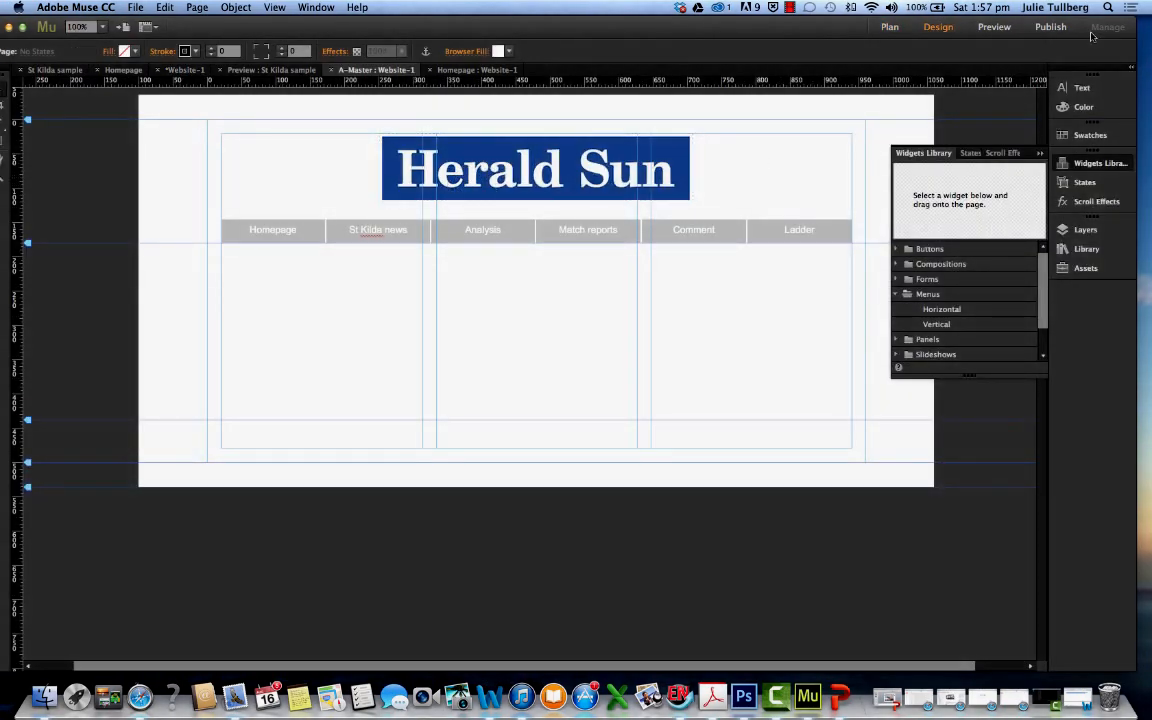
{"action": "left_click_drag", "start_coordinate": [846, 34], "coordinate": [825, 211]}
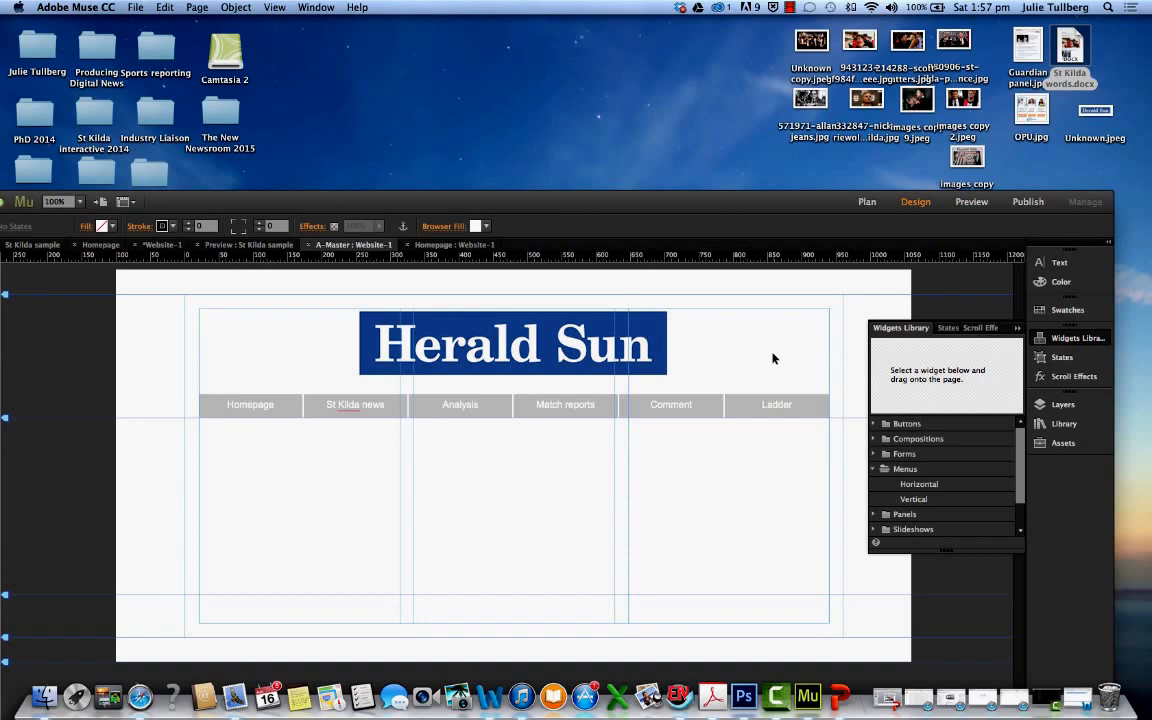
Resize the Herald Sun masthead to about 432 by 97 and position it centrally at about X 258, Y 20
{"action": "left_click_drag", "start_coordinate": [1096, 111], "coordinate": [440, 341]}
{"action": "left_click", "coordinate": [460, 342]}
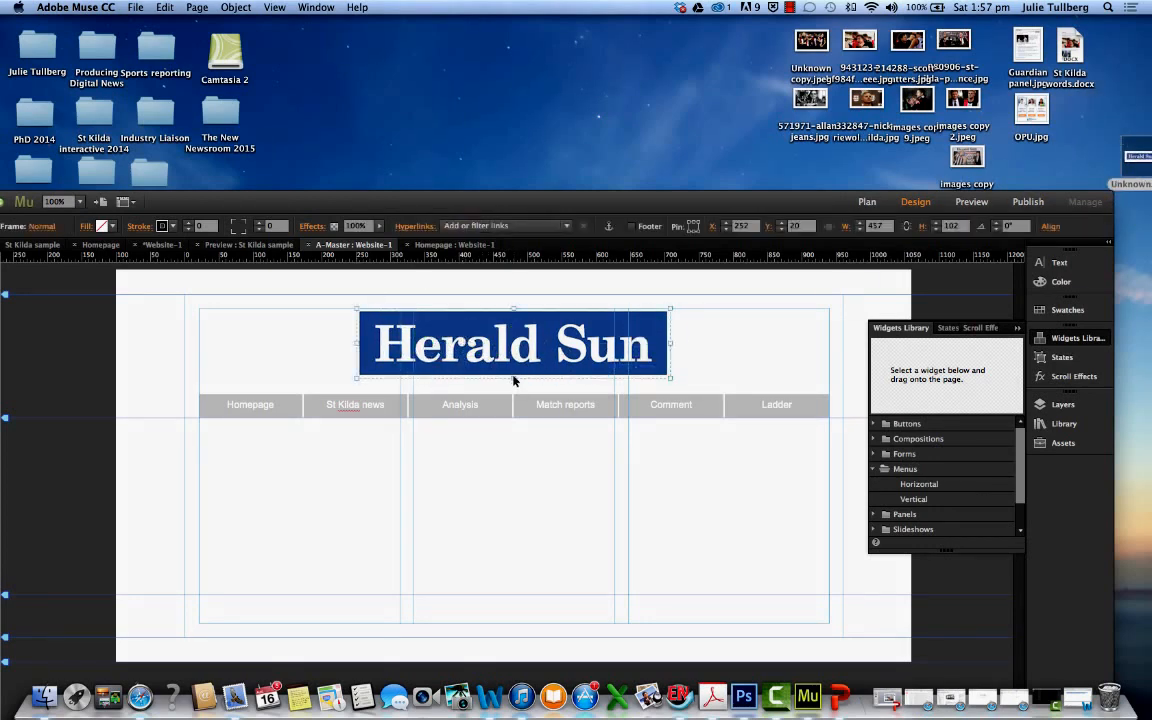
{"action": "left_click_drag", "start_coordinate": [356, 377], "coordinate": [445, 350]}
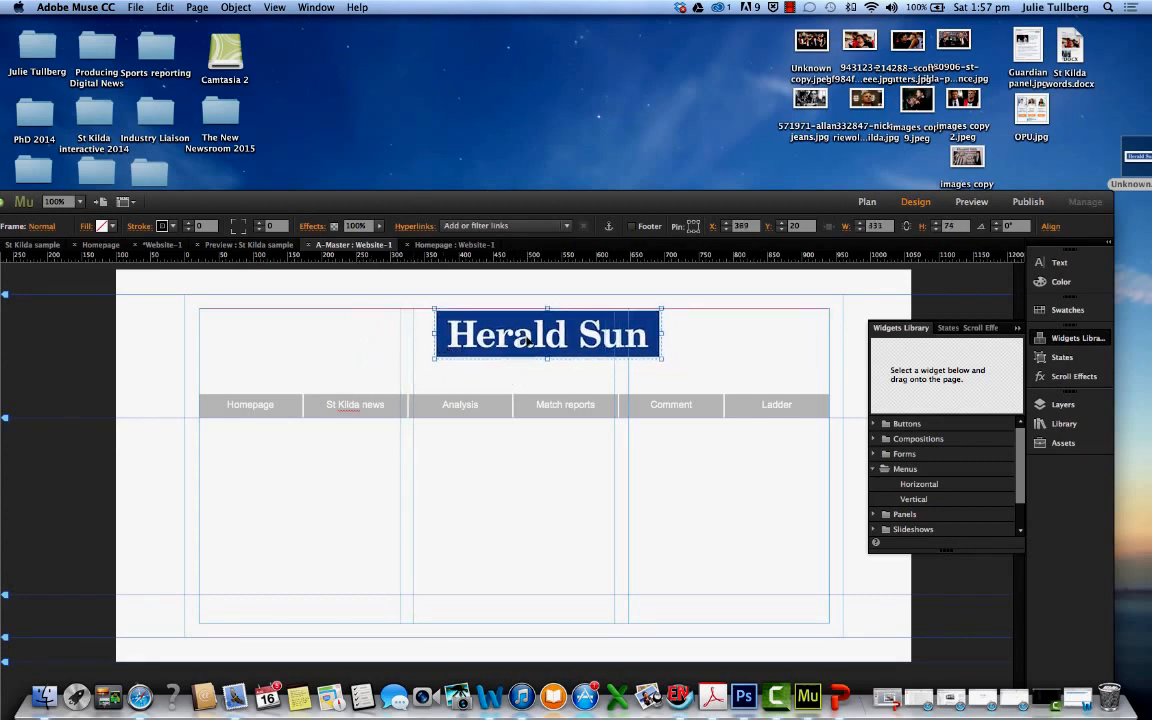
{"action": "left_click_drag", "start_coordinate": [555, 342], "coordinate": [493, 342]}
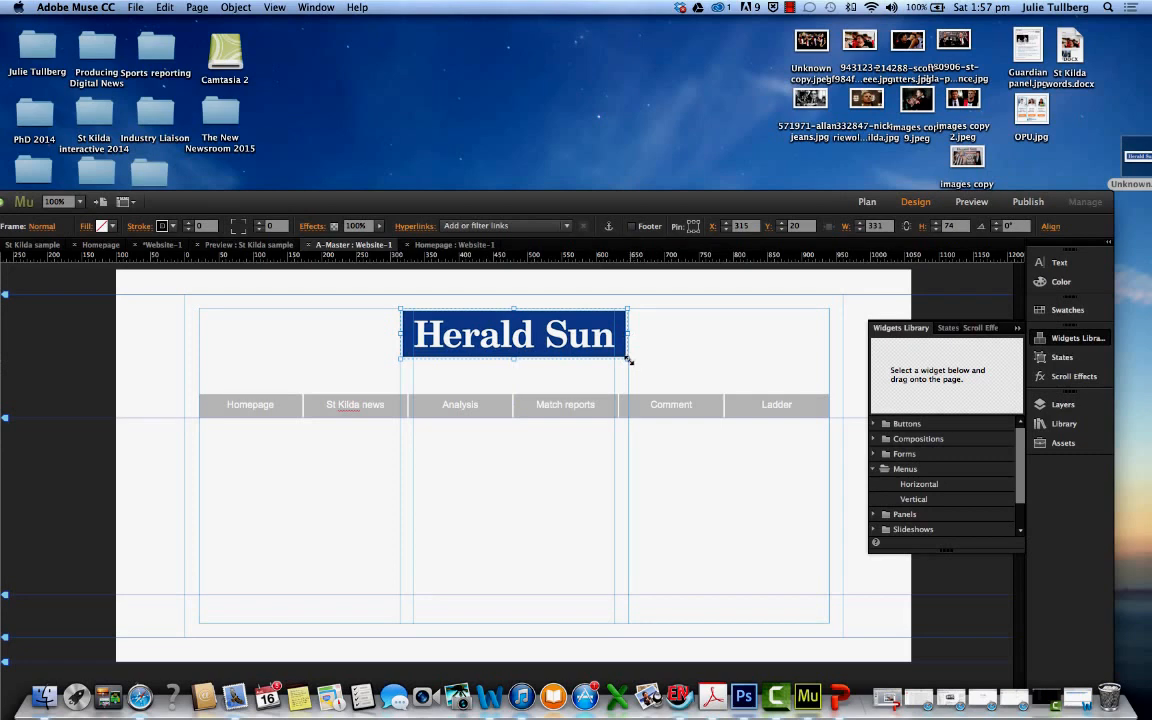
{"action": "left_click_drag", "start_coordinate": [628, 358], "coordinate": [681, 372]}
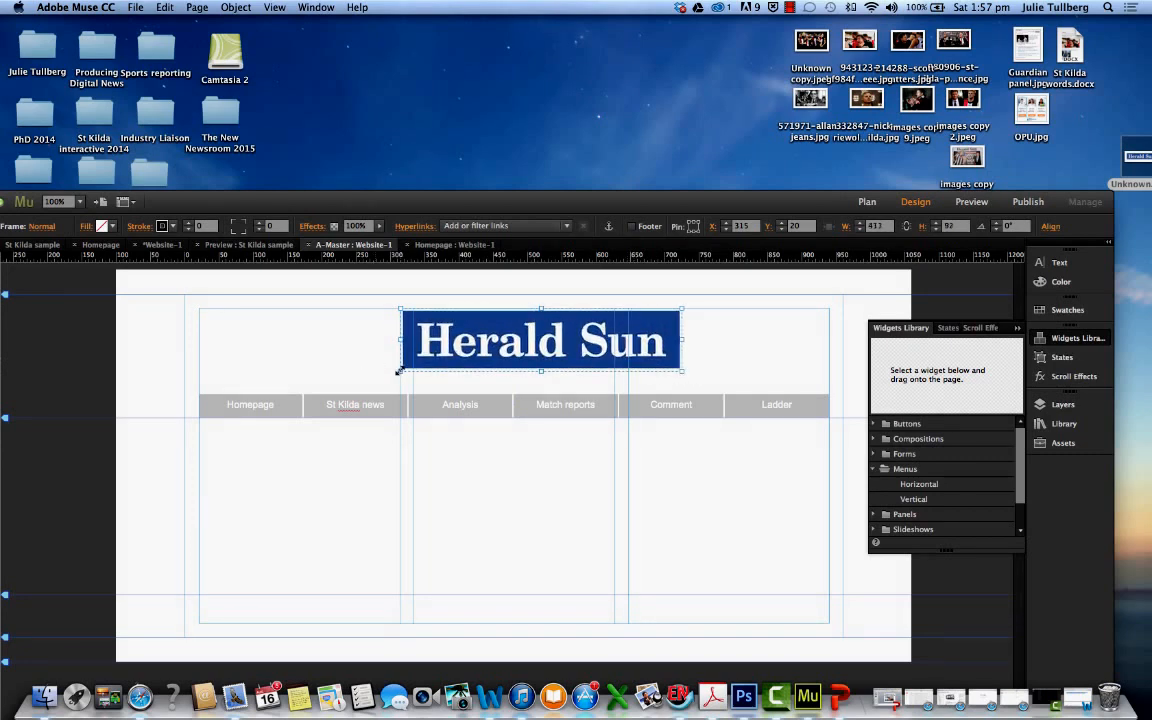
{"action": "left_click_drag", "start_coordinate": [399, 371], "coordinate": [386, 375]}
{"action": "left_click_drag", "start_coordinate": [454, 359], "coordinate": [439, 359]}
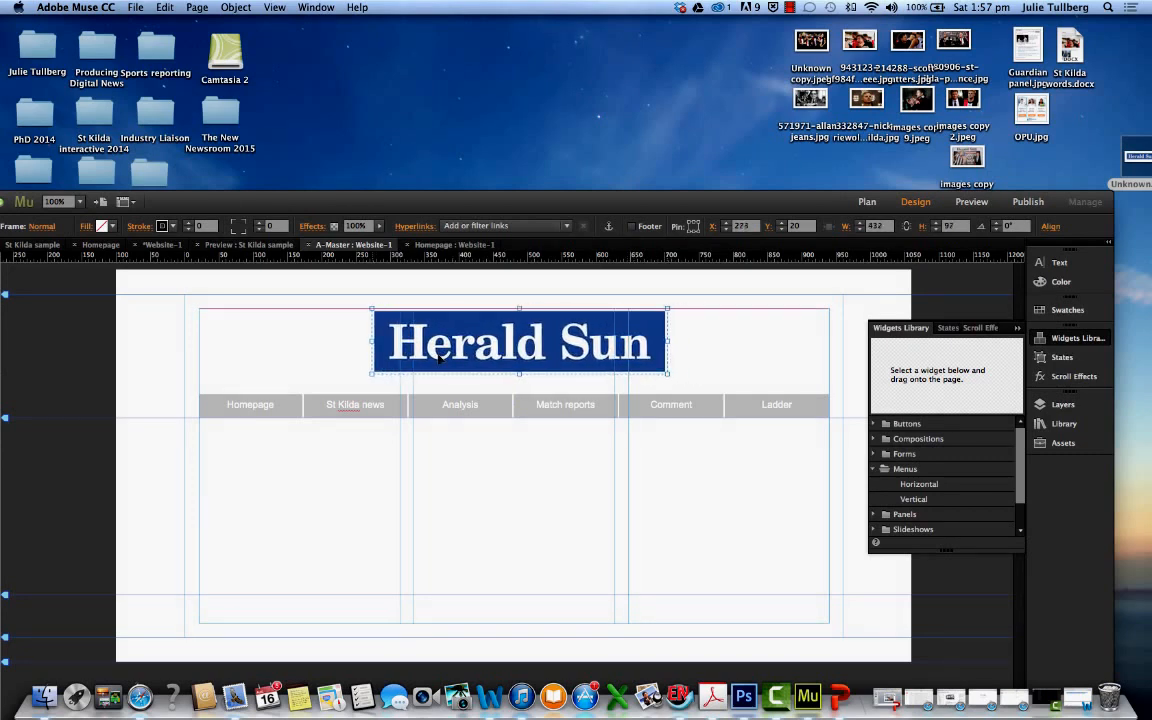
{"action": "mouse_move", "coordinate": [654, 343]}
{"action": "left_mouse_down"}
{"action": "mouse_move", "coordinate": [697, 348]}
{"action": "mouse_move", "coordinate": [532, 355]}
{"action": "mouse_move", "coordinate": [638, 343]}
{"action": "left_mouse_up"}
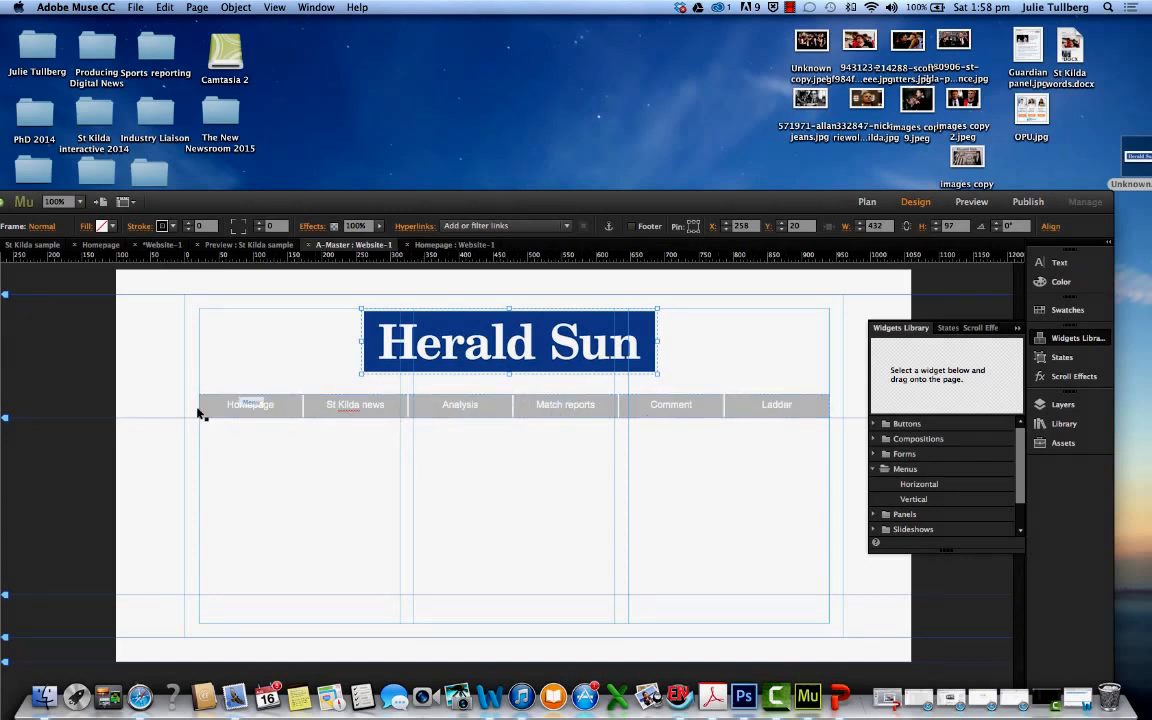
Check the Website-1 homepage and the St Kilda sample preview, and reopen the A-Master page from the site plan
{"action": "left_click", "coordinate": [455, 244]}
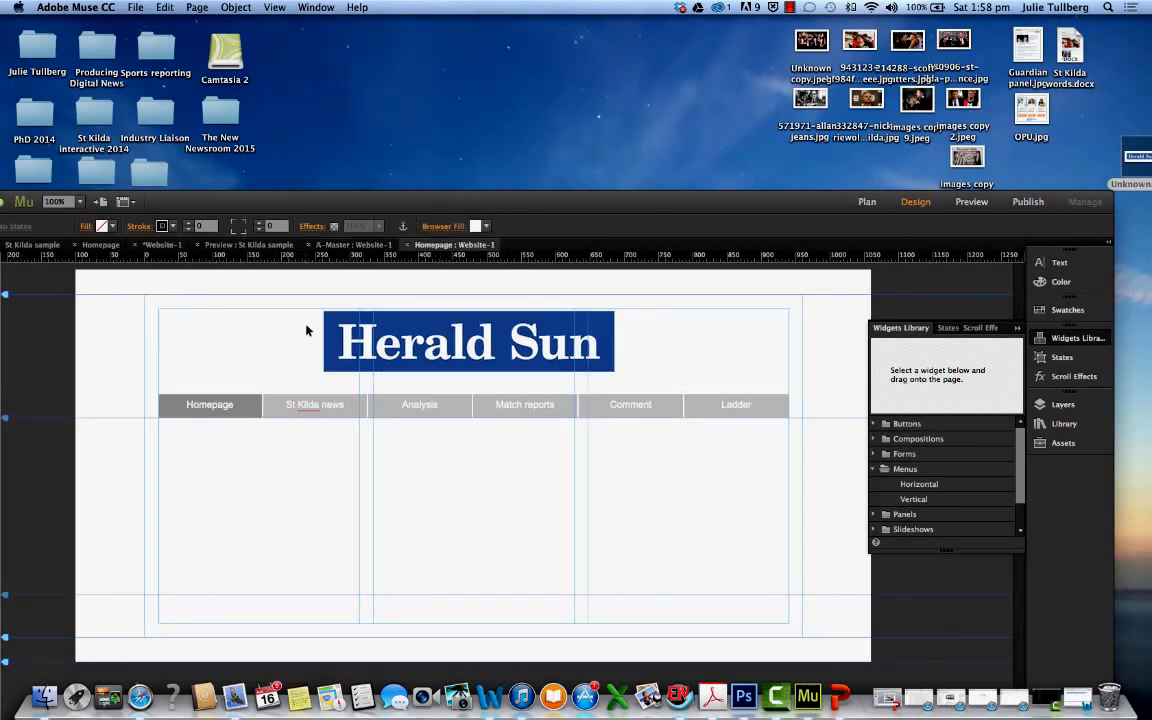
{"action": "left_click", "coordinate": [260, 245]}
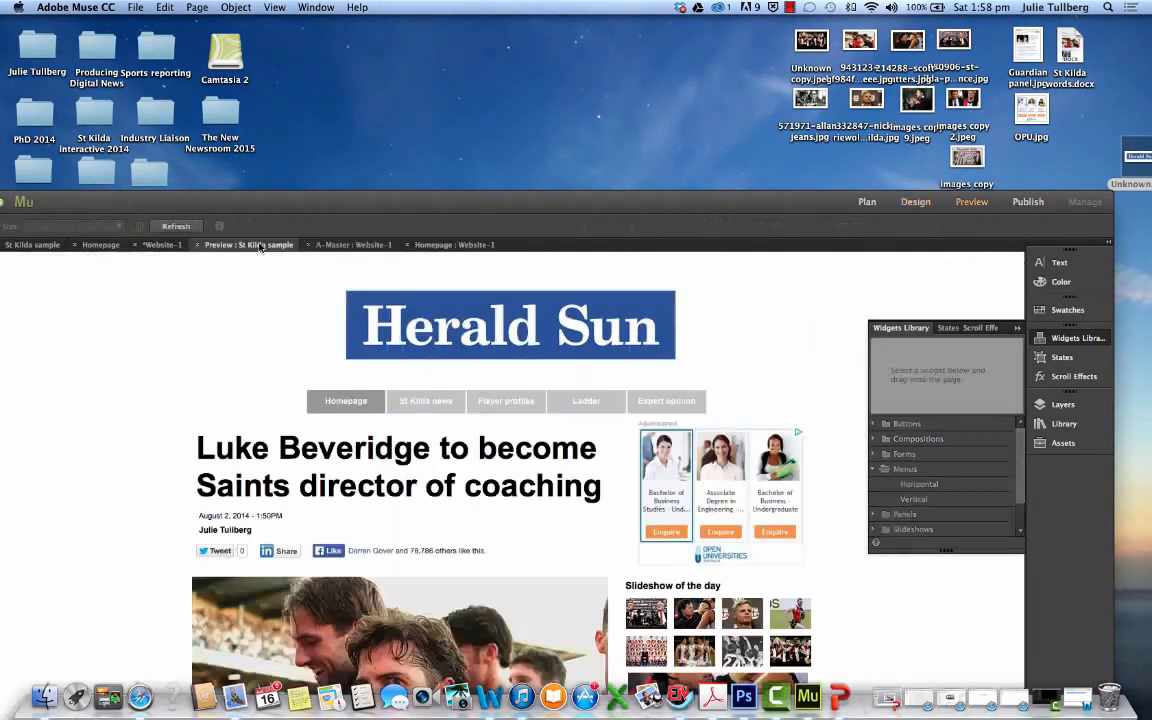
{"action": "left_click", "coordinate": [160, 245]}
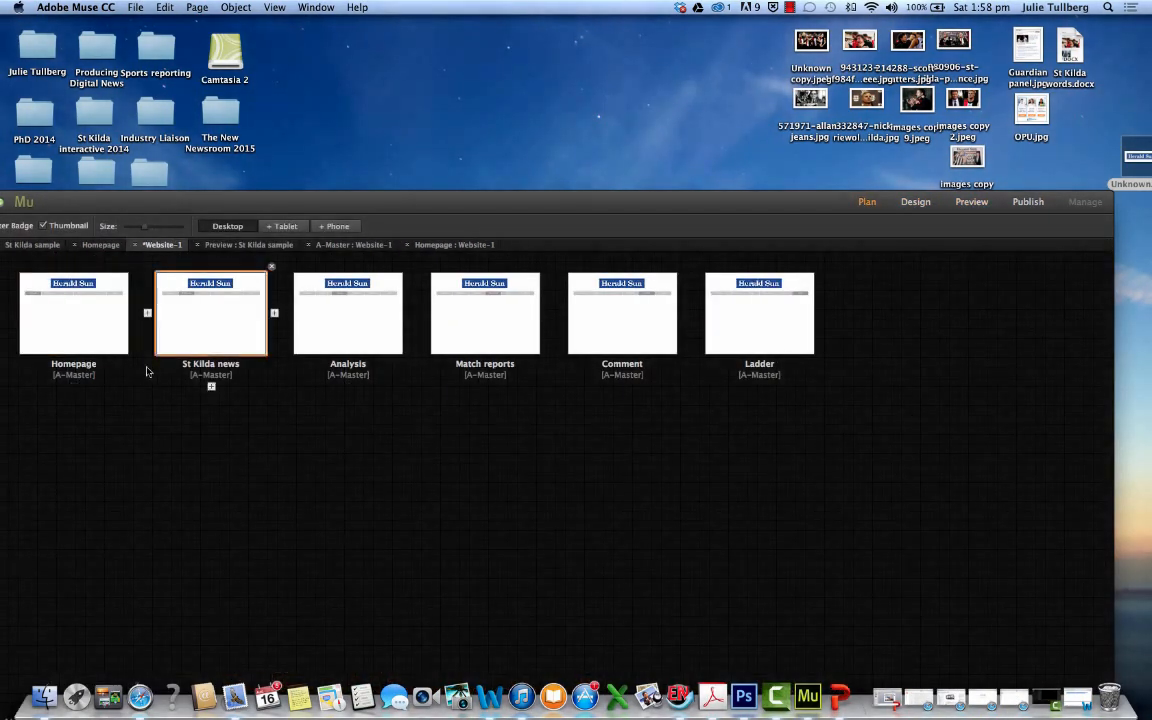
{"action": "double_click", "coordinate": [386, 201]}
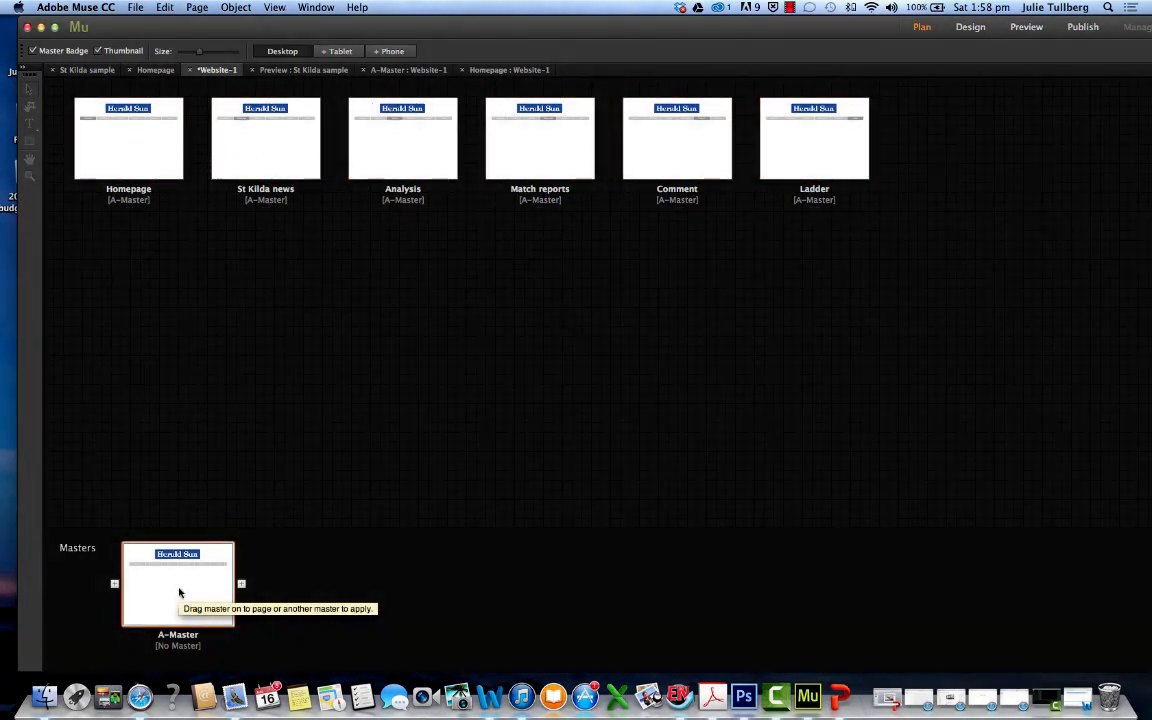
{"action": "double_click", "coordinate": [180, 592]}
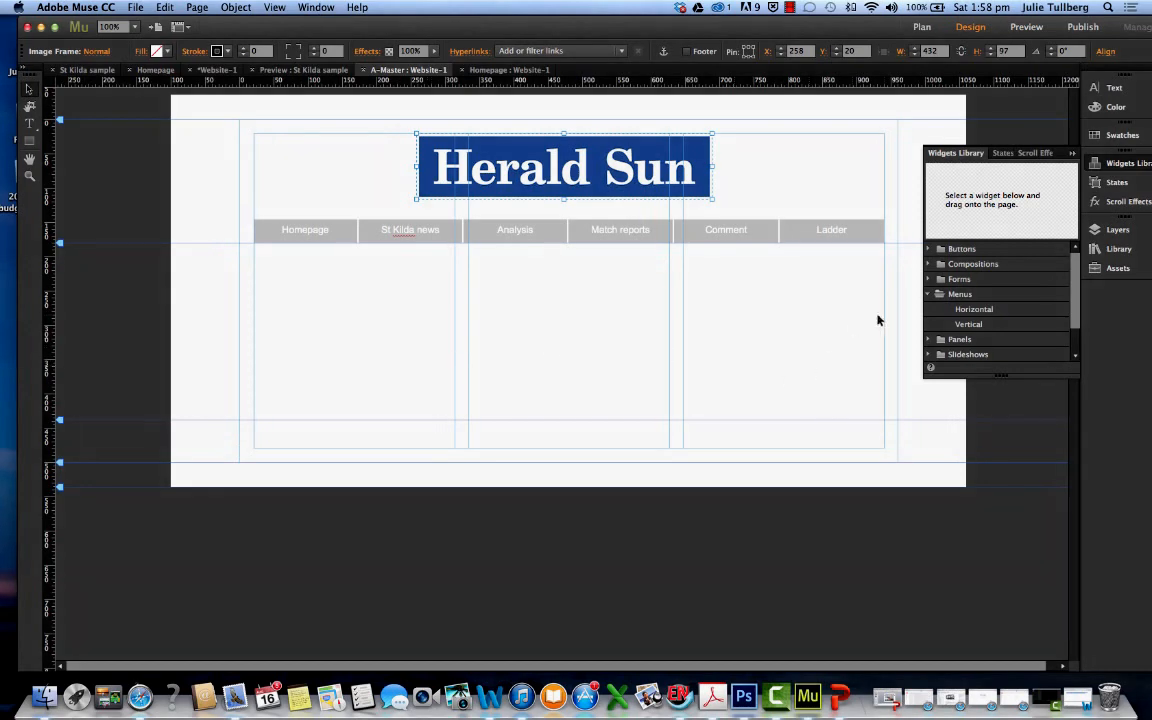
Examine the Horizontal menu widget and how the master page's menu bar fits between the column margins
{"action": "left_click", "coordinate": [972, 312]}
{"action": "left_click_drag", "start_coordinate": [972, 312], "coordinate": [931, 309]}
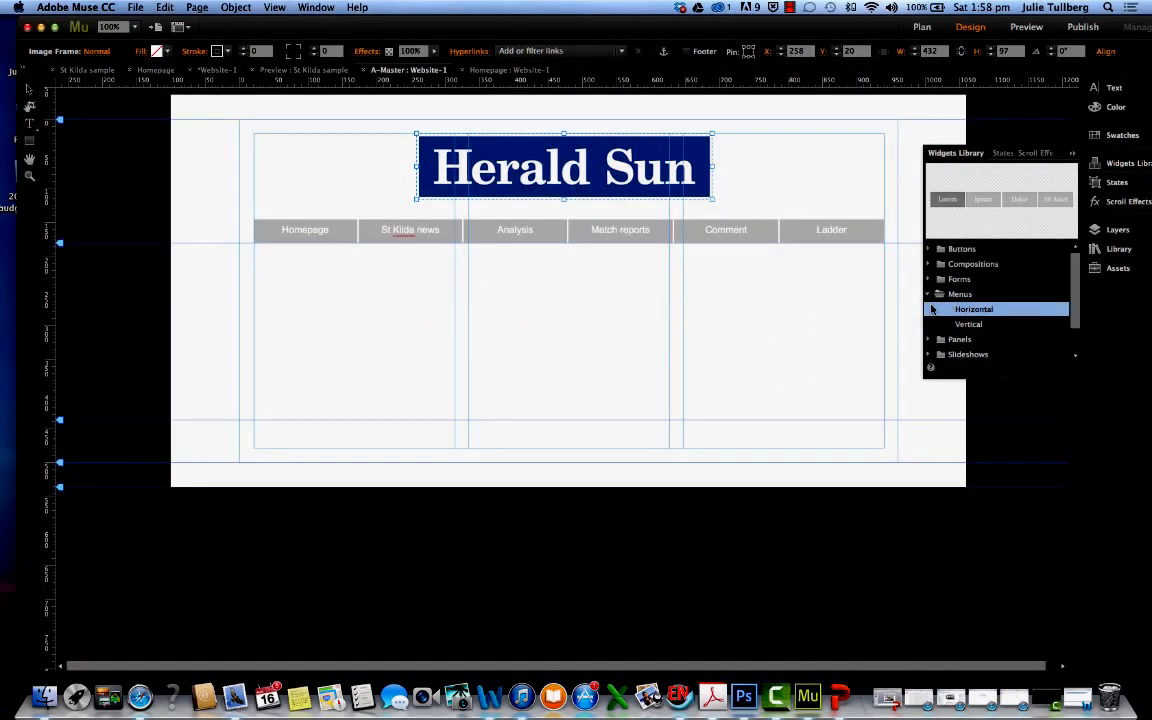
{"action": "left_click", "coordinate": [272, 230]}
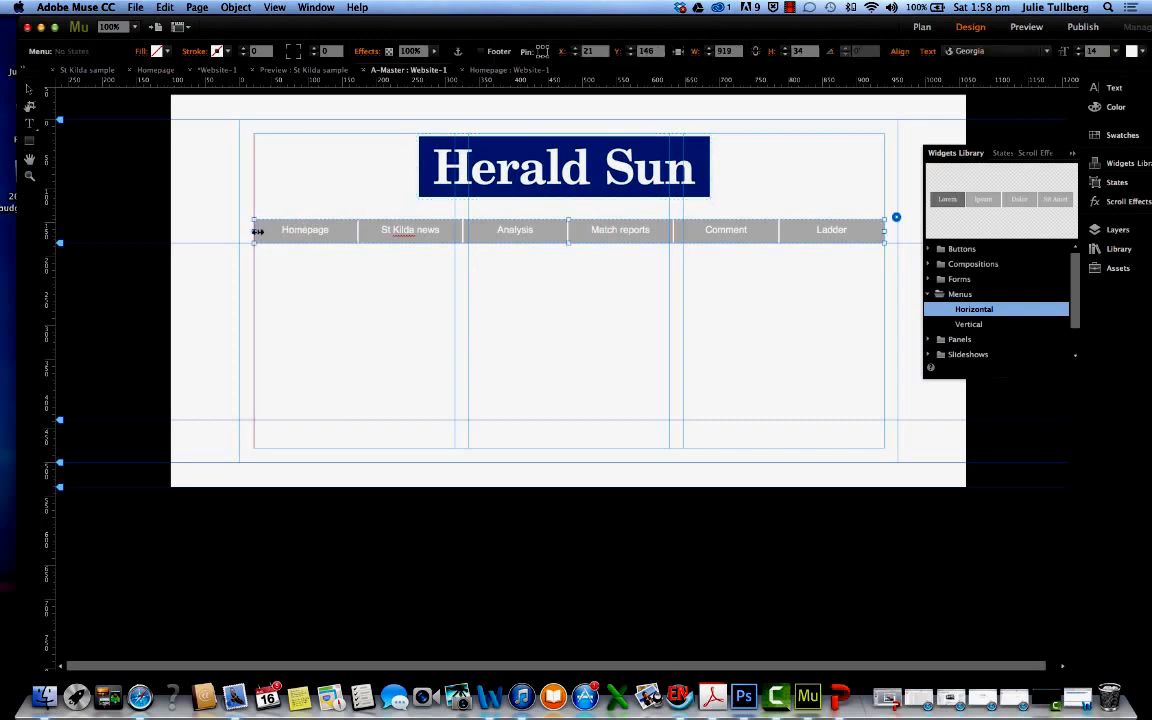
{"action": "mouse_move", "coordinate": [255, 231]}
{"action": "left_mouse_down"}
{"action": "mouse_move", "coordinate": [581, 226]}
{"action": "mouse_move", "coordinate": [258, 242]}
{"action": "left_mouse_up"}
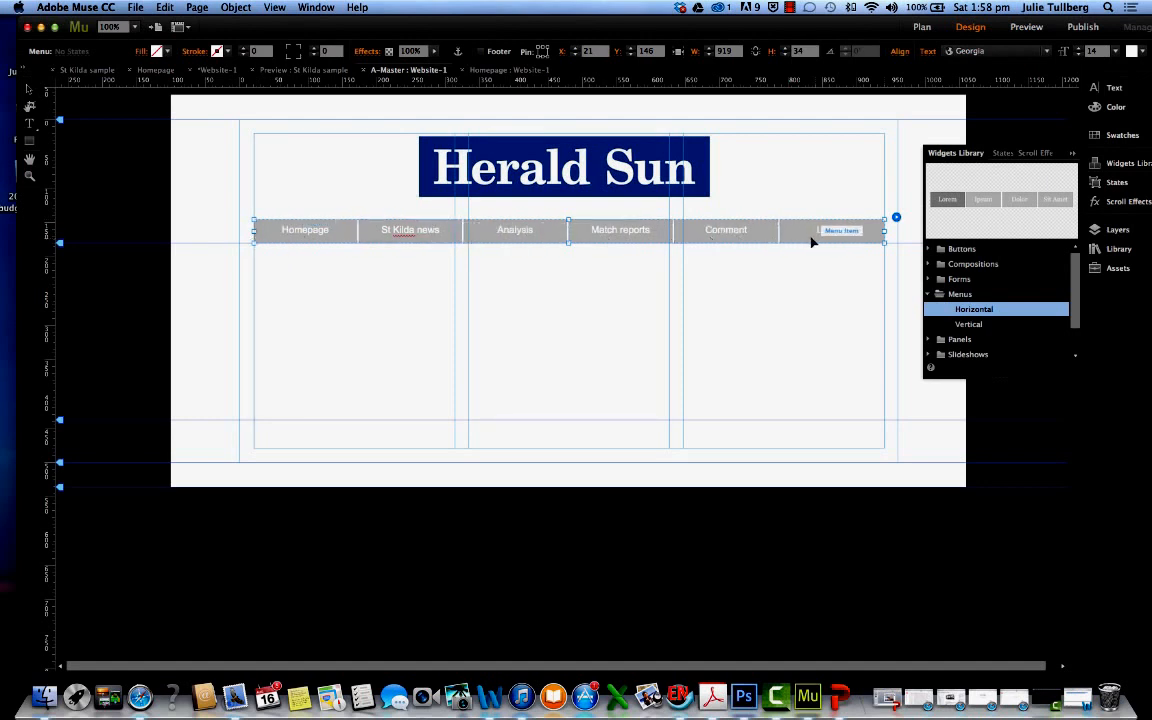
{"action": "left_click", "coordinate": [868, 236]}
Try Franklin Gothic Book on the Homepage menu label and set the font back to Arial
{"action": "left_click", "coordinate": [313, 238]}
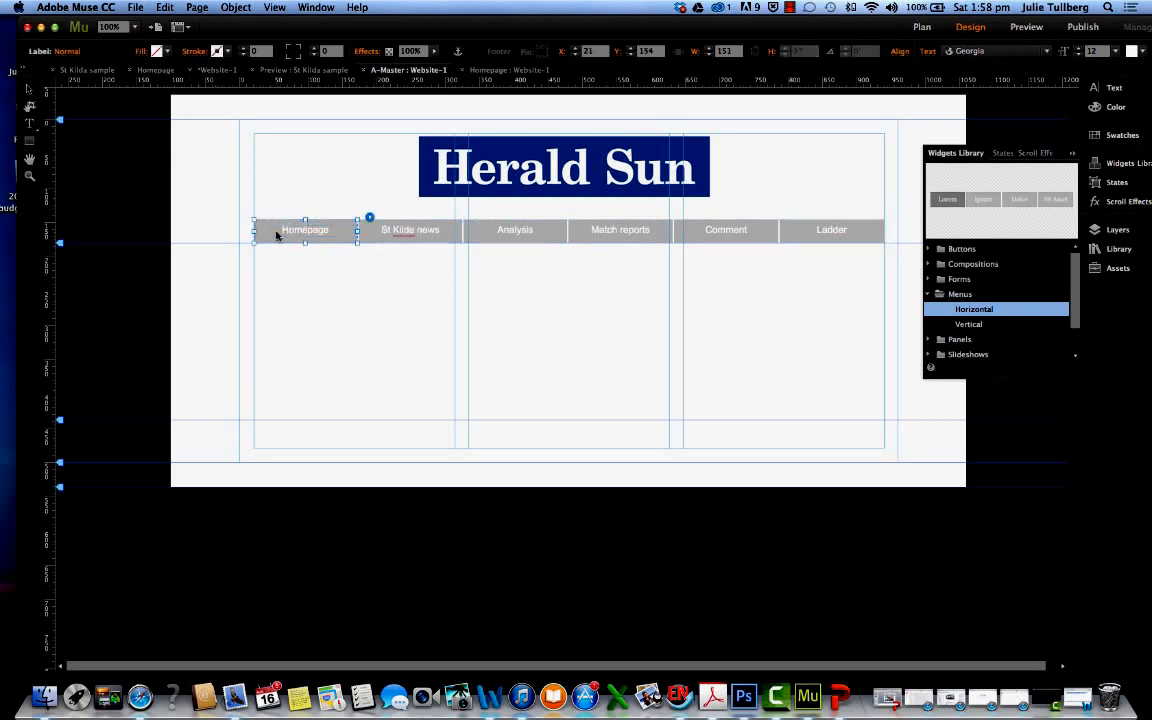
{"action": "left_click", "coordinate": [280, 230]}
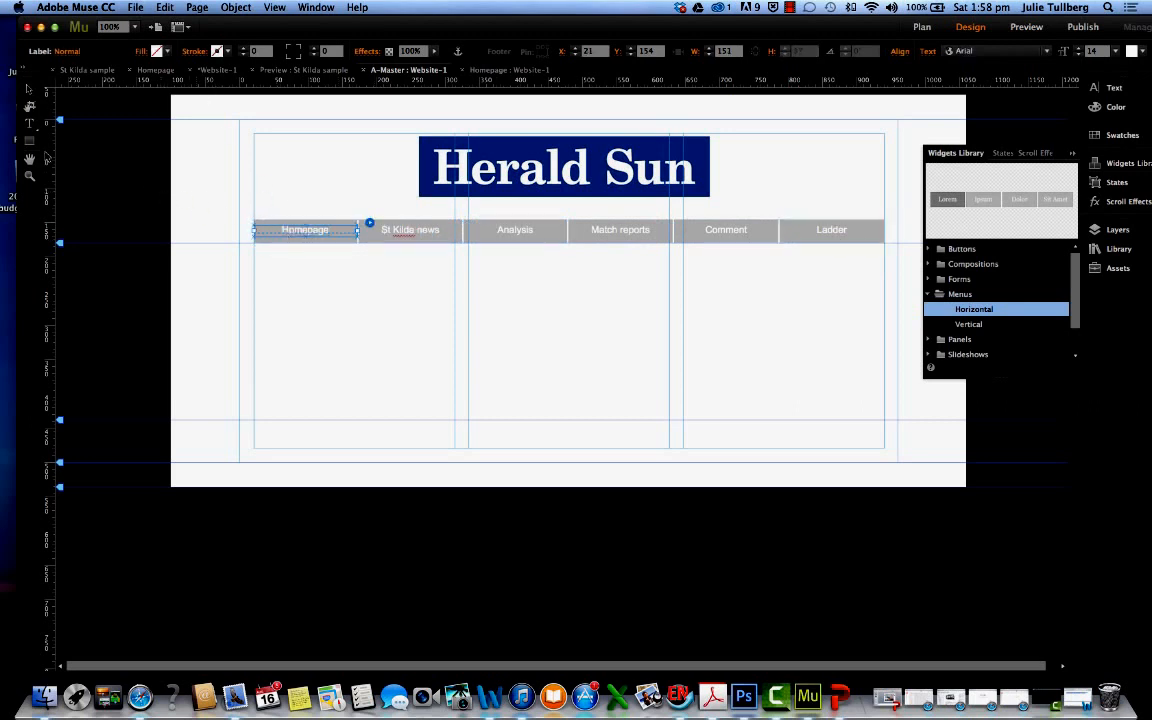
{"action": "left_click", "coordinate": [30, 124]}
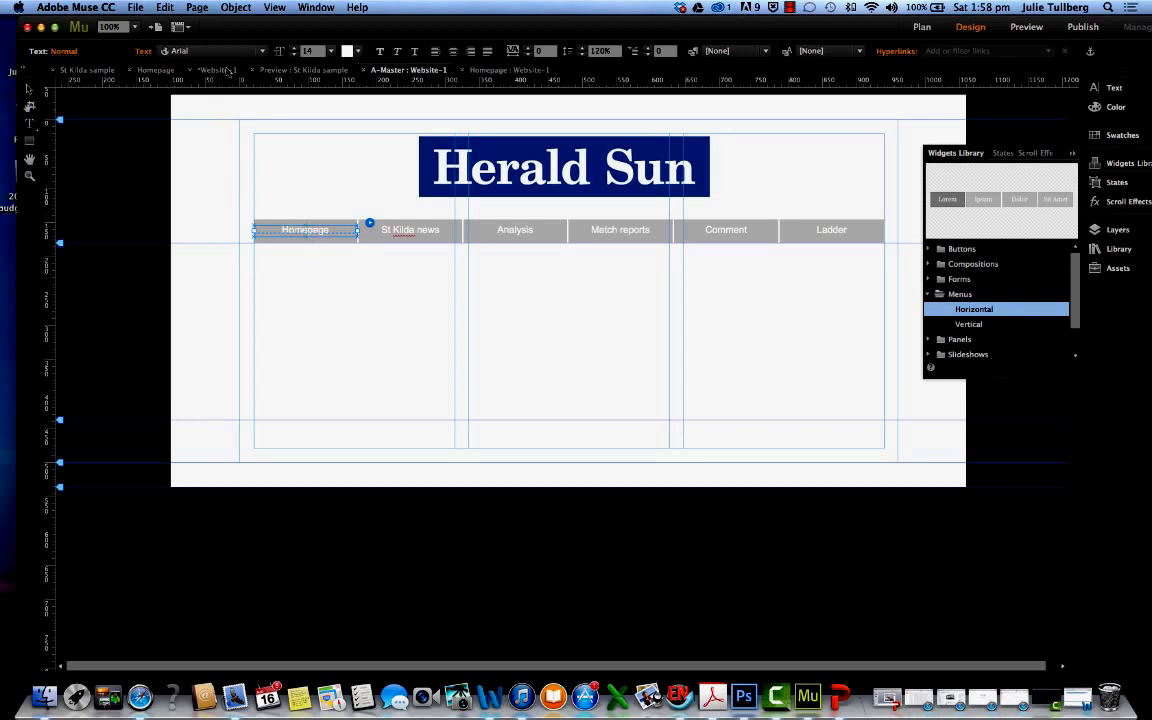
{"action": "left_click", "coordinate": [262, 52]}
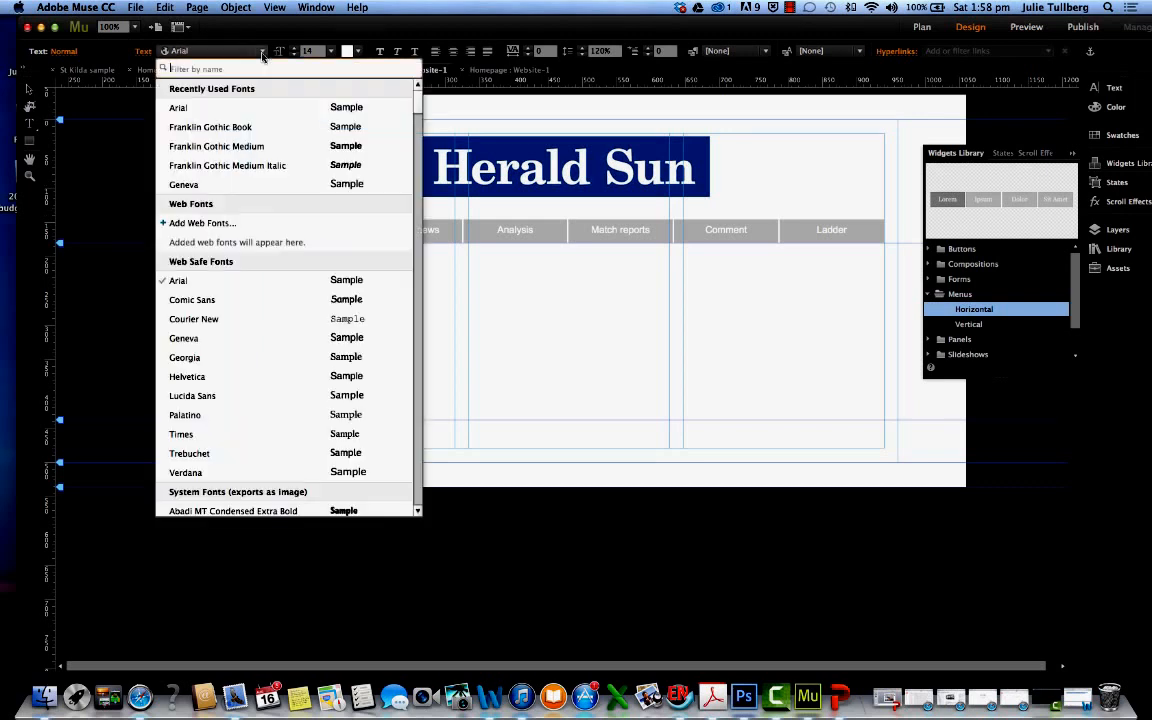
{"action": "left_click", "coordinate": [198, 128]}
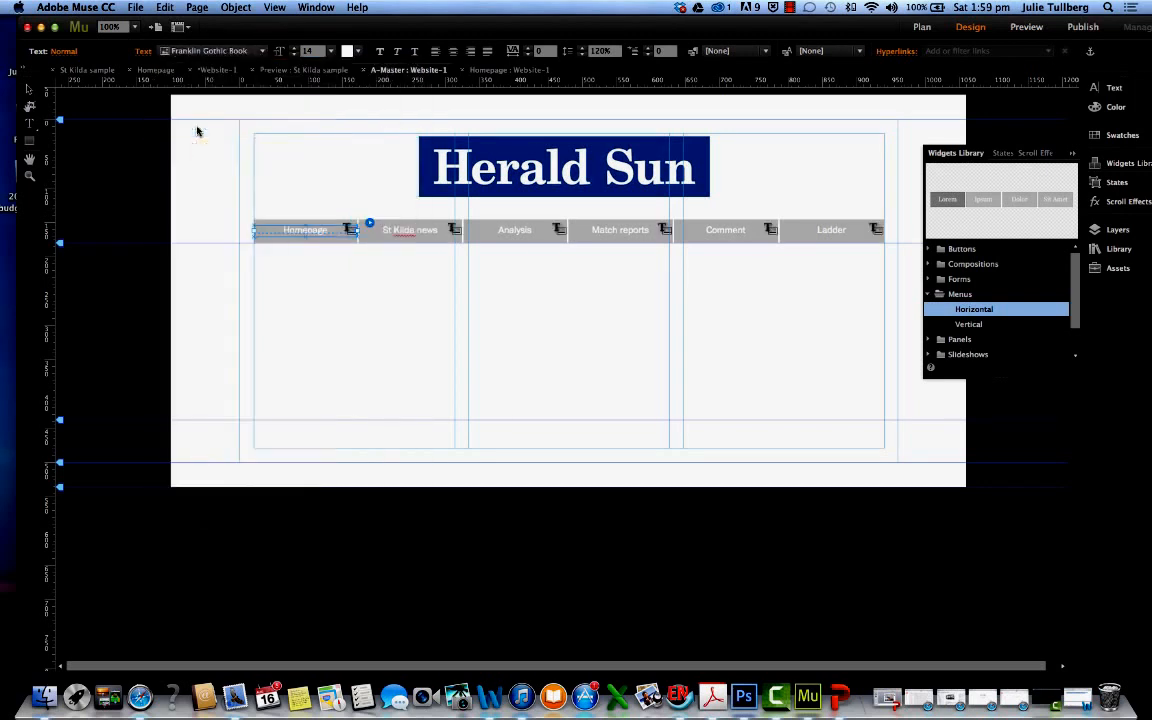
{"action": "left_click", "coordinate": [263, 53]}
{"action": "scroll", "coordinate": [245, 207], "scroll_direction": "up", "scroll_amount": 5}
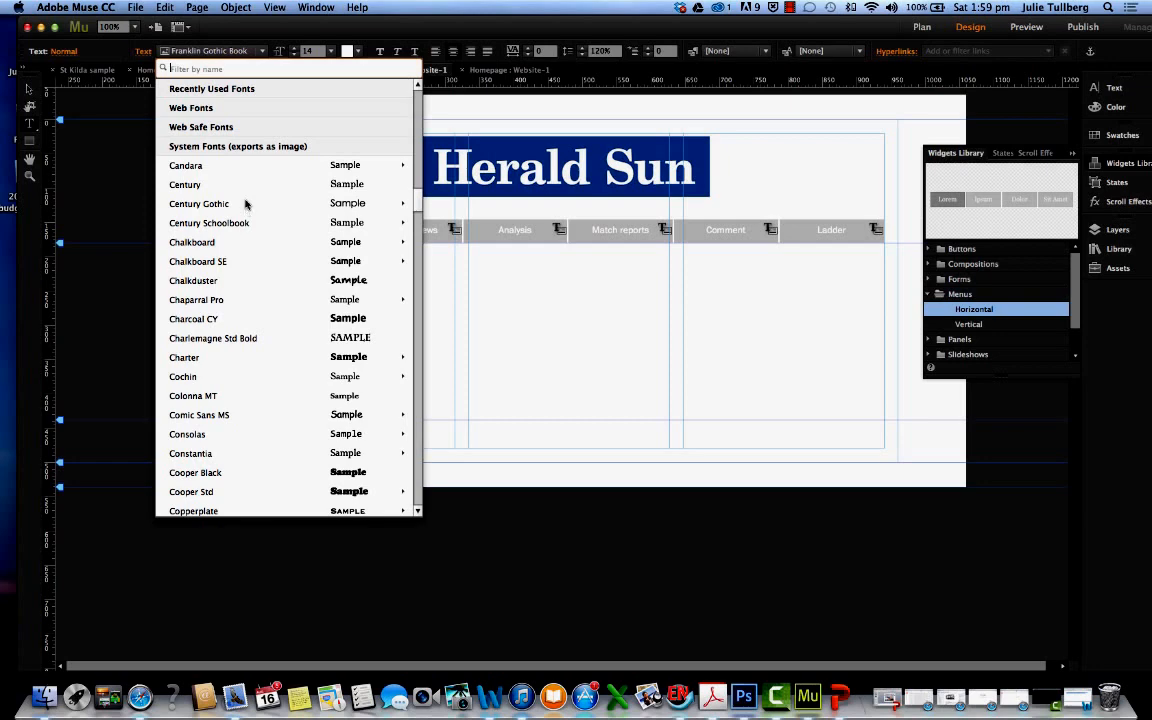
{"action": "left_click", "coordinate": [232, 94]}
{"action": "left_click", "coordinate": [180, 127]}
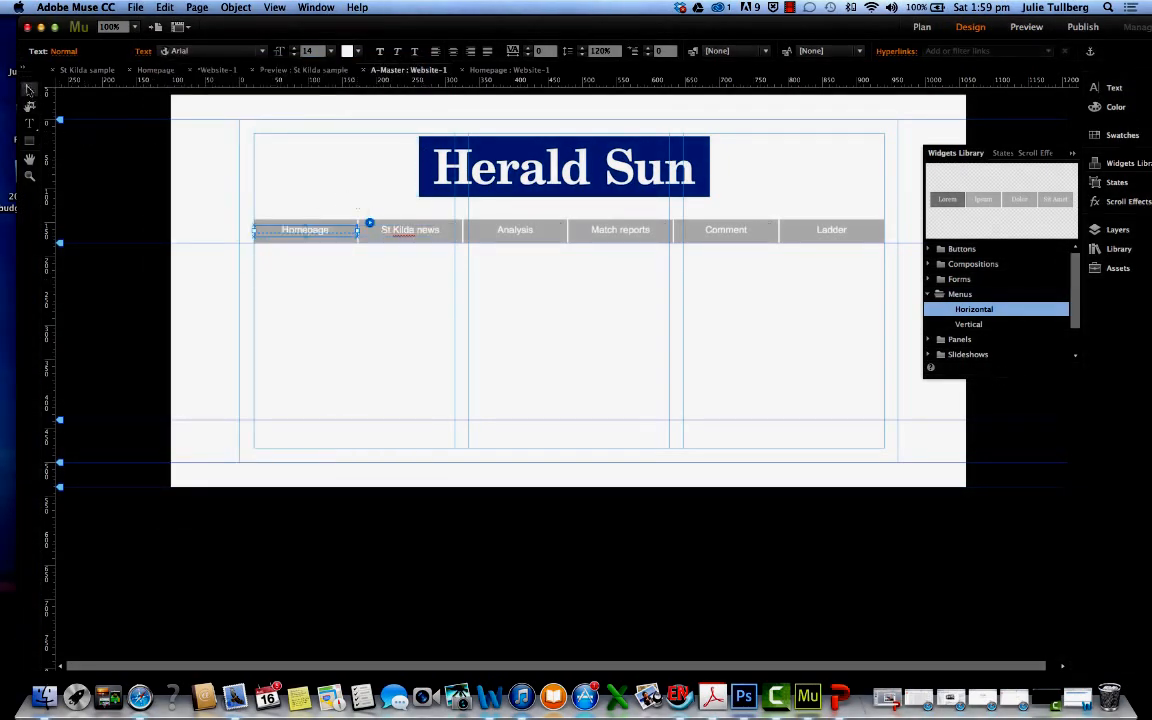
{"action": "left_click", "coordinate": [29, 89]}
{"action": "left_click", "coordinate": [308, 202]}
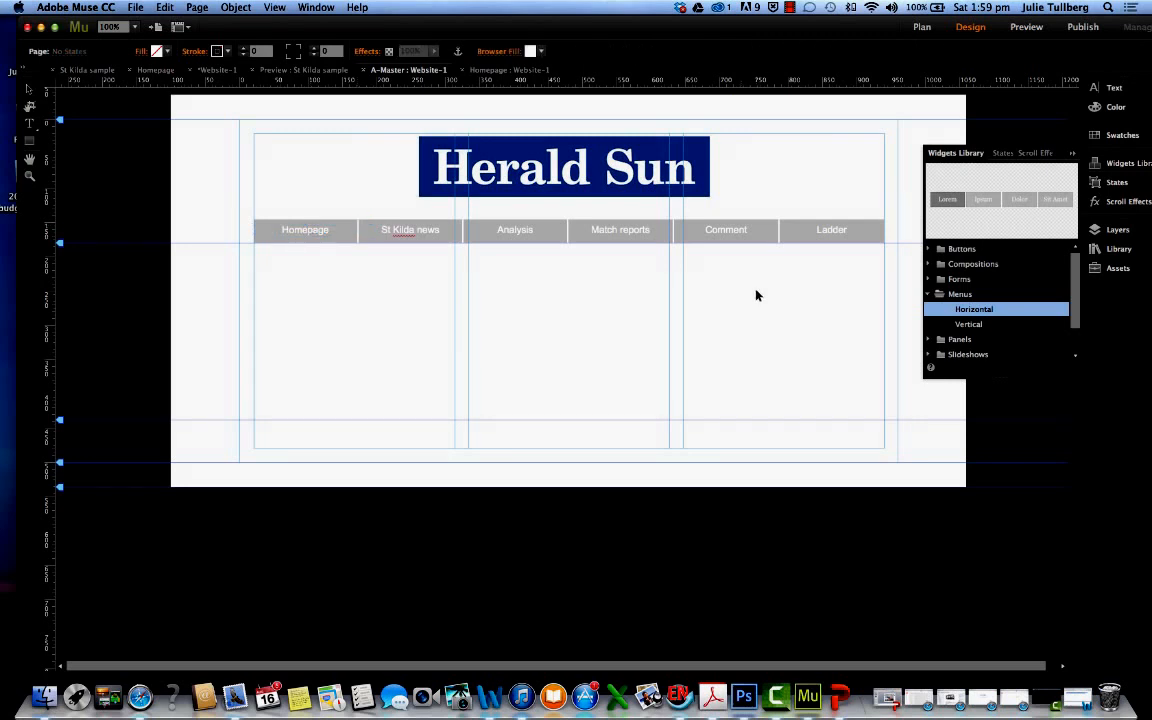
Compare the Website-1 homepage with the St Kilda sample preview and open the Homepage for editing from the site plan
{"action": "left_click", "coordinate": [508, 70]}
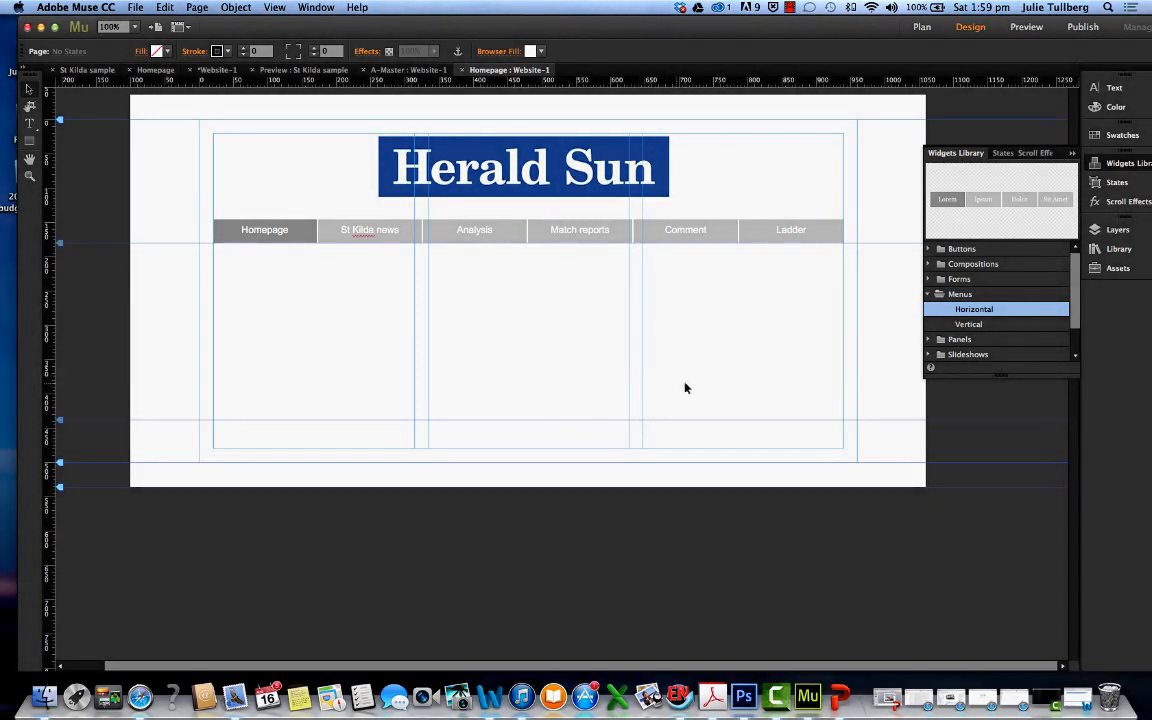
{"action": "left_click", "coordinate": [275, 71]}
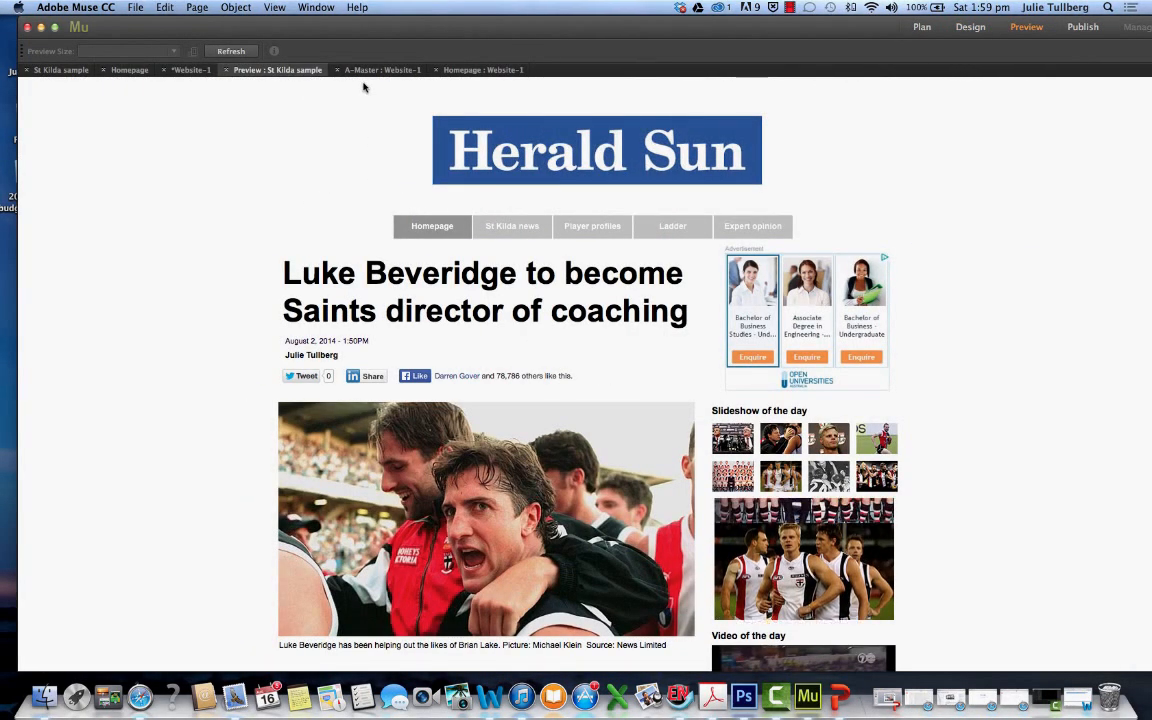
{"action": "left_click", "coordinate": [378, 70]}
{"action": "left_click", "coordinate": [217, 70]}
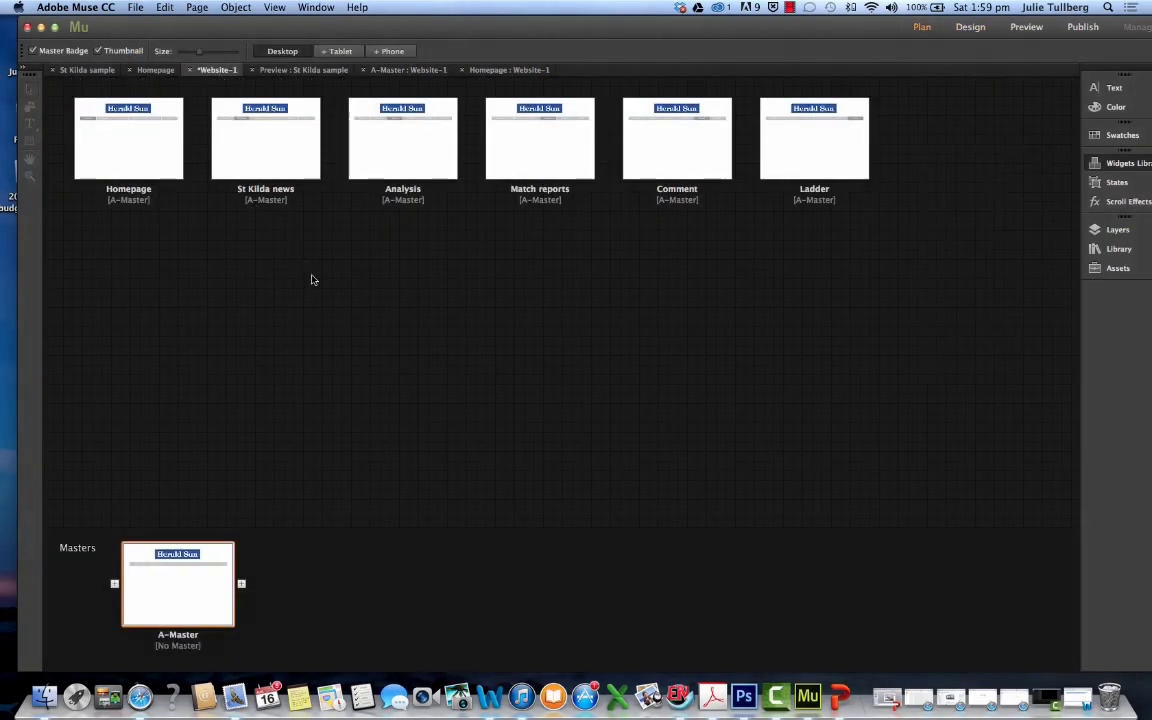
{"action": "key", "text": "ctrl+Up"}
{"action": "left_click", "coordinate": [375, 289]}
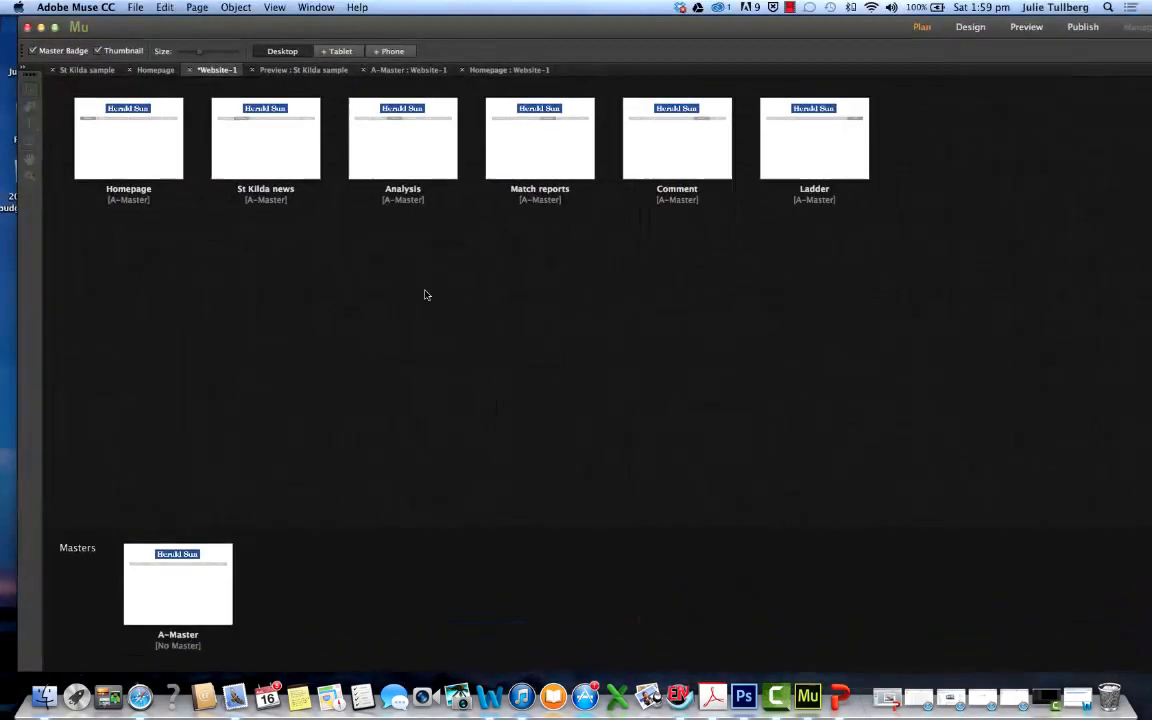
{"action": "double_click", "coordinate": [132, 147]}
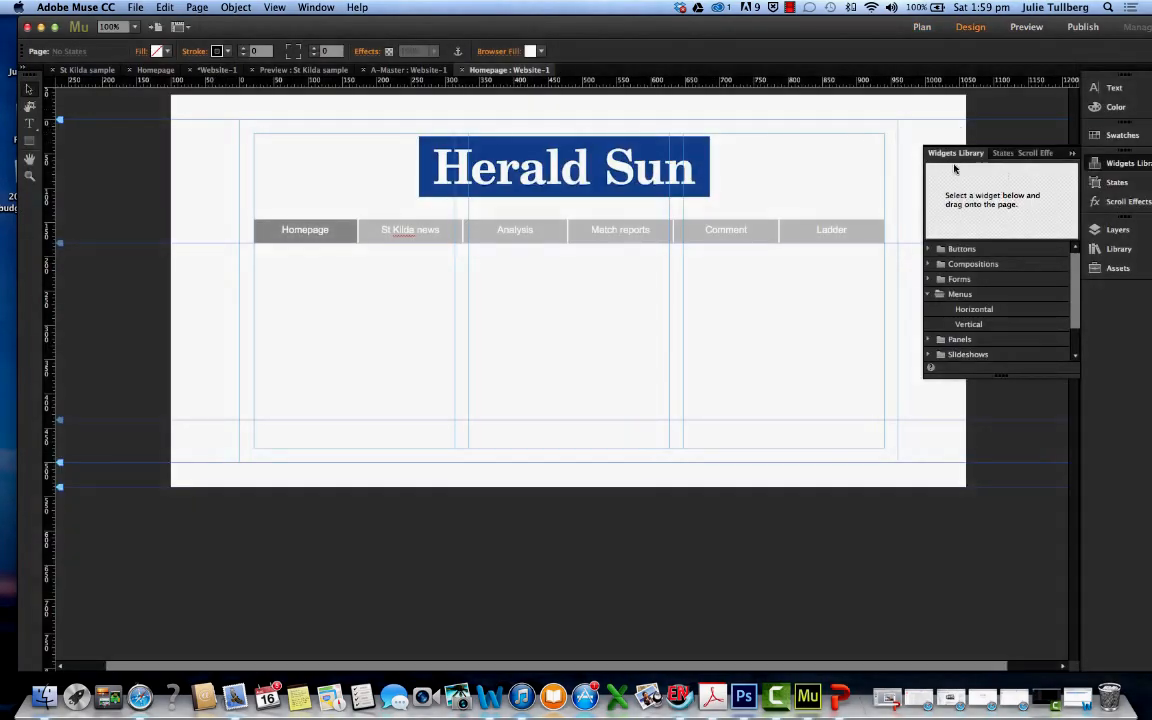
Place the 943123 football photo from the desktop on the Homepage below the menu bar
{"action": "left_click_drag", "start_coordinate": [845, 34], "coordinate": [793, 189]}
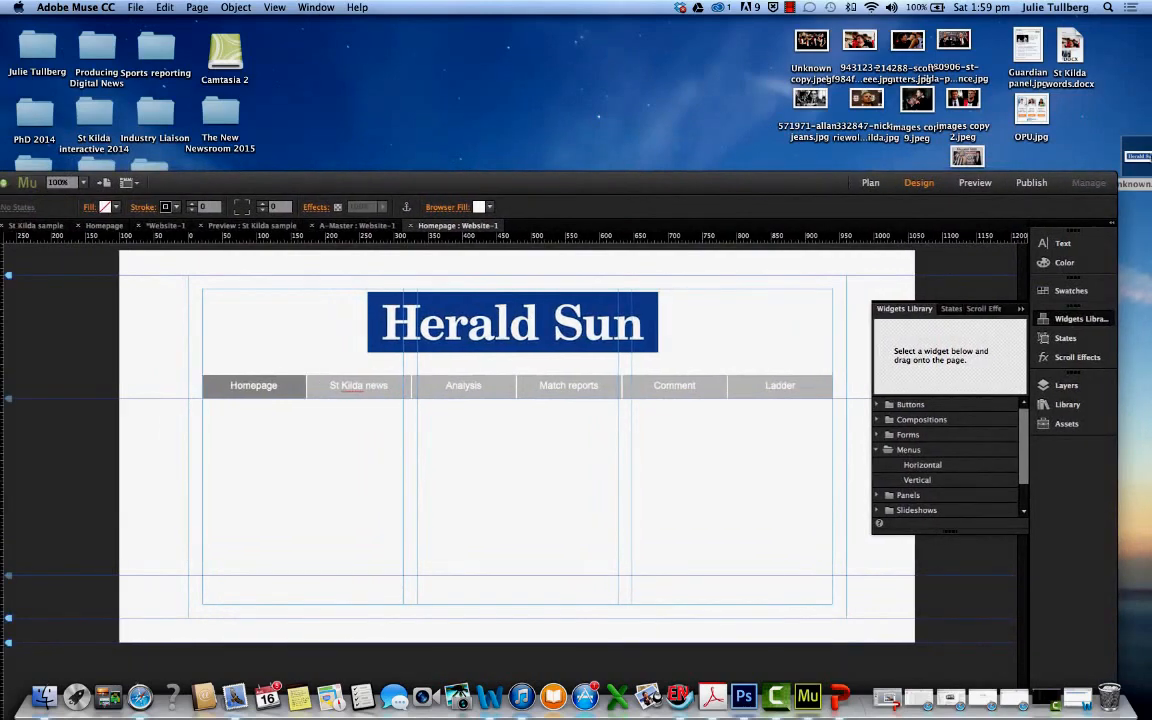
{"action": "left_click_drag", "start_coordinate": [1138, 152], "coordinate": [95, 48]}
{"action": "left_click_drag", "start_coordinate": [543, 188], "coordinate": [648, 190]}
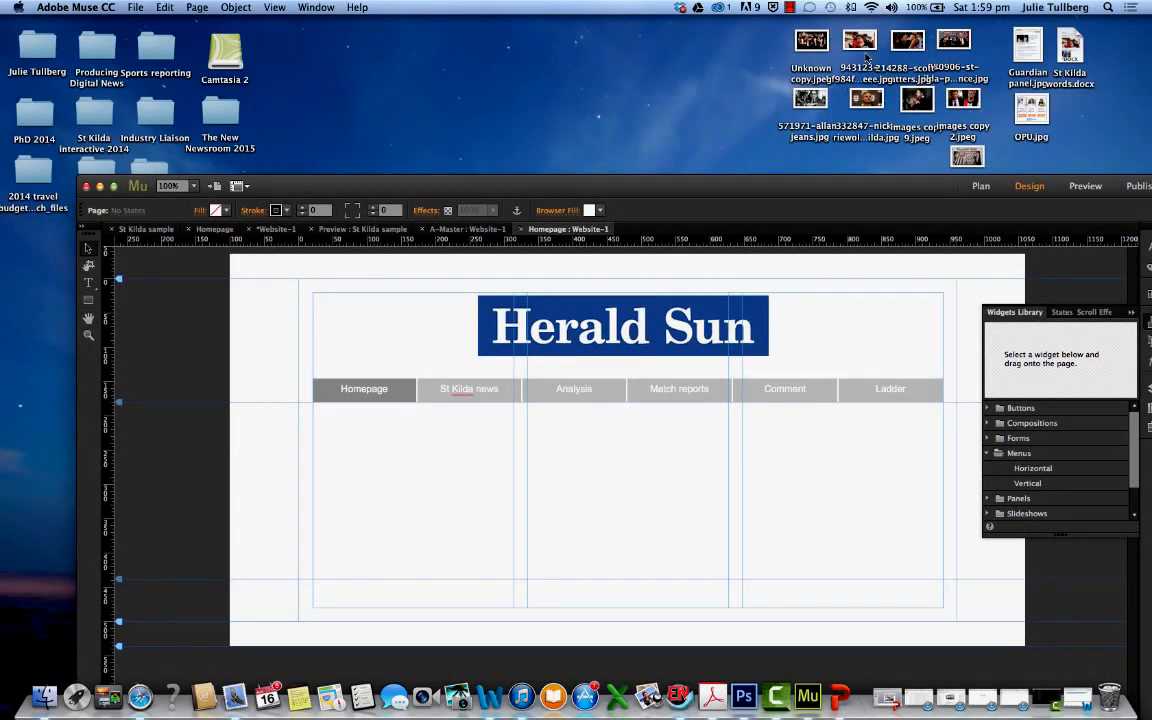
{"action": "left_click_drag", "start_coordinate": [859, 45], "coordinate": [448, 506]}
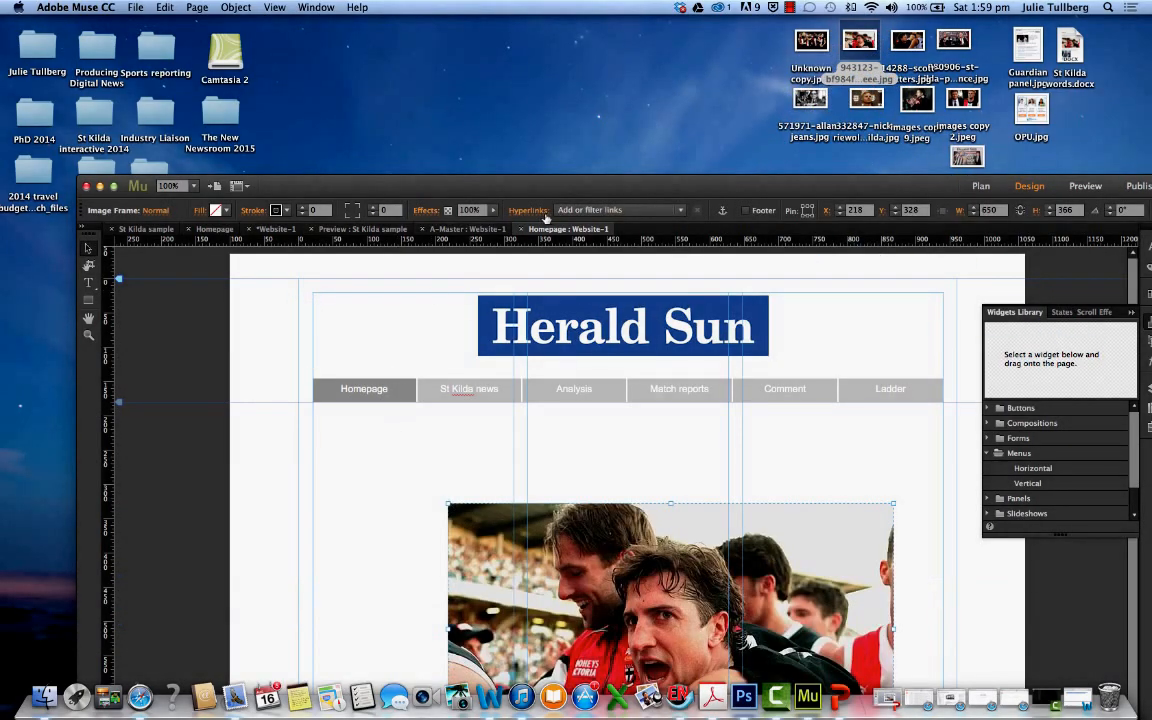
{"action": "left_click_drag", "start_coordinate": [553, 195], "coordinate": [437, 57]}
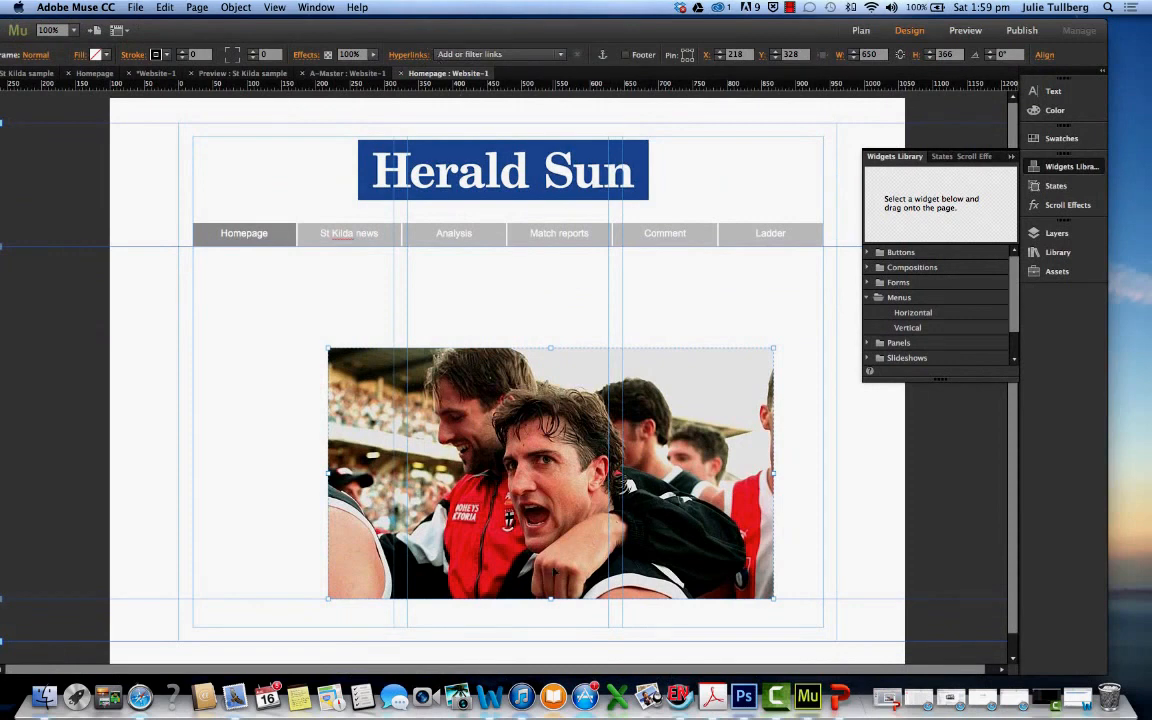
Align the photo with the left margin and scale it across the first two columns, about 606 by 341, at about Y 341
{"action": "left_click_drag", "start_coordinate": [494, 485], "coordinate": [355, 479]}
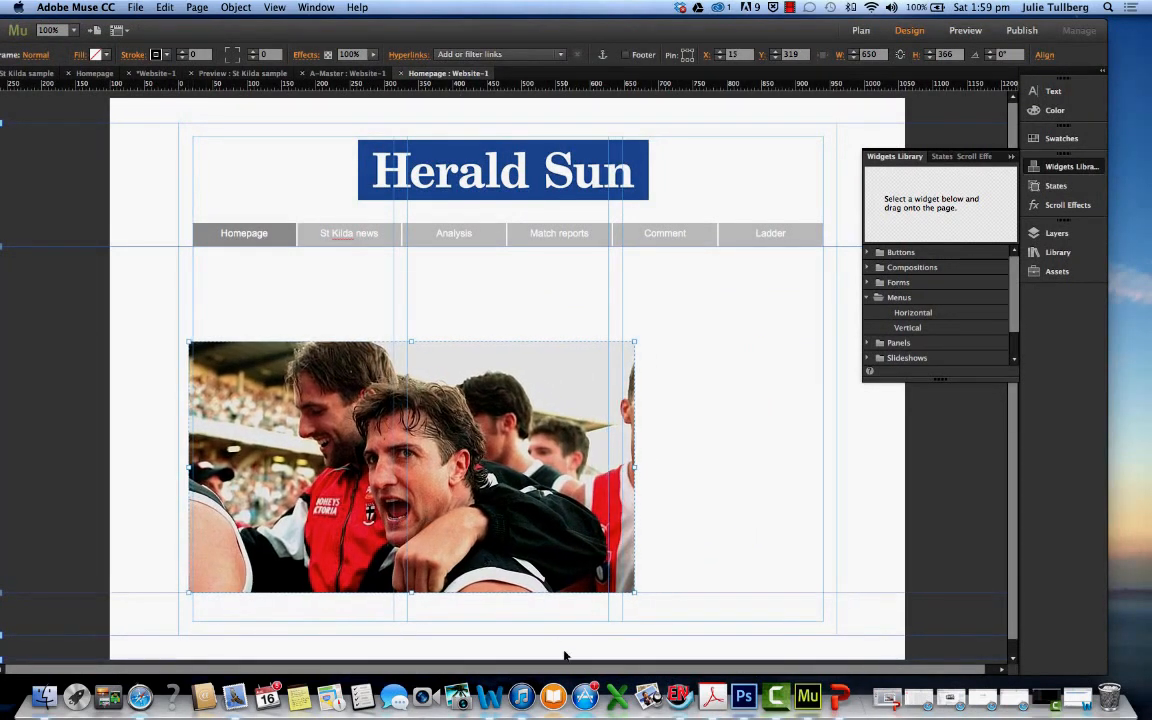
{"action": "left_click_drag", "start_coordinate": [633, 593], "coordinate": [607, 577]}
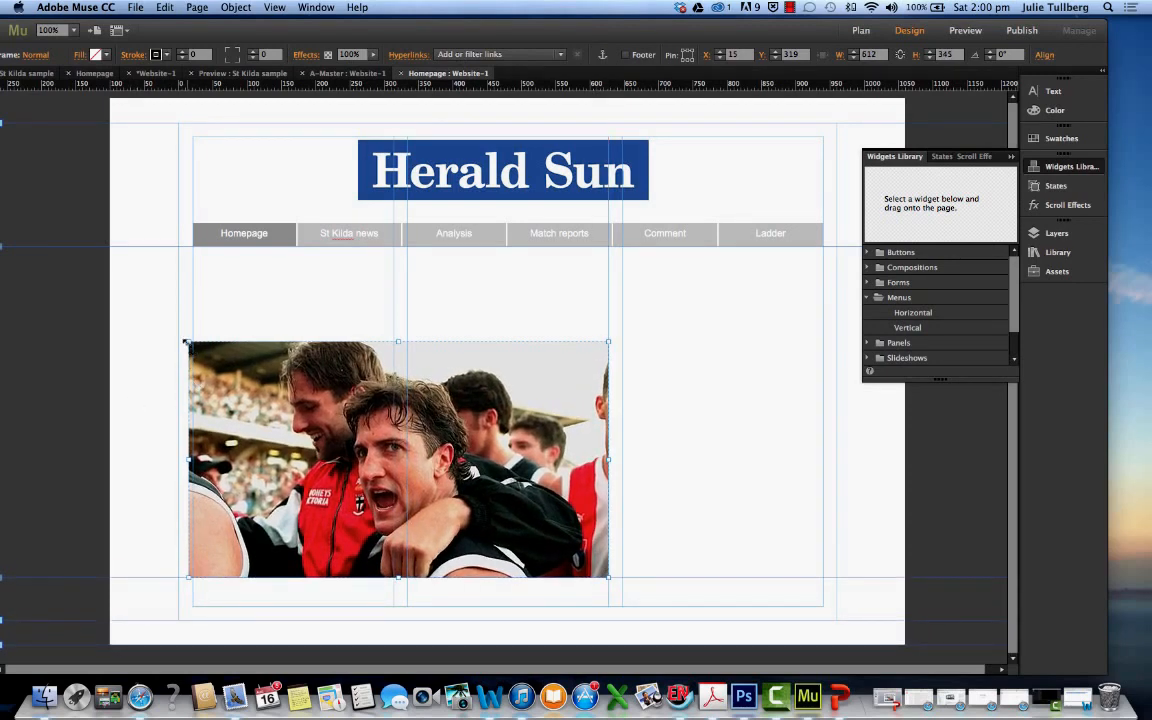
{"action": "left_click_drag", "start_coordinate": [186, 342], "coordinate": [193, 344]}
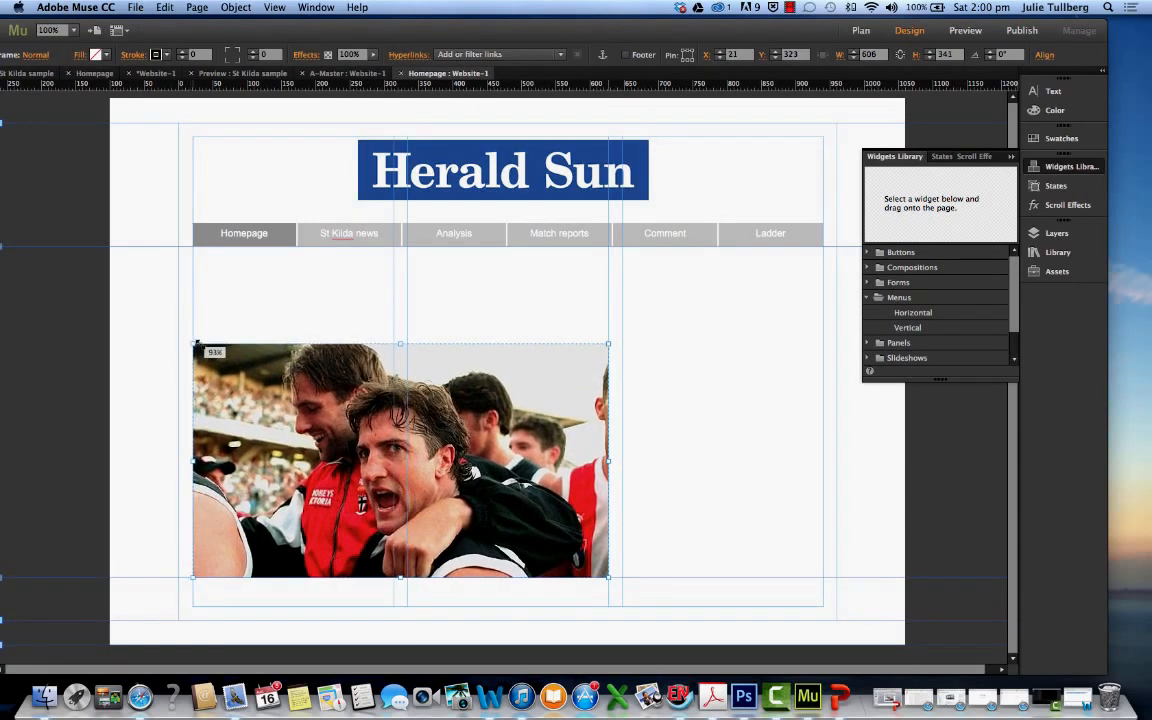
{"action": "left_click_drag", "start_coordinate": [331, 388], "coordinate": [370, 434]}
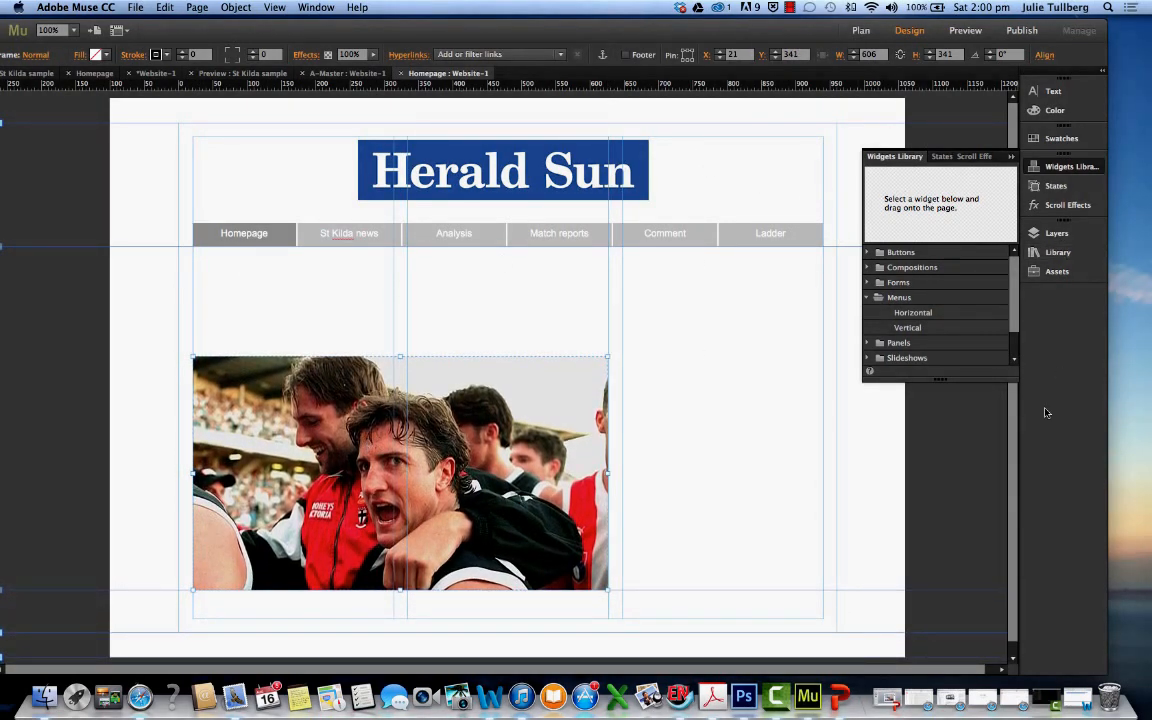
{"action": "left_click", "coordinate": [1077, 697]}
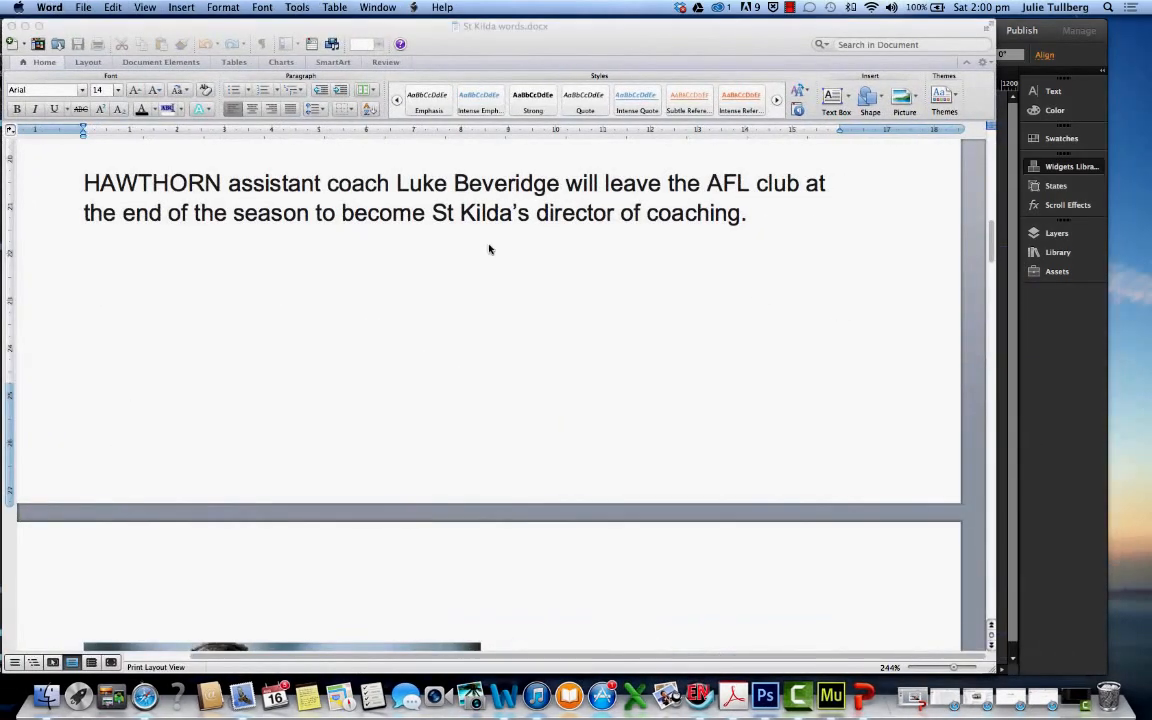
{"action": "left_click_drag", "start_coordinate": [84, 183], "coordinate": [755, 214]}
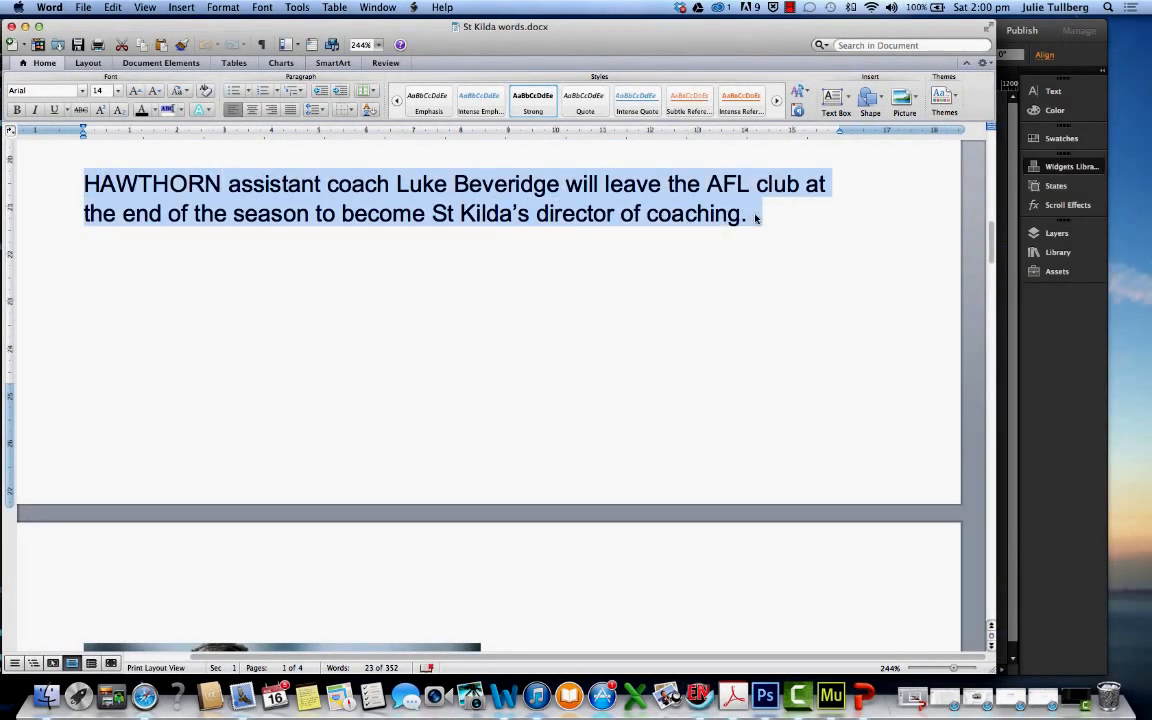
{"action": "left_click", "coordinate": [24, 27]}
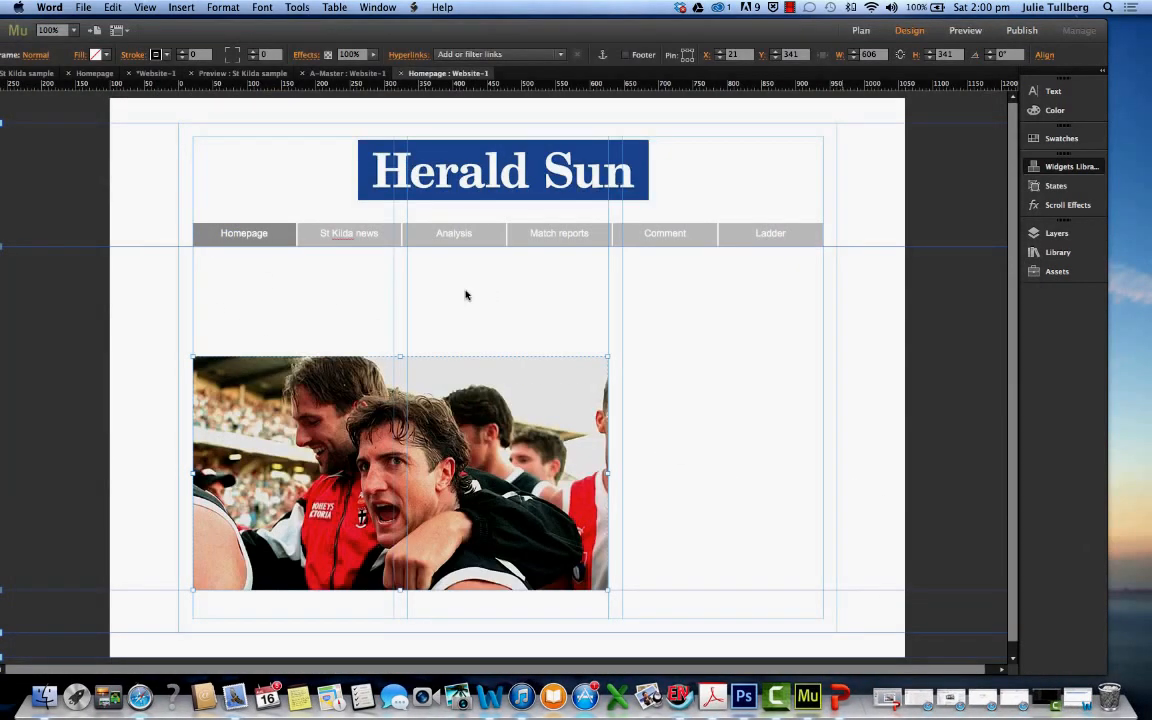
Switch to St Kilda words.docx in Word, copy the Hawthorn assistant coach Luke Beveridge sentence and minimise the document
{"action": "left_click", "coordinate": [1077, 697]}
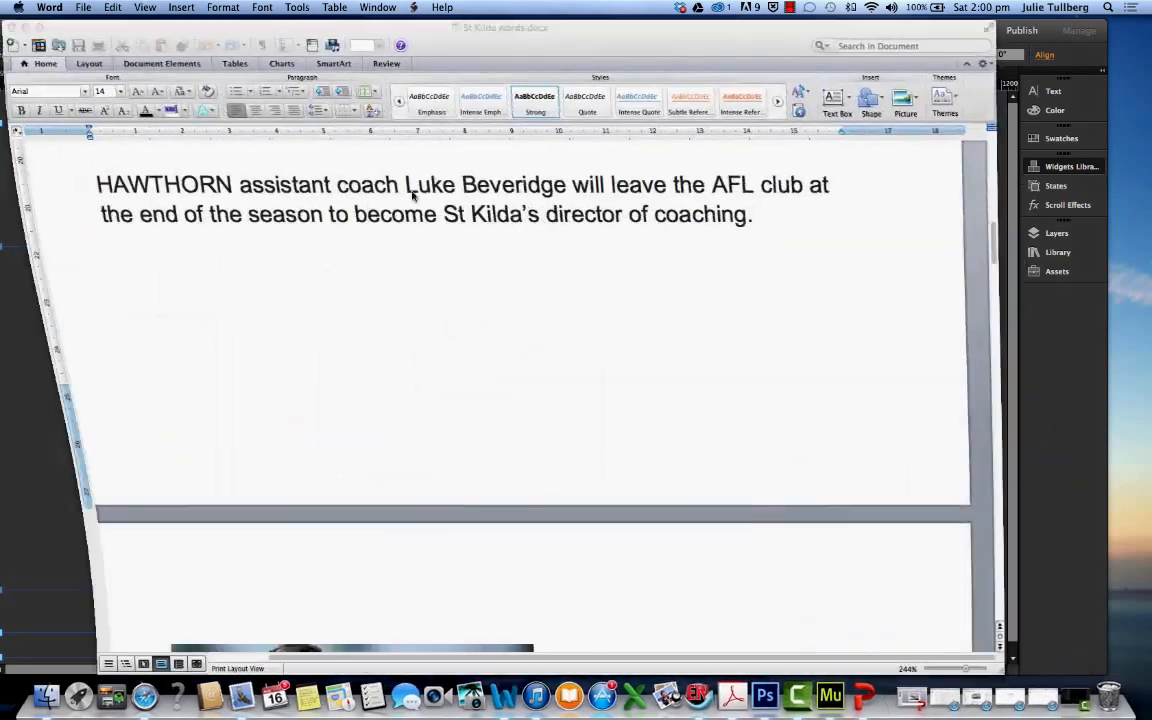
{"action": "left_click_drag", "start_coordinate": [82, 184], "coordinate": [757, 227]}
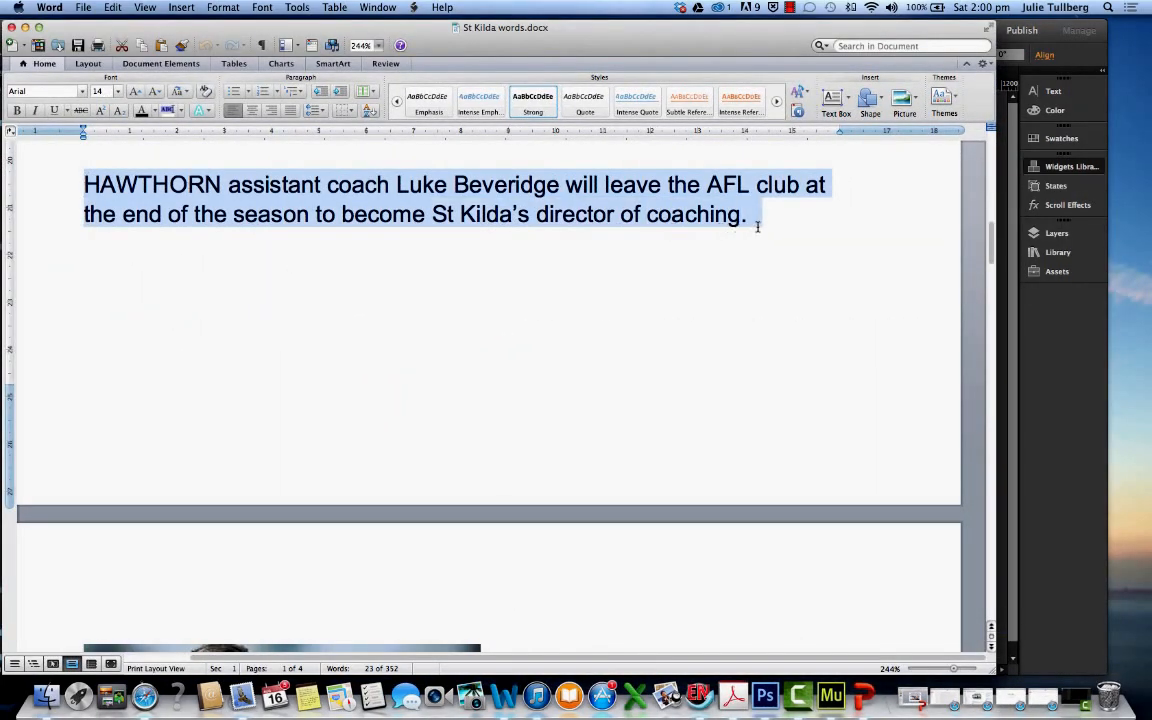
{"action": "right_click", "coordinate": [751, 229]}
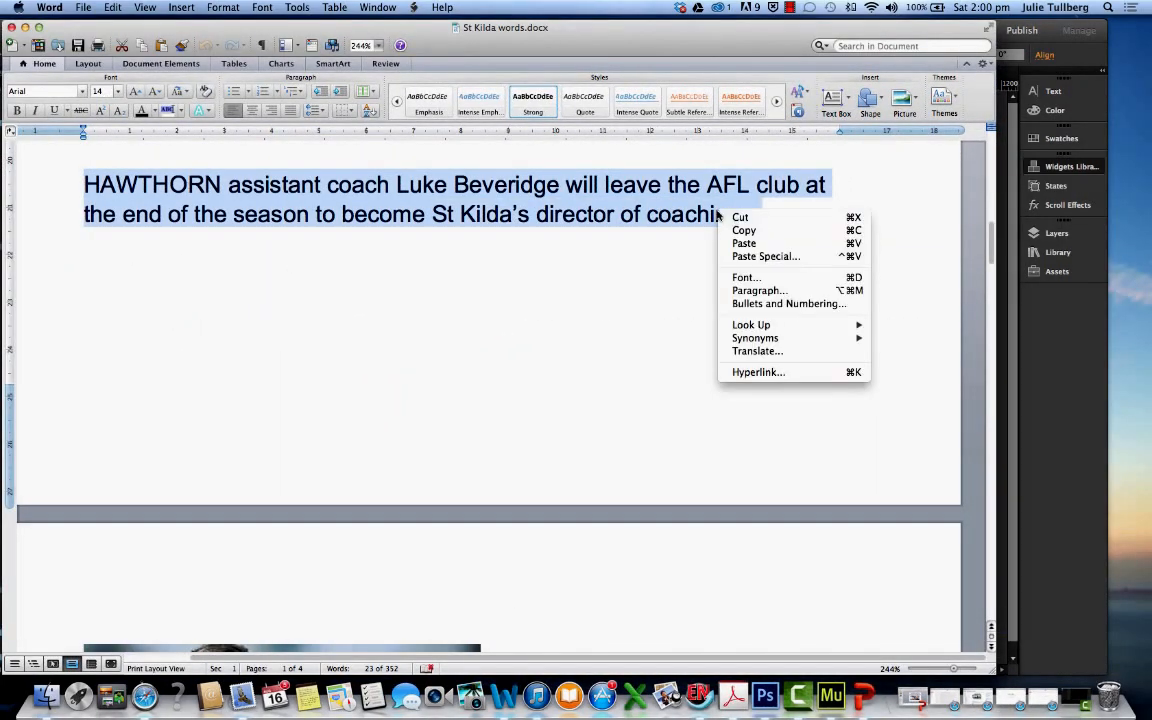
{"action": "left_click", "coordinate": [762, 230]}
{"action": "left_click", "coordinate": [25, 27]}
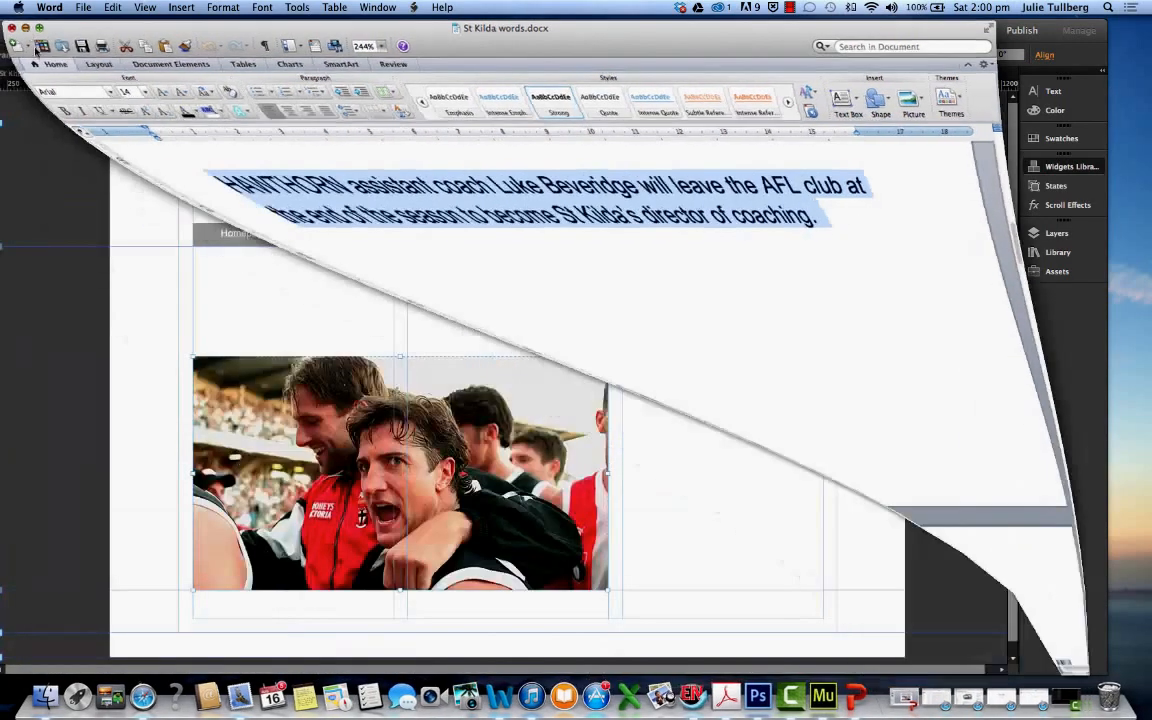
Paste the copied sentence on the Homepage, place it above the photo and enlarge its box to about 624 by 72
{"action": "left_click", "coordinate": [292, 300]}
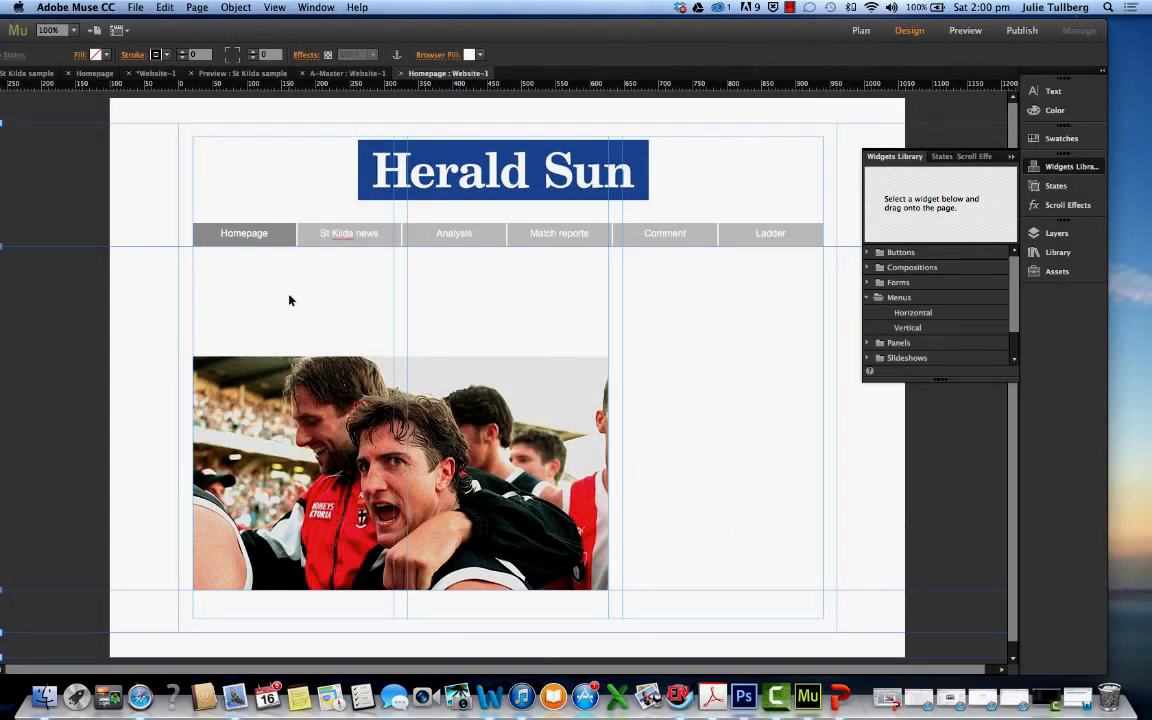
{"action": "right_click", "coordinate": [289, 300]}
{"action": "left_click", "coordinate": [312, 305]}
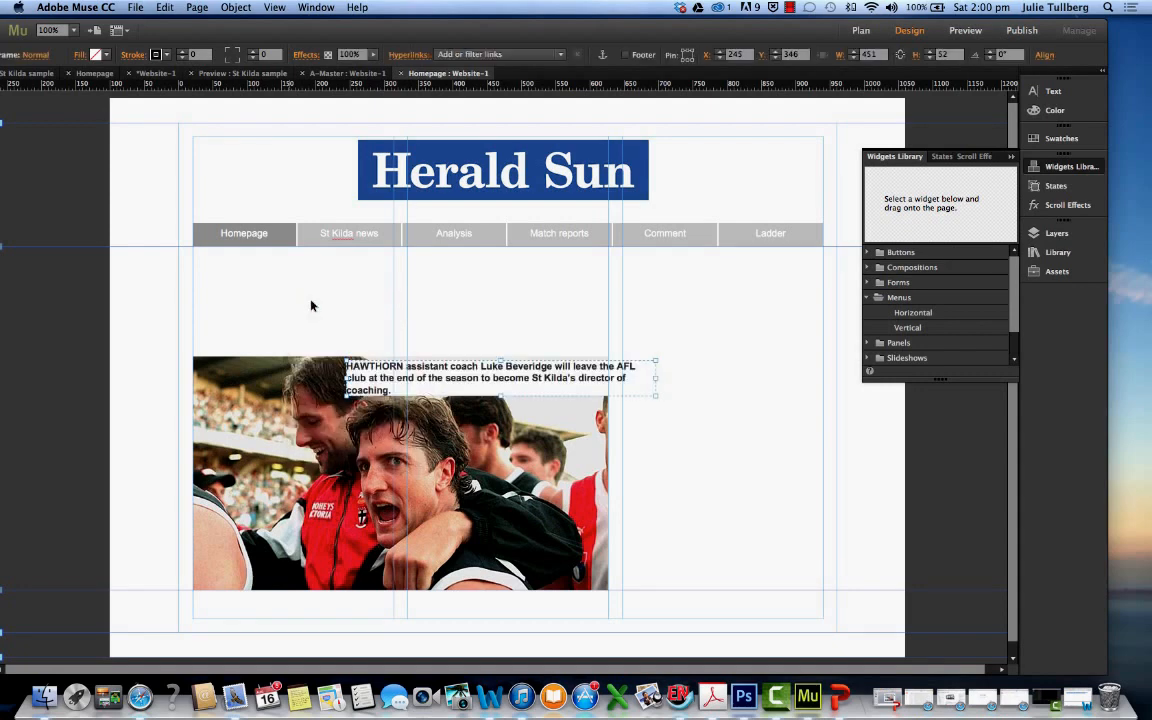
{"action": "left_click_drag", "start_coordinate": [357, 370], "coordinate": [212, 302]}
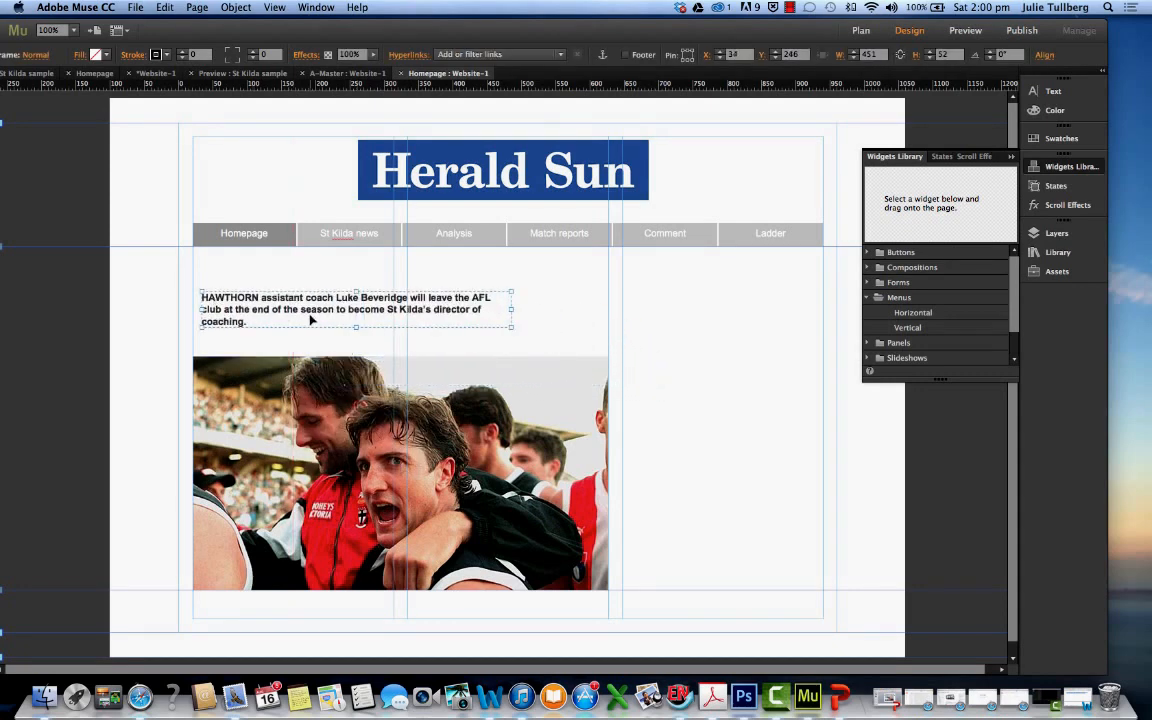
{"action": "left_click_drag", "start_coordinate": [511, 325], "coordinate": [590, 345]}
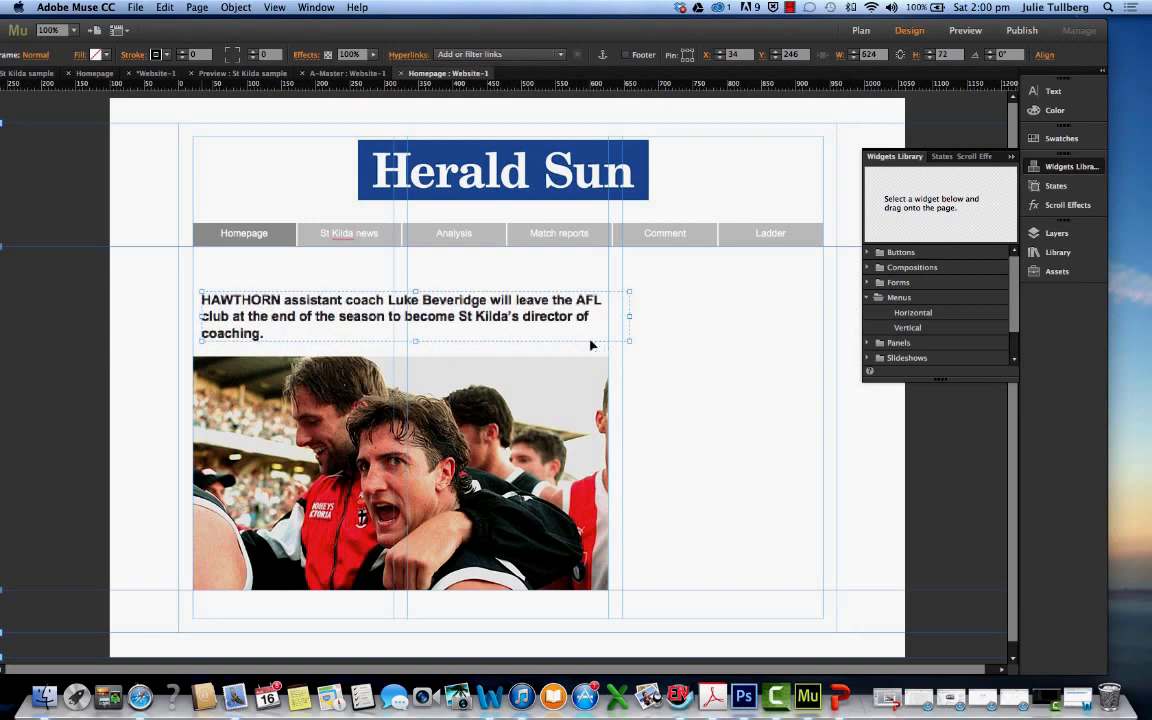
Move the Hawthorn text below the photo and align it with the left margin at about X 21, Y 698
{"action": "left_click_drag", "start_coordinate": [283, 331], "coordinate": [619, 550]}
{"action": "scroll", "coordinate": [679, 406], "scroll_direction": "down", "scroll_amount": 1}
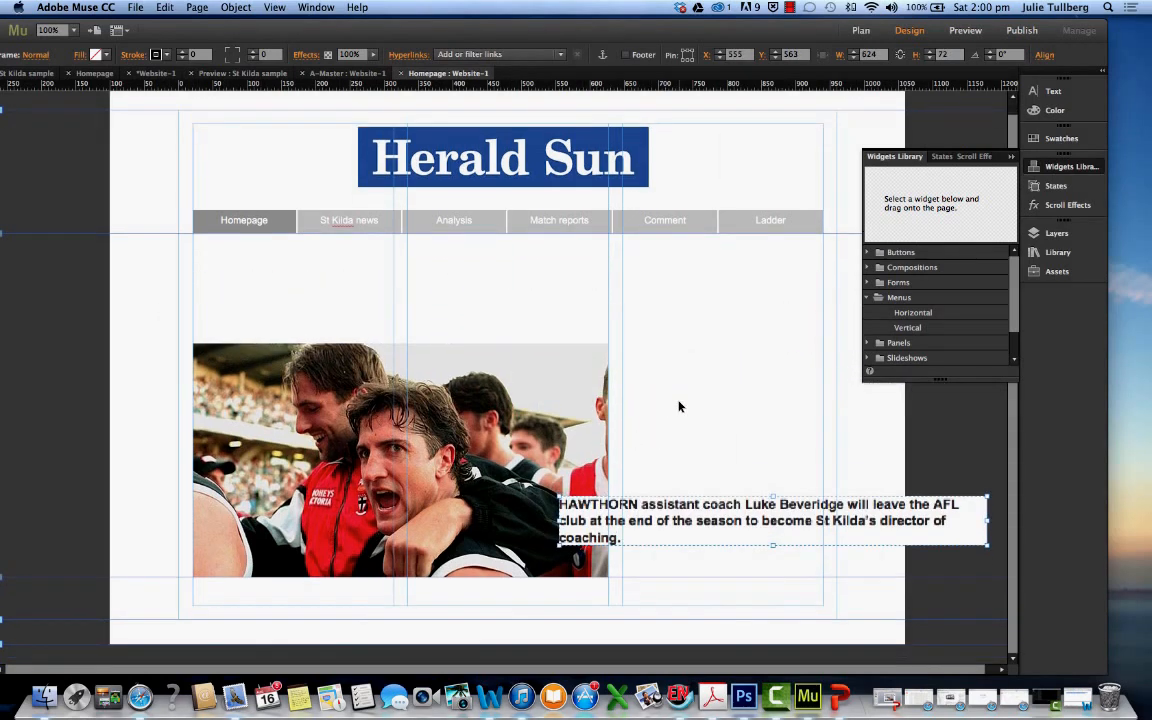
{"action": "left_click_drag", "start_coordinate": [684, 531], "coordinate": [690, 612]}
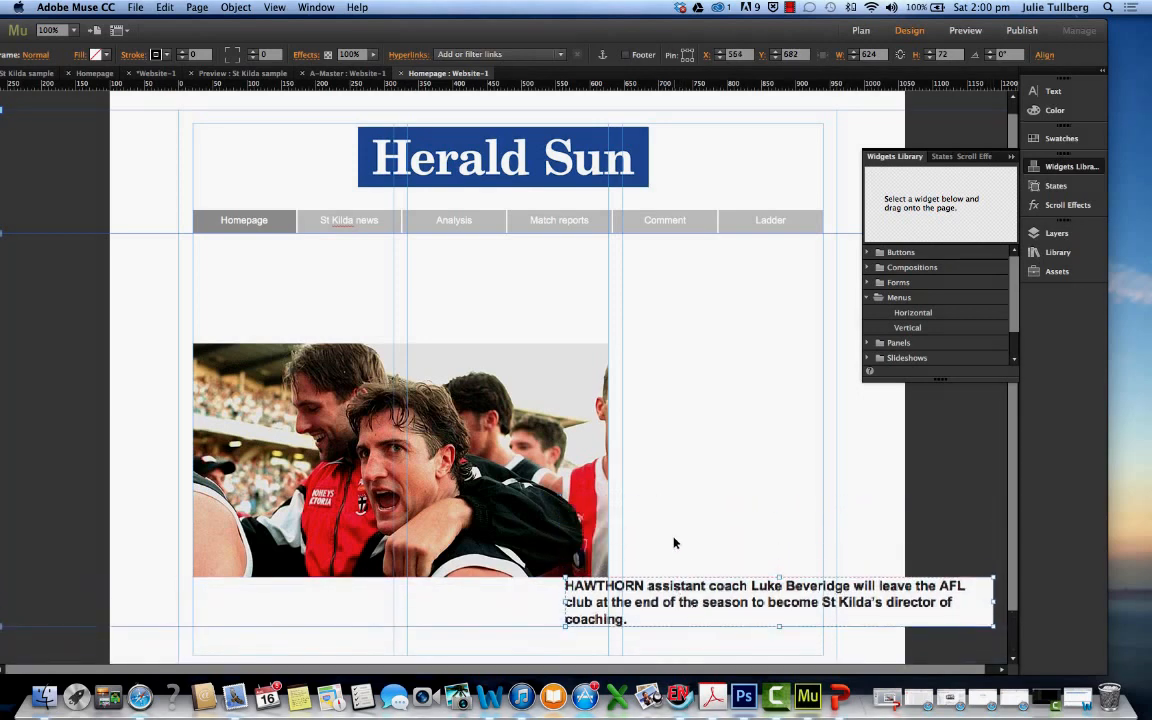
{"action": "scroll", "coordinate": [674, 520], "scroll_direction": "down", "scroll_amount": 4}
{"action": "left_click", "coordinate": [661, 493]}
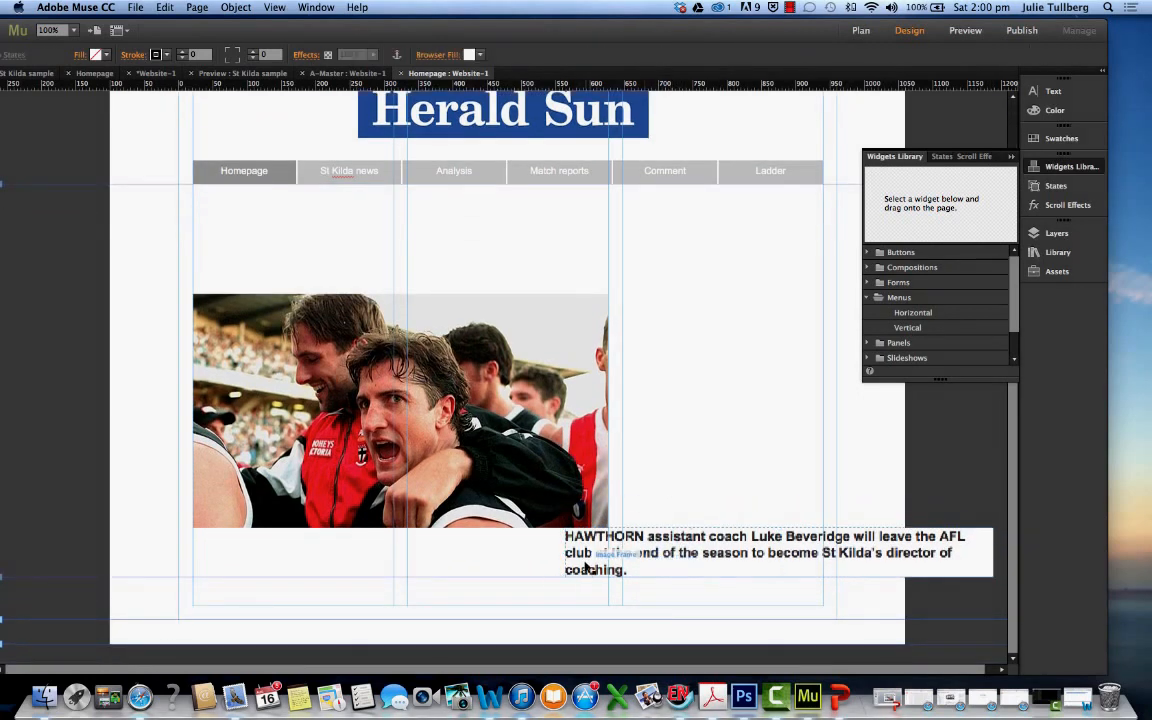
{"action": "left_click_drag", "start_coordinate": [586, 563], "coordinate": [215, 567]}
{"action": "scroll", "coordinate": [380, 568], "scroll_direction": "down", "scroll_amount": 1}
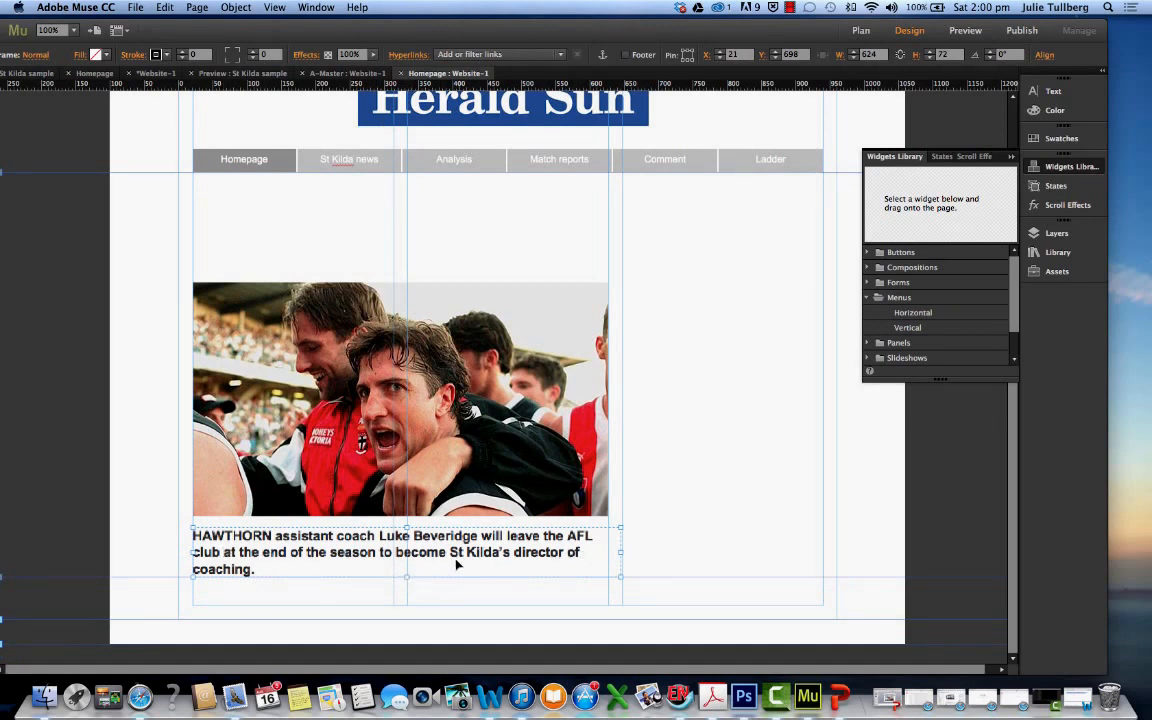
Lower the Hawthorn text to about Y 764, leaving a gap beneath the photo
{"action": "left_click", "coordinate": [748, 390]}
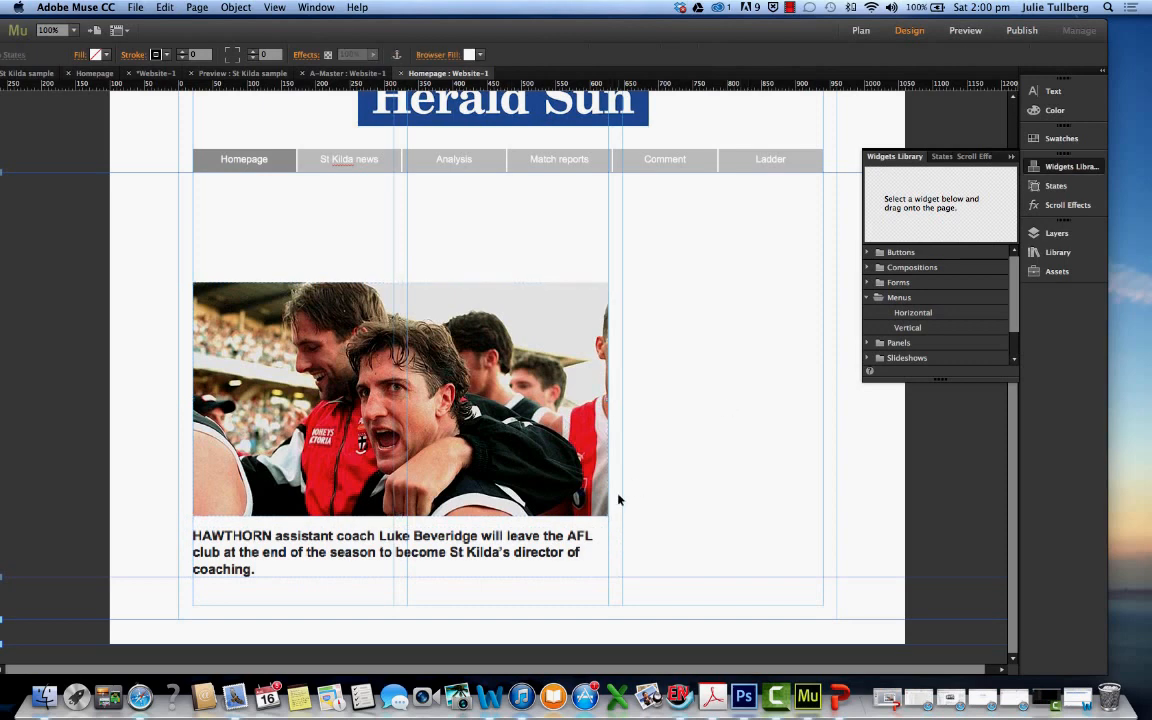
{"action": "left_click", "coordinate": [567, 552]}
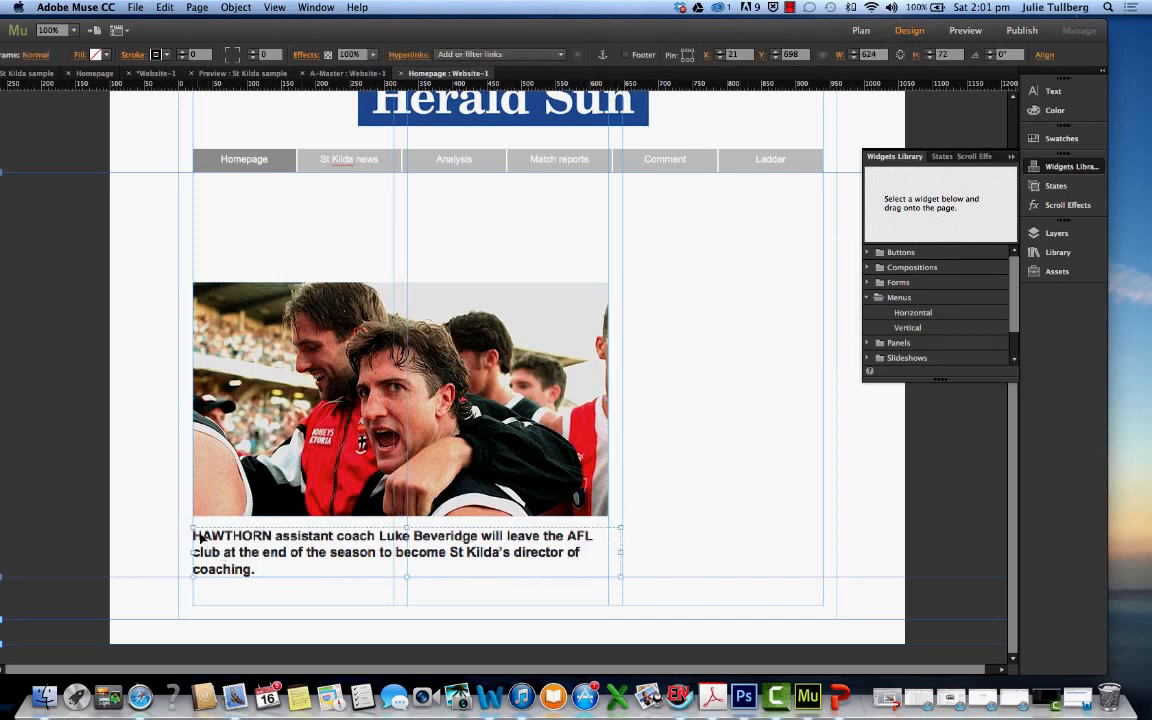
{"action": "left_click_drag", "start_coordinate": [200, 537], "coordinate": [196, 582]}
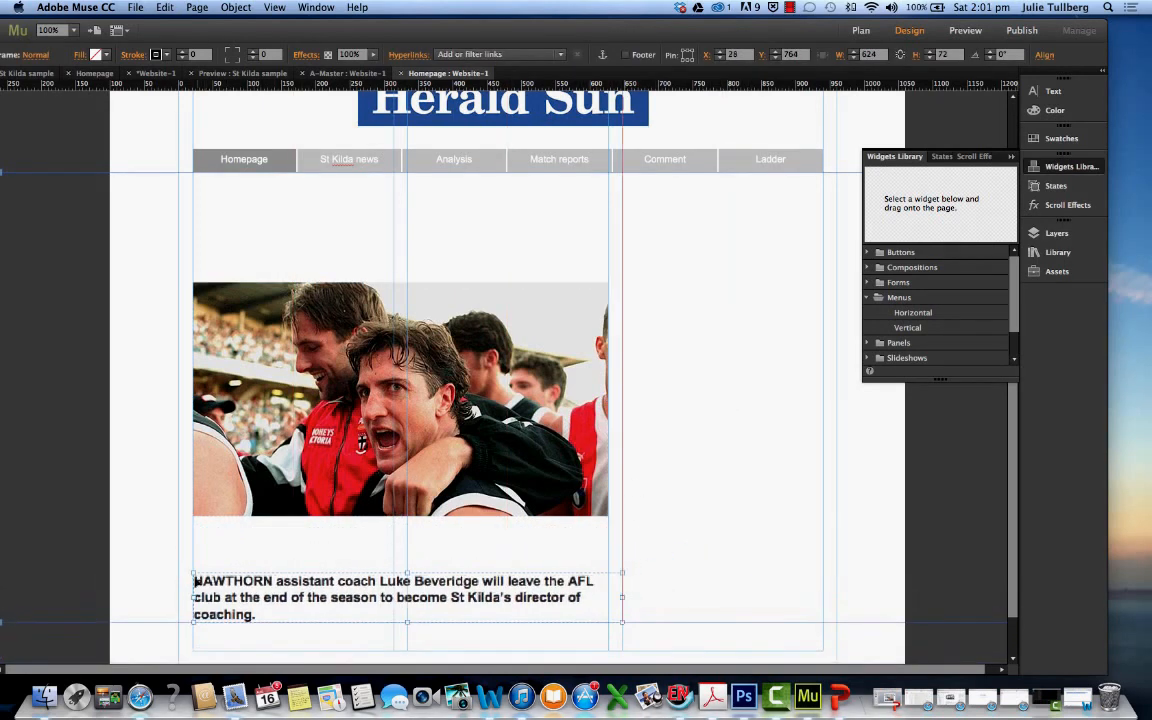
Switch to St Kilda words.docx in Word and look through the story text and the picture on the following page
{"action": "left_click", "coordinate": [1078, 699]}
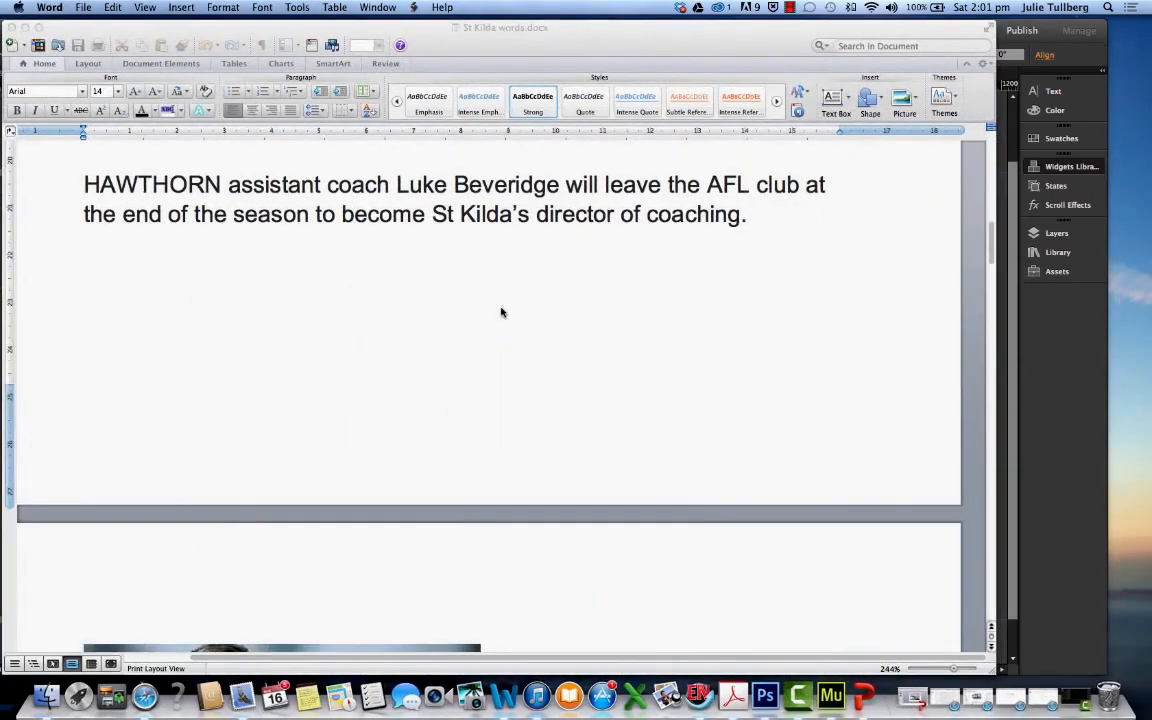
{"action": "left_click", "coordinate": [718, 219]}
{"action": "left_click_drag", "start_coordinate": [728, 215], "coordinate": [432, 190]}
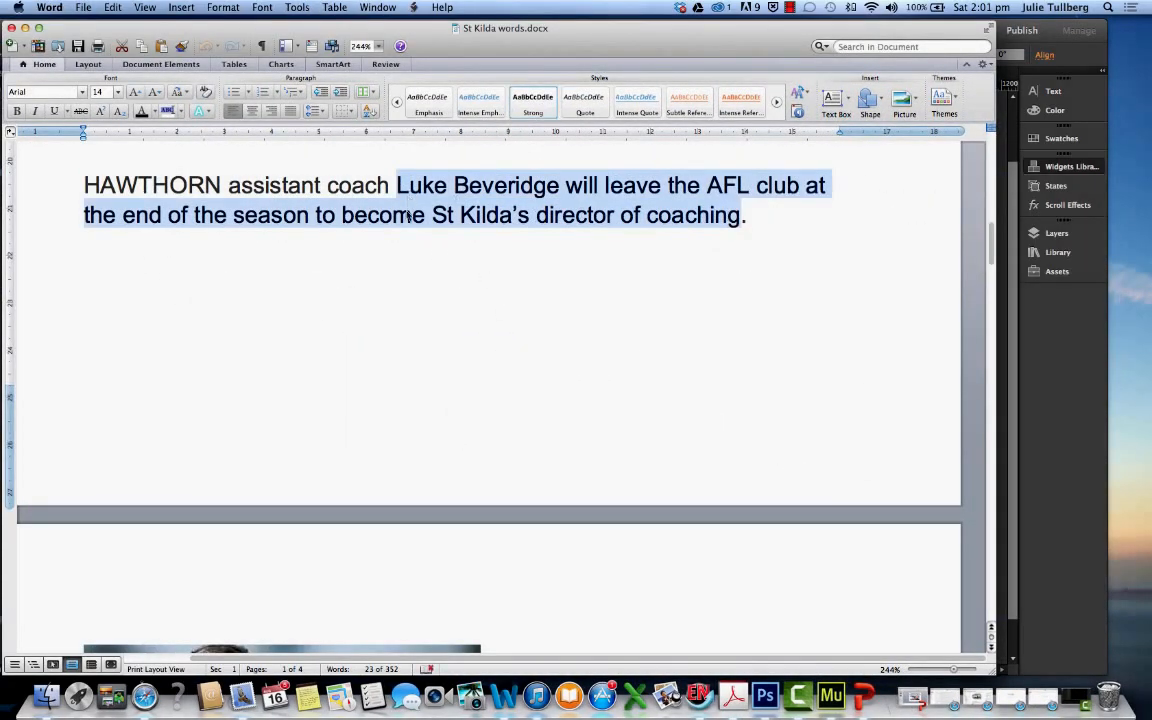
{"action": "scroll", "coordinate": [437, 253], "scroll_direction": "down", "scroll_amount": 12}
{"action": "scroll", "coordinate": [437, 253], "scroll_direction": "up", "scroll_amount": 10}
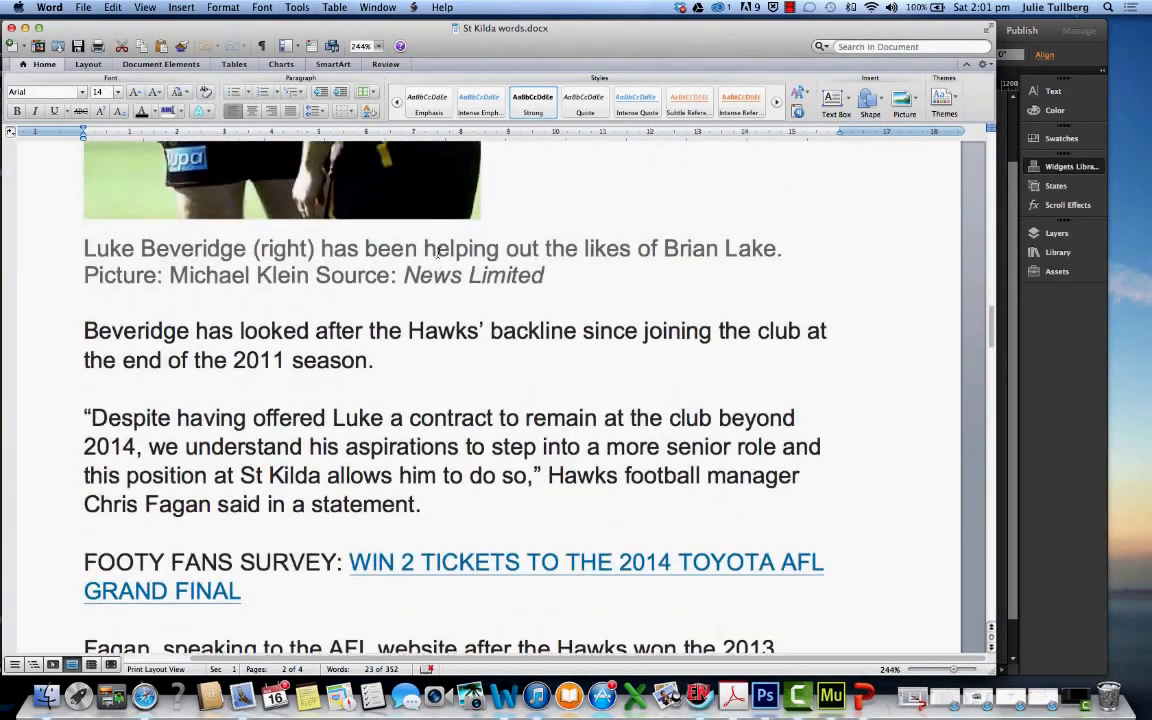
Switch to Safari, open a new window and search Google for "luke beveridge the age"
{"action": "left_click", "coordinate": [1045, 700]}
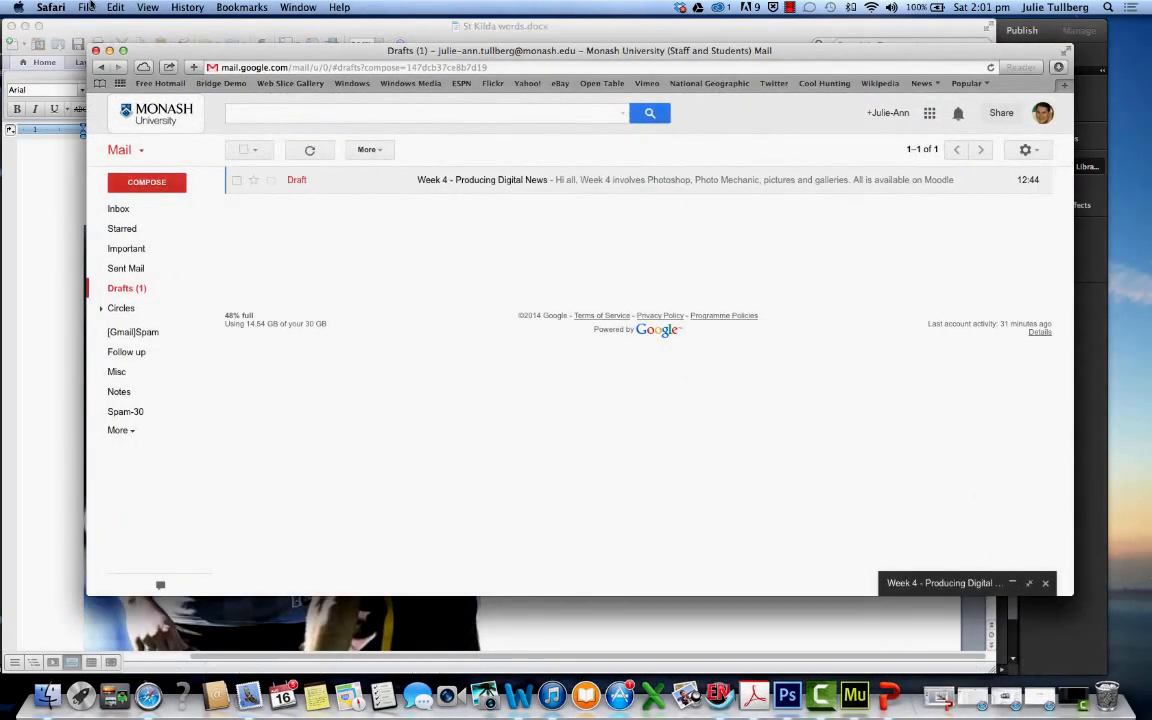
{"action": "left_click", "coordinate": [86, 7]}
{"action": "left_click", "coordinate": [112, 22]}
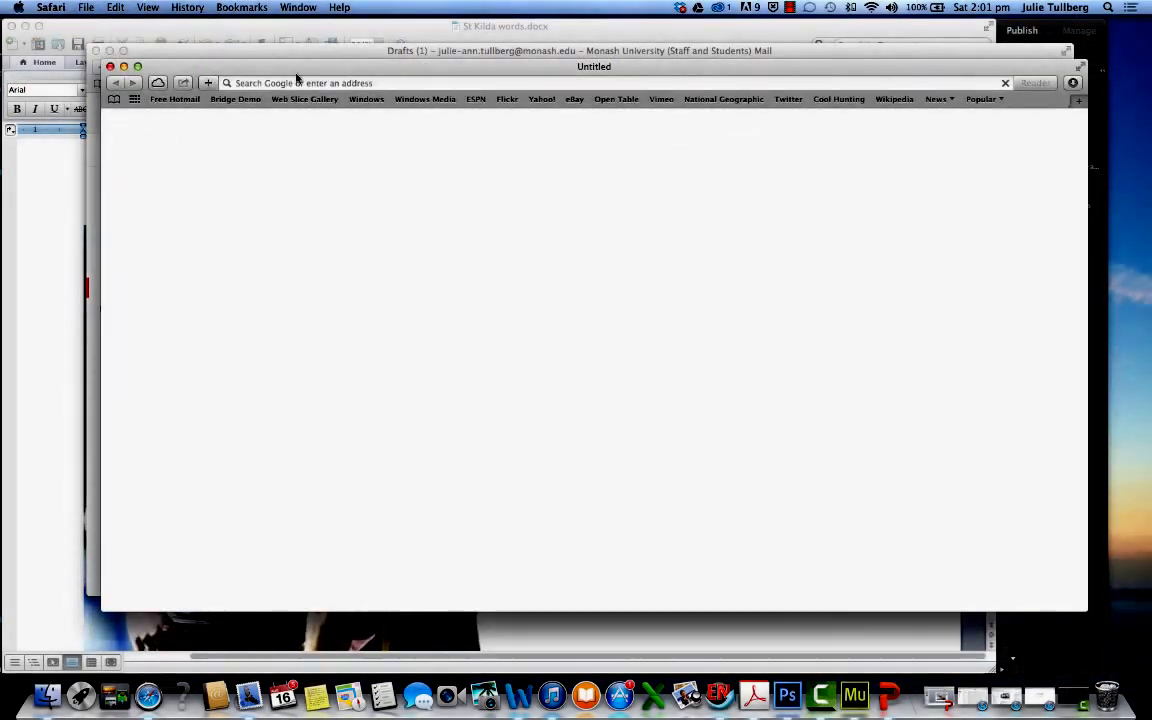
{"action": "type", "text": "luke"}
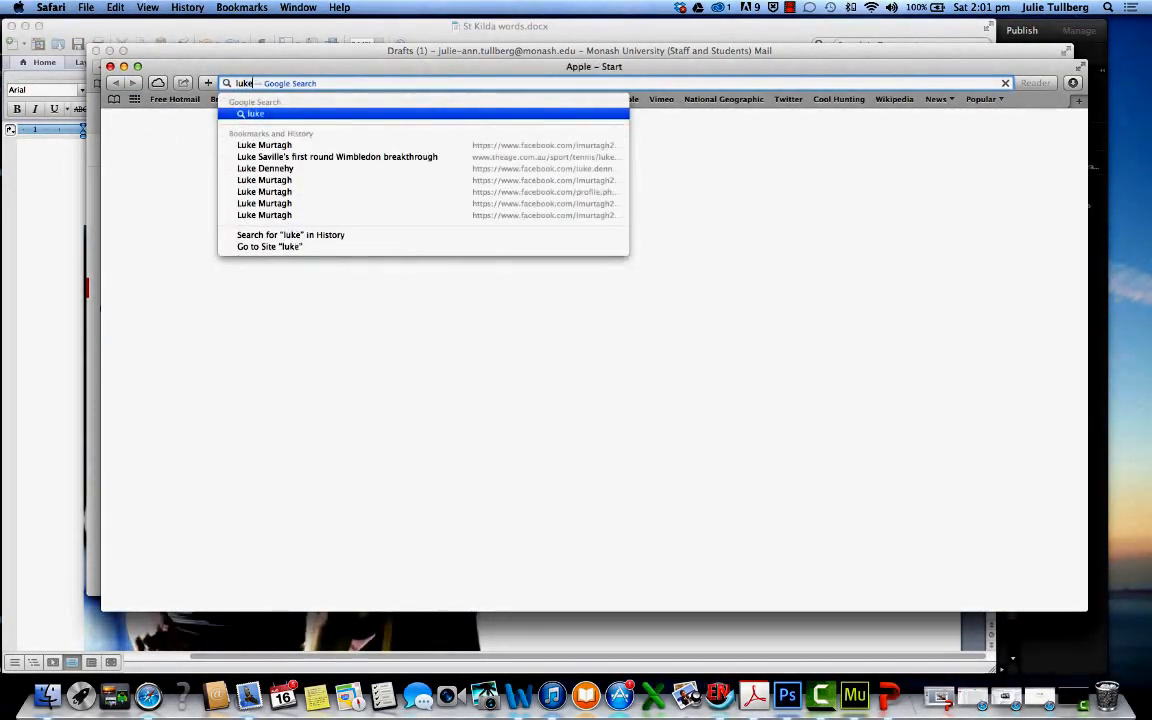
{"action": "type", "text": " bever"}
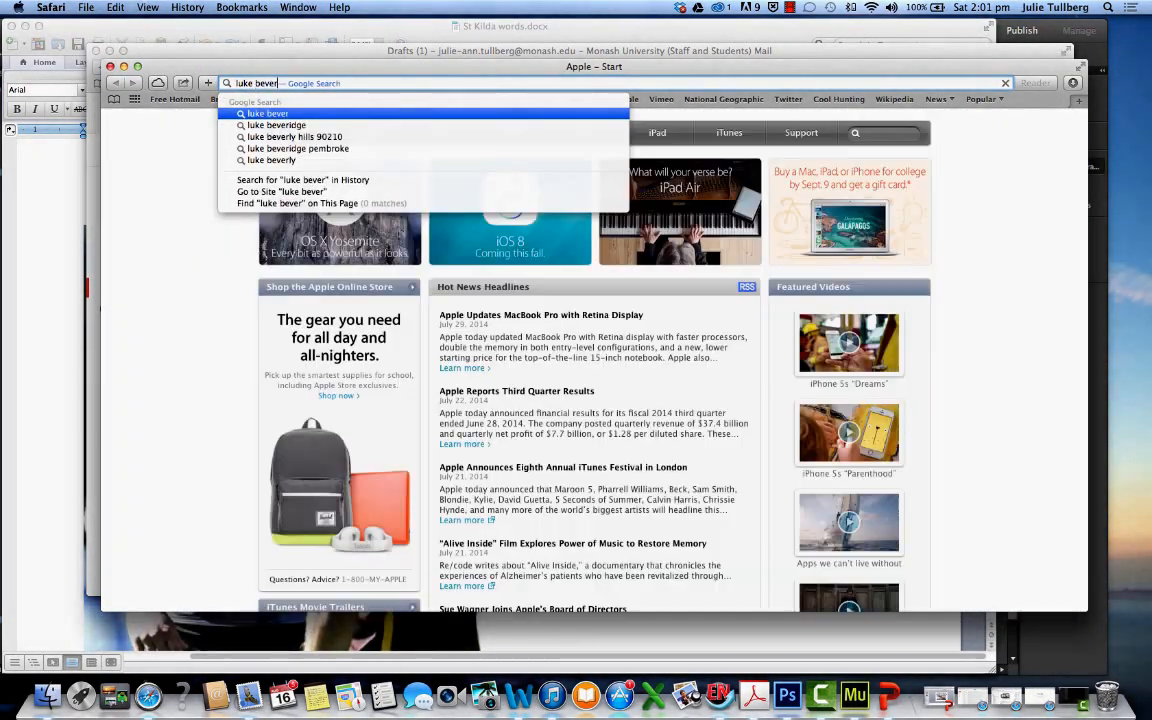
{"action": "type", "text": "idge the age"}
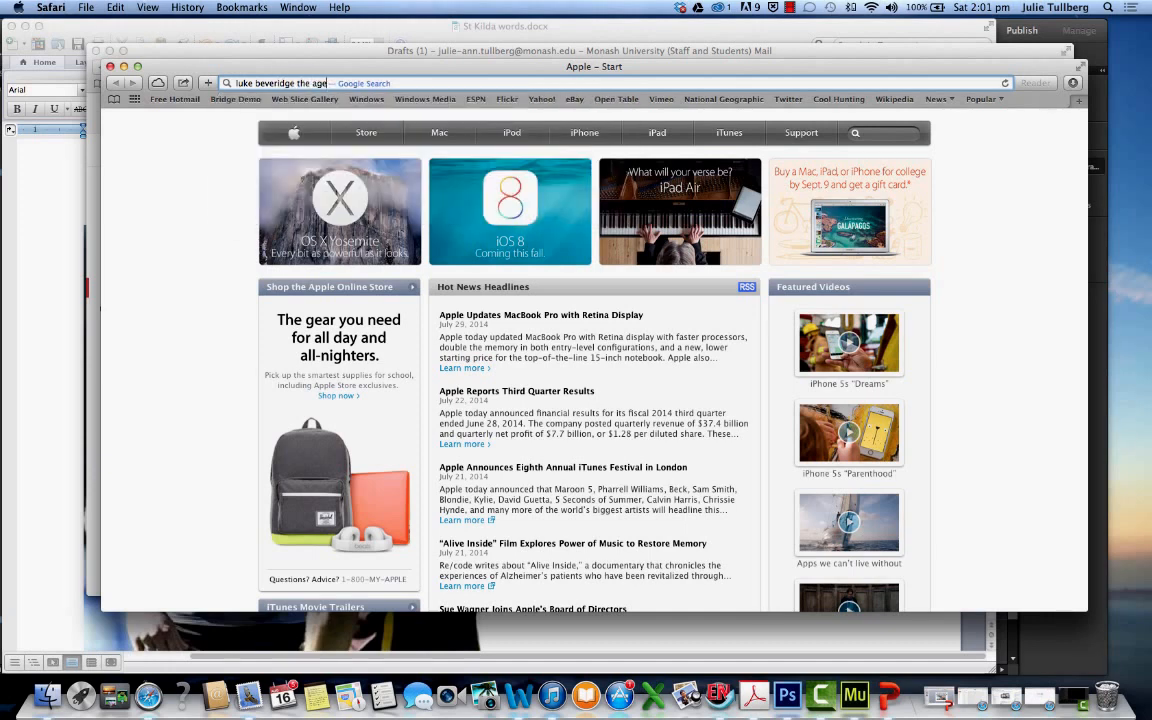
{"action": "key", "text": "Return"}
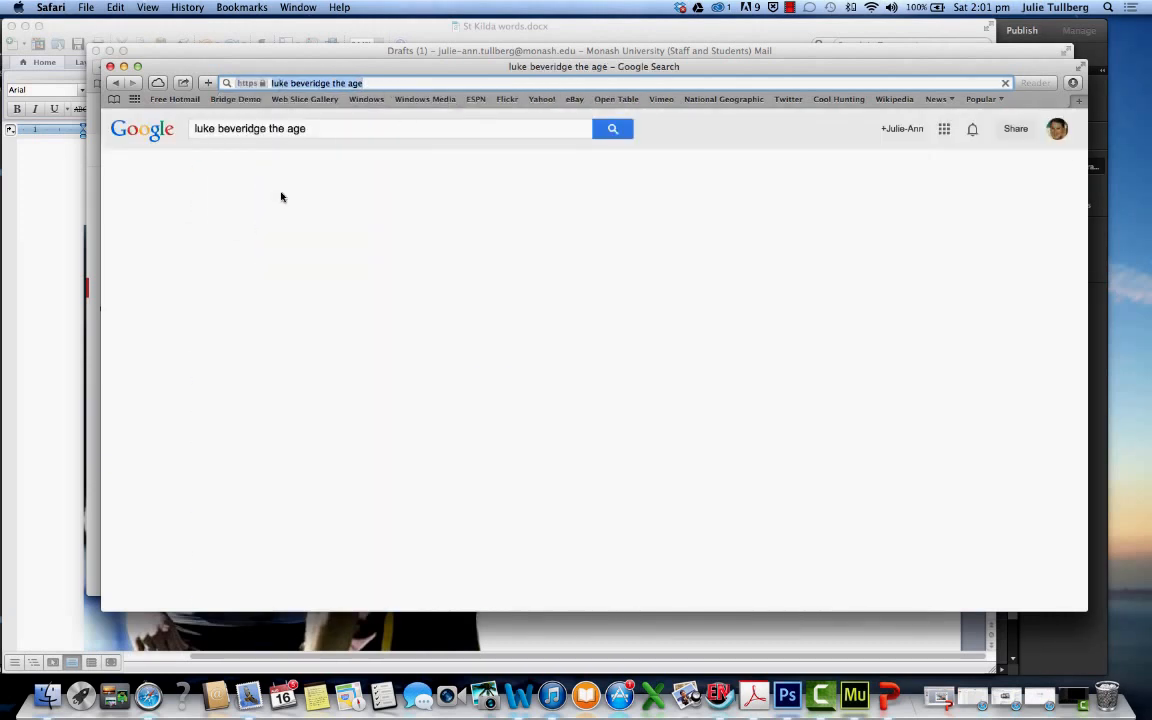
Open The Age article on Luke Beveridge's St Kilda role, copy its full story text and switch back to Adobe Muse
{"action": "left_click", "coordinate": [414, 385]}
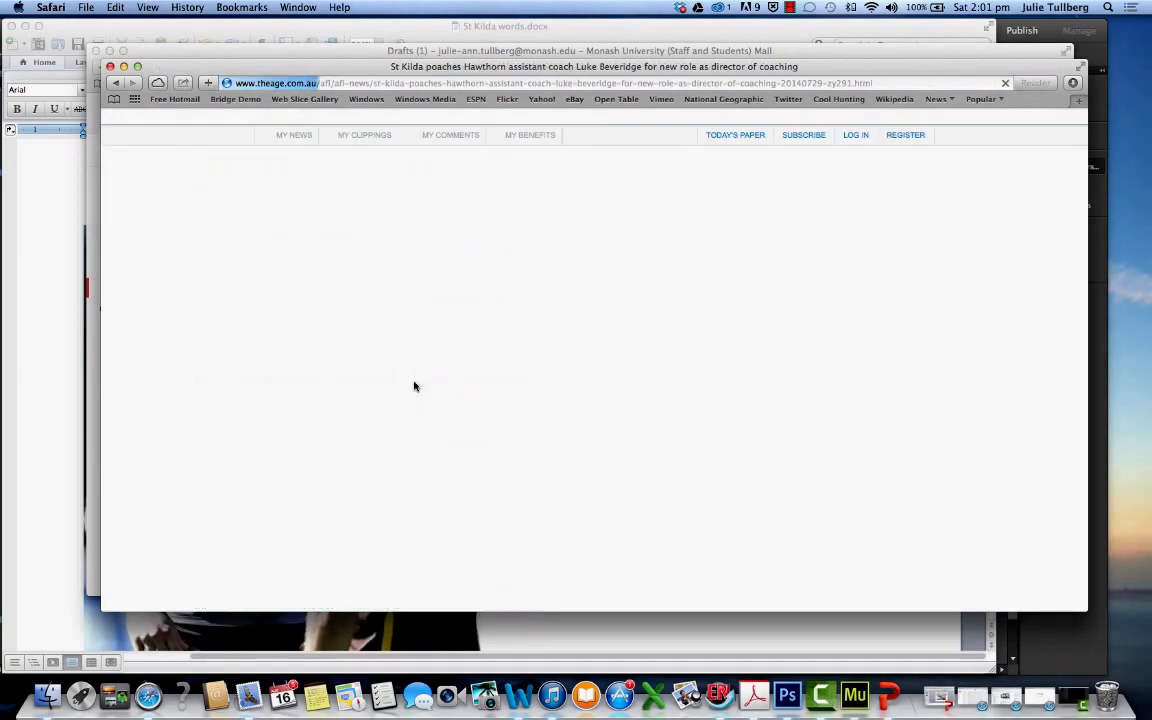
{"action": "scroll", "coordinate": [414, 385], "scroll_direction": "down", "scroll_amount": 5}
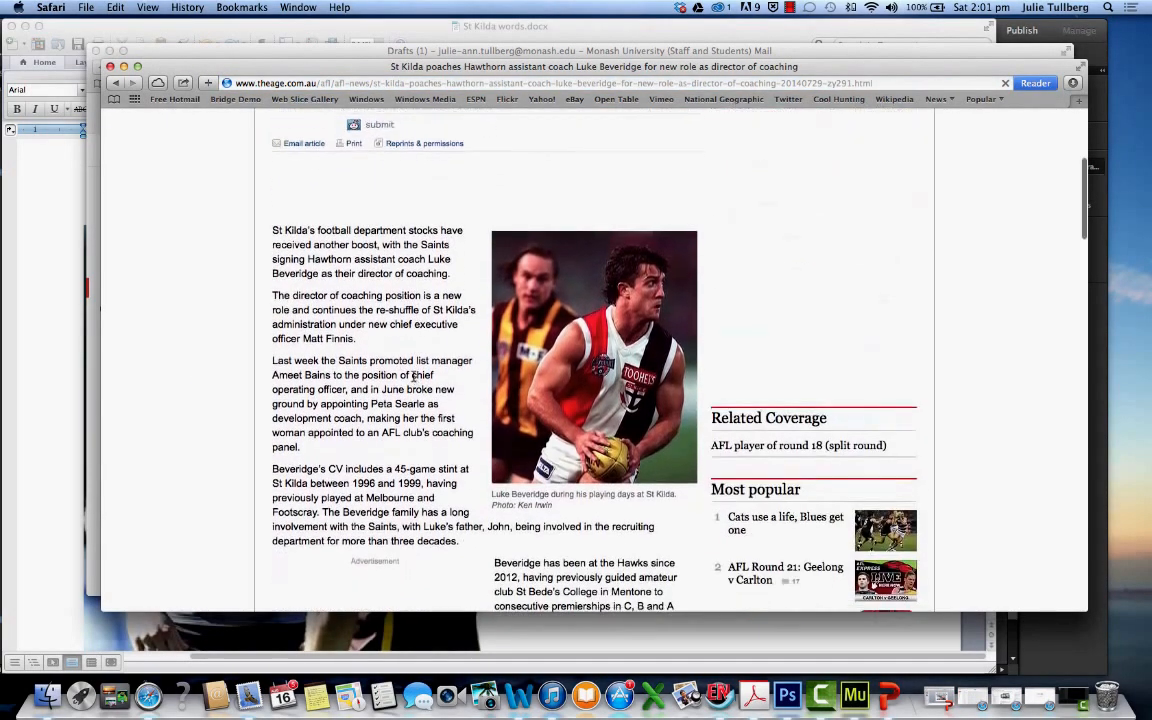
{"action": "left_click_drag", "start_coordinate": [273, 219], "coordinate": [541, 508]}
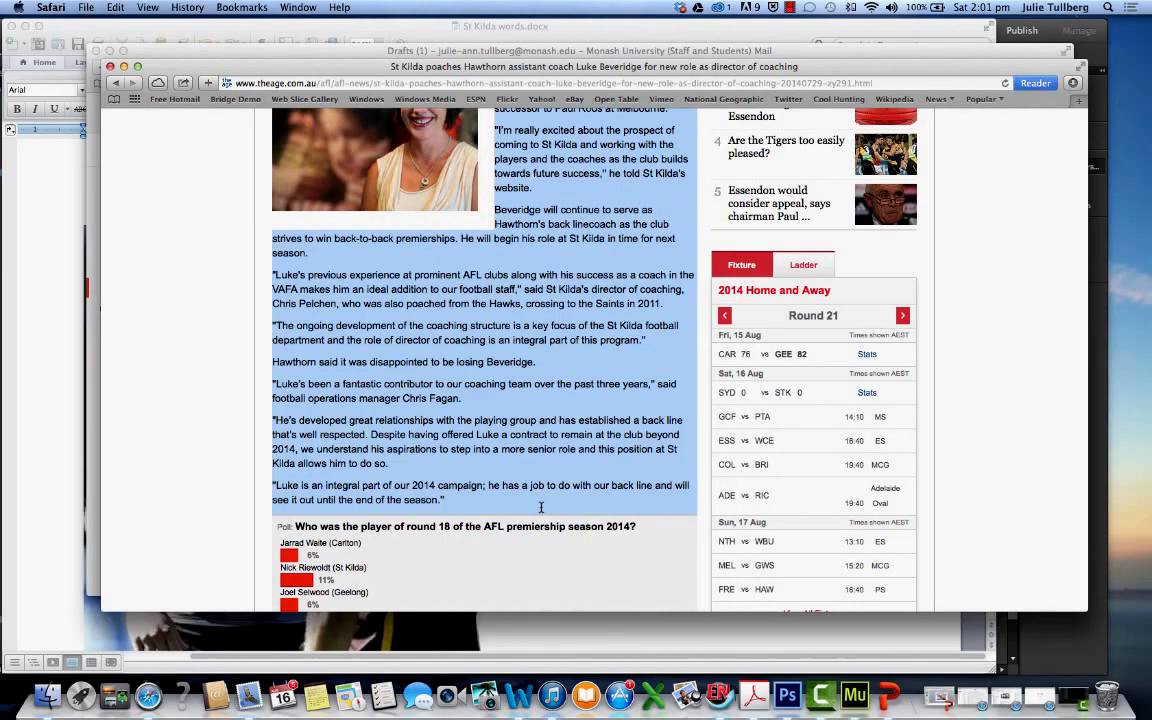
{"action": "right_click", "coordinate": [541, 464]}
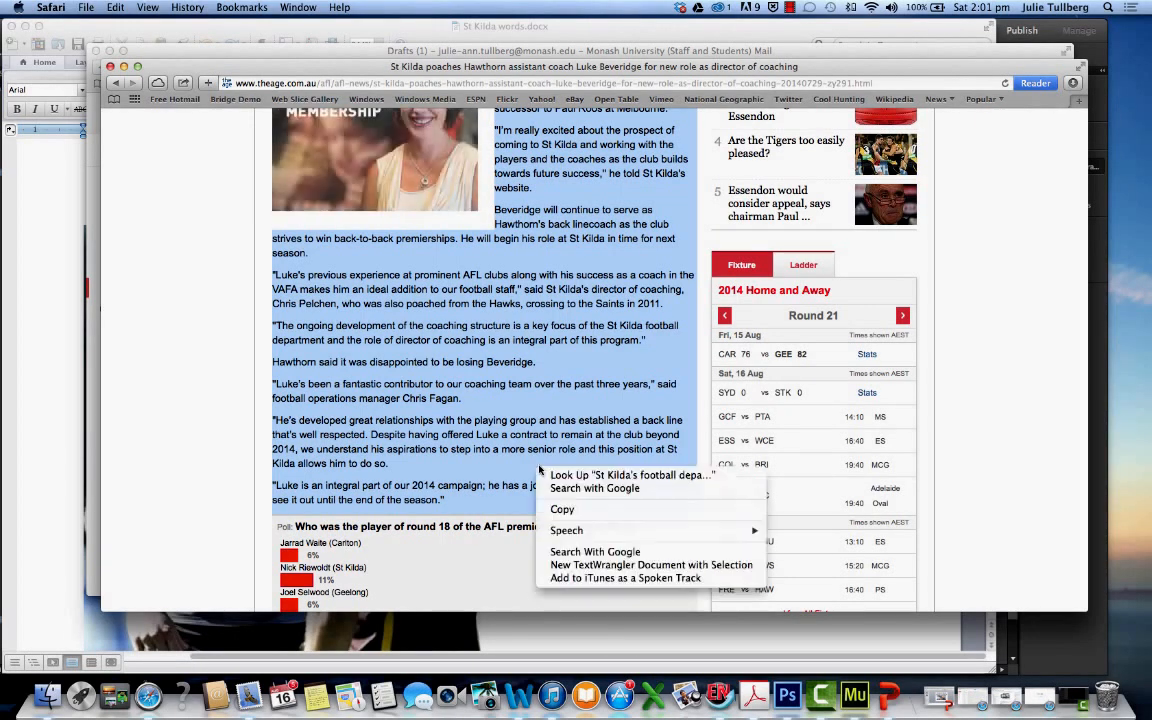
{"action": "left_click", "coordinate": [567, 502]}
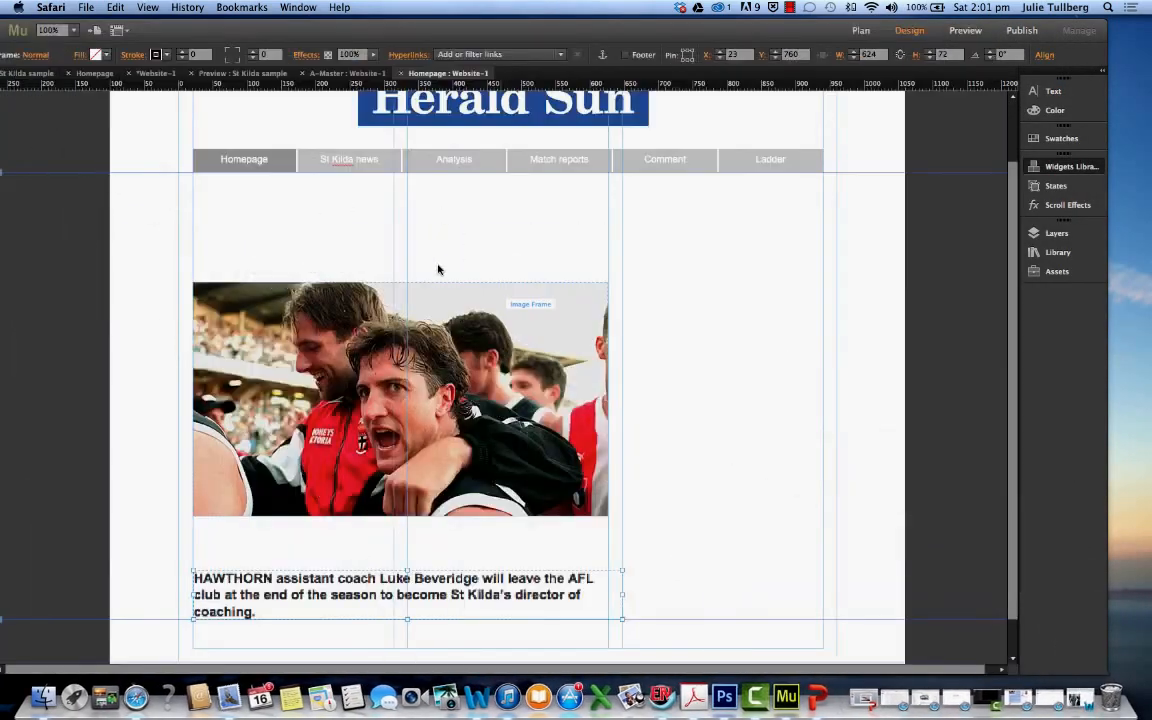
Move the bold Hawthorn intro text down and to the right, away from the space beneath the photo
{"action": "scroll", "coordinate": [634, 545], "scroll_direction": "down", "scroll_amount": 1}
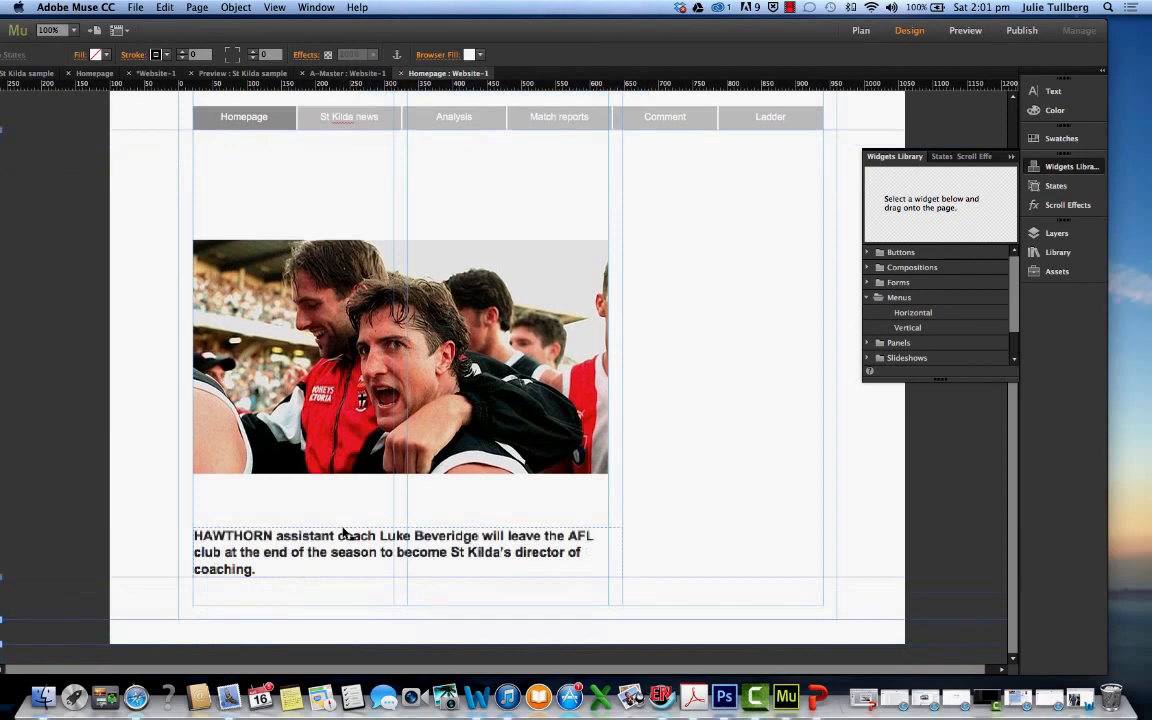
{"action": "left_click", "coordinate": [255, 549]}
{"action": "left_click_drag", "start_coordinate": [263, 568], "coordinate": [370, 617]}
Paste the copied story onto the homepage and delete the bold Hawthorn intro text
{"action": "left_click", "coordinate": [244, 511]}
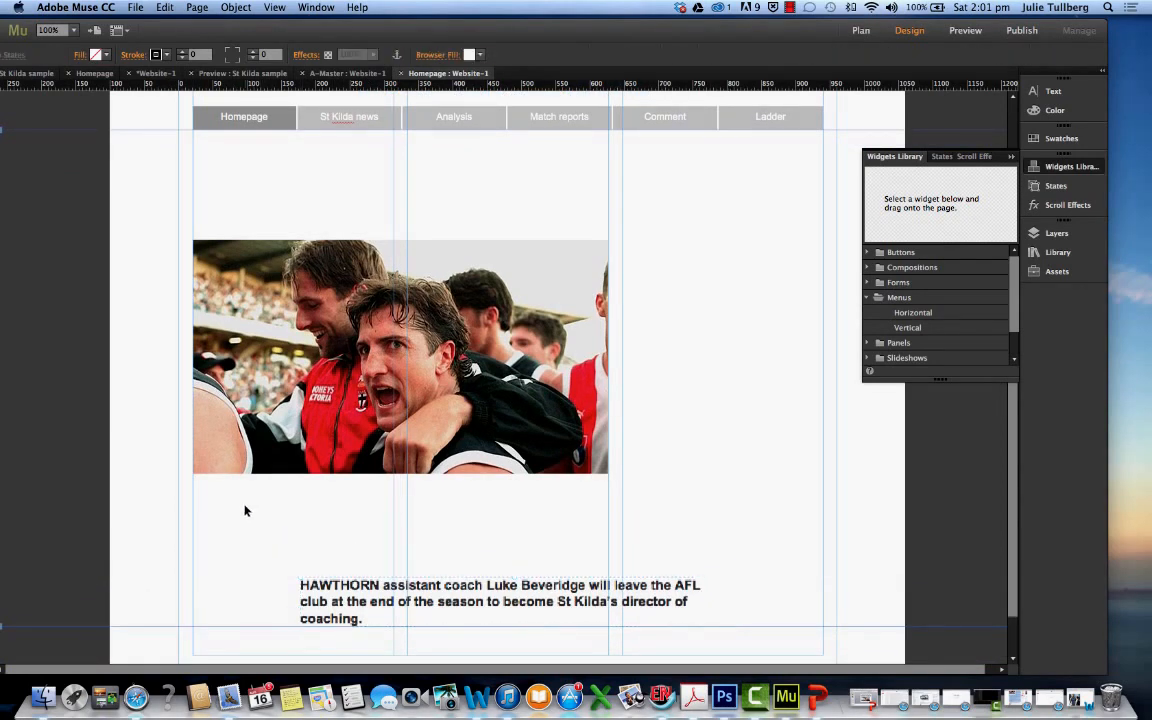
{"action": "key", "text": "ctrl+v"}
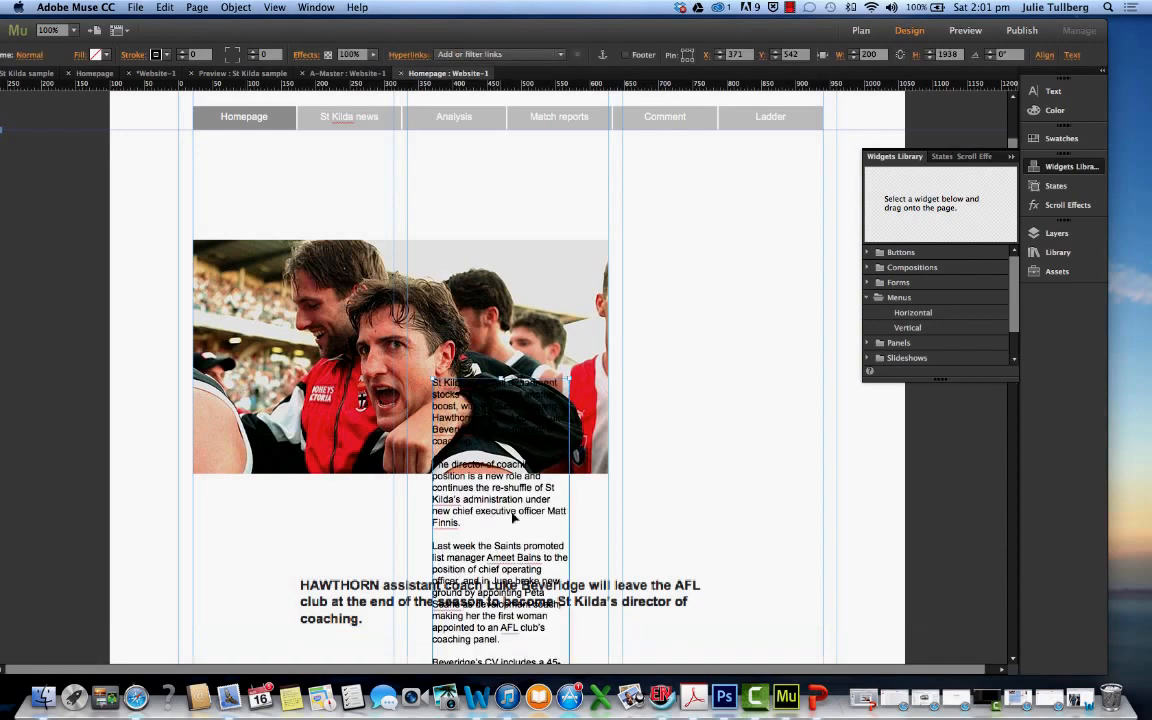
{"action": "scroll", "coordinate": [513, 517], "scroll_direction": "down", "scroll_amount": 10}
{"action": "scroll", "coordinate": [427, 419], "scroll_direction": "up", "scroll_amount": 8}
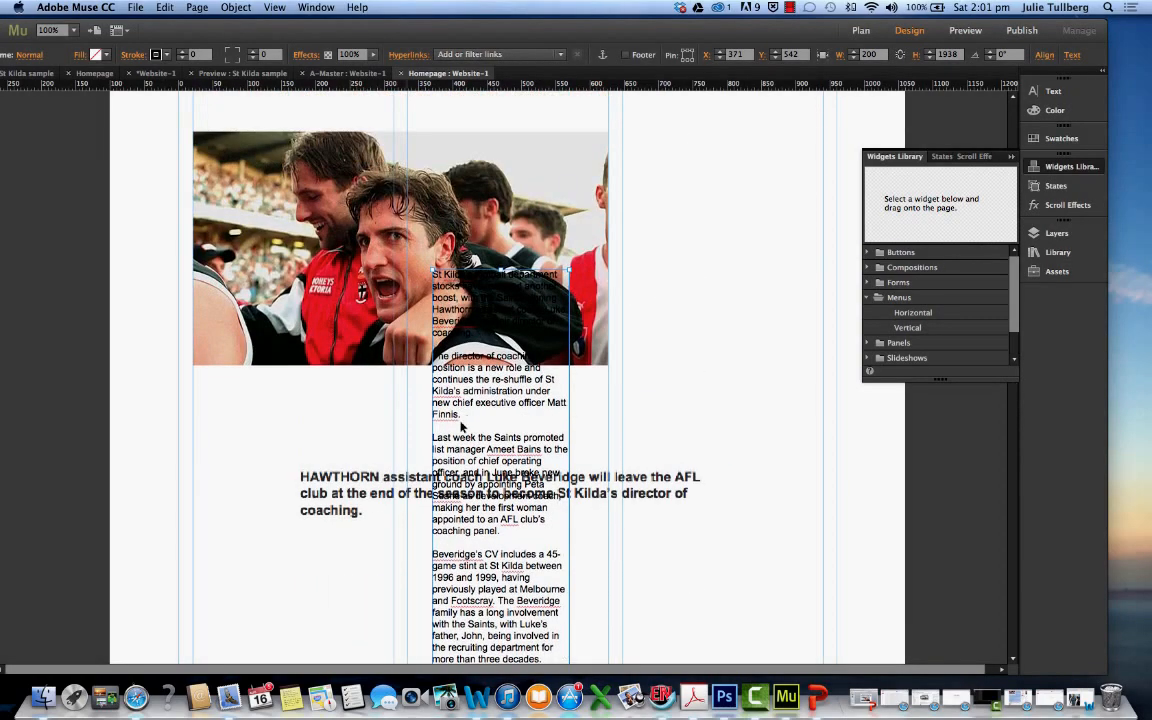
{"action": "left_click", "coordinate": [341, 492]}
{"action": "key", "text": "Delete"}
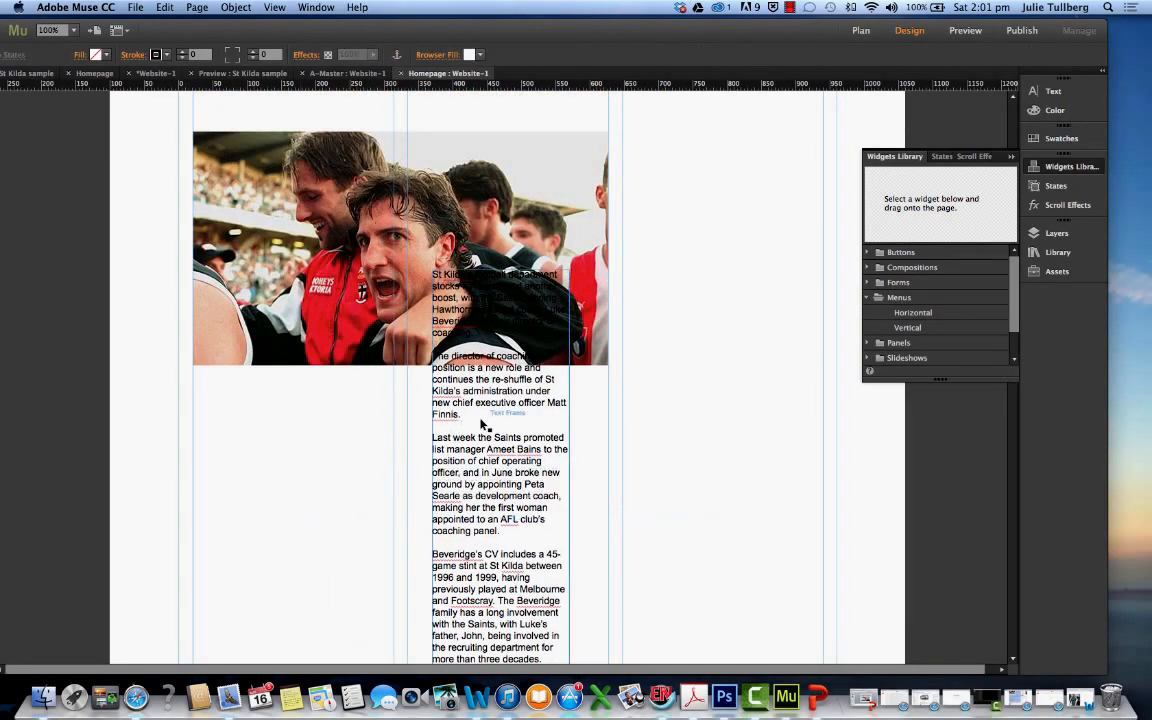
Move the pasted story below the photo, aligned with the left margin at about X 21, Y 741
{"action": "left_click_drag", "start_coordinate": [478, 365], "coordinate": [221, 501]}
{"action": "scroll", "coordinate": [458, 501], "scroll_direction": "down", "scroll_amount": 10}
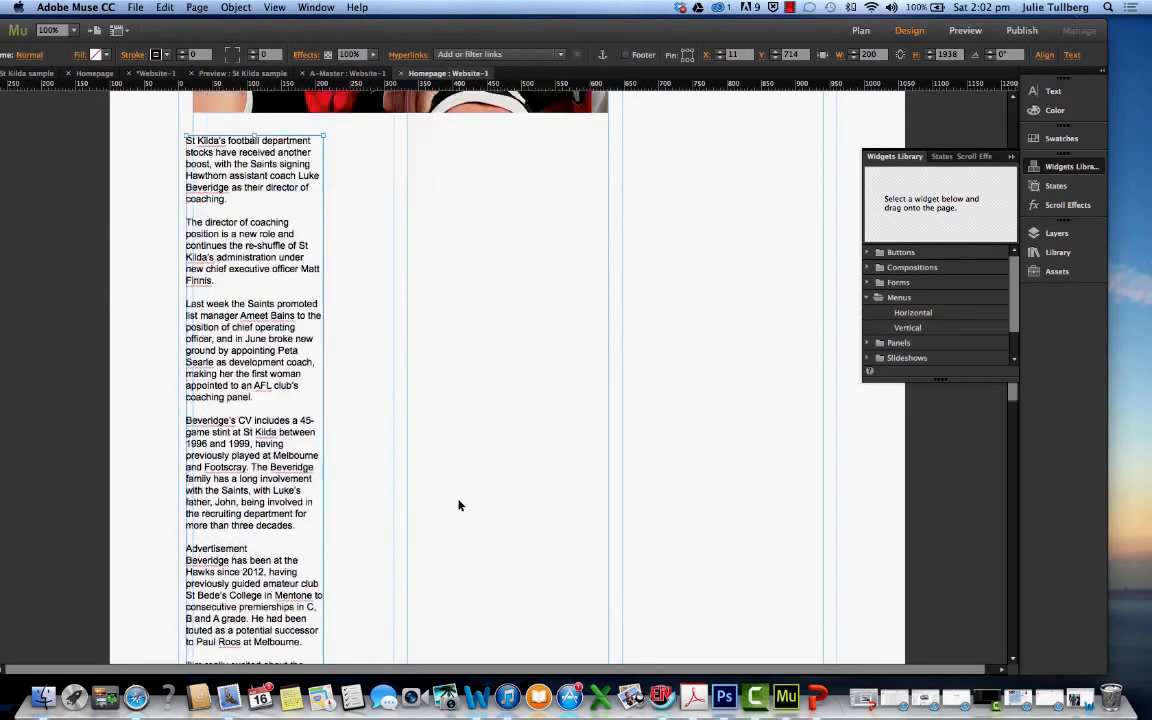
{"action": "scroll", "coordinate": [458, 505], "scroll_direction": "up", "scroll_amount": 4}
{"action": "mouse_move", "coordinate": [316, 428]}
{"action": "left_mouse_down"}
{"action": "mouse_move", "coordinate": [300, 408]}
{"action": "mouse_move", "coordinate": [332, 428]}
{"action": "left_mouse_up"}
Widen the story text frame to about 606 to match the photo and lower it to about Y 757
{"action": "scroll", "coordinate": [355, 437], "scroll_direction": "down", "scroll_amount": 10}
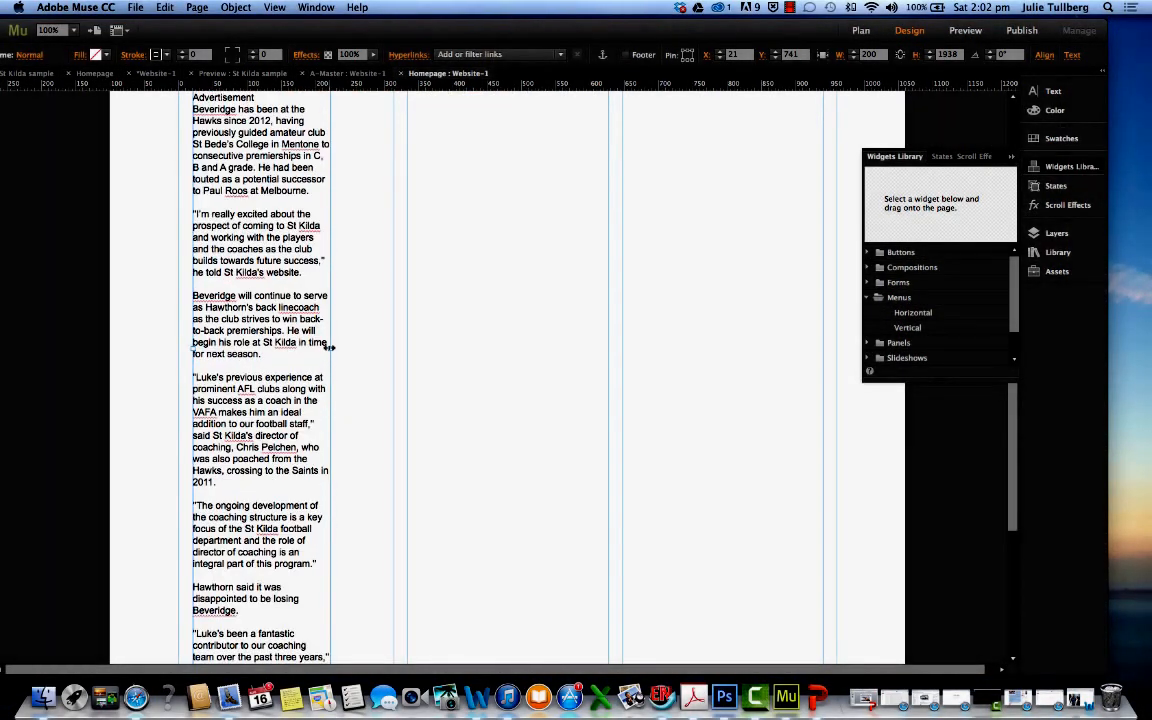
{"action": "left_click_drag", "start_coordinate": [329, 346], "coordinate": [608, 326]}
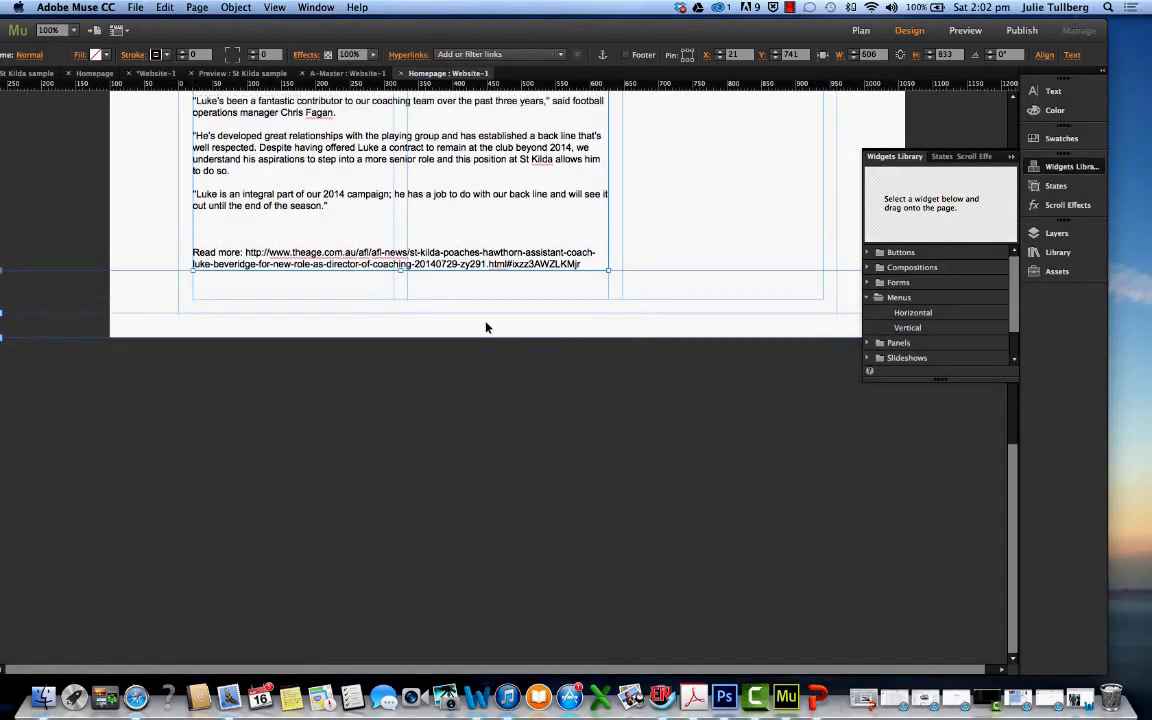
{"action": "scroll", "coordinate": [487, 327], "scroll_direction": "up", "scroll_amount": 15}
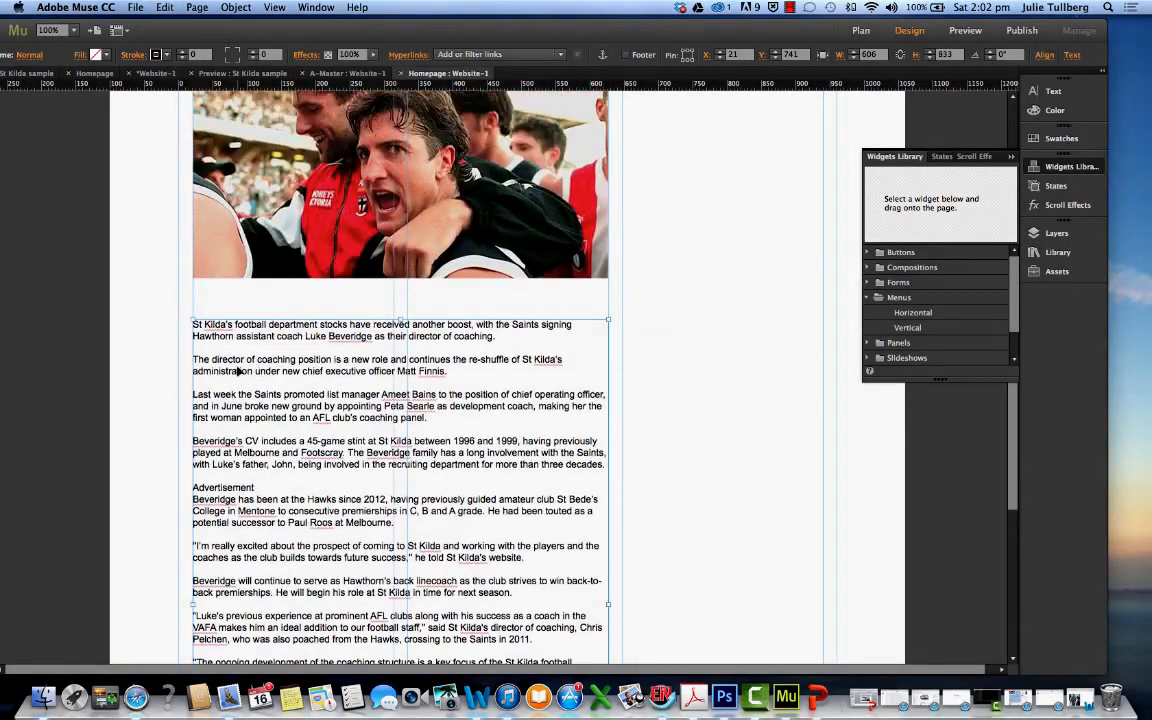
{"action": "scroll", "coordinate": [338, 351], "scroll_direction": "up", "scroll_amount": 2}
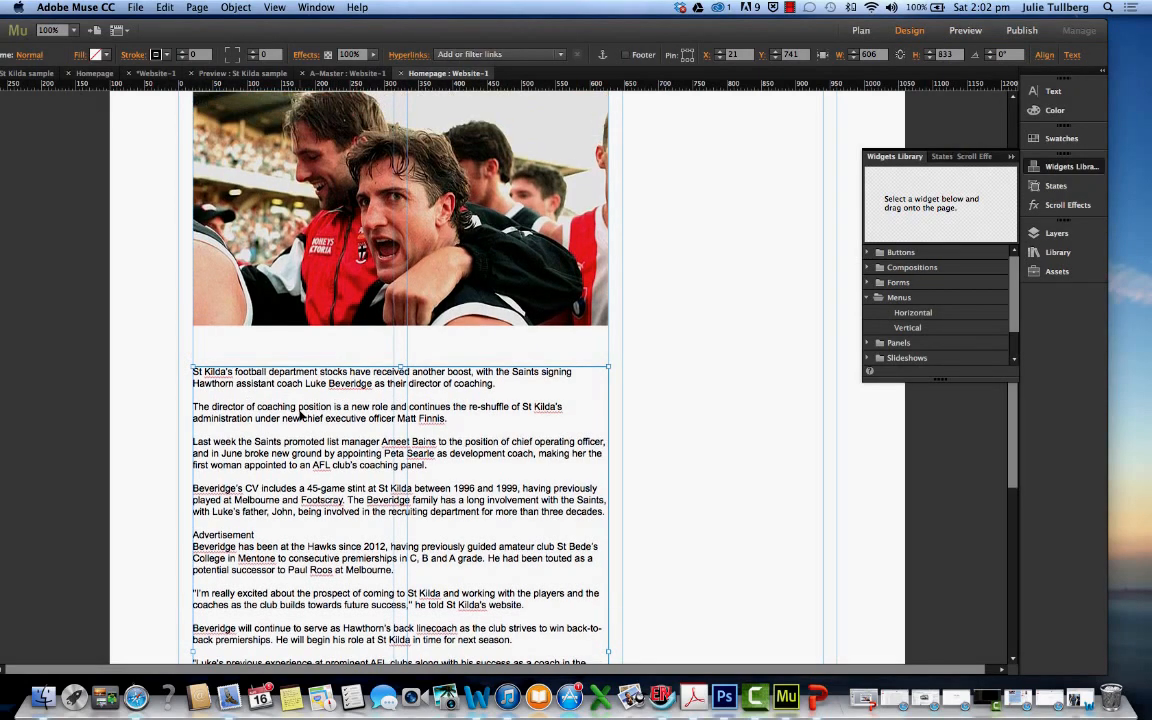
{"action": "left_click_drag", "start_coordinate": [300, 406], "coordinate": [305, 417]}
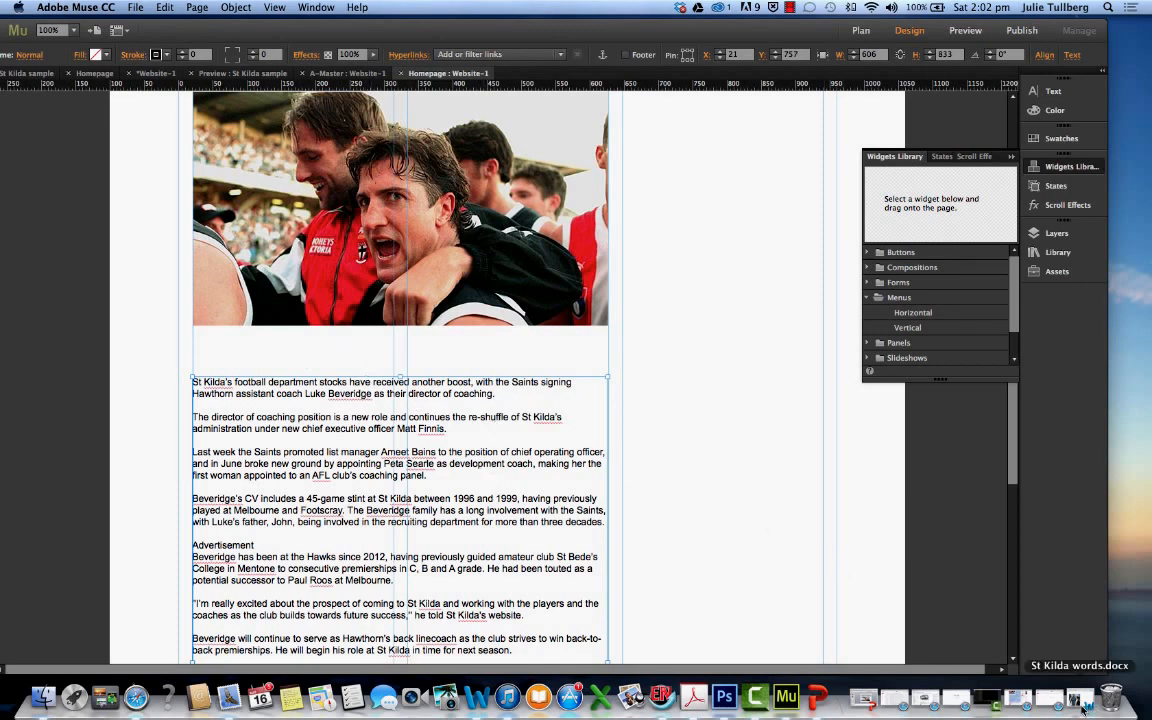
Switch to Safari, copy the article's sentence "Beveridge will continue to serve as Hawthorn's back linecoach as the club strives to win back-to-back premierships." and minimize the window
{"action": "left_click", "coordinate": [1021, 702]}
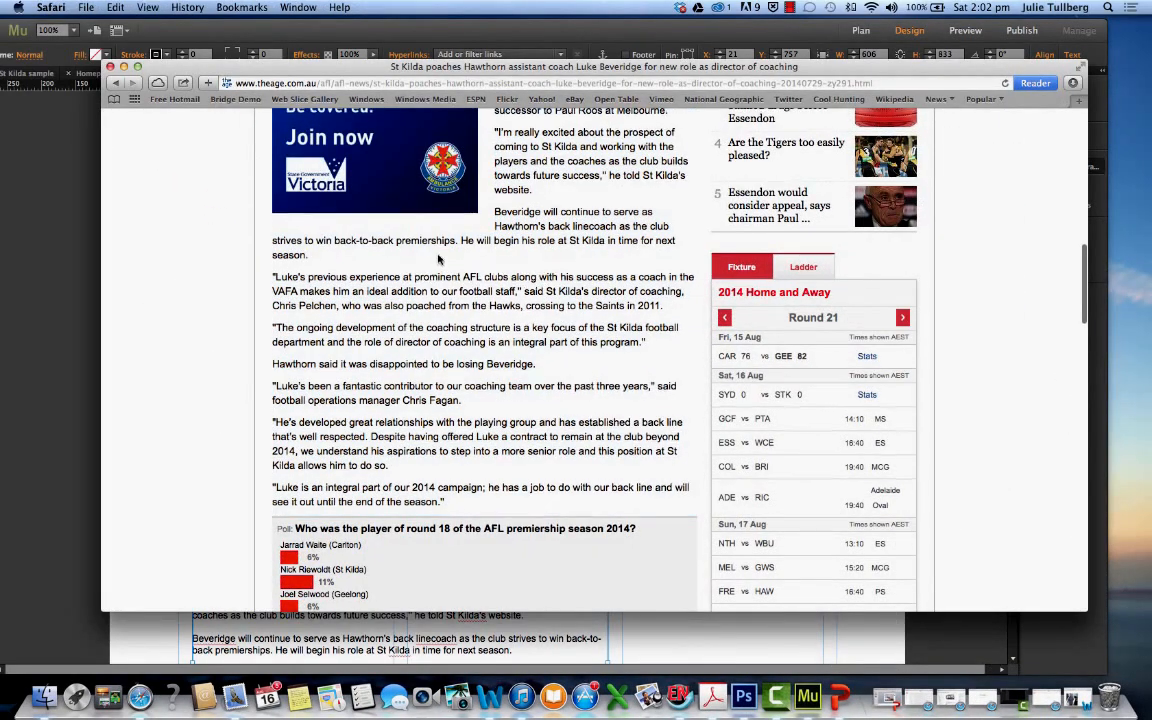
{"action": "left_click_drag", "start_coordinate": [494, 215], "coordinate": [461, 243]}
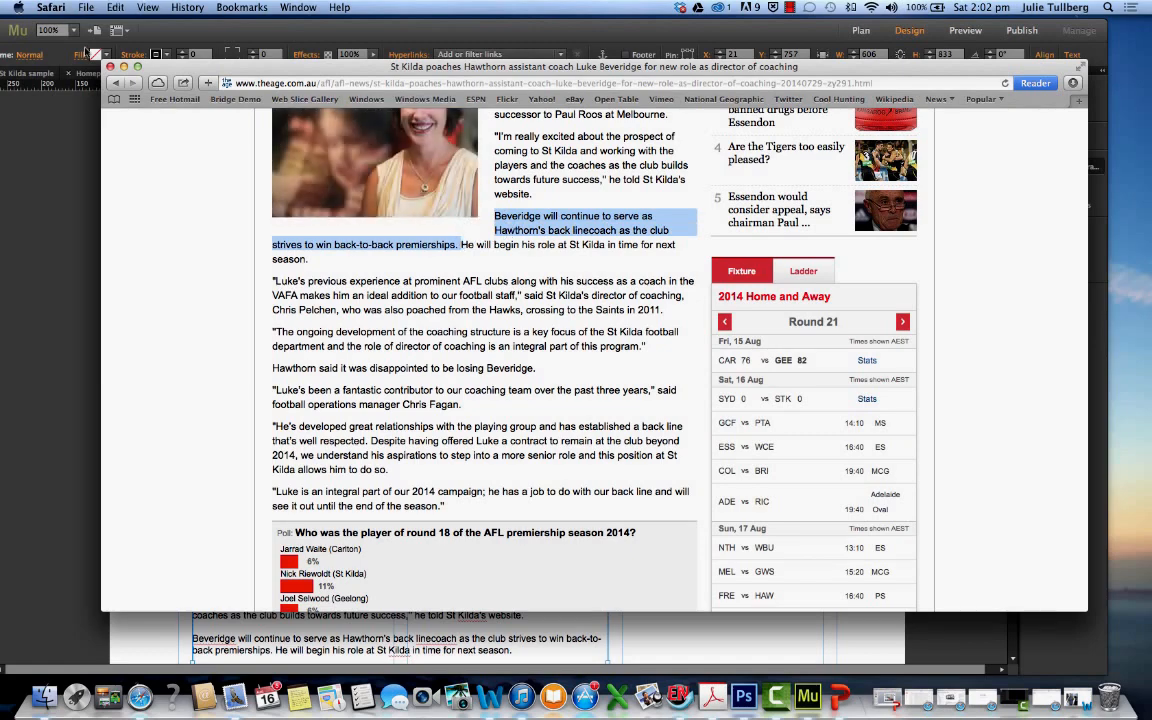
{"action": "scroll", "coordinate": [378, 246], "scroll_direction": "down", "scroll_amount": 1}
{"action": "right_click", "coordinate": [378, 246]}
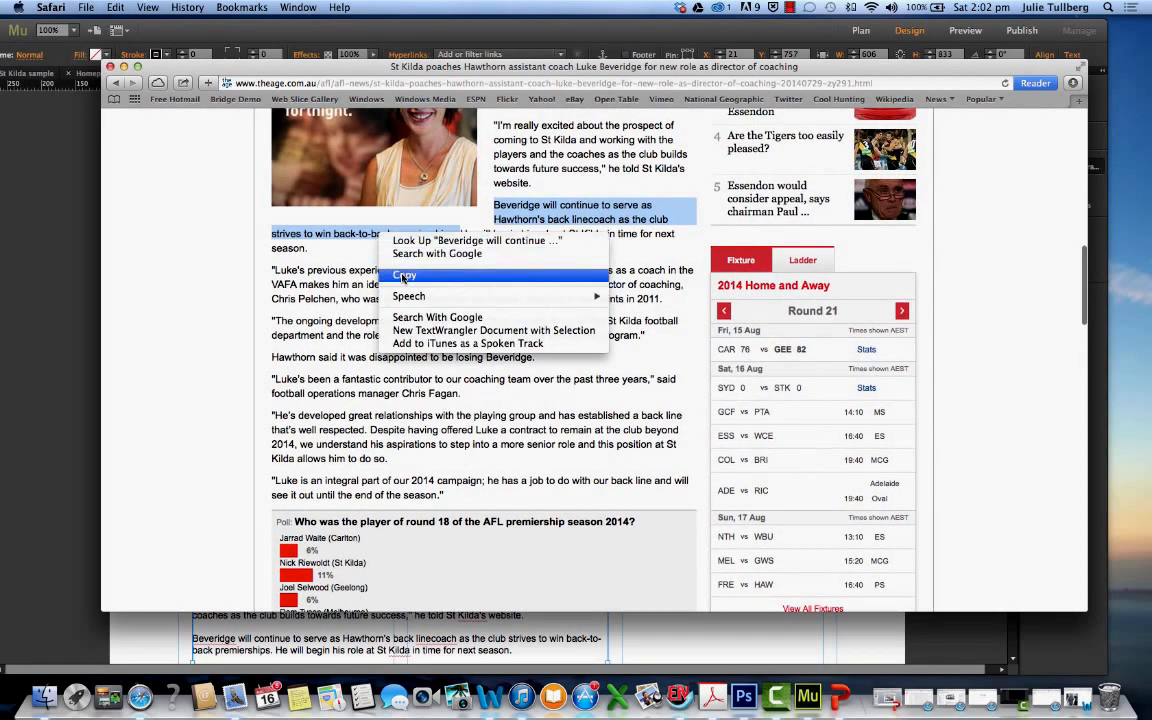
{"action": "left_click", "coordinate": [395, 270]}
{"action": "left_click", "coordinate": [123, 67]}
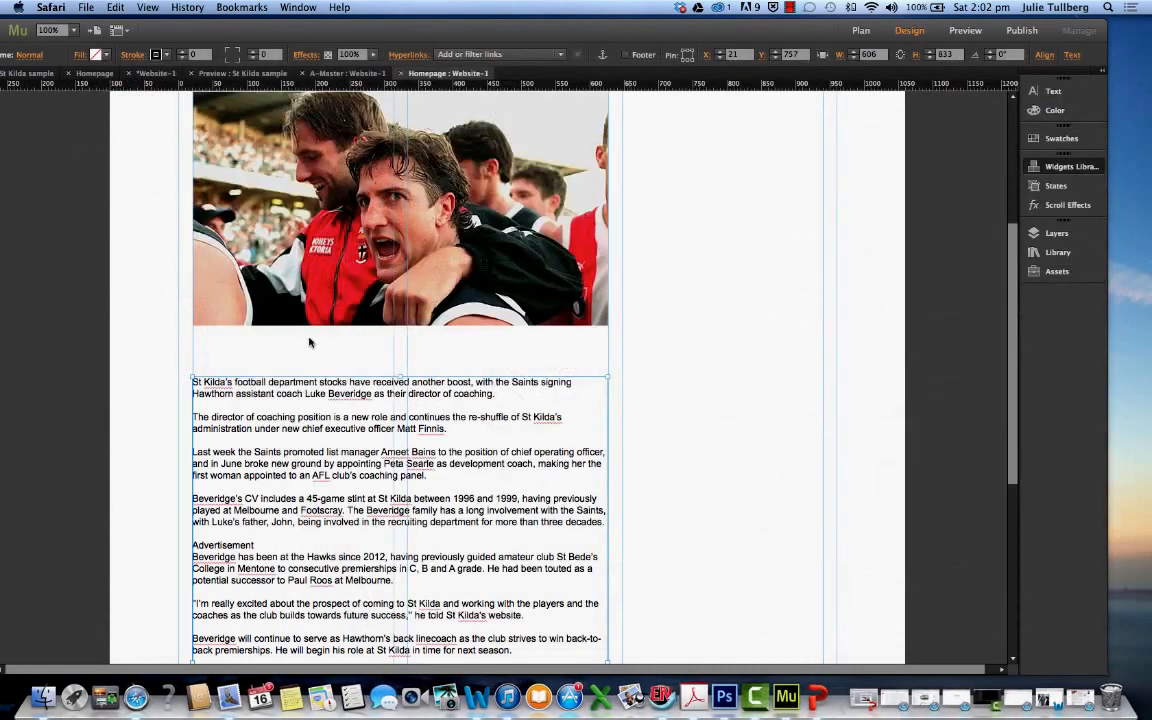
Paste the sentence as a new text frame, widen it to about 869 and move it over the photo at about X 107, Y 499
{"action": "left_click", "coordinate": [273, 345]}
{"action": "key", "text": "super+v"}
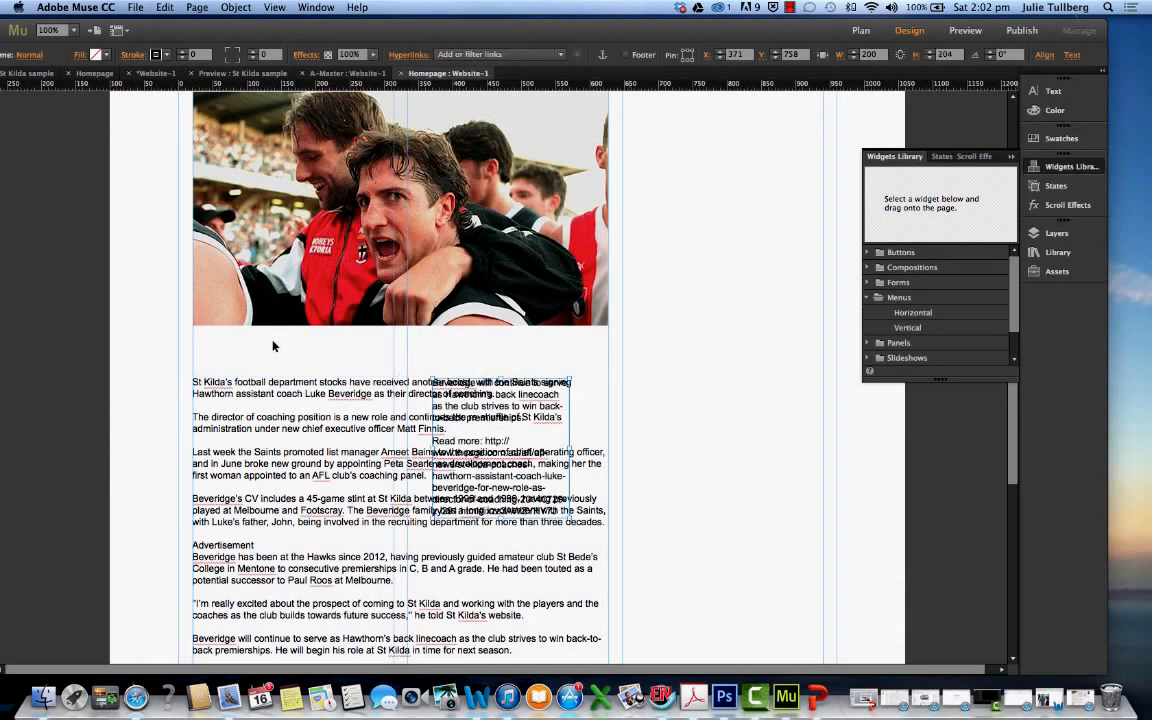
{"action": "left_click_drag", "start_coordinate": [430, 377], "coordinate": [185, 325]}
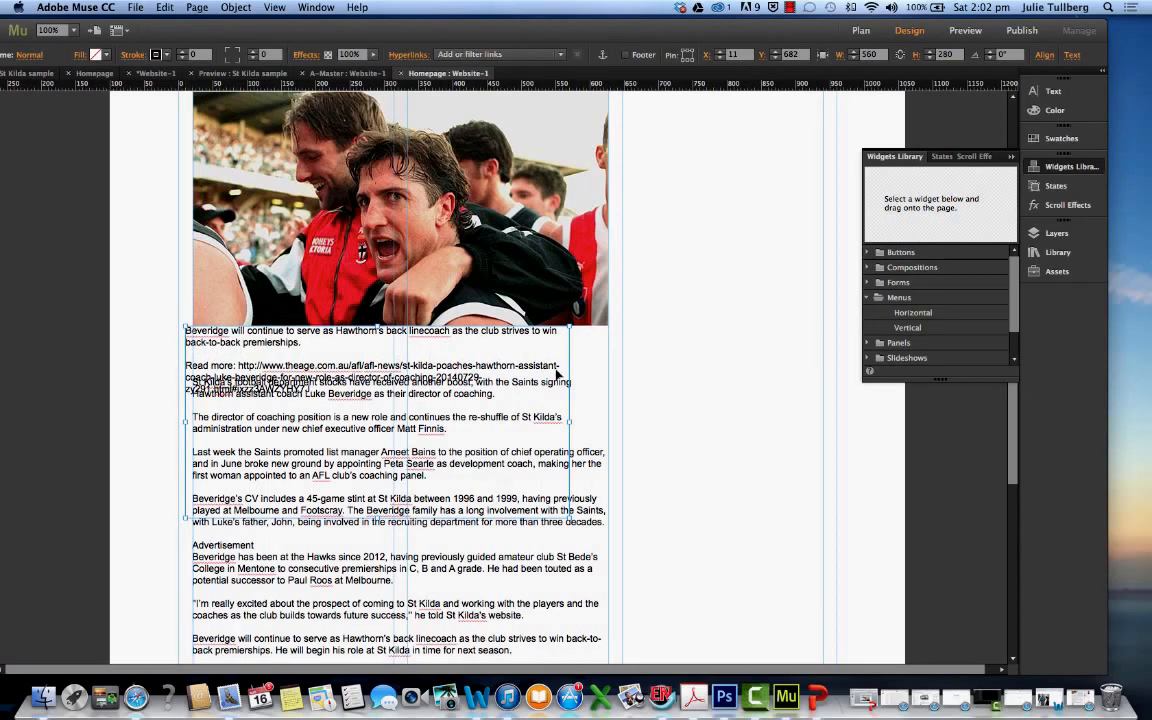
{"action": "left_click_drag", "start_coordinate": [570, 418], "coordinate": [781, 338]}
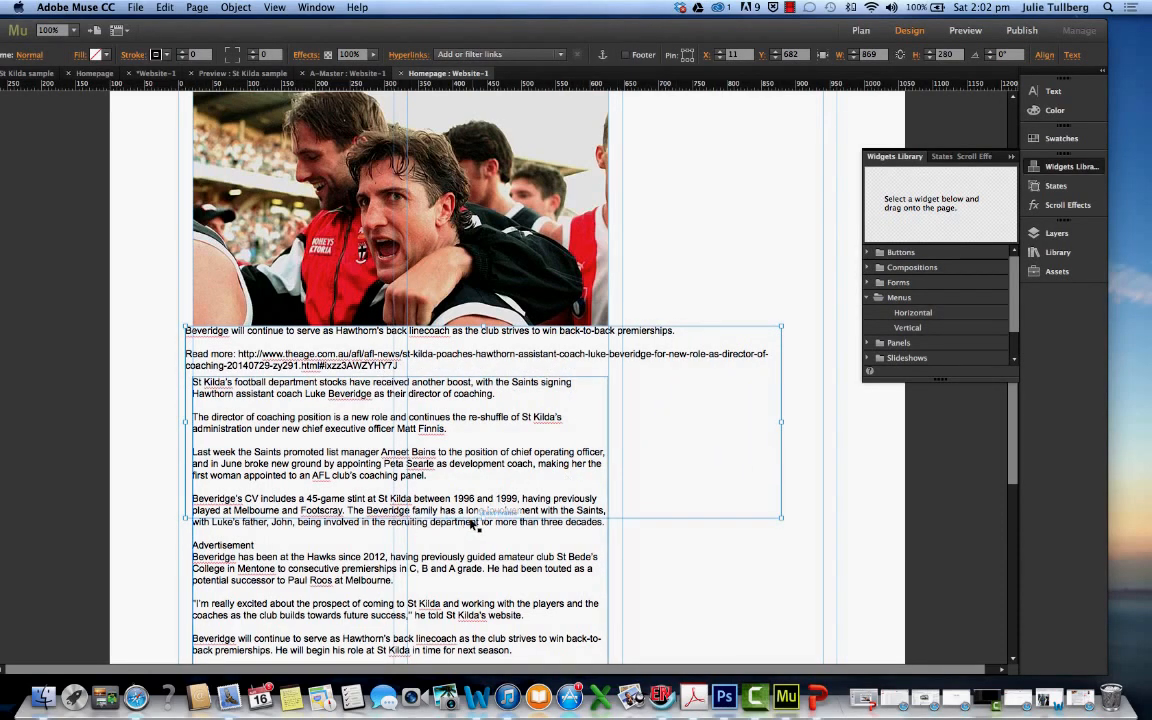
{"action": "left_click_drag", "start_coordinate": [482, 517], "coordinate": [469, 360]}
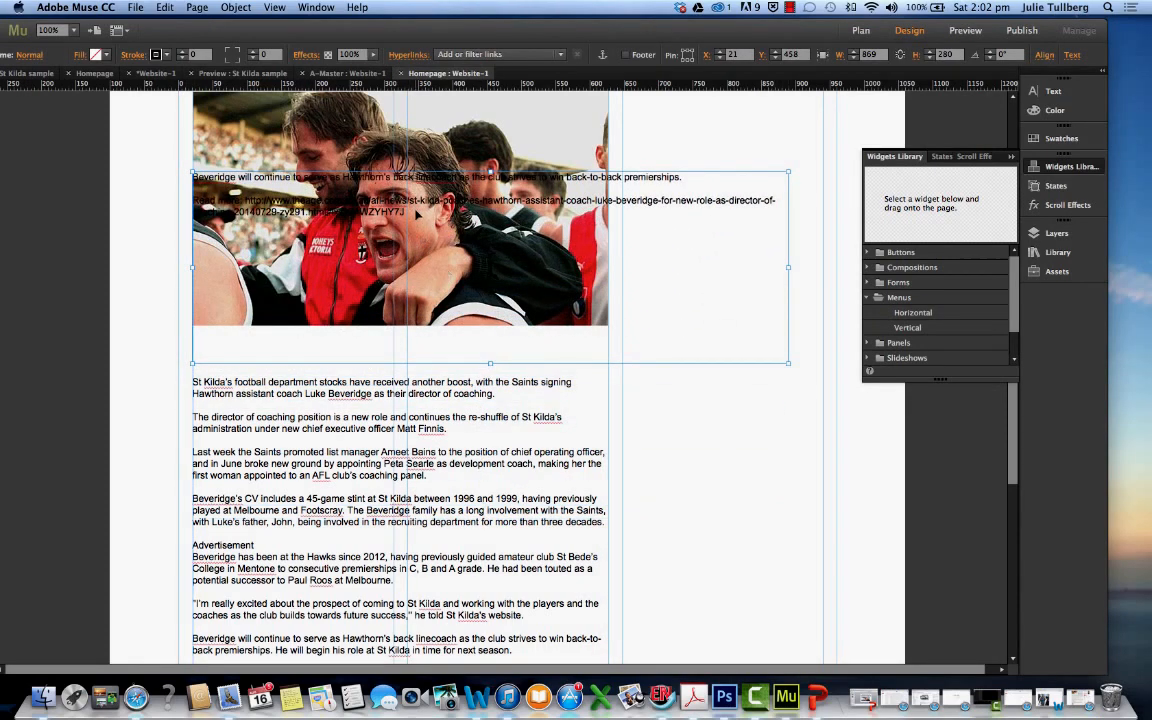
{"action": "left_click_drag", "start_coordinate": [417, 214], "coordinate": [477, 243]}
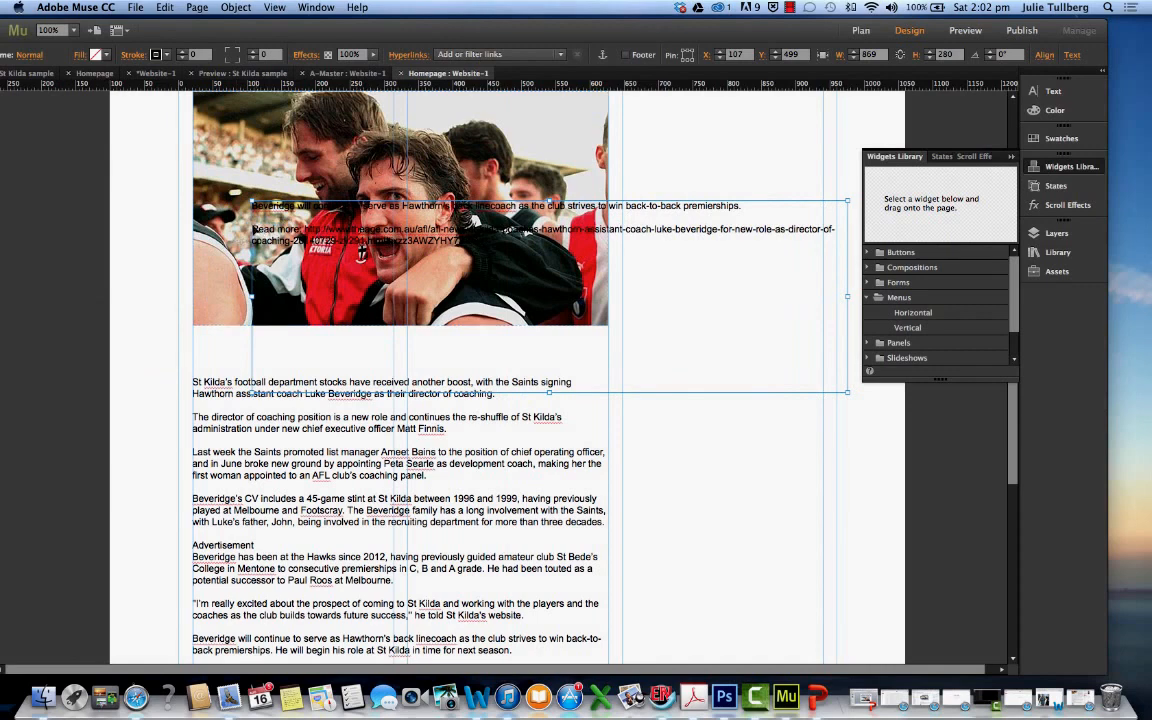
Shift the Muse window to reveal its toolbox and delete the "Read more" link text from the new caption frame
{"action": "triple_click", "coordinate": [747, 208]}
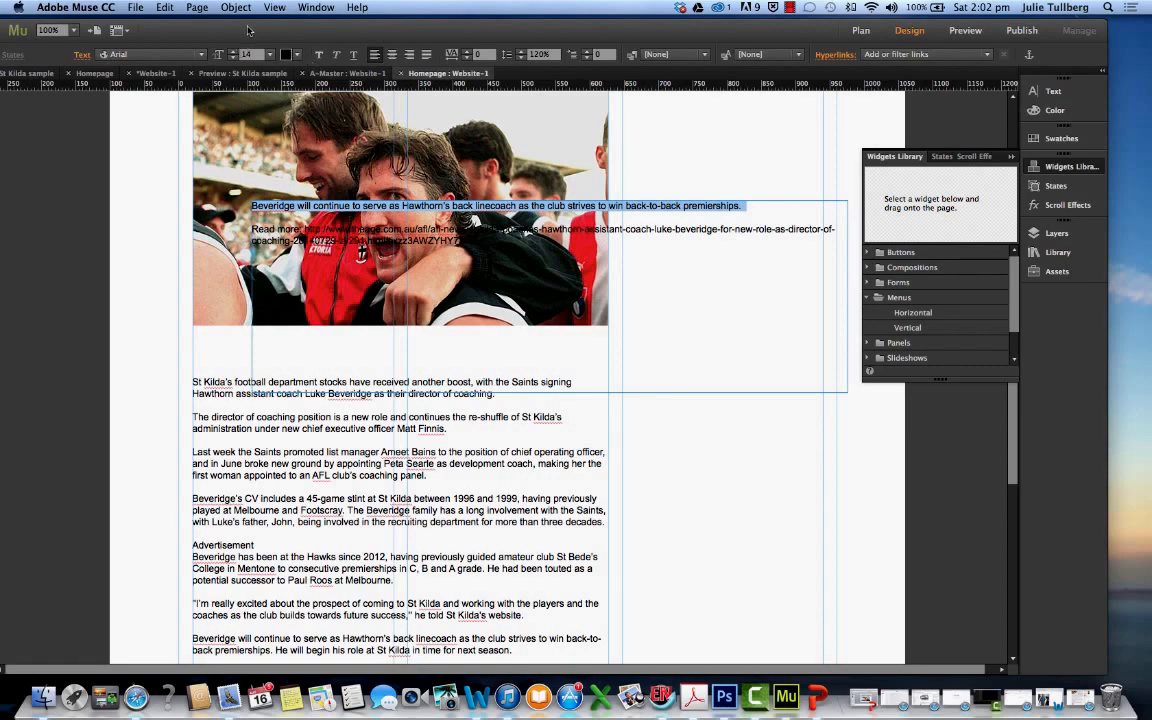
{"action": "left_click_drag", "start_coordinate": [249, 31], "coordinate": [307, 28]}
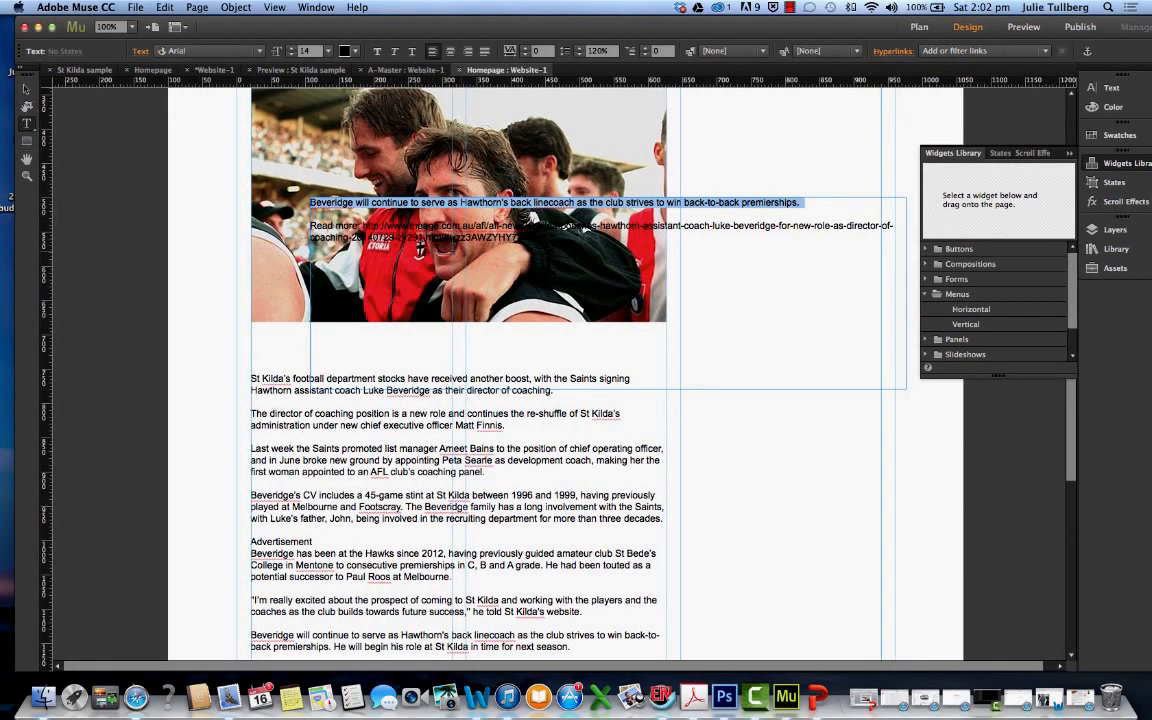
{"action": "triple_click", "coordinate": [326, 228]}
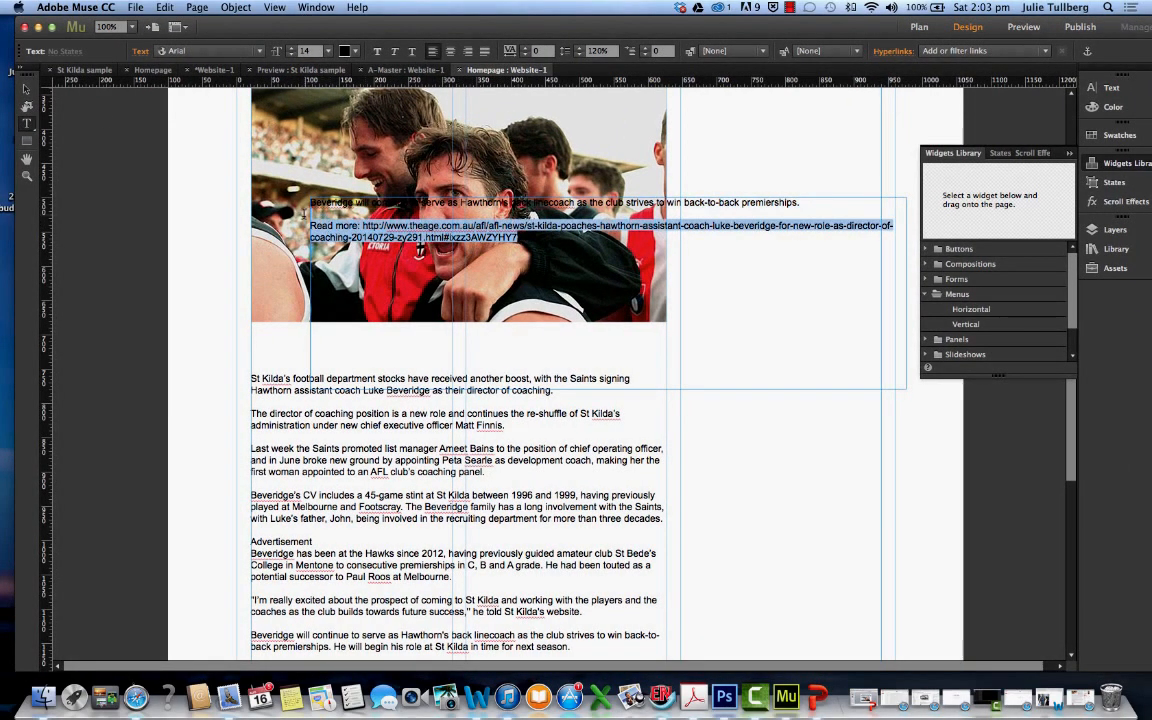
{"action": "key", "text": "BackSpace"}
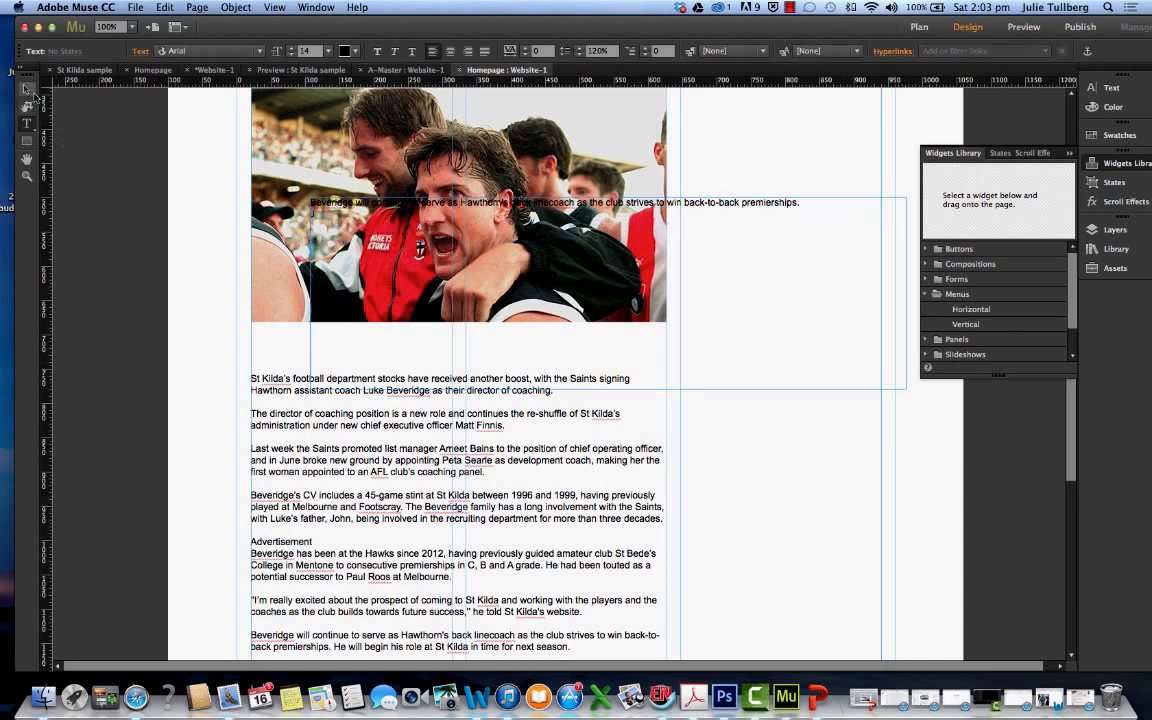
Place the caption frame directly beneath the photo at about X 27, Y 691, and resize it to about 600 by 51
{"action": "left_click", "coordinate": [27, 89]}
{"action": "left_click_drag", "start_coordinate": [904, 390], "coordinate": [851, 218]}
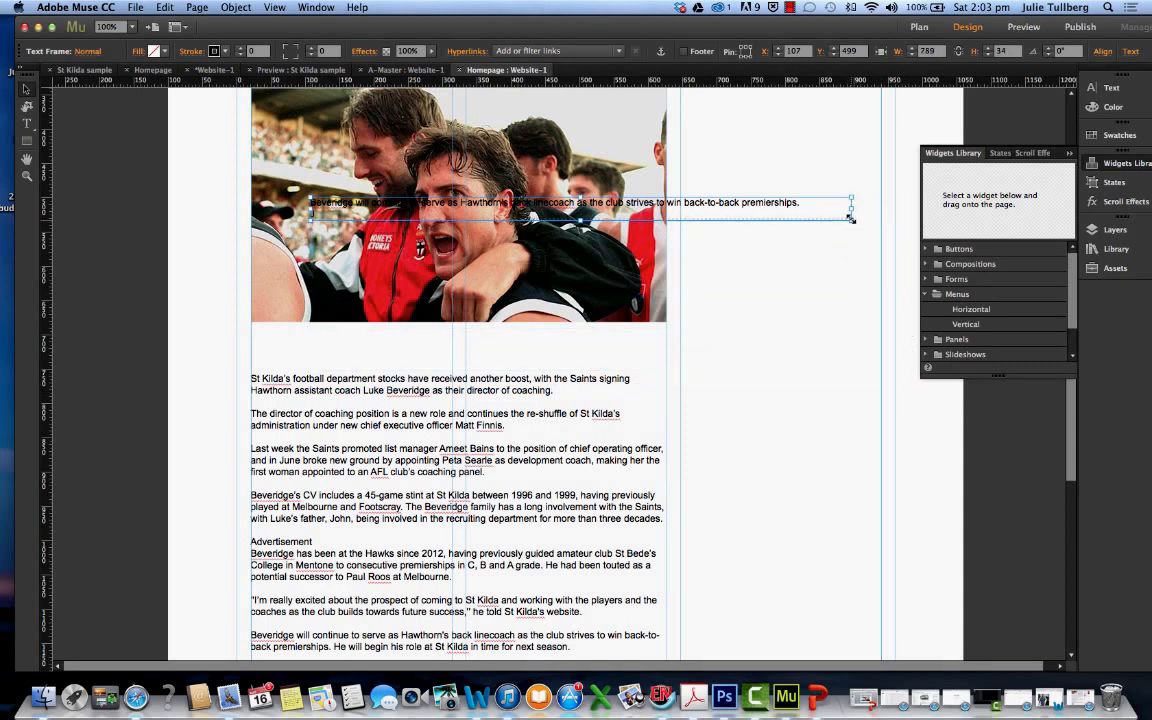
{"action": "left_click_drag", "start_coordinate": [770, 210], "coordinate": [706, 343]}
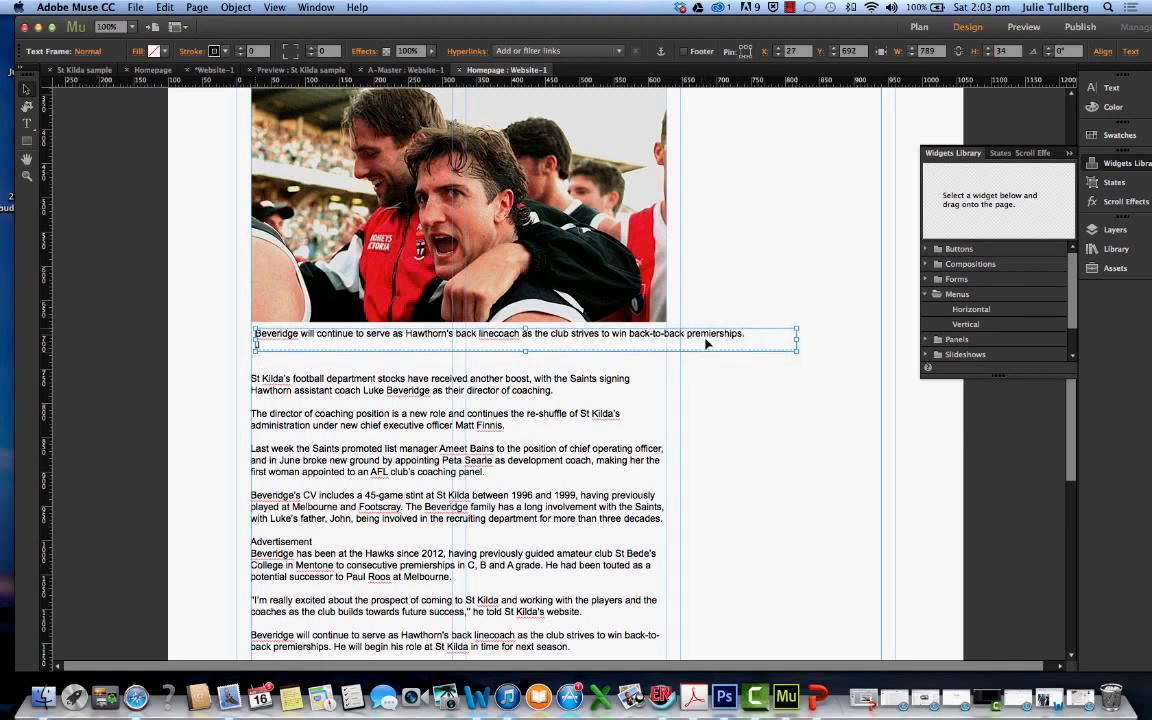
{"action": "left_click_drag", "start_coordinate": [797, 351], "coordinate": [668, 344]}
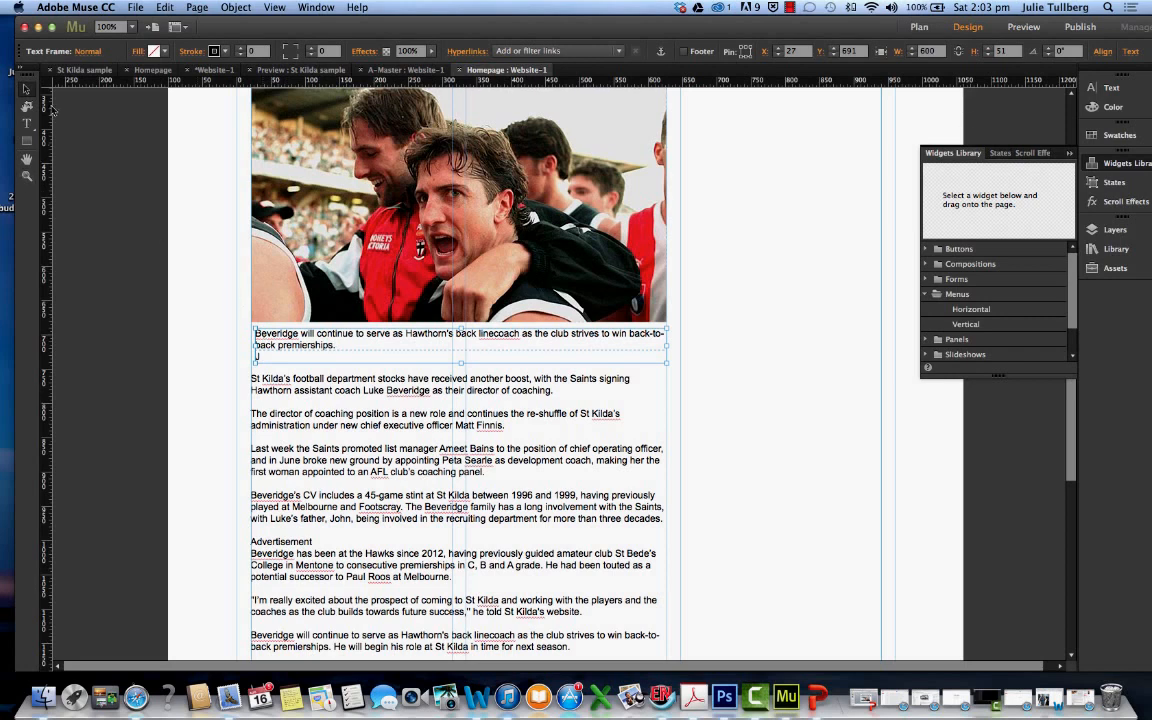
Rewrite the photo caption as "Luke Beveridge has been appointed as St Kilda's director of coaching. Picture: News Corp"
{"action": "double_click", "coordinate": [264, 356]}
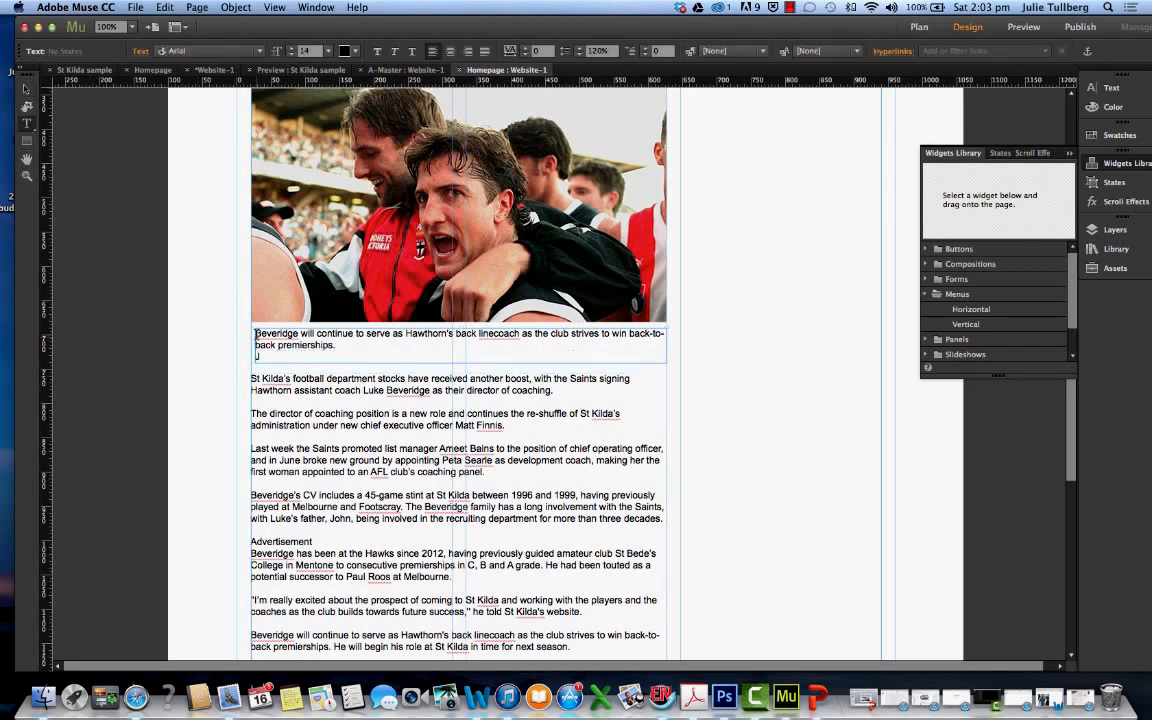
{"action": "type", "text": "Luke"}
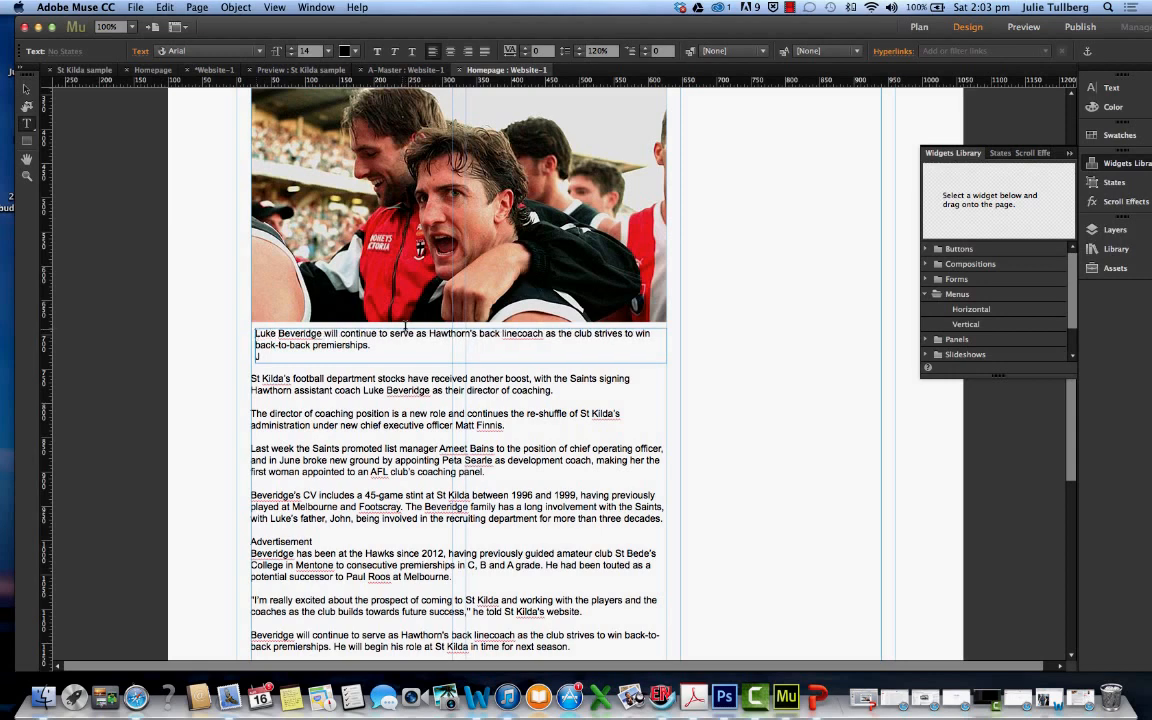
{"action": "mouse_move", "coordinate": [328, 333]}
{"action": "left_mouse_down"}
{"action": "mouse_move", "coordinate": [445, 339]}
{"action": "mouse_move", "coordinate": [328, 333]}
{"action": "left_mouse_up"}
{"action": "left_click", "coordinate": [411, 340]}
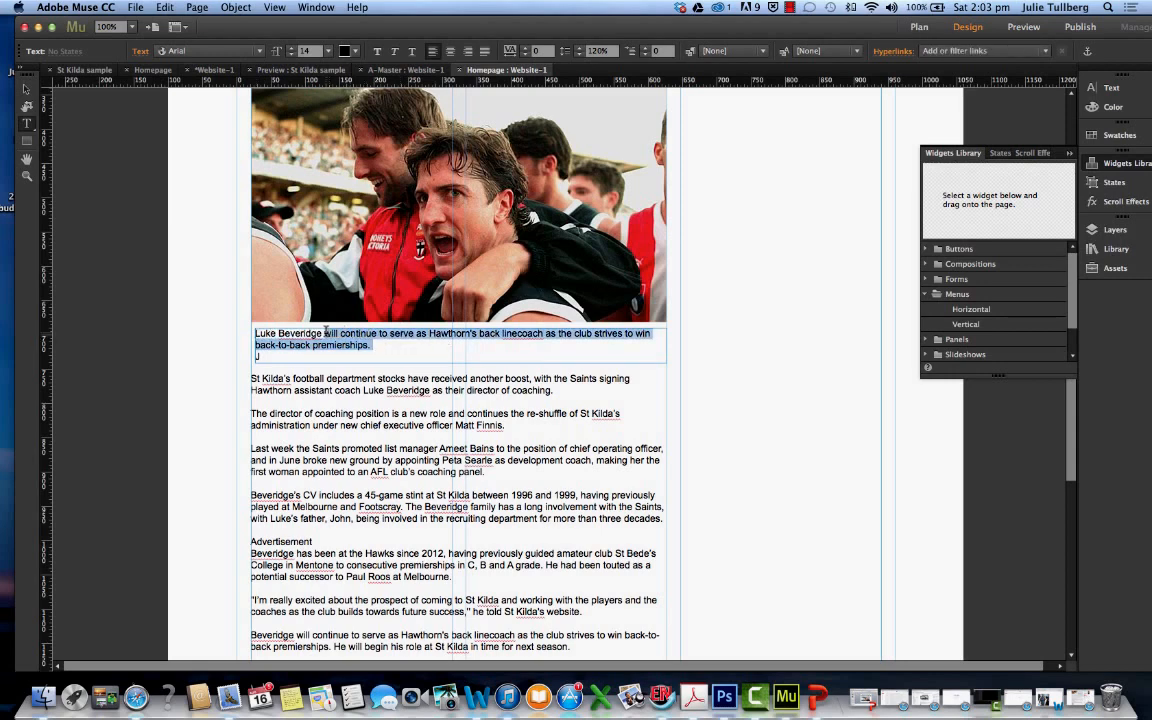
{"action": "type", "text": "has been"}
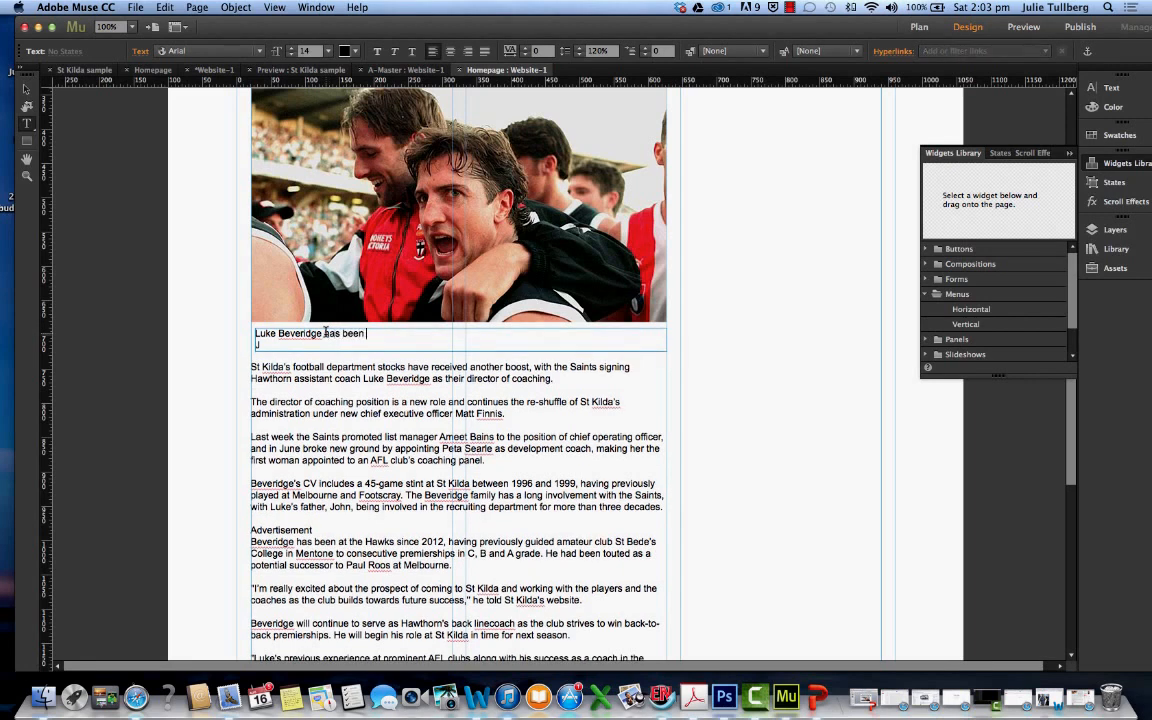
{"action": "type", "text": " appointed as St Kilda's director od"}
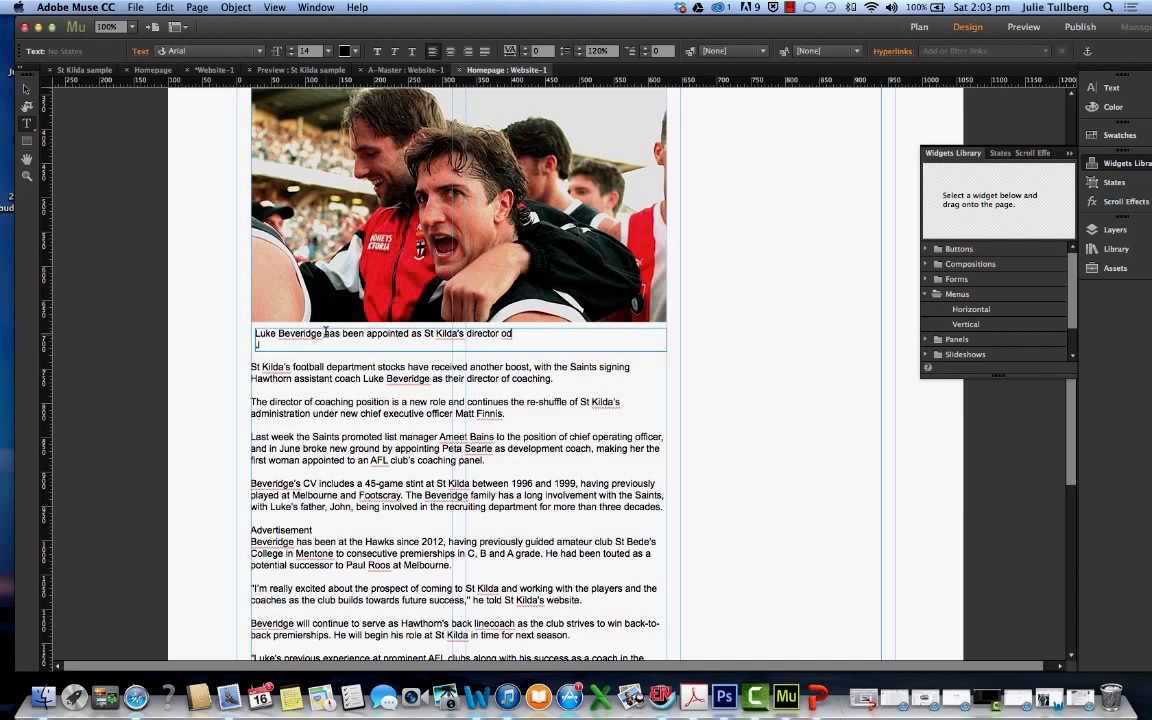
{"action": "type", "text": "ching. Picture: News Corp"}
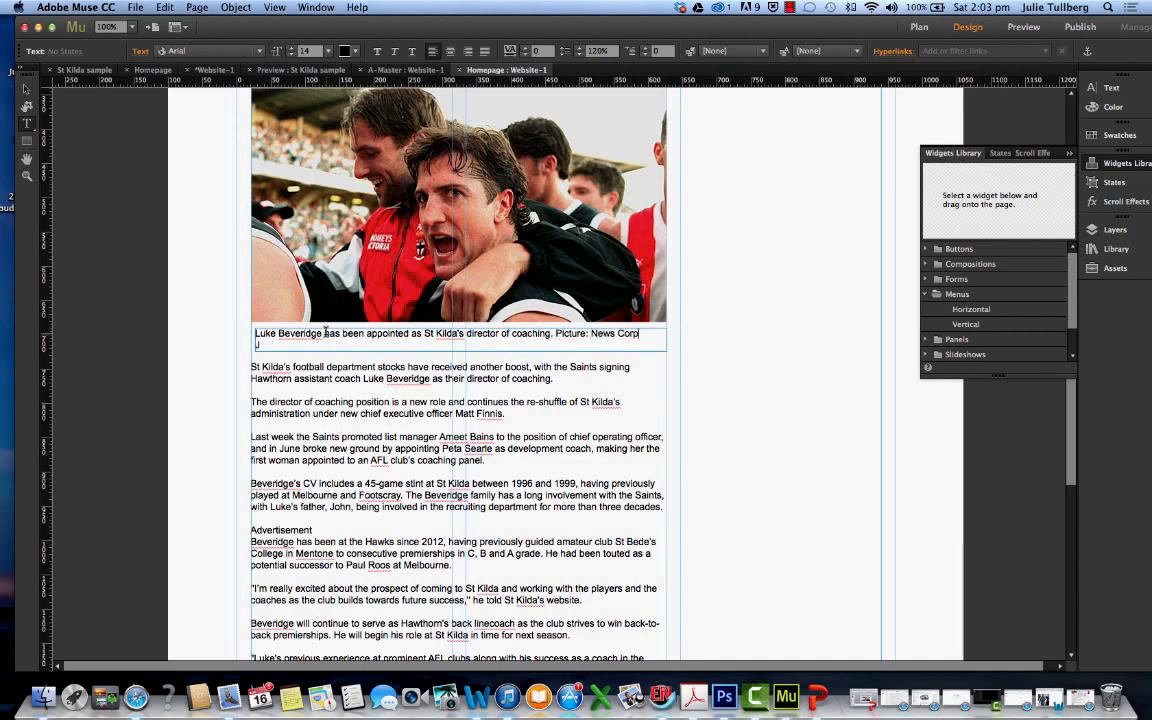
Delete the empty line after the caption, narrow its frame to about 593 and move it to about X 21, Y 690
{"action": "scroll", "coordinate": [325, 333], "scroll_direction": "up", "scroll_amount": 1}
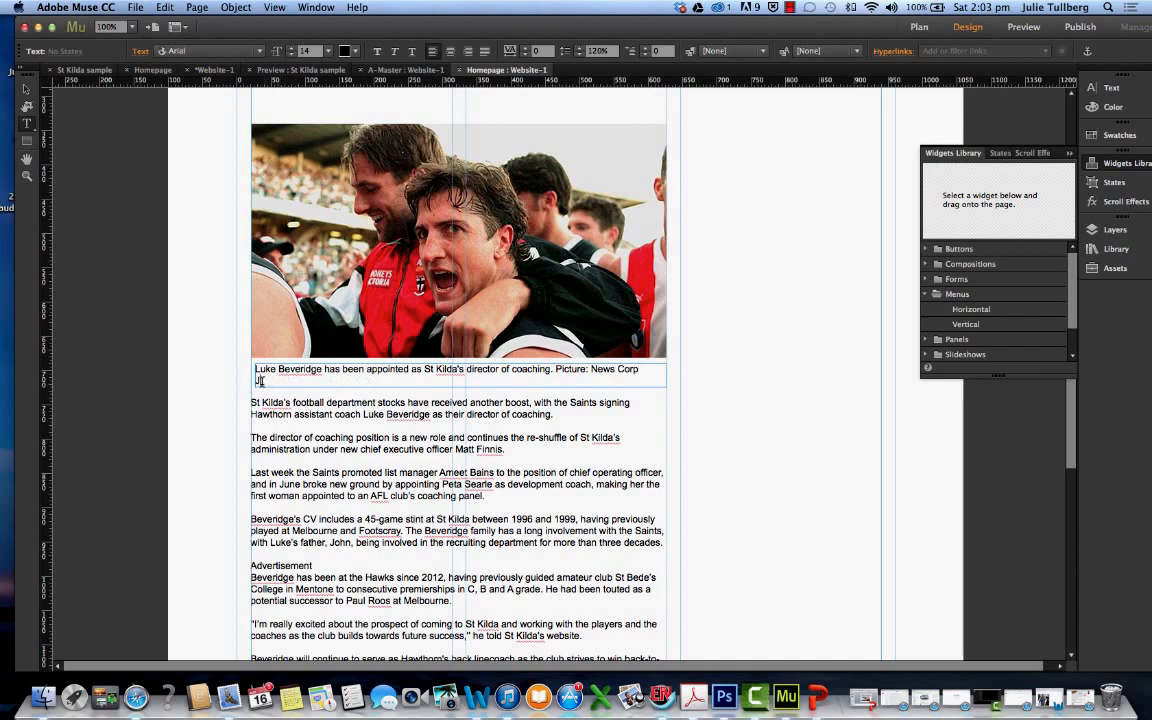
{"action": "left_click", "coordinate": [250, 380]}
{"action": "left_click", "coordinate": [26, 87]}
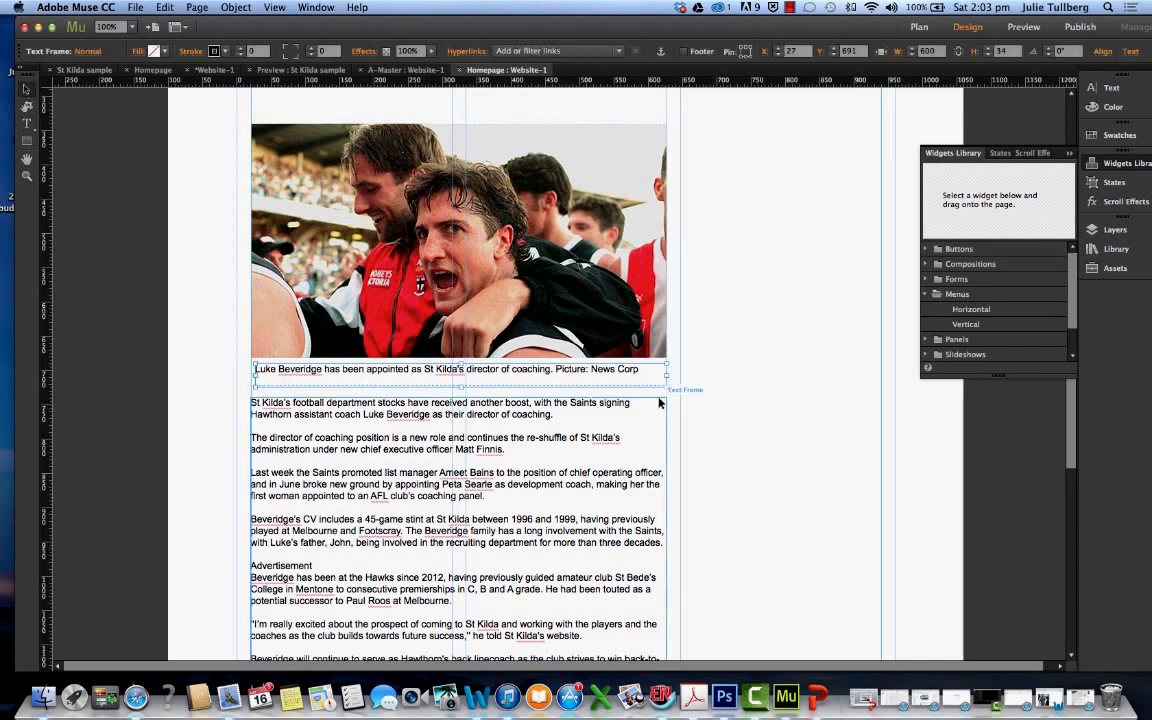
{"action": "left_click_drag", "start_coordinate": [665, 384], "coordinate": [660, 385]}
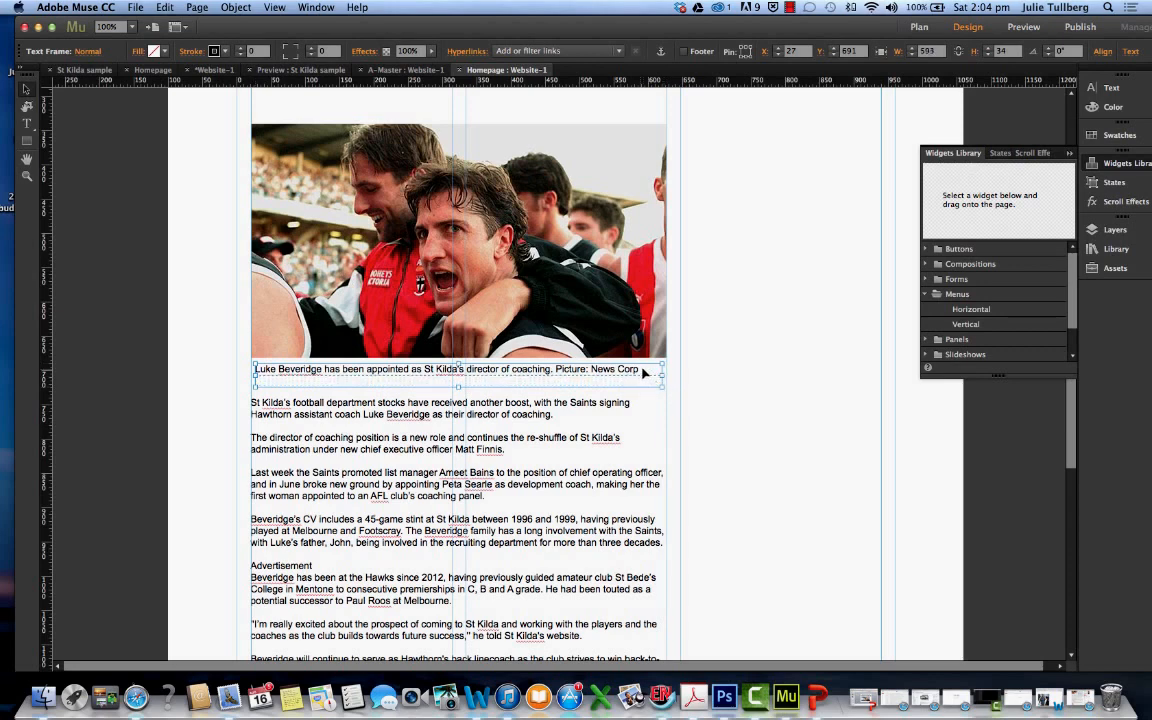
{"action": "left_click", "coordinate": [26, 123]}
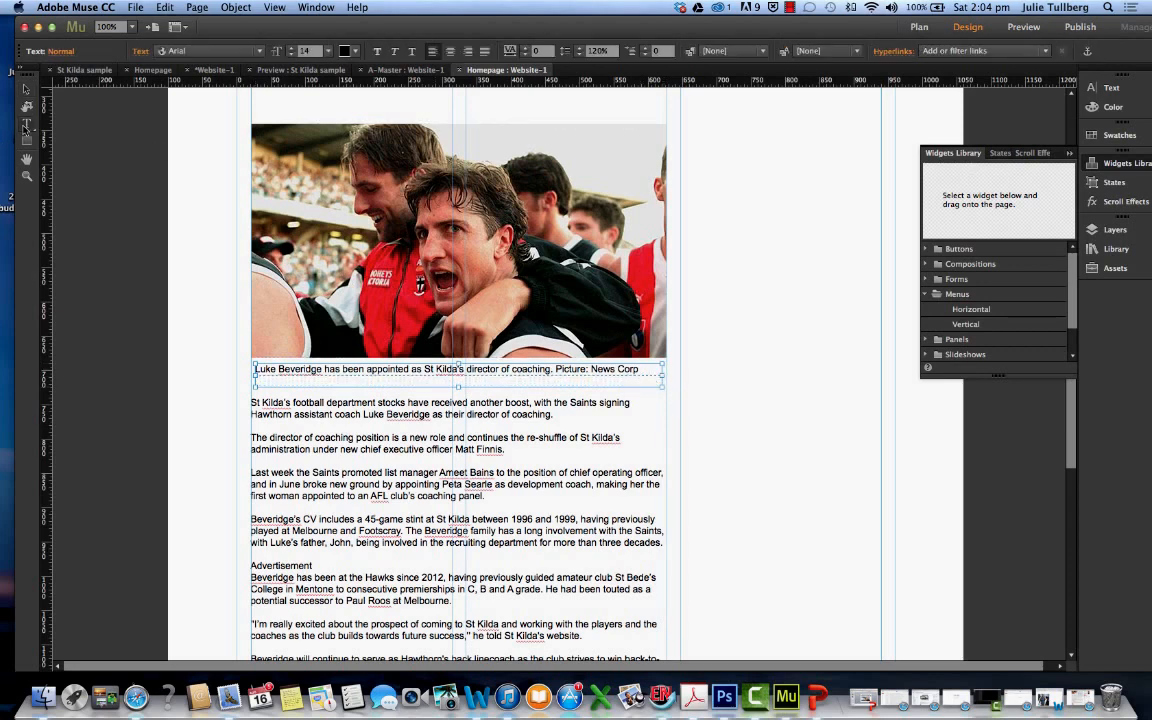
{"action": "left_click", "coordinate": [654, 379]}
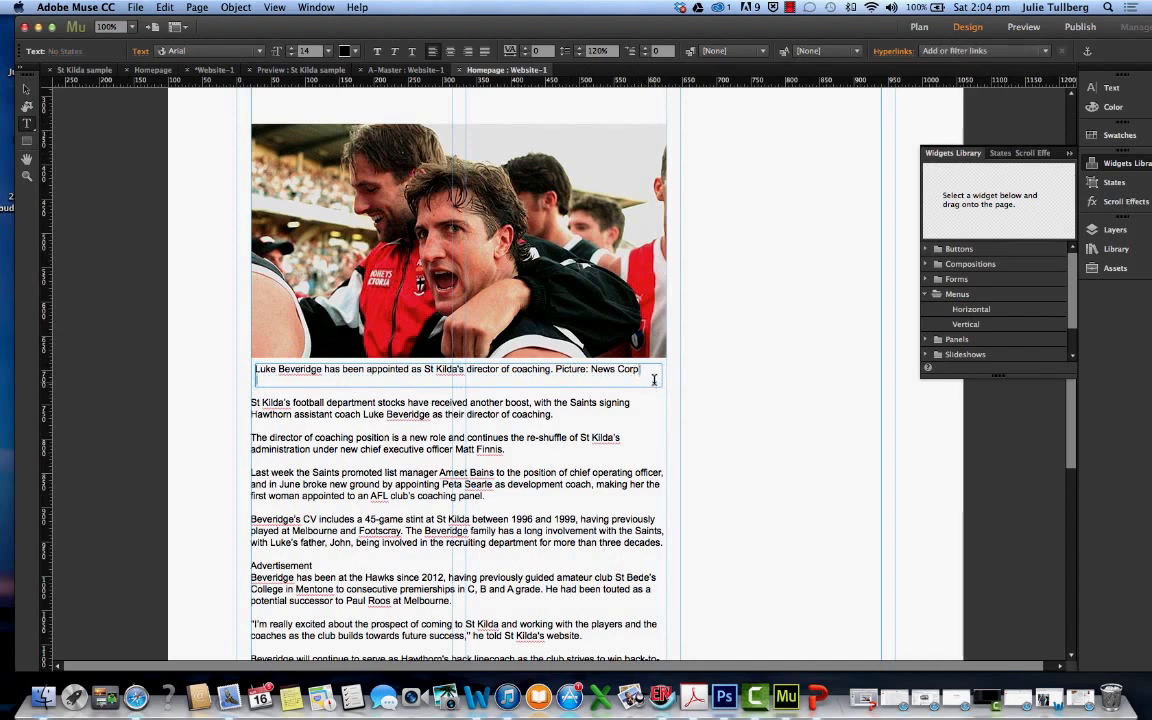
{"action": "key", "text": "BackSpace"}
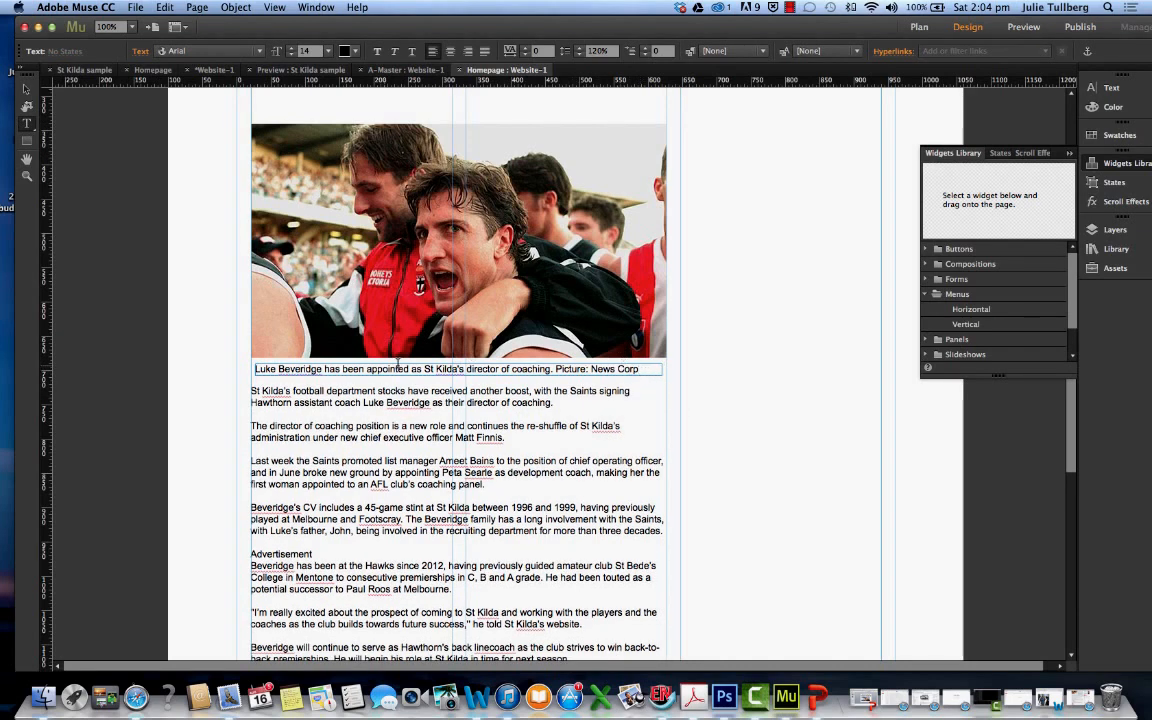
{"action": "left_click", "coordinate": [26, 89]}
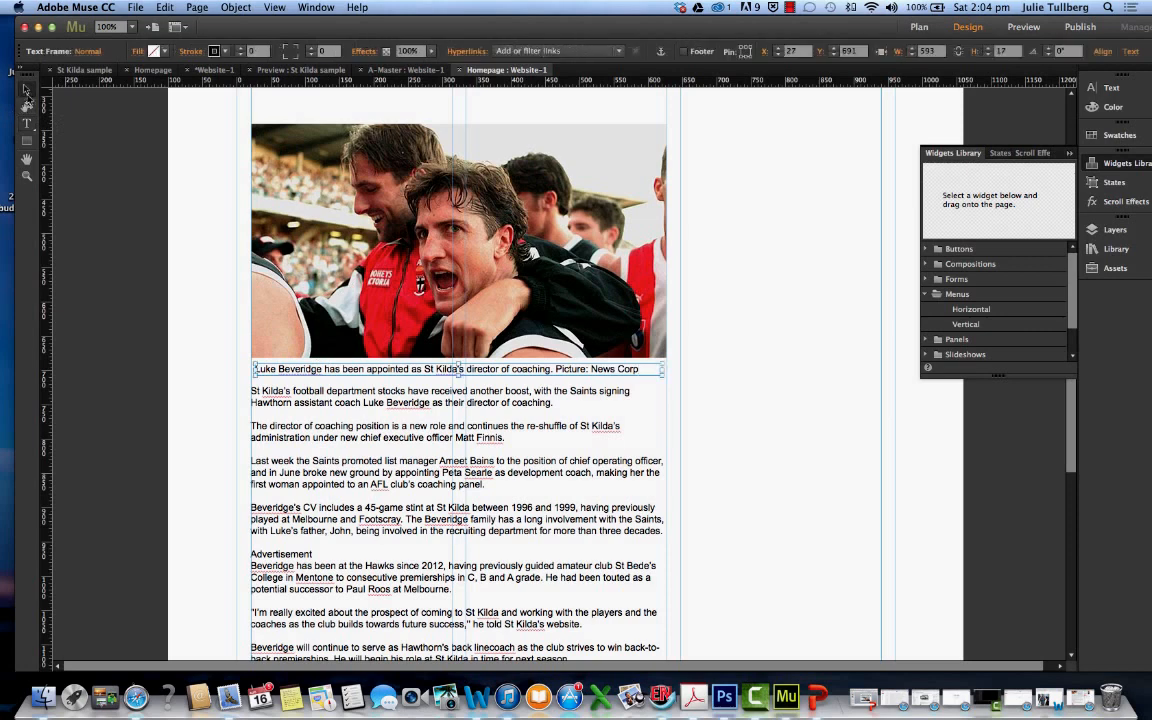
{"action": "left_click_drag", "start_coordinate": [345, 372], "coordinate": [341, 370]}
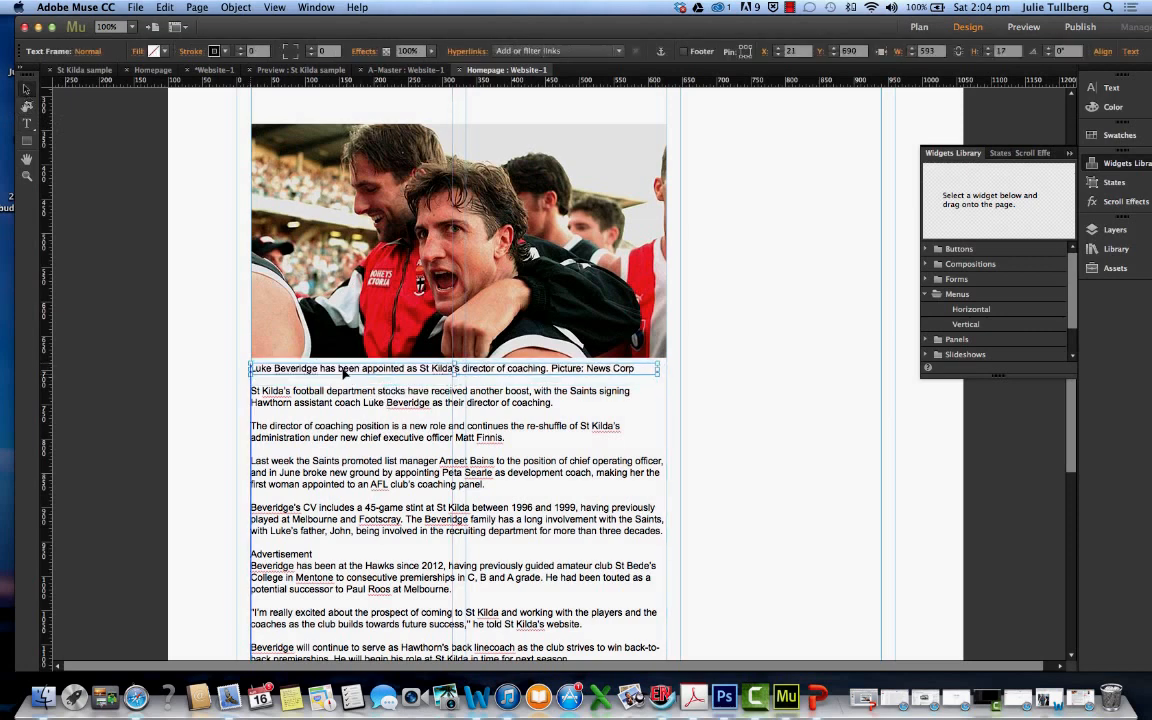
Reduce the whole photo caption's font size to 12
{"action": "left_click", "coordinate": [26, 123]}
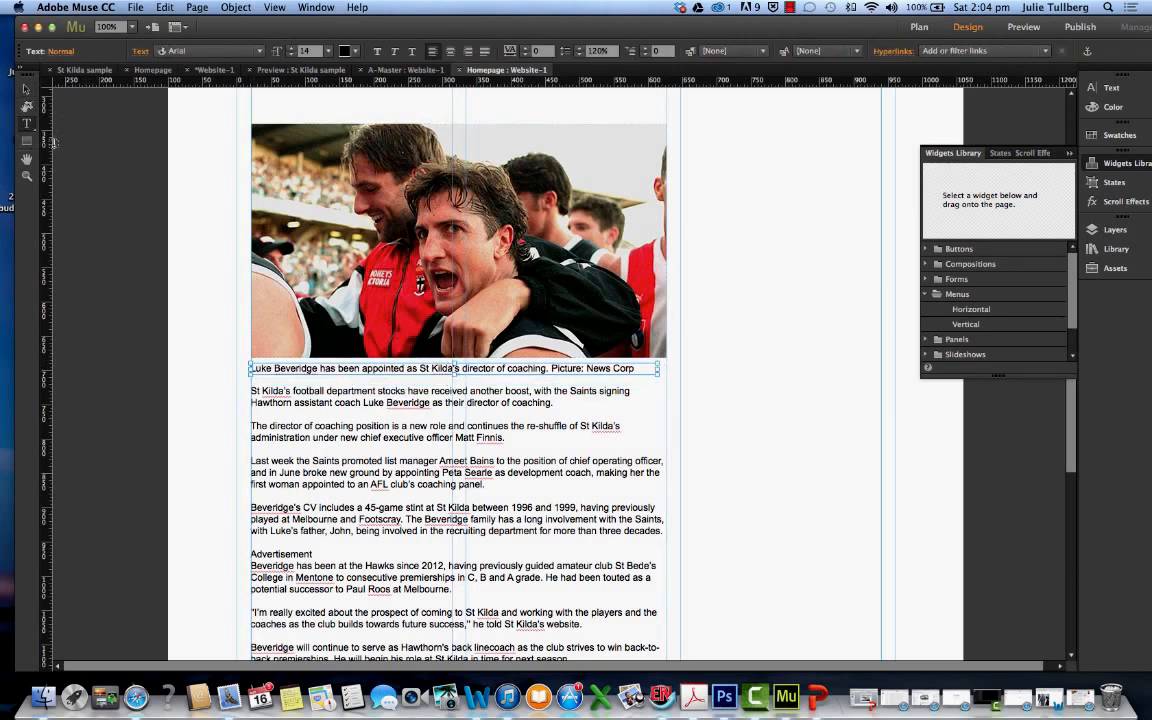
{"action": "left_click", "coordinate": [253, 368]}
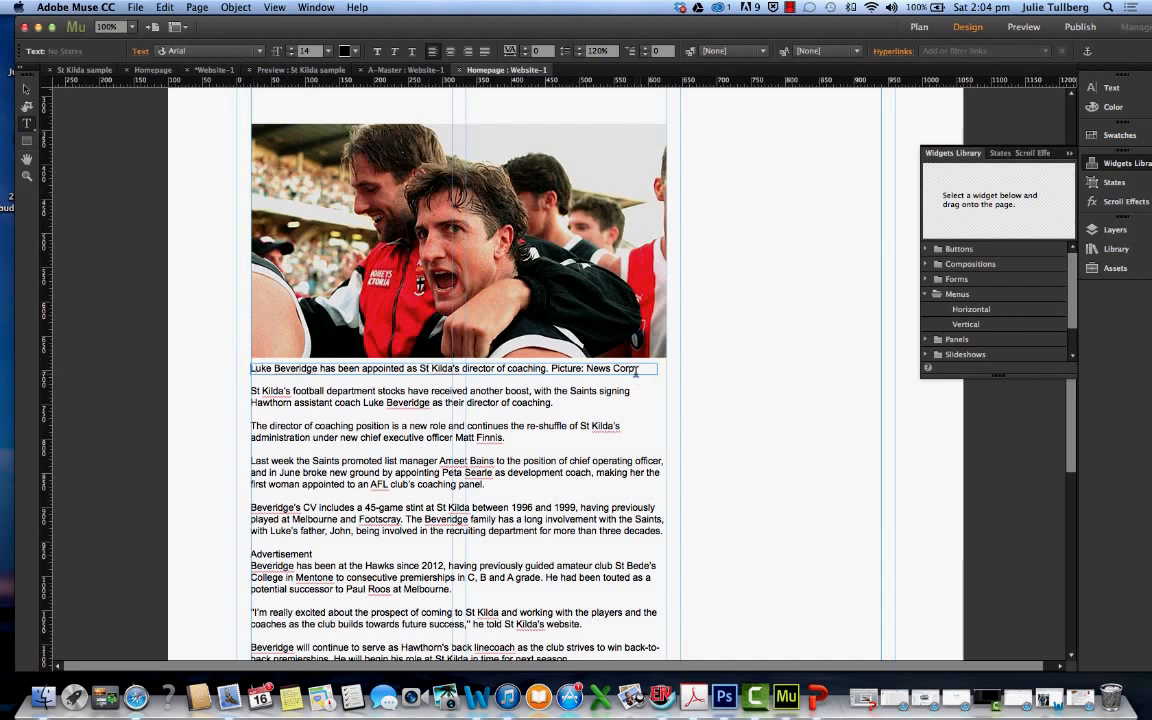
{"action": "left_click_drag", "start_coordinate": [633, 368], "coordinate": [251, 368]}
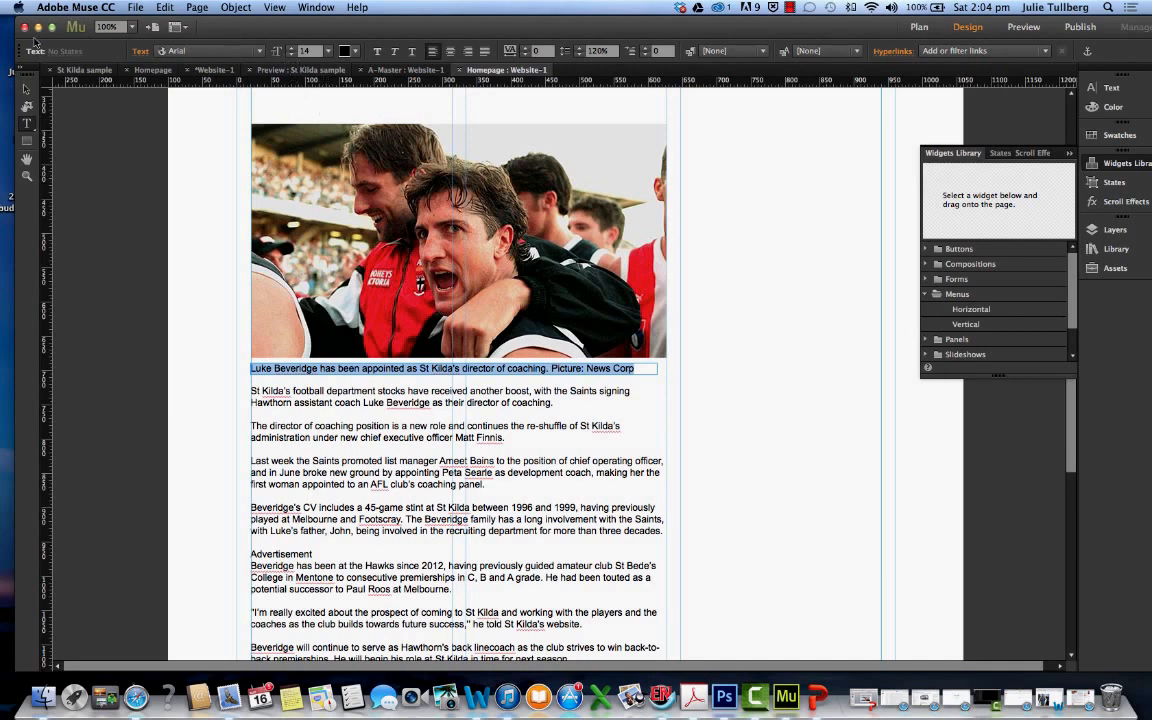
{"action": "left_click", "coordinate": [291, 54]}
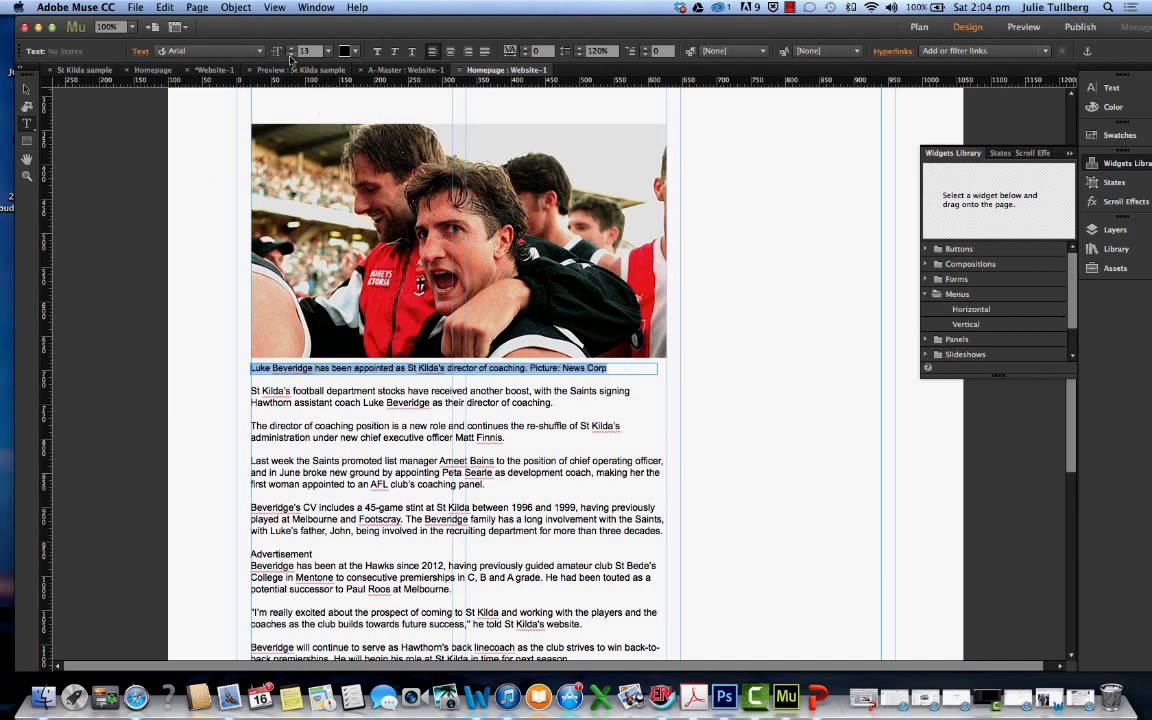
{"action": "left_click", "coordinate": [291, 56]}
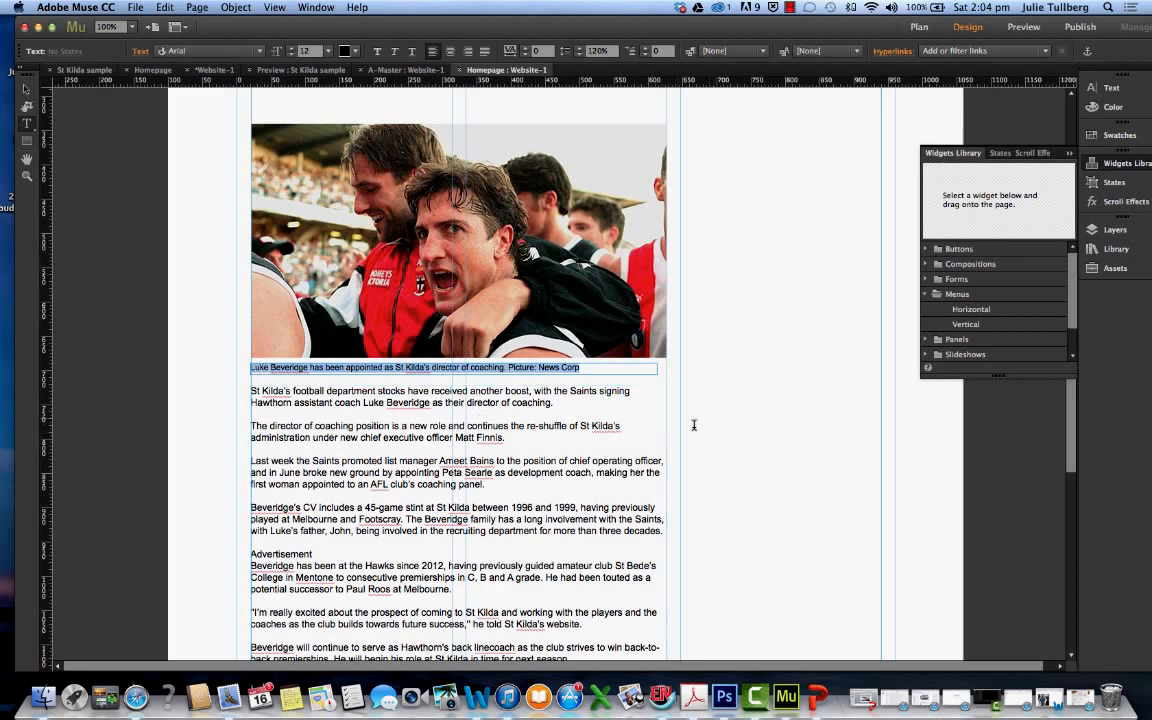
Move the caption frame to about X 27, Y 690 and the article text frame down to about Y 731
{"action": "left_click", "coordinate": [25, 88]}
{"action": "left_click", "coordinate": [408, 422]}
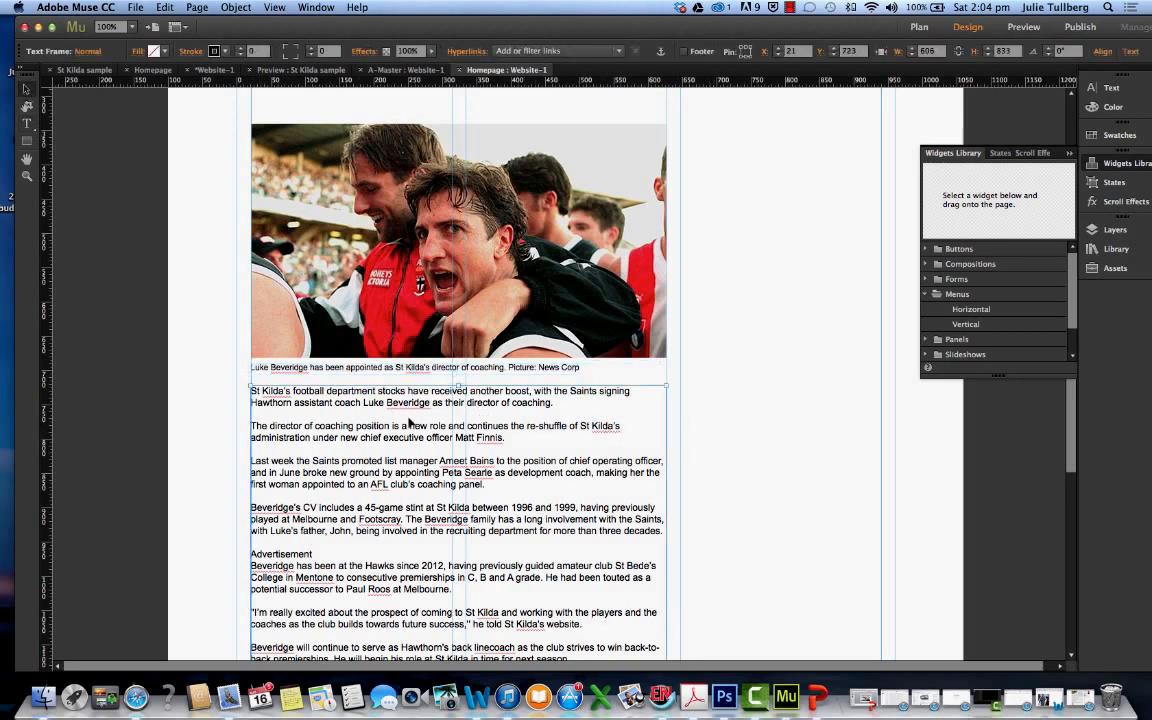
{"action": "left_click", "coordinate": [410, 367]}
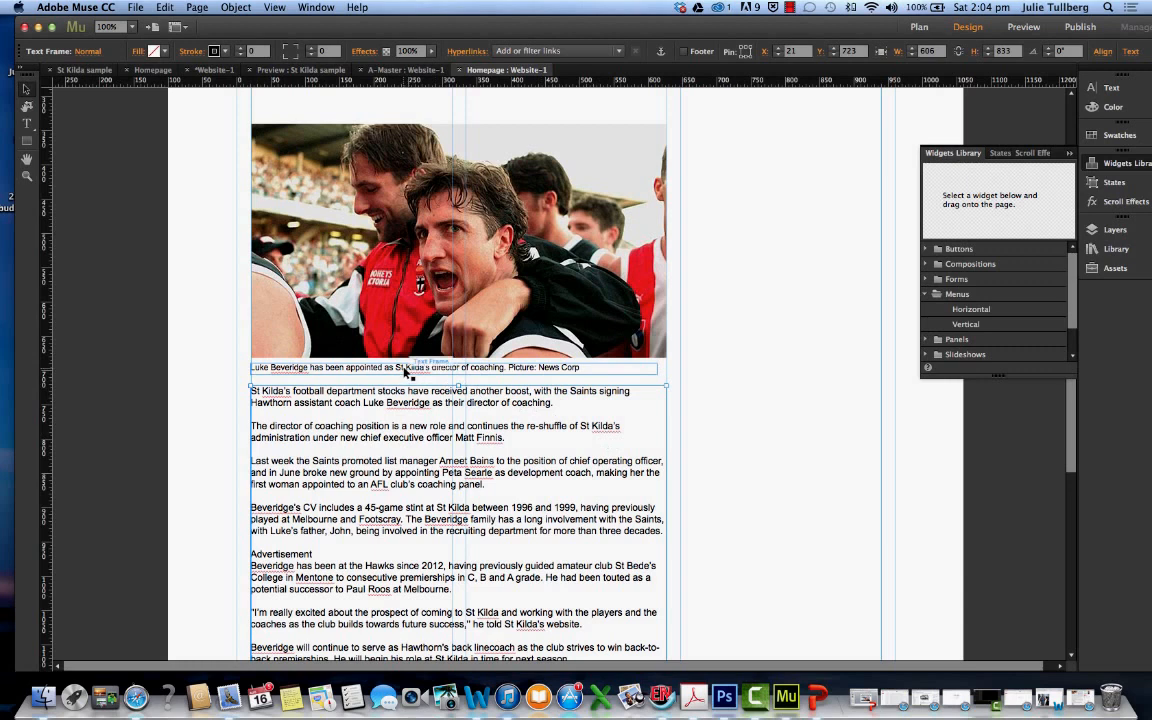
{"action": "left_click_drag", "start_coordinate": [406, 366], "coordinate": [406, 367]}
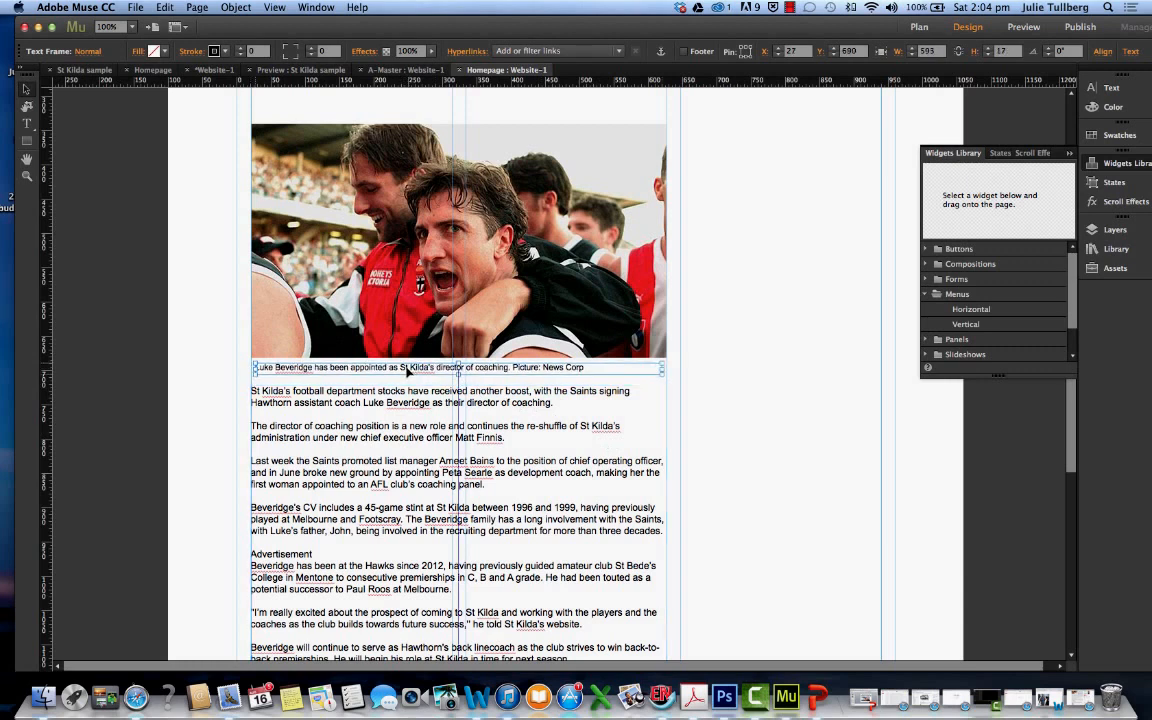
{"action": "left_click", "coordinate": [259, 395]}
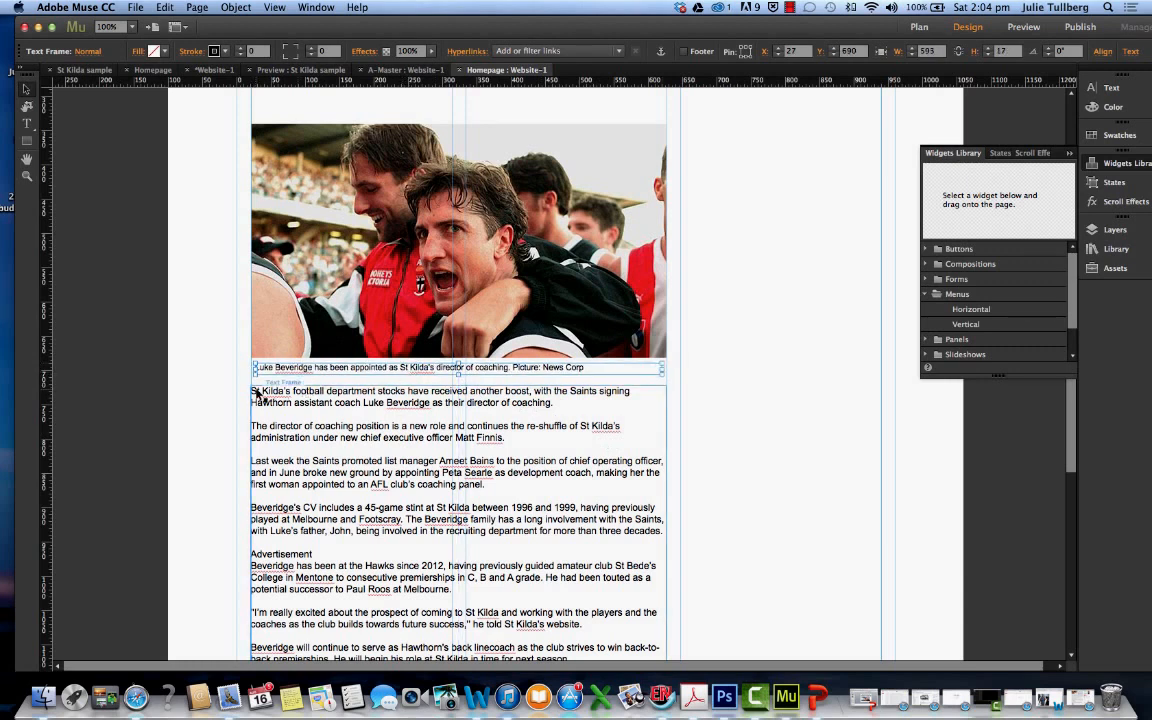
{"action": "left_click_drag", "start_coordinate": [265, 398], "coordinate": [265, 404]}
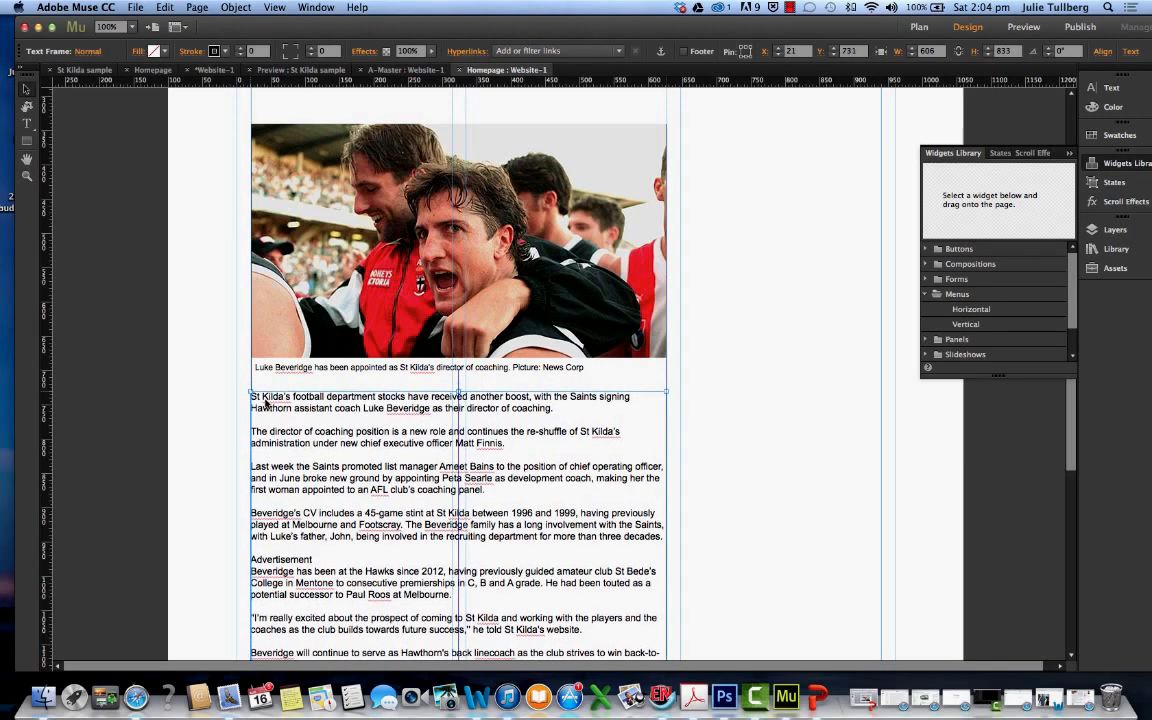
Switch to Safari, copy the headline "St Kilda poaches Hawthorn assistant coach Luke Beveridge for new role as director of coaching" and minimize the window
{"action": "scroll", "coordinate": [373, 404], "scroll_direction": "up", "scroll_amount": 5}
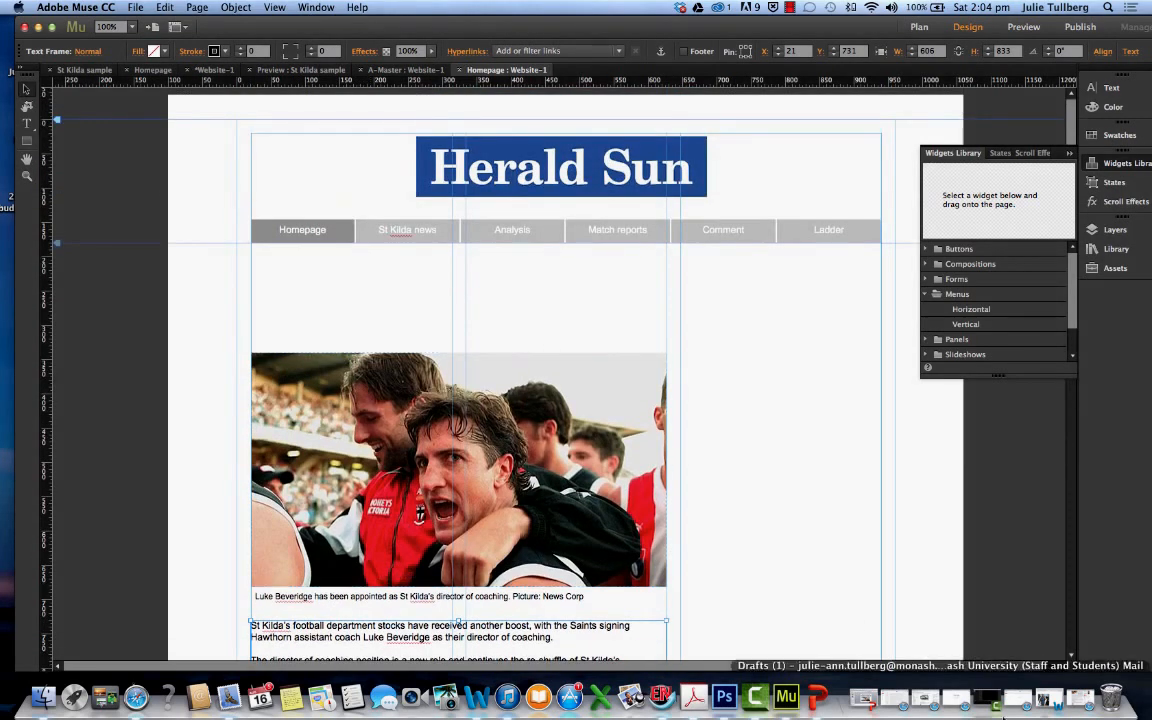
{"action": "left_click", "coordinate": [1076, 700]}
{"action": "scroll", "coordinate": [422, 163], "scroll_direction": "up", "scroll_amount": 10}
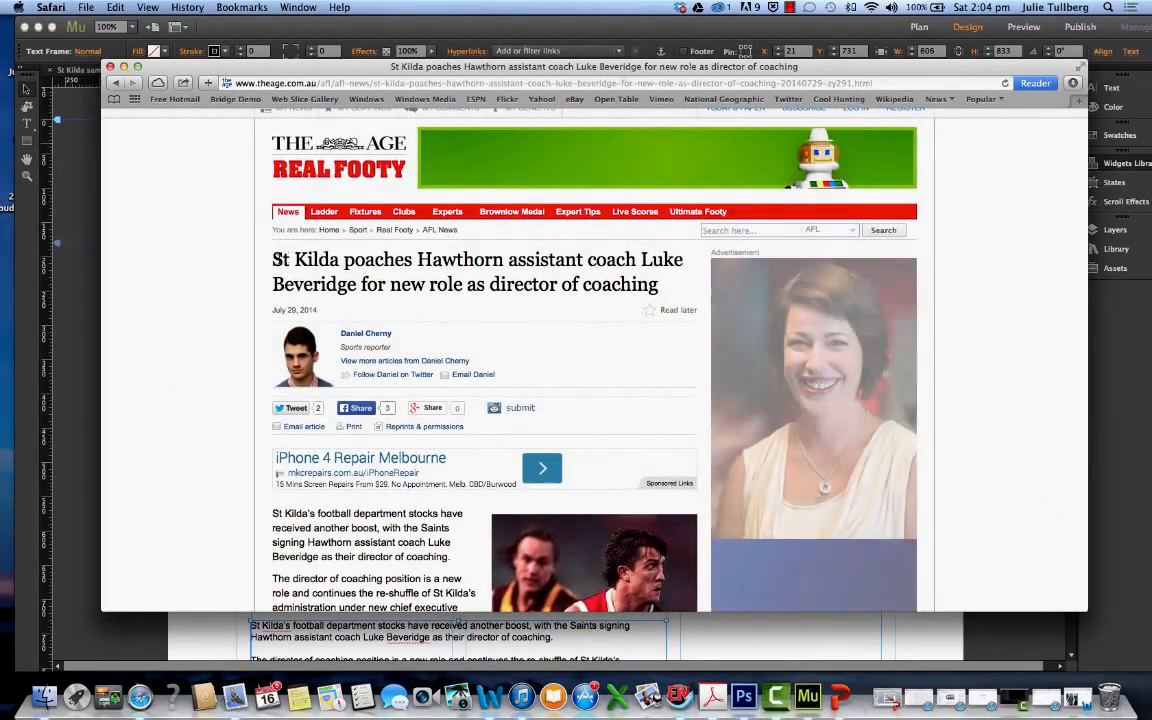
{"action": "triple_click", "coordinate": [326, 258]}
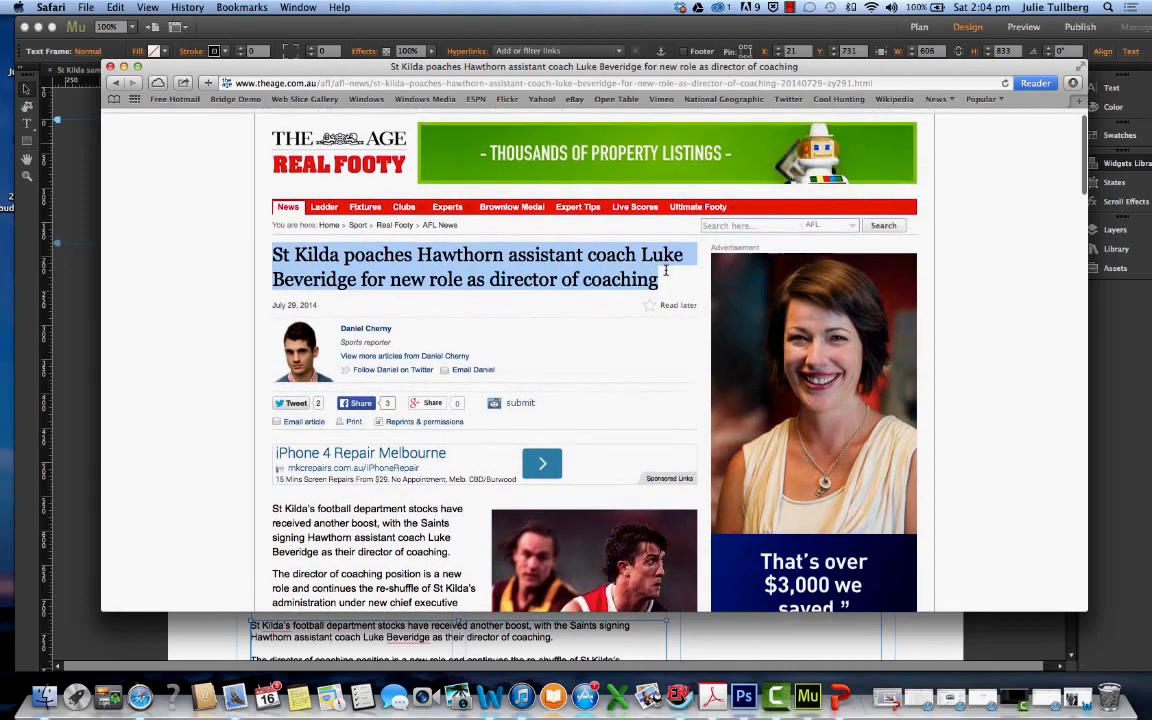
{"action": "right_click", "coordinate": [572, 280]}
{"action": "left_click", "coordinate": [594, 321]}
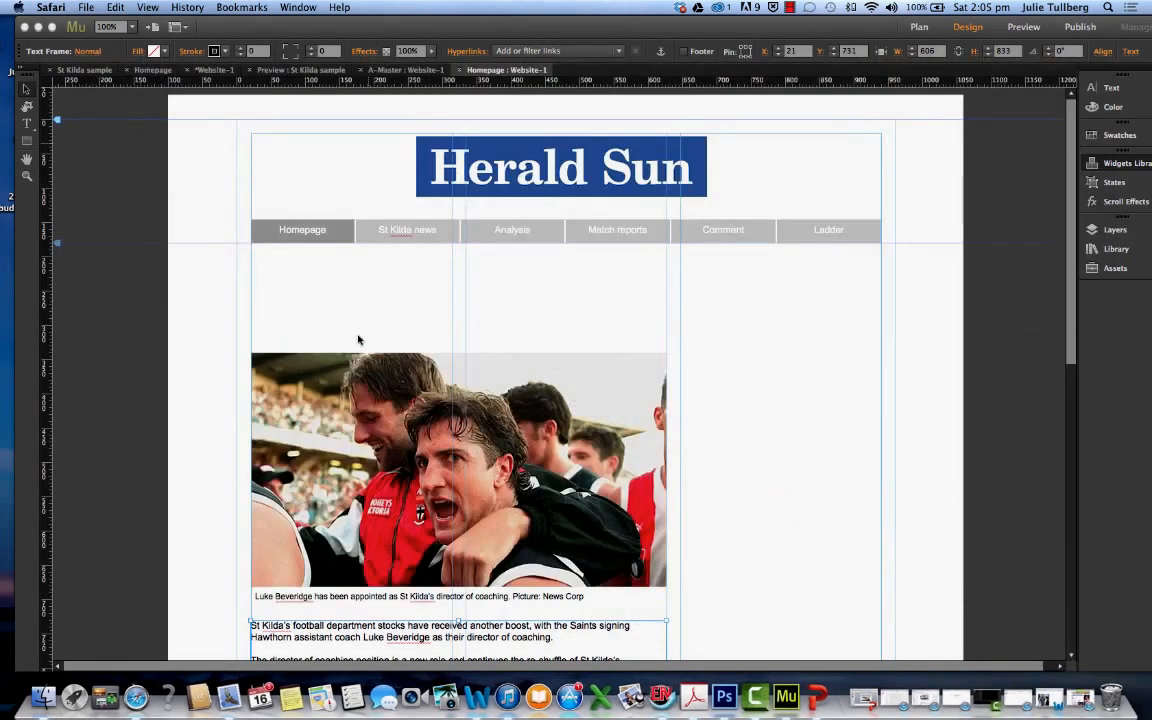
Paste the headline as a new text frame and extend it to just below the navigation menu at X 21, Y 188, about 550 by 388
{"action": "left_click", "coordinate": [306, 297]}
{"action": "key", "text": "super+v"}
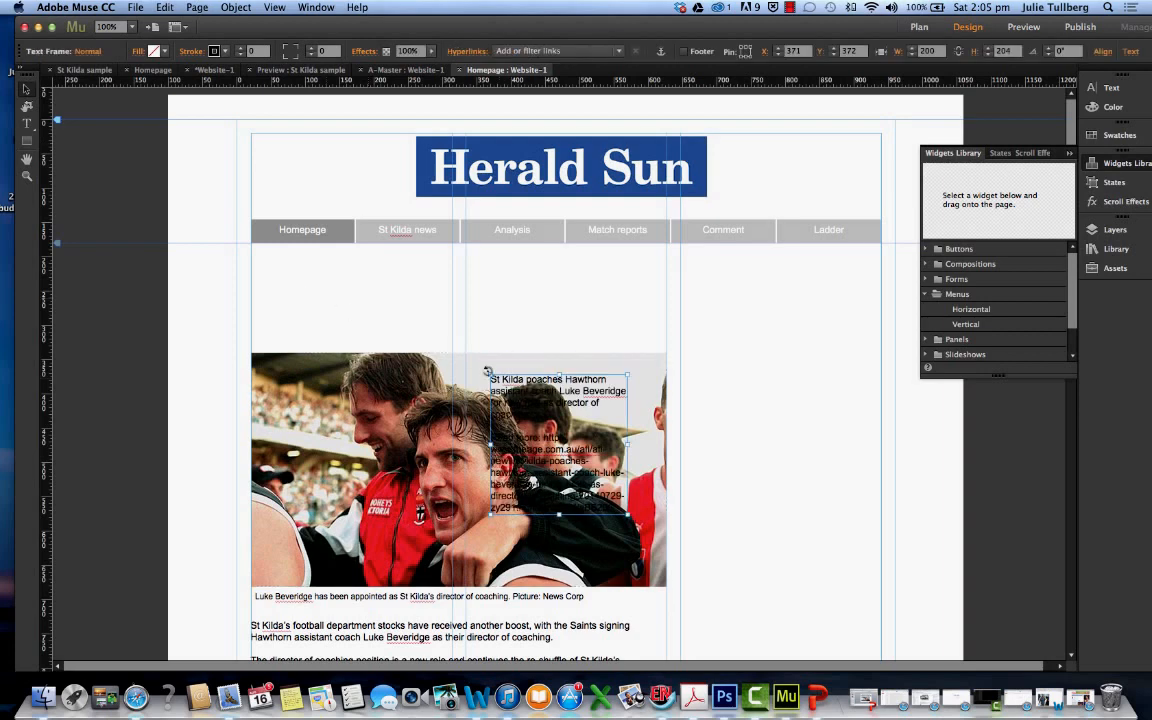
{"action": "left_click_drag", "start_coordinate": [488, 371], "coordinate": [250, 248]}
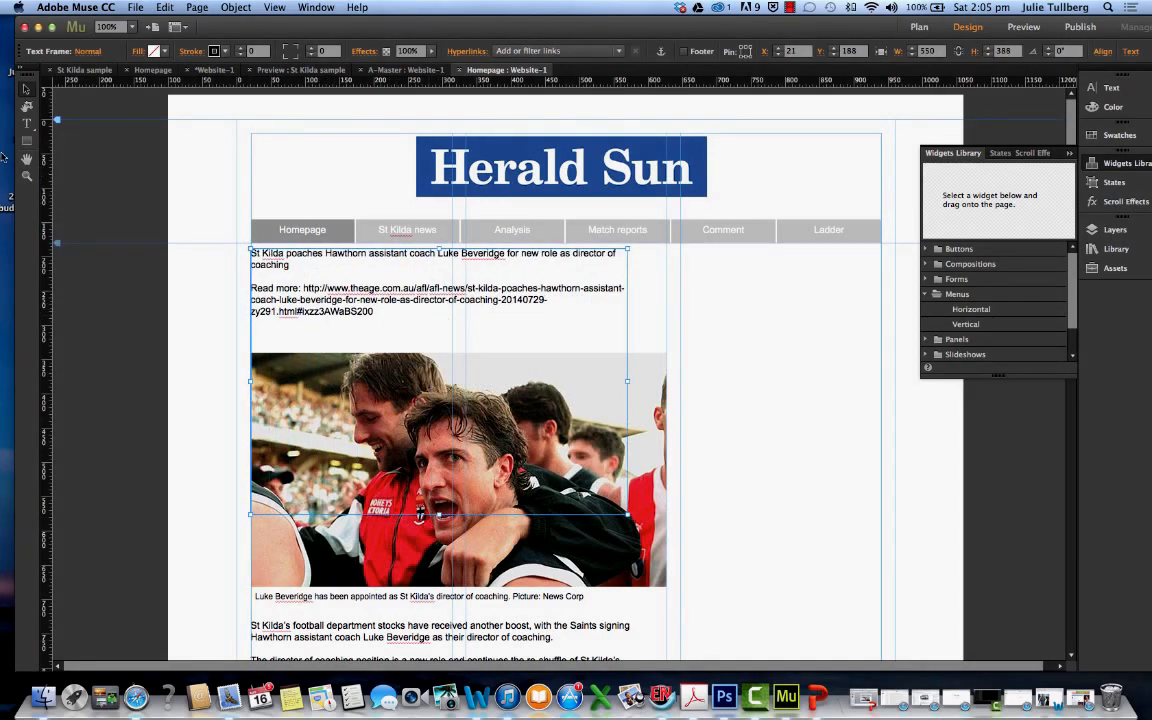
Delete the "Read more" link text from the headline frame and resize the frame to about 600 by 127 above the photo
{"action": "left_click", "coordinate": [27, 122]}
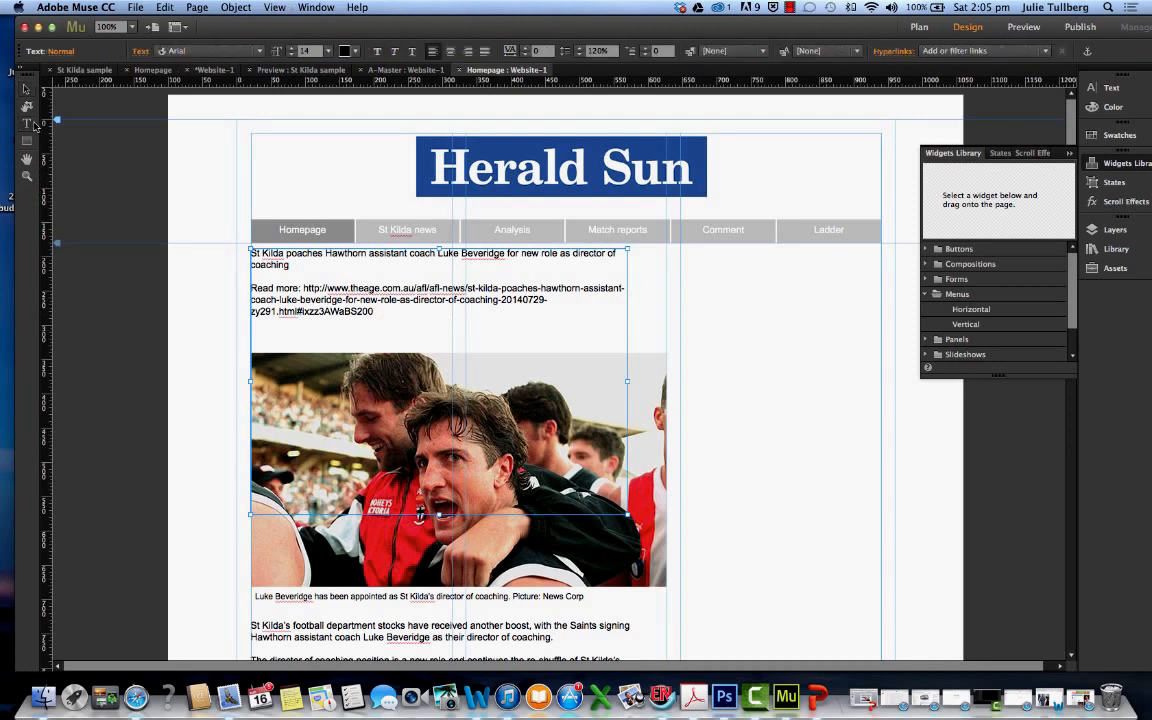
{"action": "left_click_drag", "start_coordinate": [397, 315], "coordinate": [280, 282]}
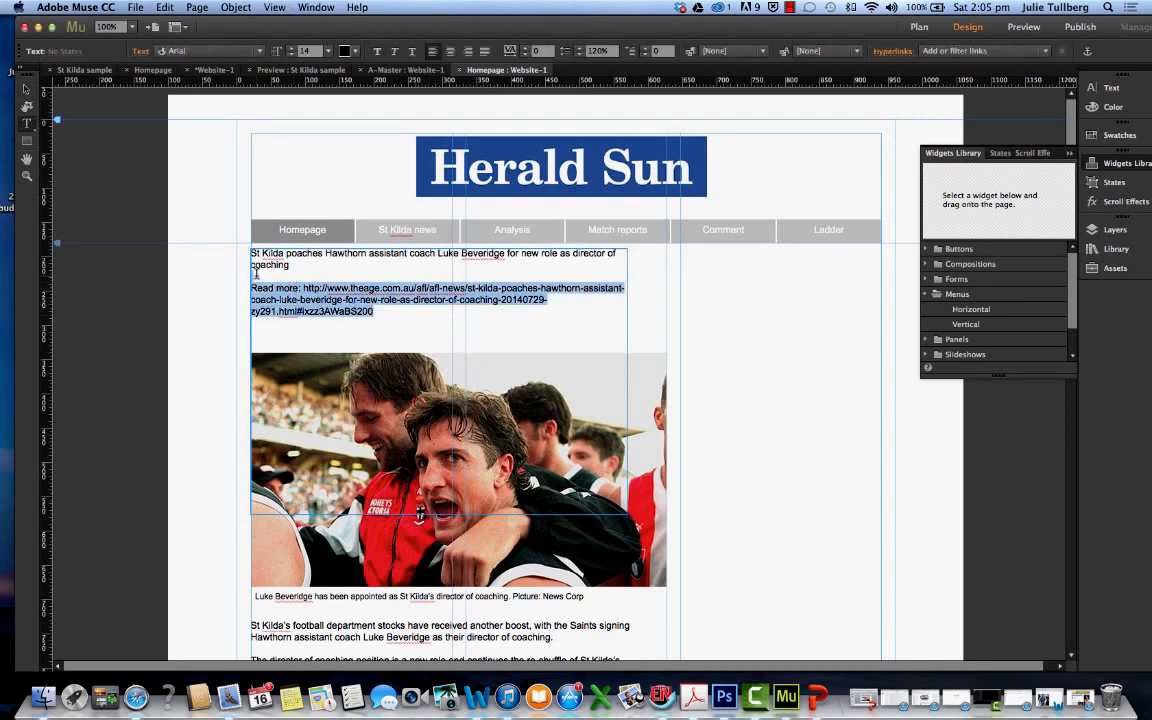
{"action": "key", "text": "BackSpace"}
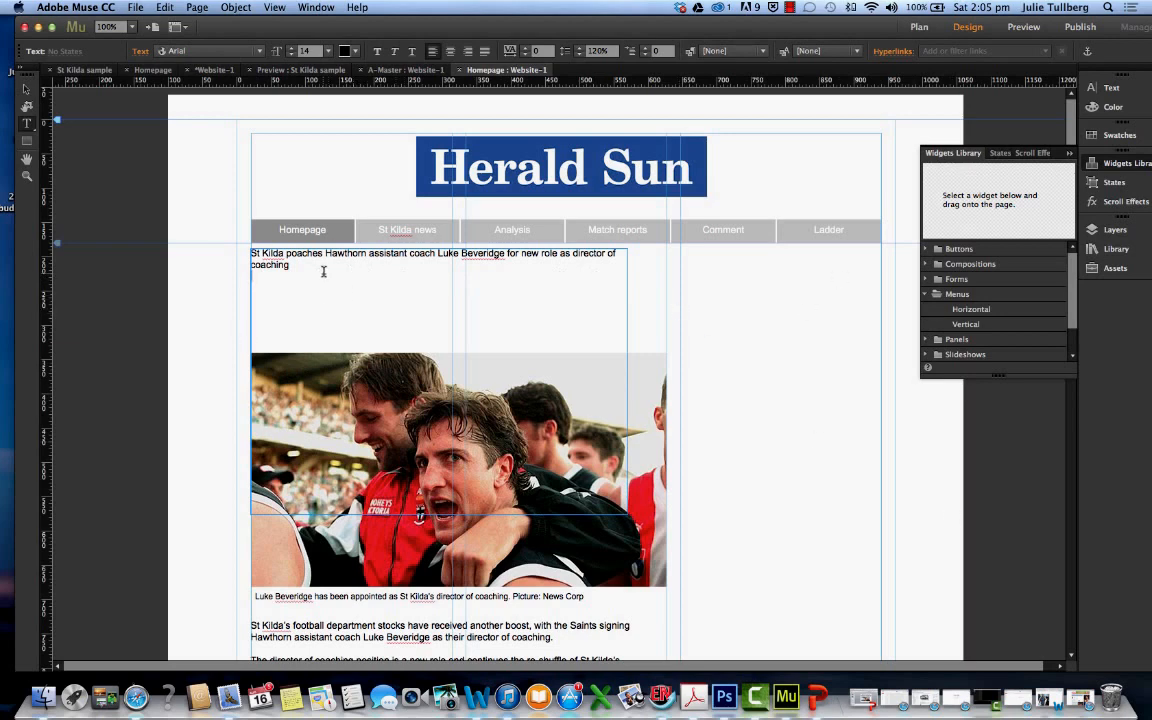
{"action": "key", "text": "BackSpace"}
{"action": "left_click", "coordinate": [26, 88]}
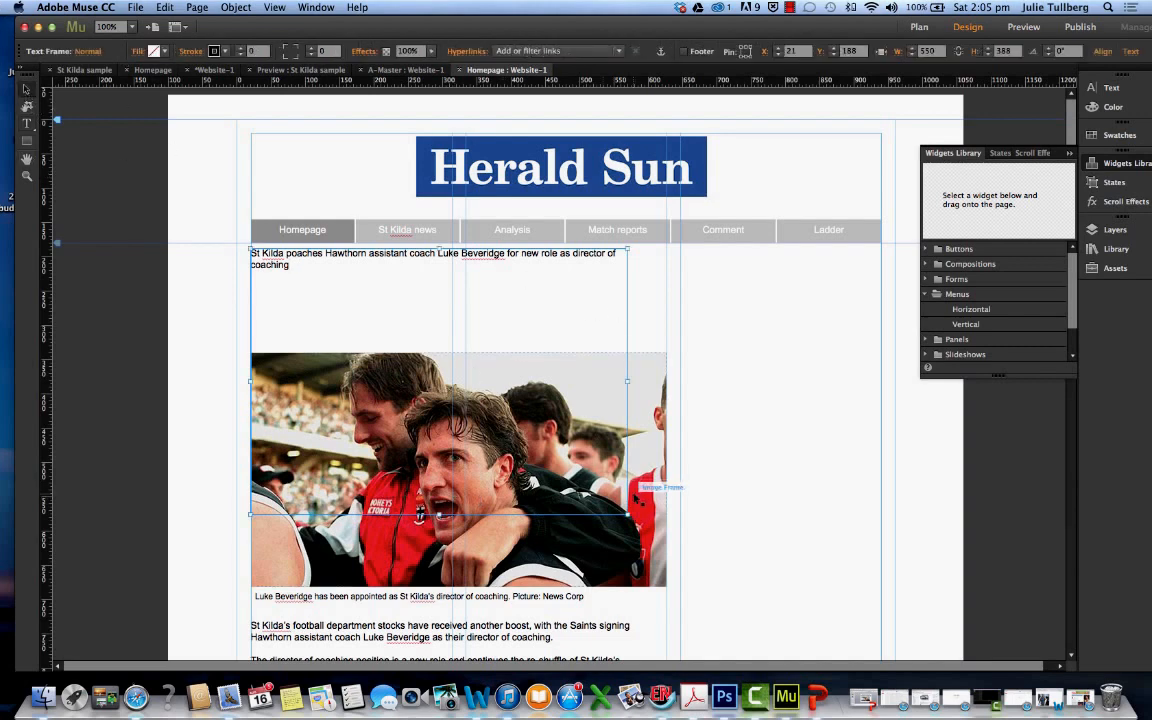
{"action": "left_click_drag", "start_coordinate": [627, 515], "coordinate": [662, 335]}
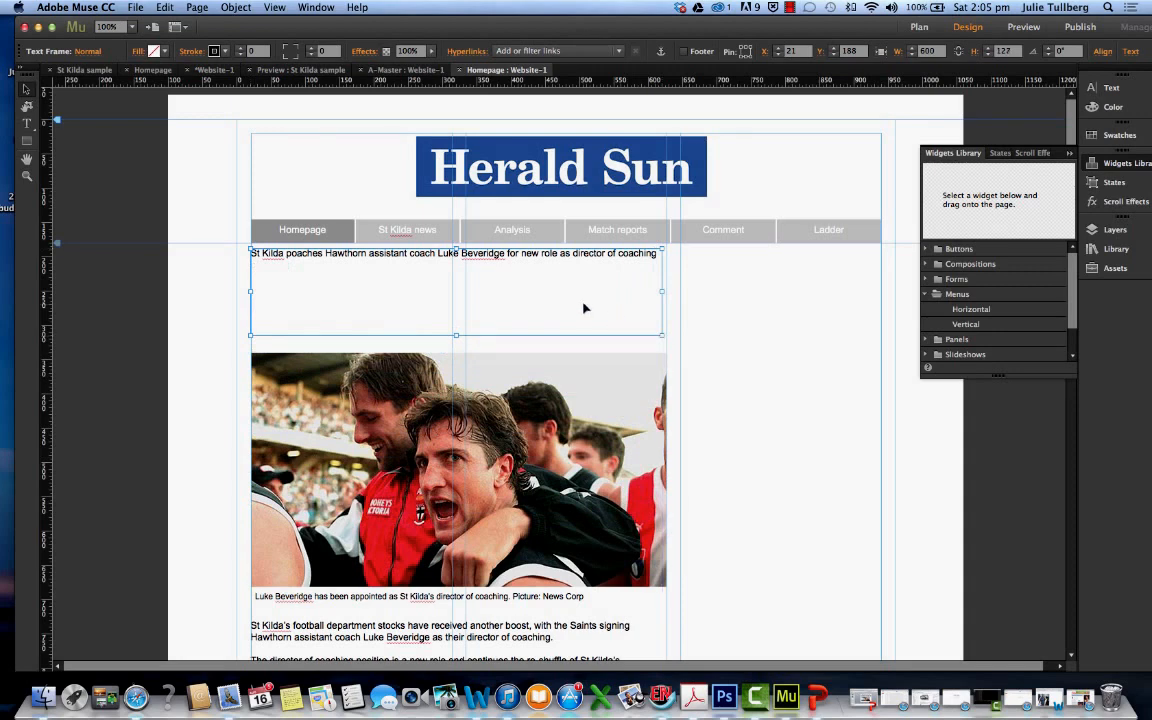
Set the headline text above the photo in the Franklin Gothic Medium font
{"action": "scroll", "coordinate": [585, 308], "scroll_direction": "down", "scroll_amount": 1}
{"action": "left_click", "coordinate": [27, 122]}
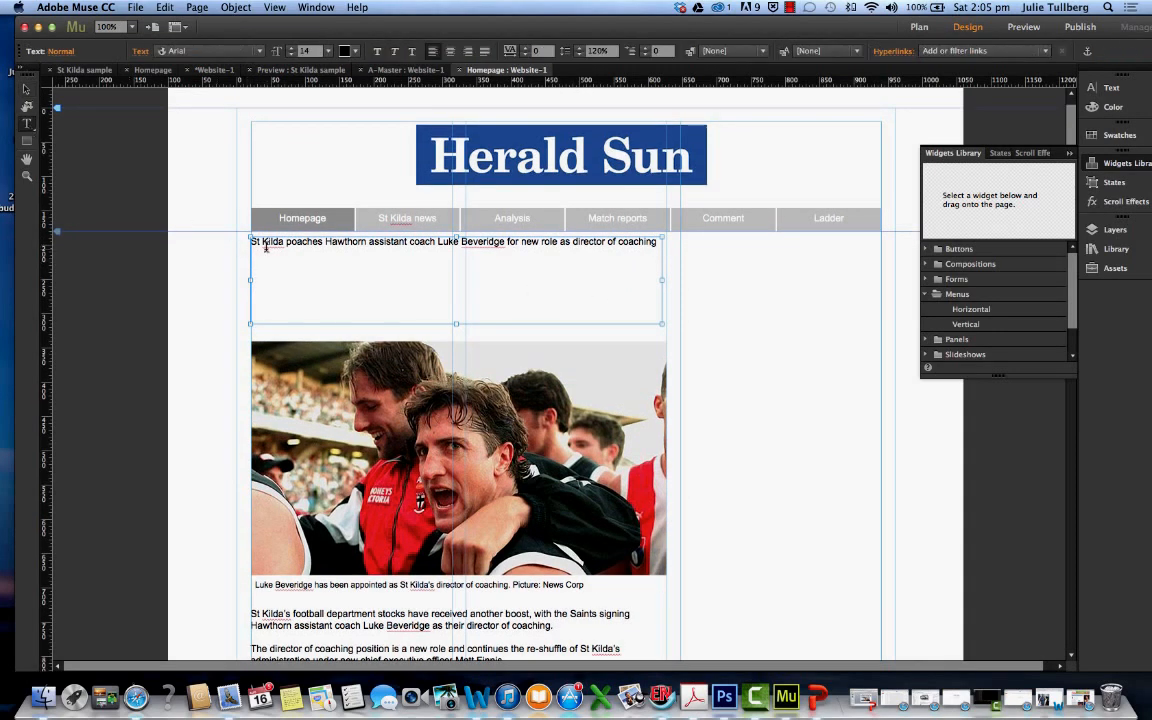
{"action": "left_click_drag", "start_coordinate": [252, 244], "coordinate": [649, 250]}
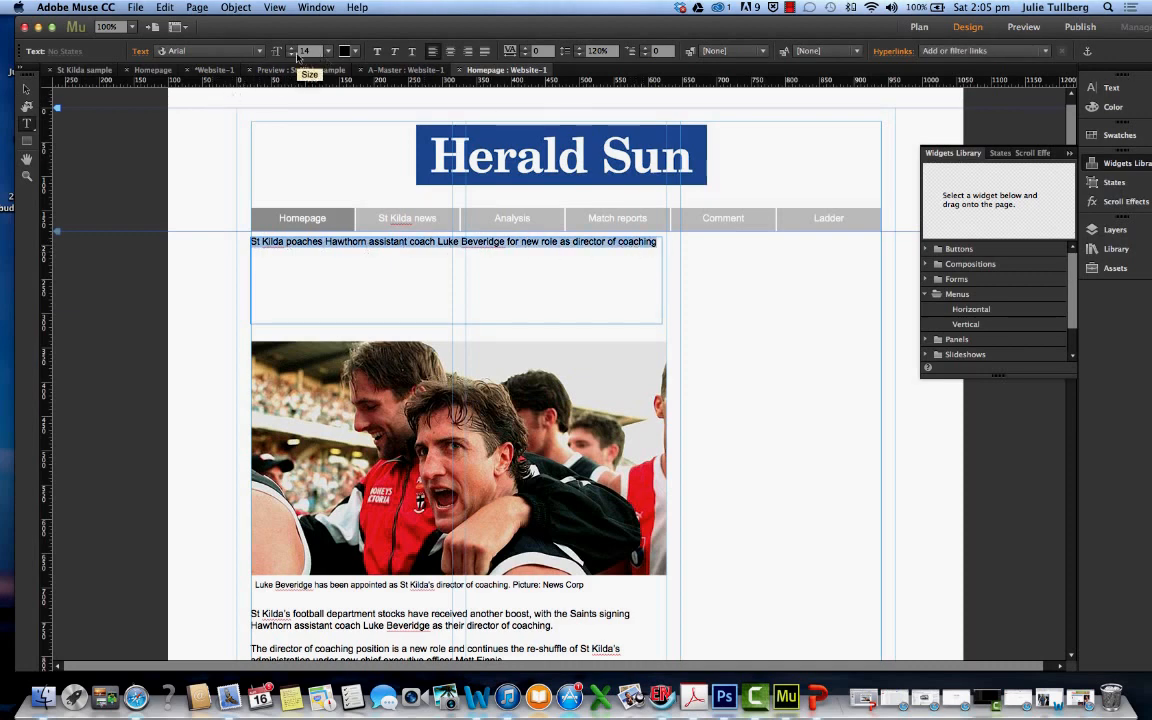
{"action": "left_click", "coordinate": [260, 53]}
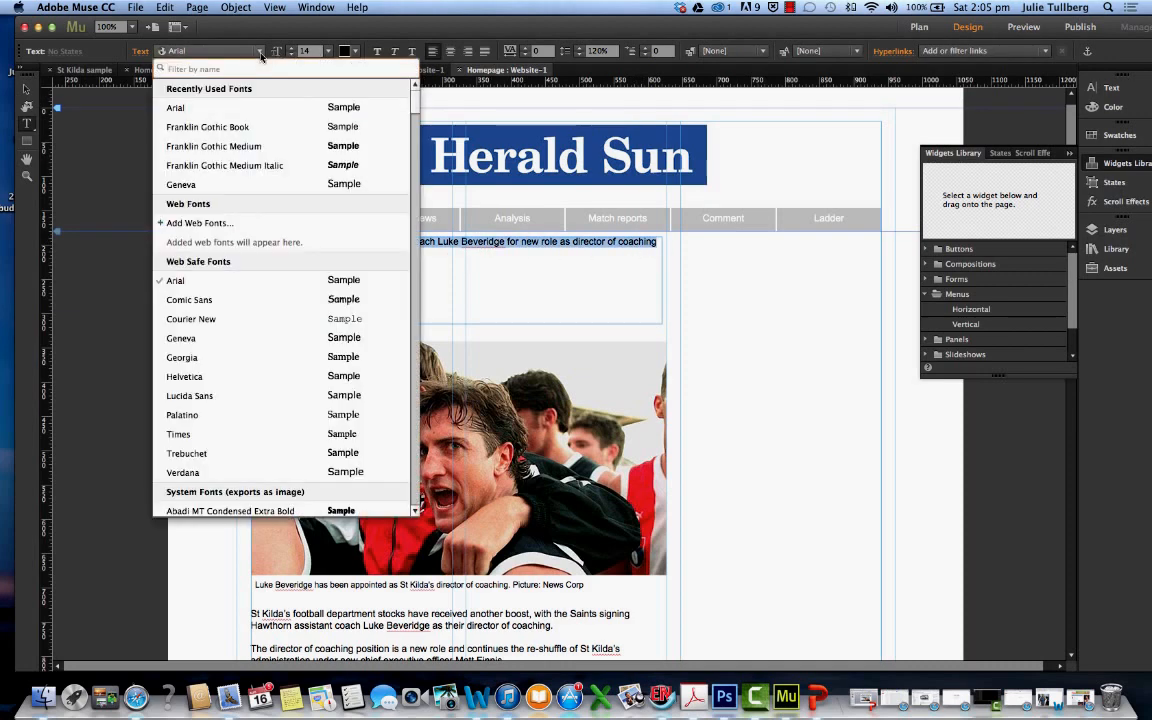
{"action": "left_click", "coordinate": [238, 146]}
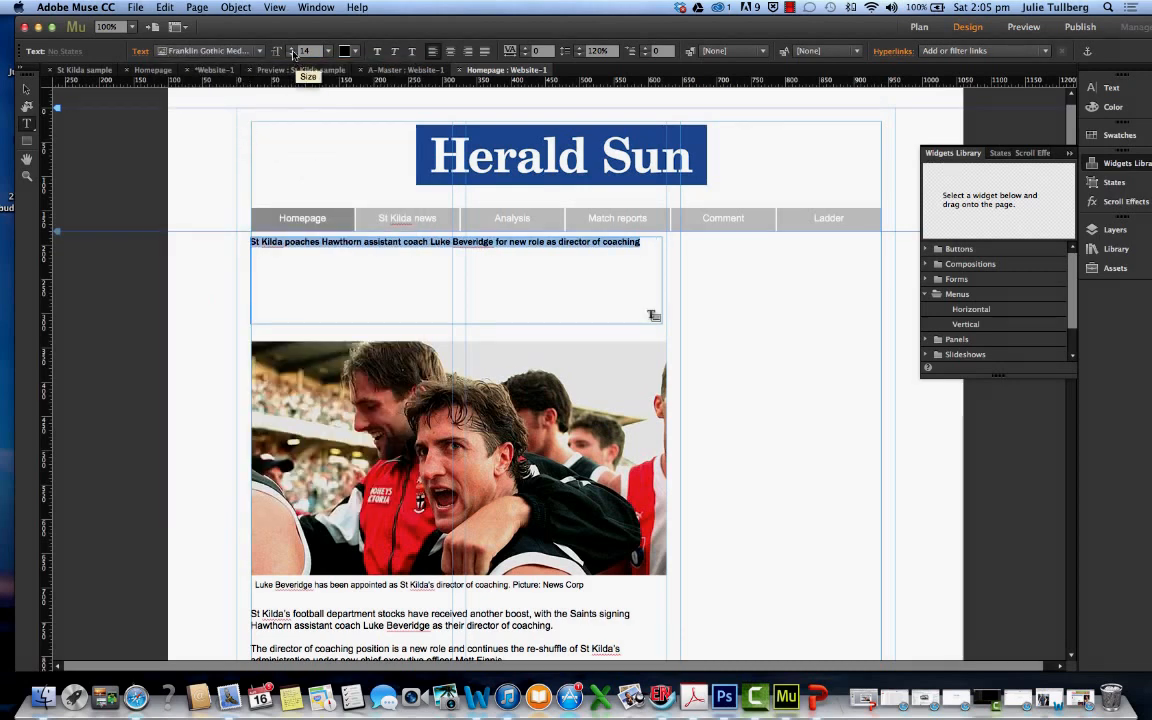
Increase the headline text size to 32
{"action": "left_click", "coordinate": [292, 48]}
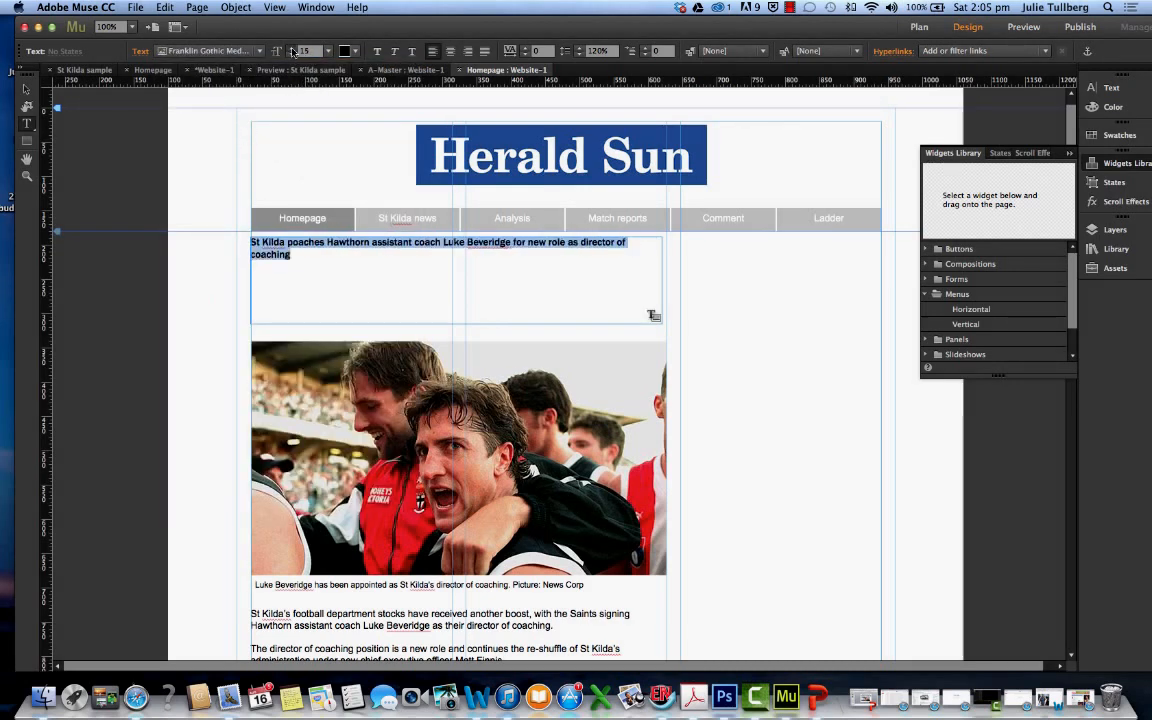
{"action": "left_click", "coordinate": [292, 48]}
{"action": "left_click", "coordinate": [292, 48]}
{"action": "left_click", "coordinate": [292, 48]}
{"action": "left_click", "coordinate": [292, 48]}
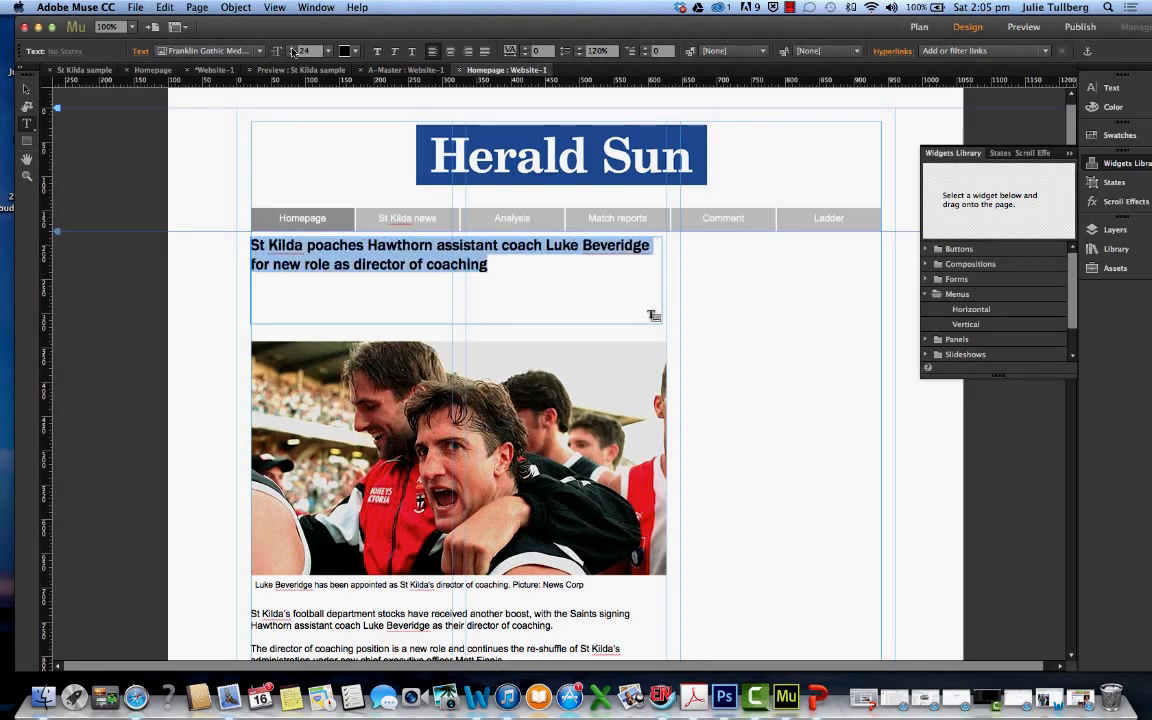
{"action": "left_click", "coordinate": [292, 48]}
{"action": "left_click", "coordinate": [292, 48]}
{"action": "left_click", "coordinate": [292, 48]}
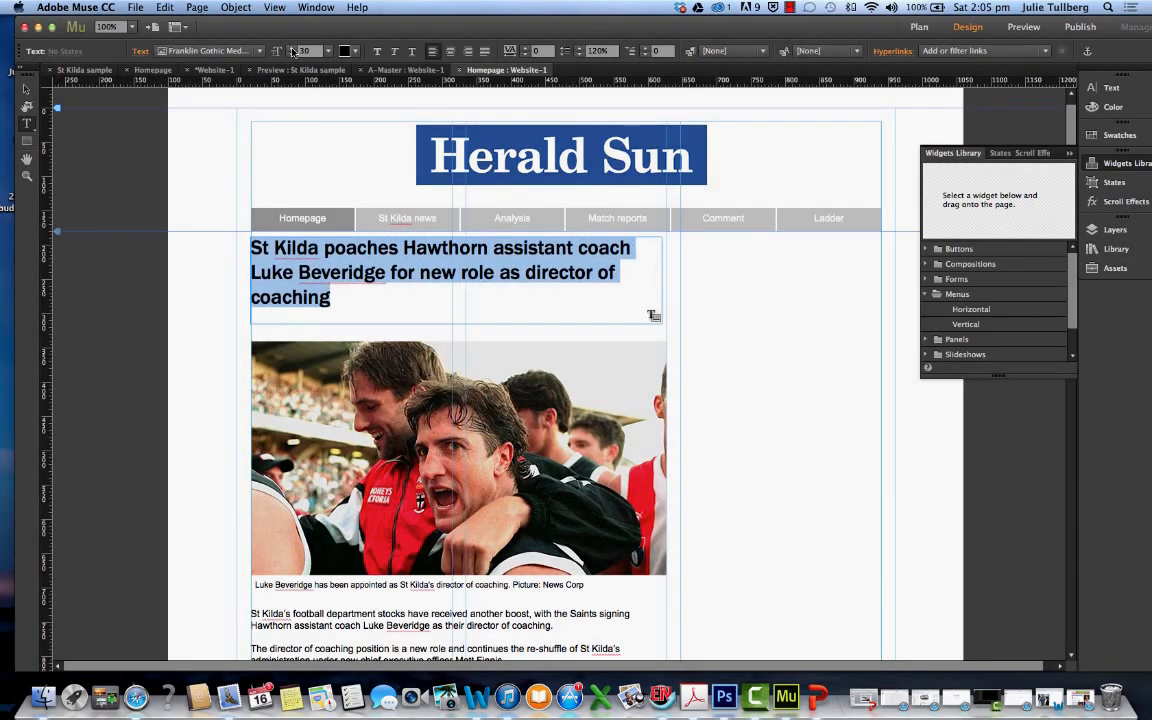
{"action": "left_click", "coordinate": [292, 50]}
{"action": "left_click", "coordinate": [292, 50]}
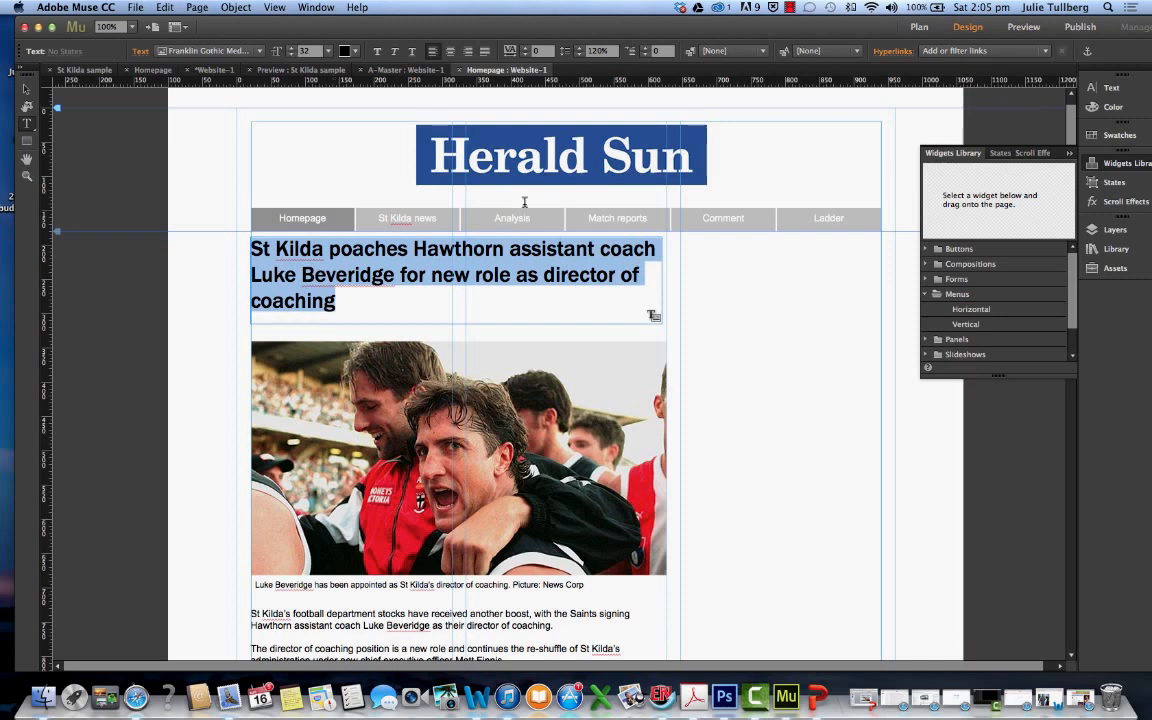
Delete the words "Hawthorn assistant coach" from the headline
{"action": "left_click", "coordinate": [508, 248]}
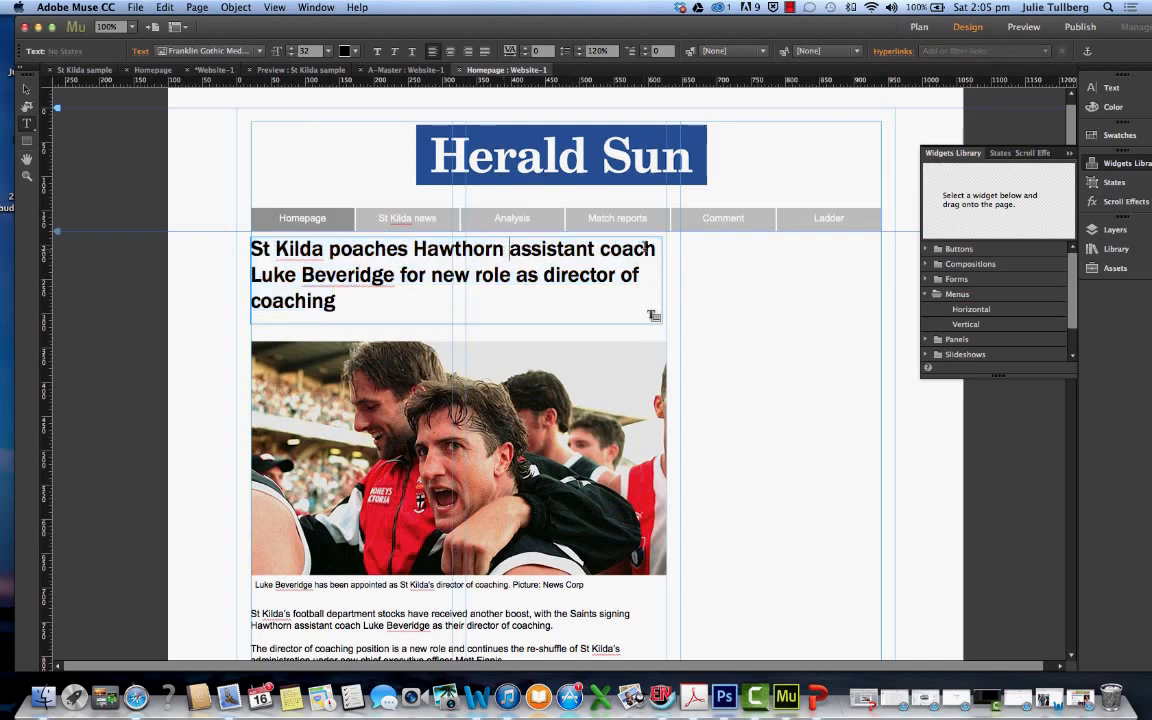
{"action": "left_click_drag", "start_coordinate": [655, 248], "coordinate": [416, 249]}
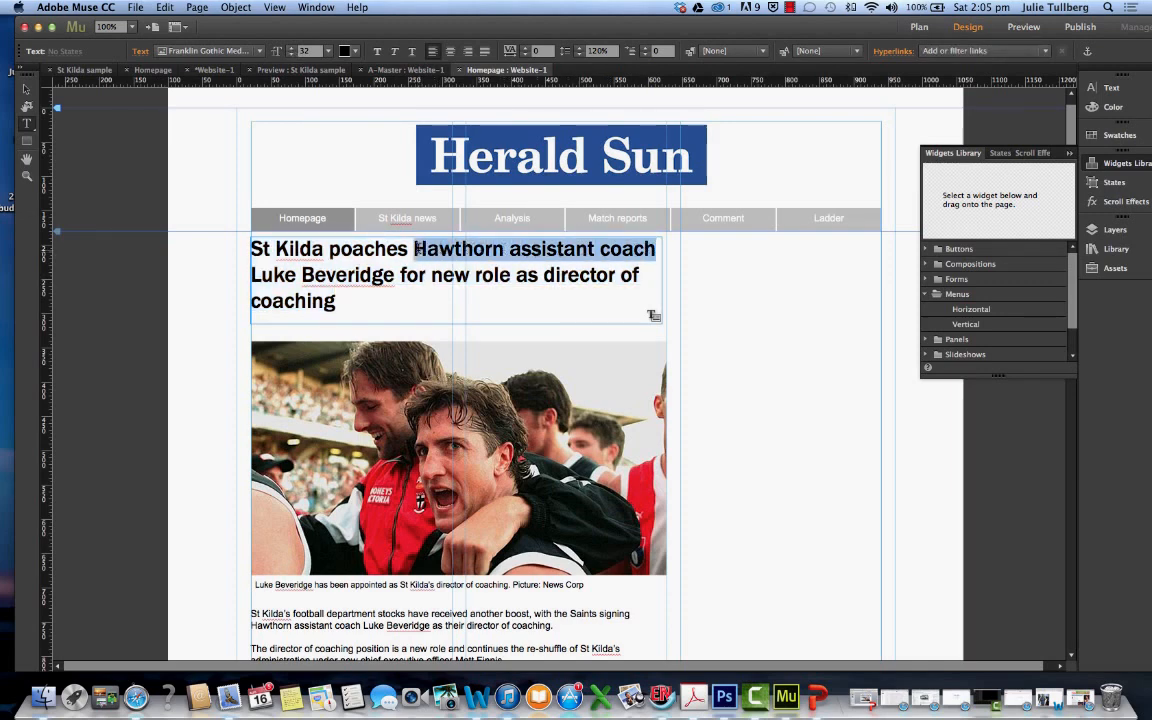
{"action": "key", "text": "BackSpace"}
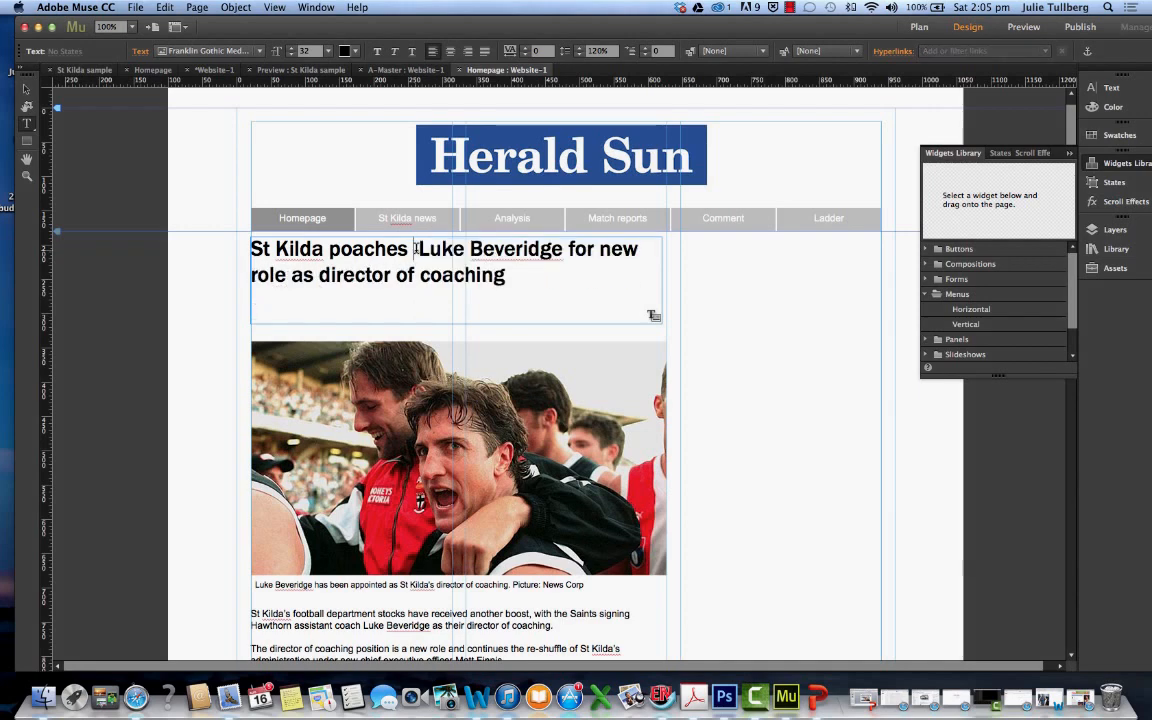
Try several sizes for the whole shortened headline and settle on a text size of 39
{"action": "left_click_drag", "start_coordinate": [497, 278], "coordinate": [230, 224]}
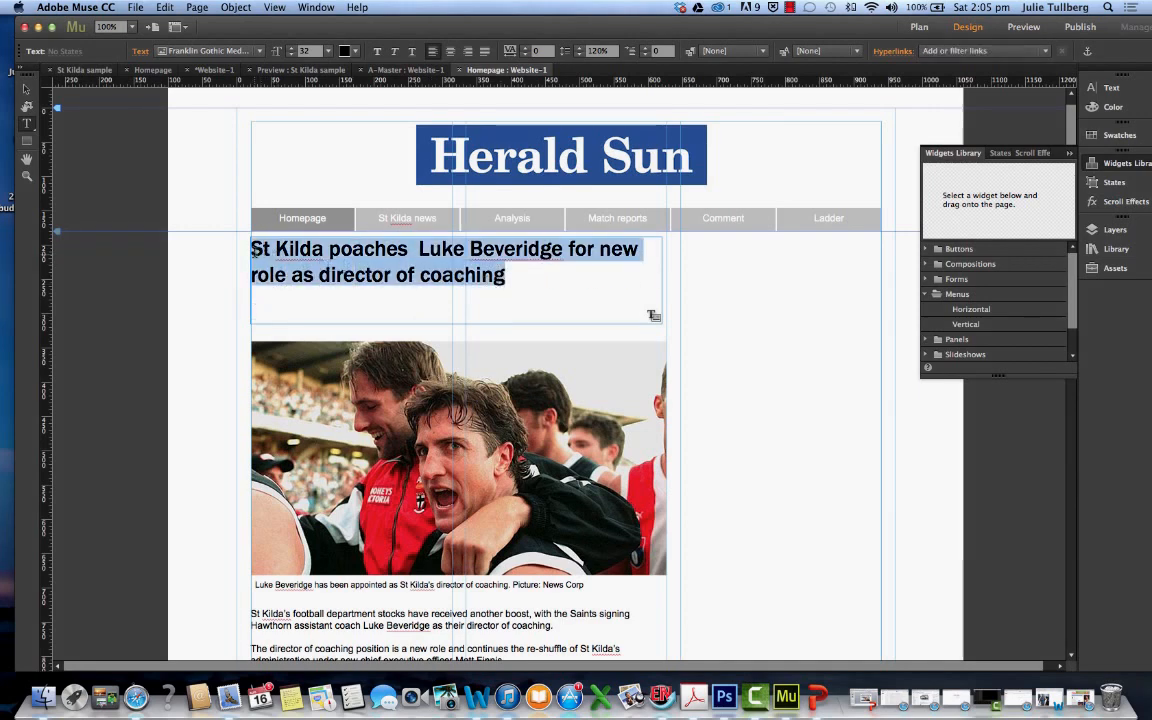
{"action": "left_click", "coordinate": [291, 53]}
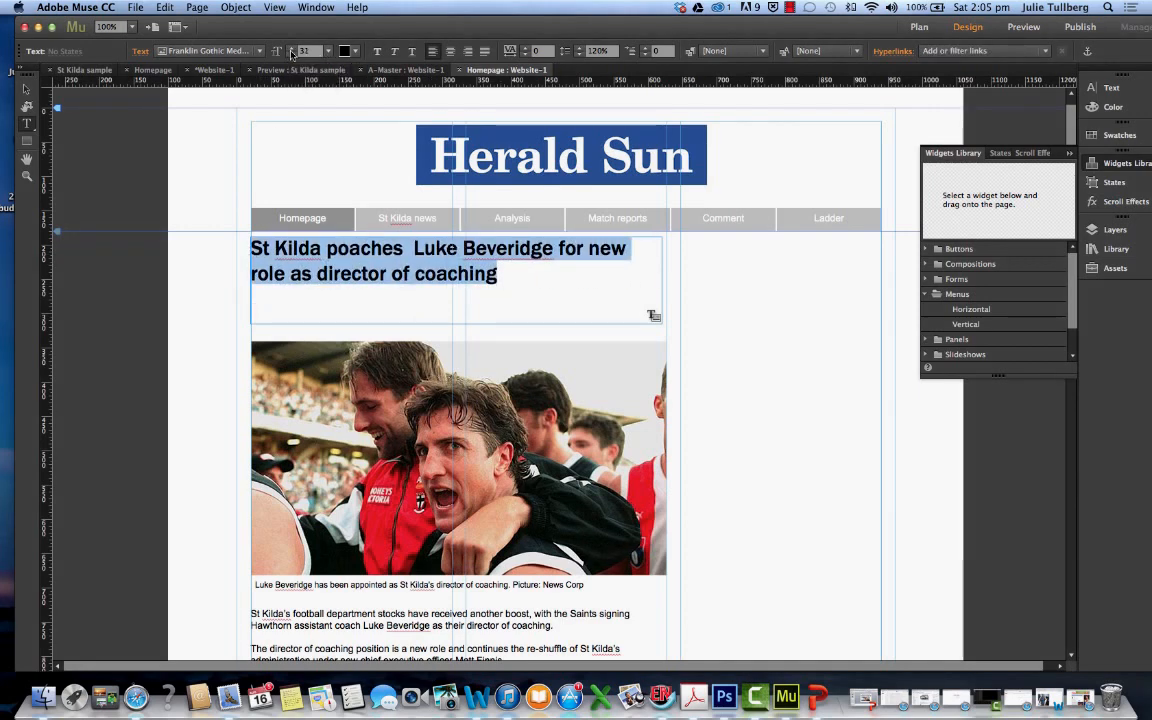
{"action": "left_click", "coordinate": [292, 55]}
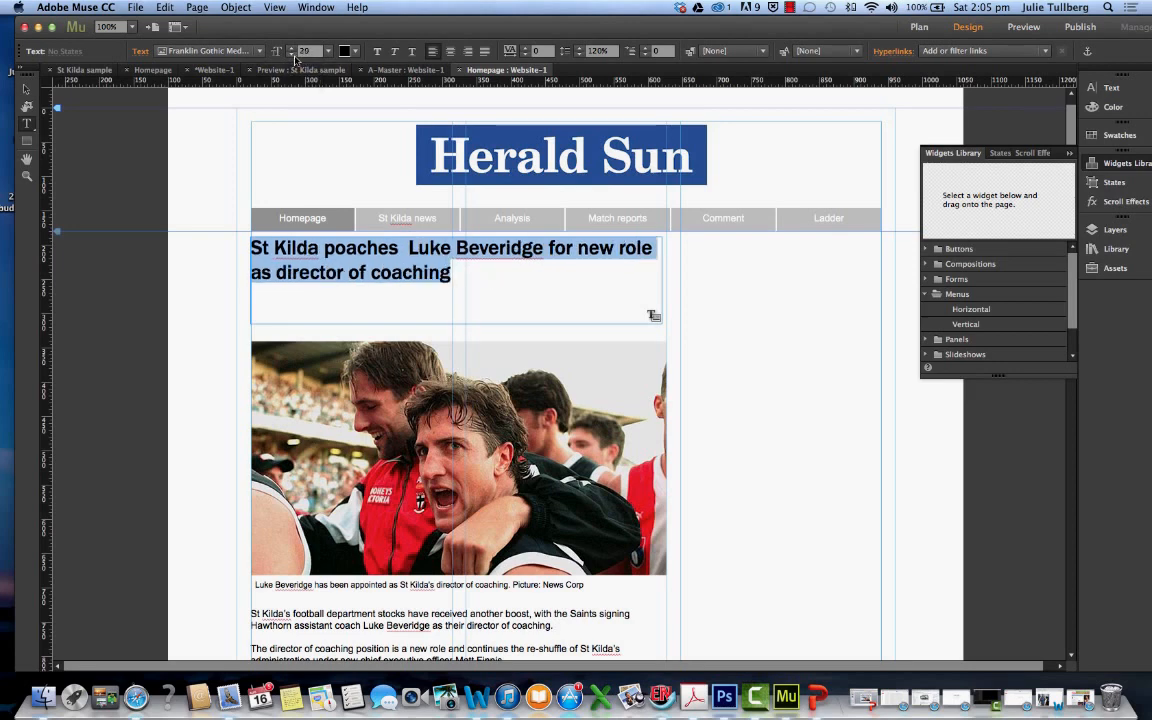
{"action": "left_click", "coordinate": [293, 50]}
{"action": "left_click", "coordinate": [293, 50]}
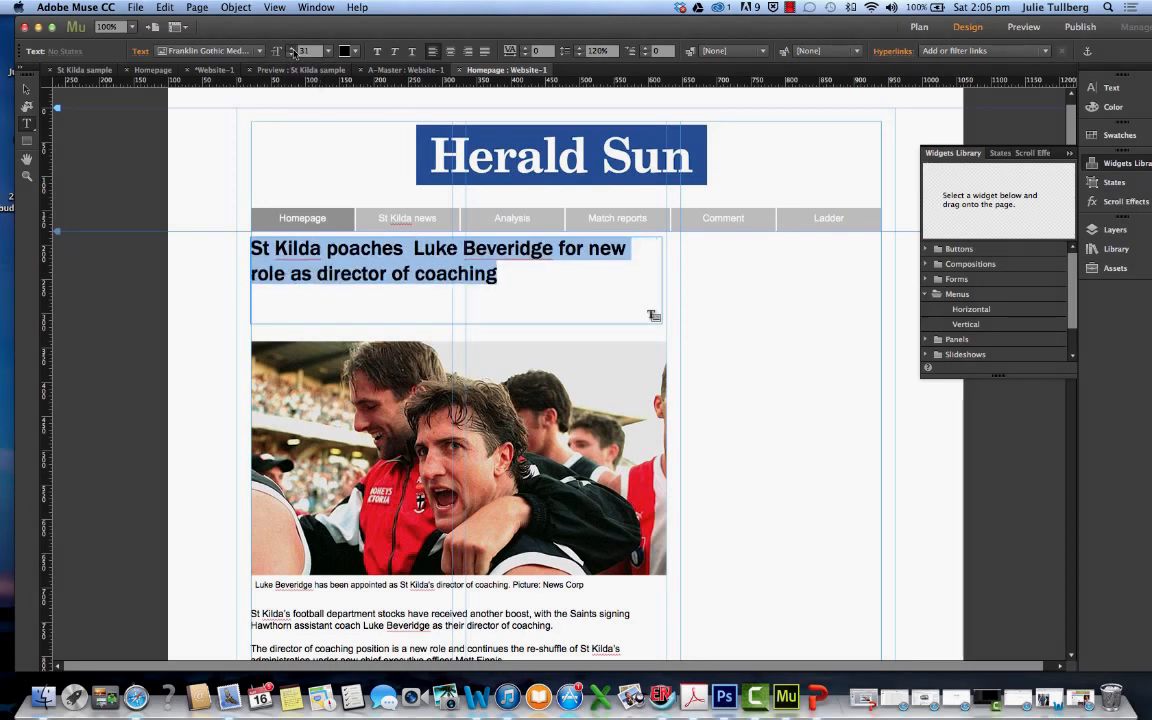
{"action": "left_click", "coordinate": [293, 50]}
{"action": "left_click", "coordinate": [293, 50]}
{"action": "left_click", "coordinate": [293, 50]}
{"action": "left_click", "coordinate": [293, 50]}
{"action": "left_click", "coordinate": [293, 50]}
{"action": "left_click", "coordinate": [293, 50]}
{"action": "left_click", "coordinate": [293, 50]}
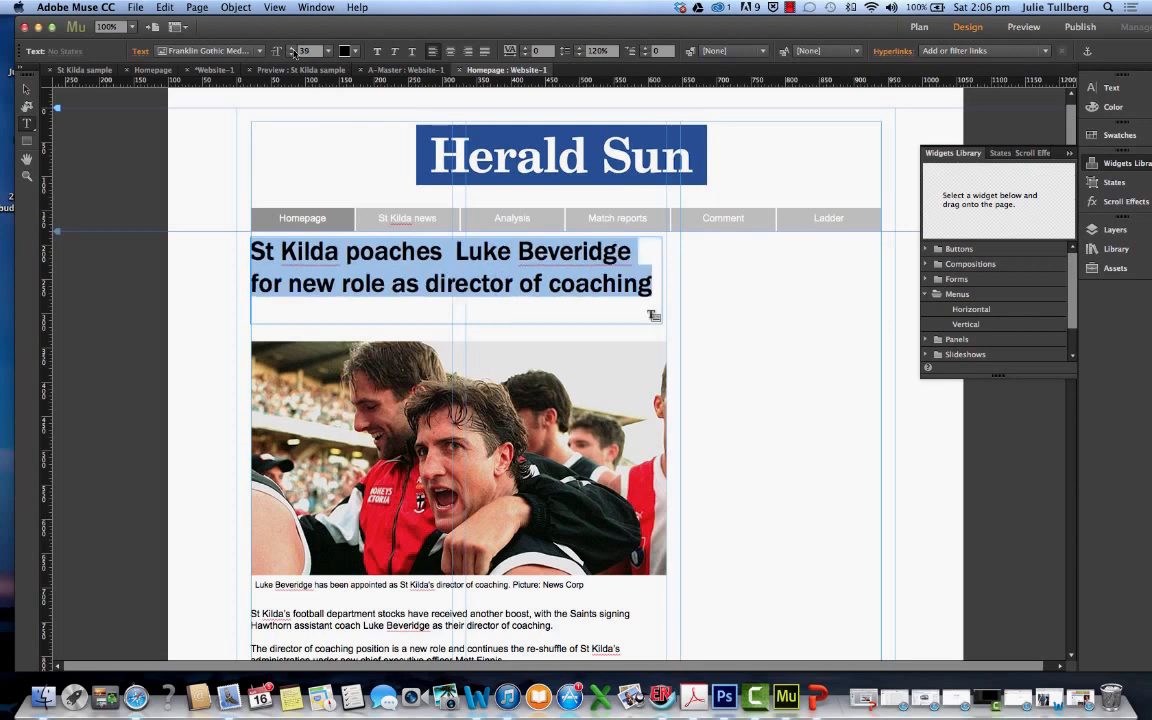
{"action": "left_click", "coordinate": [293, 49]}
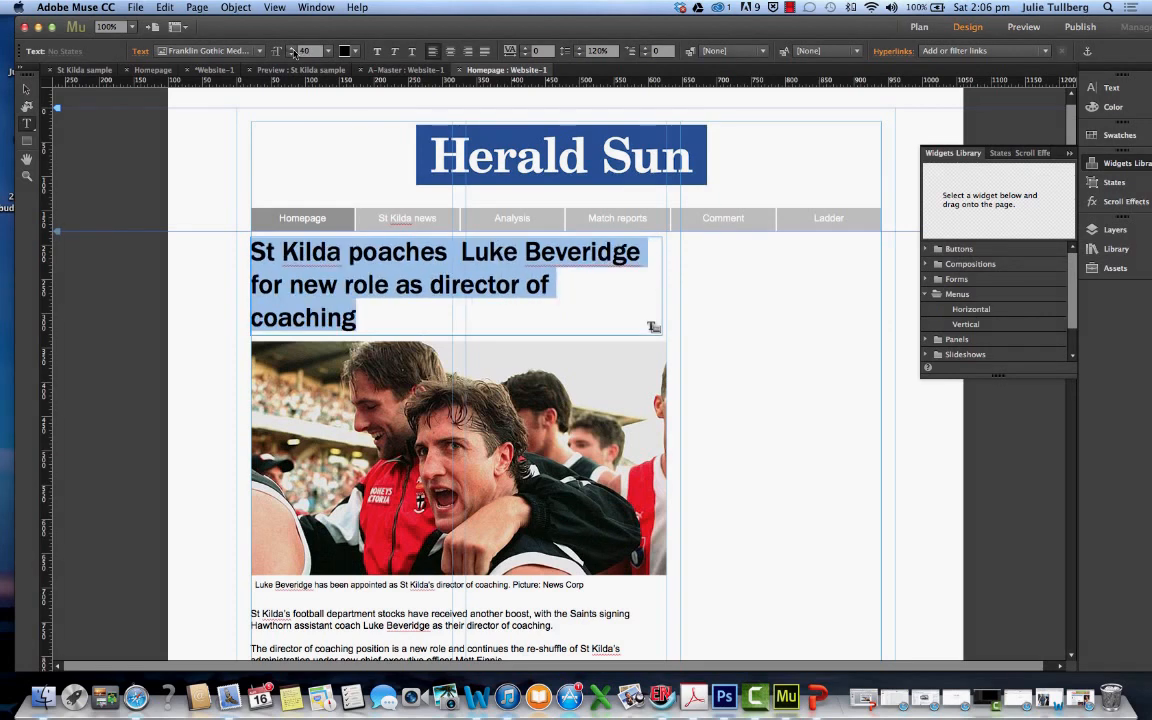
{"action": "left_click", "coordinate": [292, 54]}
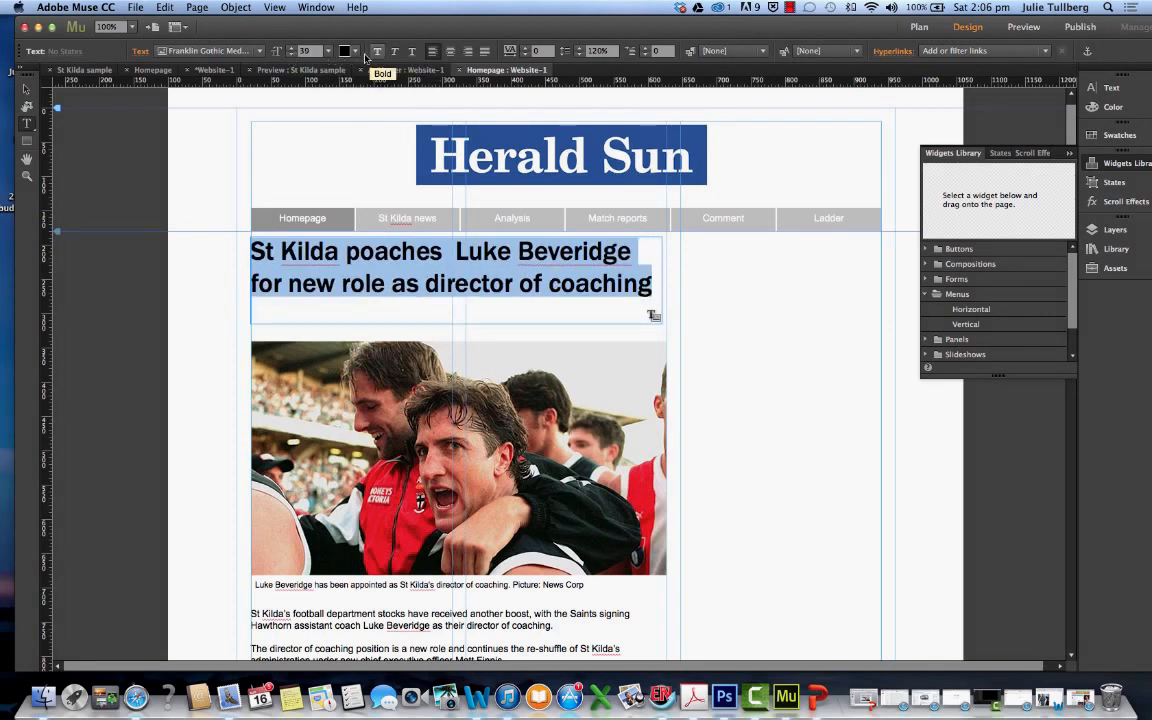
Shrink the headline text frame to about 600 by 94 so it fits the two lines of text
{"action": "left_click", "coordinate": [535, 280]}
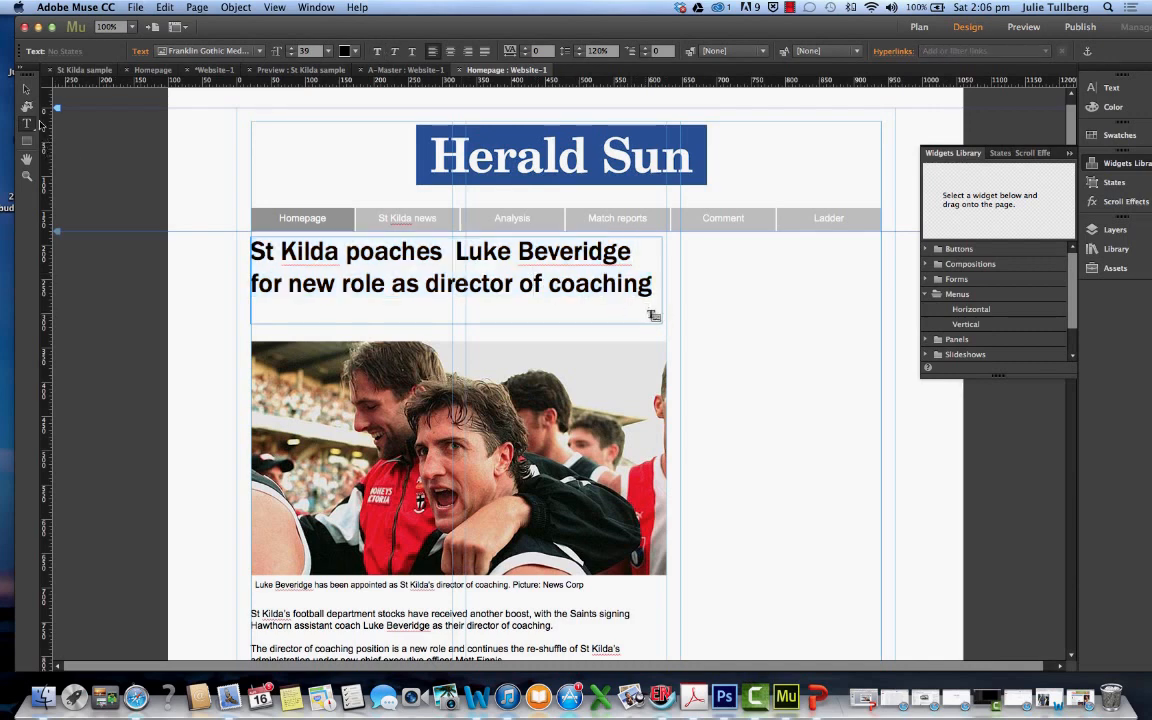
{"action": "key", "text": "Escape"}
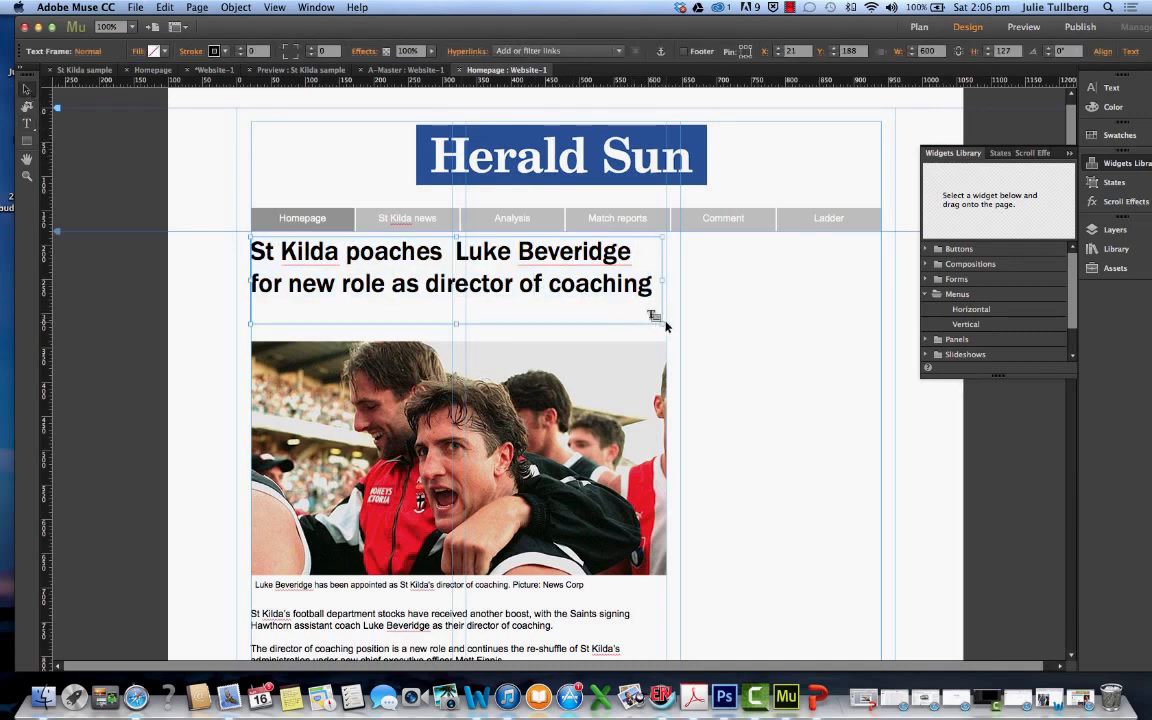
{"action": "left_click_drag", "start_coordinate": [660, 321], "coordinate": [662, 300]}
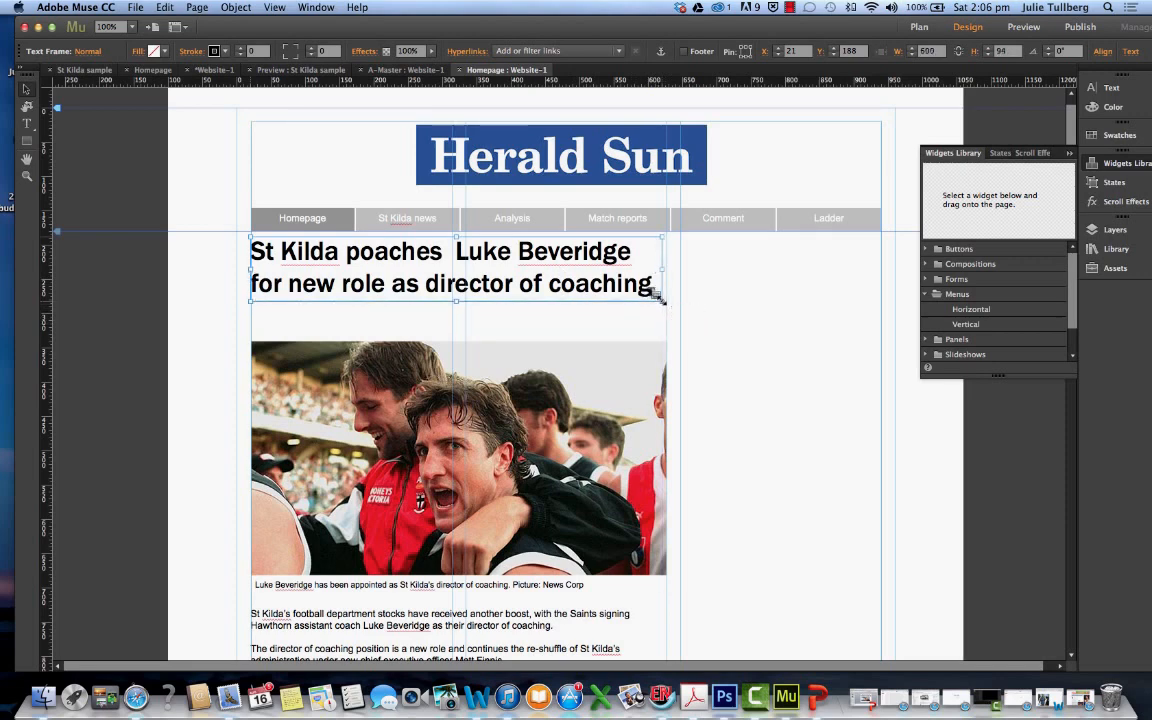
{"action": "left_click", "coordinate": [506, 340]}
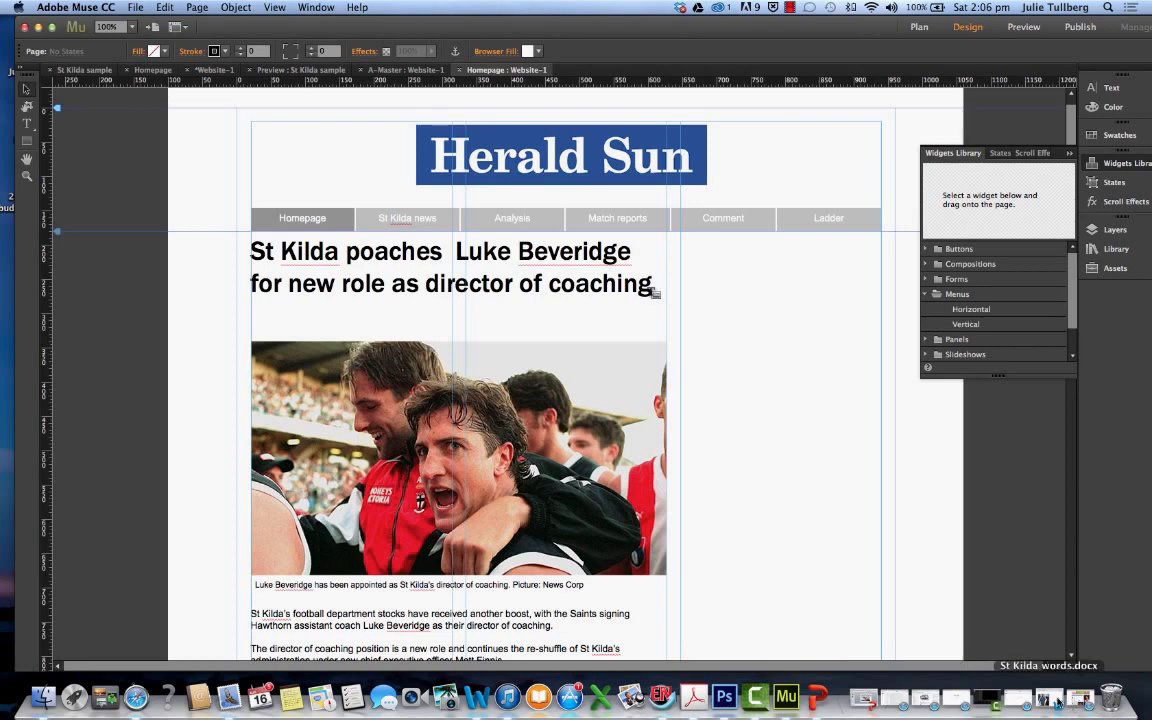
Check the St Kilda sample preview, then move the homepage photo down to about Y 357 and resize it to about 600 by 338
{"action": "left_click", "coordinate": [300, 70]}
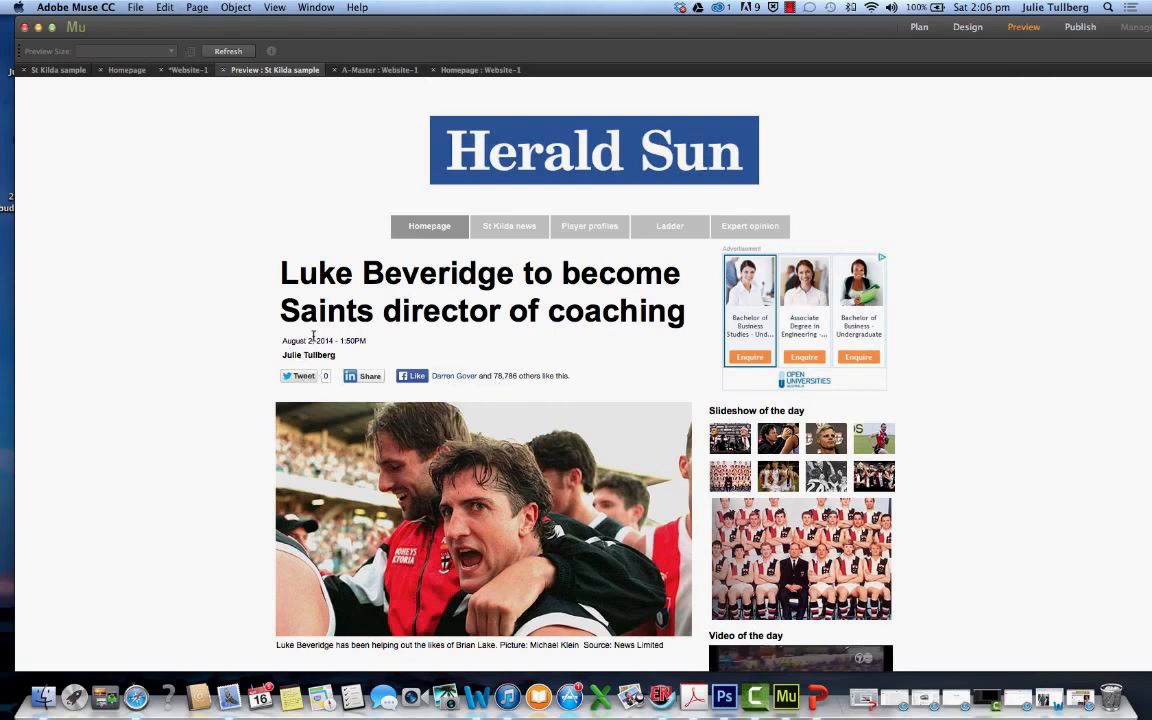
{"action": "left_click", "coordinate": [456, 71]}
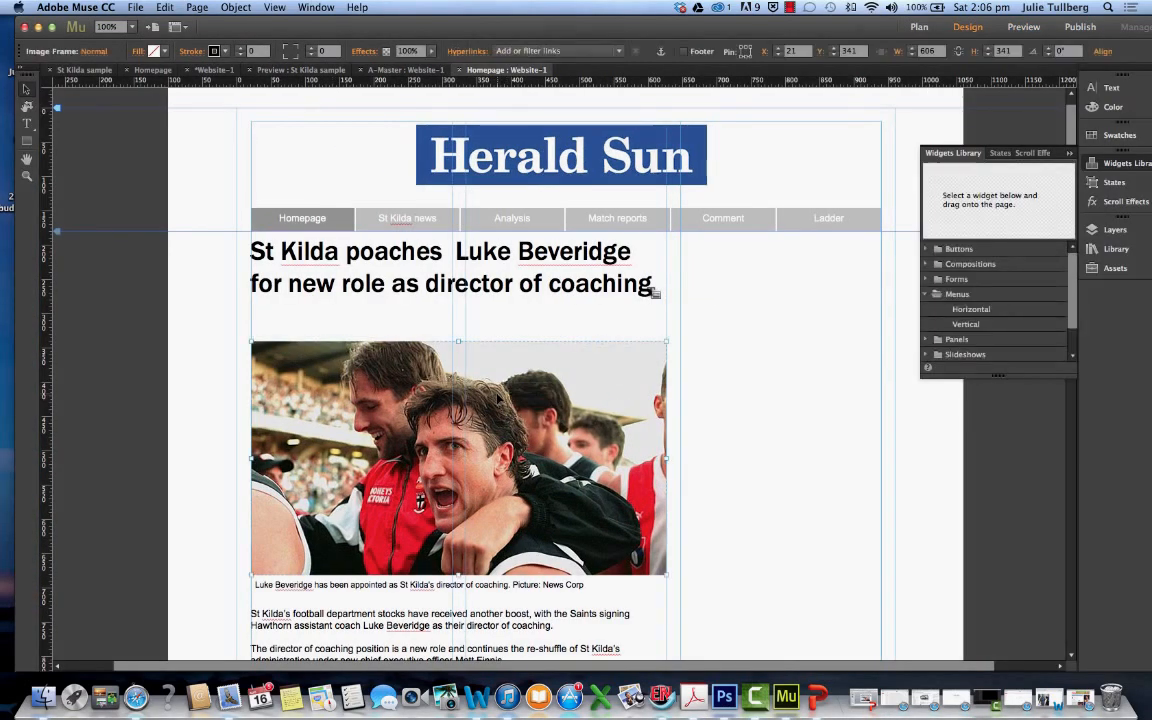
{"action": "mouse_move", "coordinate": [497, 398]}
{"action": "left_mouse_down"}
{"action": "mouse_move", "coordinate": [490, 414]}
{"action": "mouse_move", "coordinate": [495, 405]}
{"action": "left_mouse_up"}
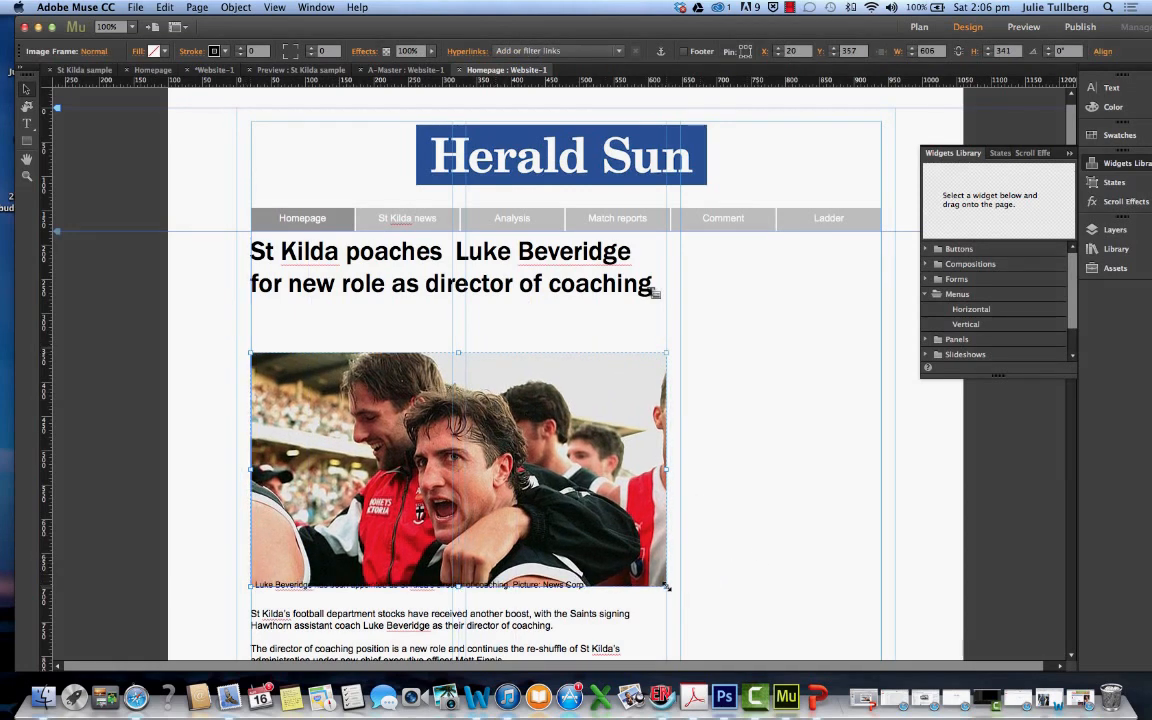
{"action": "left_click_drag", "start_coordinate": [667, 587], "coordinate": [662, 584]}
Move the caption frame below the photo to about Y 704 and the article text frame to about Y 749
{"action": "scroll", "coordinate": [680, 601], "scroll_direction": "down", "scroll_amount": 5}
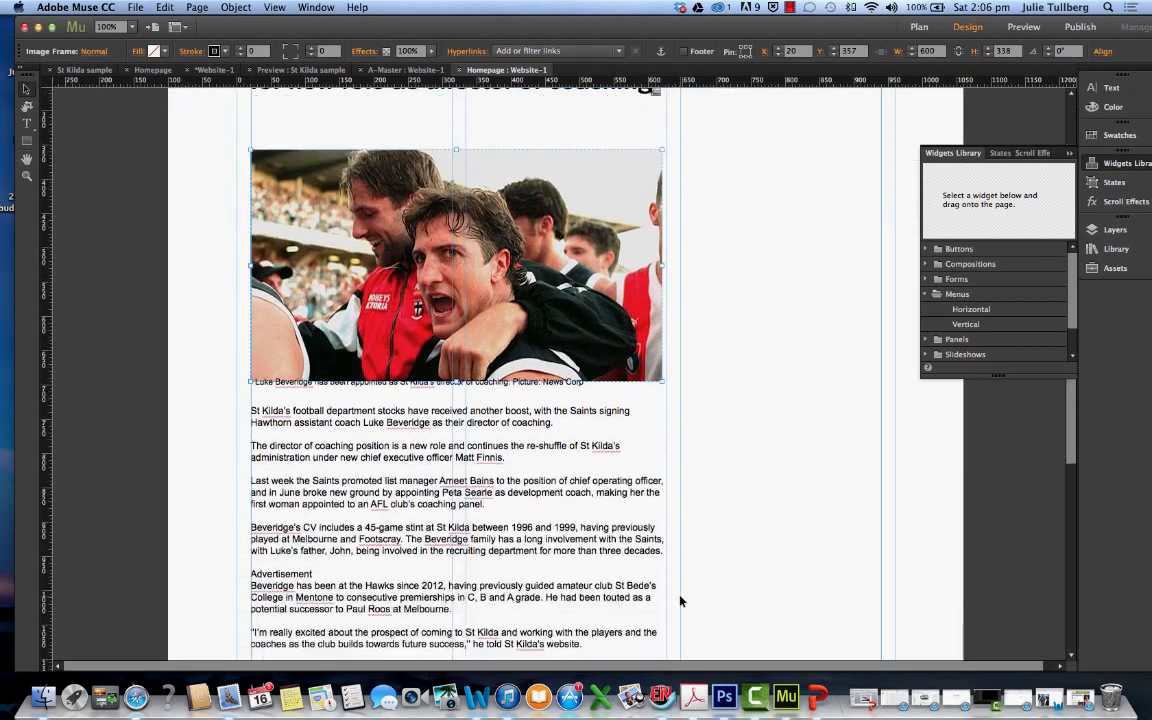
{"action": "left_click_drag", "start_coordinate": [492, 384], "coordinate": [491, 396]}
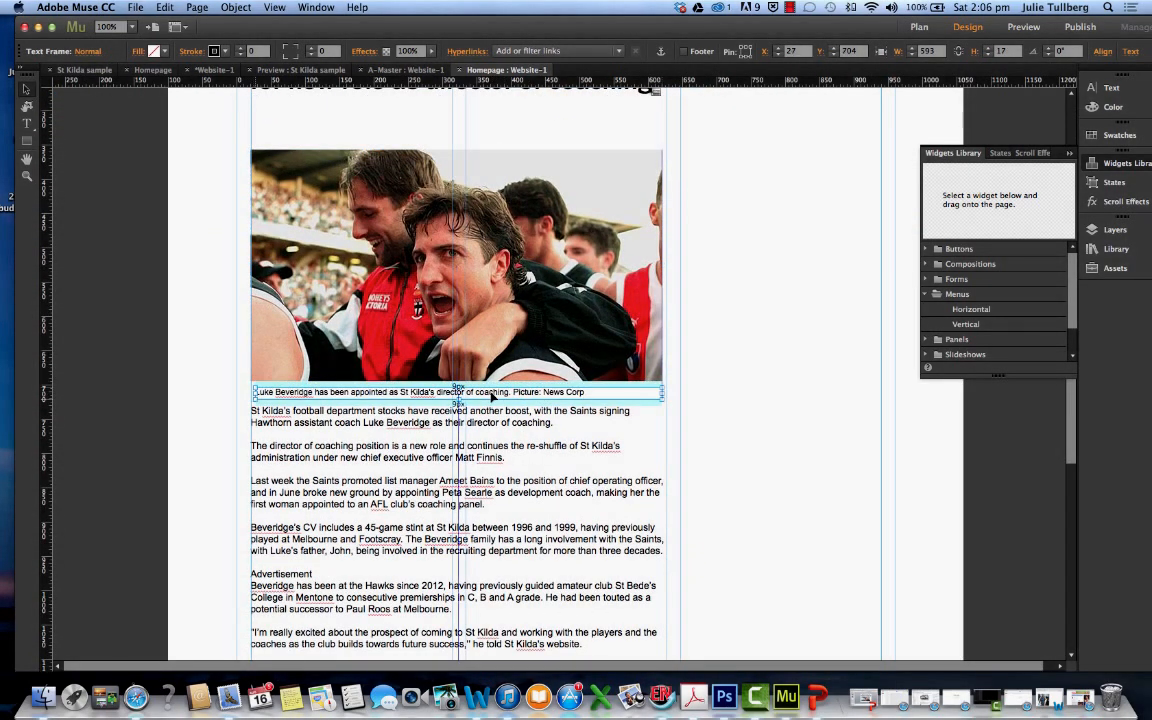
{"action": "left_click", "coordinate": [298, 432]}
{"action": "left_click_drag", "start_coordinate": [298, 432], "coordinate": [298, 438]}
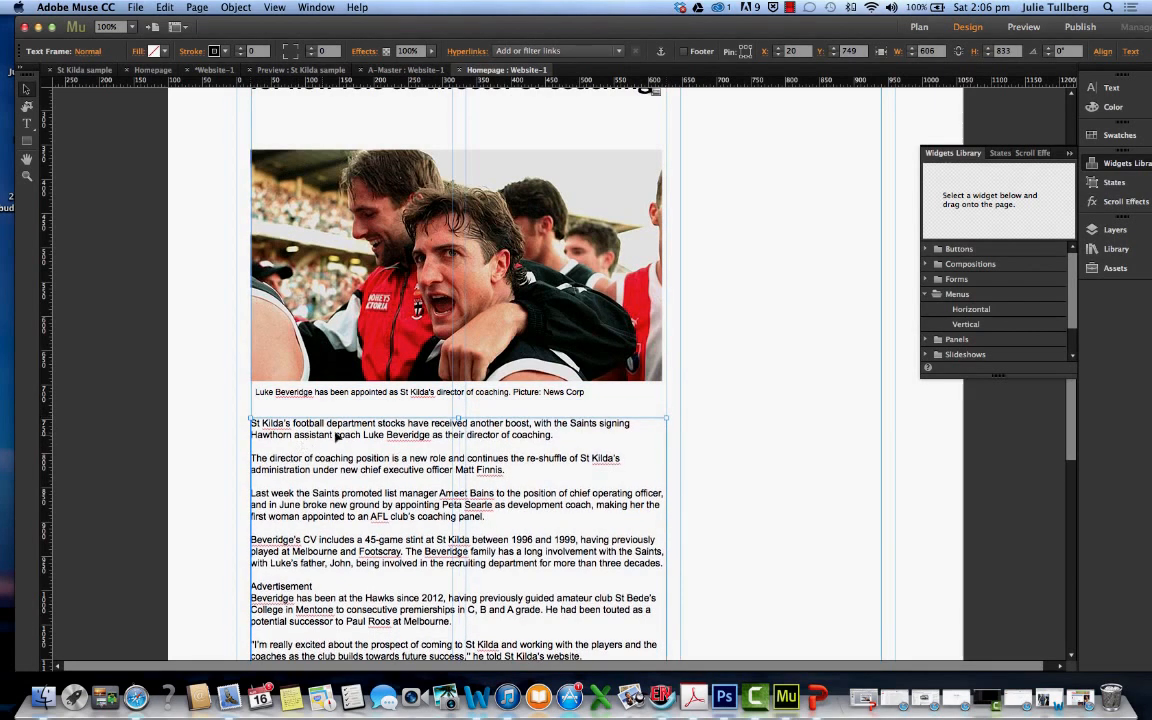
Make the article's opening paragraph bold
{"action": "left_click", "coordinate": [27, 123]}
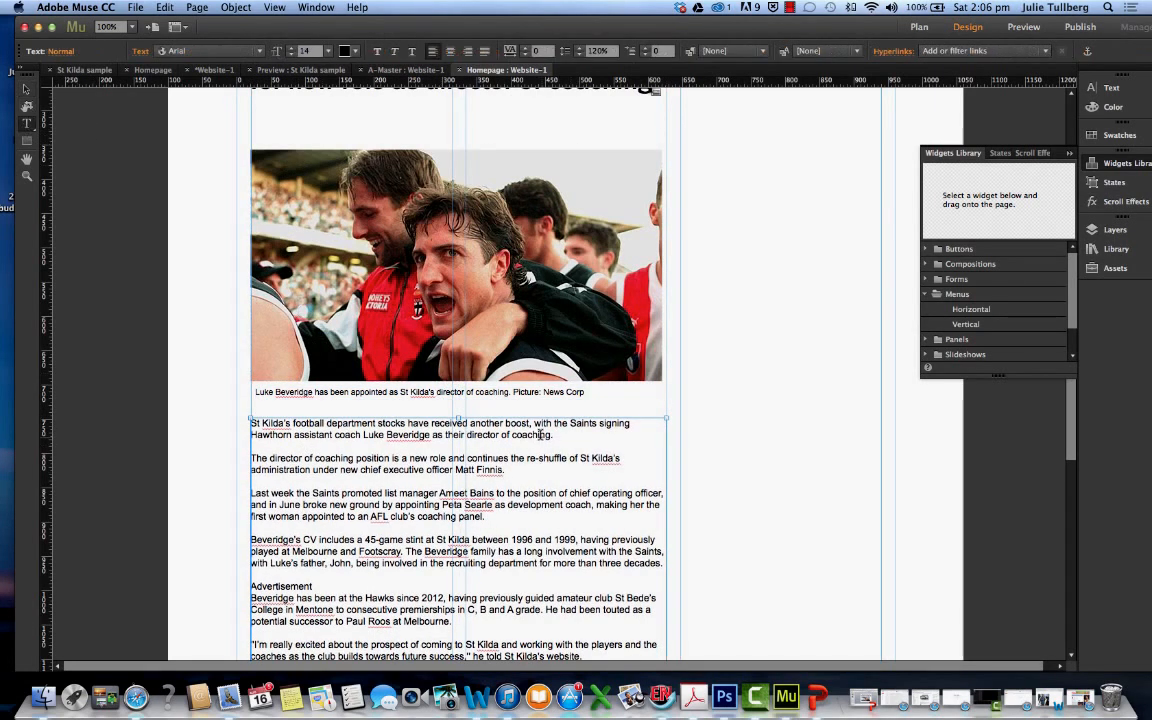
{"action": "left_click_drag", "start_coordinate": [552, 435], "coordinate": [253, 421]}
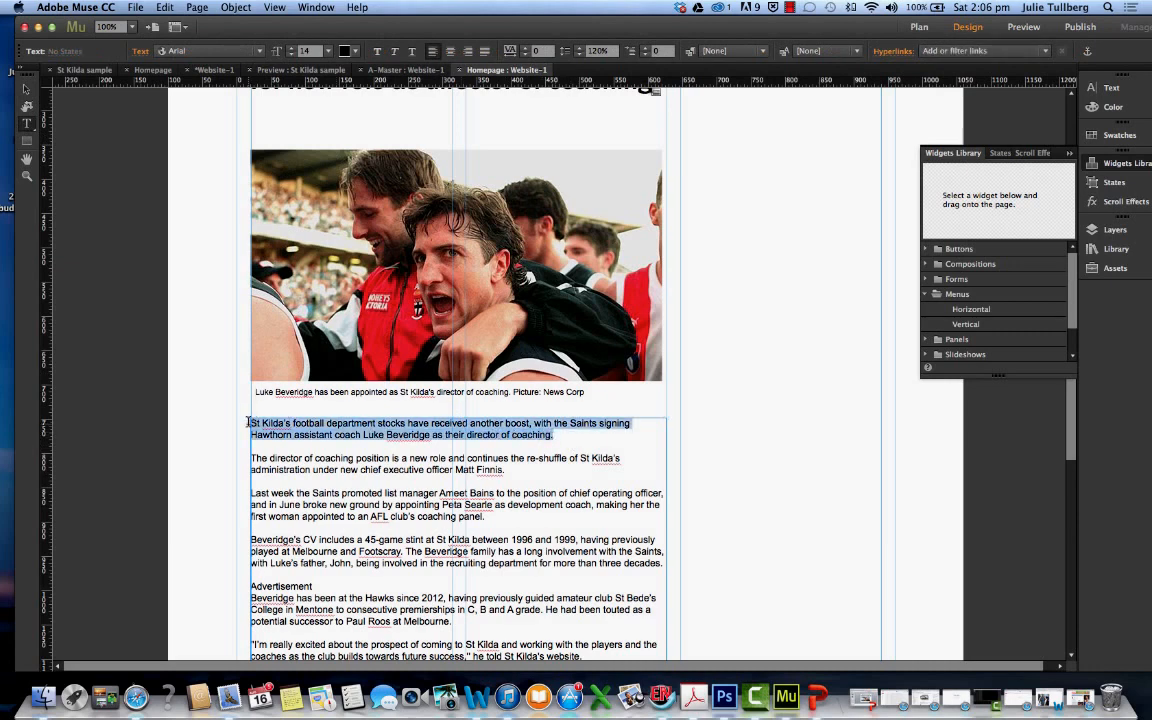
{"action": "left_click", "coordinate": [377, 51]}
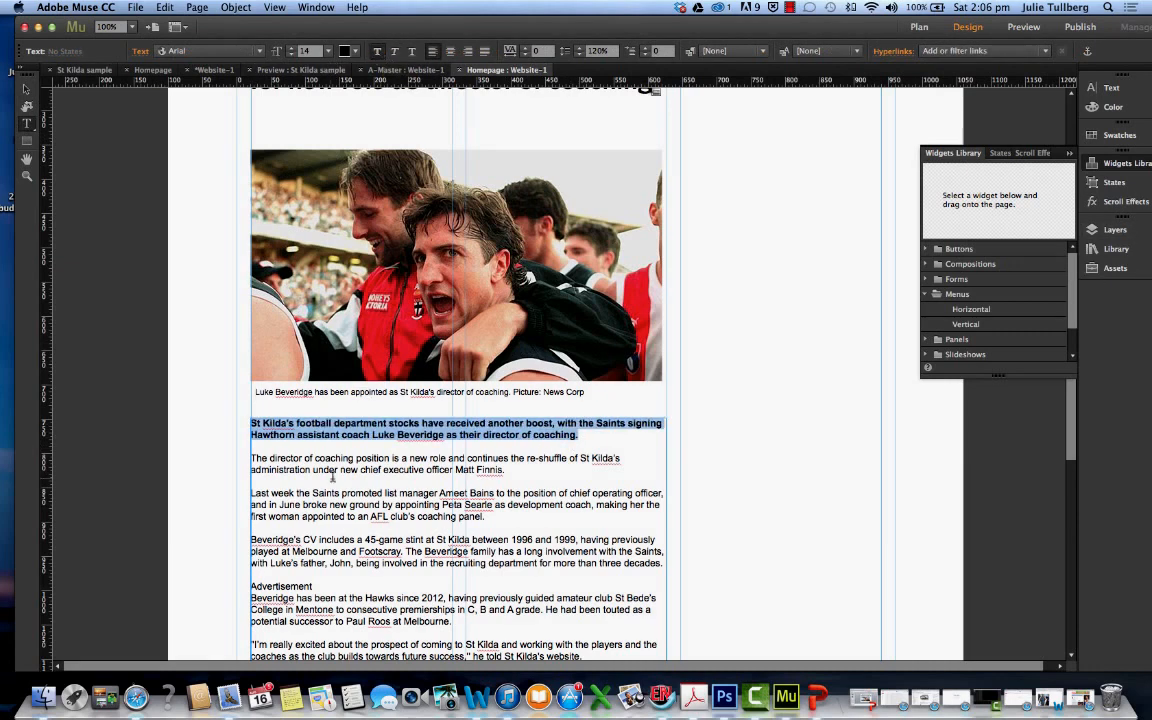
Replace "St Kilda's" at the start of the article's opening paragraph with "ST KILDA'S" in capitals
{"action": "scroll", "coordinate": [292, 452], "scroll_direction": "down", "scroll_amount": 1}
{"action": "double_click", "coordinate": [291, 387]}
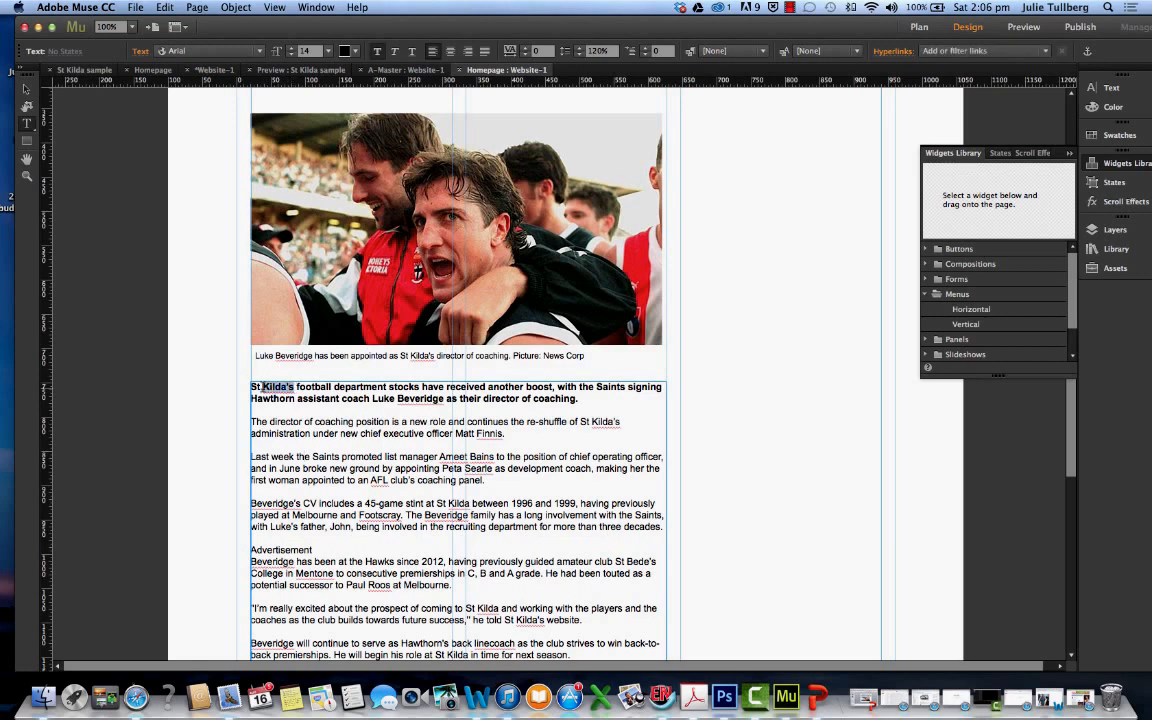
{"action": "type", "text": "ST"}
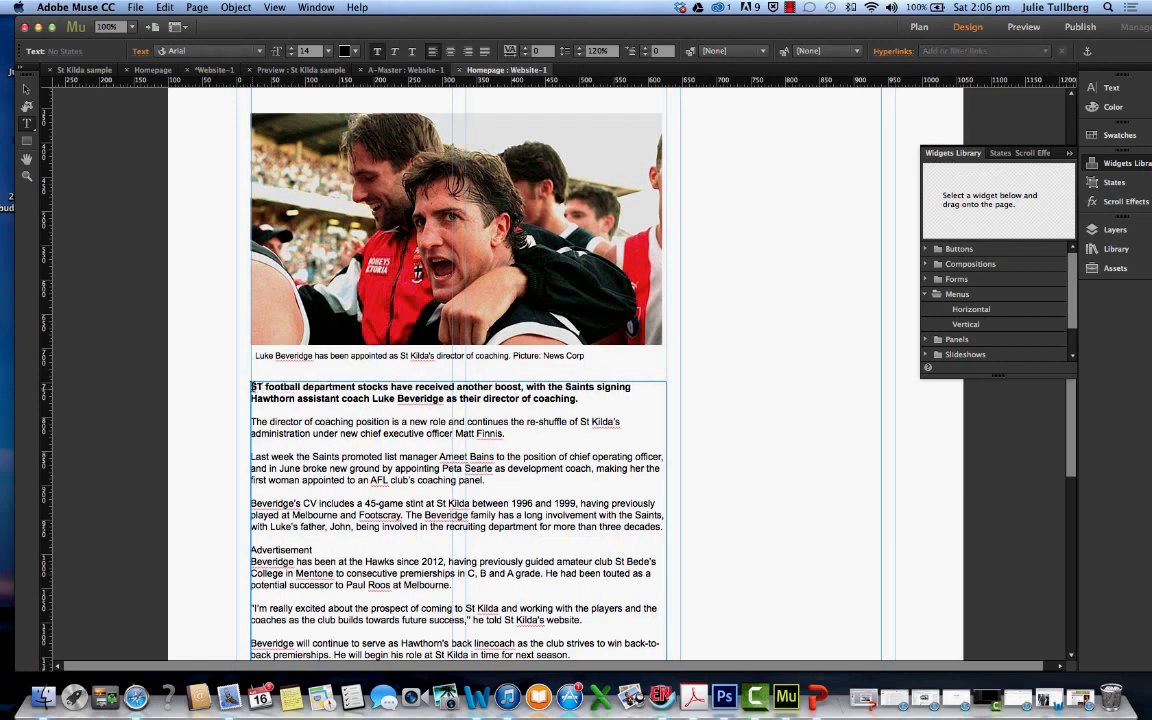
{"action": "type", "text": " KILDA"}
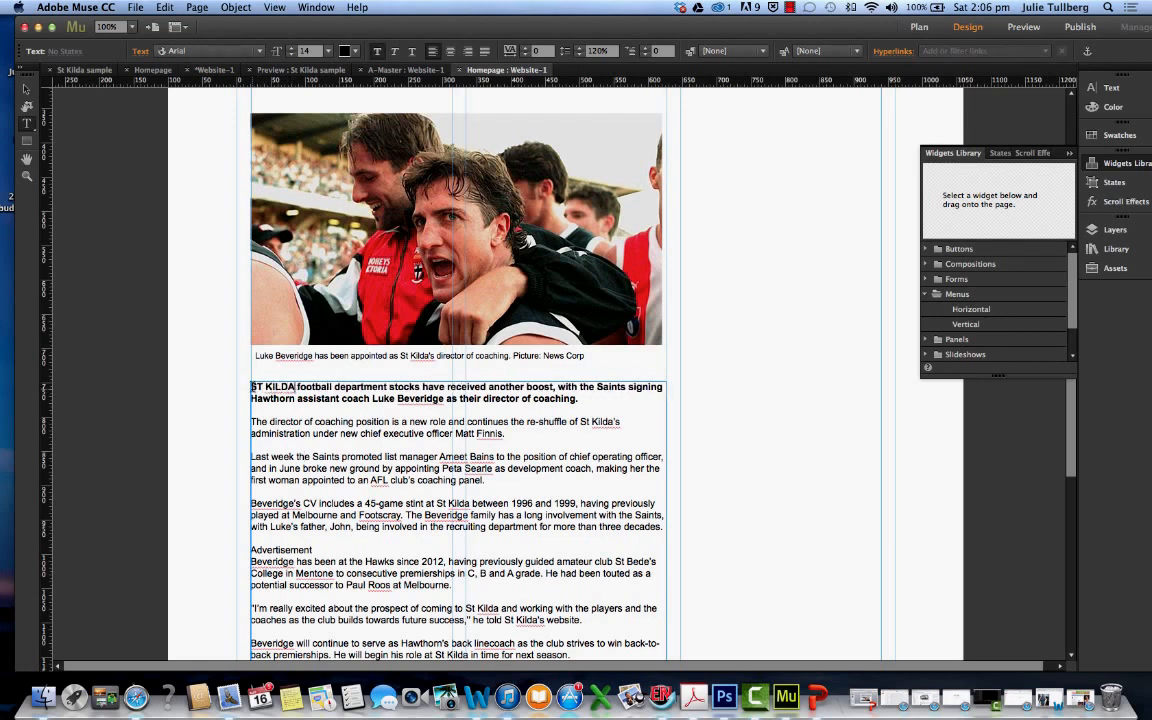
{"action": "type", "text": "'S"}
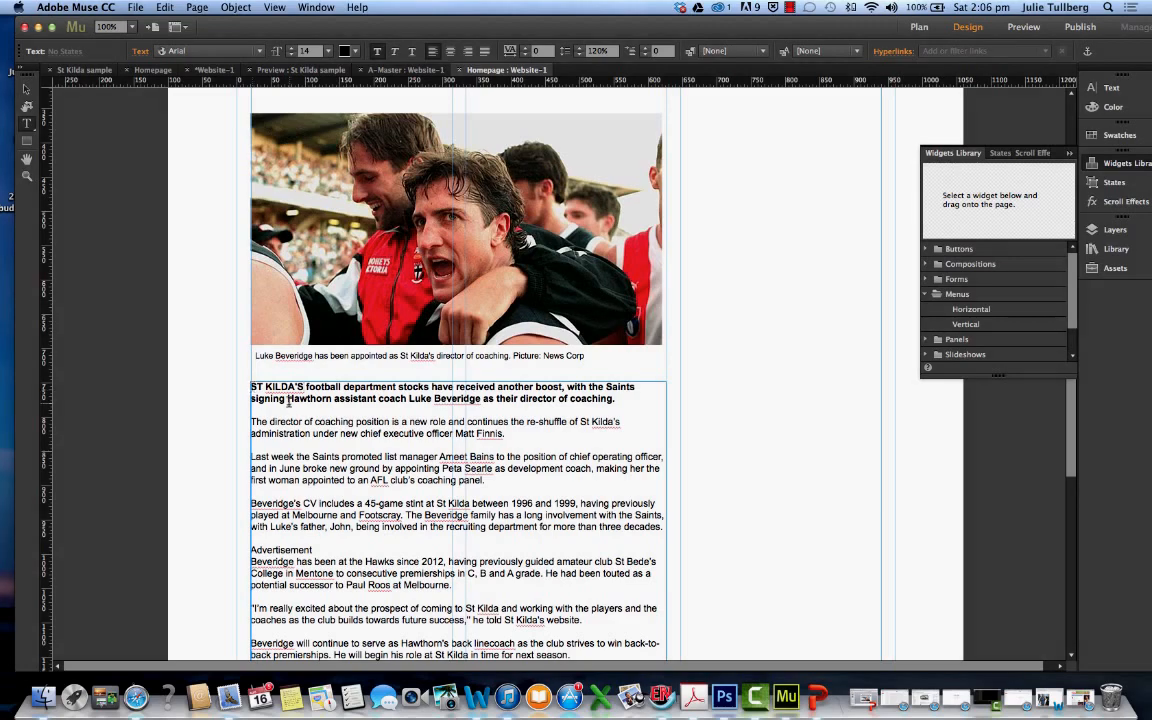
Try the Geneva font on the lead story headline
{"action": "scroll", "coordinate": [700, 435], "scroll_direction": "up", "scroll_amount": 5}
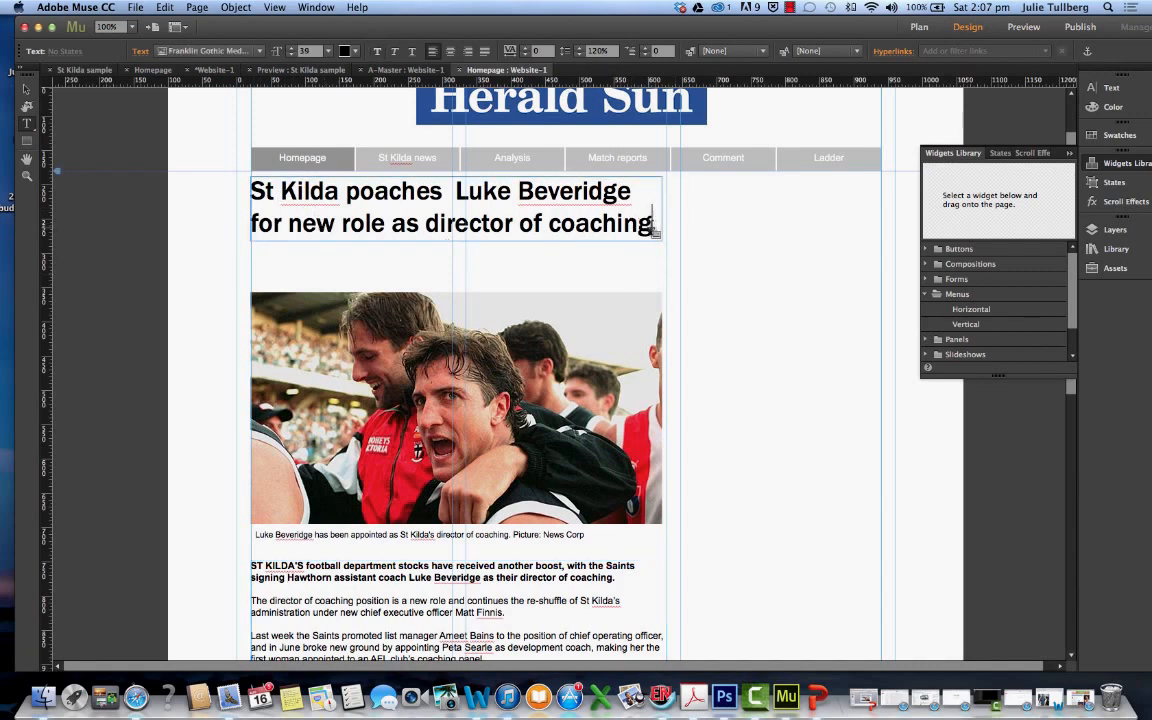
{"action": "triple_click", "coordinate": [655, 228]}
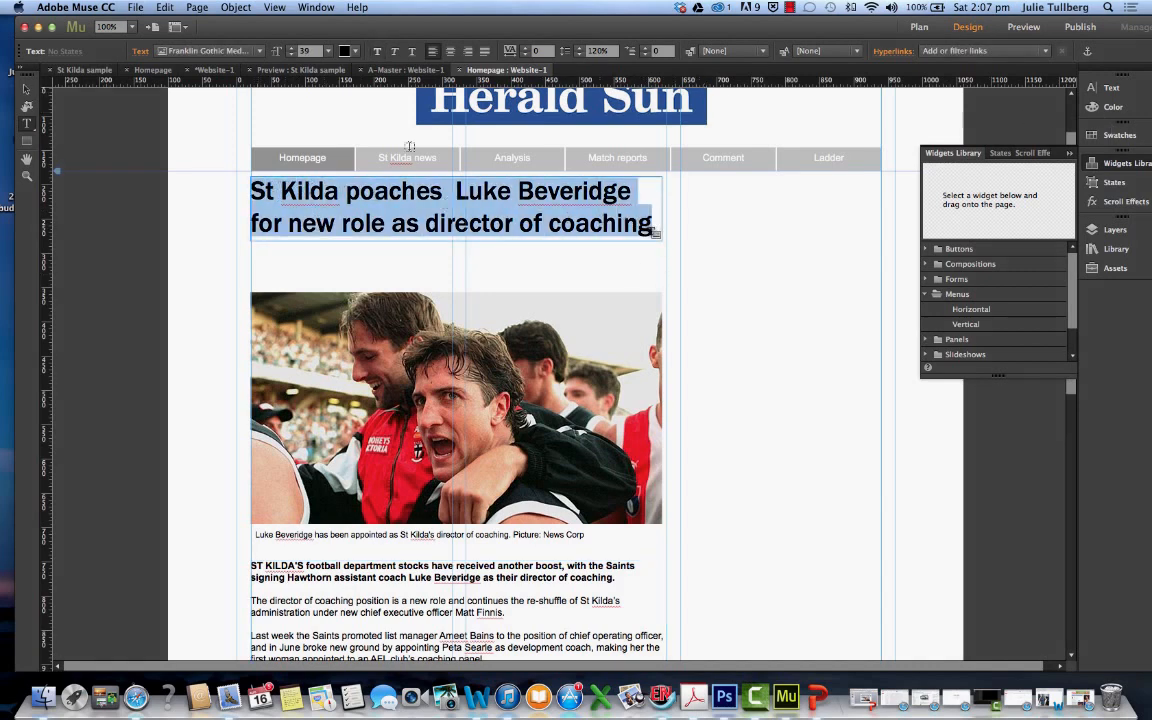
{"action": "left_click", "coordinate": [768, 213]}
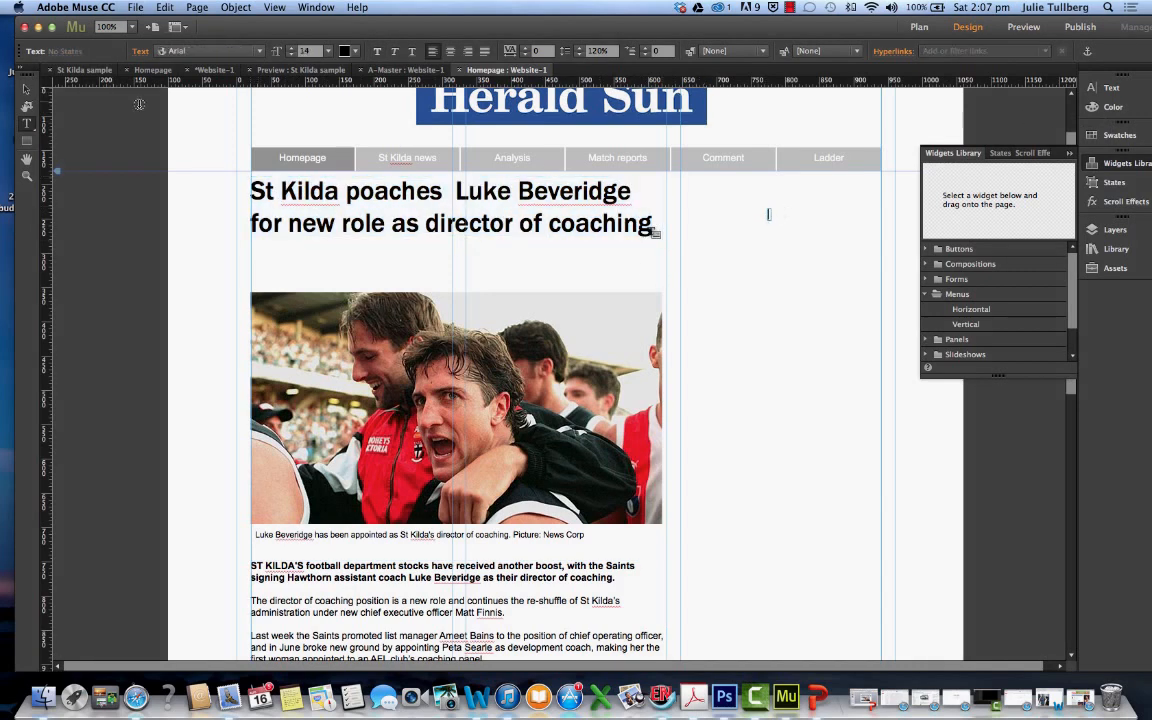
{"action": "left_click", "coordinate": [256, 52]}
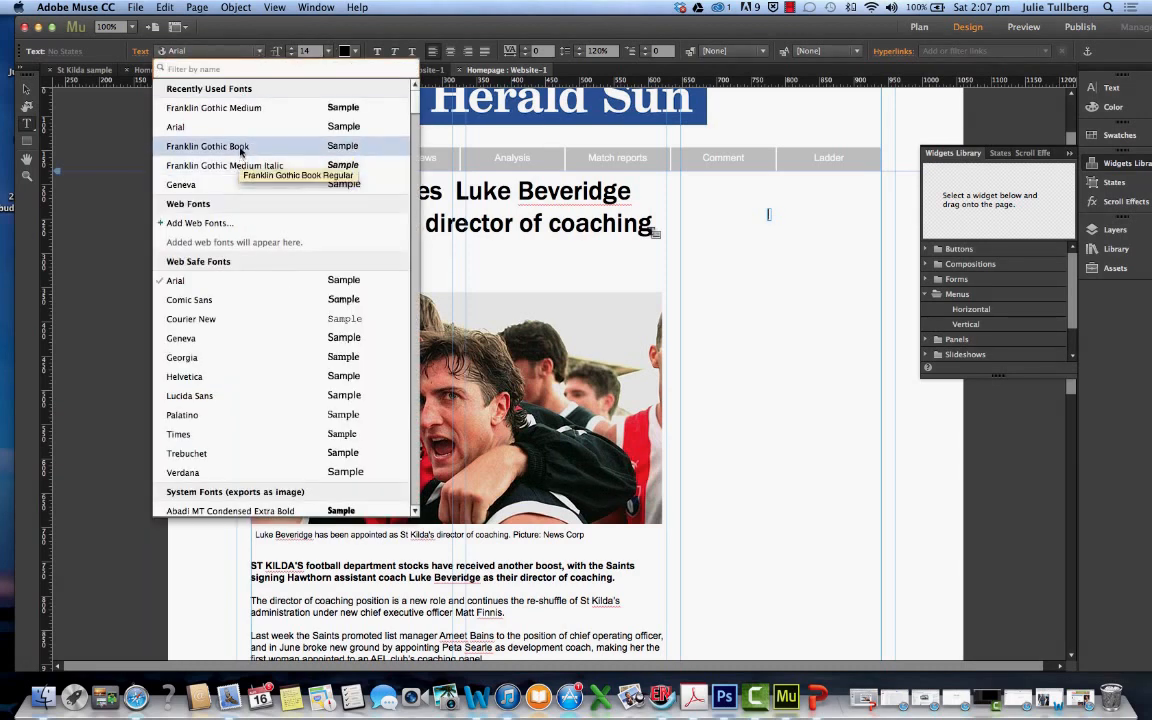
{"action": "left_click", "coordinate": [241, 189]}
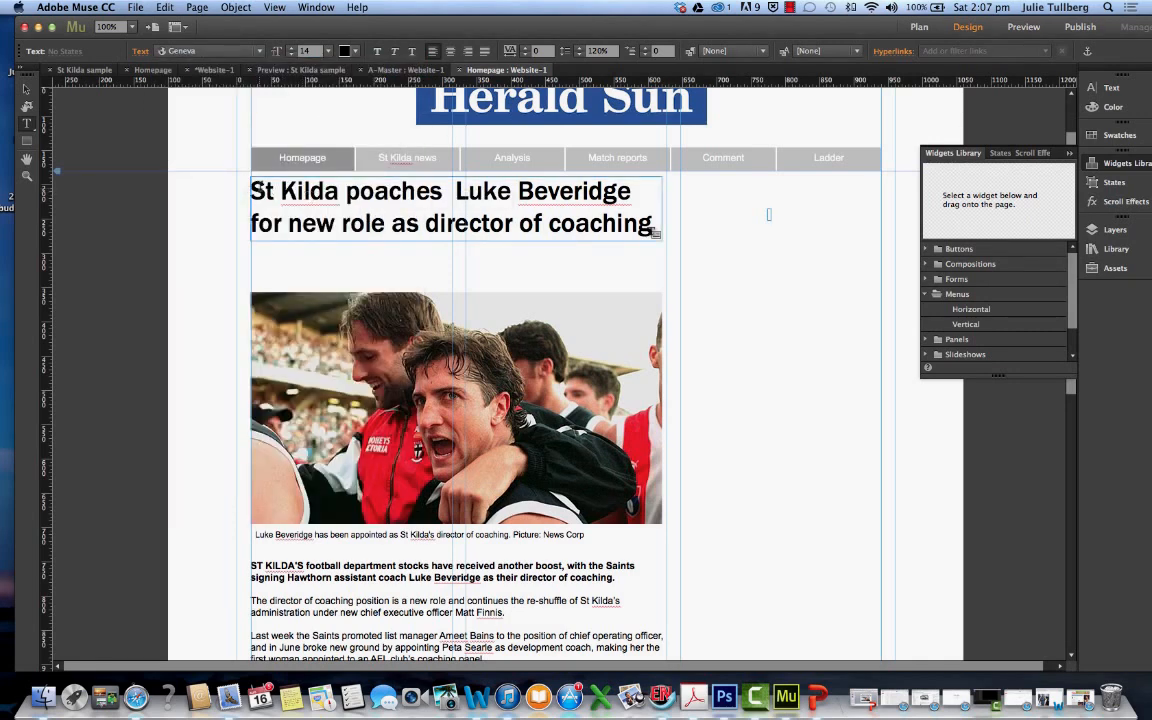
{"action": "left_click_drag", "start_coordinate": [250, 188], "coordinate": [656, 223]}
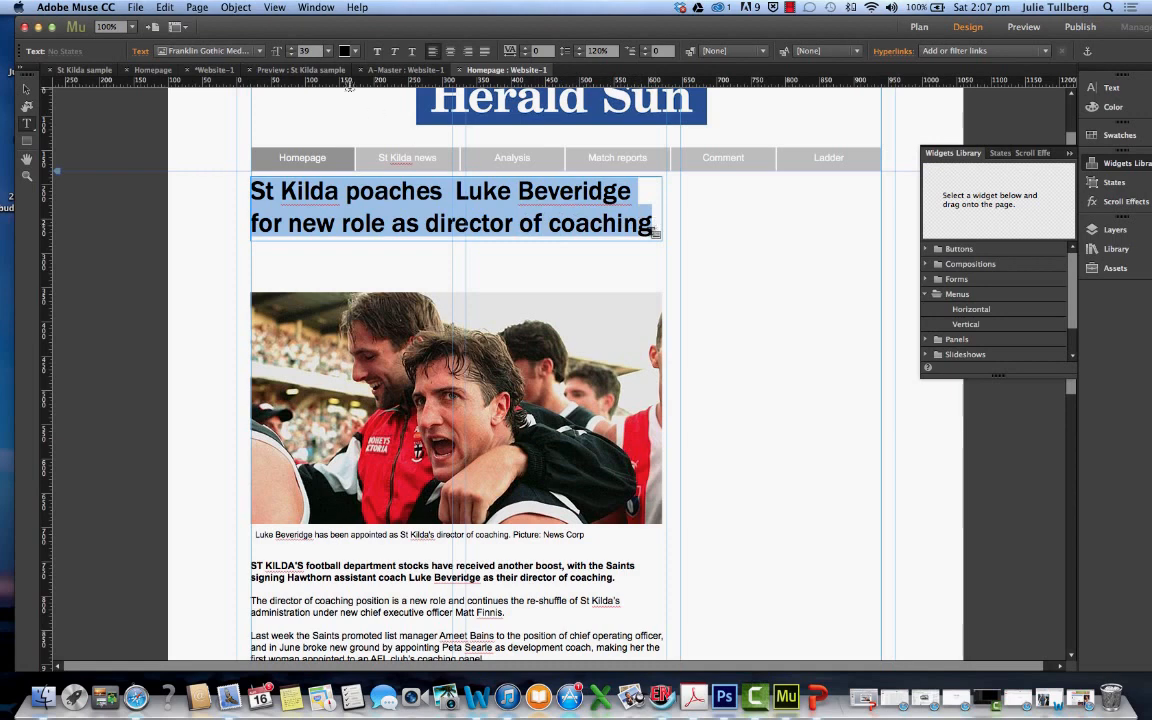
{"action": "left_click", "coordinate": [259, 51]}
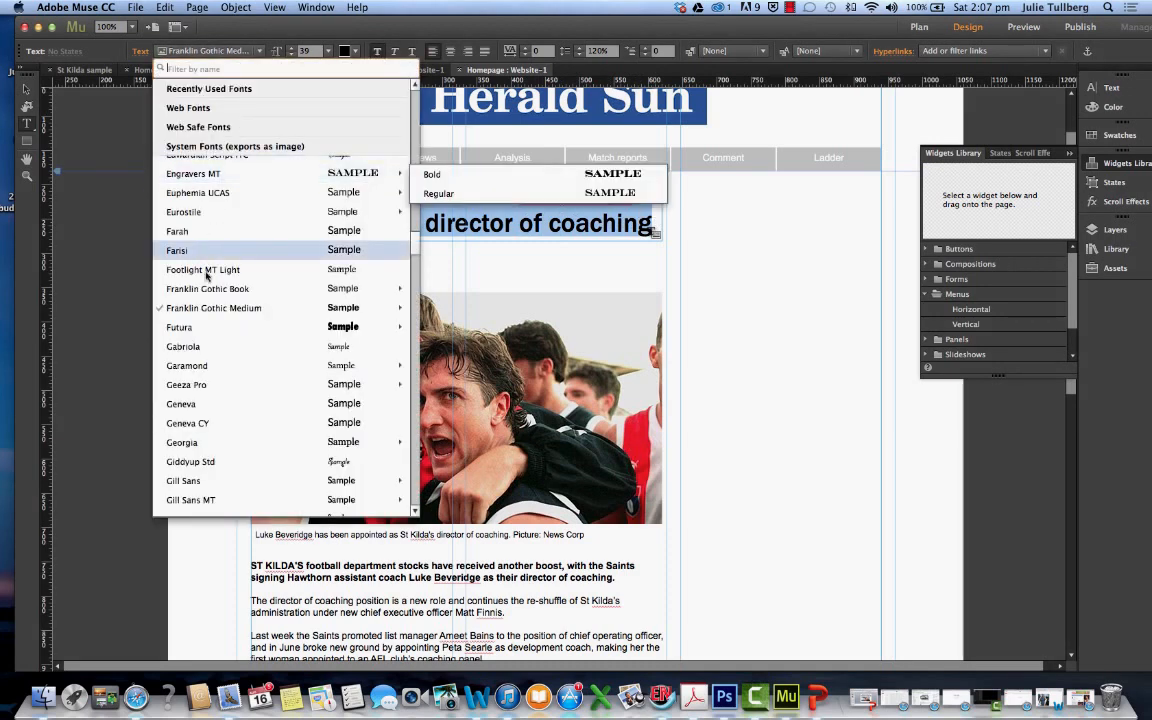
{"action": "mouse_move", "coordinate": [208, 292]}
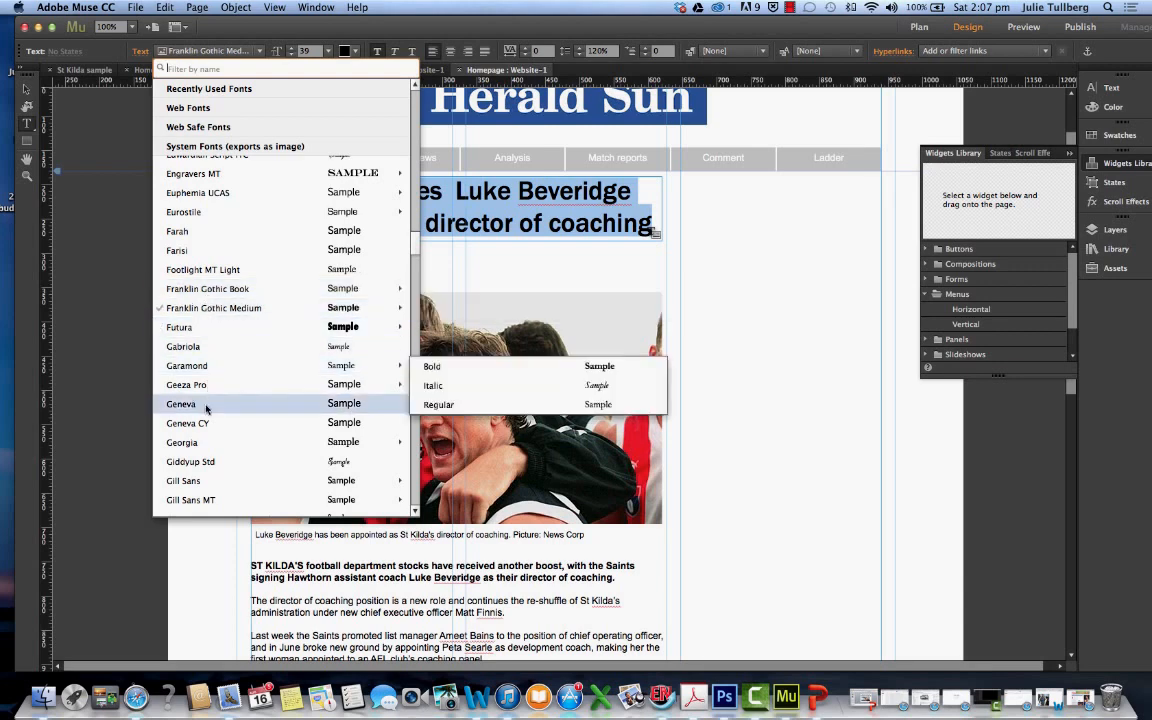
{"action": "left_click", "coordinate": [206, 404]}
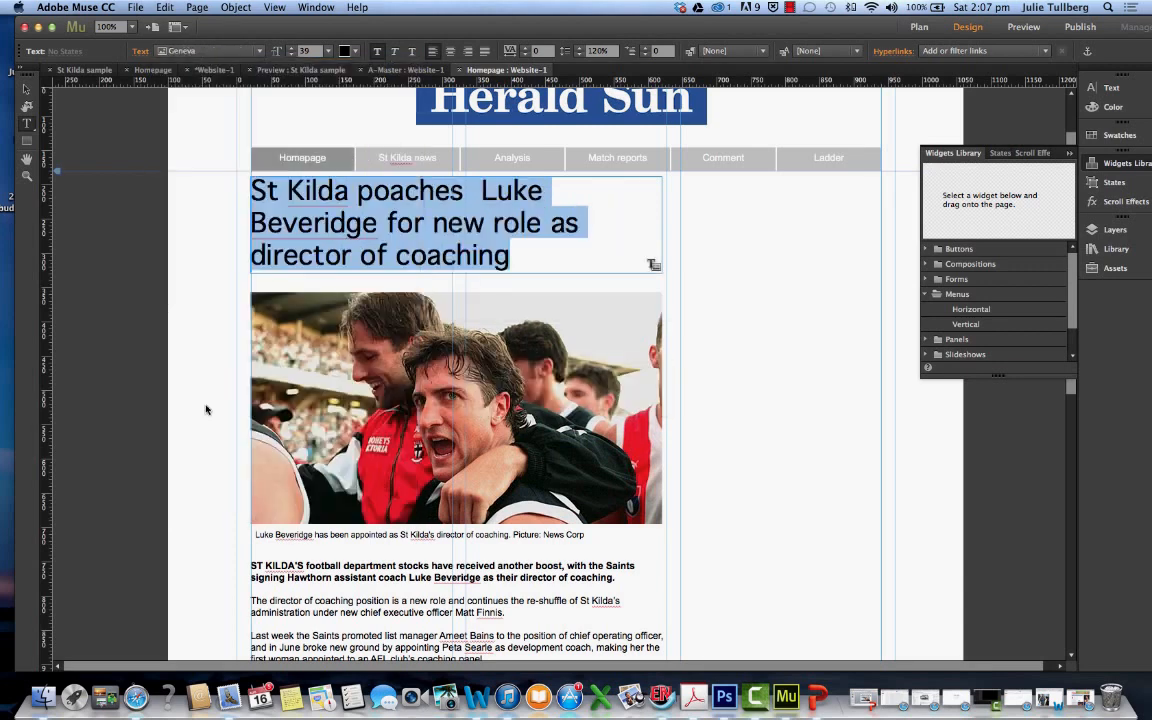
Try the Hiragino Kaku Gothic StdN W8 font on the headline
{"action": "left_click", "coordinate": [261, 55]}
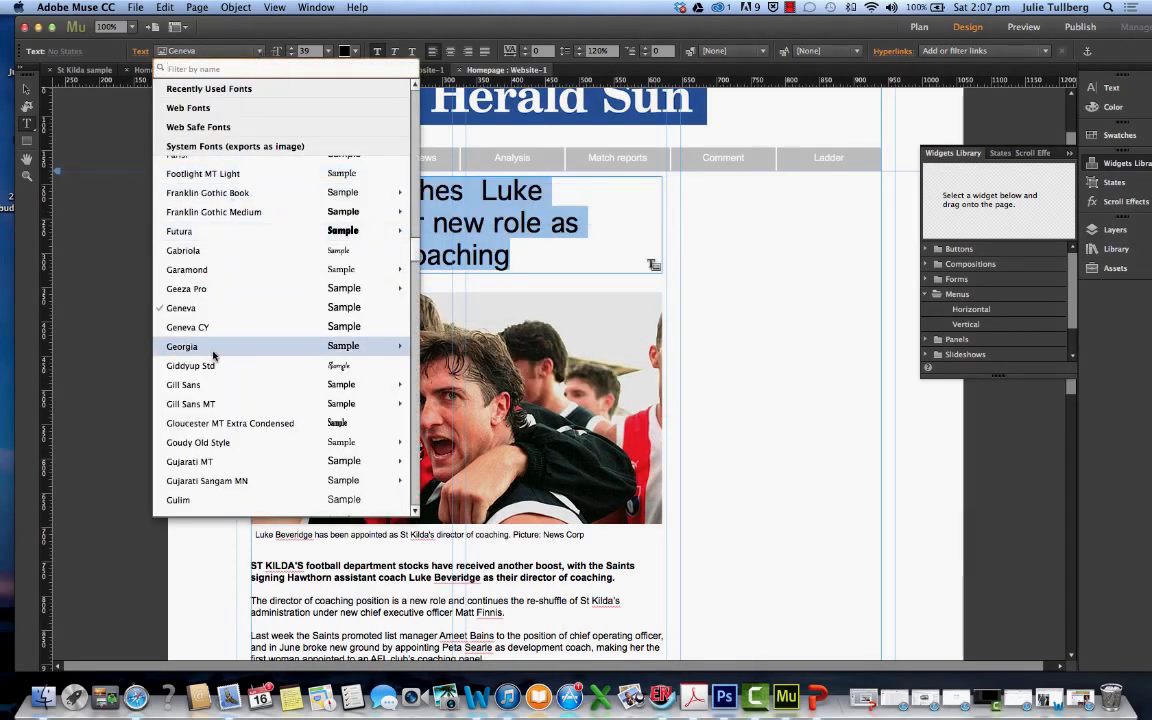
{"action": "scroll", "coordinate": [206, 352], "scroll_direction": "down", "scroll_amount": 5}
{"action": "mouse_move", "coordinate": [213, 355]}
{"action": "scroll", "coordinate": [213, 354], "scroll_direction": "down", "scroll_amount": 10}
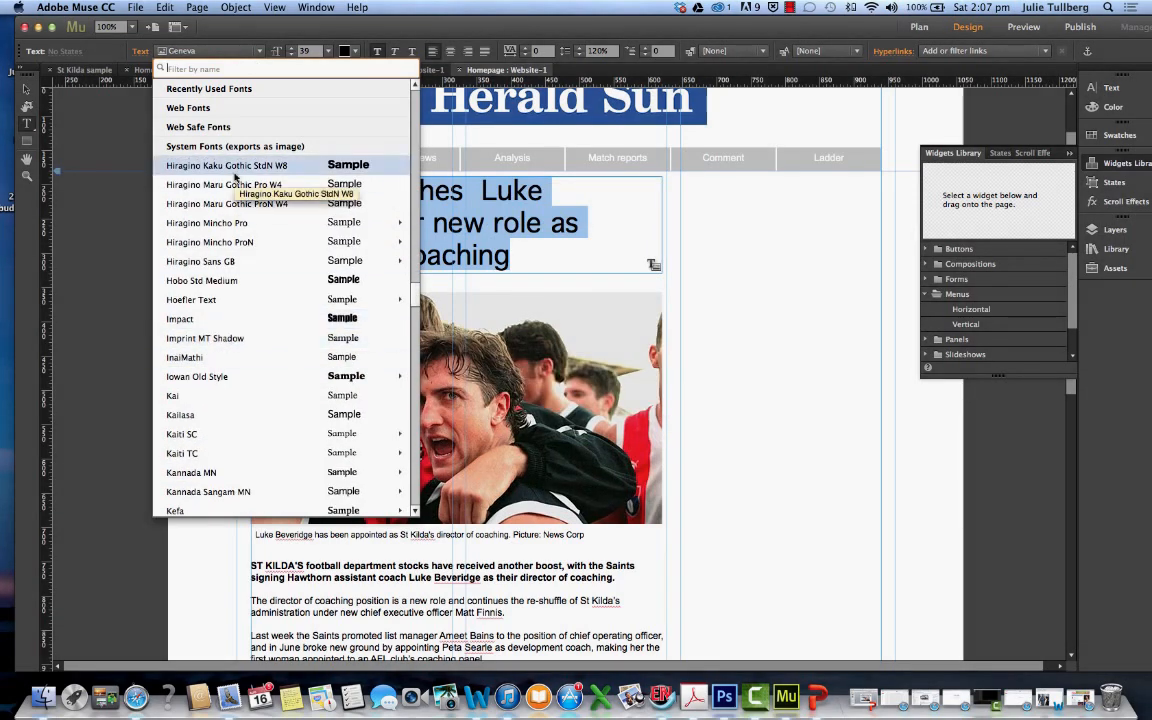
{"action": "left_click", "coordinate": [216, 160]}
{"action": "left_click", "coordinate": [515, 225]}
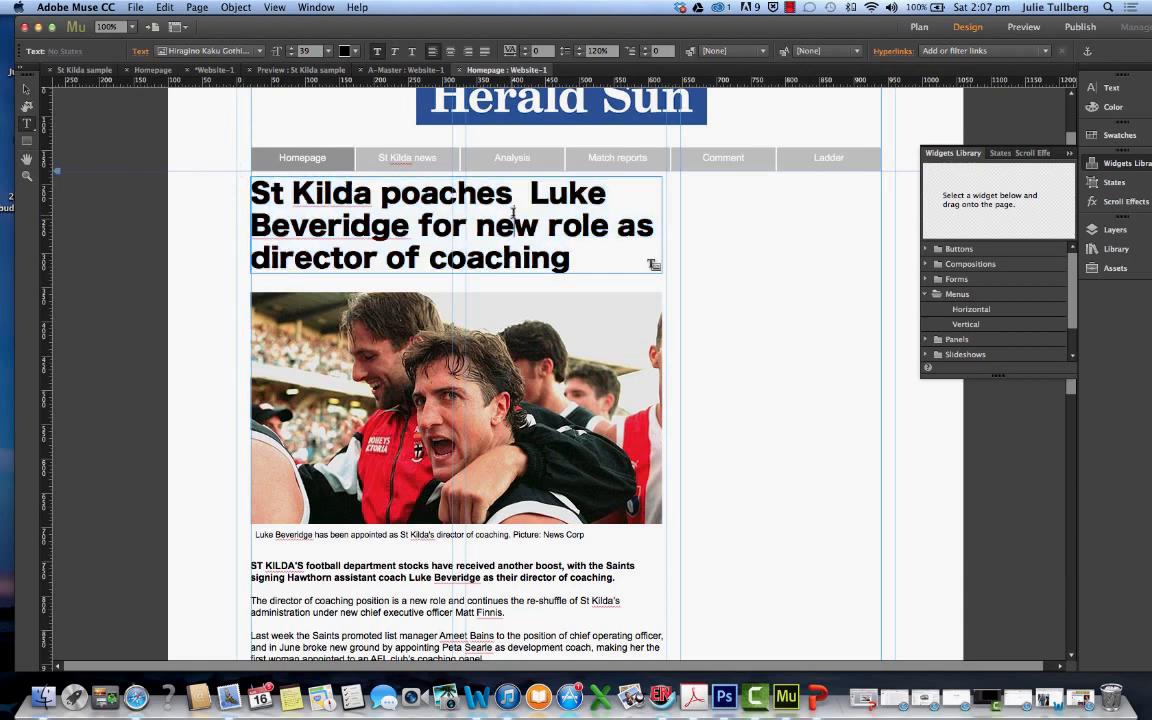
Set the whole headline in the web safe font Arial with bold style
{"action": "left_click_drag", "start_coordinate": [570, 262], "coordinate": [248, 192]}
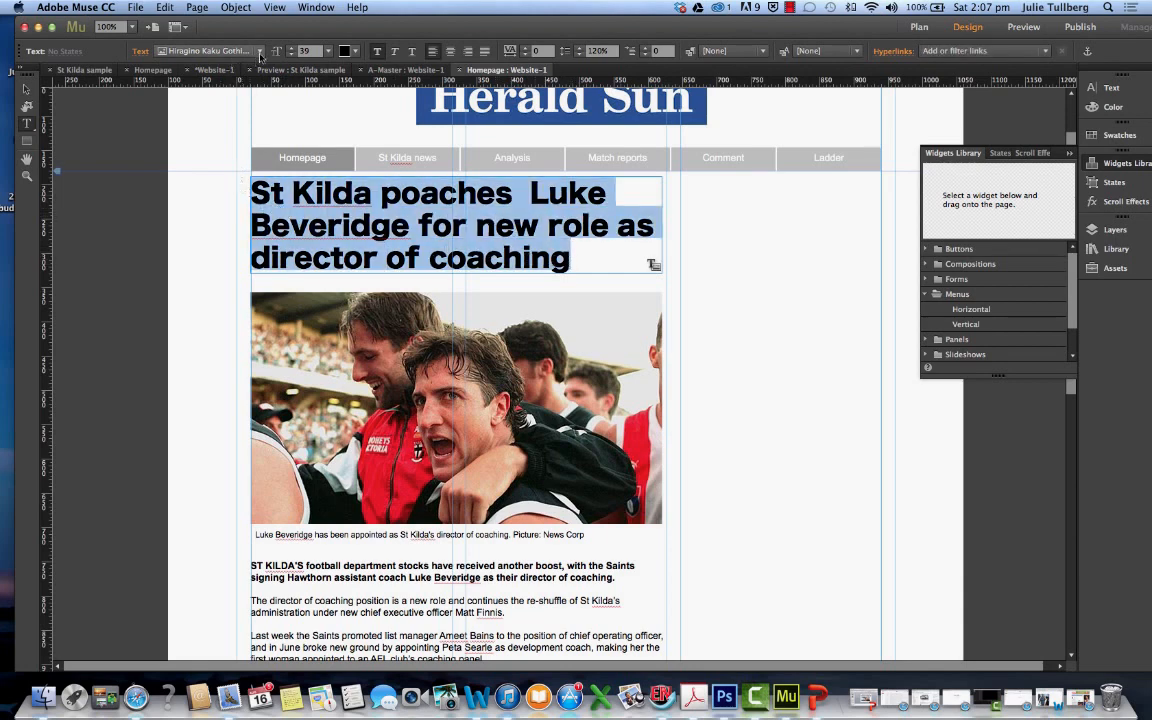
{"action": "left_click", "coordinate": [215, 51]}
{"action": "mouse_move", "coordinate": [253, 268]}
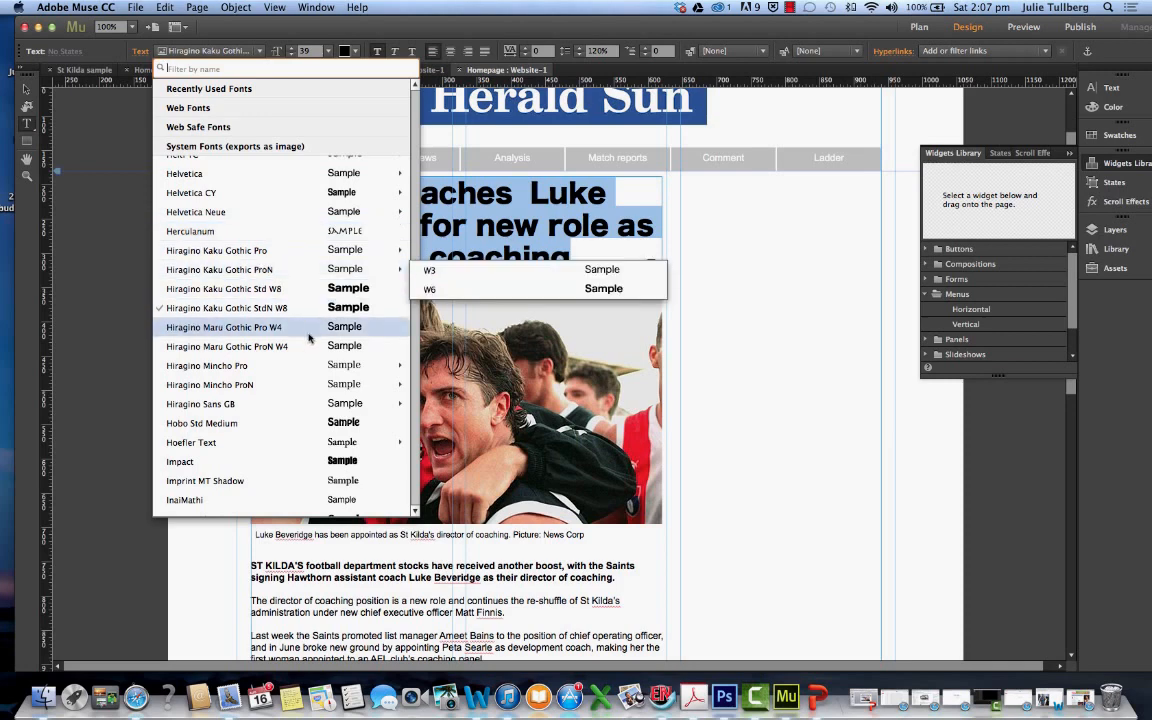
{"action": "scroll", "coordinate": [309, 336], "scroll_direction": "down", "scroll_amount": 12}
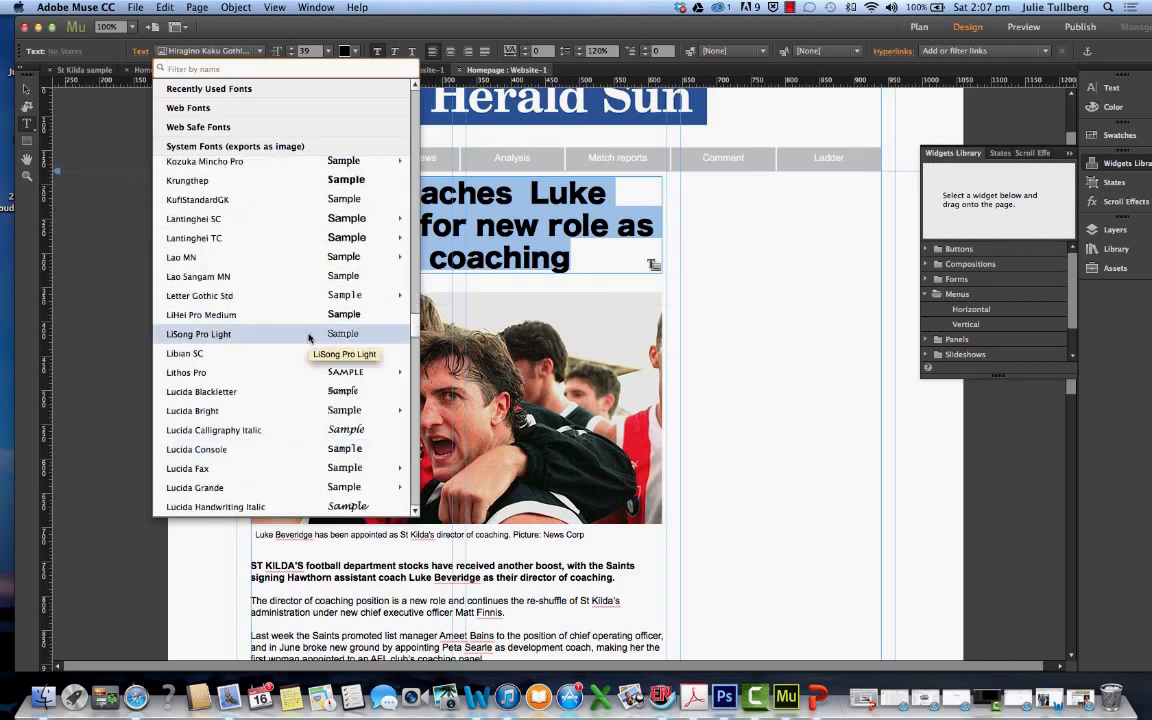
{"action": "scroll", "coordinate": [309, 338], "scroll_direction": "up", "scroll_amount": 1}
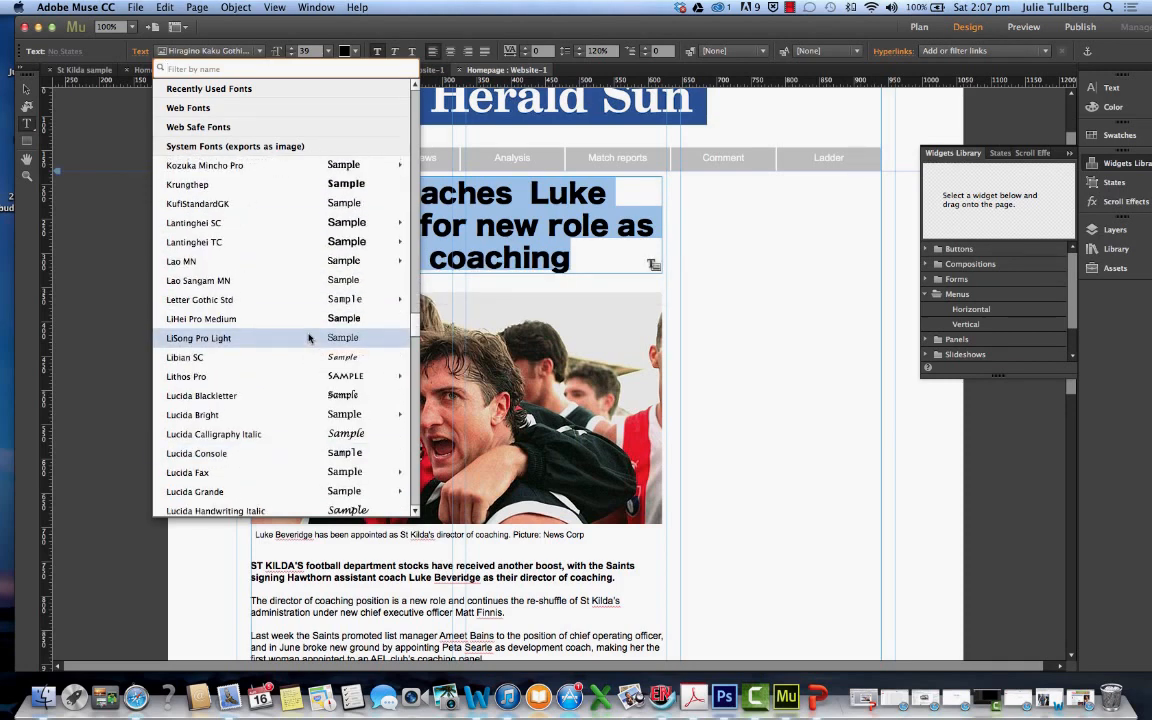
{"action": "scroll", "coordinate": [309, 336], "scroll_direction": "up", "scroll_amount": 20}
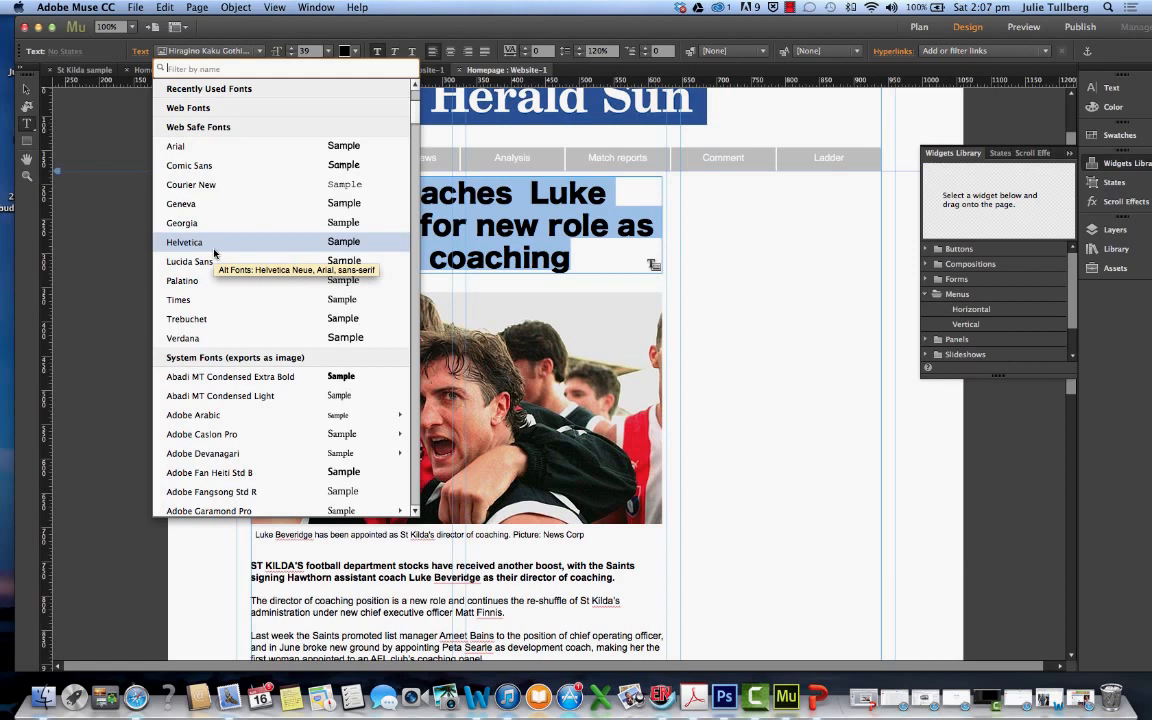
{"action": "left_click", "coordinate": [177, 146]}
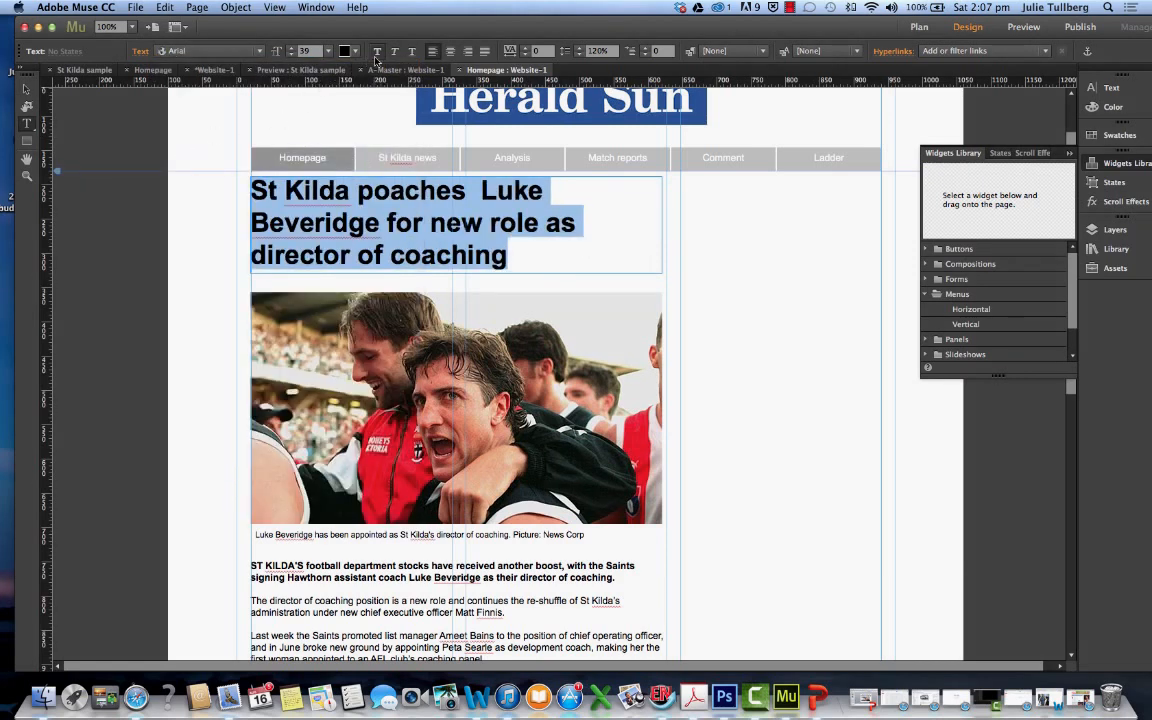
{"action": "left_click", "coordinate": [376, 55]}
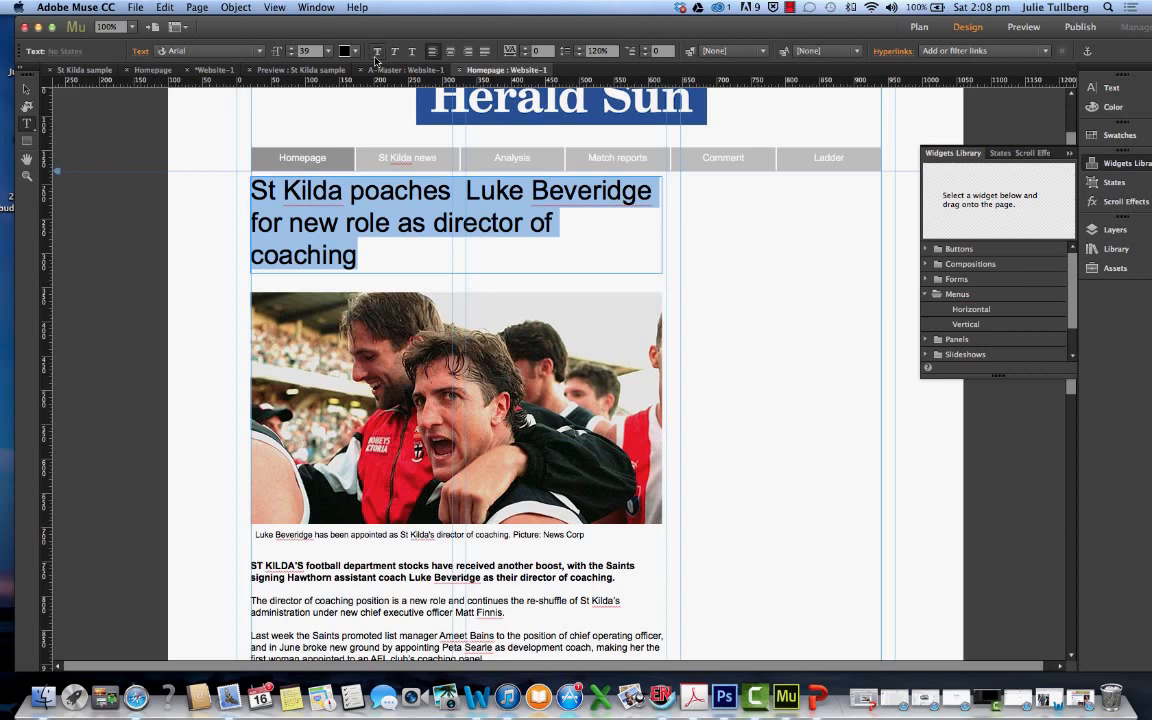
{"action": "left_click", "coordinate": [376, 56]}
{"action": "left_click_drag", "start_coordinate": [529, 247], "coordinate": [253, 197]}
{"action": "left_click", "coordinate": [269, 185]}
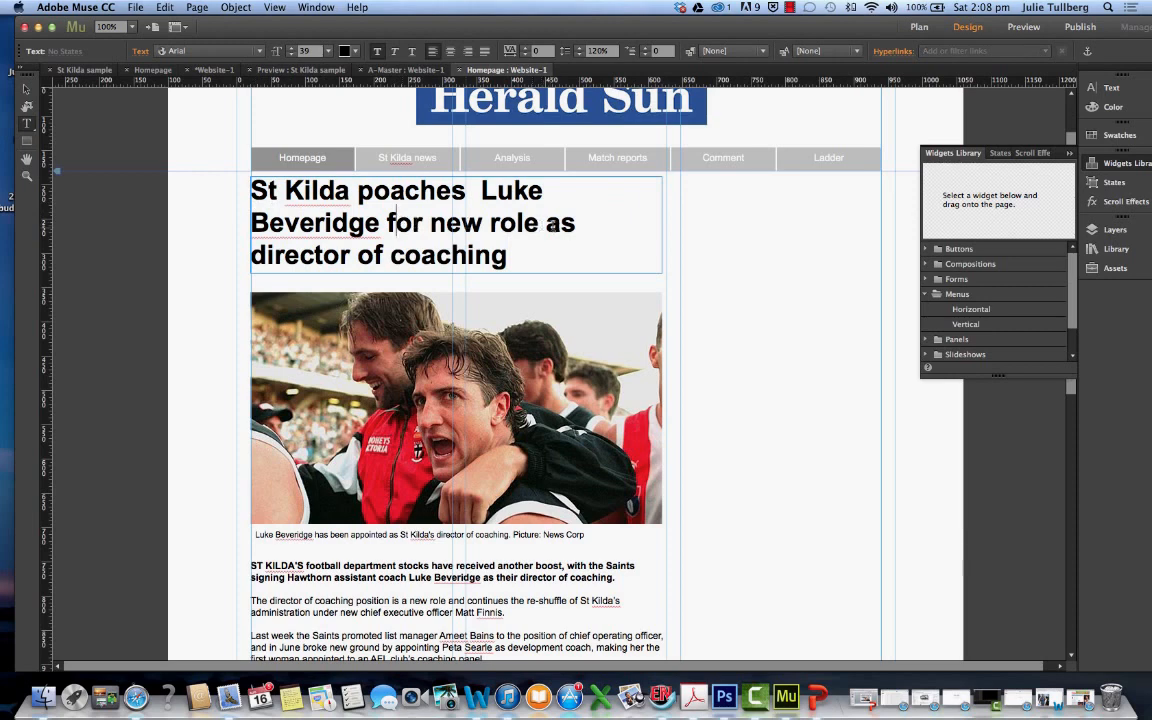
Reword the headline to "St Kilda poaches Beveridge as the director of coaching"
{"action": "left_click_drag", "start_coordinate": [540, 222], "coordinate": [385, 223]}
{"action": "key", "text": "BackSpace"}
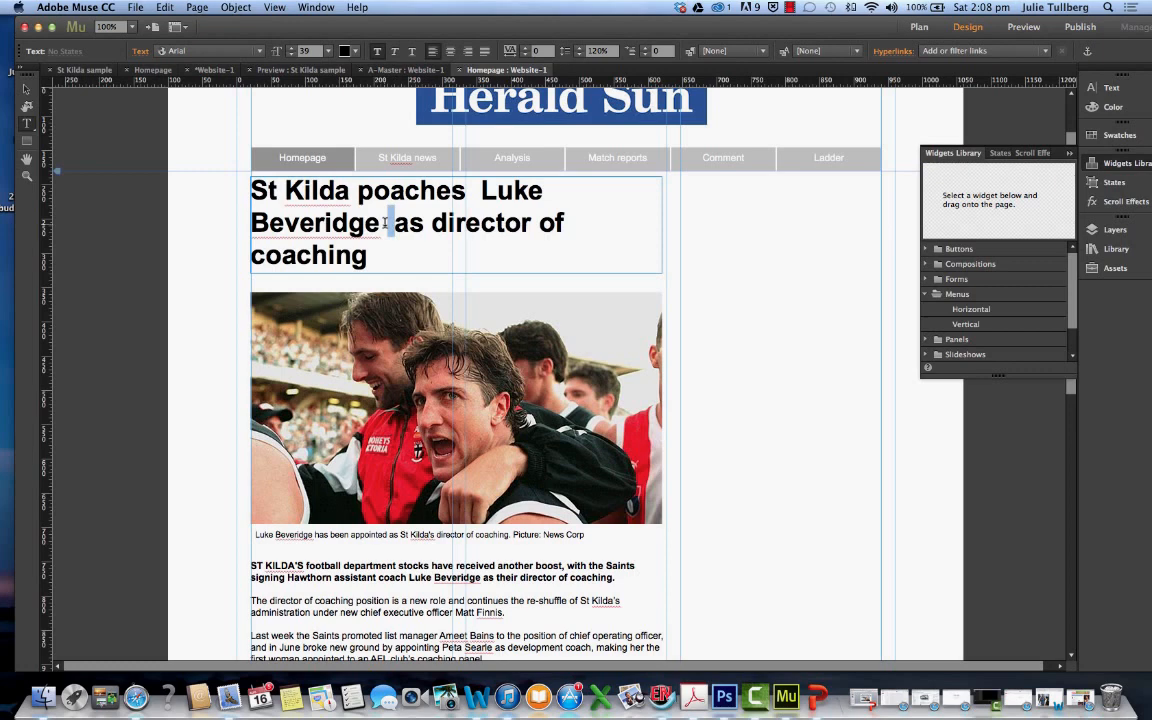
{"action": "key", "text": "BackSpace"}
{"action": "left_click_drag", "start_coordinate": [549, 192], "coordinate": [272, 193]}
{"action": "key", "text": "BackSpace"}
{"action": "key", "text": "BackSpace"}
{"action": "left_click", "coordinate": [583, 213]}
{"action": "left_click", "coordinate": [261, 223]}
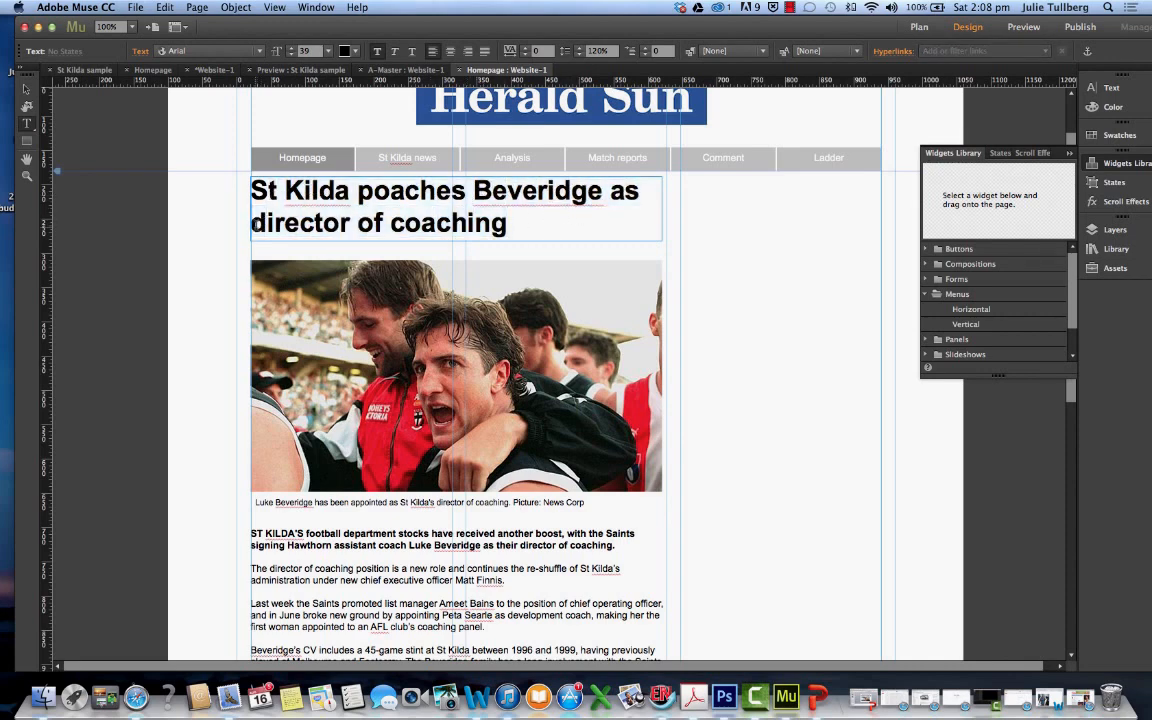
{"action": "type", "text": "the"}
Increase the headline's font size to 42
{"action": "triple_click", "coordinate": [305, 200]}
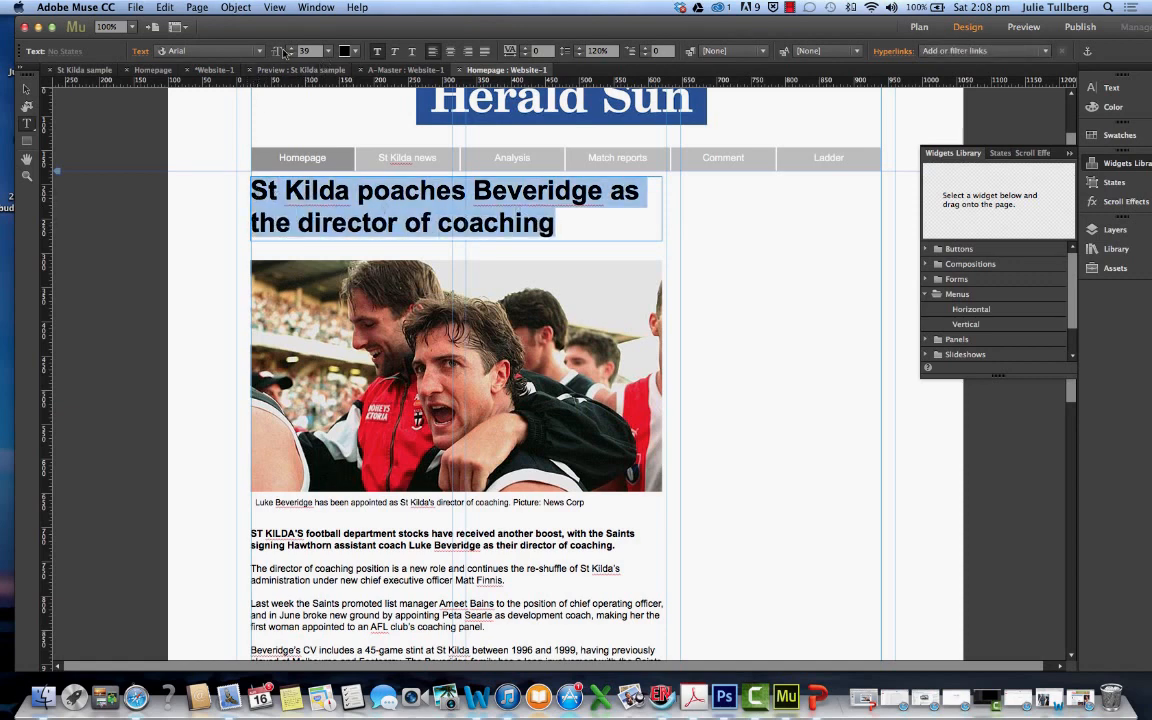
{"action": "left_click", "coordinate": [291, 48]}
{"action": "left_click", "coordinate": [291, 48]}
{"action": "left_click", "coordinate": [291, 48]}
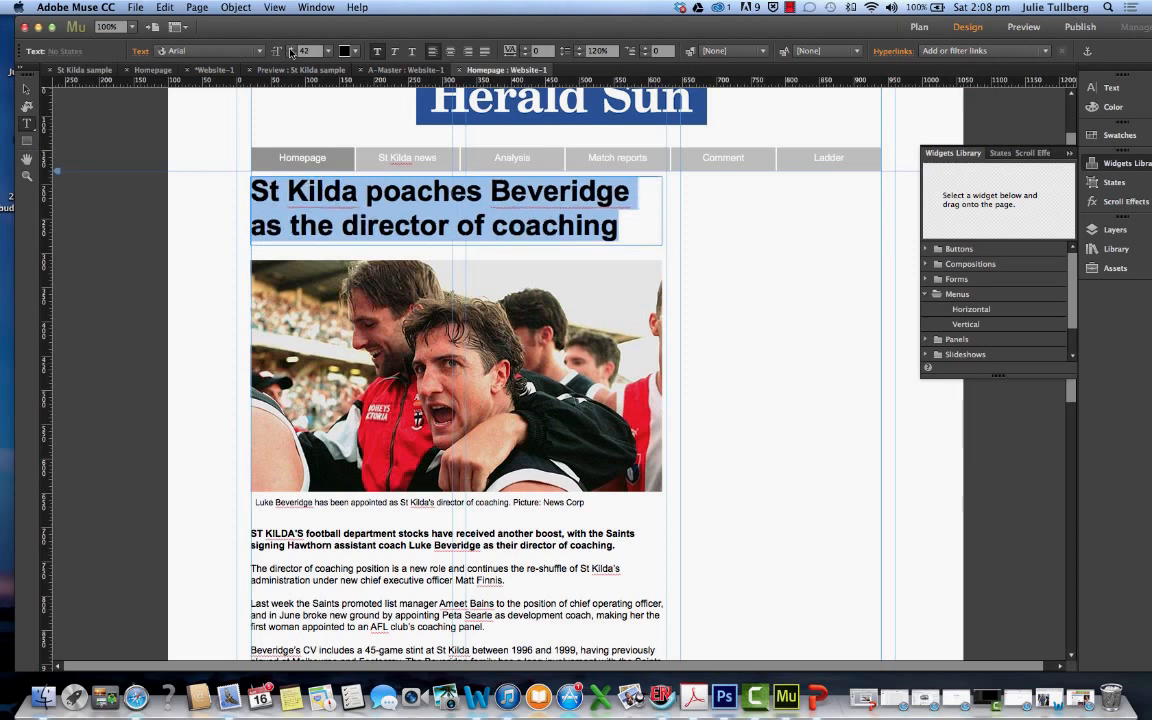
{"action": "left_click", "coordinate": [574, 240]}
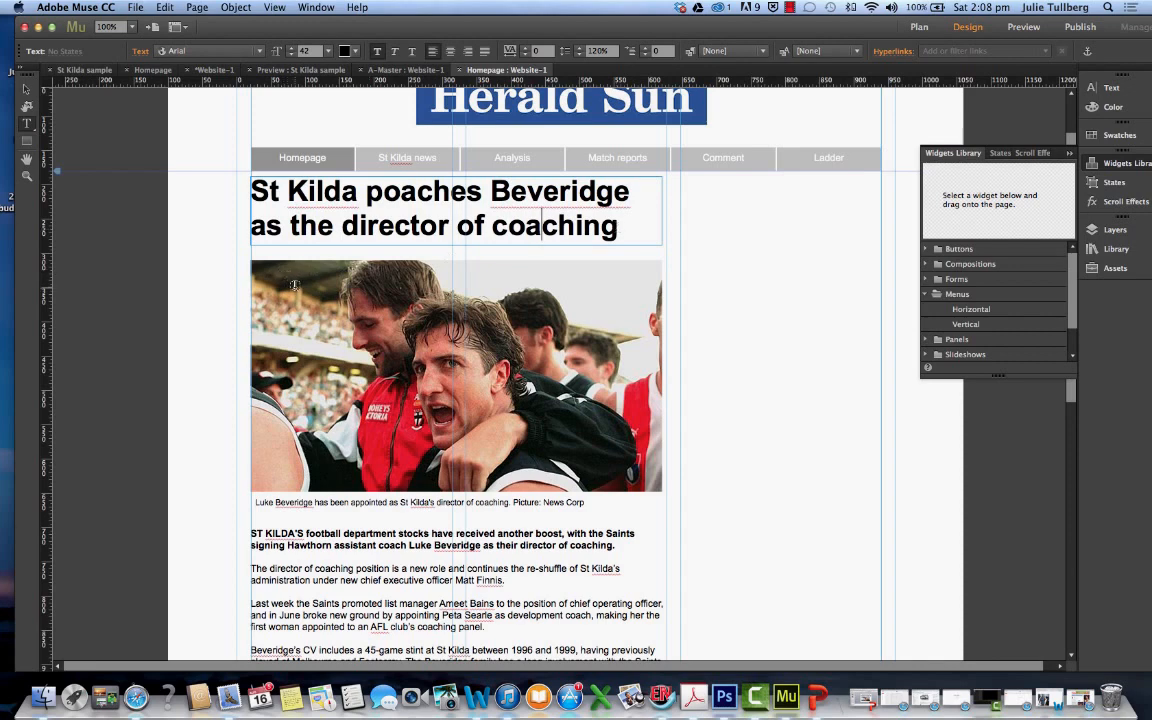
Move the homepage photo down to about Y 358 and the article text frame down to about Y 798
{"action": "left_click", "coordinate": [27, 90]}
{"action": "left_click_drag", "start_coordinate": [400, 330], "coordinate": [400, 362]}
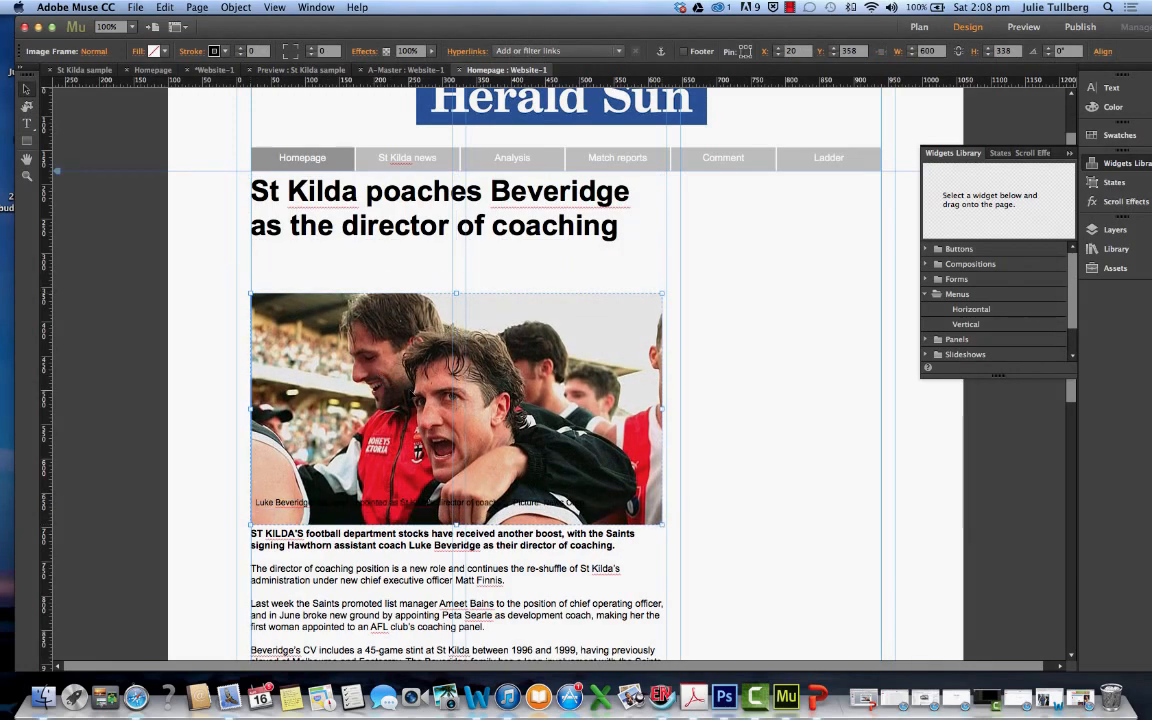
{"action": "scroll", "coordinate": [468, 577], "scroll_direction": "down", "scroll_amount": 5}
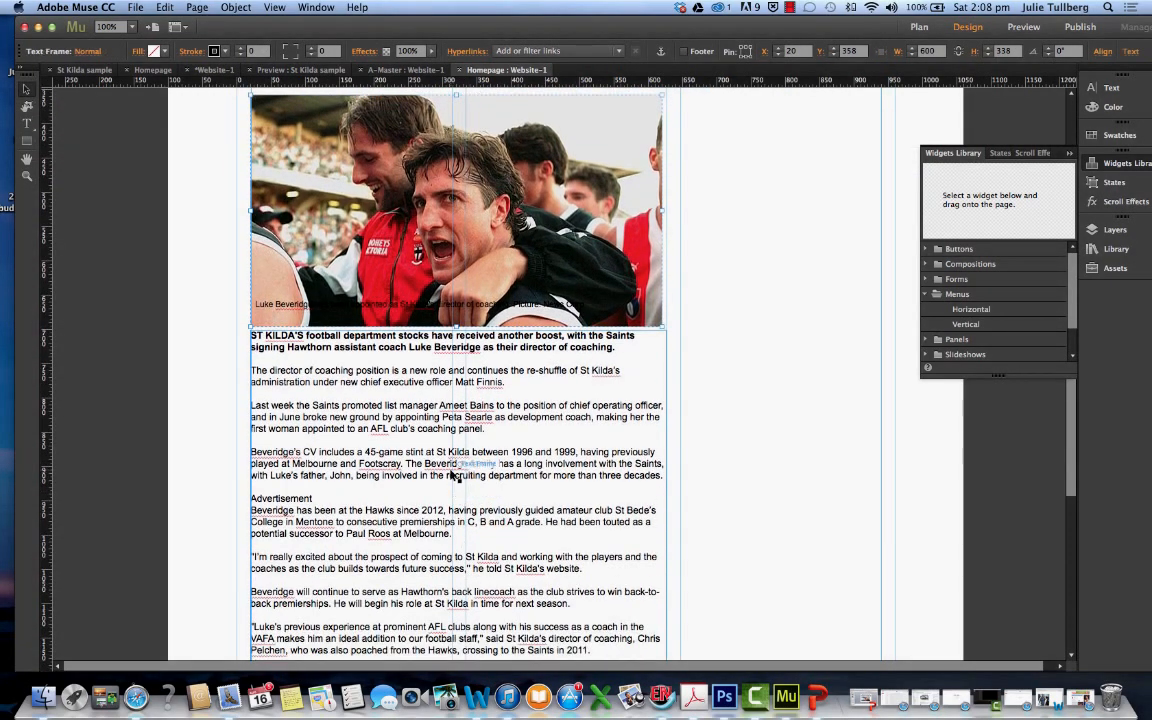
{"action": "left_click", "coordinate": [450, 505]}
{"action": "left_click_drag", "start_coordinate": [450, 505], "coordinate": [451, 540]}
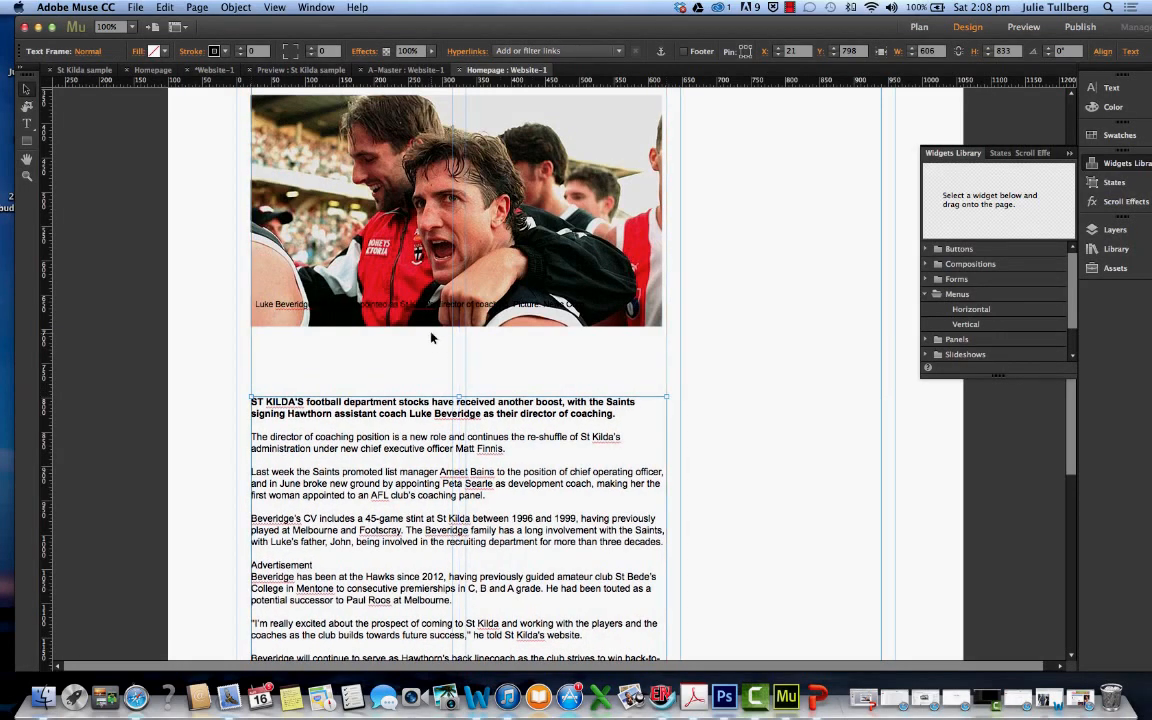
Move the caption frame down to about Y 703, and lower the photo to about Y 374
{"action": "left_click_drag", "start_coordinate": [431, 306], "coordinate": [431, 340]}
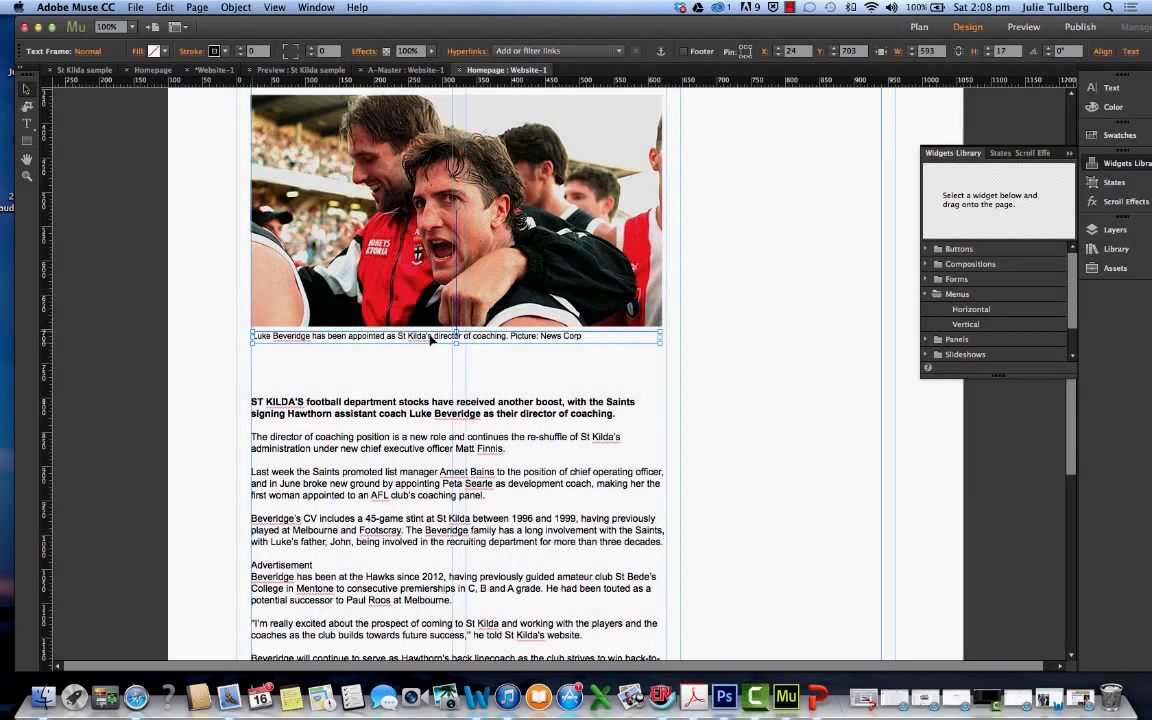
{"action": "scroll", "coordinate": [431, 338], "scroll_direction": "up", "scroll_amount": 5}
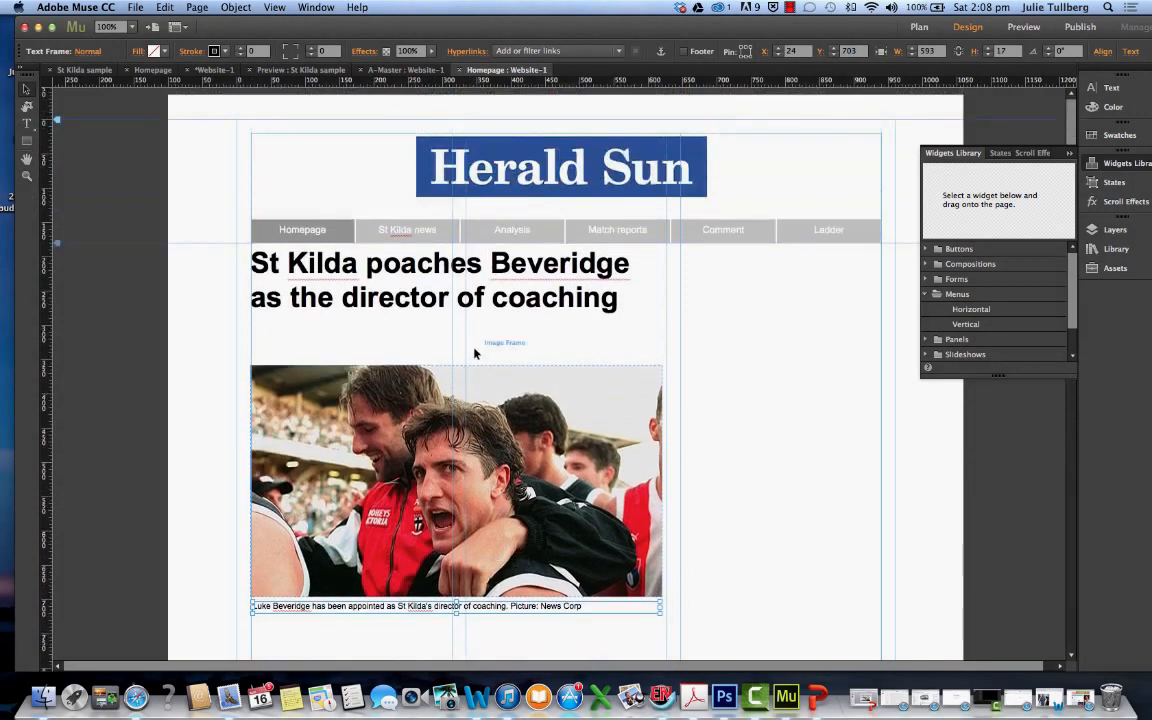
{"action": "scroll", "coordinate": [431, 338], "scroll_direction": "down", "scroll_amount": 1}
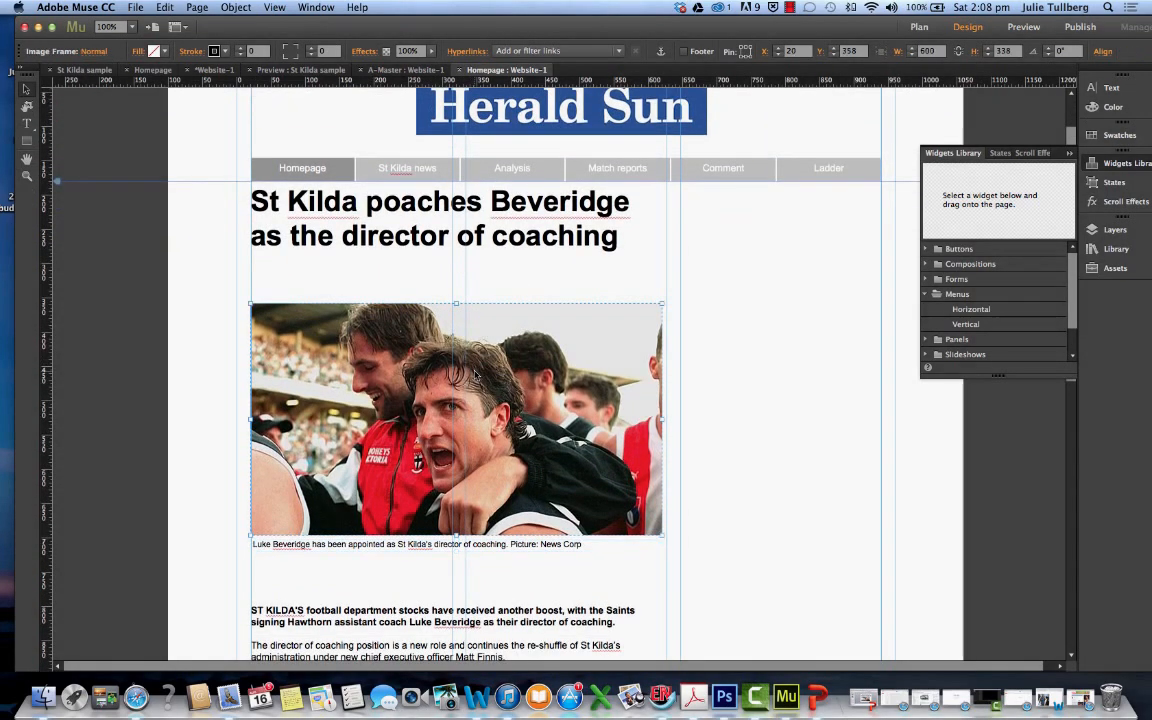
{"action": "left_click_drag", "start_coordinate": [430, 338], "coordinate": [430, 355]}
{"action": "left_click_drag", "start_coordinate": [484, 397], "coordinate": [484, 391]}
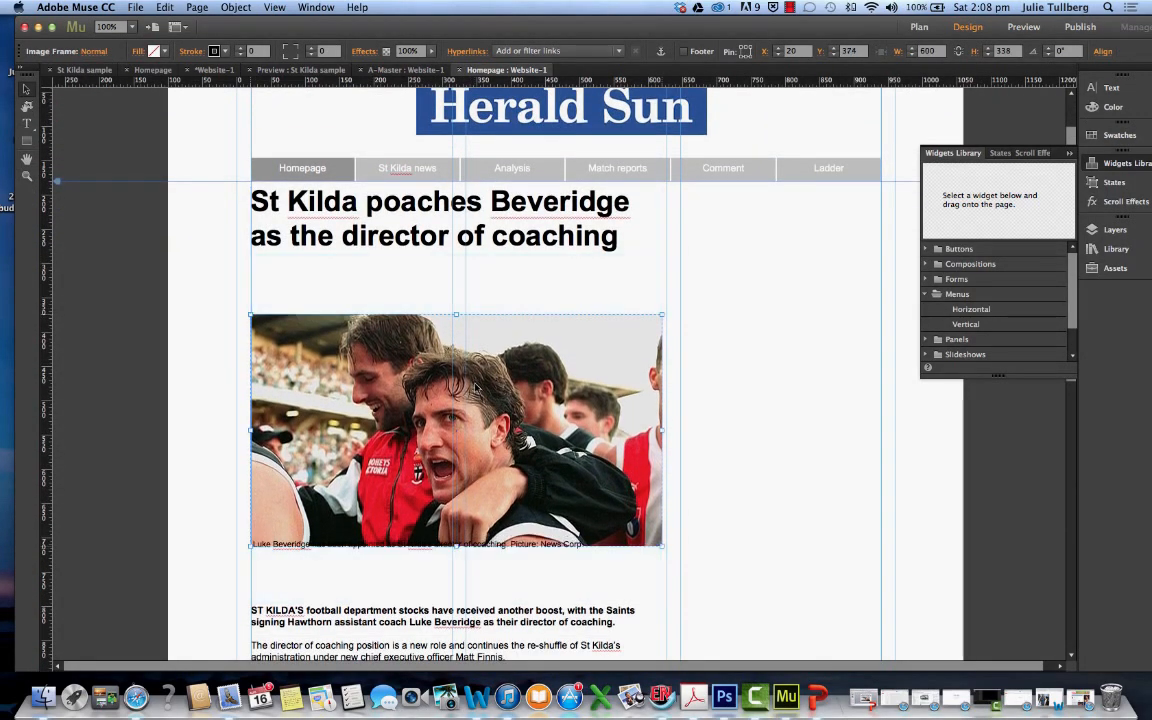
Cut and paste the caption frame, and place the pasted copy just below the photo
{"action": "scroll", "coordinate": [556, 446], "scroll_direction": "down", "scroll_amount": 5}
{"action": "left_click", "coordinate": [505, 351]}
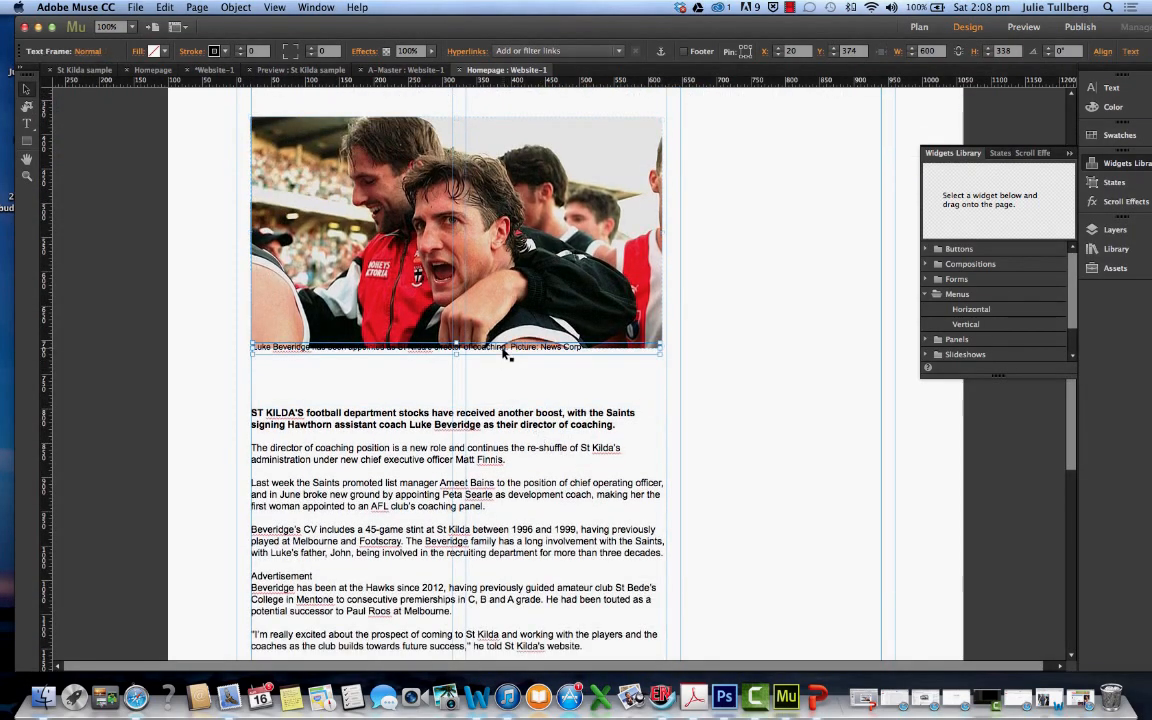
{"action": "key", "text": "super+x"}
{"action": "key", "text": "super+v"}
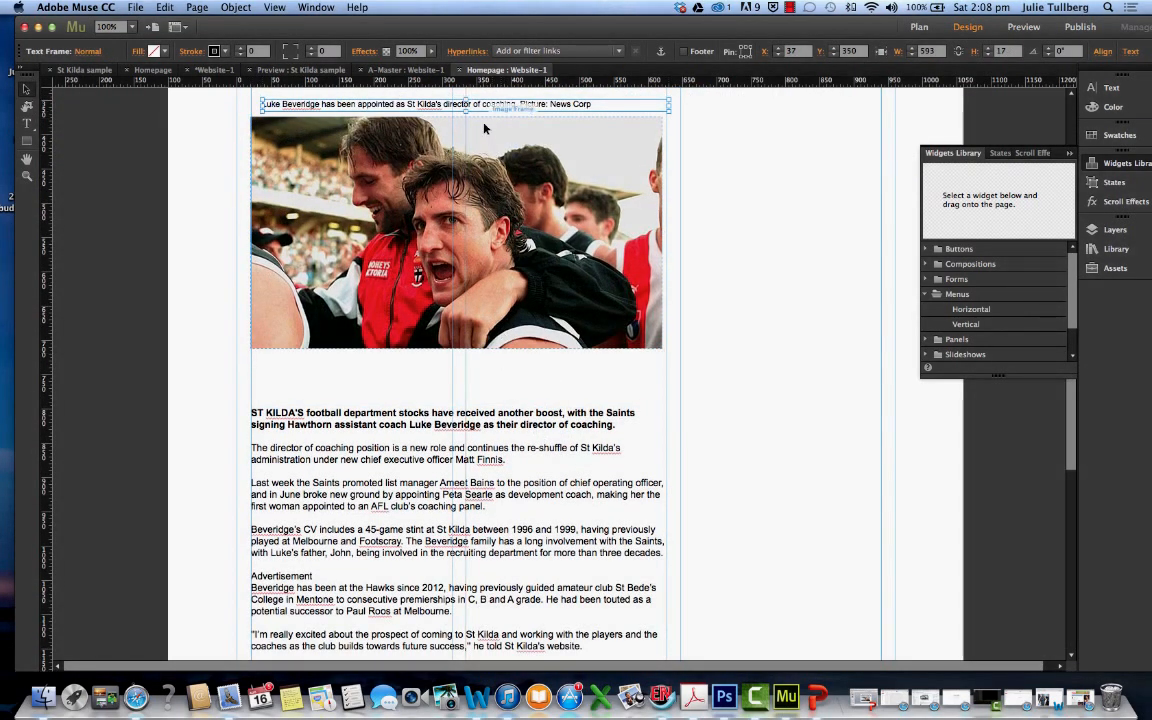
{"action": "left_click_drag", "start_coordinate": [481, 107], "coordinate": [471, 360]}
Move the homepage article text frame up to about Y 768
{"action": "left_click", "coordinate": [466, 448]}
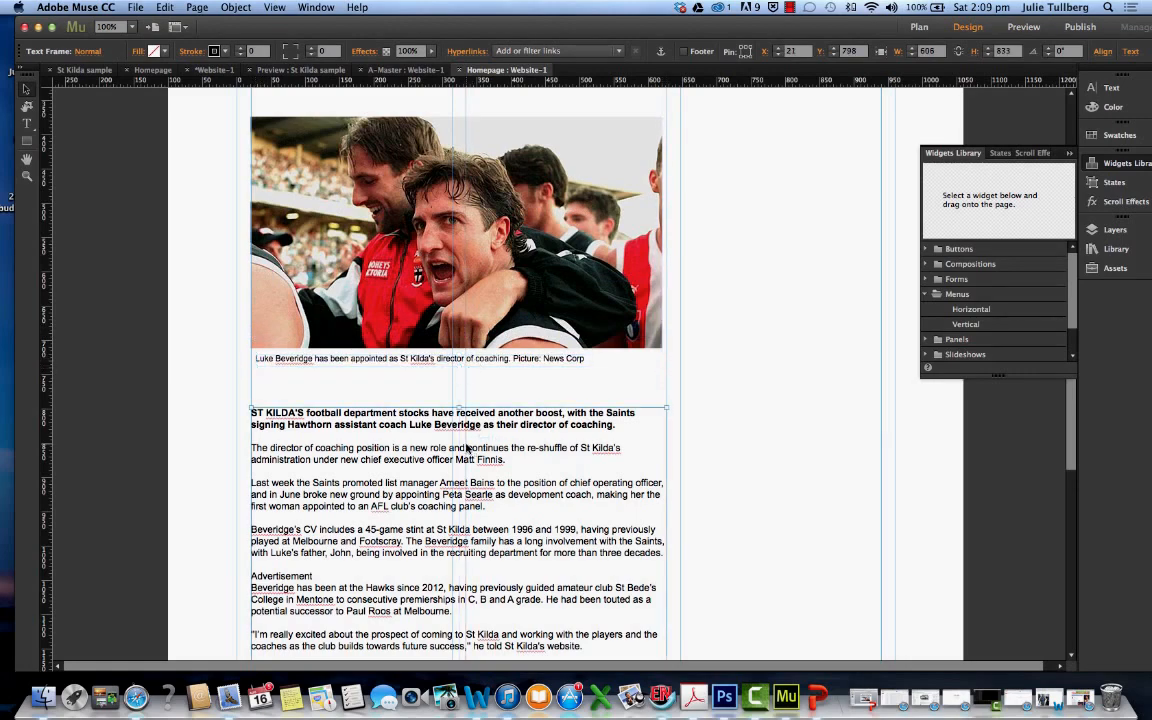
{"action": "left_click_drag", "start_coordinate": [466, 448], "coordinate": [466, 428]}
{"action": "scroll", "coordinate": [641, 402], "scroll_direction": "up", "scroll_amount": 5}
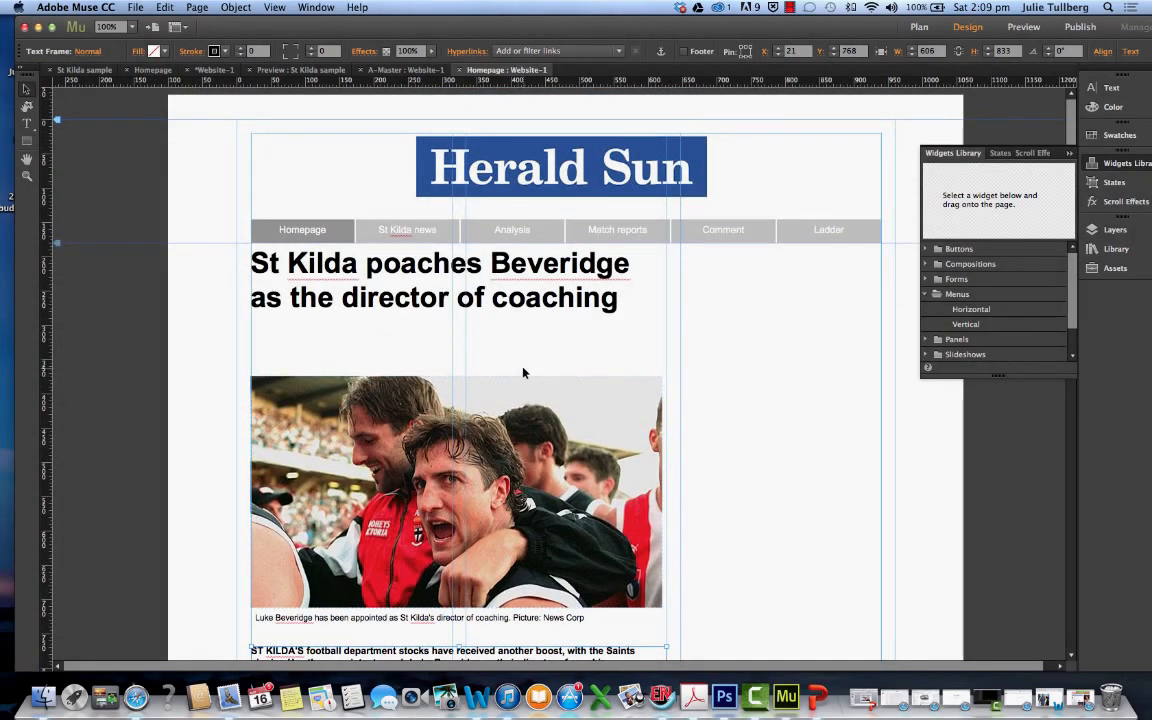
Switch to The Age article in Safari, copy its publication date "July 29, 2014", and minimise the browser window
{"action": "left_click", "coordinate": [1022, 685]}
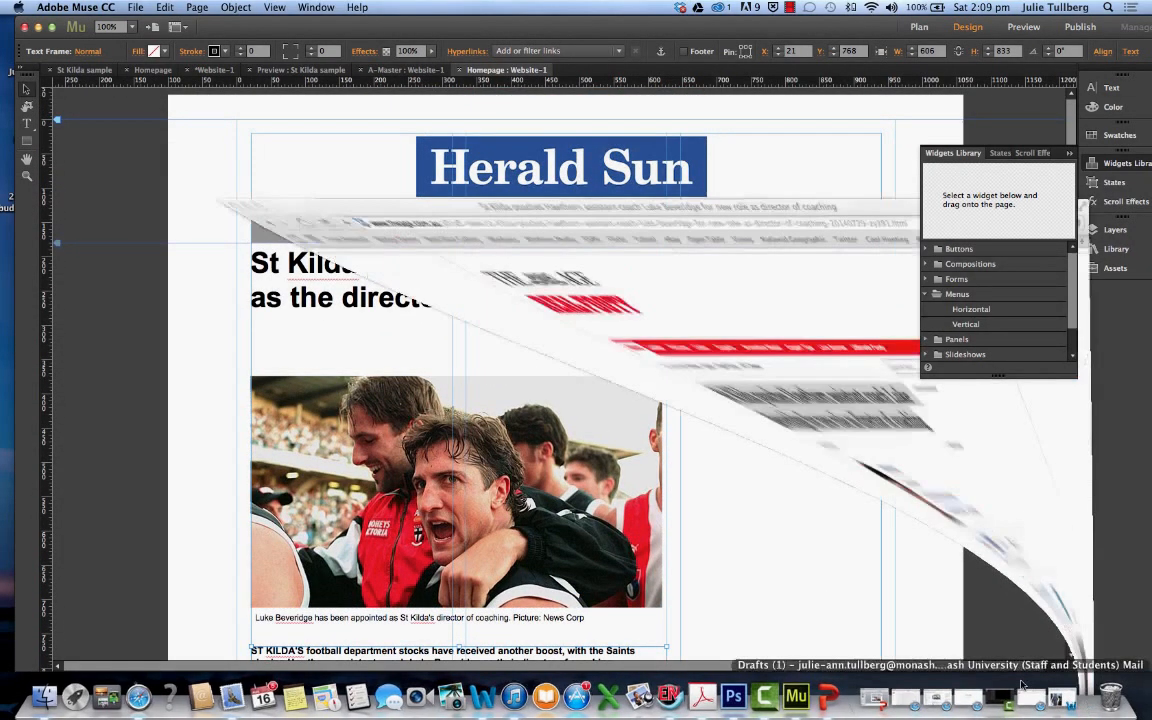
{"action": "left_click", "coordinate": [402, 312]}
{"action": "left_click_drag", "start_coordinate": [327, 307], "coordinate": [278, 305]}
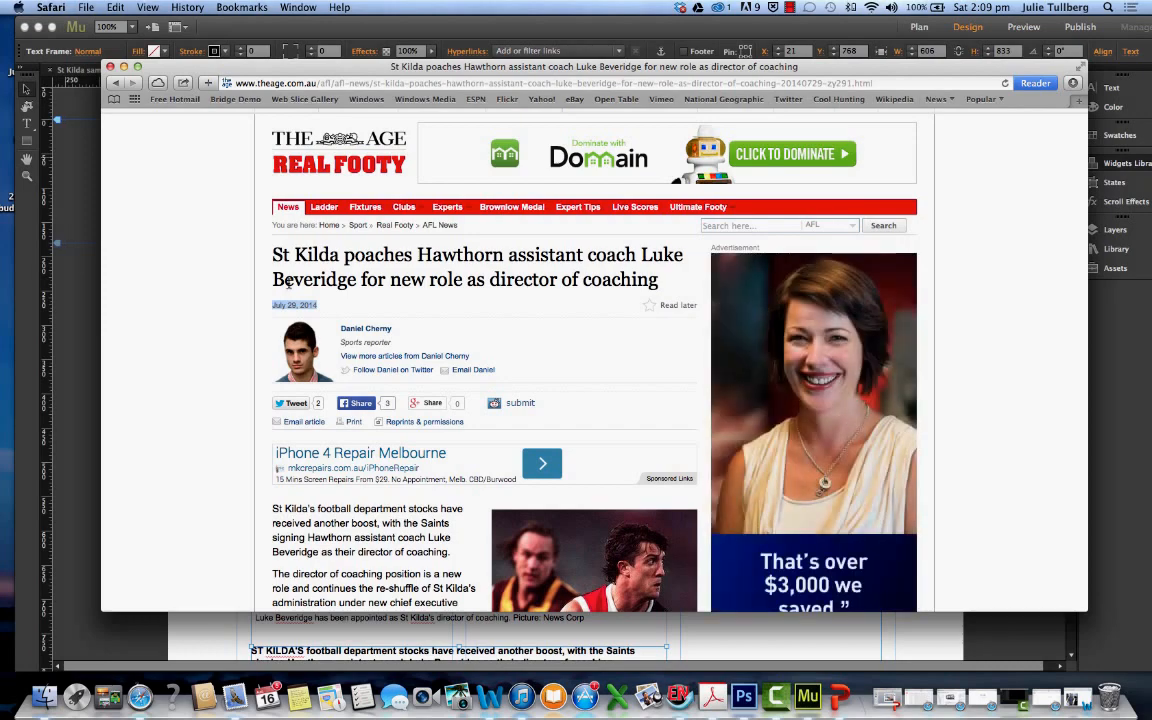
{"action": "left_click", "coordinate": [123, 67]}
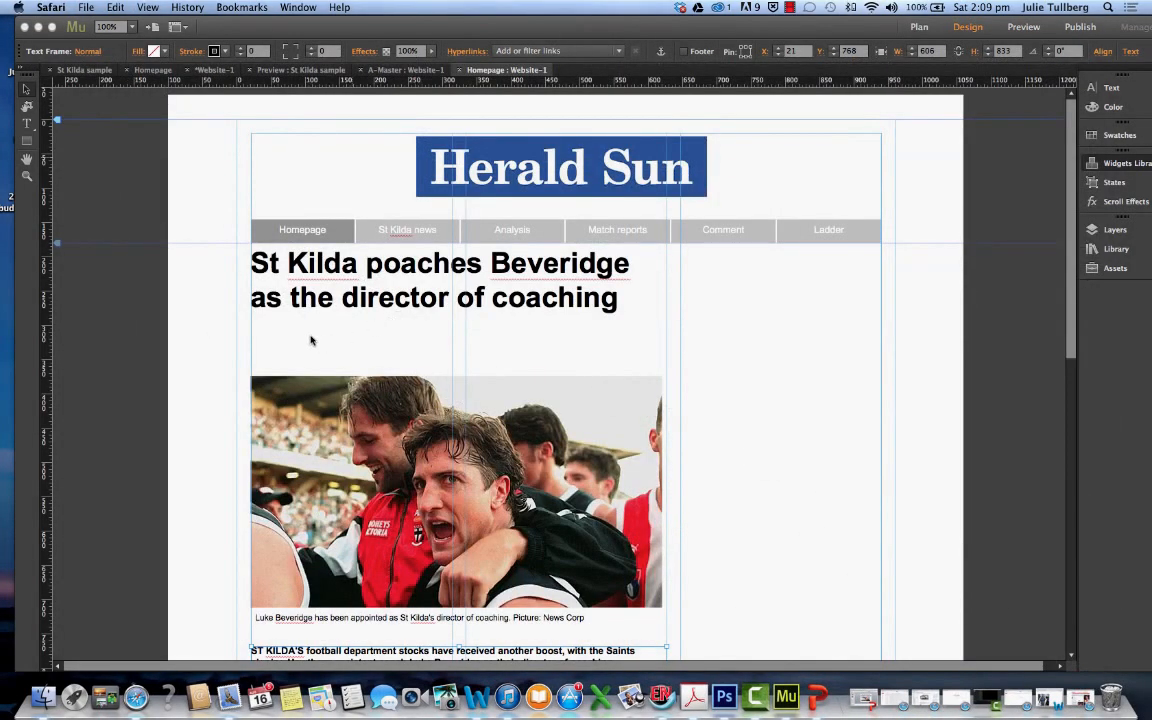
Paste the date onto the Muse homepage and place it under the headline at about X 20, Y 301
{"action": "left_click", "coordinate": [309, 340]}
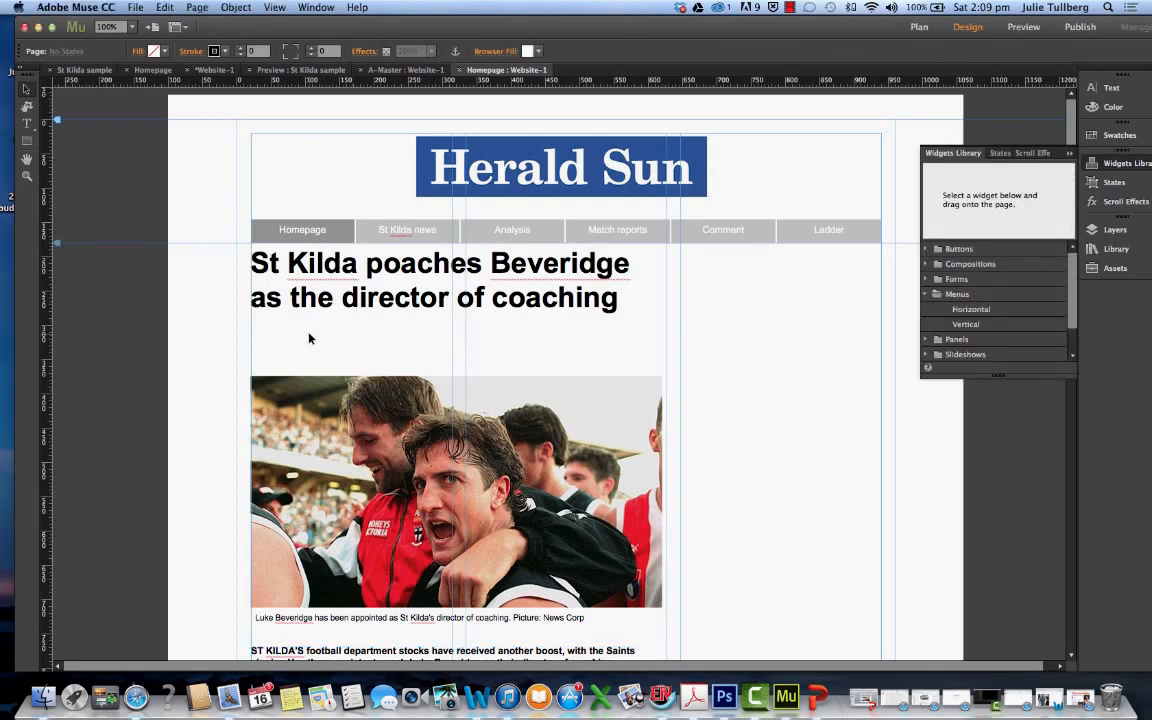
{"action": "key", "text": "super+v"}
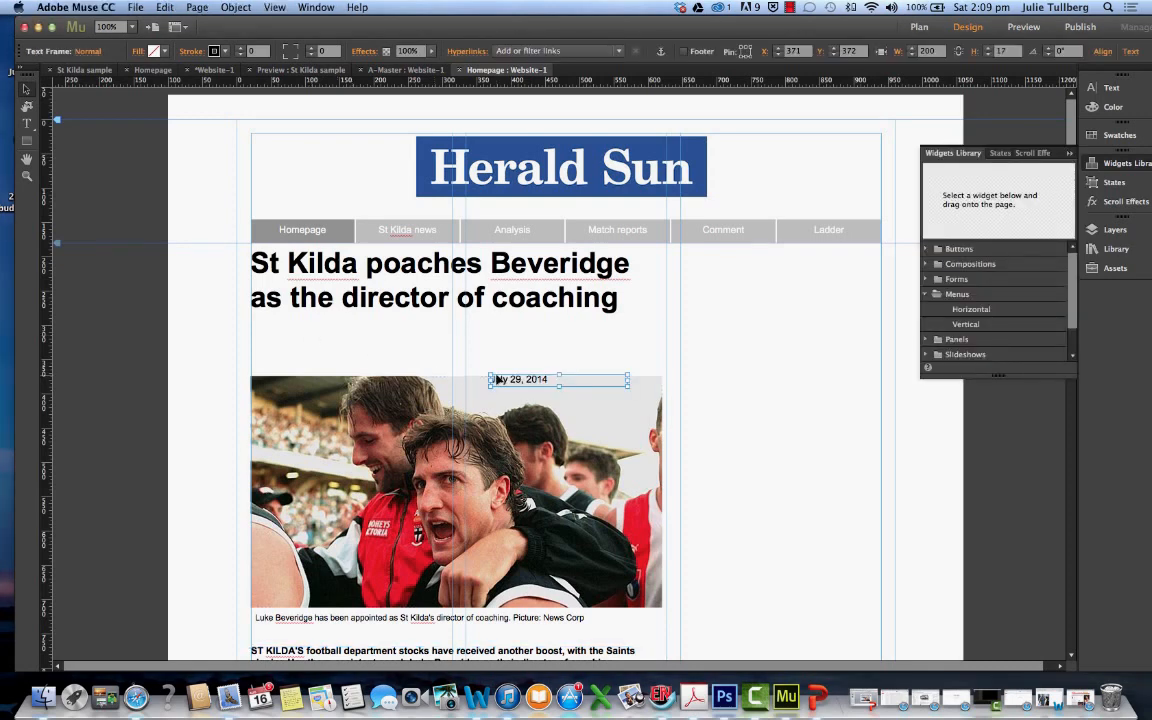
{"action": "left_click_drag", "start_coordinate": [501, 381], "coordinate": [263, 336]}
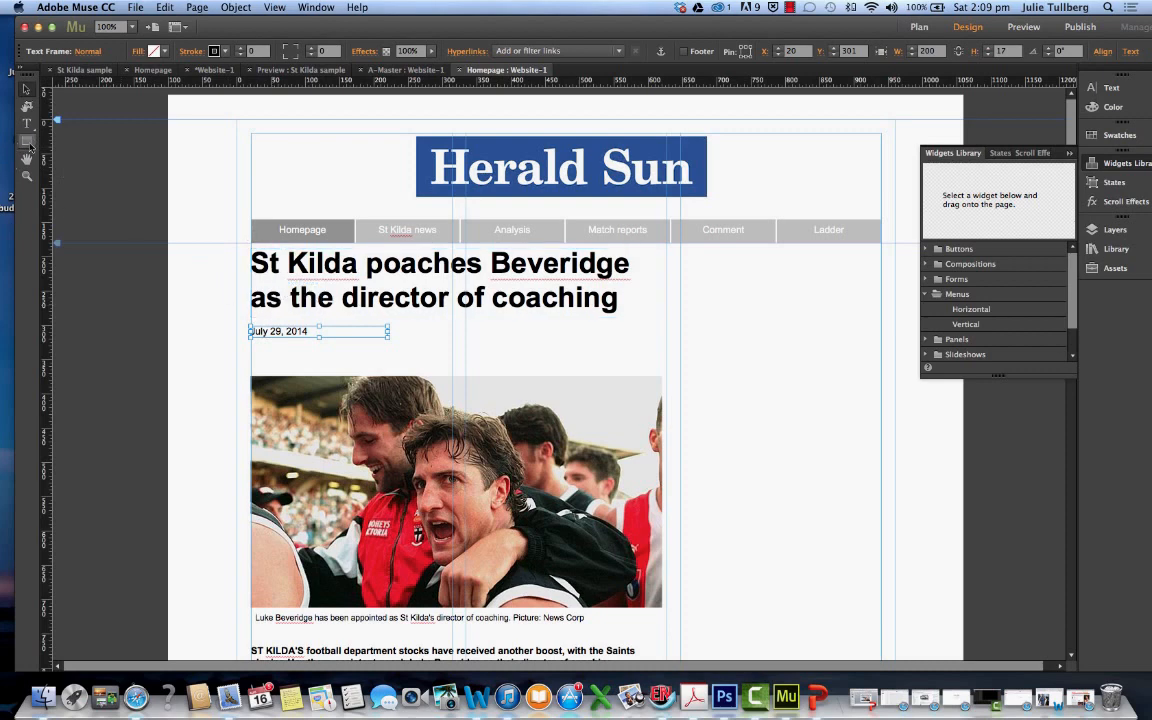
Set the font size of the date under the headline to 12
{"action": "left_click", "coordinate": [28, 122]}
{"action": "left_click", "coordinate": [308, 332]}
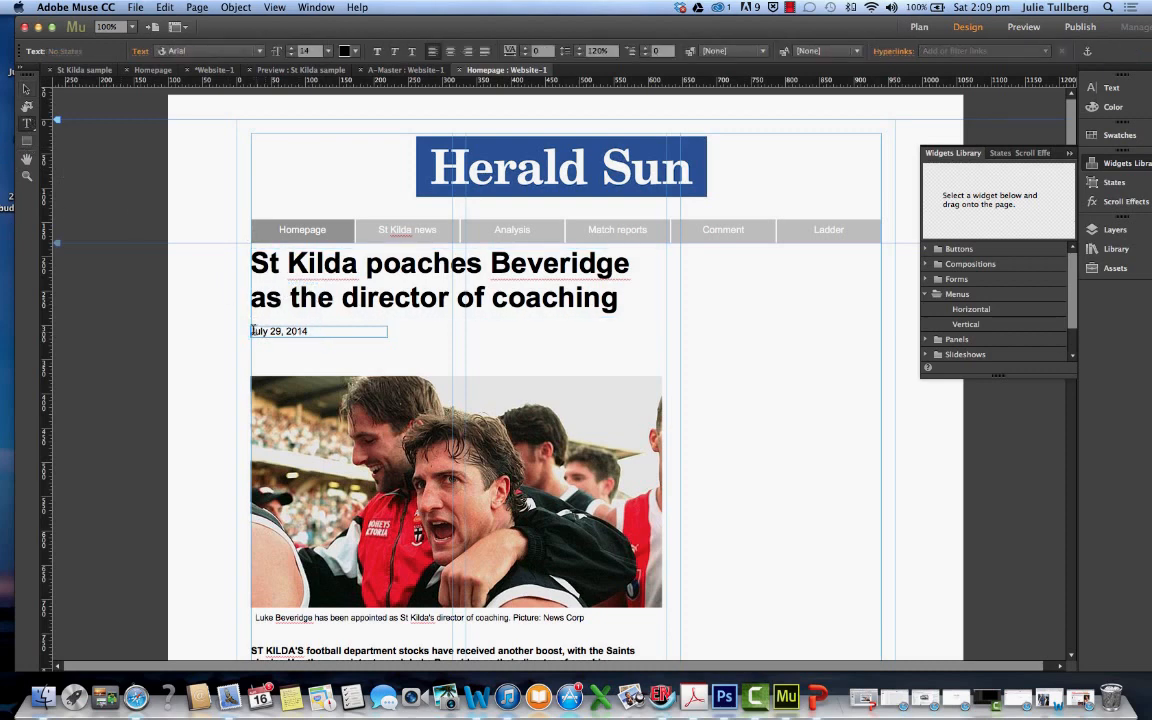
{"action": "left_click_drag", "start_coordinate": [302, 331], "coordinate": [242, 332]}
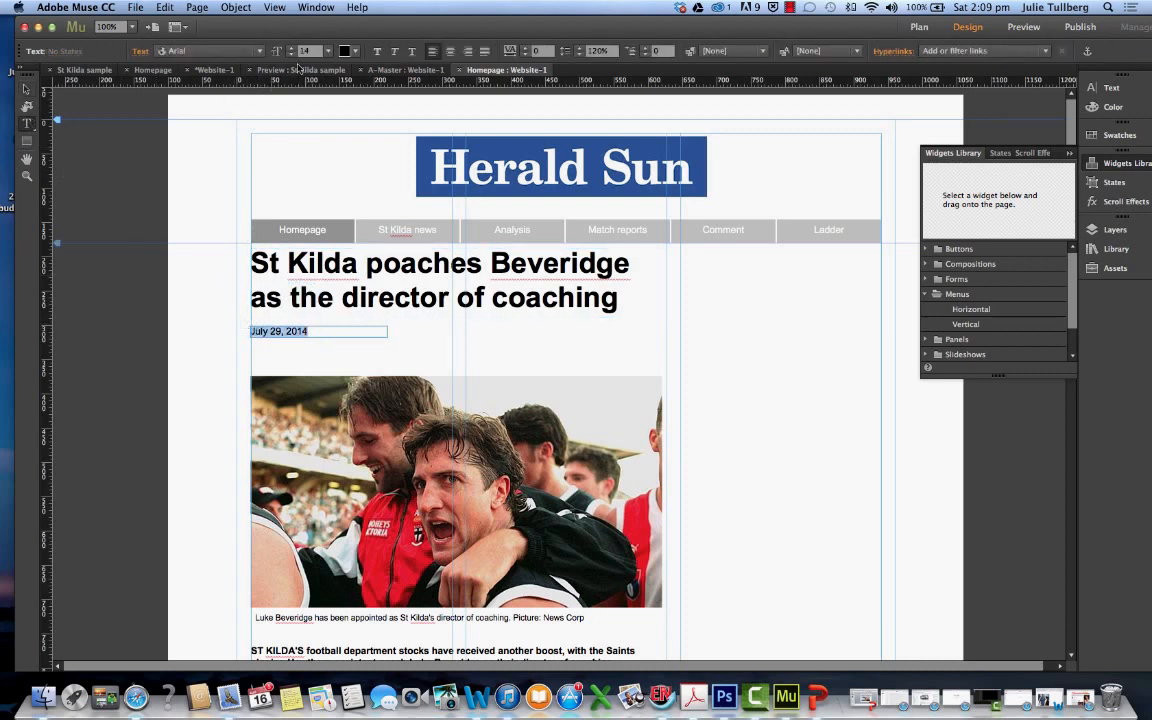
{"action": "left_click", "coordinate": [291, 48]}
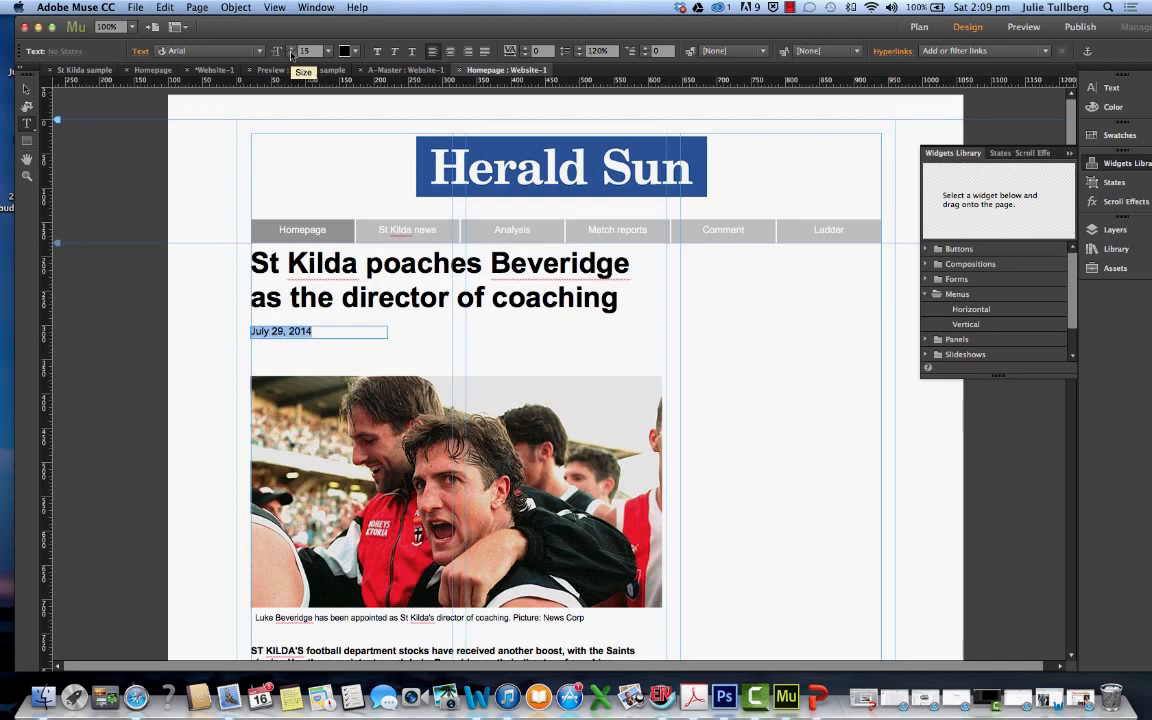
{"action": "left_click", "coordinate": [291, 54]}
{"action": "left_click", "coordinate": [291, 54]}
{"action": "left_click", "coordinate": [291, 54]}
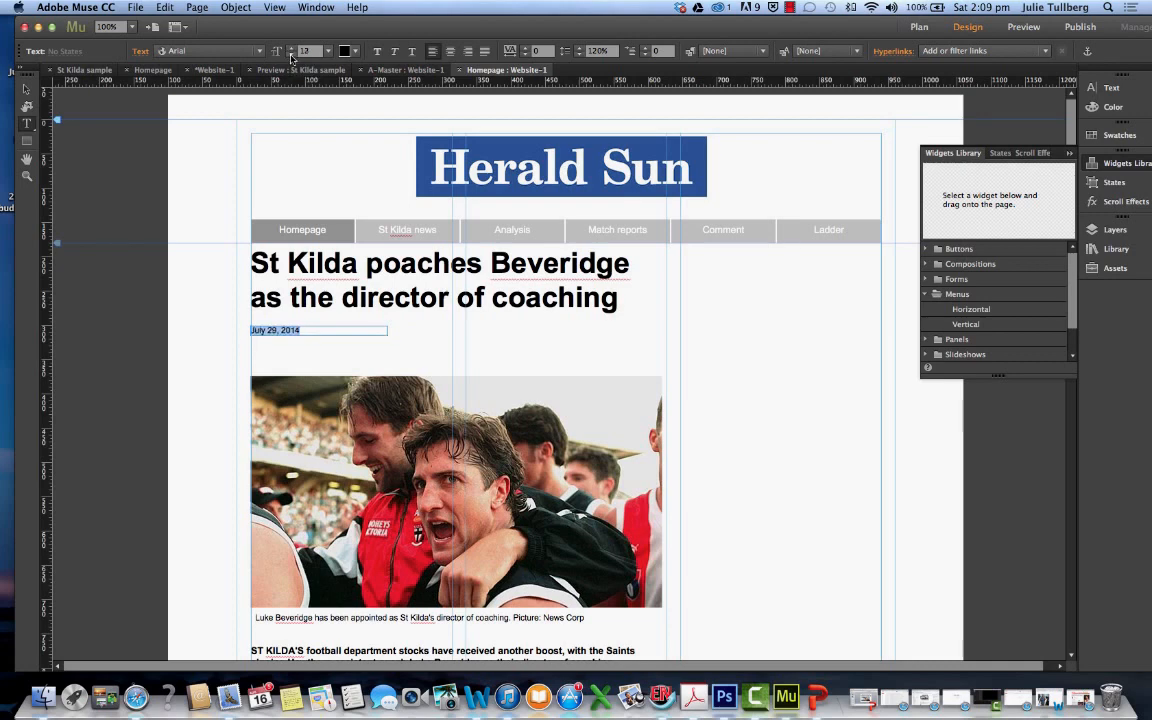
{"action": "left_click", "coordinate": [358, 336]}
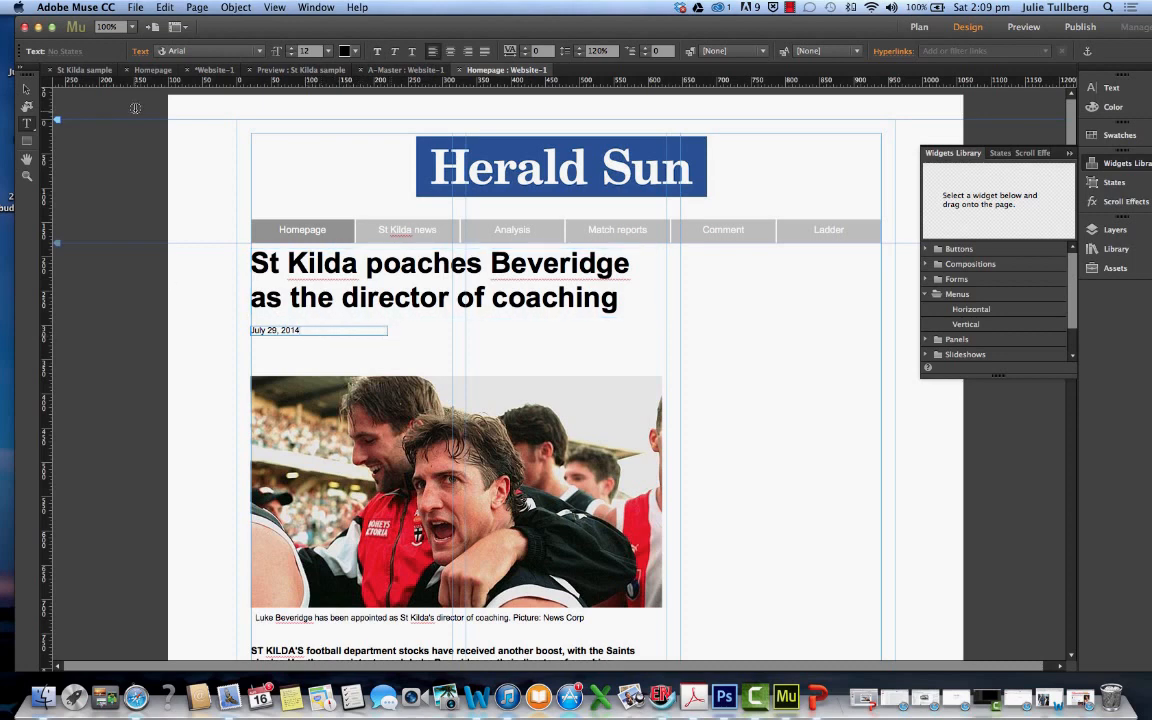
Narrow the date's text frame to roughly the width of its text
{"action": "key", "text": "Escape"}
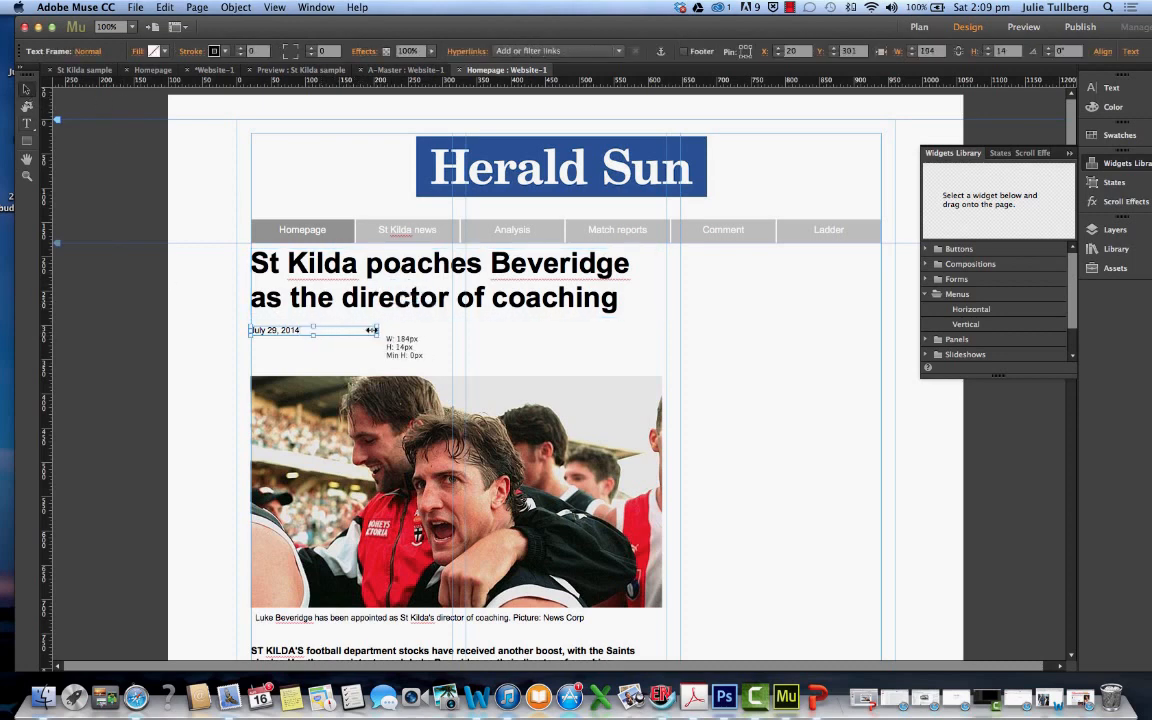
{"action": "left_click_drag", "start_coordinate": [389, 330], "coordinate": [305, 329]}
{"action": "left_click", "coordinate": [312, 347]}
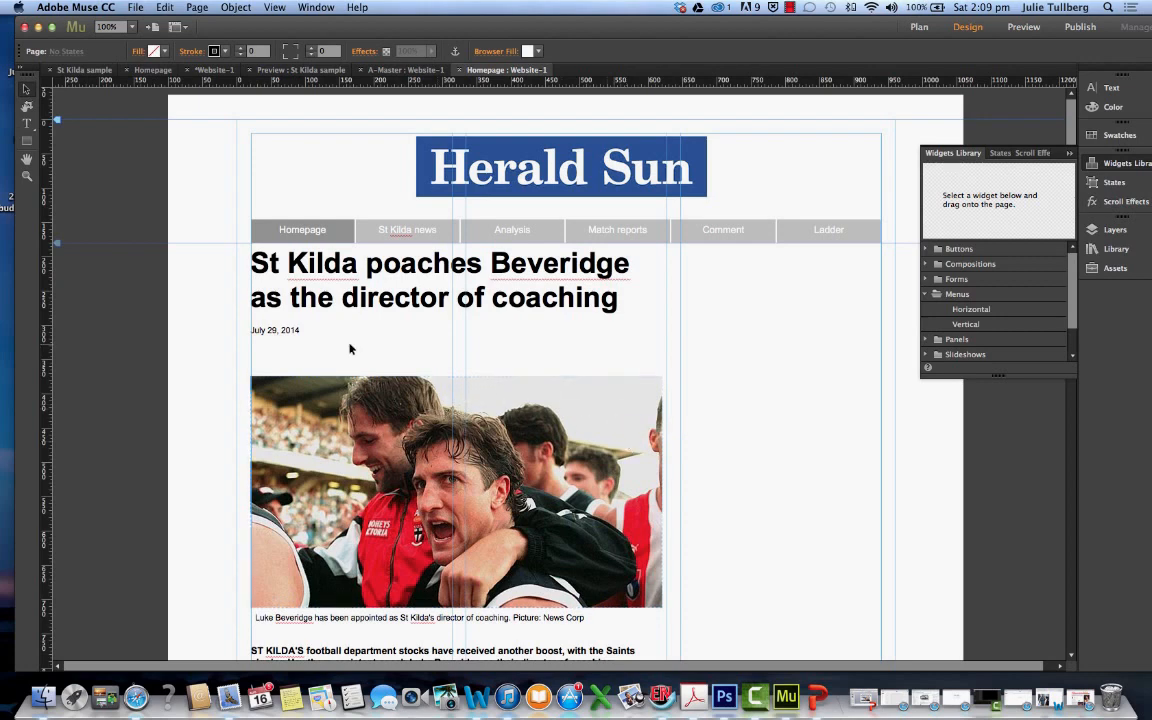
Paste a second date frame below the first at about X 20, Y 328, and replace its text with the author's full name
{"action": "key", "text": "super+v"}
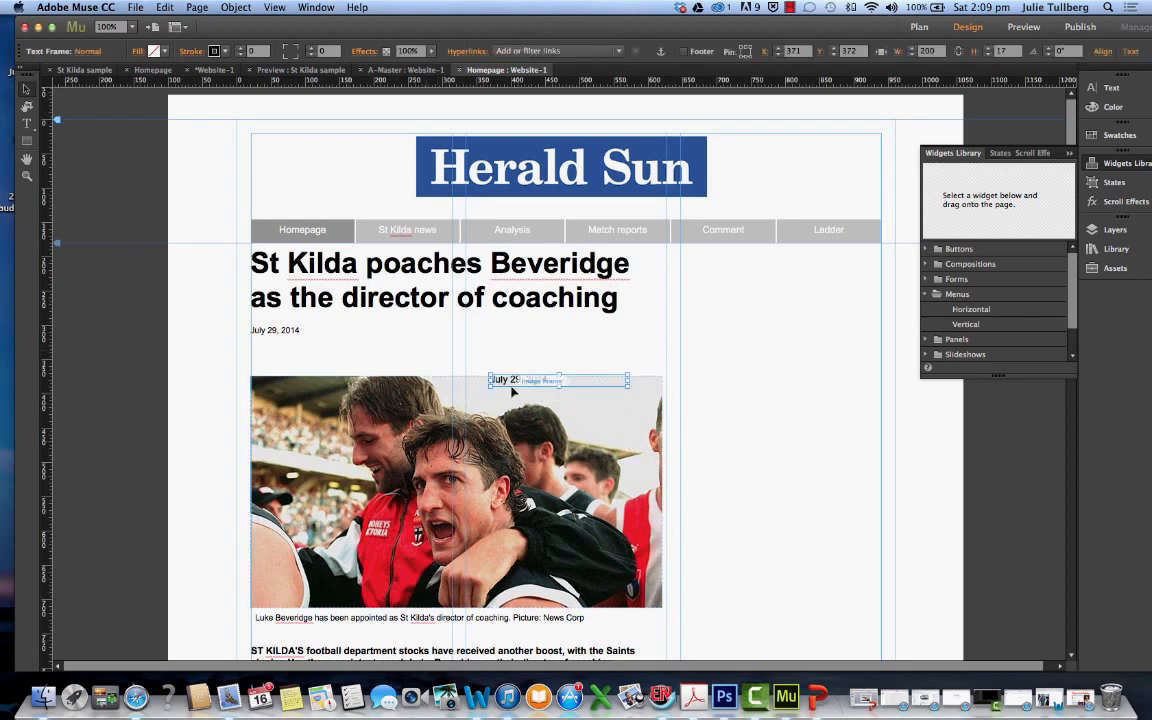
{"action": "left_click_drag", "start_coordinate": [504, 383], "coordinate": [265, 355]}
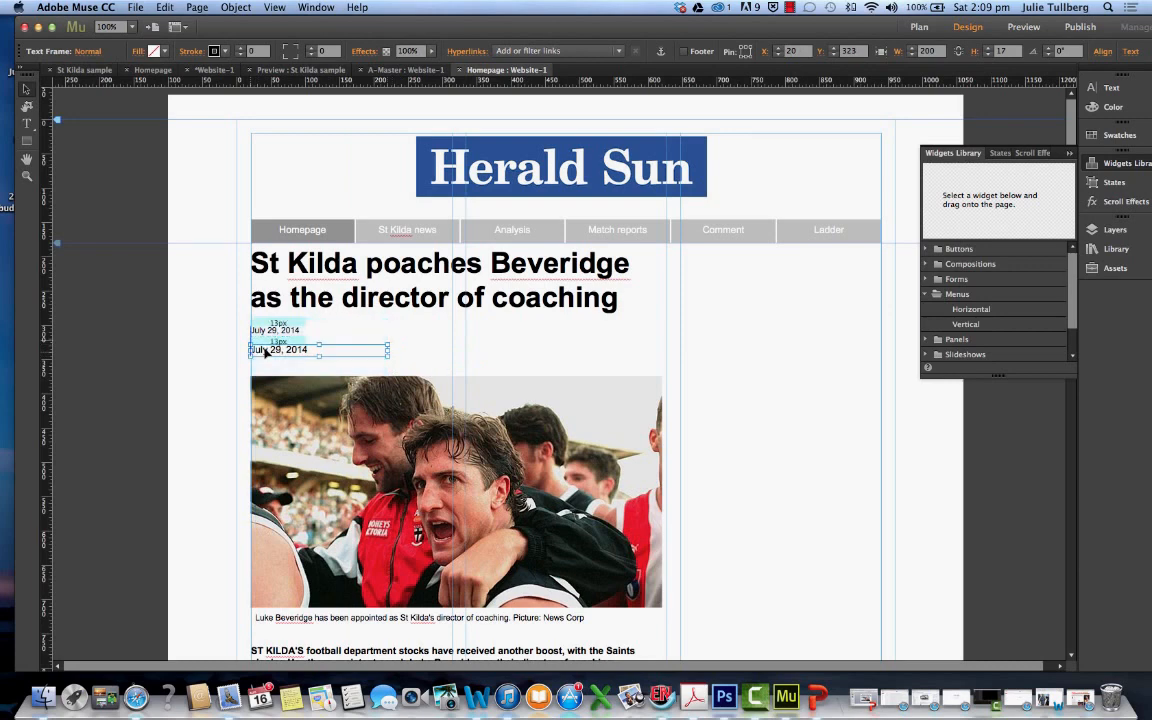
{"action": "left_click", "coordinate": [27, 124]}
{"action": "left_click_drag", "start_coordinate": [319, 350], "coordinate": [254, 349]}
{"action": "type", "text": "Julie"}
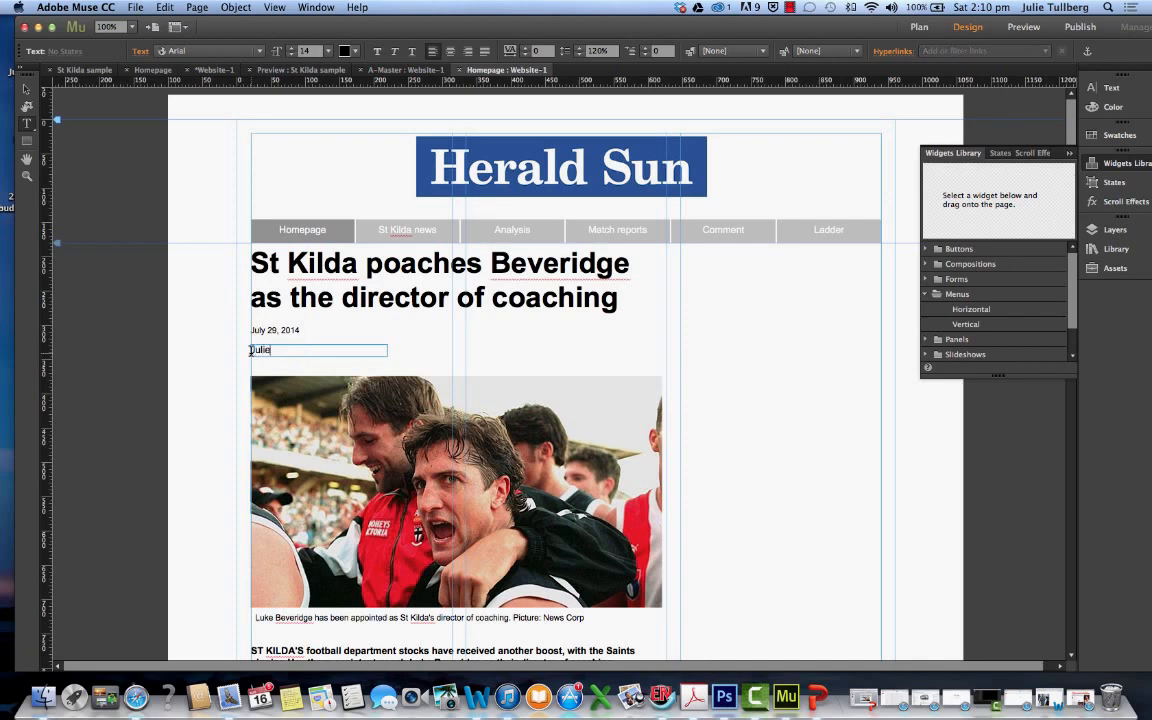
{"action": "type", "text": " Tullberg"}
Make the author byline bold and set its font size to 13
{"action": "left_click_drag", "start_coordinate": [312, 350], "coordinate": [246, 347]}
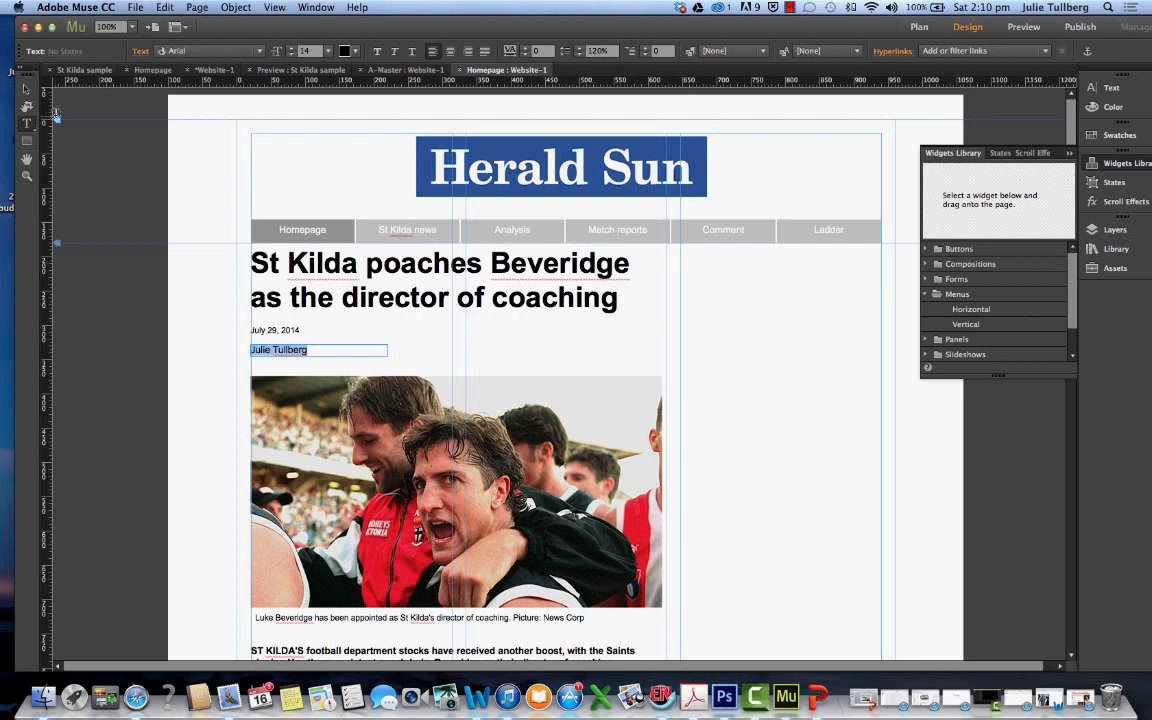
{"action": "left_click", "coordinate": [377, 51]}
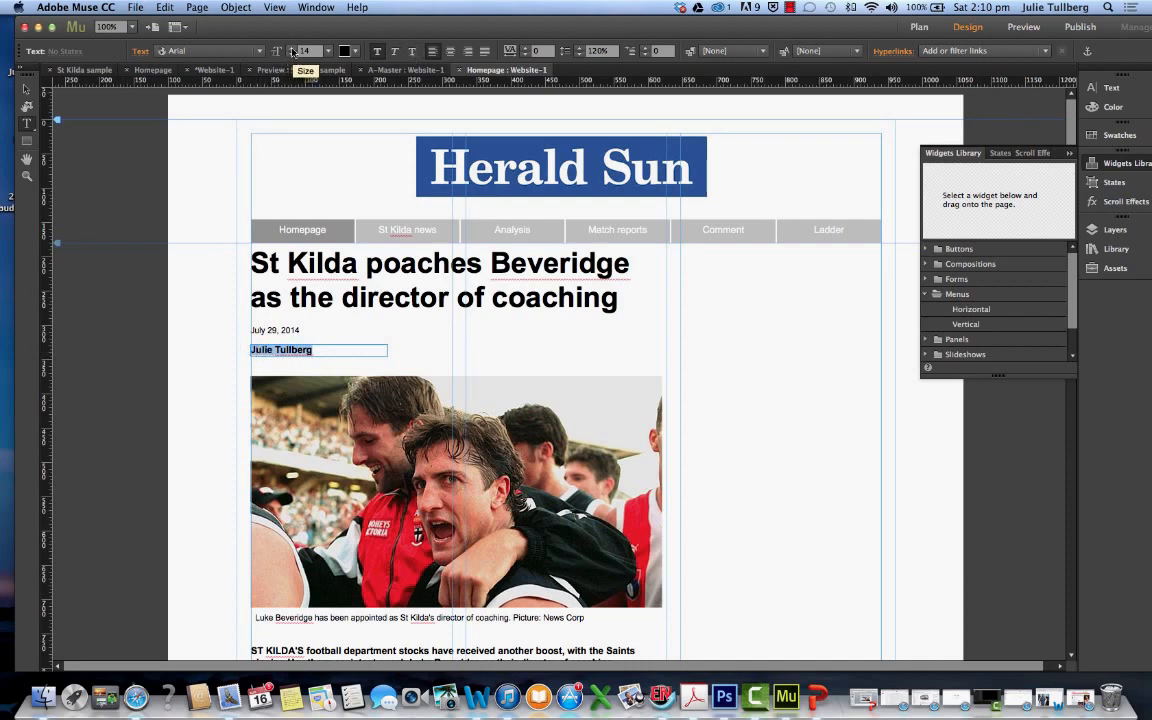
{"action": "left_click", "coordinate": [291, 47]}
{"action": "left_click", "coordinate": [291, 55]}
{"action": "left_click", "coordinate": [291, 55]}
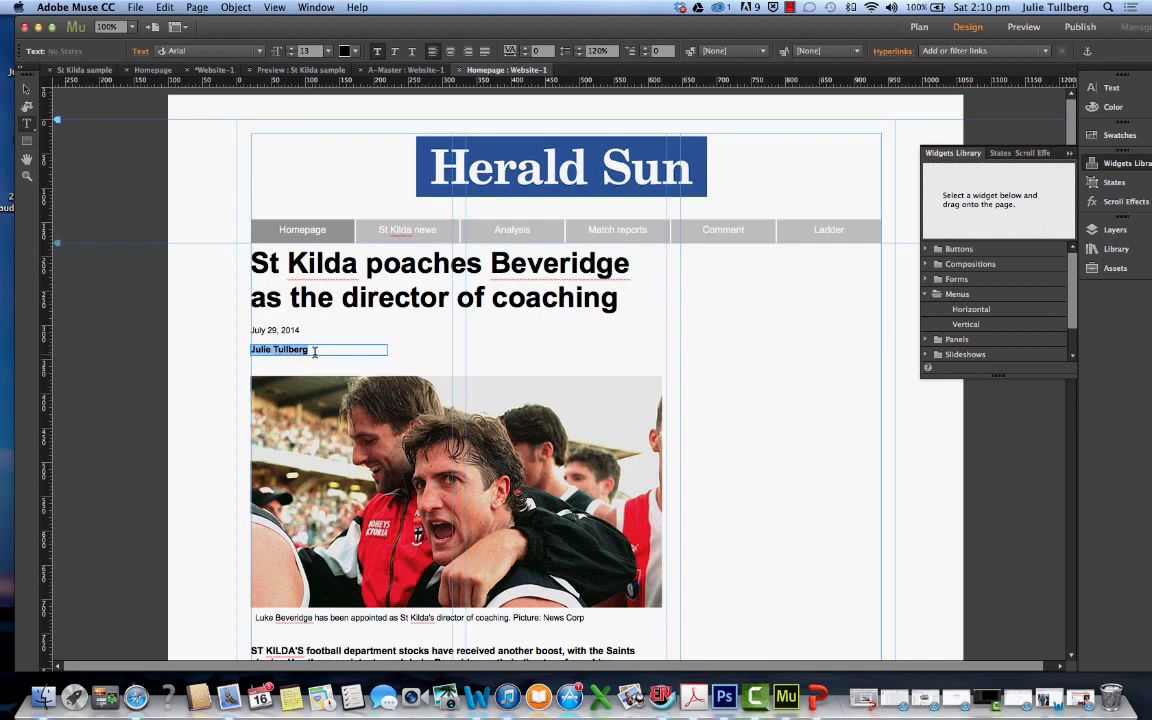
Narrow the byline's text frame to a width of about 100 px
{"action": "key", "text": "Escape"}
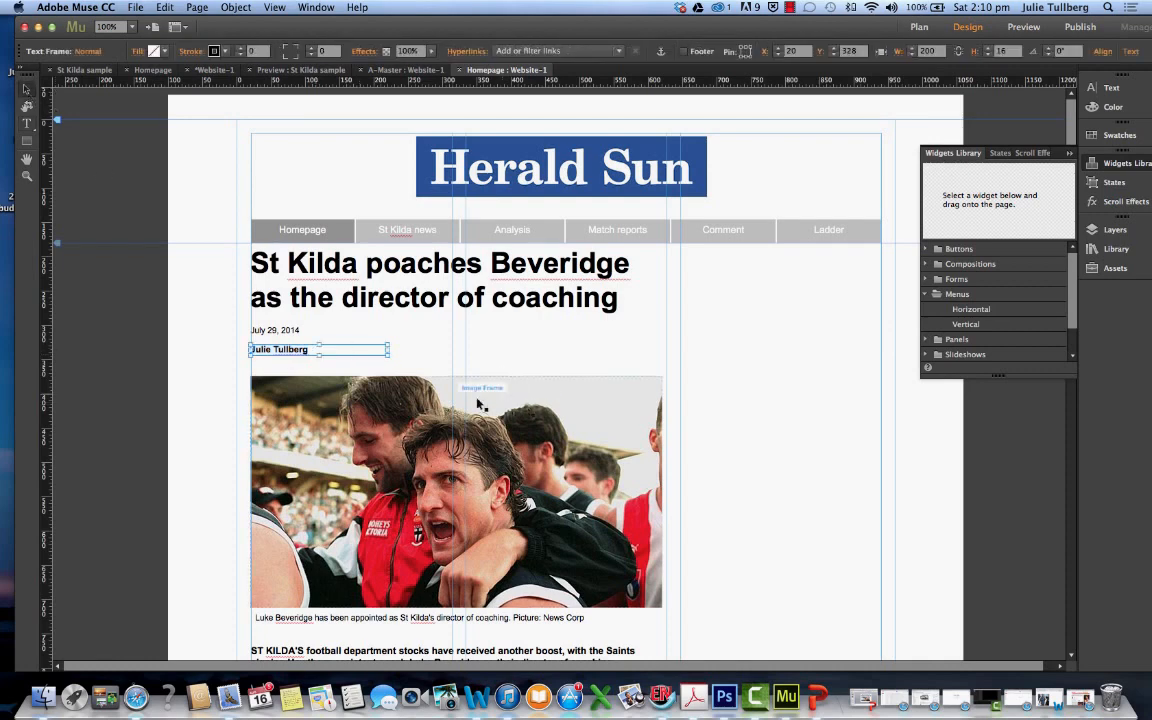
{"action": "left_click_drag", "start_coordinate": [387, 350], "coordinate": [320, 350]}
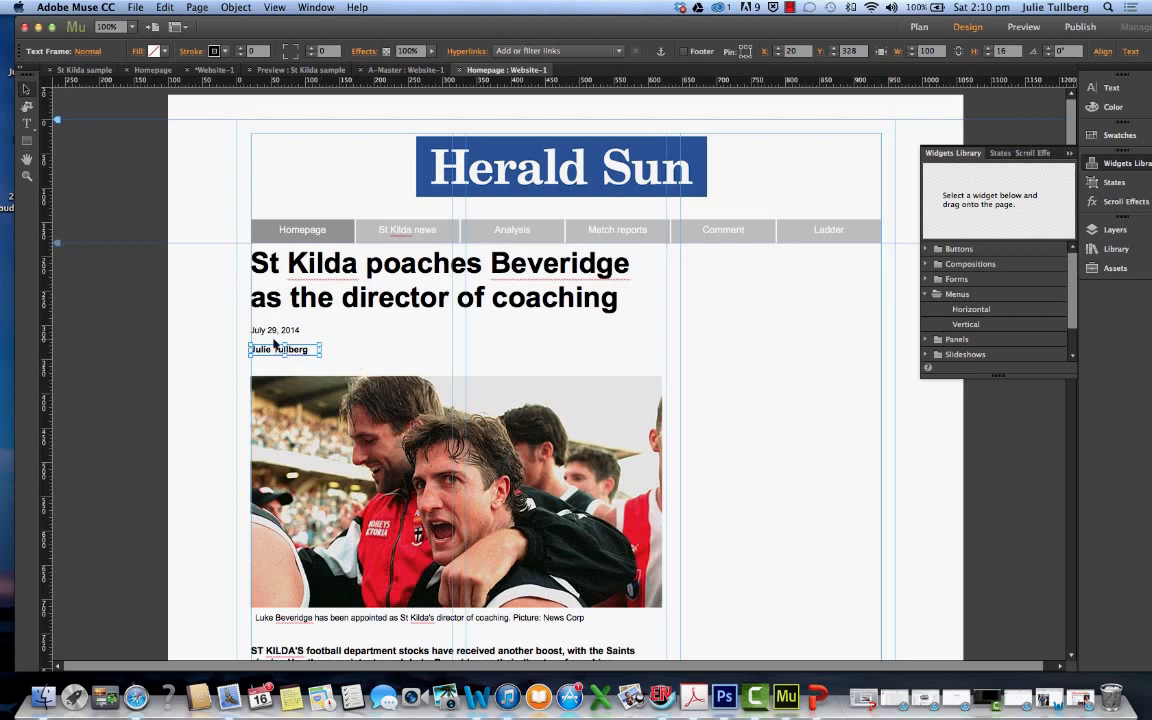
{"action": "left_click", "coordinate": [331, 345]}
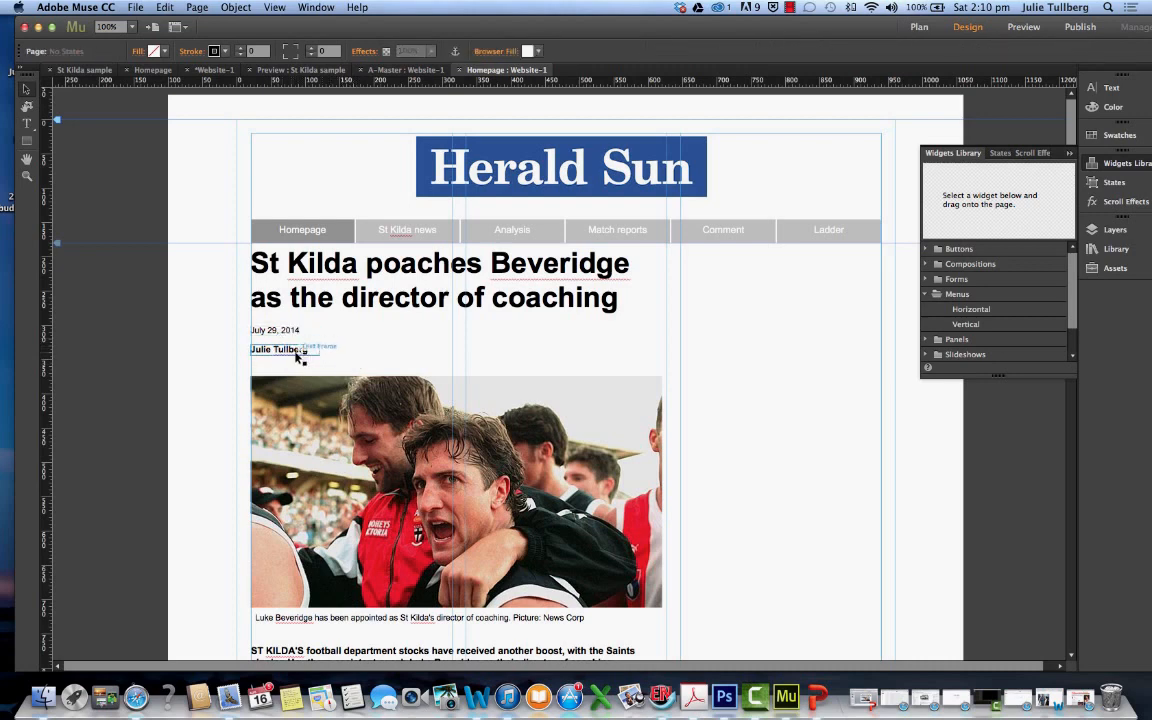
Move the photo down to about Y 391 and enlarge it to about 607 px wide to fill the column
{"action": "left_click", "coordinate": [308, 398]}
{"action": "left_click_drag", "start_coordinate": [306, 396], "coordinate": [306, 408]}
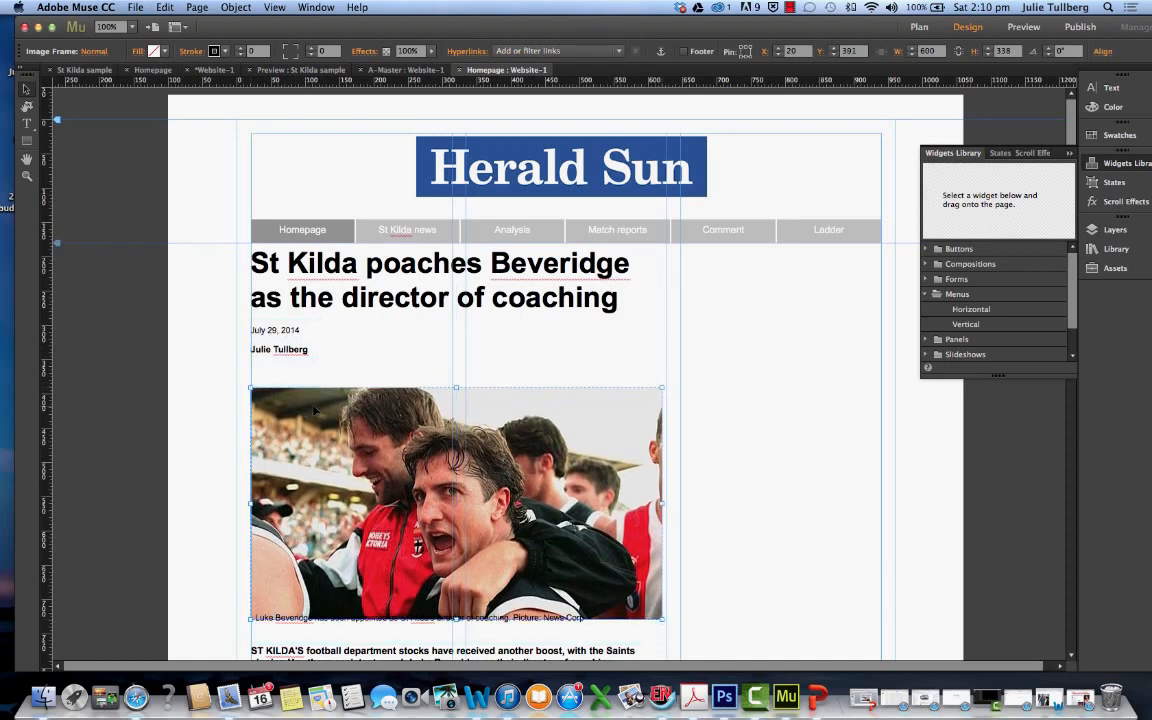
{"action": "left_click_drag", "start_coordinate": [661, 502], "coordinate": [667, 503]}
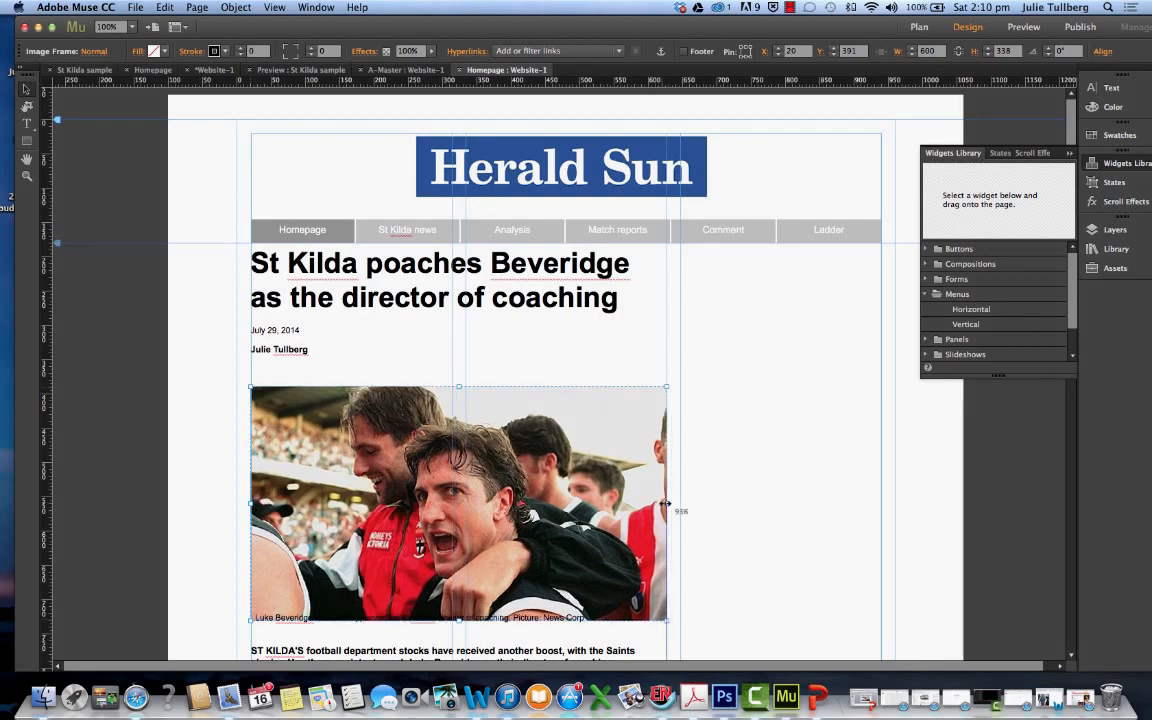
Move the caption just below the enlarged photo, aligned with its edge, and shift the article text frame down to about Y 784
{"action": "scroll", "coordinate": [562, 459], "scroll_direction": "down", "scroll_amount": 5}
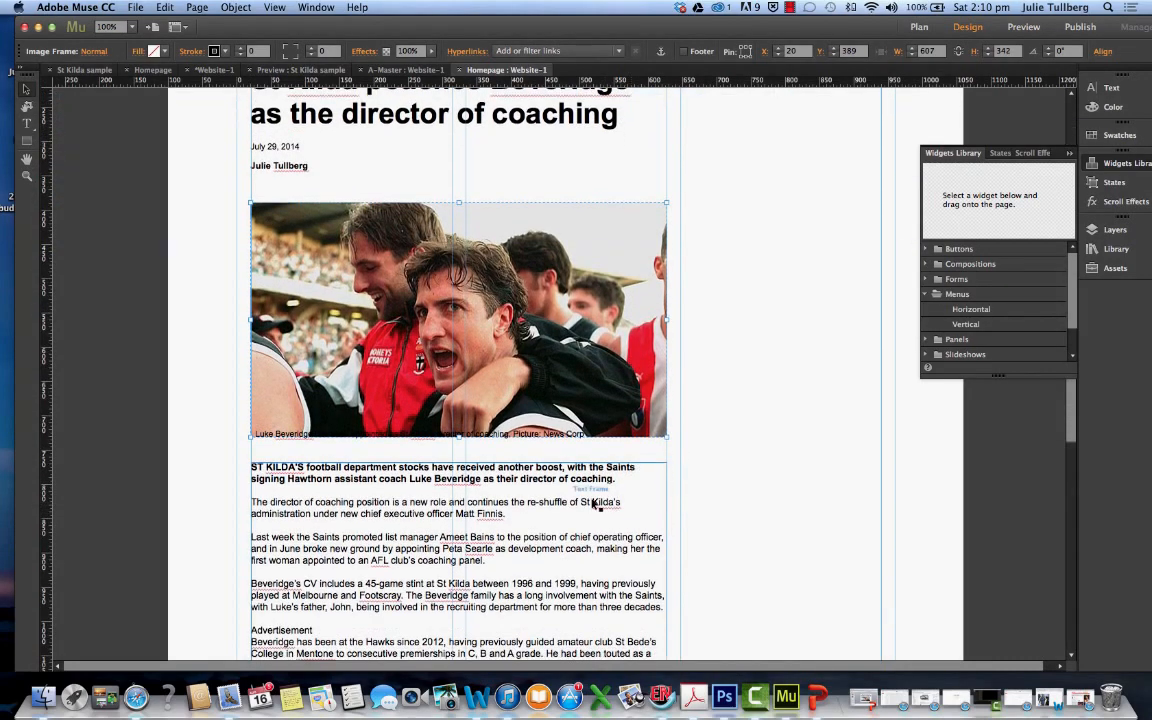
{"action": "left_click", "coordinate": [462, 441]}
{"action": "left_click_drag", "start_coordinate": [462, 441], "coordinate": [487, 465]}
{"action": "scroll", "coordinate": [521, 501], "scroll_direction": "down", "scroll_amount": 2}
{"action": "scroll", "coordinate": [519, 455], "scroll_direction": "up", "scroll_amount": 6}
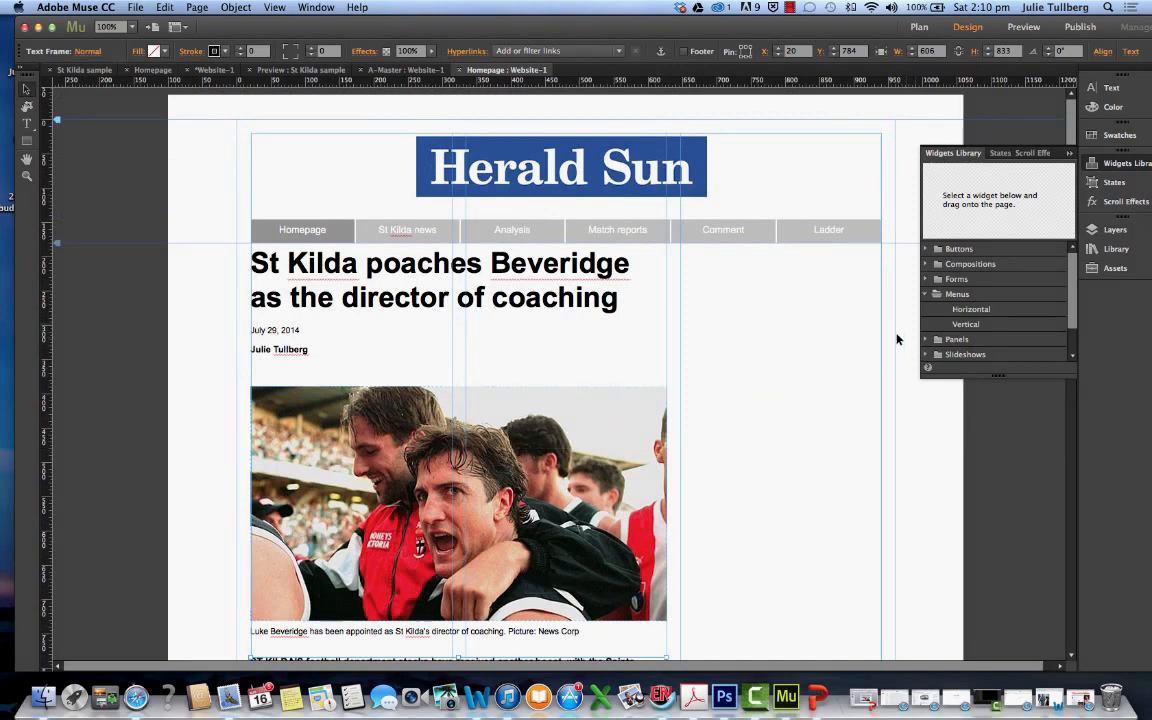
Add a Twitter Tweet social widget between the byline and the photo at about X 25, Y 360
{"action": "left_click", "coordinate": [927, 355]}
{"action": "scroll", "coordinate": [1000, 330], "scroll_direction": "down", "scroll_amount": 5}
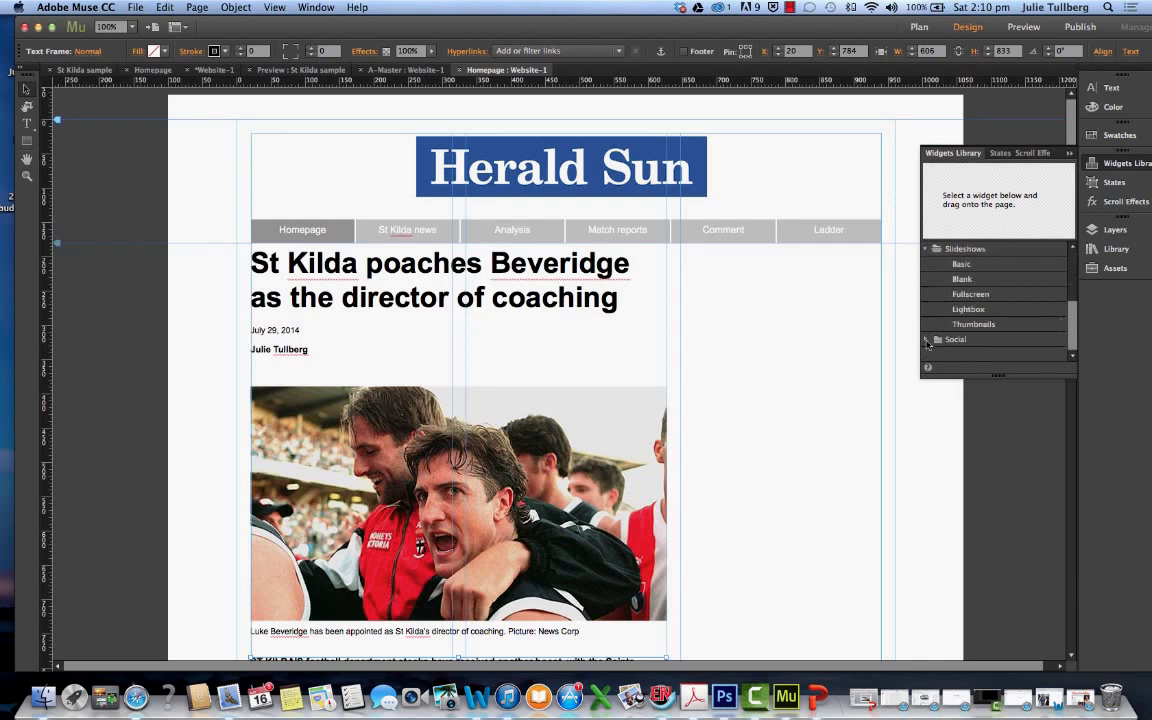
{"action": "left_click", "coordinate": [927, 340]}
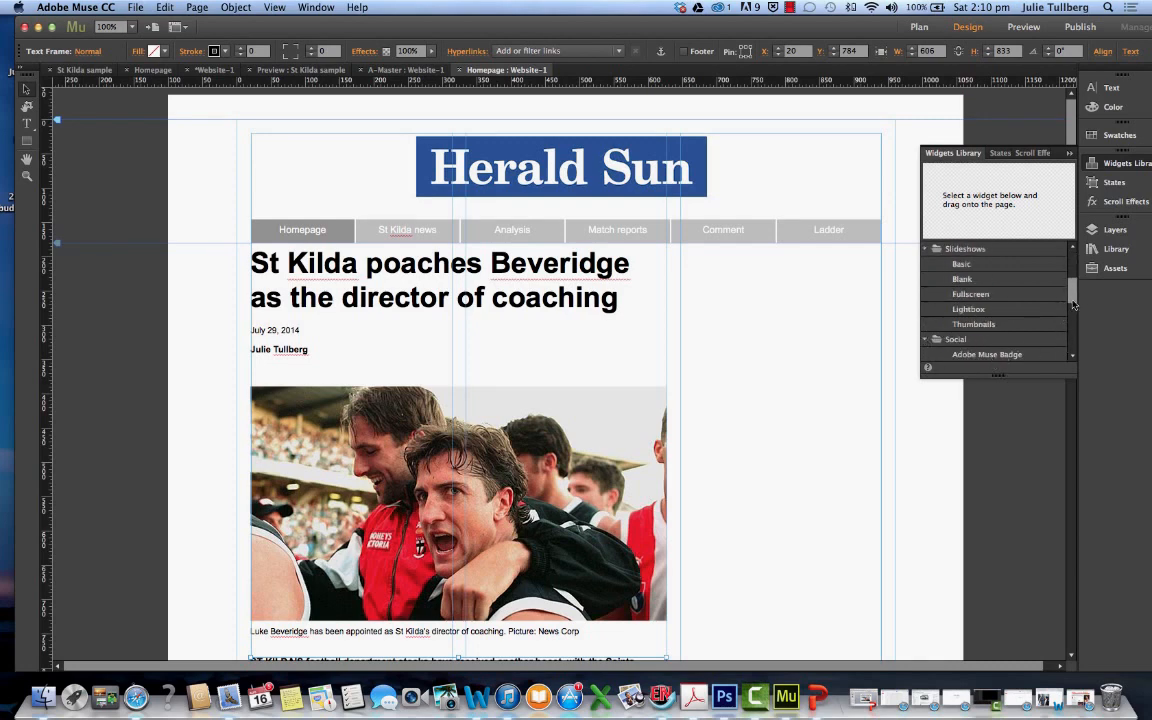
{"action": "scroll", "coordinate": [1071, 323], "scroll_direction": "down", "scroll_amount": 5}
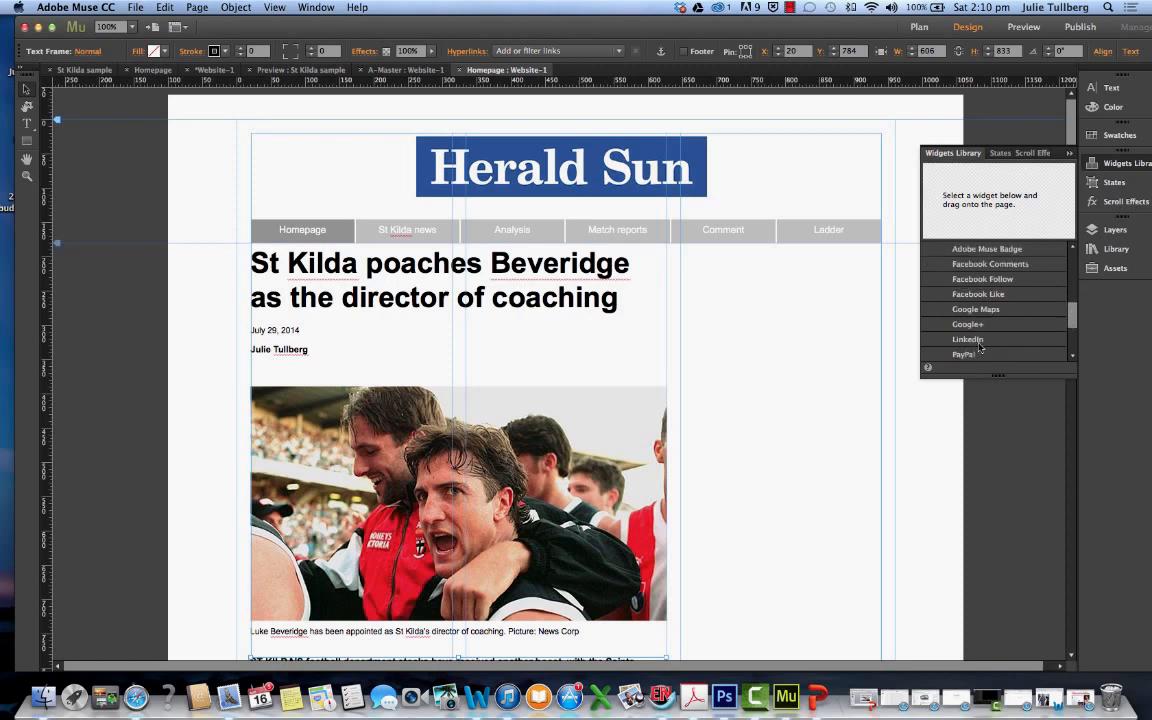
{"action": "scroll", "coordinate": [1002, 330], "scroll_direction": "down", "scroll_amount": 3}
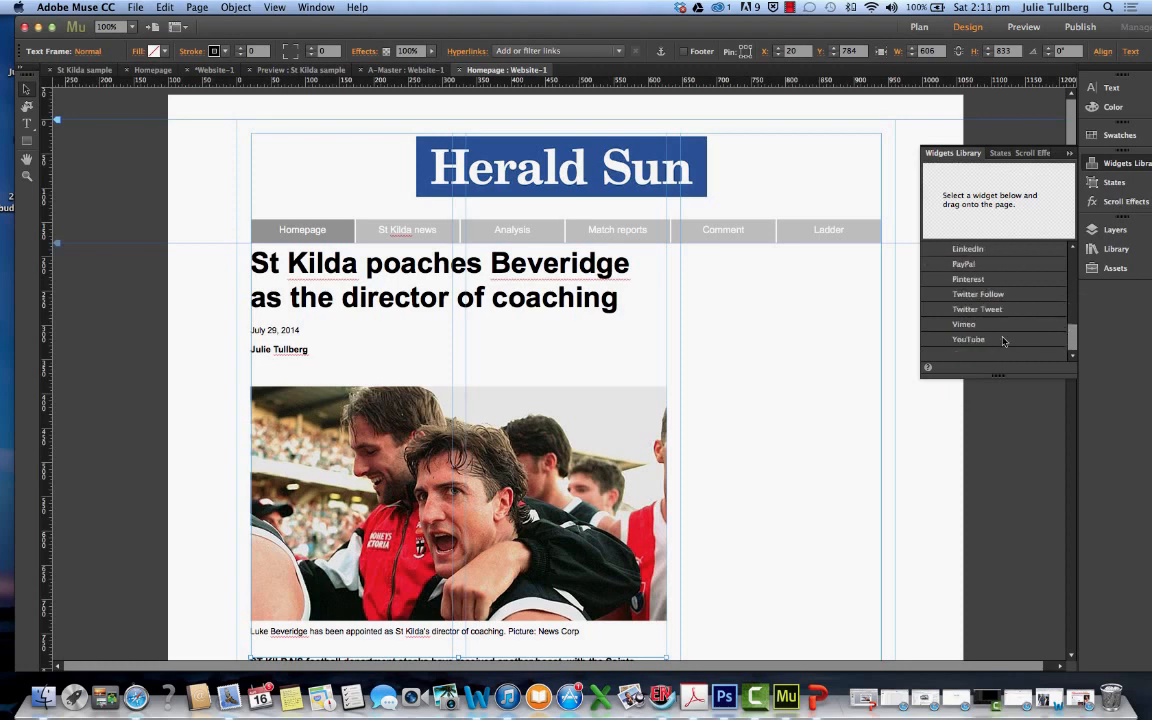
{"action": "left_click", "coordinate": [995, 310]}
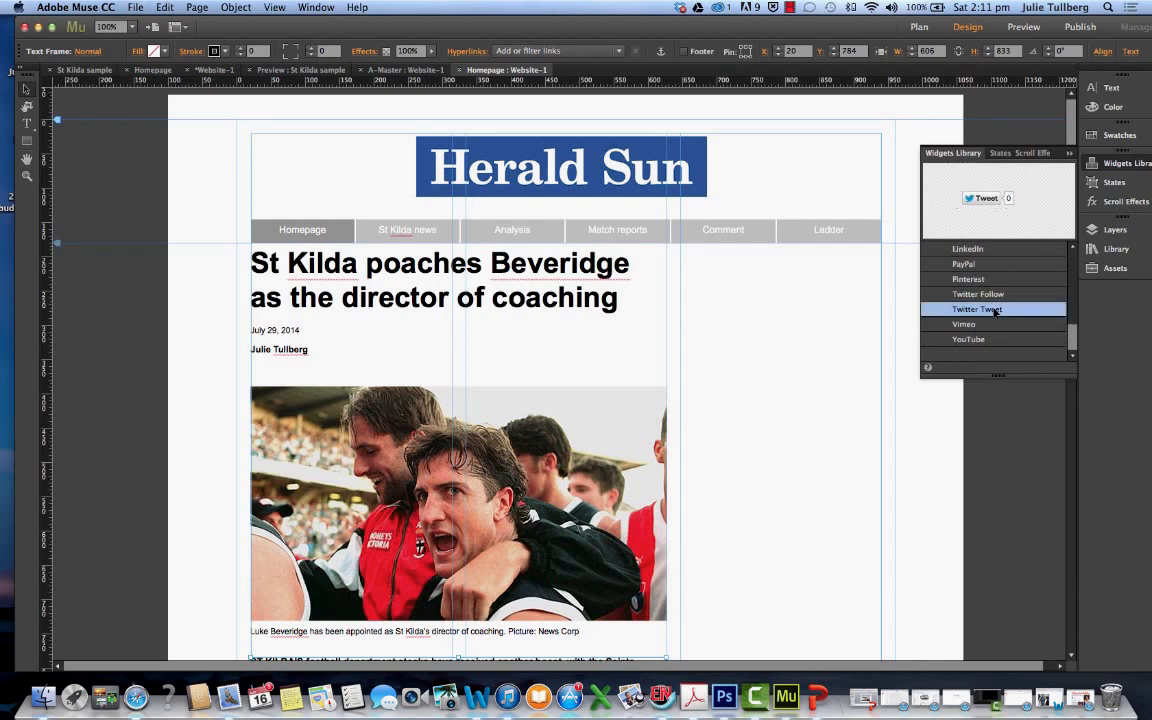
{"action": "left_click_drag", "start_coordinate": [1000, 311], "coordinate": [258, 376]}
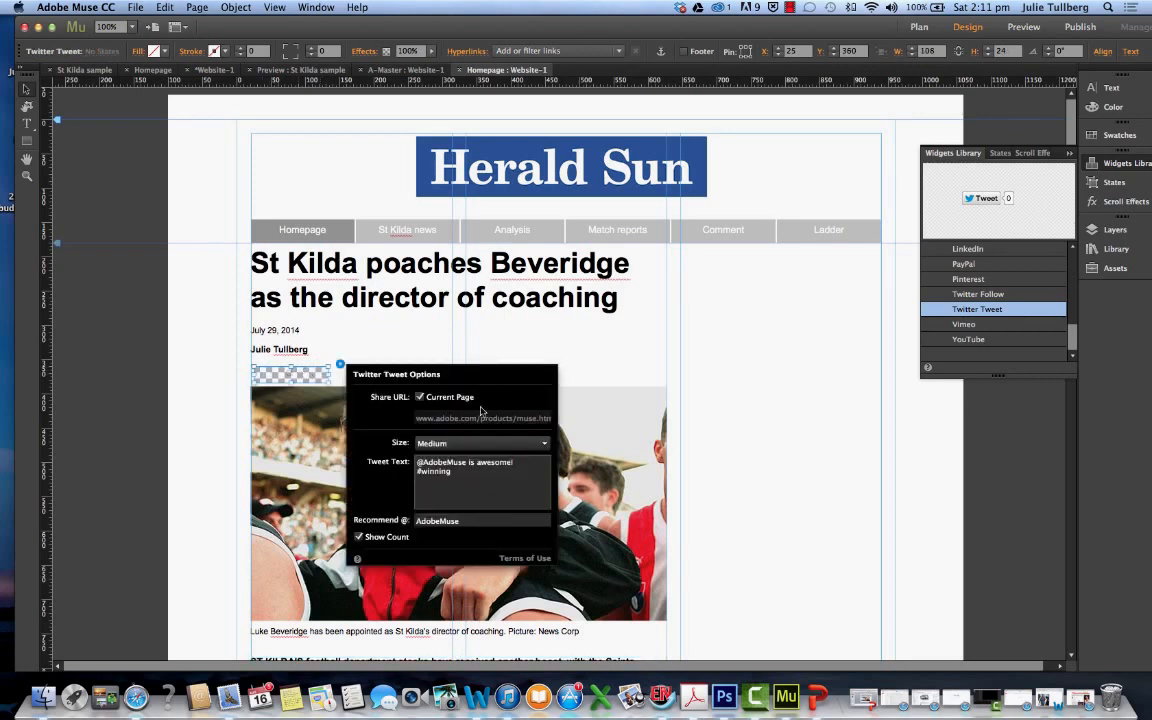
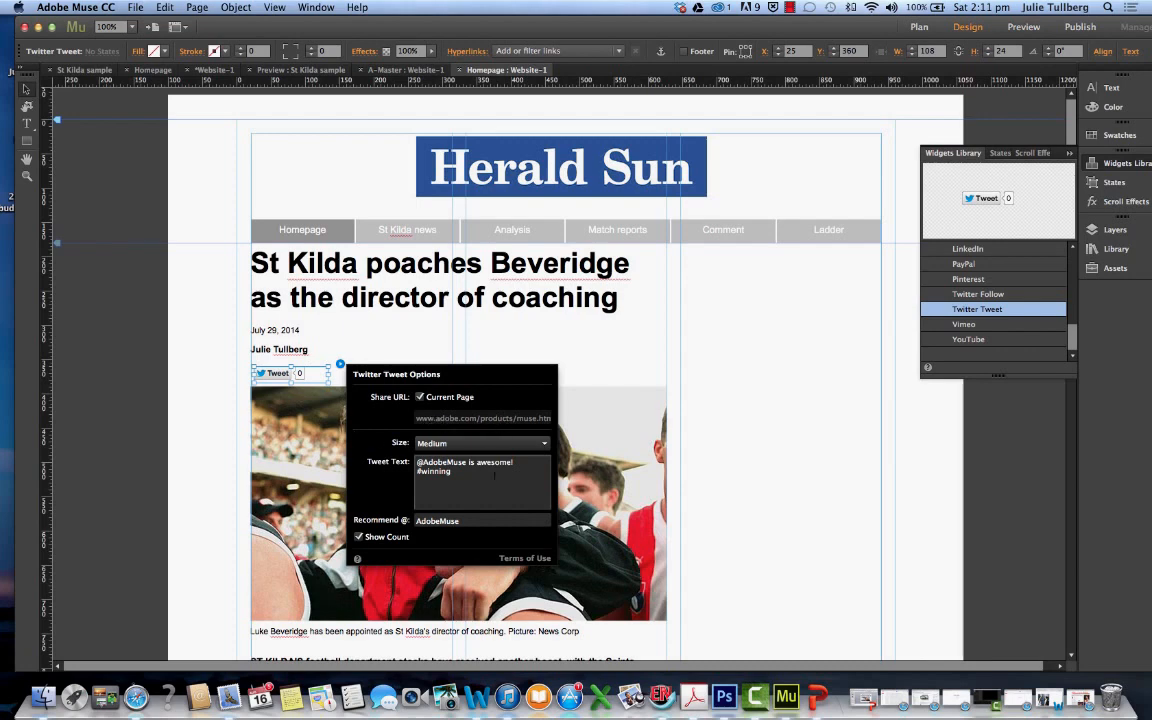
Close the Tweet widget's options and move the photo down to about Y 403, leaving more room beneath the widget
{"action": "left_click_drag", "start_coordinate": [417, 462], "coordinate": [388, 461]}
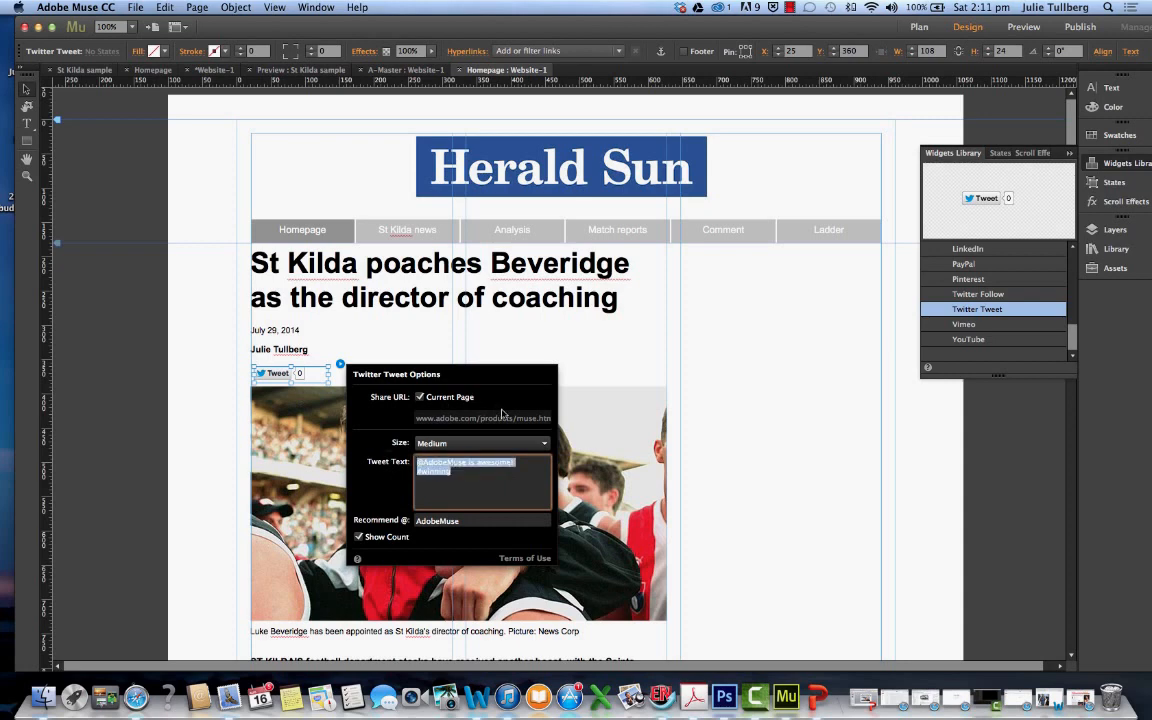
{"action": "left_click", "coordinate": [455, 351]}
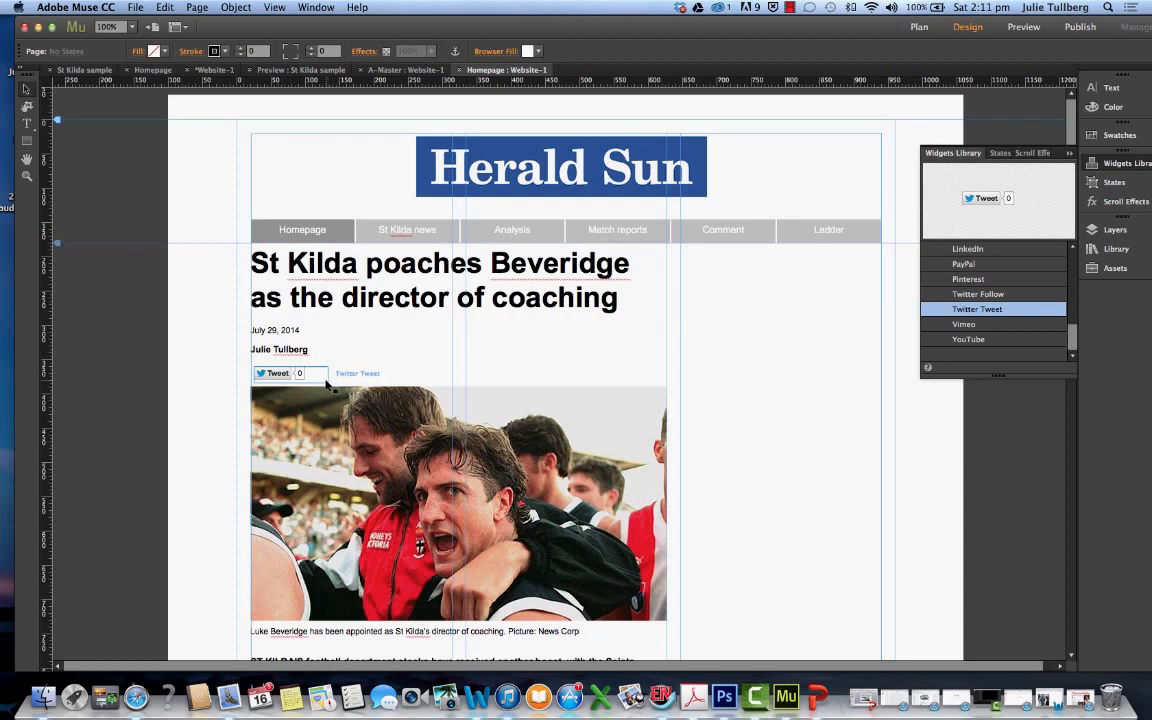
{"action": "left_click", "coordinate": [293, 376]}
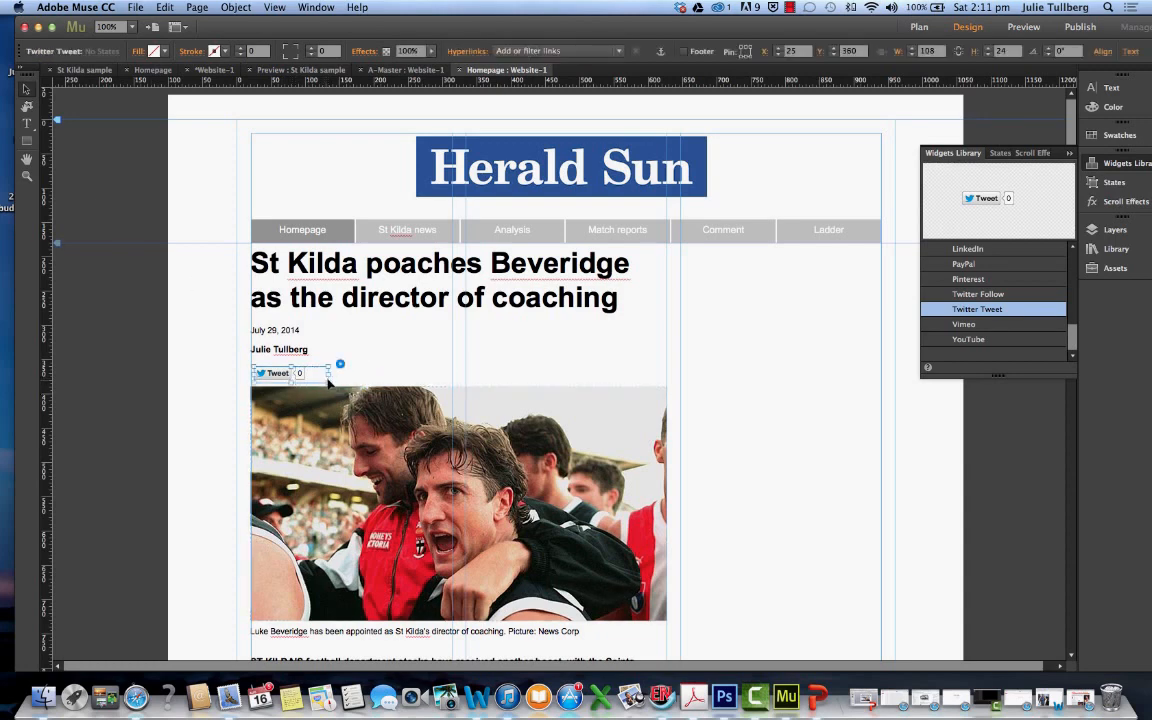
{"action": "left_click_drag", "start_coordinate": [327, 380], "coordinate": [324, 376]}
{"action": "left_click", "coordinate": [317, 333]}
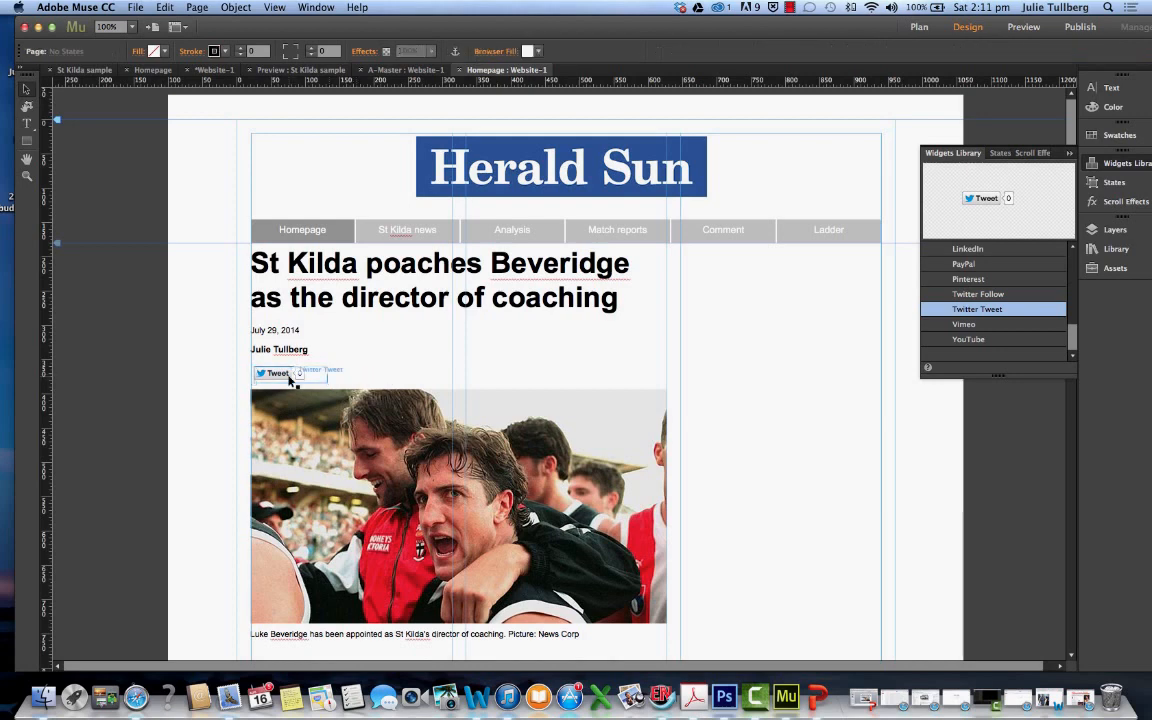
{"action": "left_click_drag", "start_coordinate": [312, 399], "coordinate": [313, 408]}
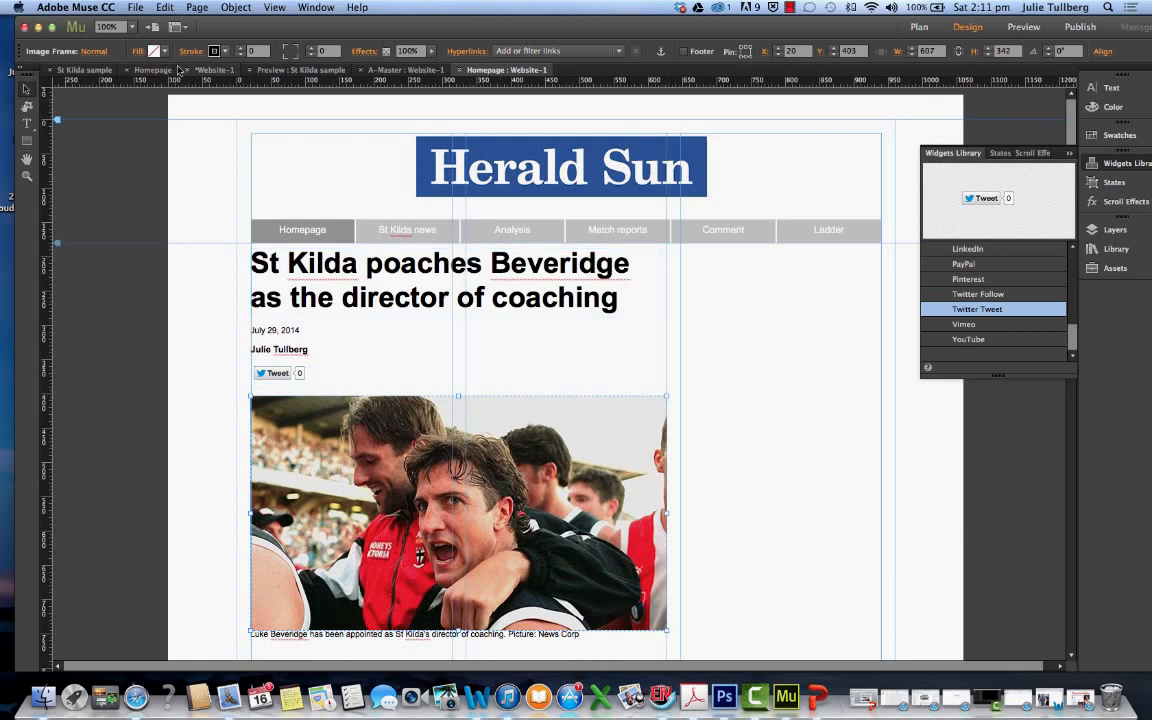
Check the social button layout in the St Kilda sample preview and align the Tweet widget with the byline's edge on the homepage
{"action": "left_click", "coordinate": [290, 70]}
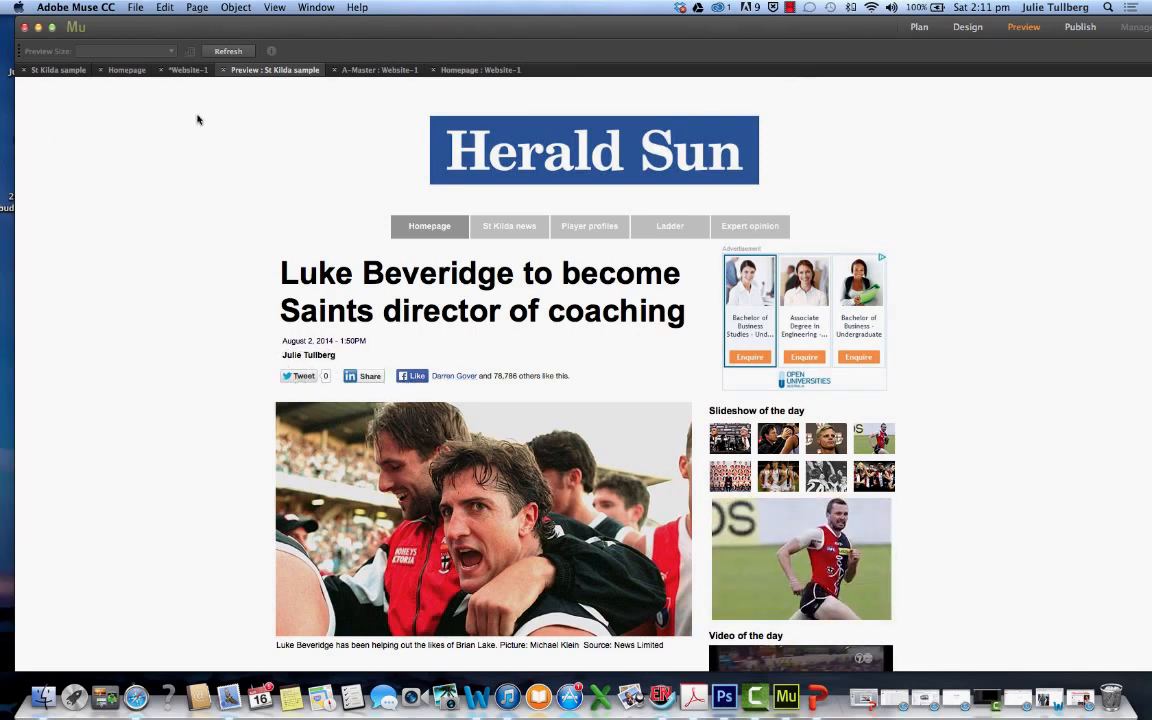
{"action": "left_click", "coordinate": [463, 70]}
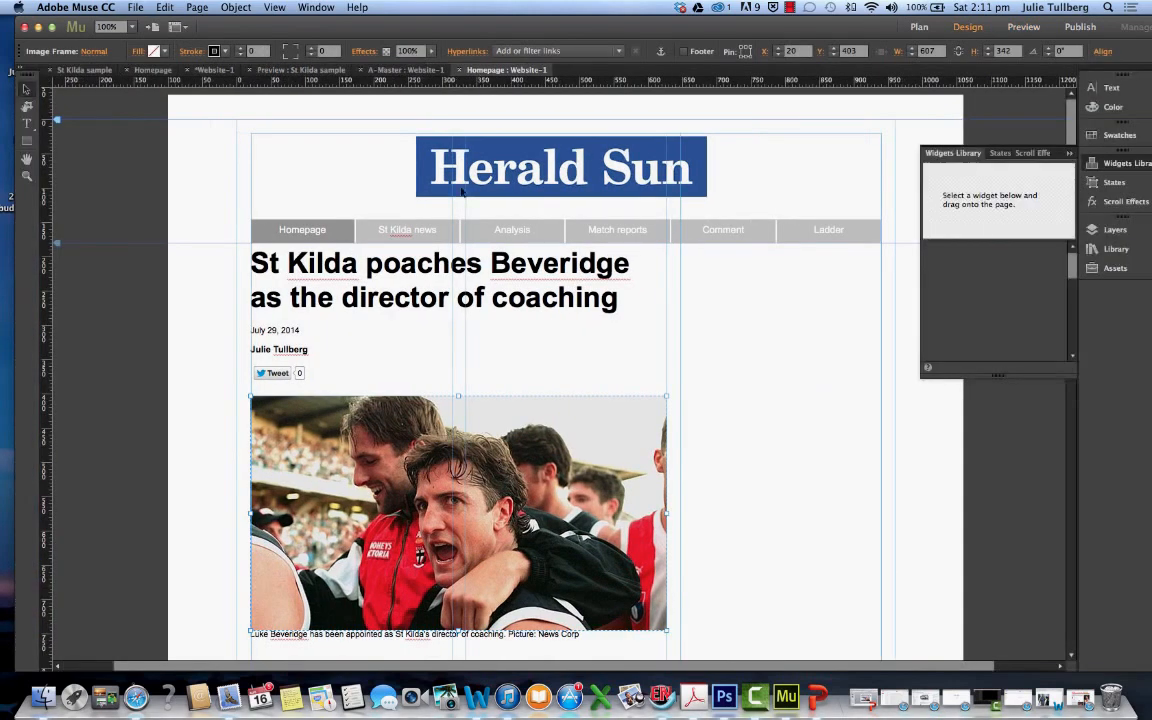
{"action": "left_click", "coordinate": [273, 375]}
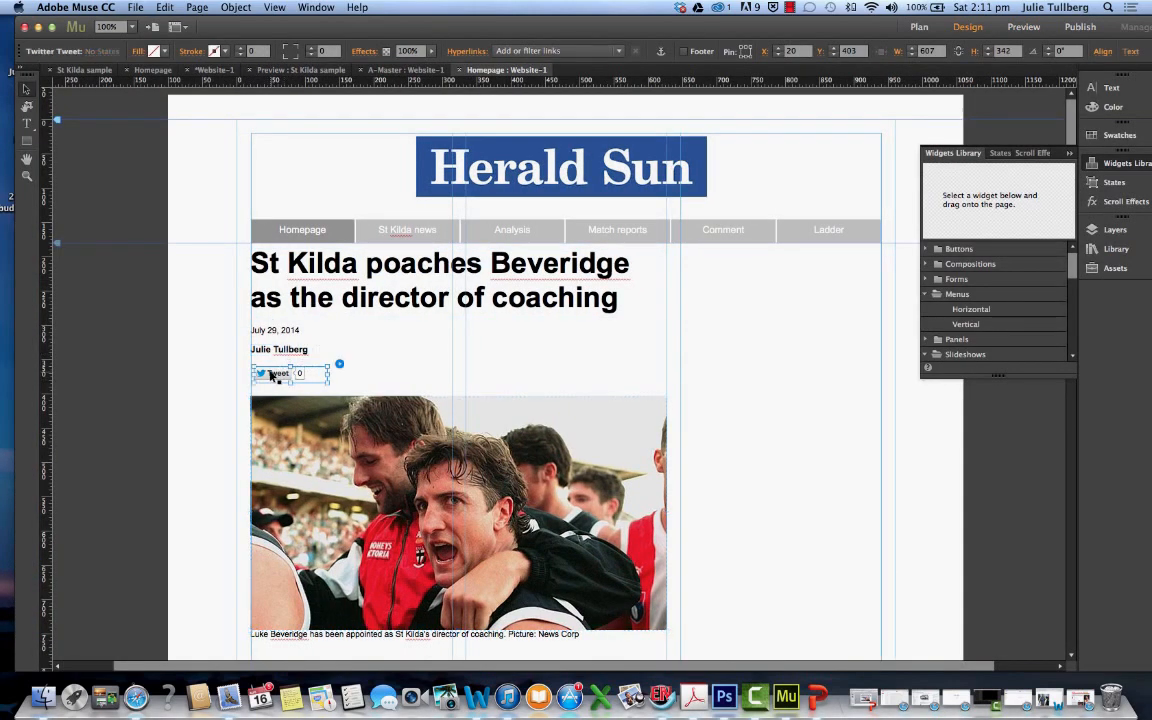
{"action": "left_click_drag", "start_coordinate": [273, 377], "coordinate": [268, 378]}
{"action": "left_click", "coordinate": [380, 370]}
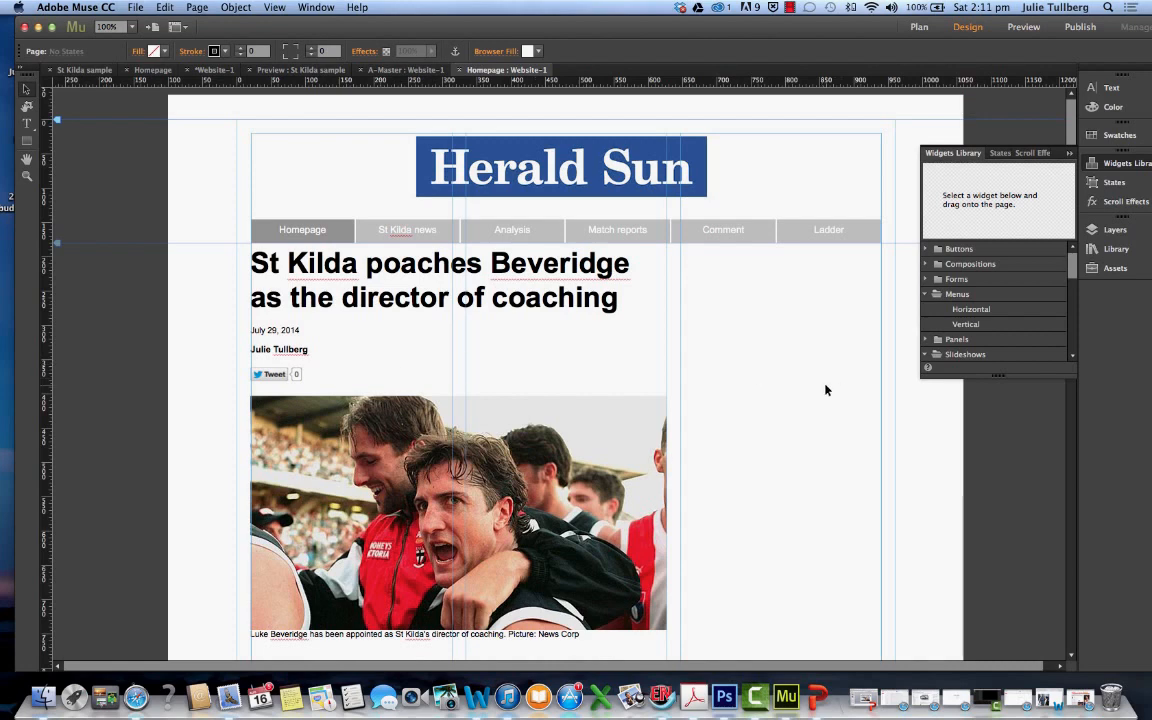
Find LinkedIn among the social widgets in the widget library and select it
{"action": "left_click_drag", "start_coordinate": [1069, 285], "coordinate": [1068, 356]}
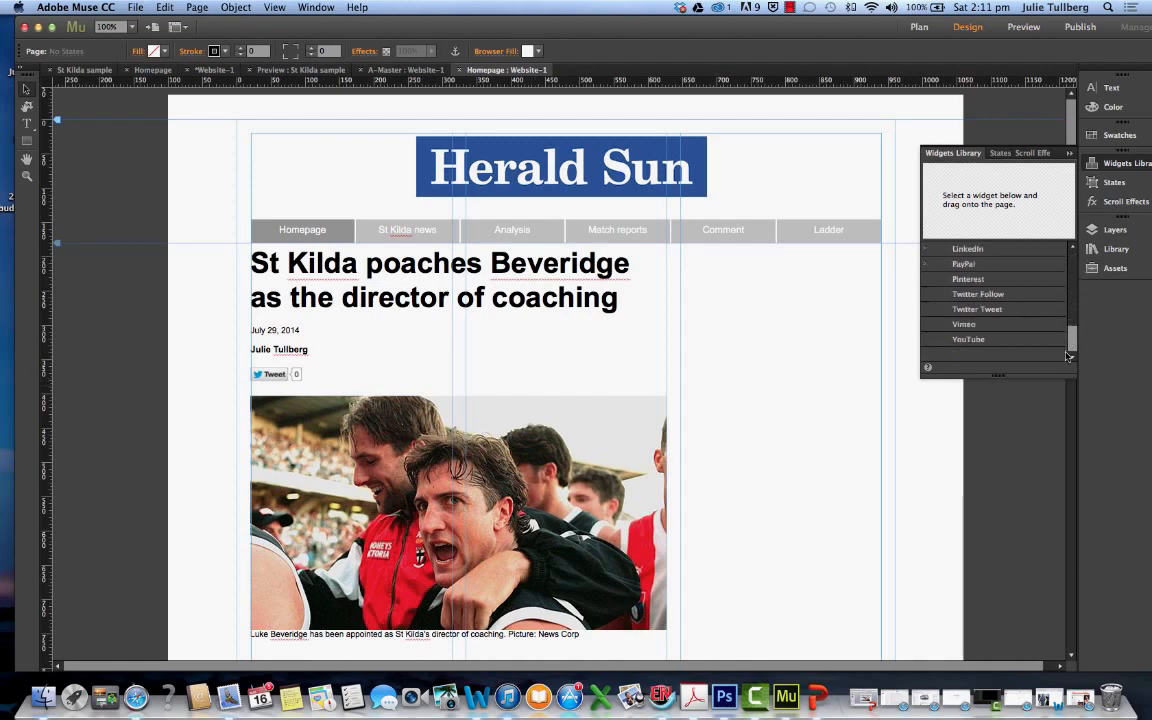
{"action": "scroll", "coordinate": [940, 298], "scroll_direction": "up", "scroll_amount": 5}
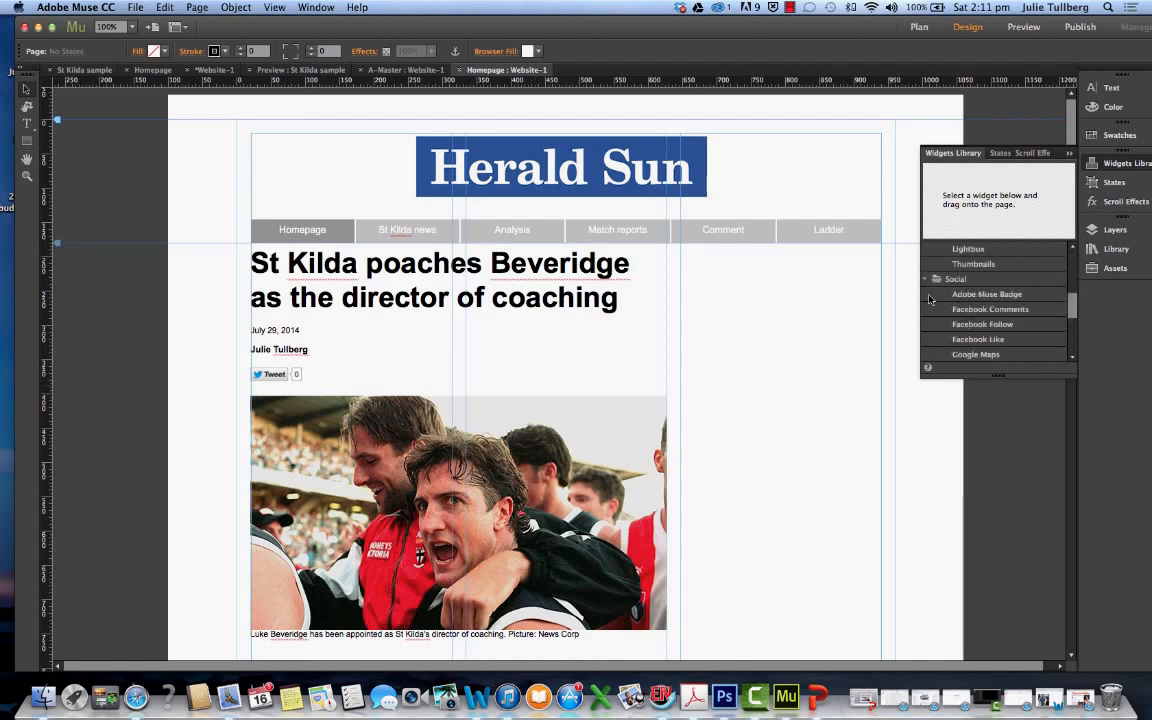
{"action": "scroll", "coordinate": [929, 299], "scroll_direction": "up", "scroll_amount": 3}
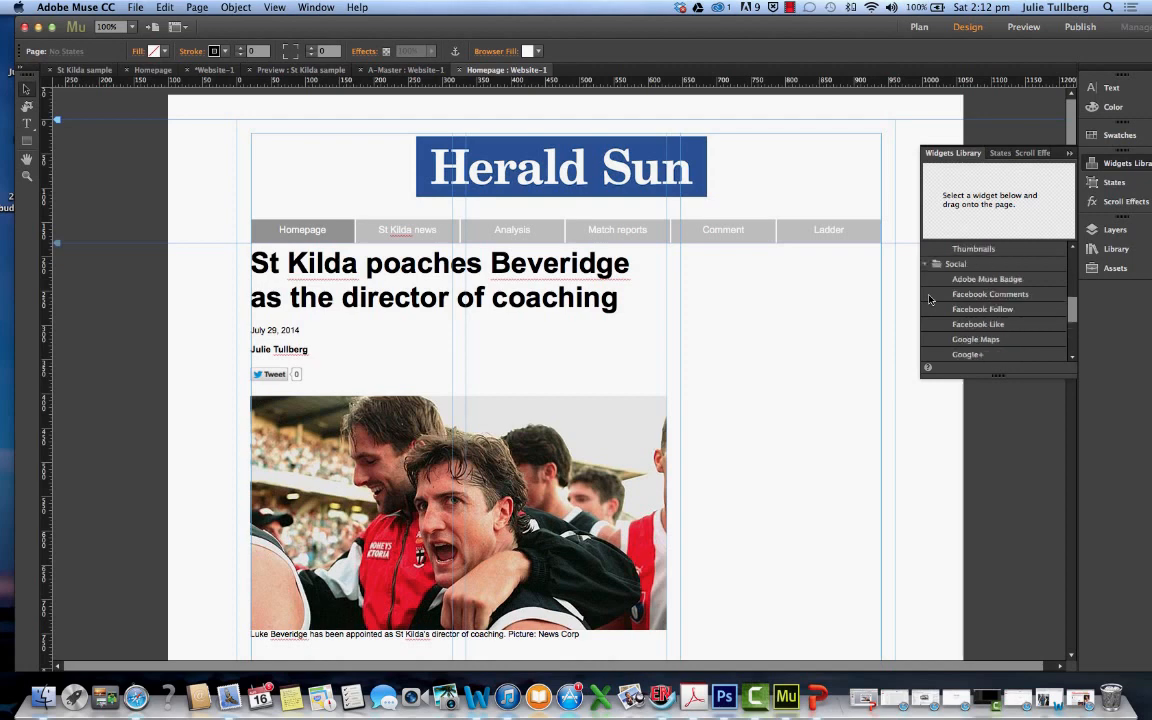
{"action": "scroll", "coordinate": [929, 299], "scroll_direction": "down", "scroll_amount": 1}
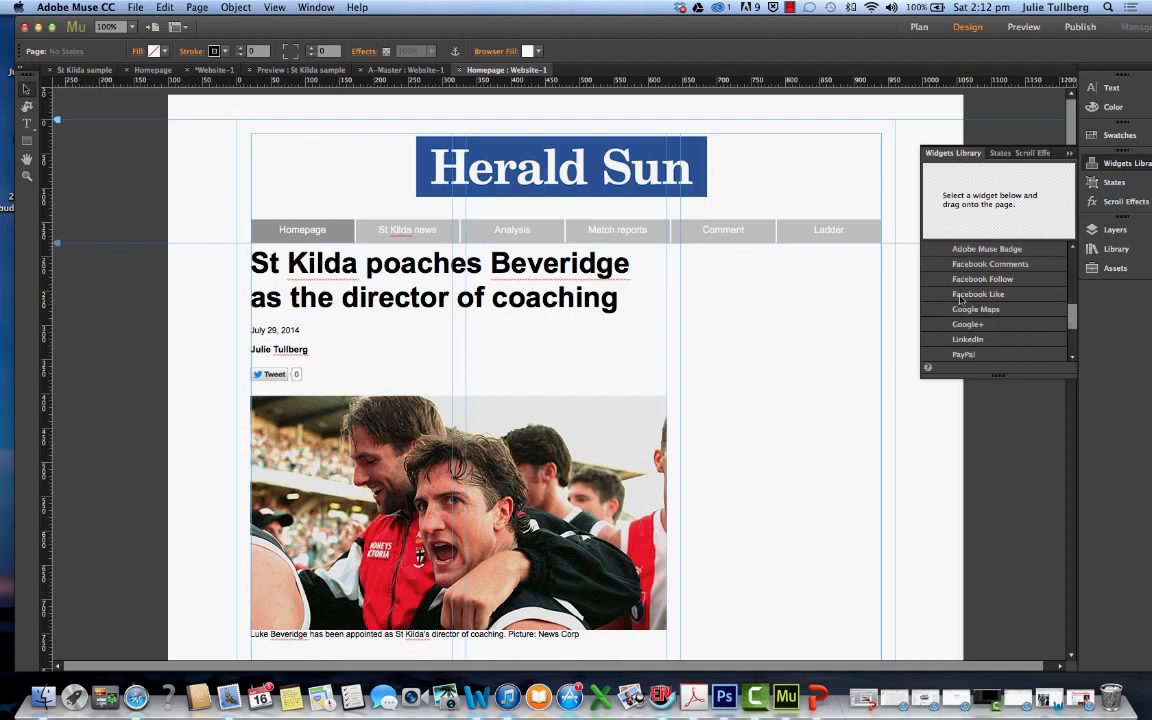
{"action": "left_click", "coordinate": [970, 341]}
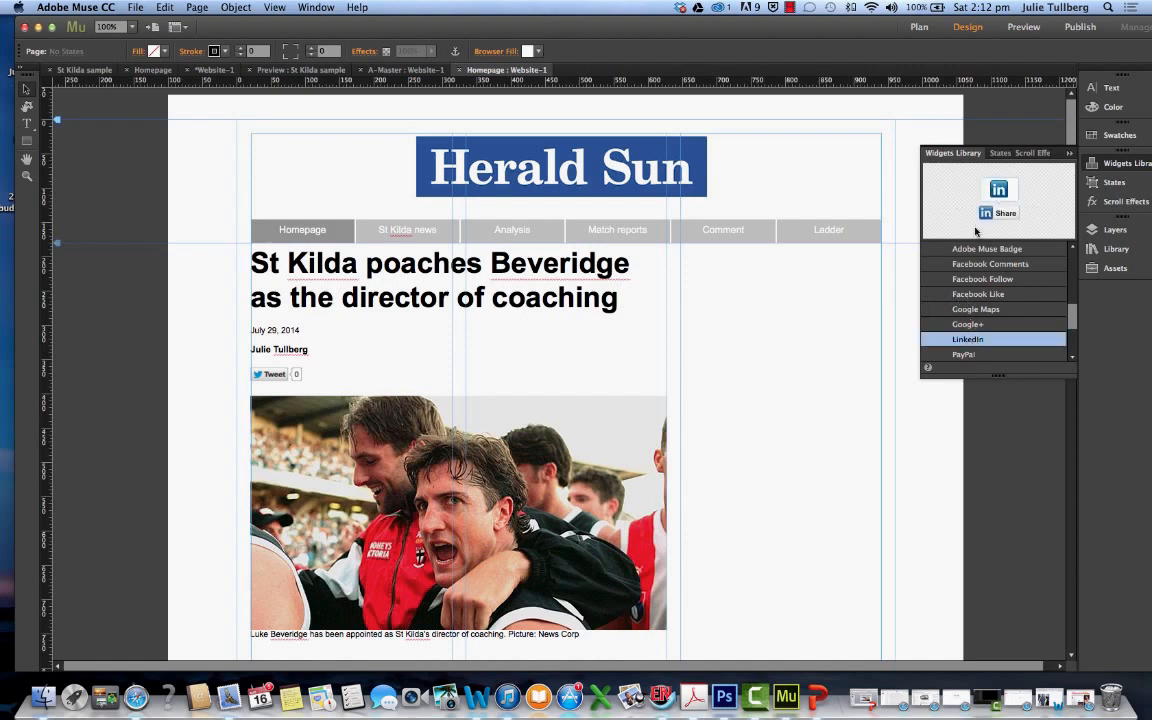
{"action": "left_click_drag", "start_coordinate": [975, 231], "coordinate": [330, 352]}
{"action": "scroll", "coordinate": [353, 352], "scroll_direction": "down", "scroll_amount": 3}
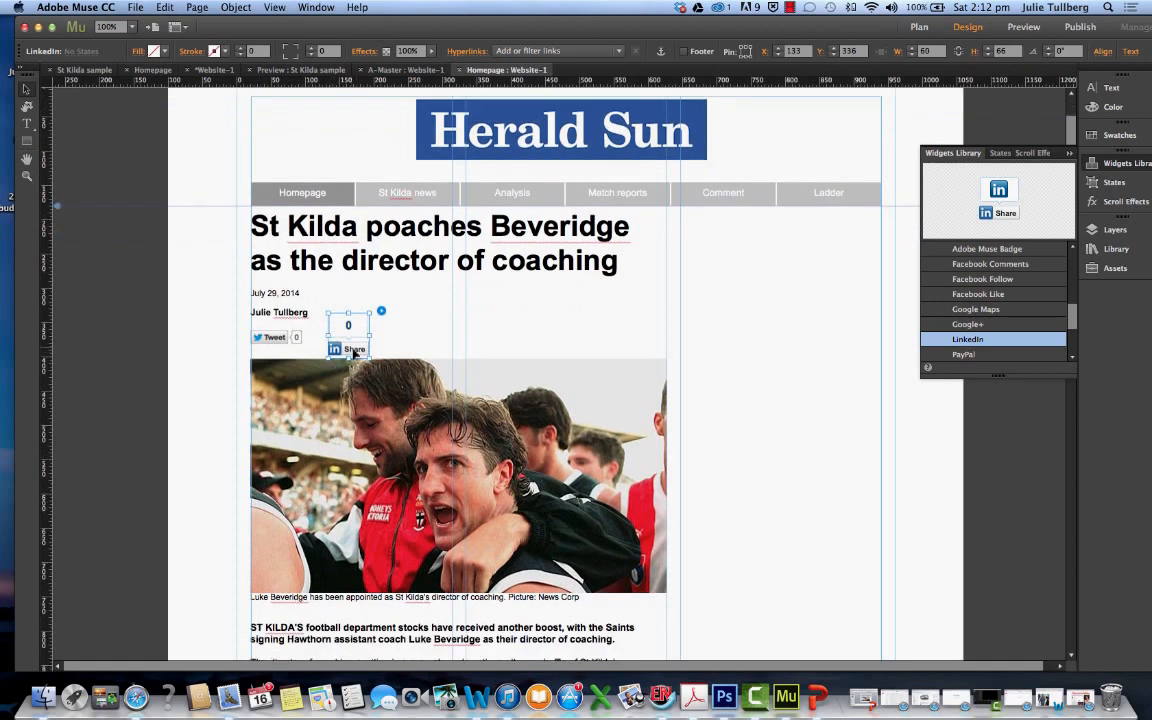
{"action": "right_click", "coordinate": [359, 331]}
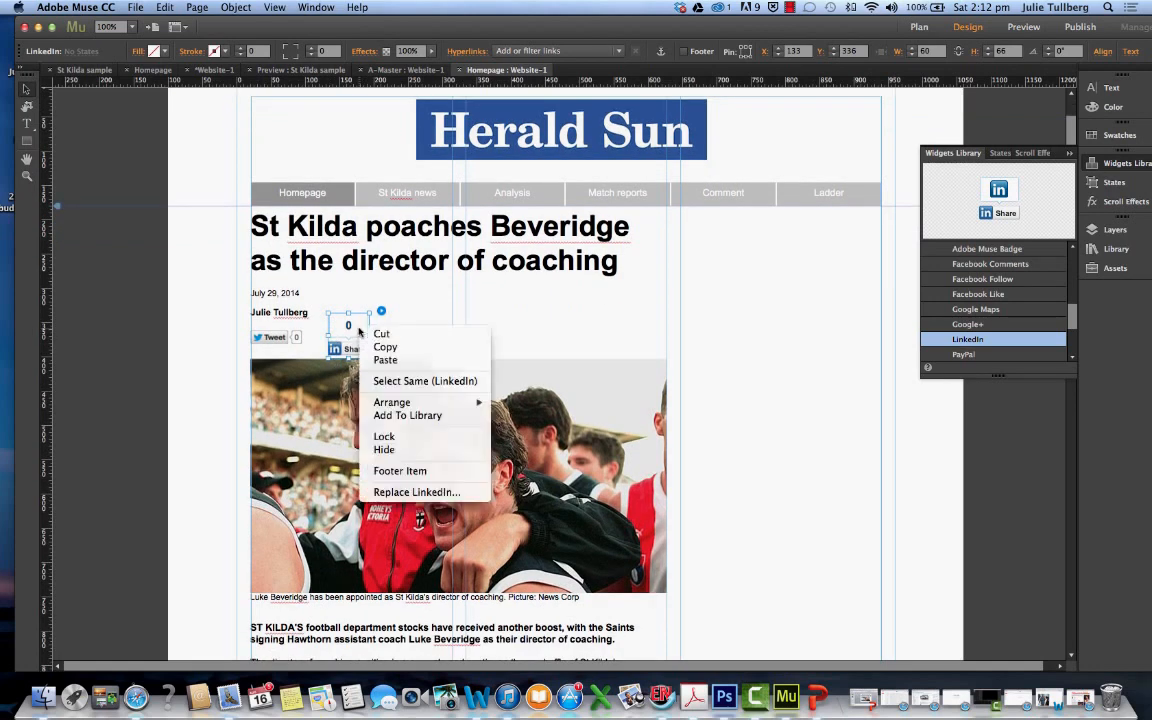
{"action": "left_click", "coordinate": [372, 338]}
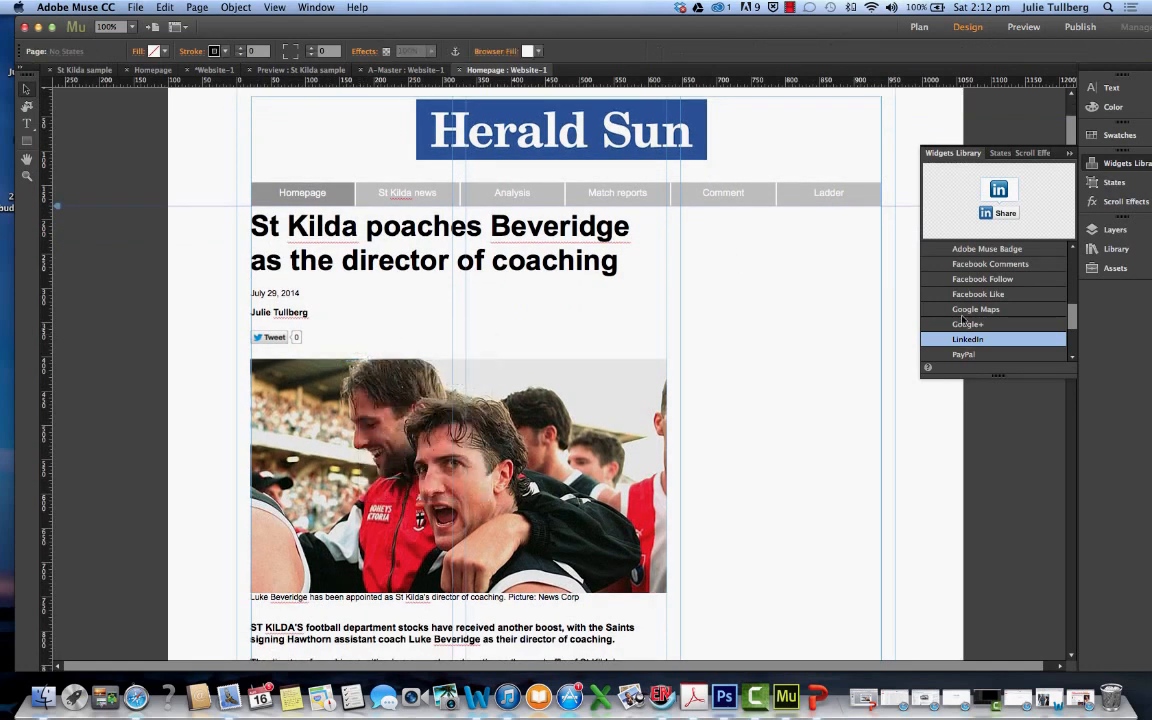
Place a LinkedIn share widget beside the Tweet widget at about X 108, Y 320
{"action": "left_click_drag", "start_coordinate": [979, 340], "coordinate": [345, 322]}
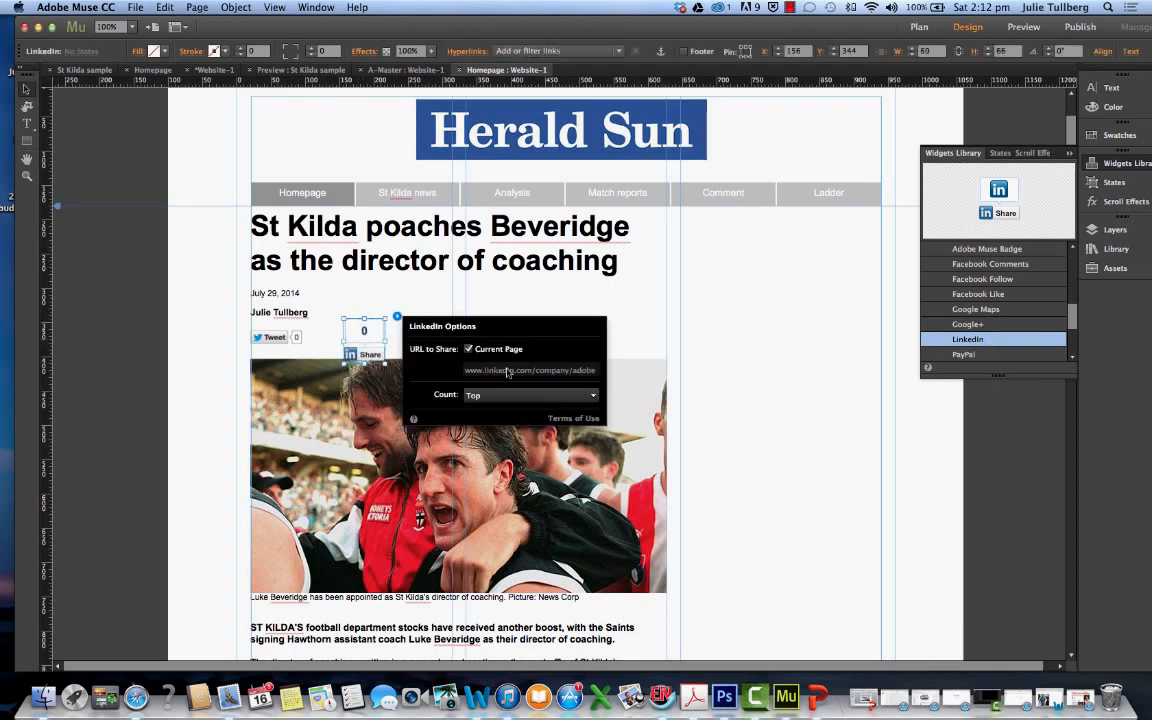
{"action": "left_click_drag", "start_coordinate": [361, 356], "coordinate": [328, 339]}
{"action": "left_click", "coordinate": [366, 317]}
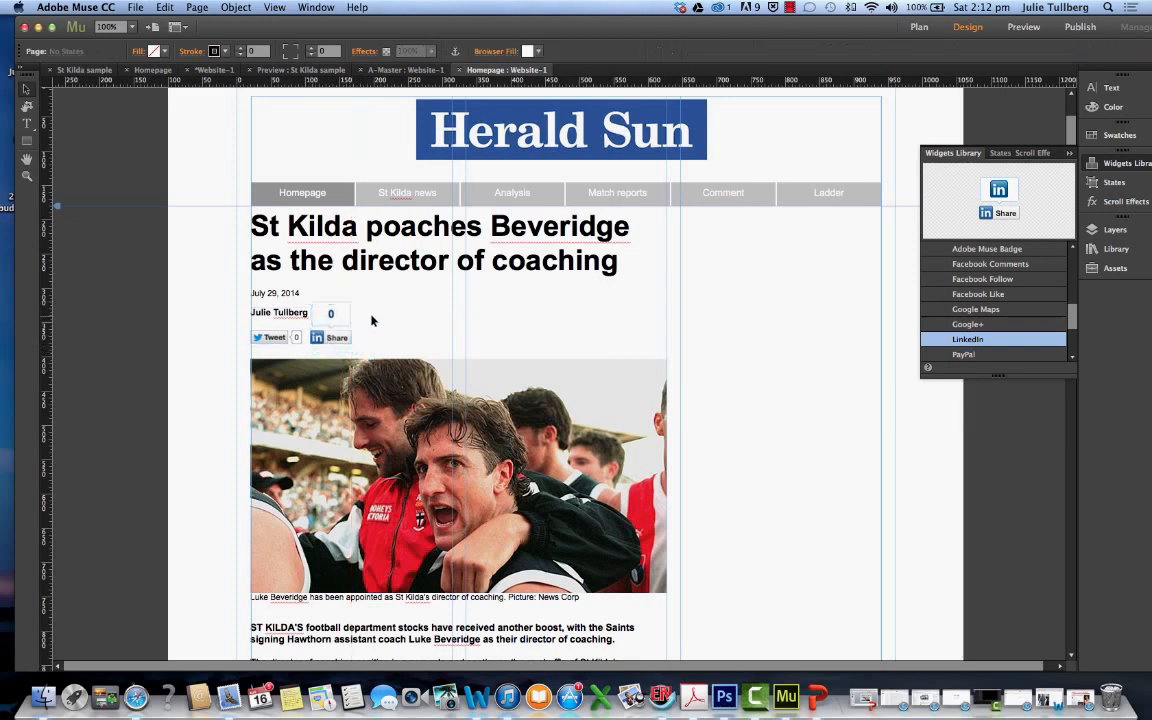
{"action": "left_click", "coordinate": [345, 318]}
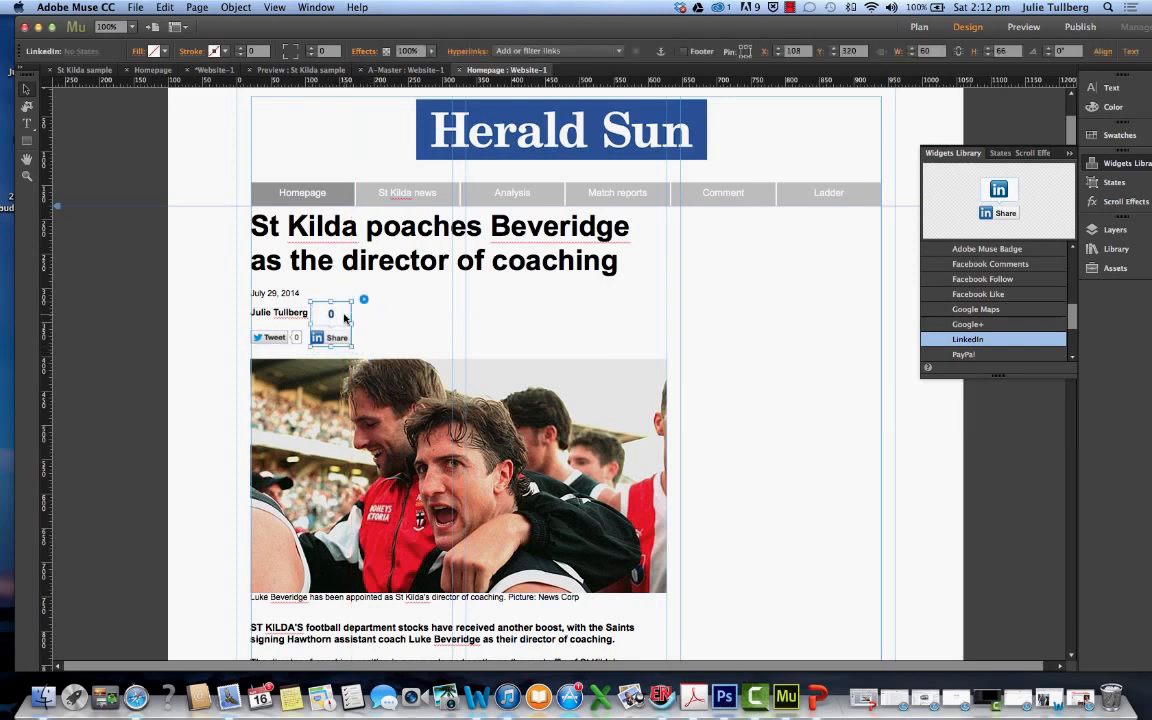
{"action": "right_click", "coordinate": [344, 316]}
{"action": "left_click", "coordinate": [404, 302]}
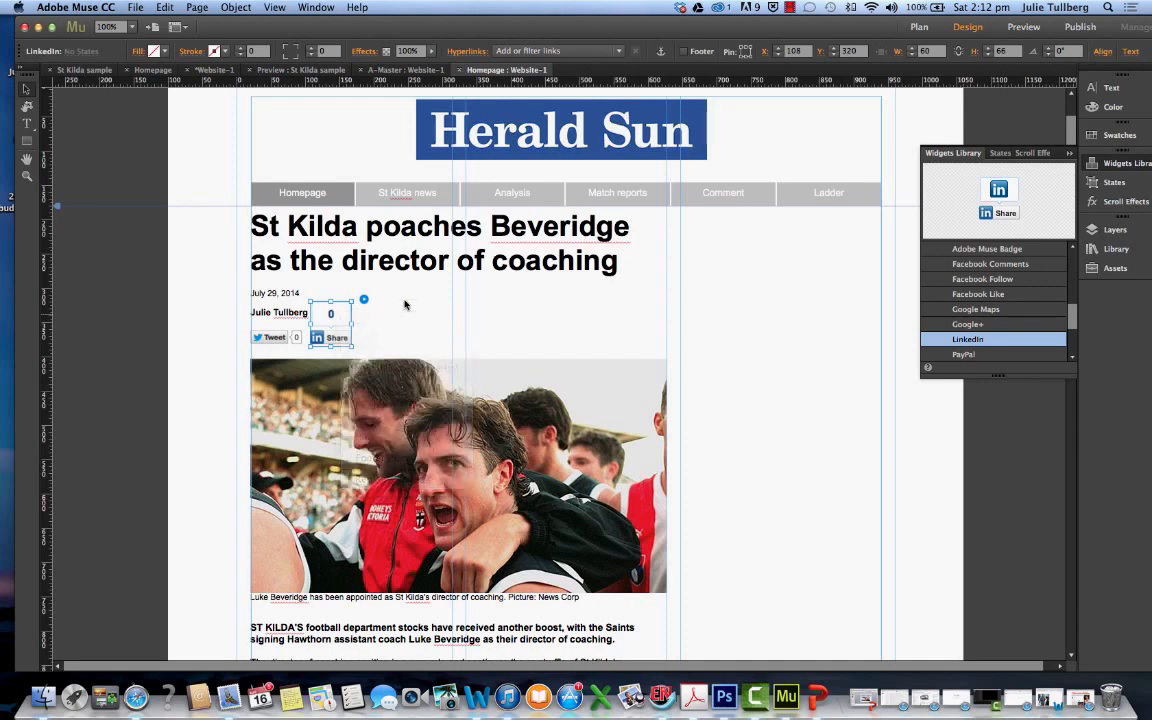
{"action": "left_click_drag", "start_coordinate": [333, 303], "coordinate": [338, 339]}
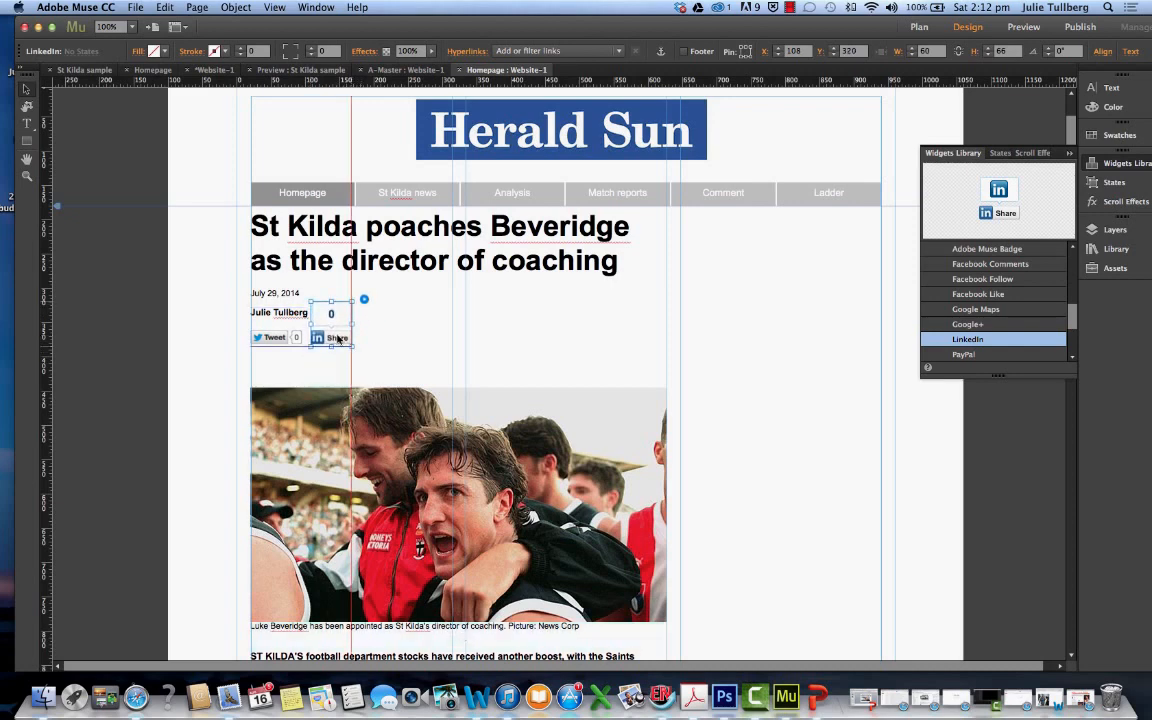
Set the LinkedIn widget's Count option to None and move its Share button down level with the Tweet button
{"action": "left_click", "coordinate": [364, 299]}
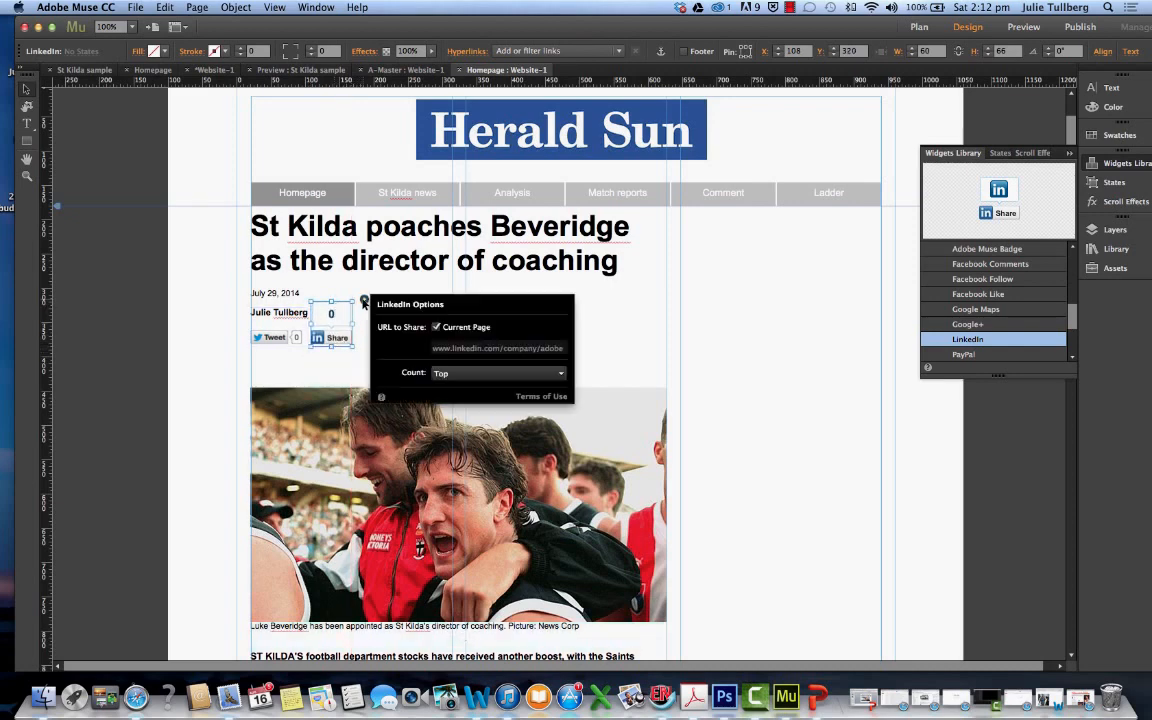
{"action": "left_click", "coordinate": [562, 374]}
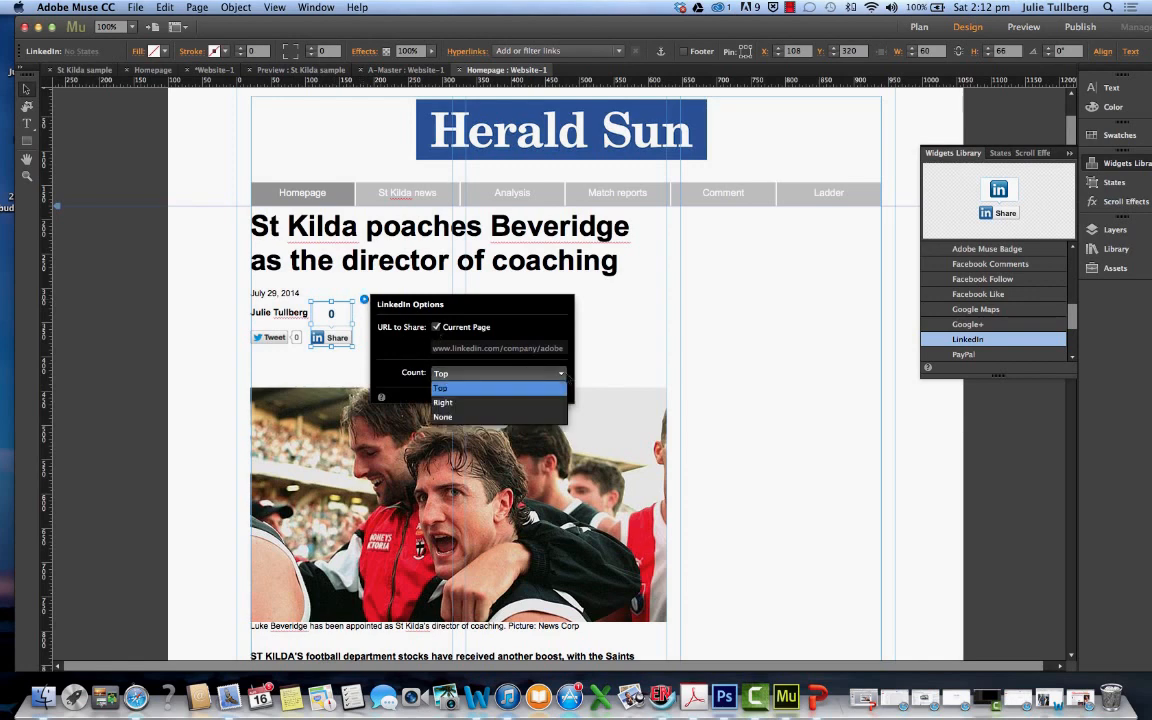
{"action": "left_click", "coordinate": [477, 417]}
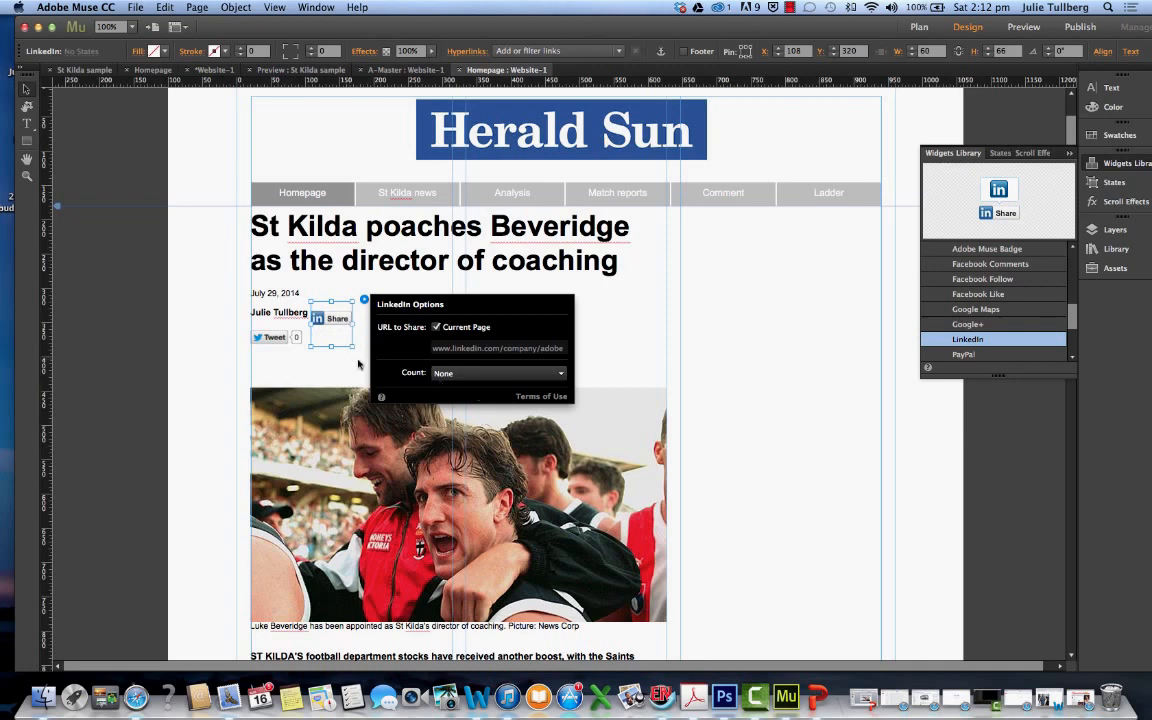
{"action": "left_click", "coordinate": [339, 369]}
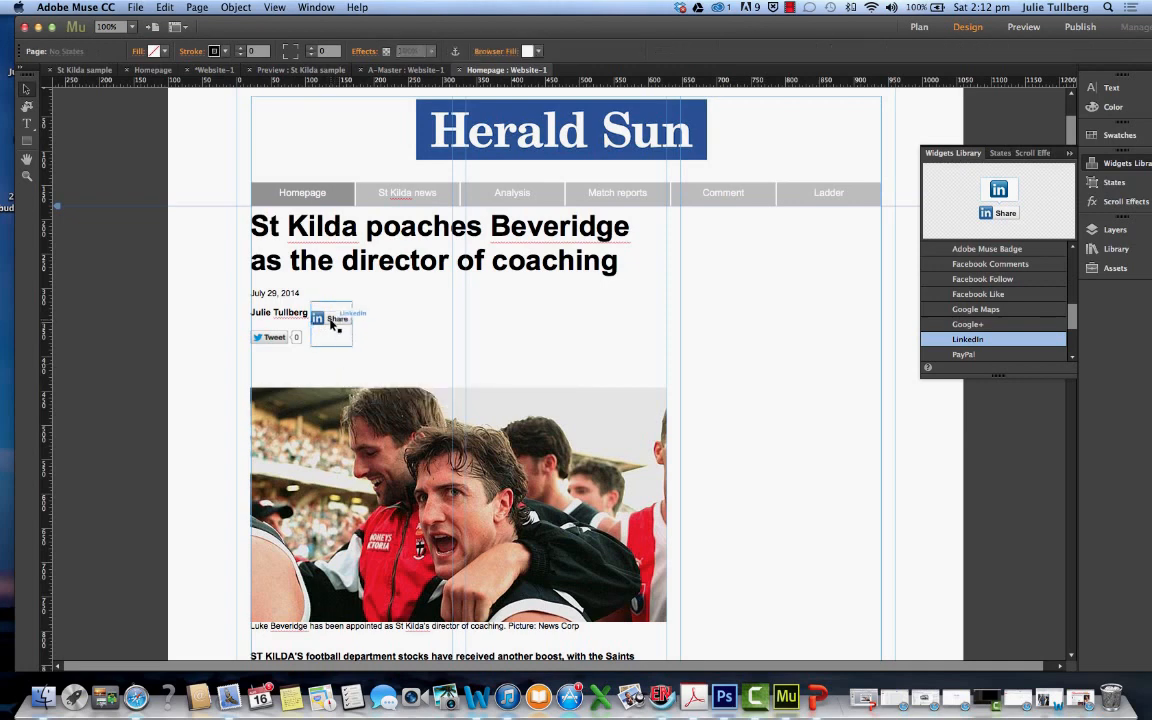
{"action": "mouse_move", "coordinate": [331, 324]}
{"action": "left_mouse_down"}
{"action": "mouse_move", "coordinate": [326, 348]}
{"action": "mouse_move", "coordinate": [345, 343]}
{"action": "mouse_move", "coordinate": [327, 330]}
{"action": "mouse_move", "coordinate": [332, 339]}
{"action": "left_mouse_up"}
Move the photo to about Y 428 and resize the LinkedIn widget's frame to about 70 by 24 px at about X 108, Y 362
{"action": "left_click_drag", "start_coordinate": [352, 414], "coordinate": [352, 393]}
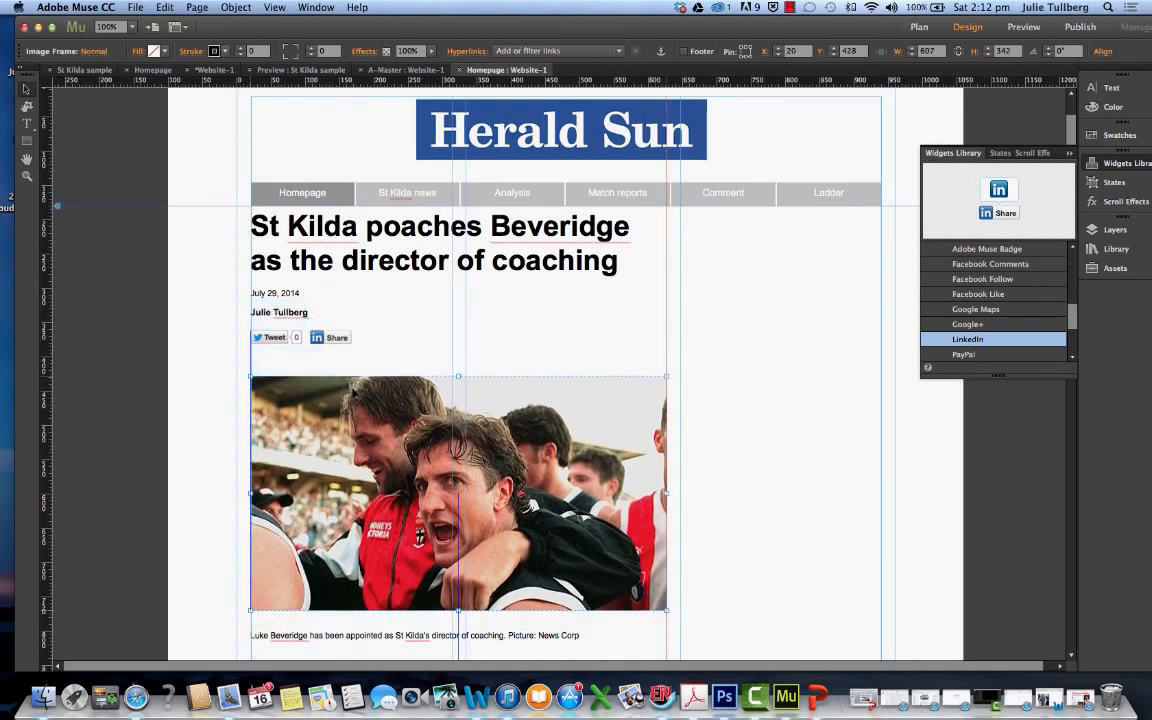
{"action": "left_click", "coordinate": [310, 340]}
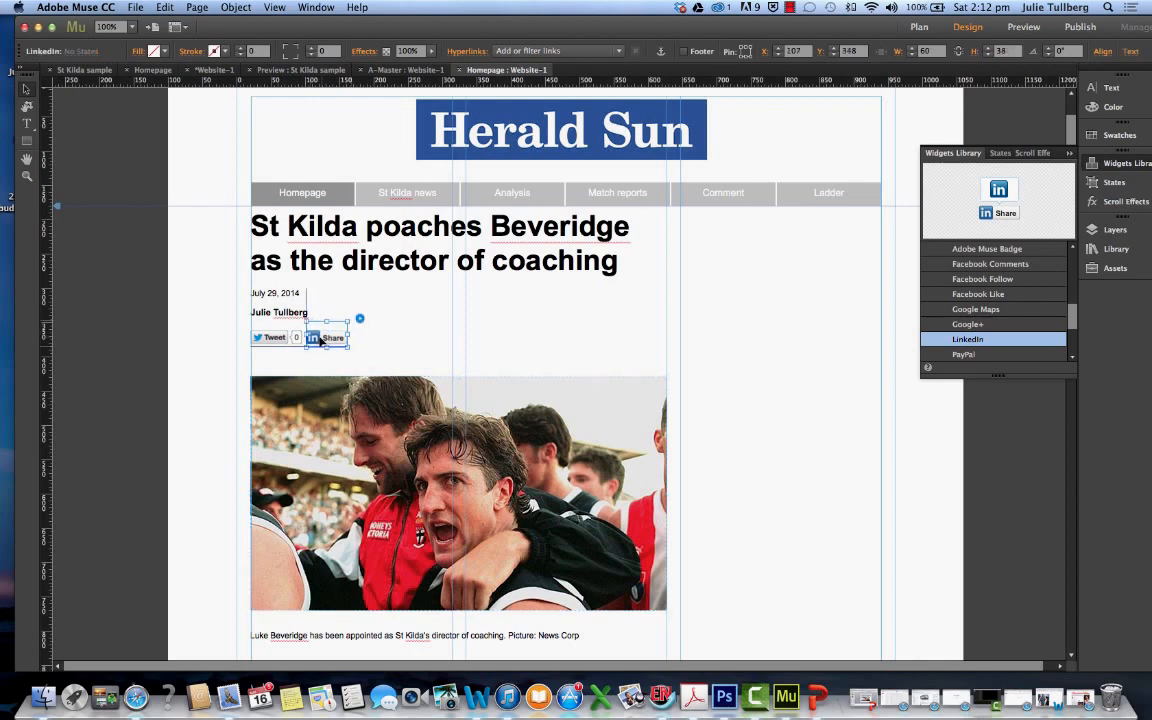
{"action": "left_click_drag", "start_coordinate": [320, 341], "coordinate": [324, 341]}
{"action": "left_click", "coordinate": [366, 344]}
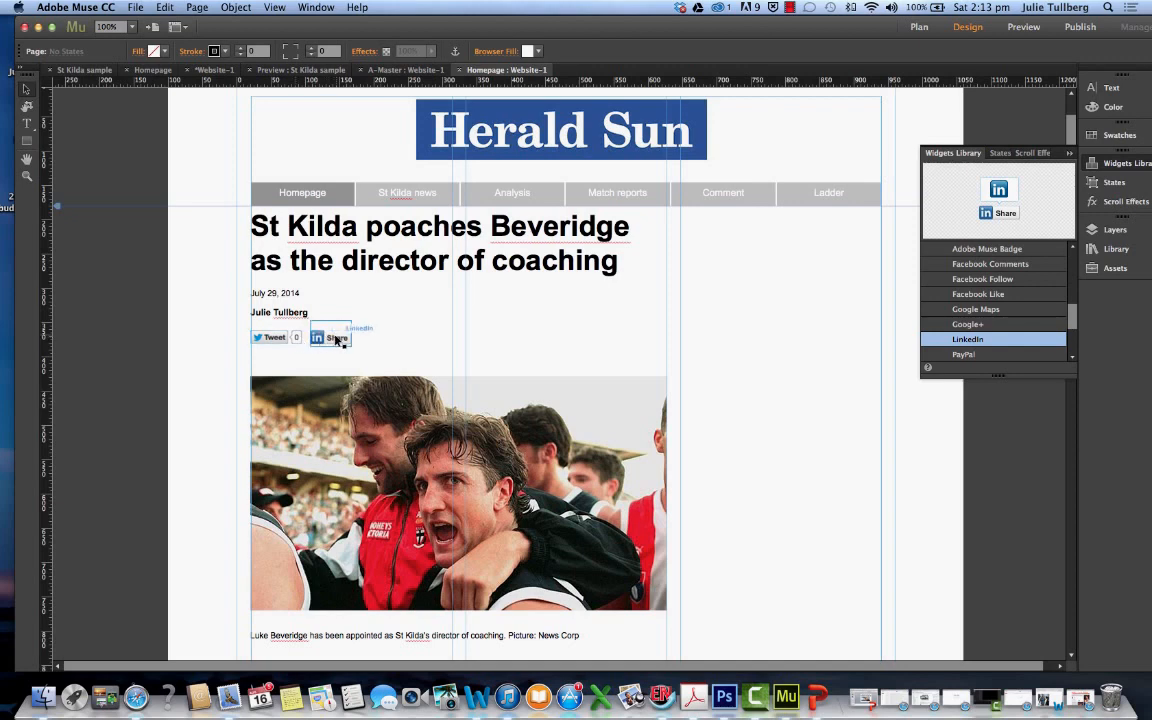
{"action": "left_click", "coordinate": [350, 336]}
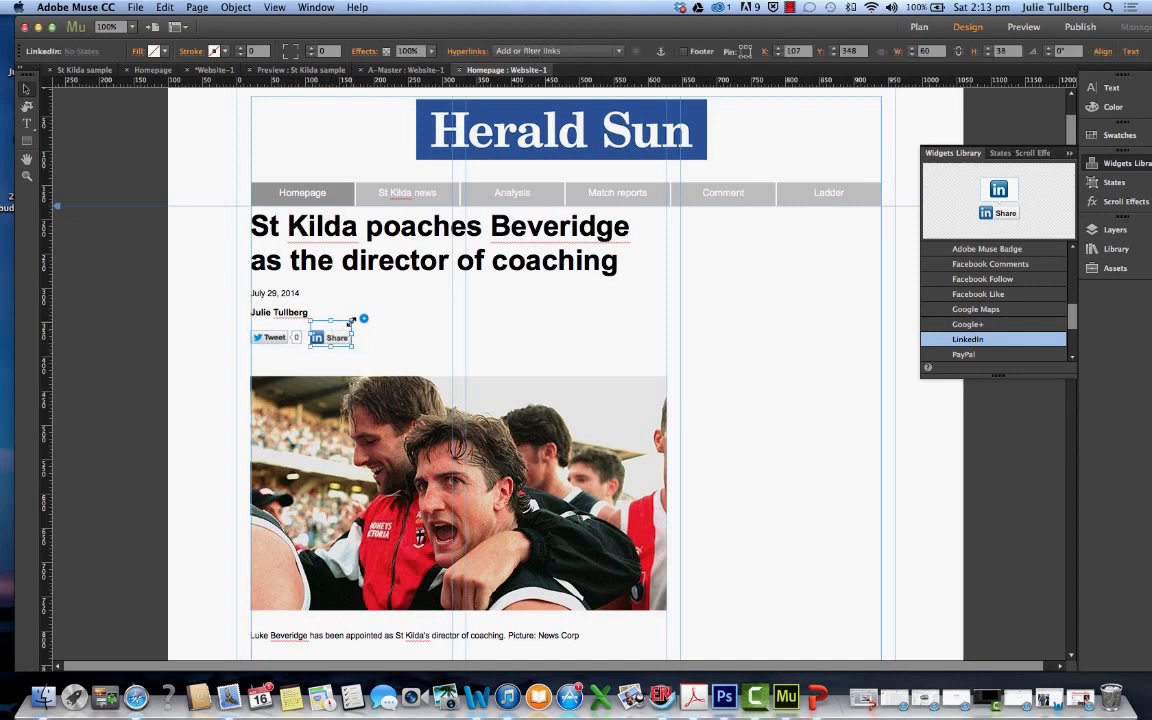
{"action": "mouse_move", "coordinate": [352, 320]}
{"action": "left_mouse_down"}
{"action": "mouse_move", "coordinate": [341, 336]}
{"action": "mouse_move", "coordinate": [304, 329]}
{"action": "mouse_move", "coordinate": [344, 340]}
{"action": "left_mouse_up"}
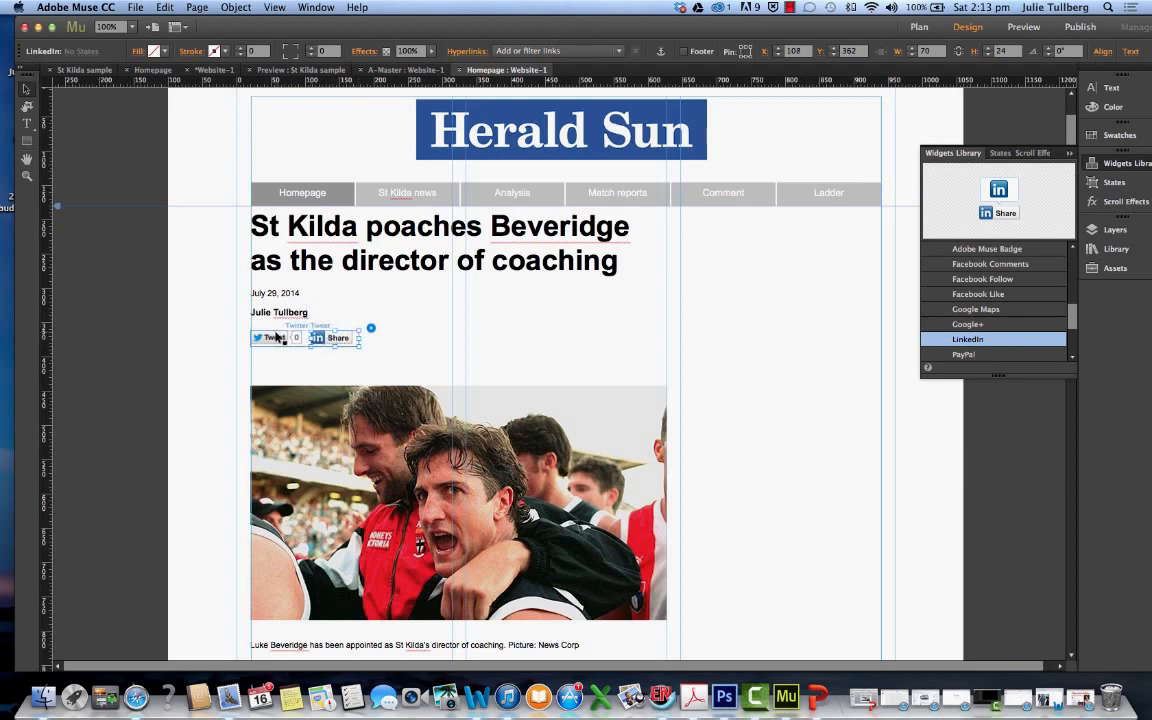
Move the photo up closer to the social buttons and scale it down slightly to about 602 by 339 px at Y 421
{"action": "left_click_drag", "start_coordinate": [333, 402], "coordinate": [331, 384]}
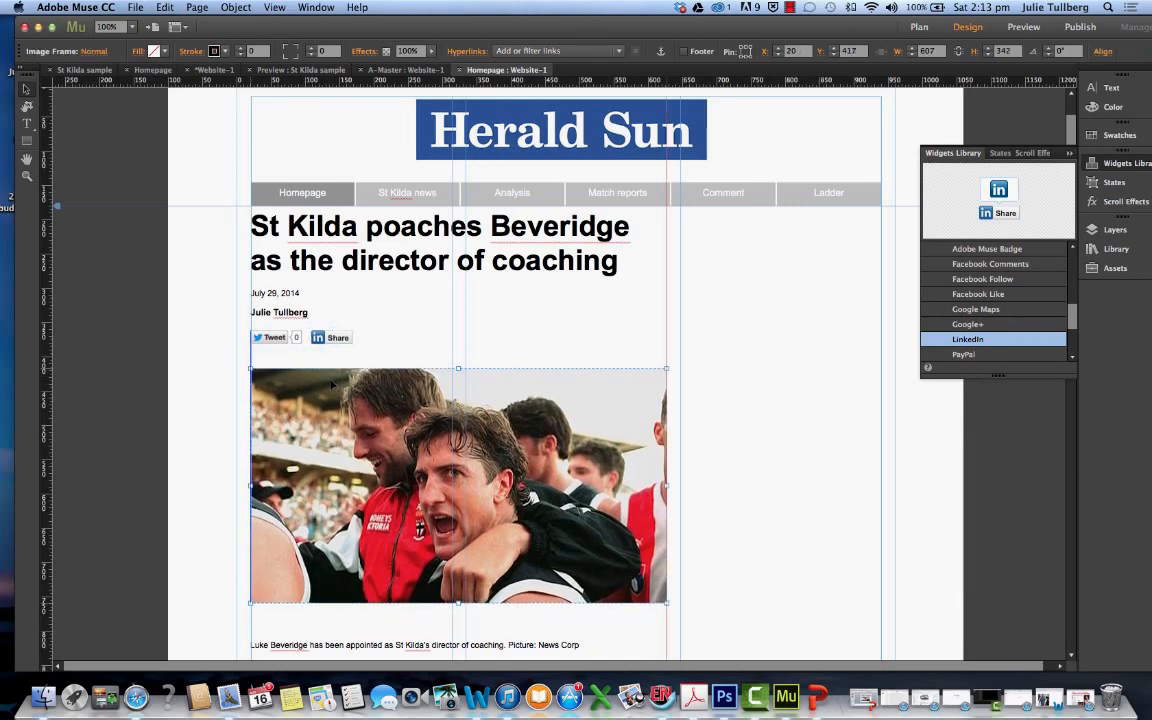
{"action": "left_click_drag", "start_coordinate": [667, 369], "coordinate": [641, 412]}
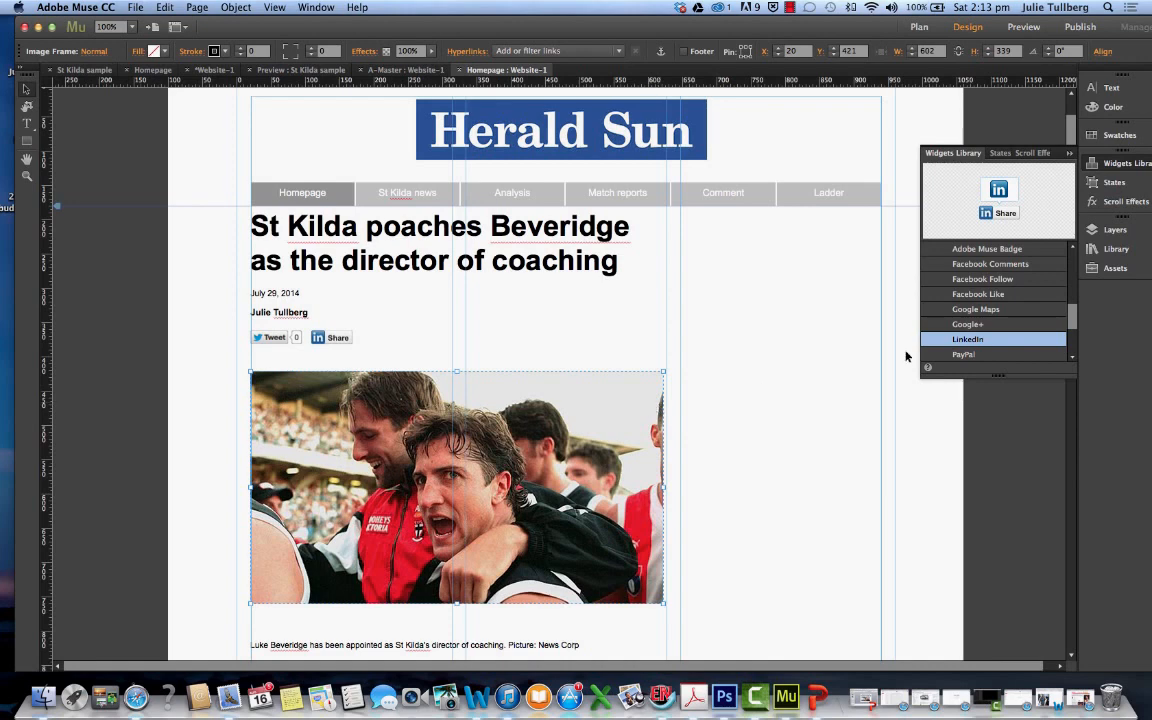
Add a Facebook Like widget beside the LinkedIn button at about X 208, Y 374
{"action": "left_click", "coordinate": [999, 295]}
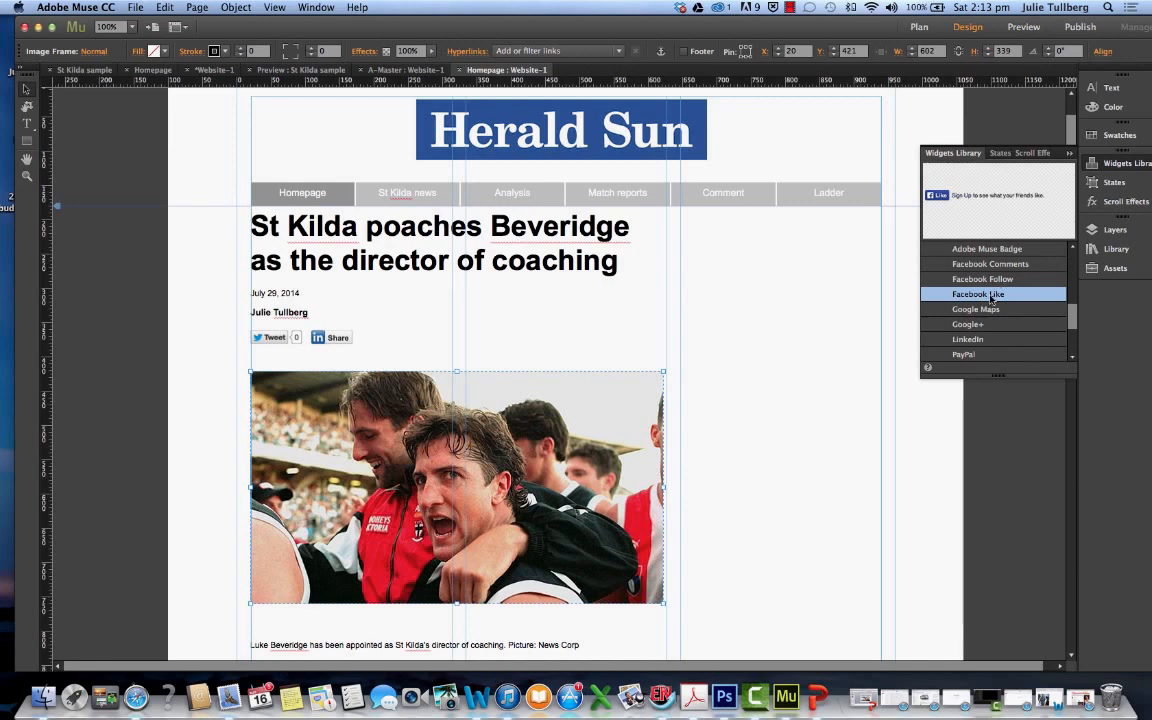
{"action": "left_click_drag", "start_coordinate": [991, 298], "coordinate": [380, 343]}
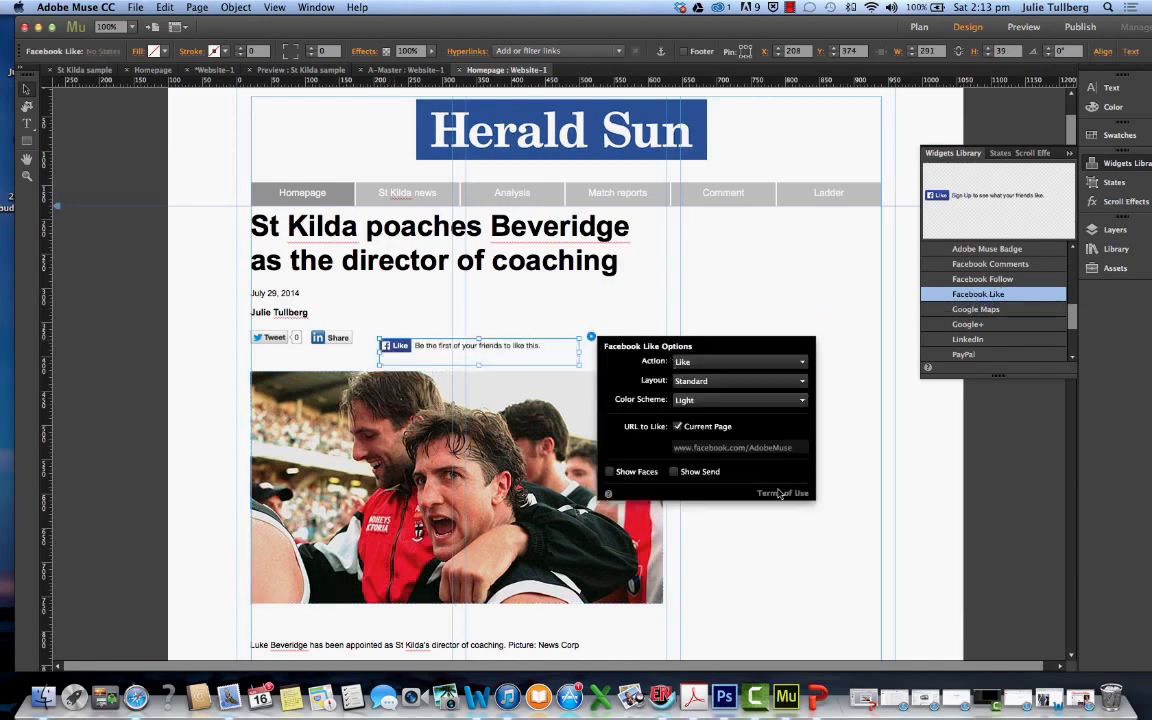
Move the Facebook Like widget beside the LinkedIn button at about X 182, Y 362 and reduce its frame height to about 20 px
{"action": "left_click_drag", "start_coordinate": [444, 351], "coordinate": [432, 343]}
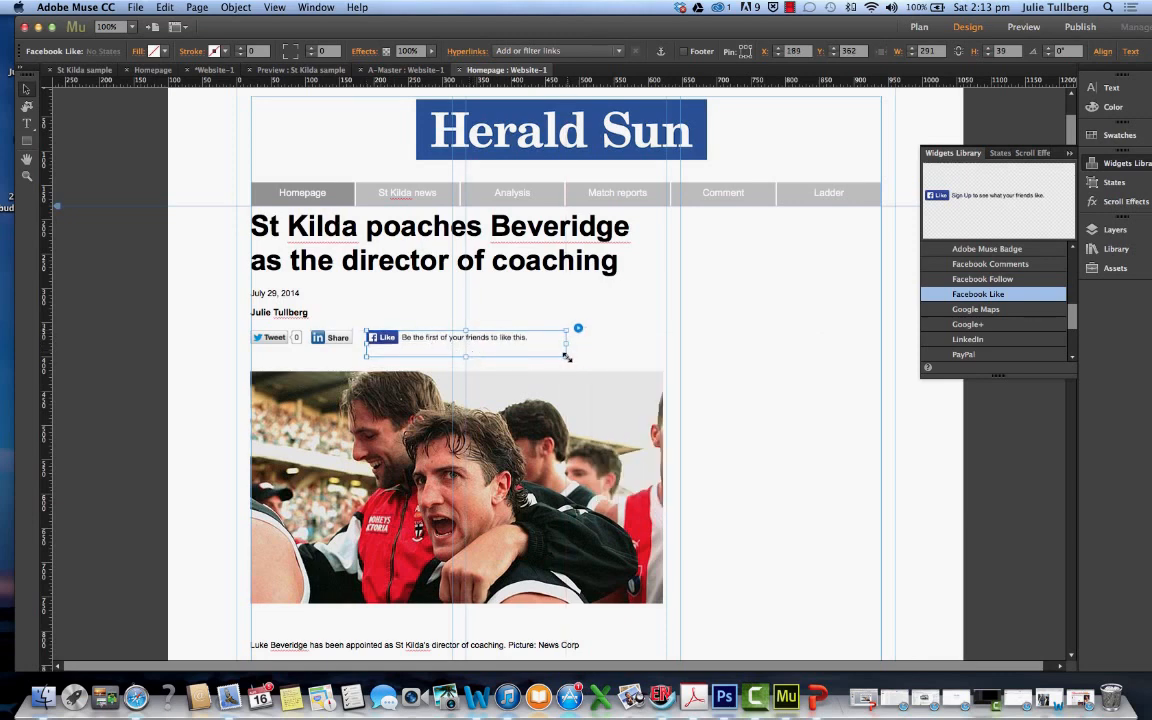
{"action": "left_click_drag", "start_coordinate": [566, 356], "coordinate": [566, 342]}
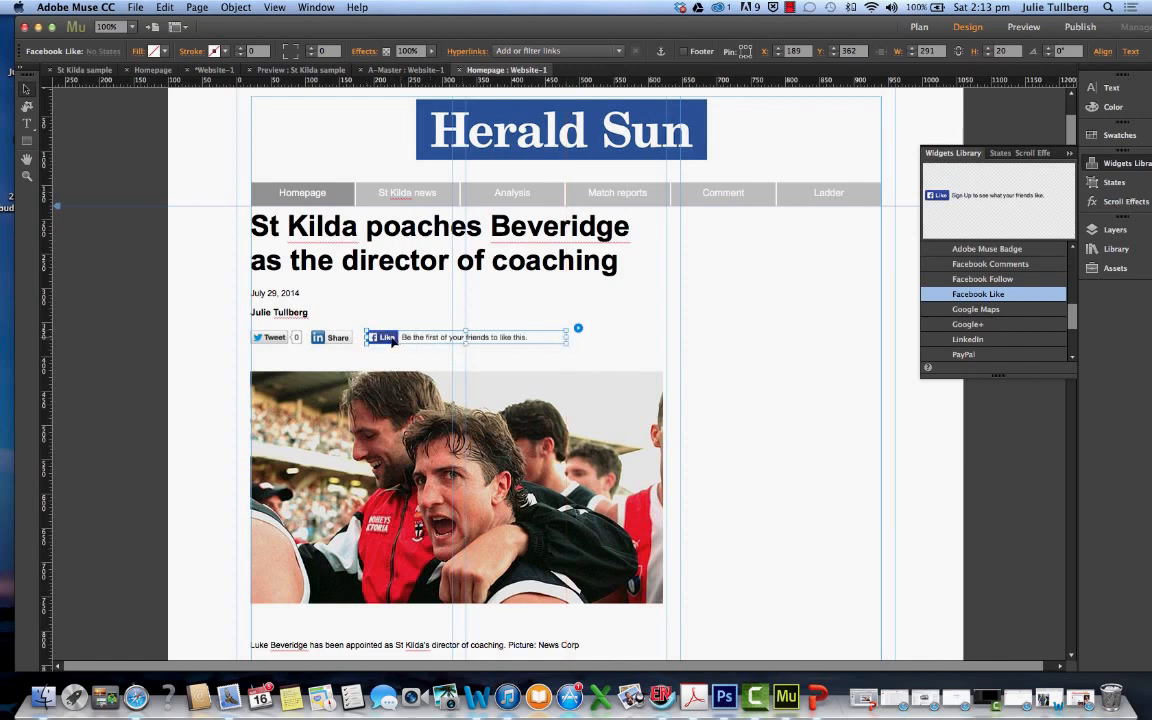
{"action": "left_click_drag", "start_coordinate": [393, 342], "coordinate": [388, 342]}
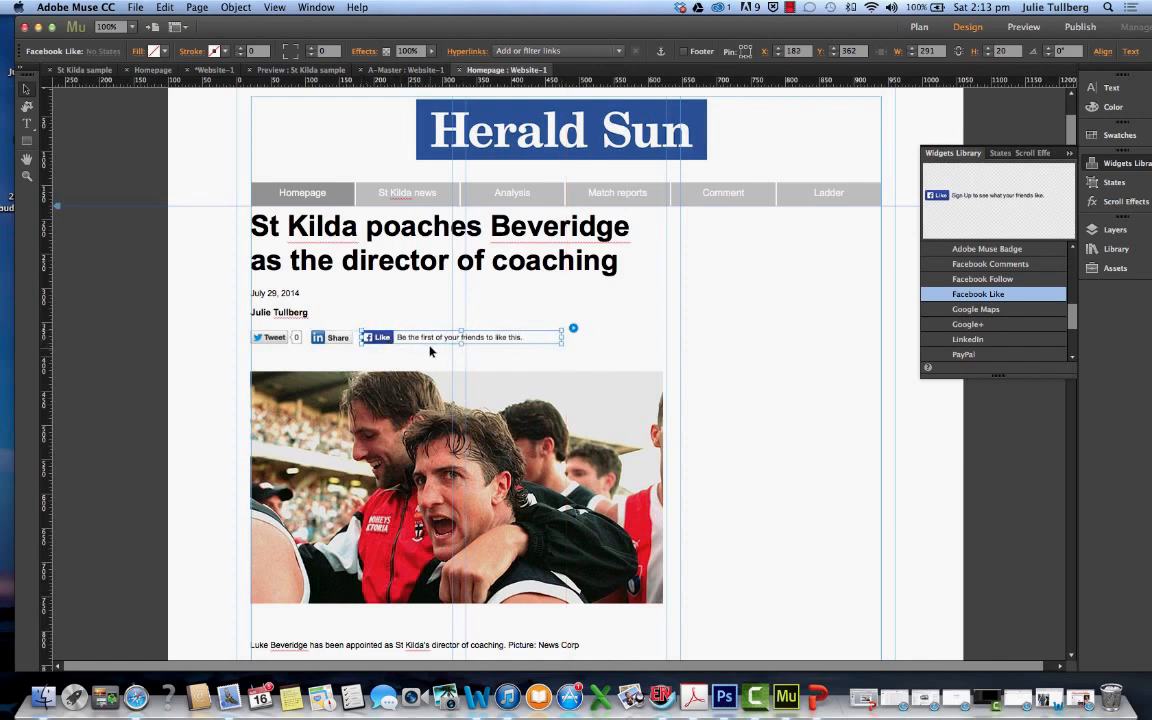
{"action": "left_click", "coordinate": [430, 354]}
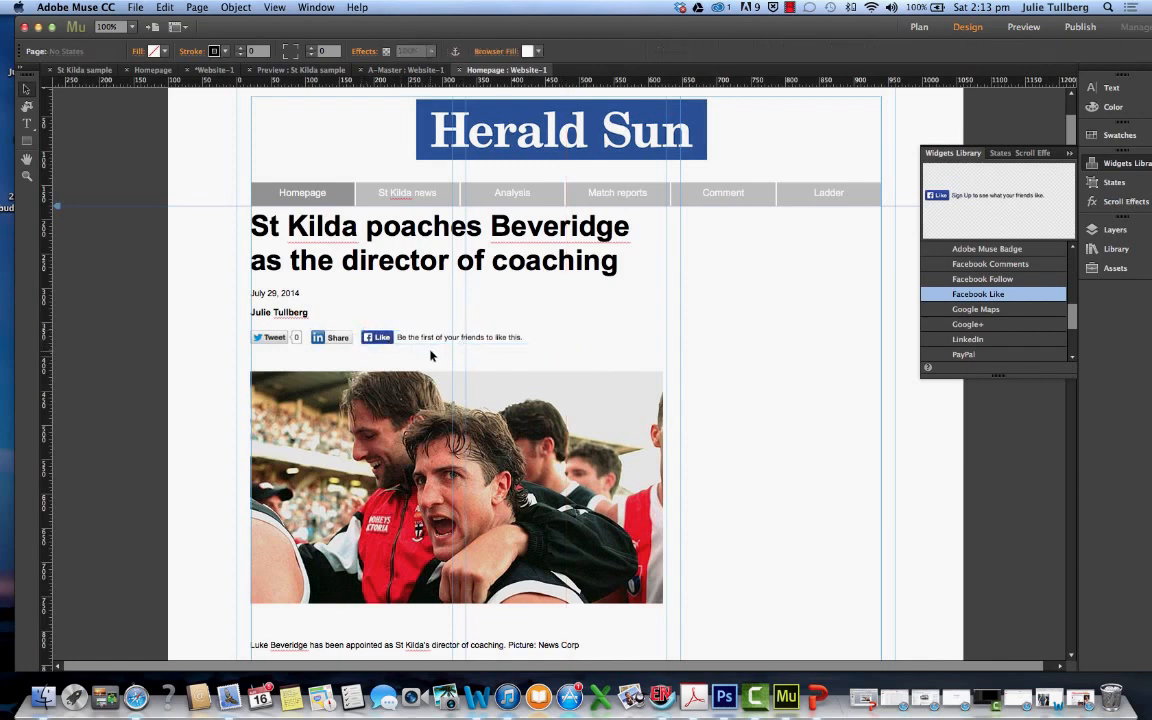
Move the photo up closer beneath the social buttons to about Y 403
{"action": "left_click", "coordinate": [426, 403]}
{"action": "left_click_drag", "start_coordinate": [426, 403], "coordinate": [426, 402]}
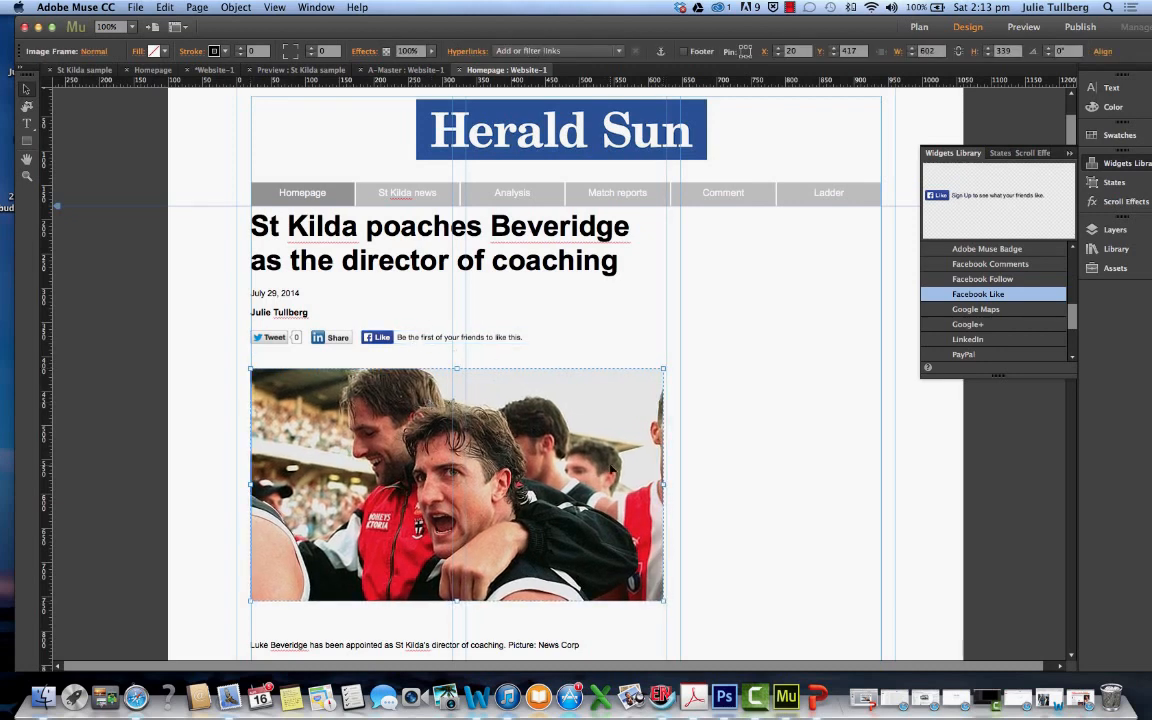
{"action": "scroll", "coordinate": [613, 468], "scroll_direction": "down", "scroll_amount": 2}
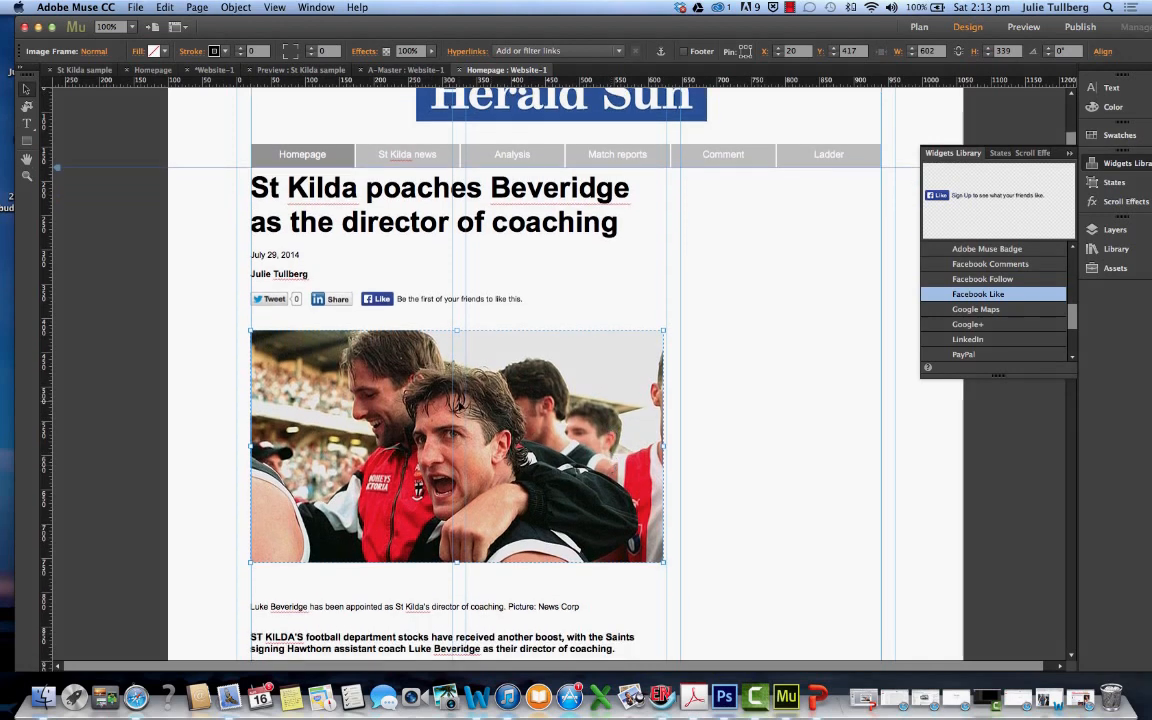
{"action": "scroll", "coordinate": [492, 405], "scroll_direction": "down", "scroll_amount": 3}
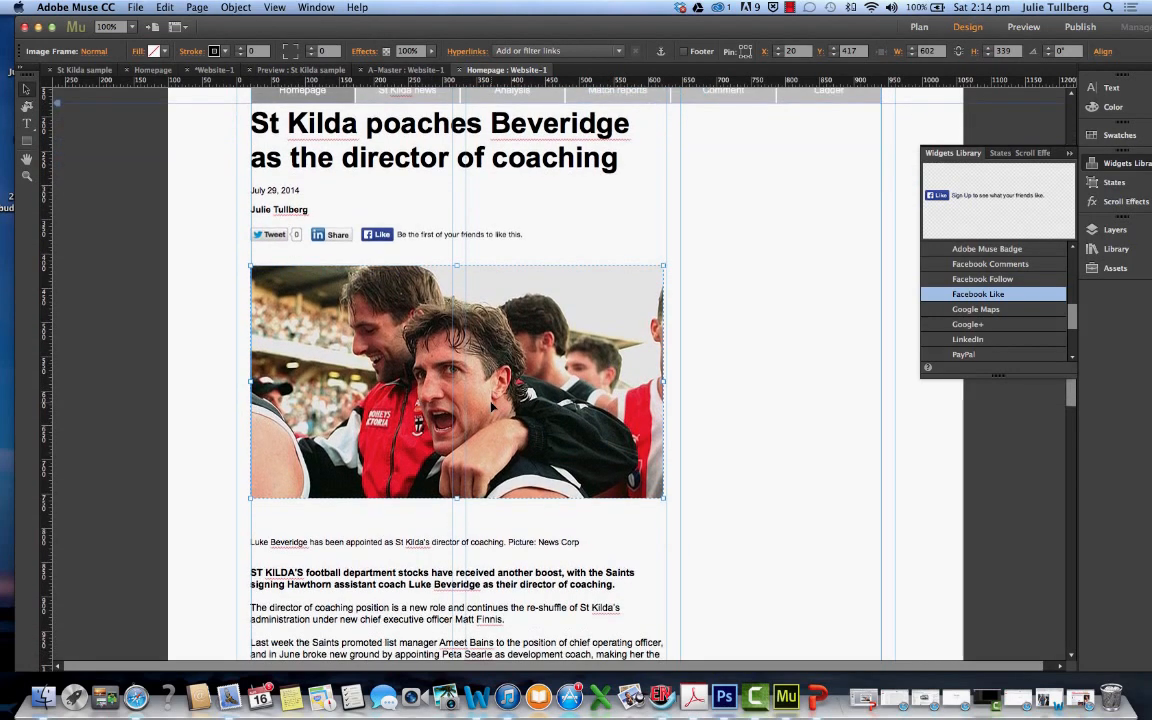
{"action": "scroll", "coordinate": [492, 405], "scroll_direction": "up", "scroll_amount": 5}
{"action": "scroll", "coordinate": [492, 405], "scroll_direction": "down", "scroll_amount": 2}
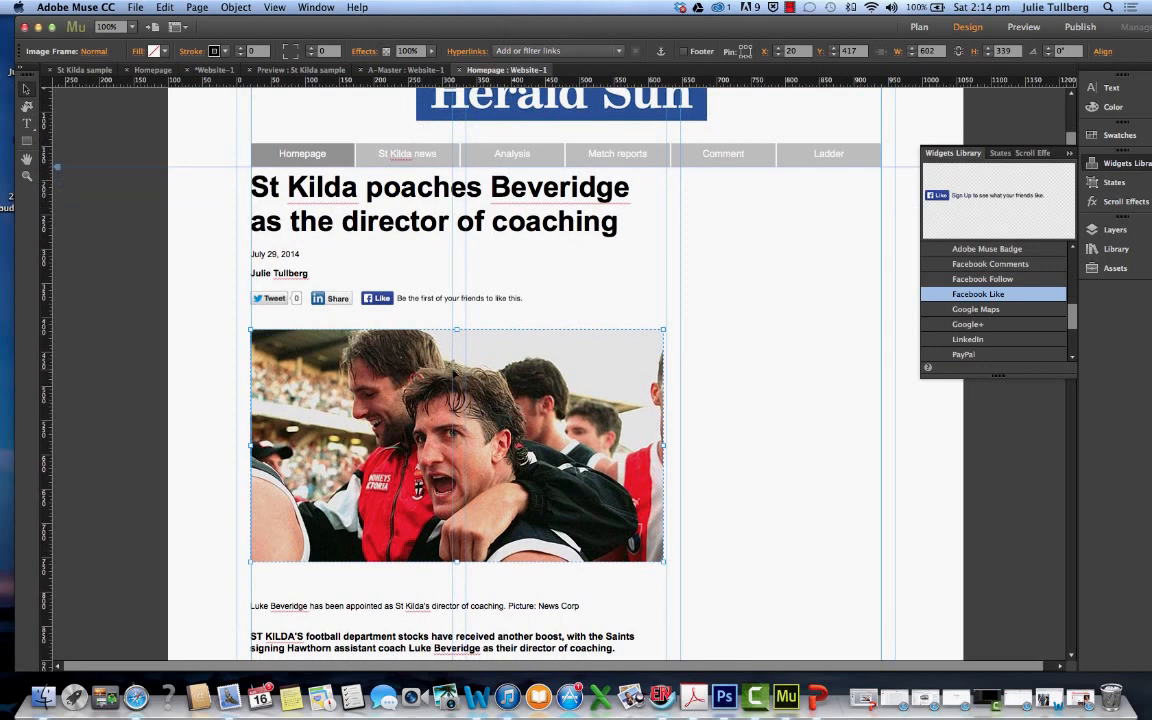
{"action": "left_click_drag", "start_coordinate": [455, 373], "coordinate": [455, 366]}
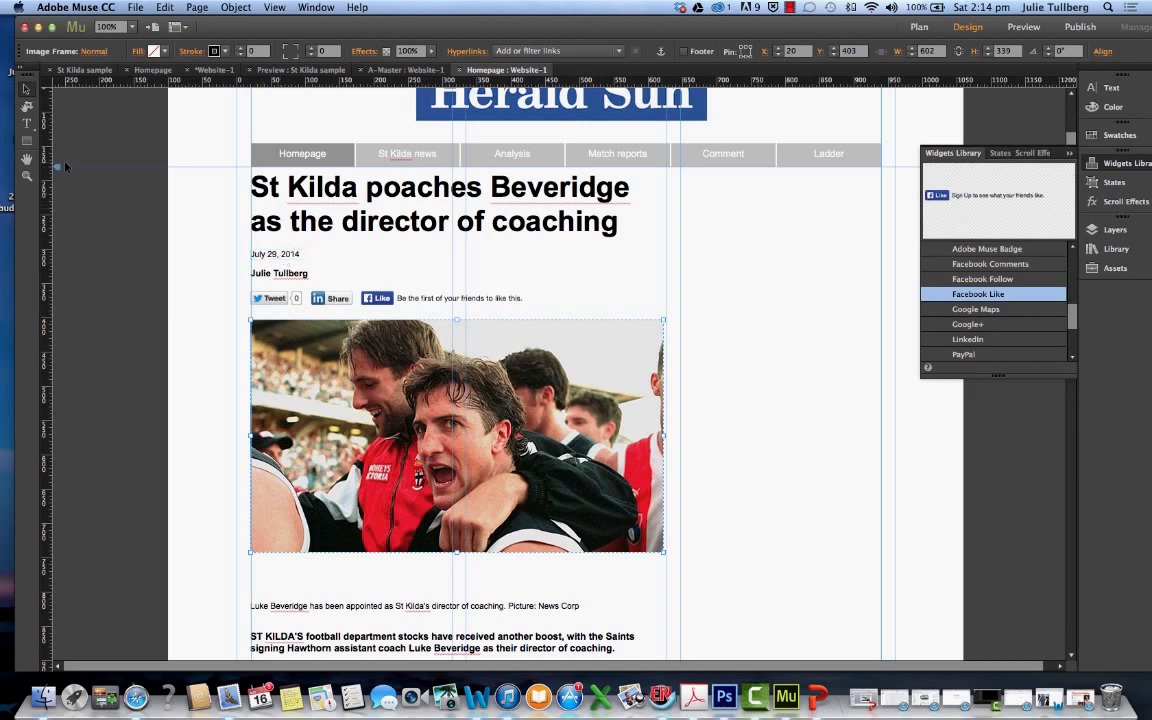
Recolour the "July 29, 2014" date text to the very dark green 001E12
{"action": "left_click", "coordinate": [27, 124]}
{"action": "left_click", "coordinate": [256, 256]}
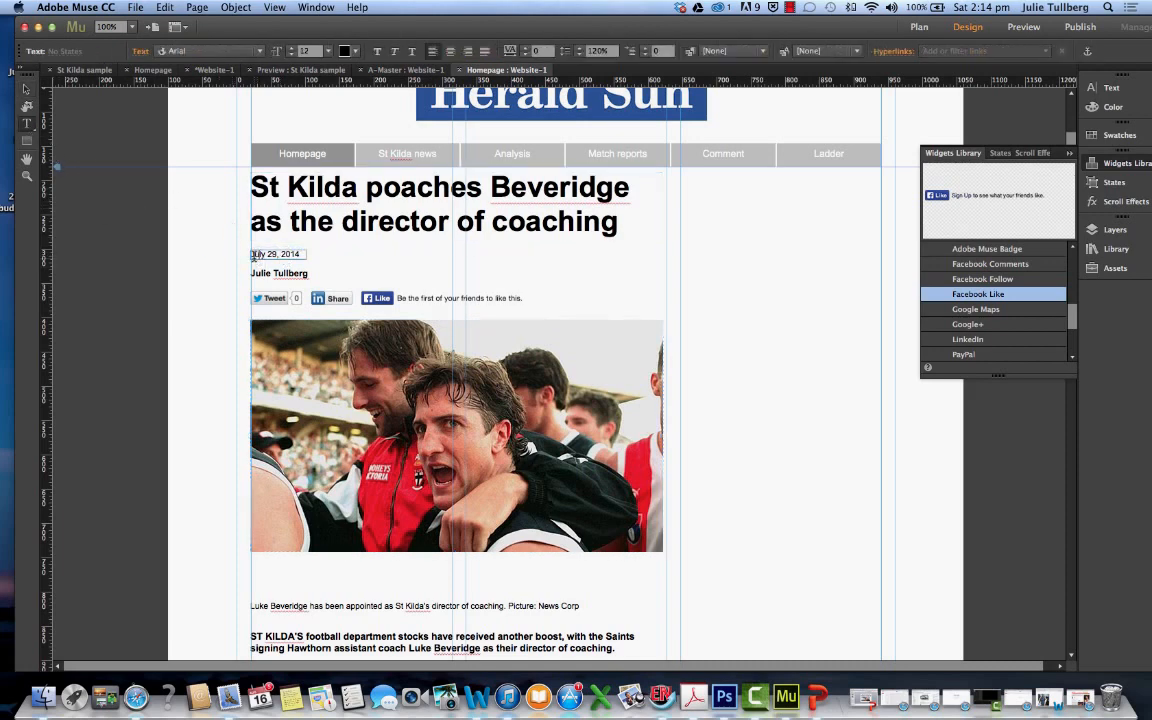
{"action": "left_click_drag", "start_coordinate": [300, 254], "coordinate": [213, 223]}
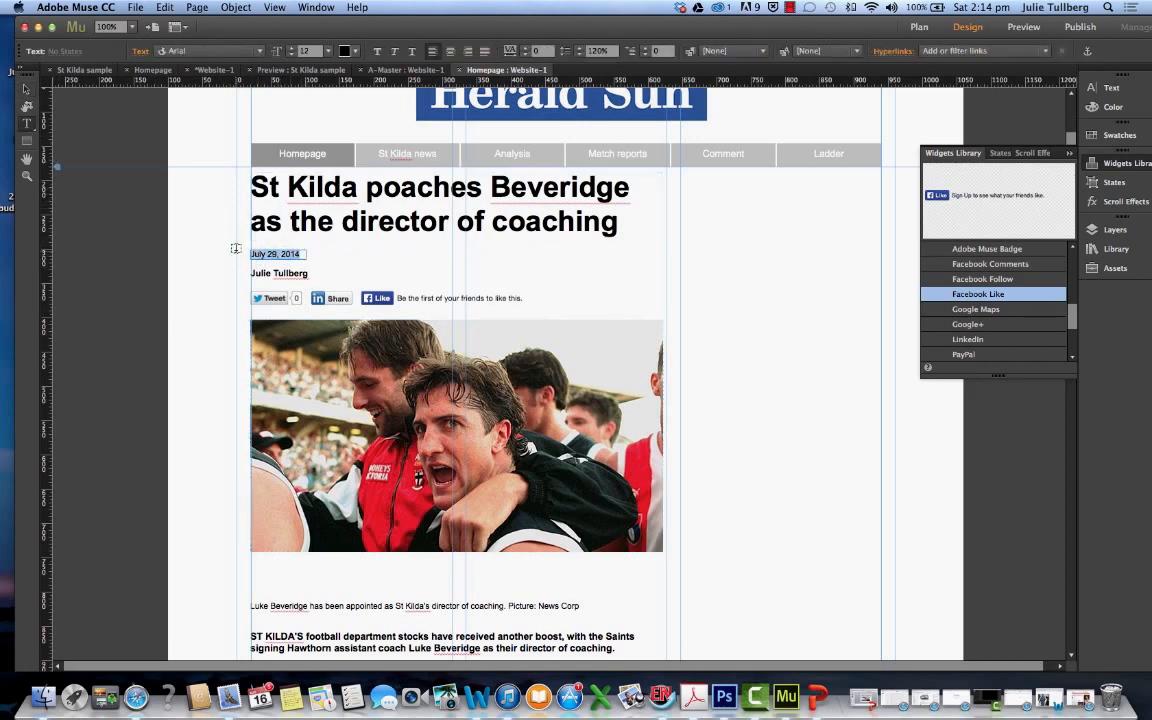
{"action": "left_click", "coordinate": [355, 57]}
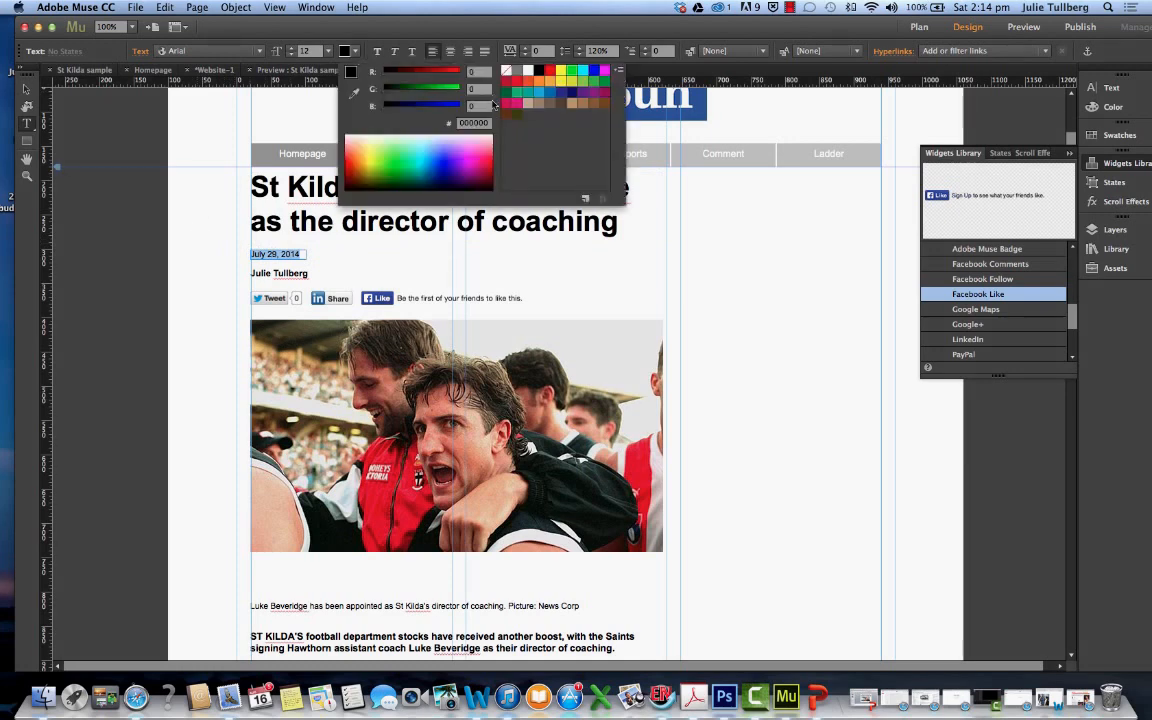
{"action": "left_click", "coordinate": [469, 172]}
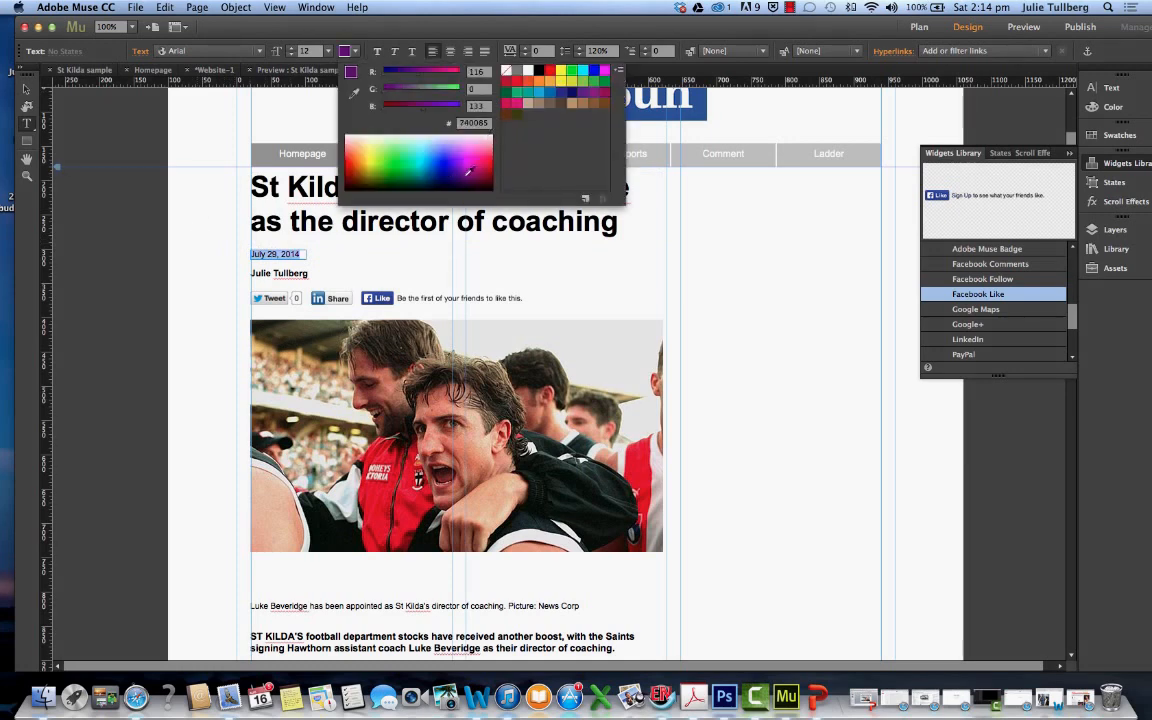
{"action": "left_click", "coordinate": [458, 180]}
{"action": "left_click", "coordinate": [454, 182]}
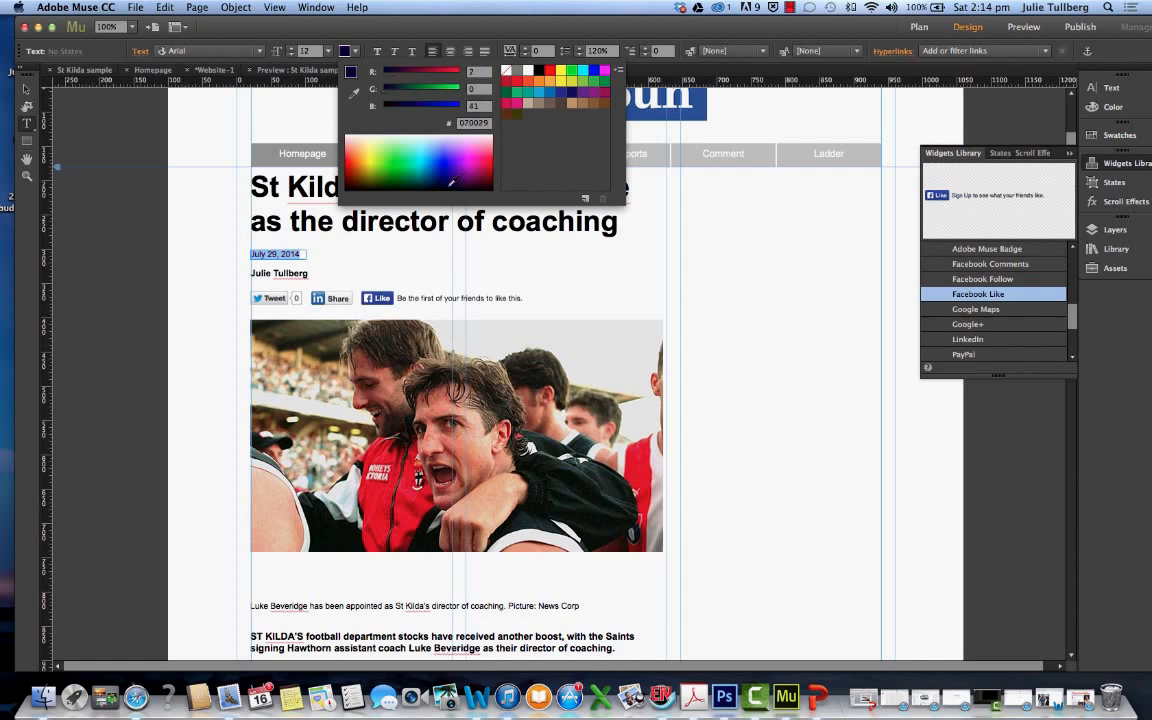
{"action": "left_click", "coordinate": [460, 182]}
{"action": "left_click", "coordinate": [517, 72]}
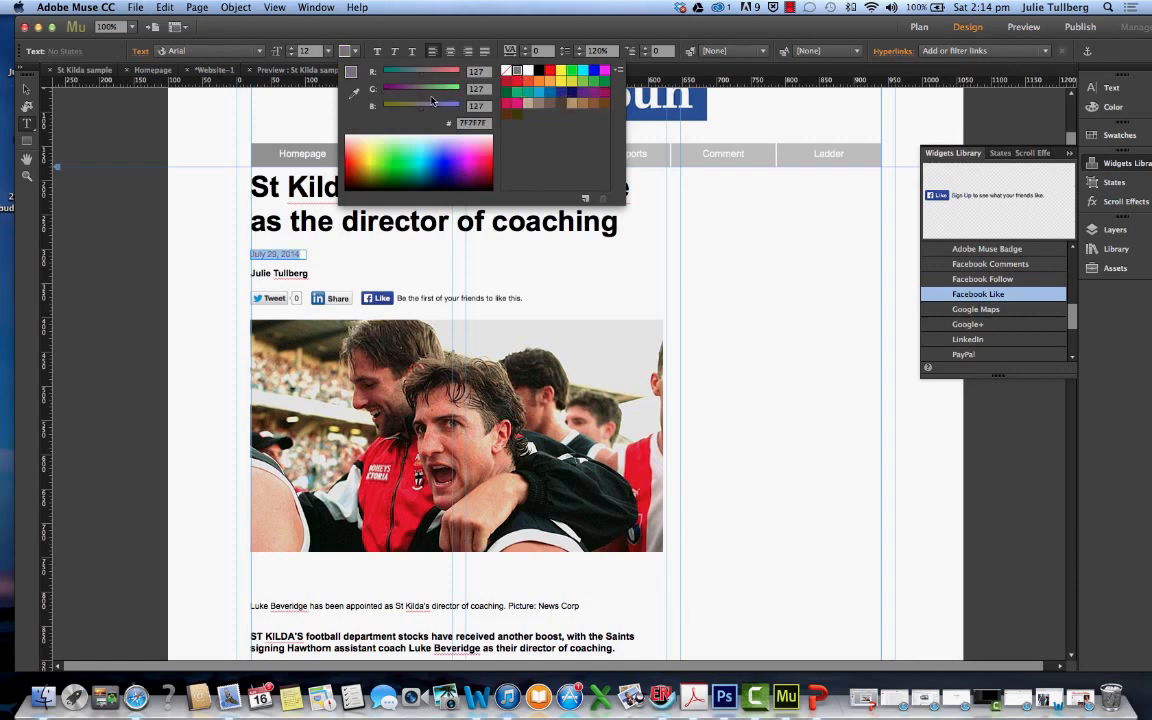
{"action": "left_click", "coordinate": [411, 183]}
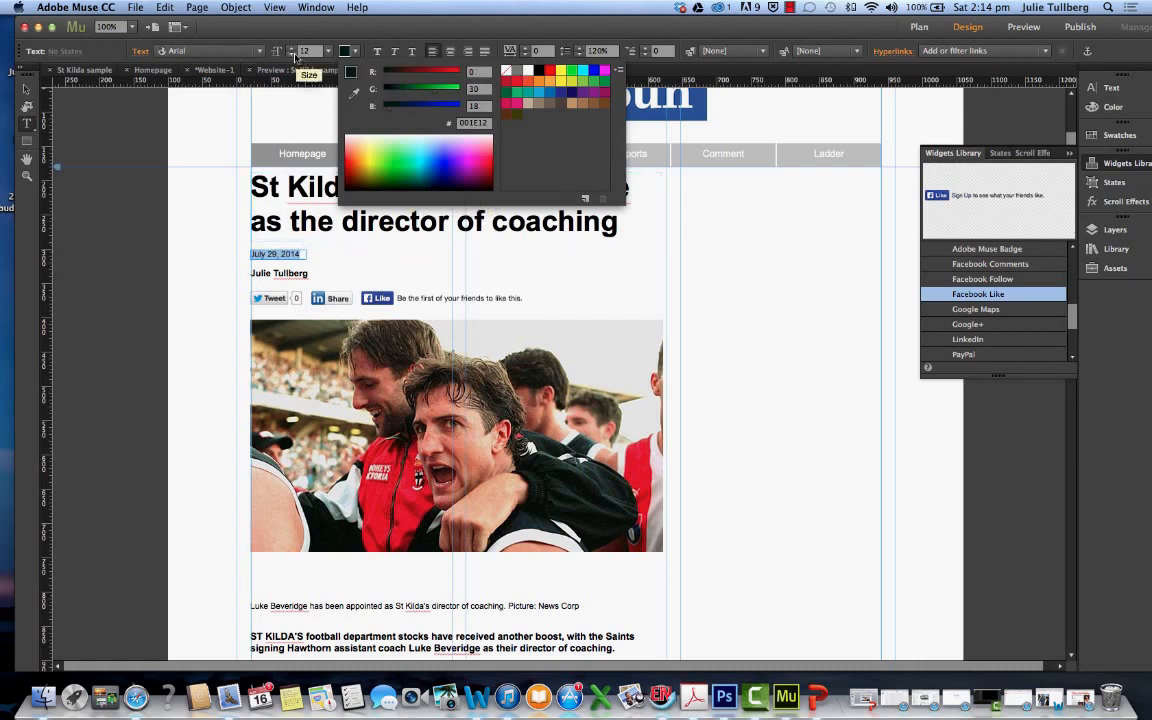
Set the date text's font size to 11
{"action": "left_click", "coordinate": [293, 54]}
{"action": "left_click", "coordinate": [291, 48]}
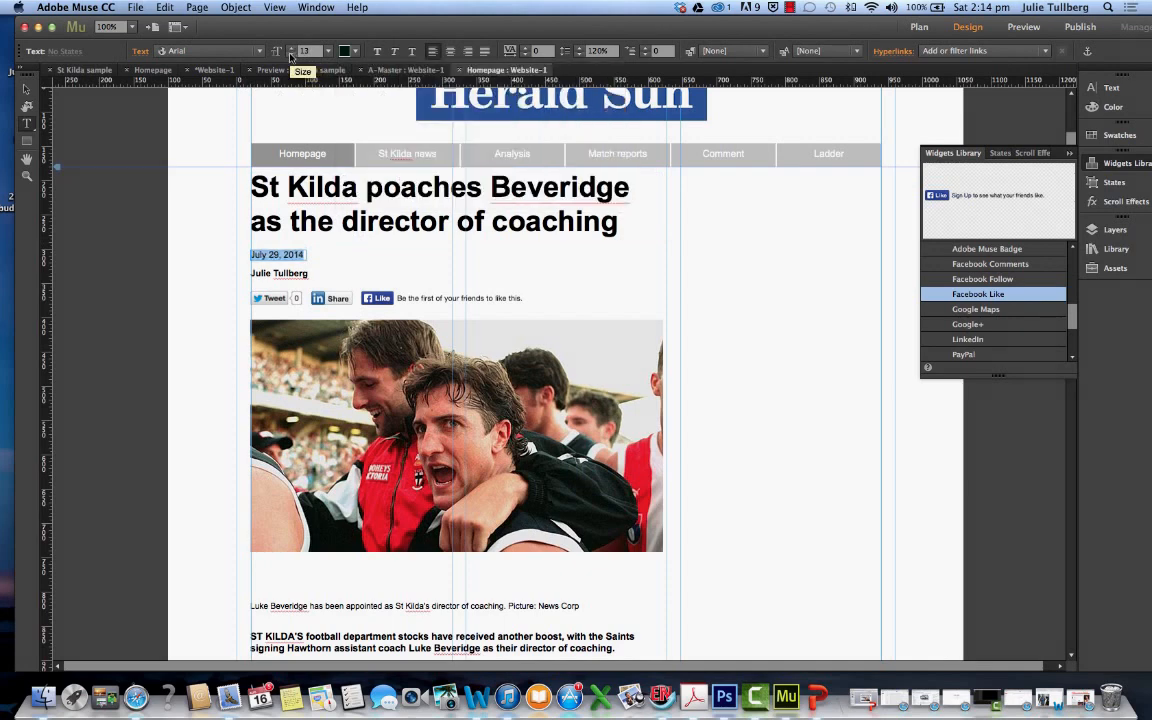
{"action": "left_click", "coordinate": [291, 54]}
{"action": "left_click", "coordinate": [300, 215]}
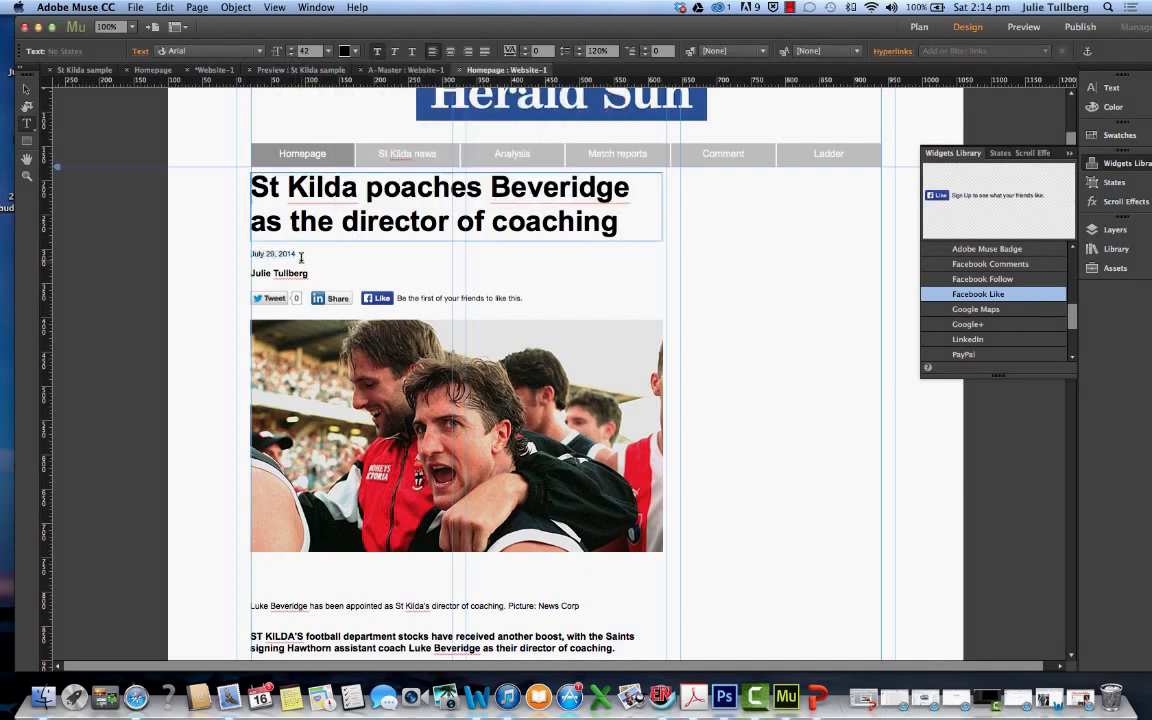
Fine-tune the date line's vertical position under the headline and nudge the byline frame up to about Y 326
{"action": "left_click", "coordinate": [271, 254]}
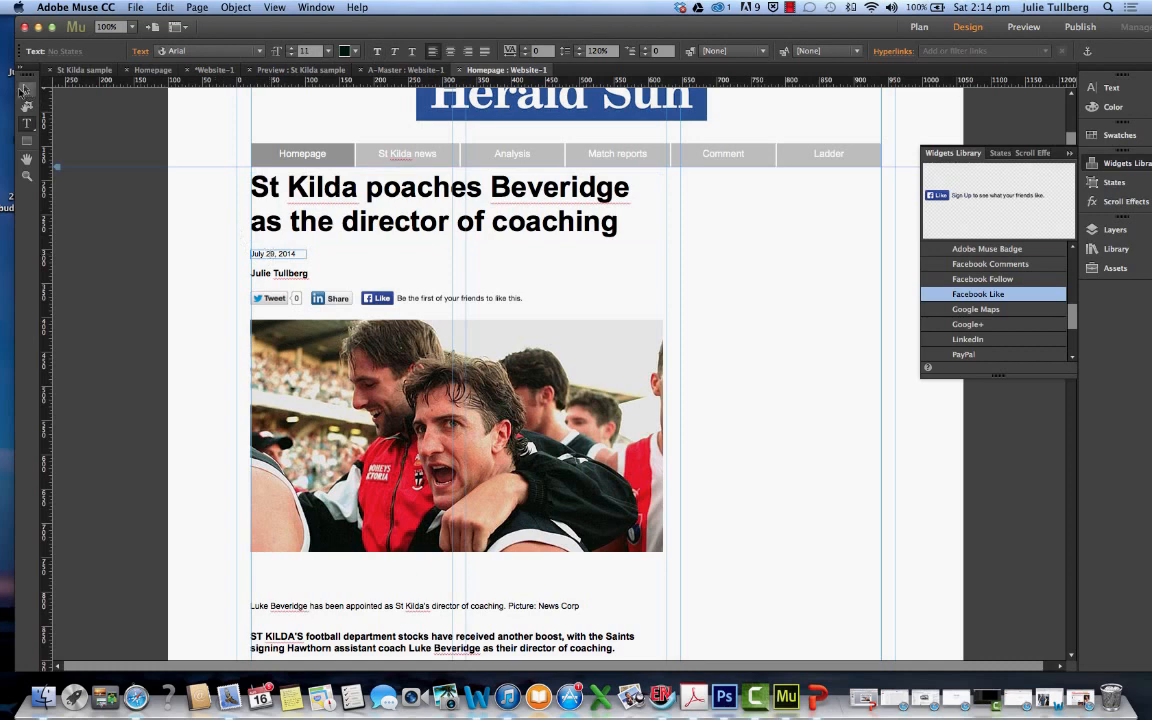
{"action": "left_click", "coordinate": [27, 90]}
{"action": "left_click_drag", "start_coordinate": [270, 254], "coordinate": [279, 259]}
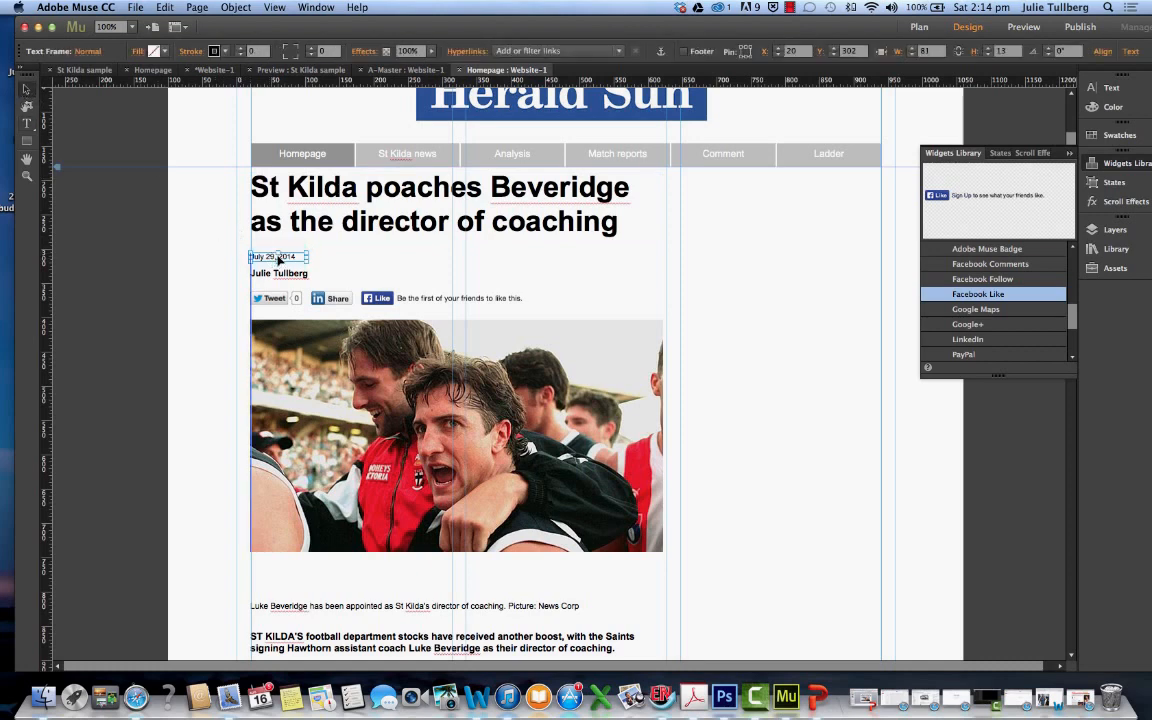
{"action": "left_click", "coordinate": [280, 180]}
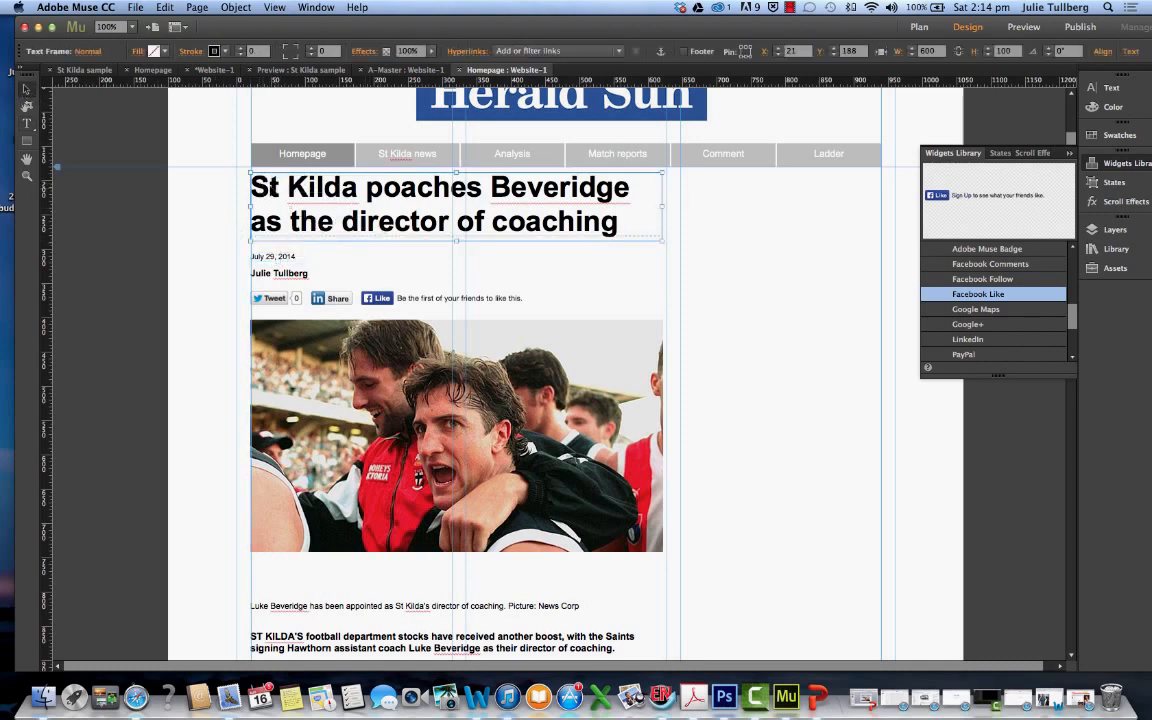
{"action": "left_click_drag", "start_coordinate": [285, 258], "coordinate": [285, 267]}
{"action": "left_click", "coordinate": [285, 273]}
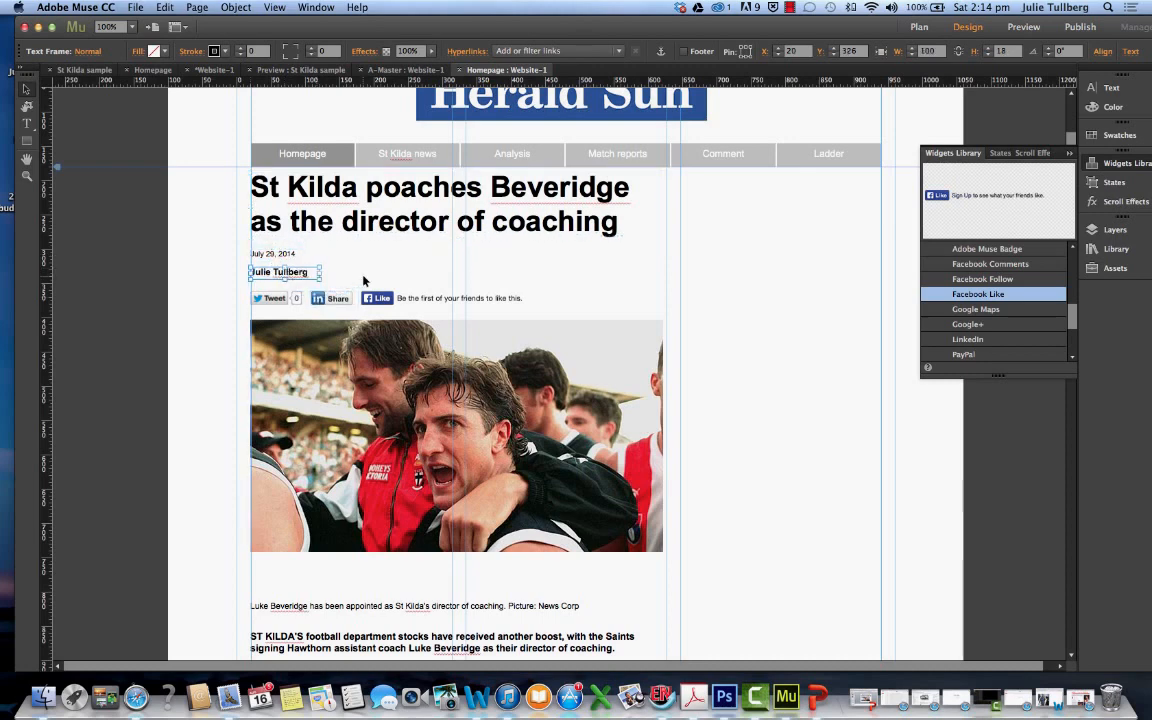
{"action": "left_click", "coordinate": [352, 274]}
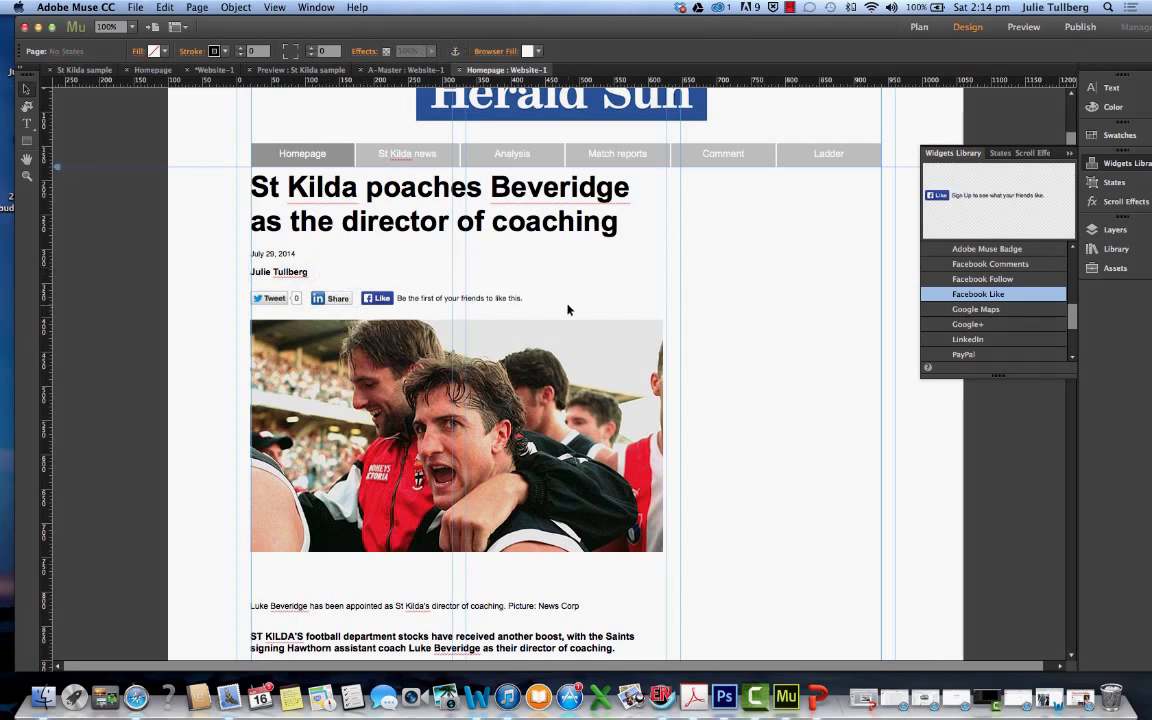
Move the caption up directly under the photo and the body text to about X 25, Y 793, narrowing its frame to about 593 px
{"action": "scroll", "coordinate": [702, 433], "scroll_direction": "down", "scroll_amount": 5}
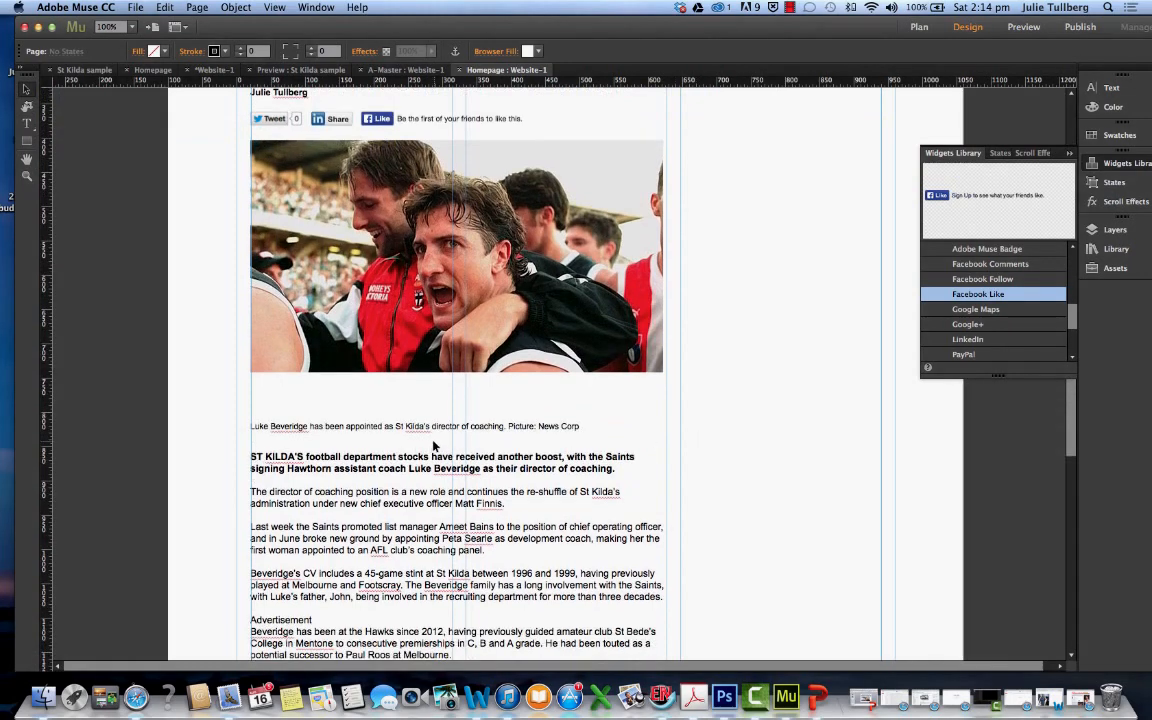
{"action": "left_click", "coordinate": [443, 429]}
{"action": "left_click_drag", "start_coordinate": [443, 432], "coordinate": [445, 388]}
{"action": "left_click_drag", "start_coordinate": [444, 467], "coordinate": [447, 432]}
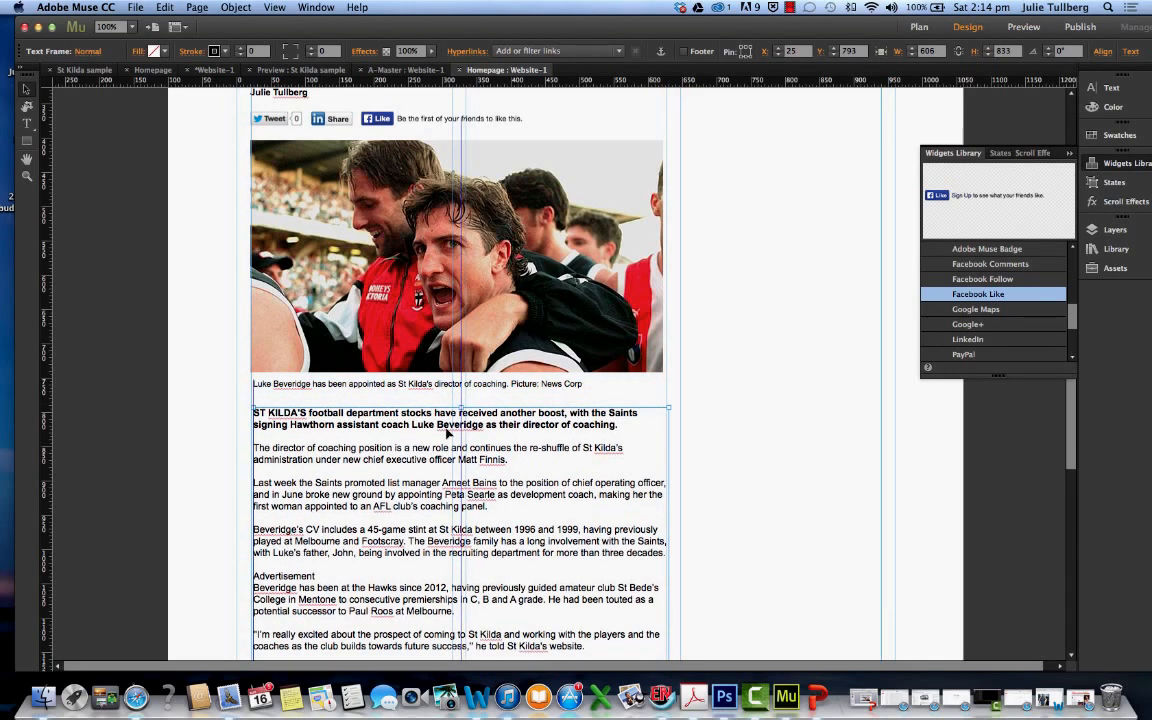
{"action": "left_click_drag", "start_coordinate": [668, 408], "coordinate": [661, 410]}
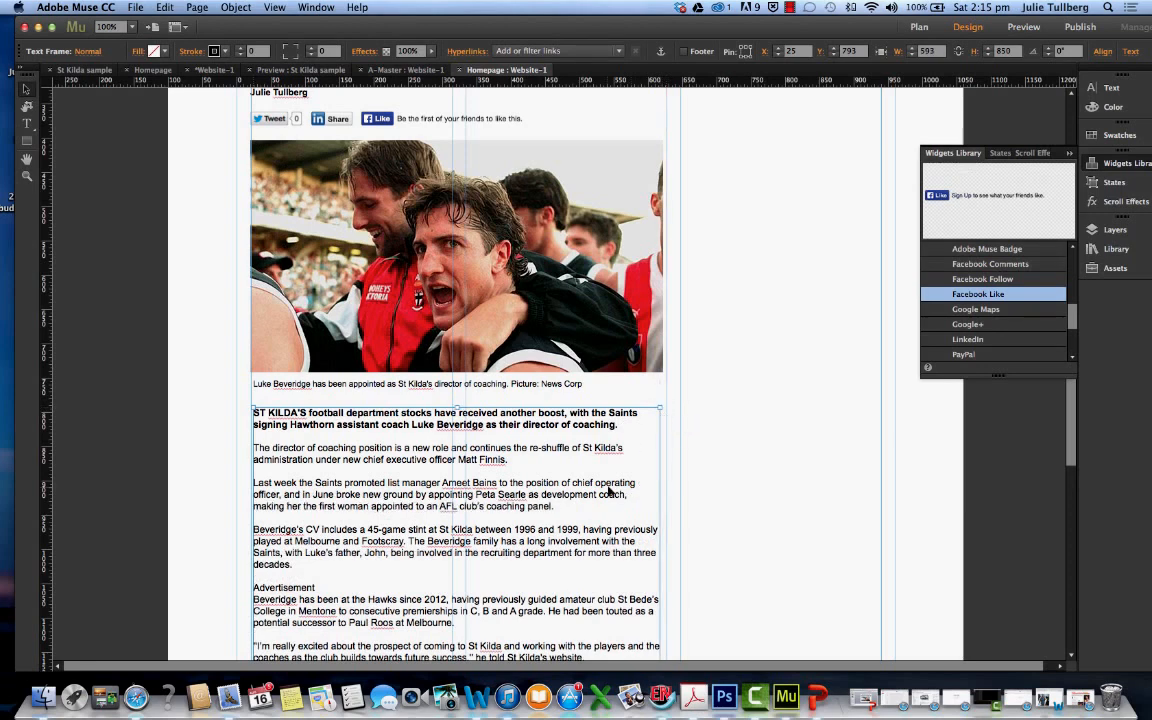
Split the body paragraph after "Footscray." with a blank line between the two parts, and delete the "Advertisement" line below
{"action": "scroll", "coordinate": [614, 512], "scroll_direction": "down", "scroll_amount": 5}
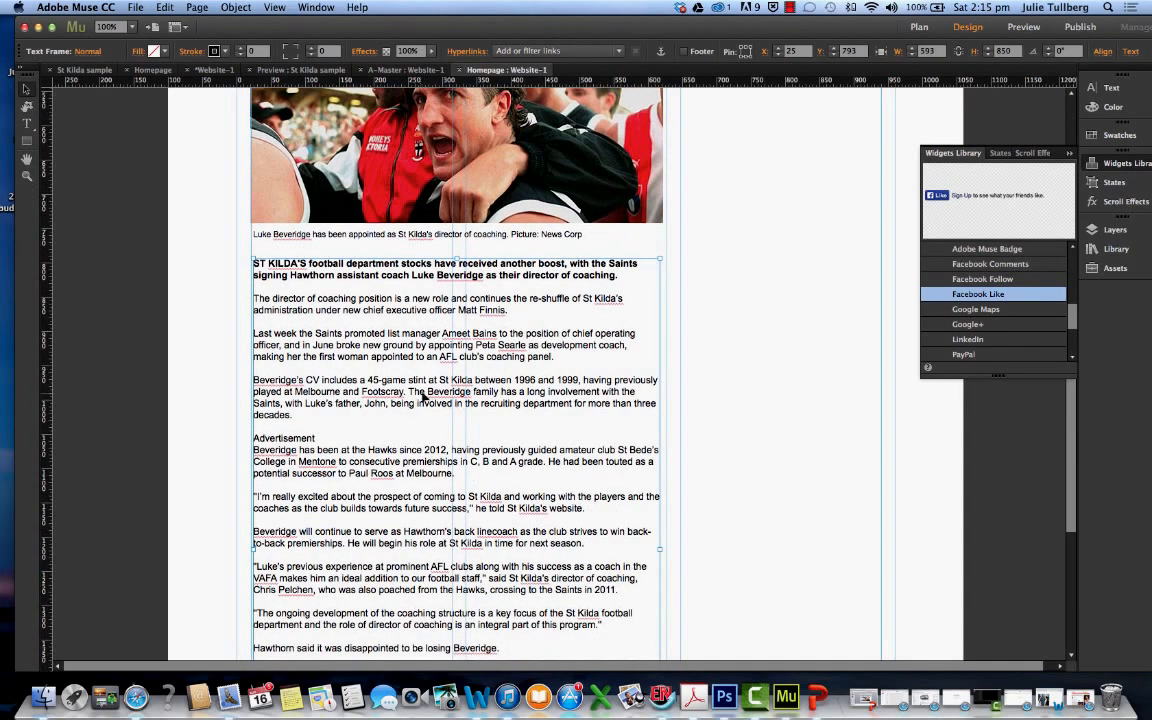
{"action": "key", "text": "t"}
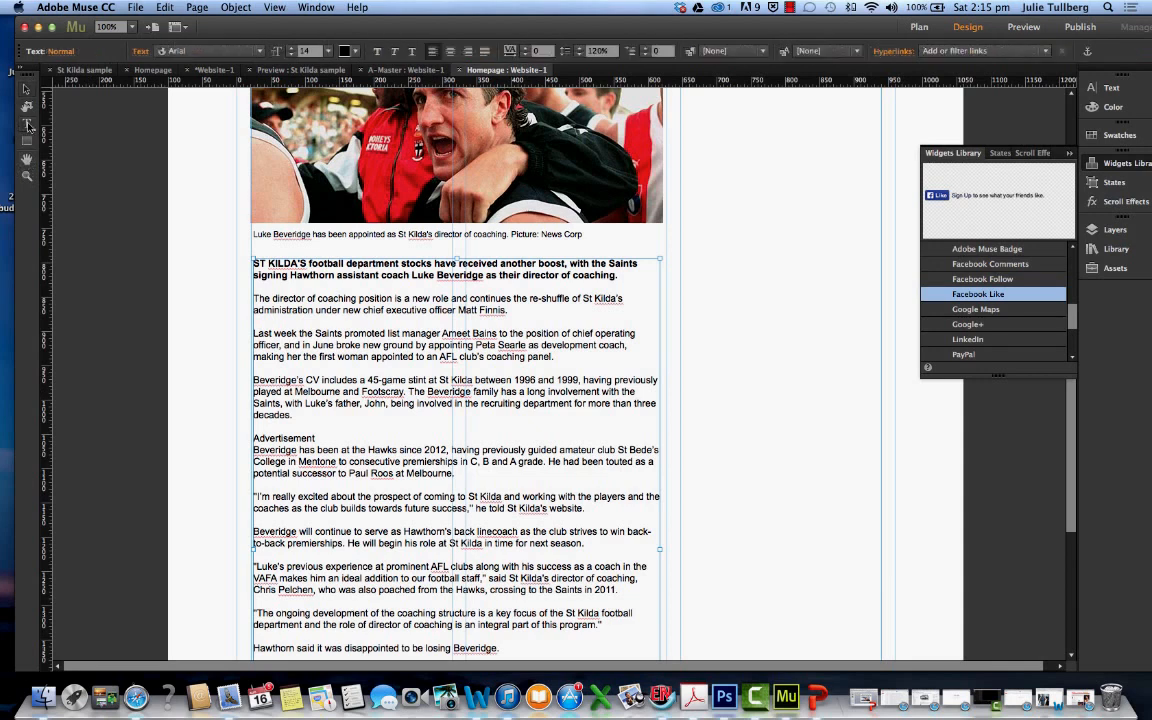
{"action": "left_click", "coordinate": [409, 392]}
{"action": "key", "text": "Return"}
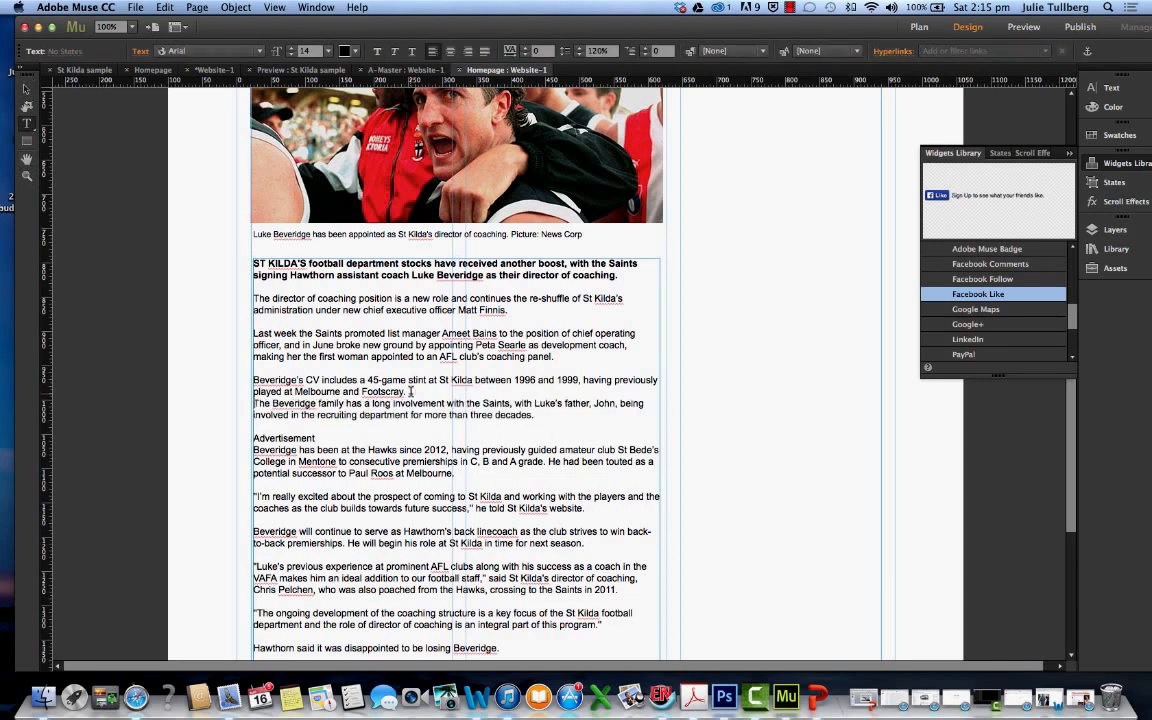
{"action": "key", "text": "Return"}
{"action": "left_click_drag", "start_coordinate": [316, 449], "coordinate": [243, 441]}
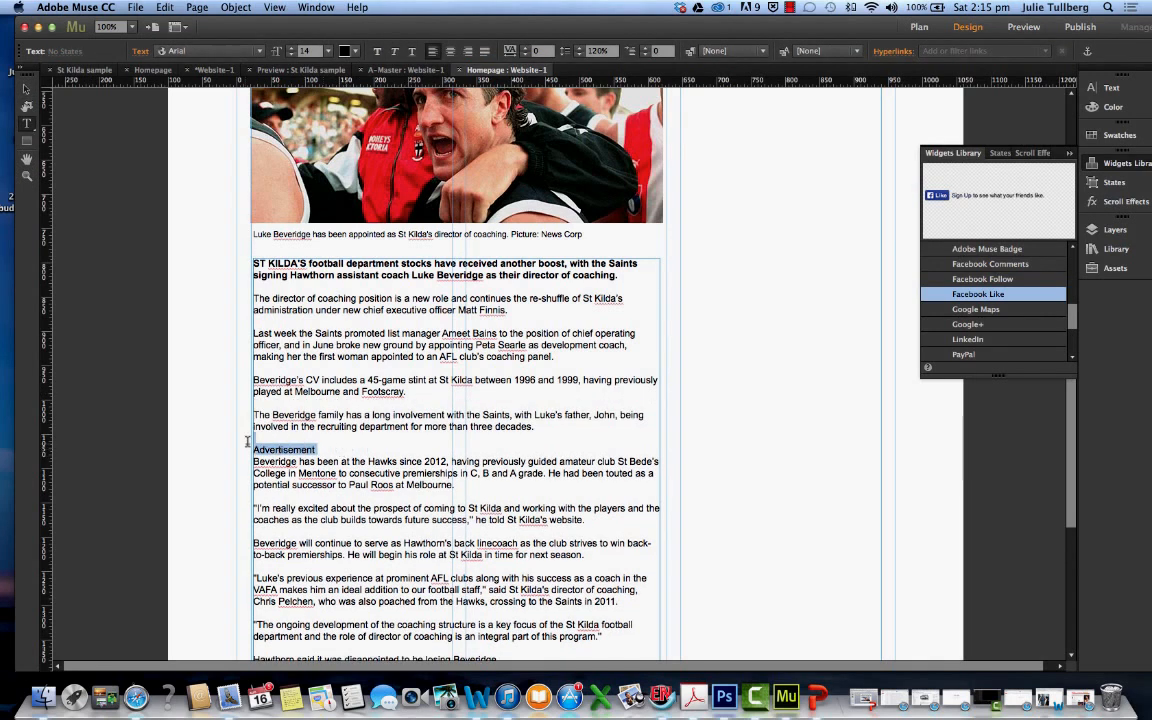
{"action": "key", "text": "BackSpace"}
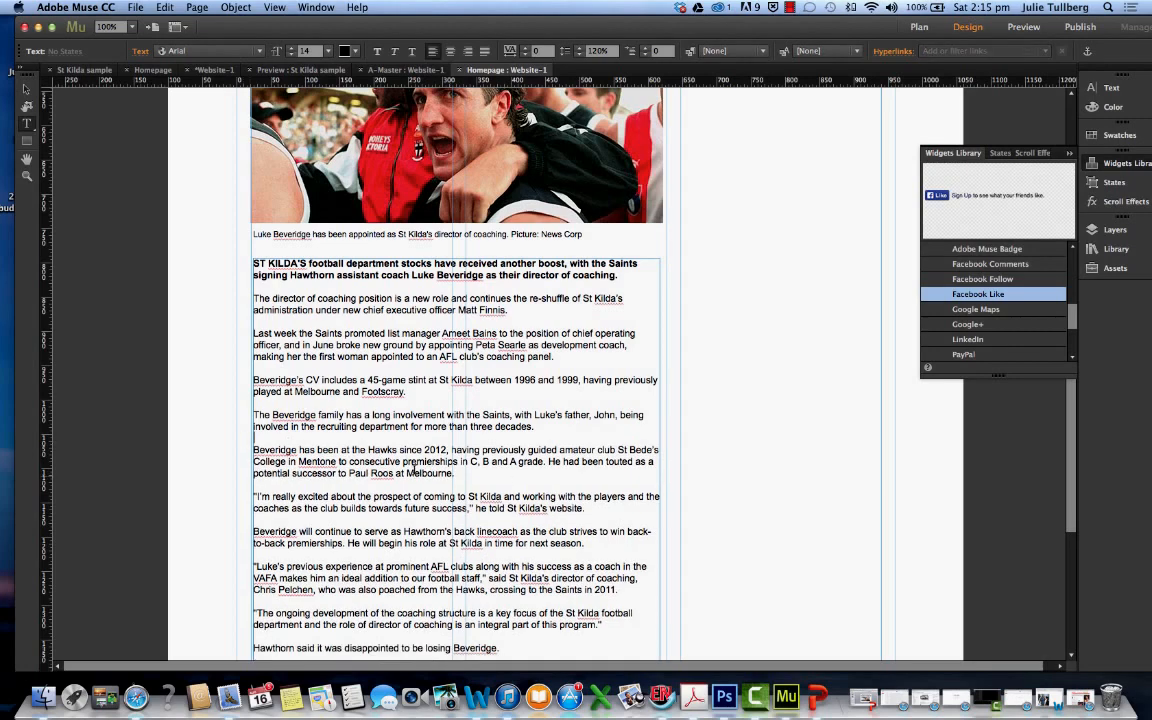
Split the quote before "Despite having offered" into a new paragraph, with a blank line above and an opening quotation mark
{"action": "scroll", "coordinate": [505, 480], "scroll_direction": "down", "scroll_amount": 1}
{"action": "scroll", "coordinate": [507, 484], "scroll_direction": "down", "scroll_amount": 5}
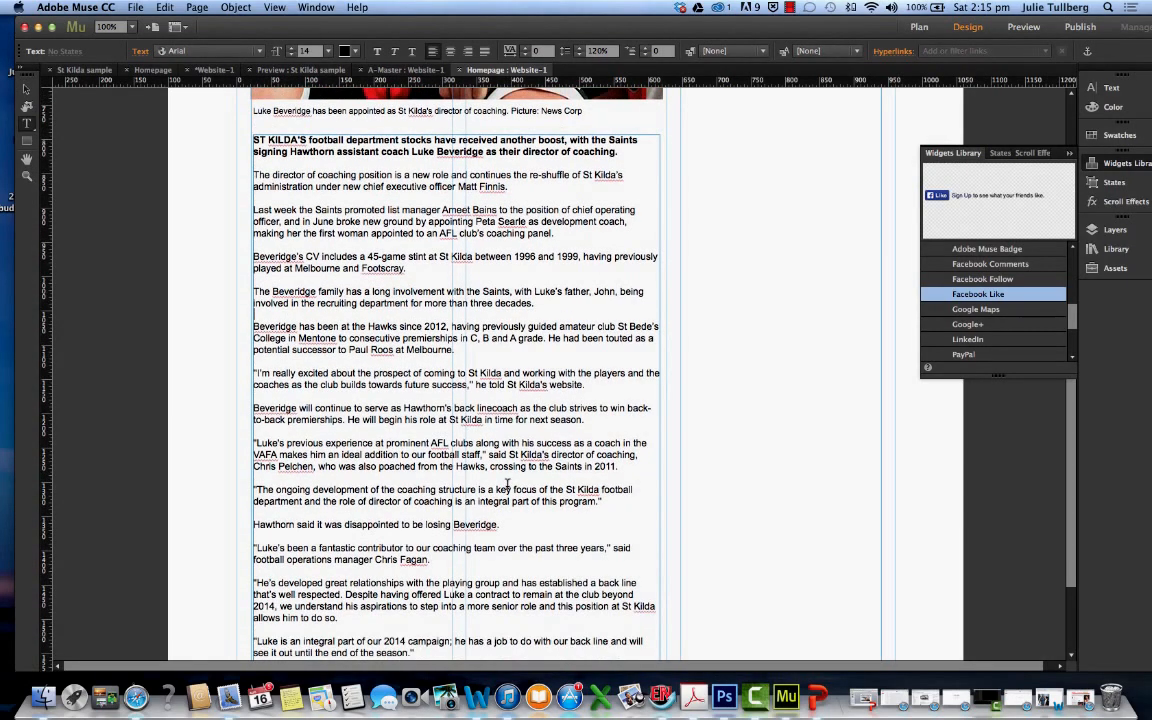
{"action": "scroll", "coordinate": [508, 484], "scroll_direction": "down", "scroll_amount": 3}
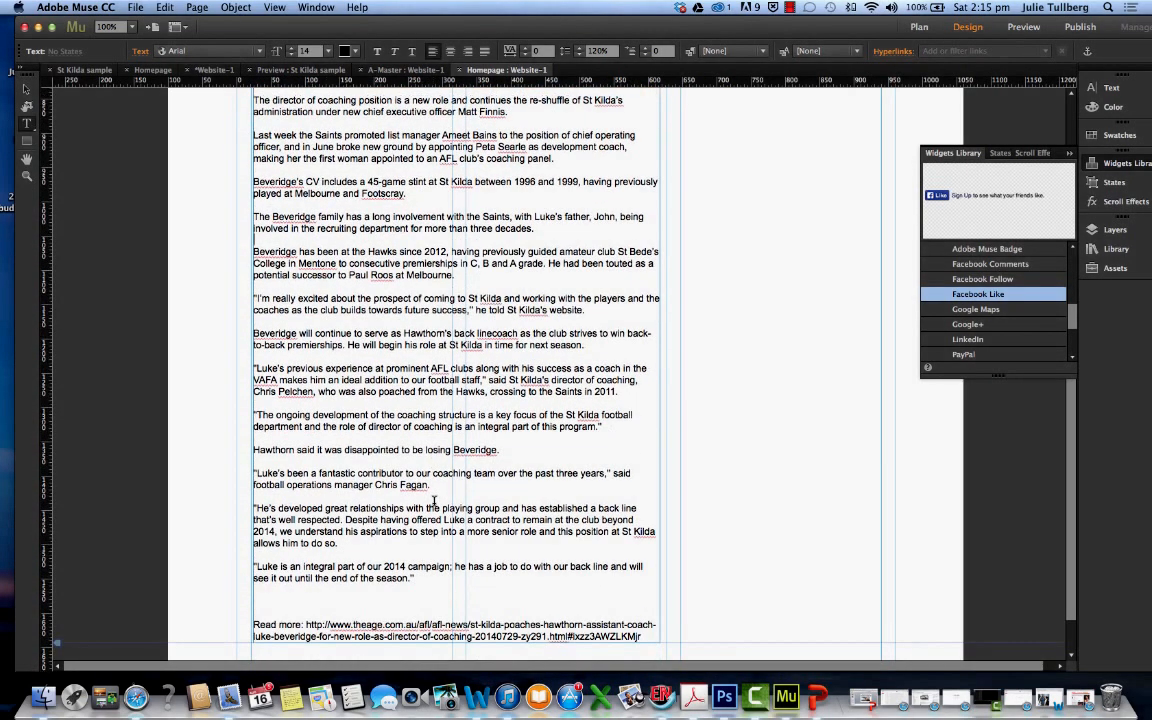
{"action": "left_click", "coordinate": [354, 517]}
{"action": "key", "text": "Return"}
Delete the "Read more" source link at the end of the story's body text
{"action": "scroll", "coordinate": [405, 511], "scroll_direction": "down", "scroll_amount": 3}
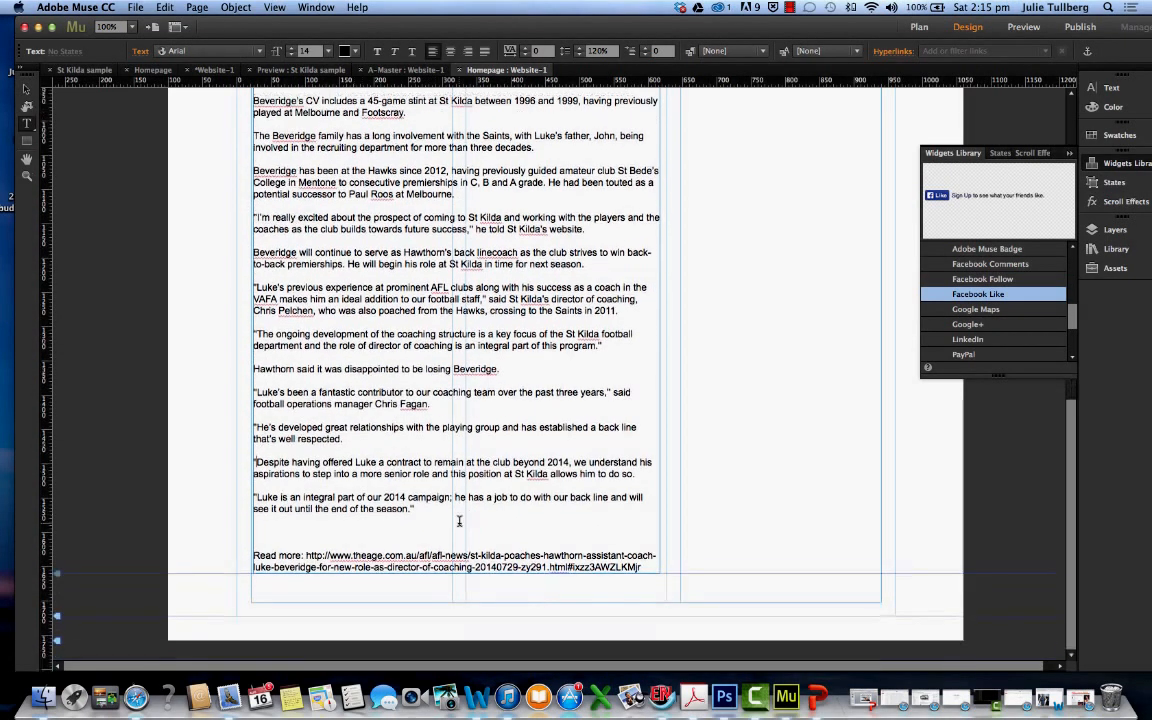
{"action": "left_click_drag", "start_coordinate": [253, 555], "coordinate": [651, 567]}
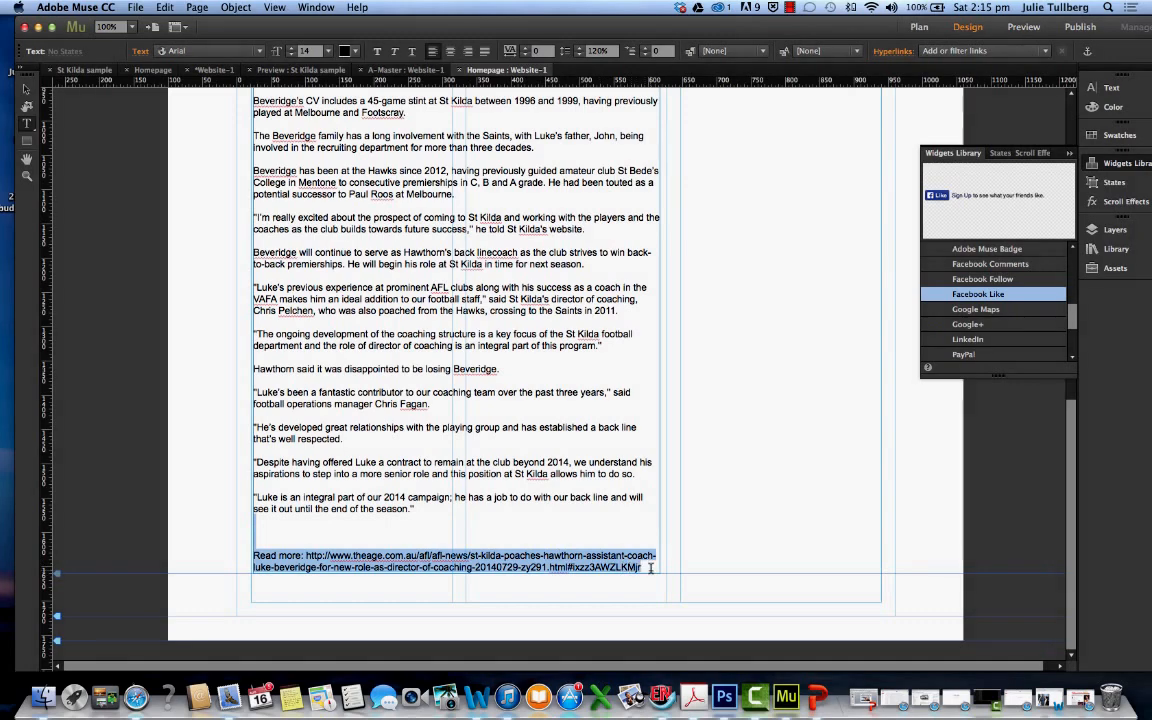
{"action": "key", "text": "BackSpace"}
{"action": "scroll", "coordinate": [559, 533], "scroll_direction": "up", "scroll_amount": 10}
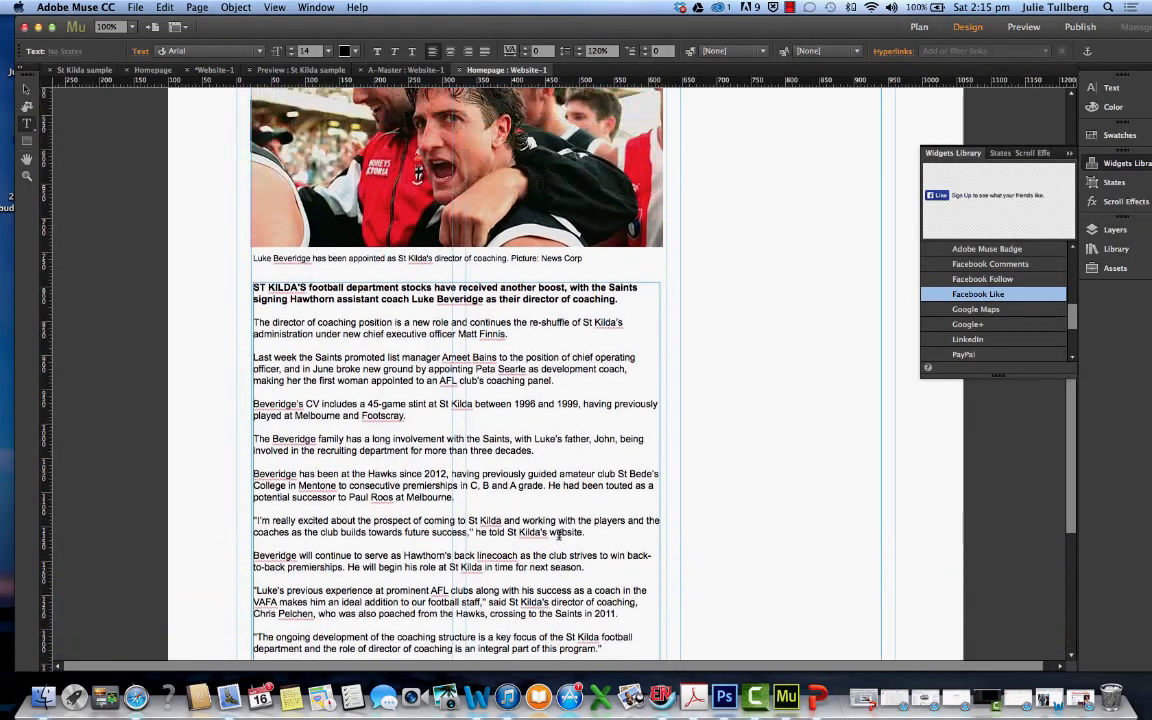
{"action": "scroll", "coordinate": [559, 533], "scroll_direction": "up", "scroll_amount": 3}
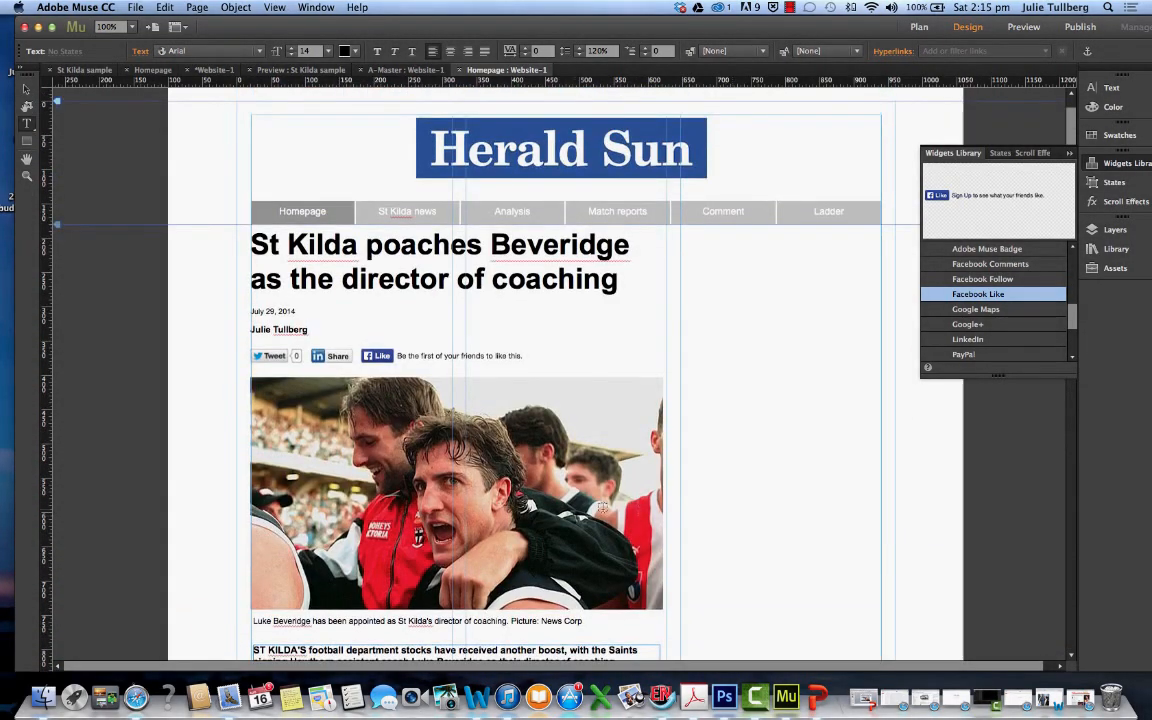
{"action": "scroll", "coordinate": [763, 481], "scroll_direction": "down", "scroll_amount": 8}
{"action": "scroll", "coordinate": [763, 481], "scroll_direction": "up", "scroll_amount": 5}
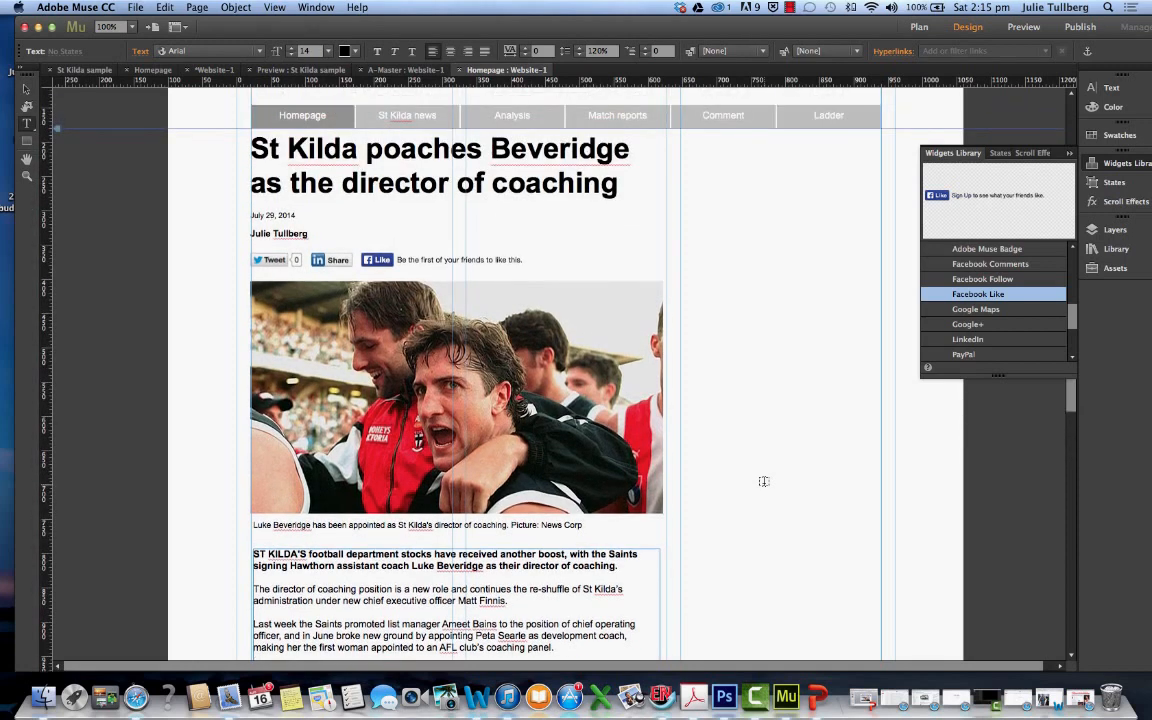
Check the sample site's preview, and place the Open Universities advertisement image from the desktop beside the headline at about X 638, Y 188
{"action": "left_click", "coordinate": [305, 72]}
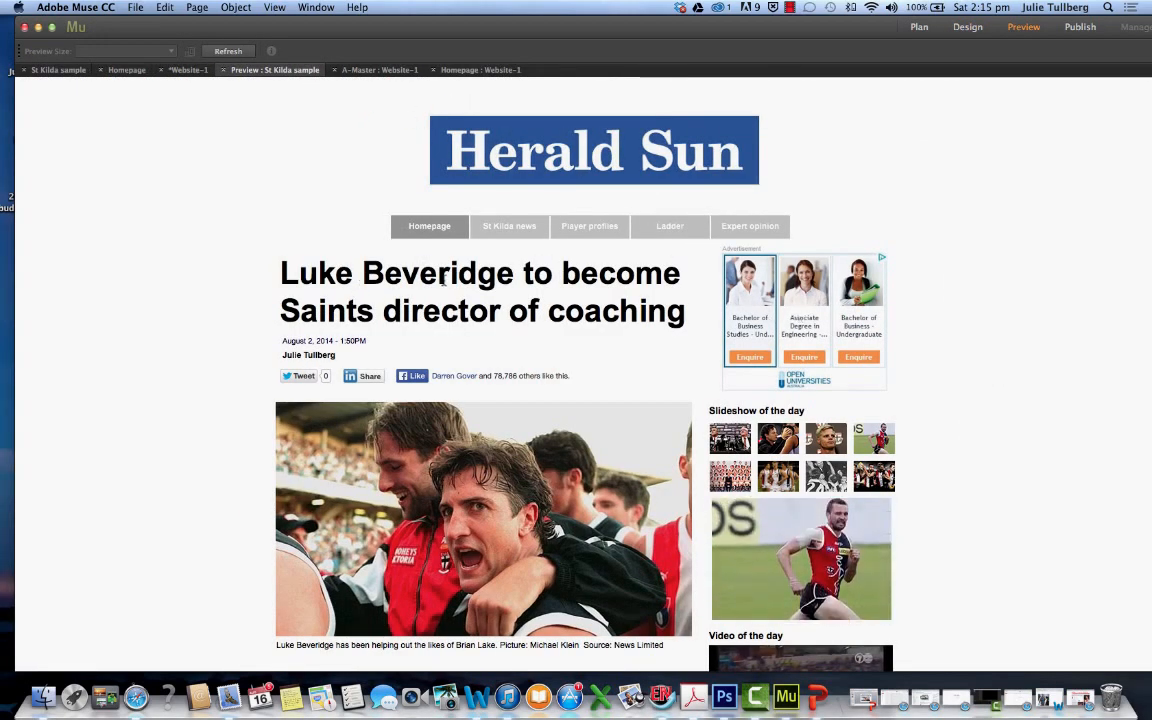
{"action": "left_click", "coordinate": [468, 70]}
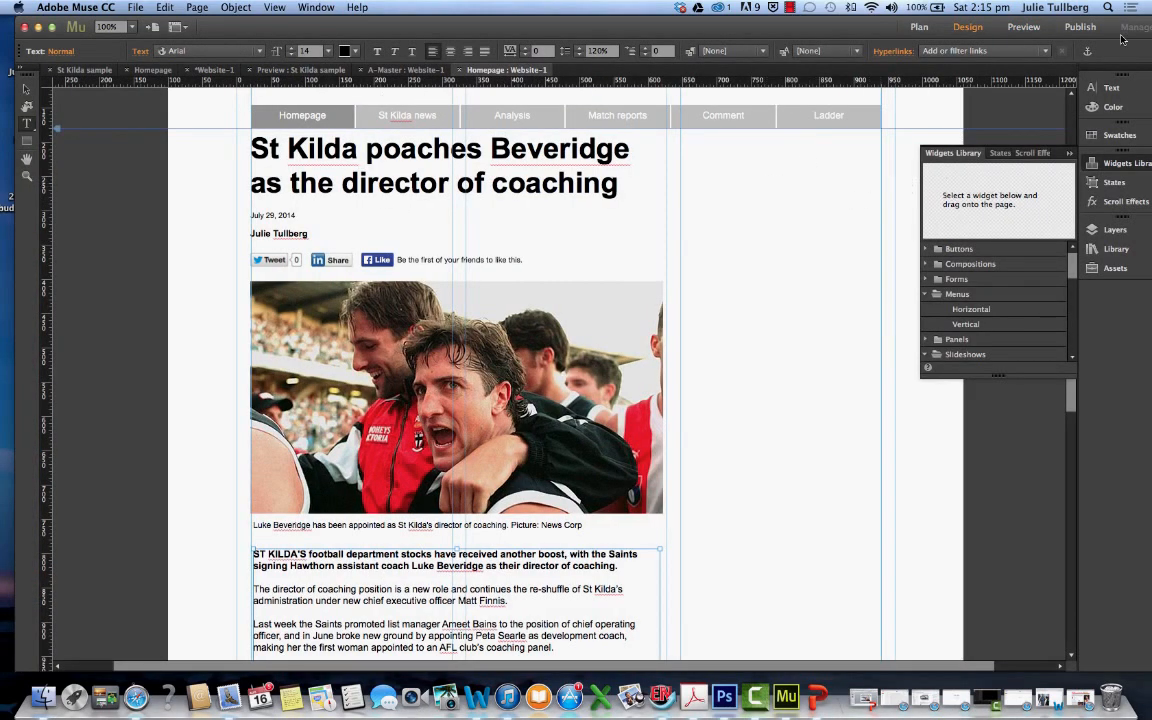
{"action": "left_click_drag", "start_coordinate": [890, 31], "coordinate": [885, 134]}
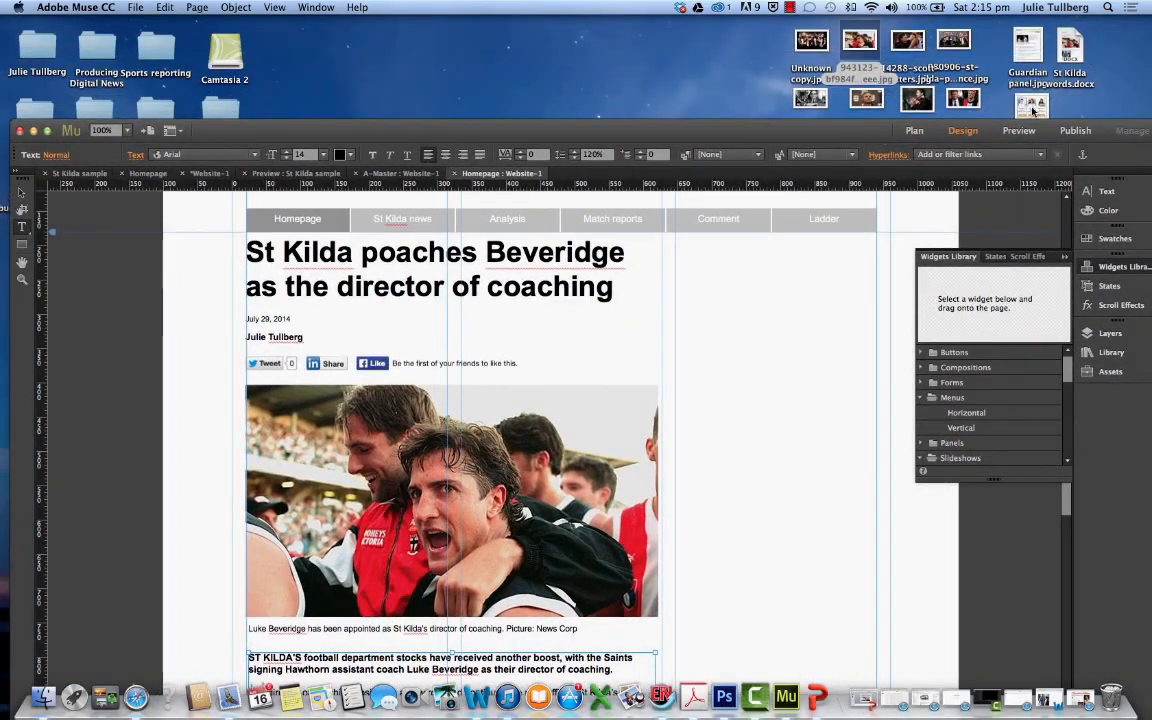
{"action": "left_click_drag", "start_coordinate": [1037, 108], "coordinate": [751, 322]}
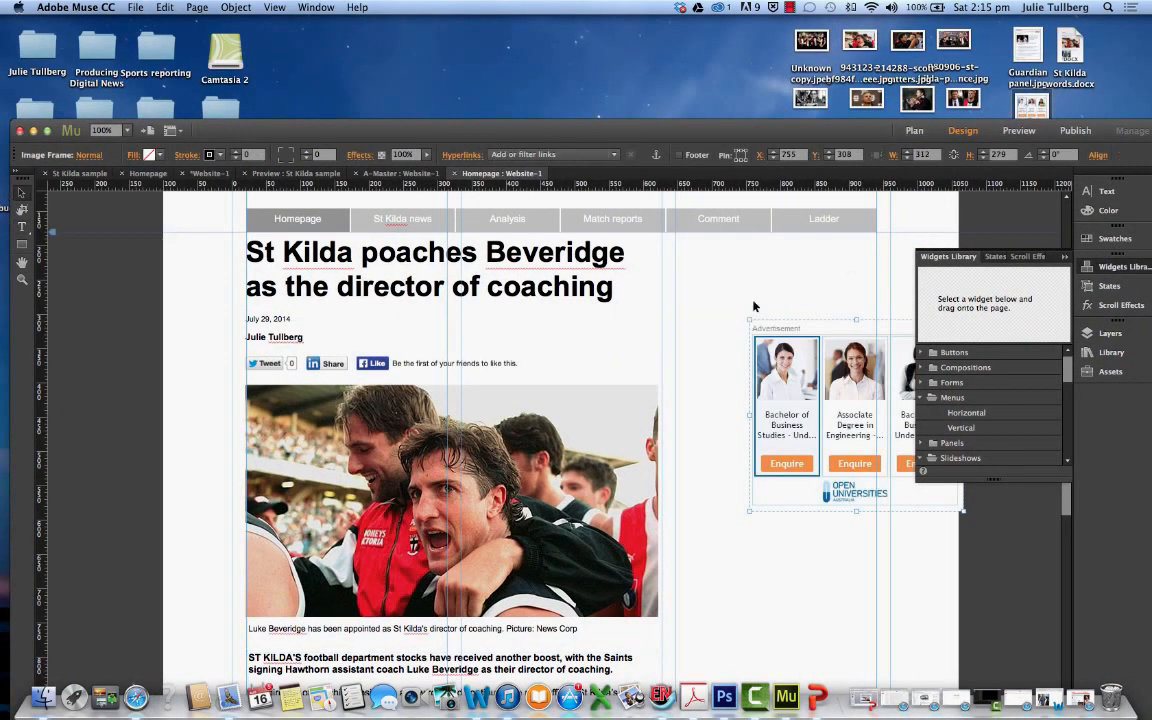
{"action": "left_click_drag", "start_coordinate": [757, 131], "coordinate": [757, 27]}
{"action": "left_click_drag", "start_coordinate": [805, 258], "coordinate": [722, 180]}
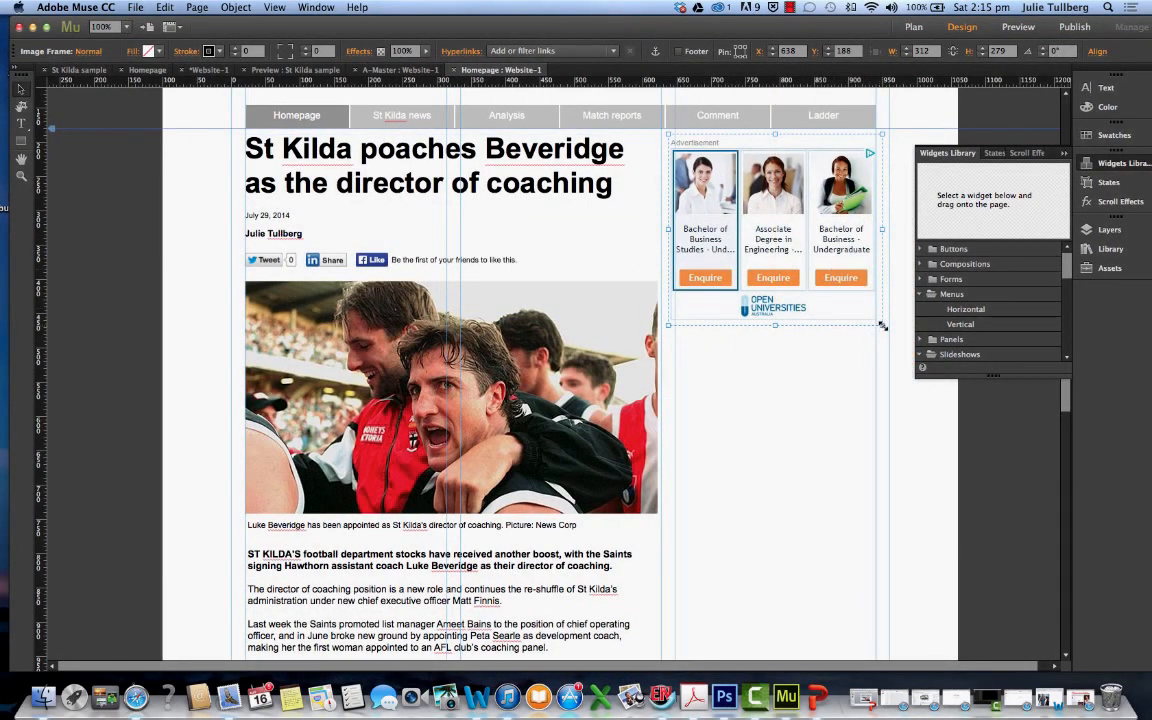
Shrink the advertisement to about 293 × 262 px and align it with the sidebar column at about X 645, Y 194
{"action": "left_click_drag", "start_coordinate": [882, 325], "coordinate": [879, 322]}
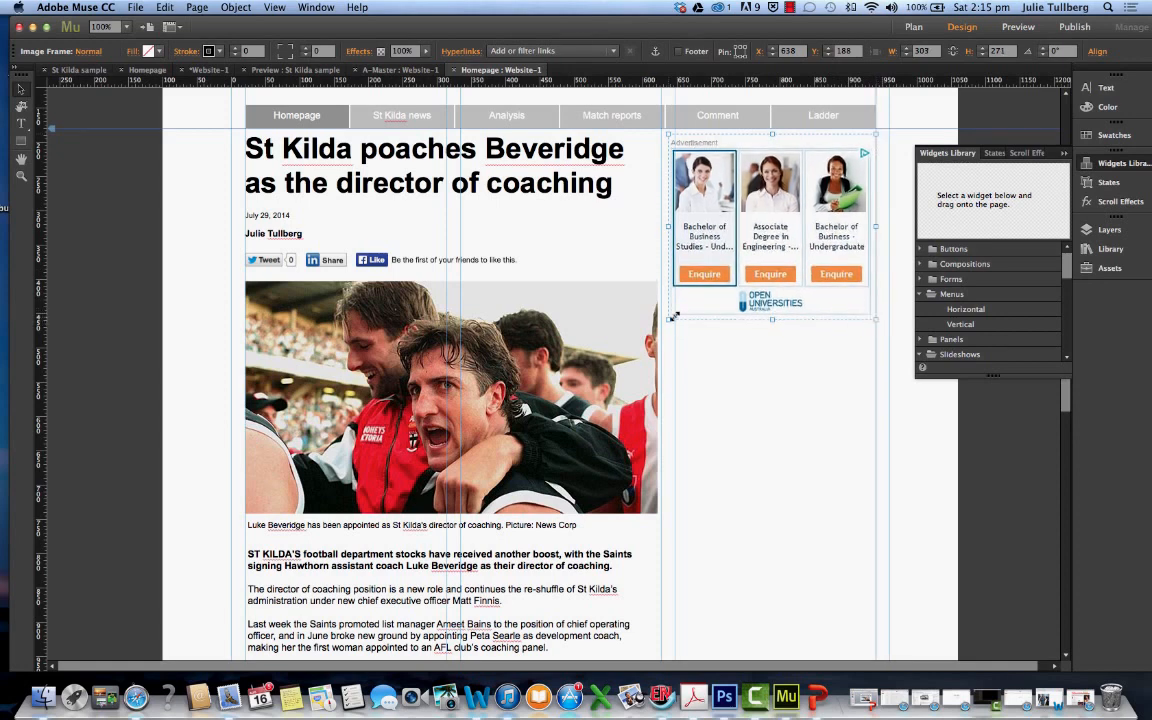
{"action": "left_click_drag", "start_coordinate": [669, 324], "coordinate": [723, 300]}
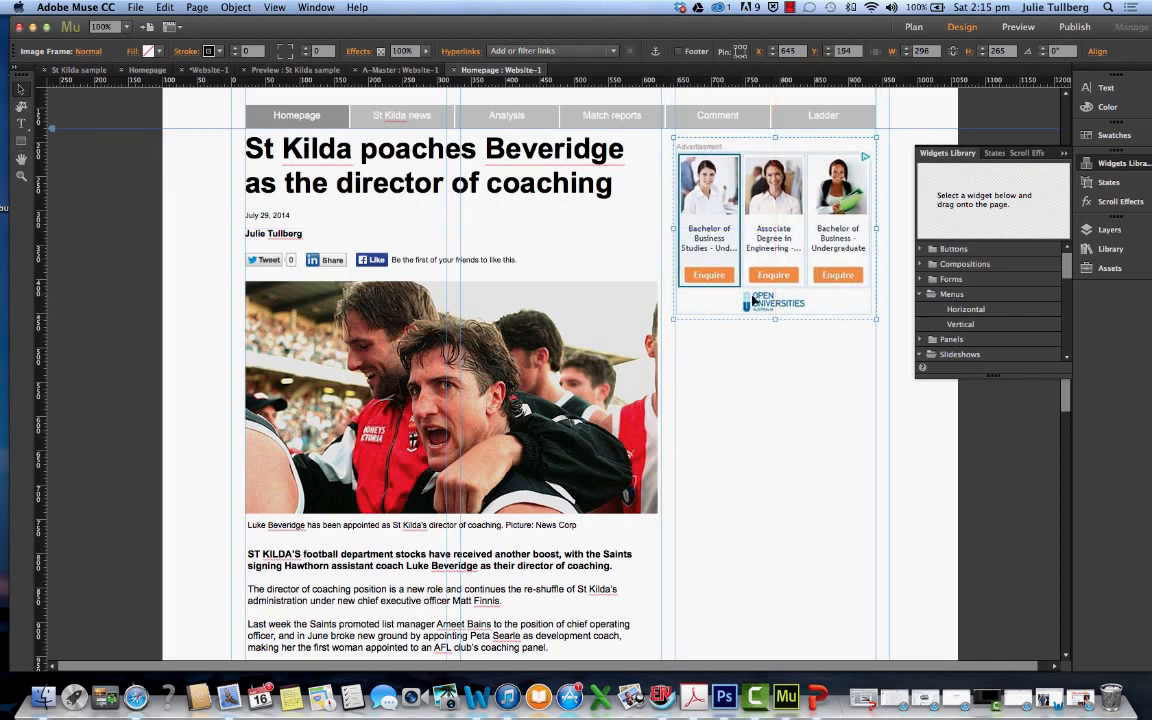
{"action": "left_click_drag", "start_coordinate": [877, 317], "coordinate": [874, 317]}
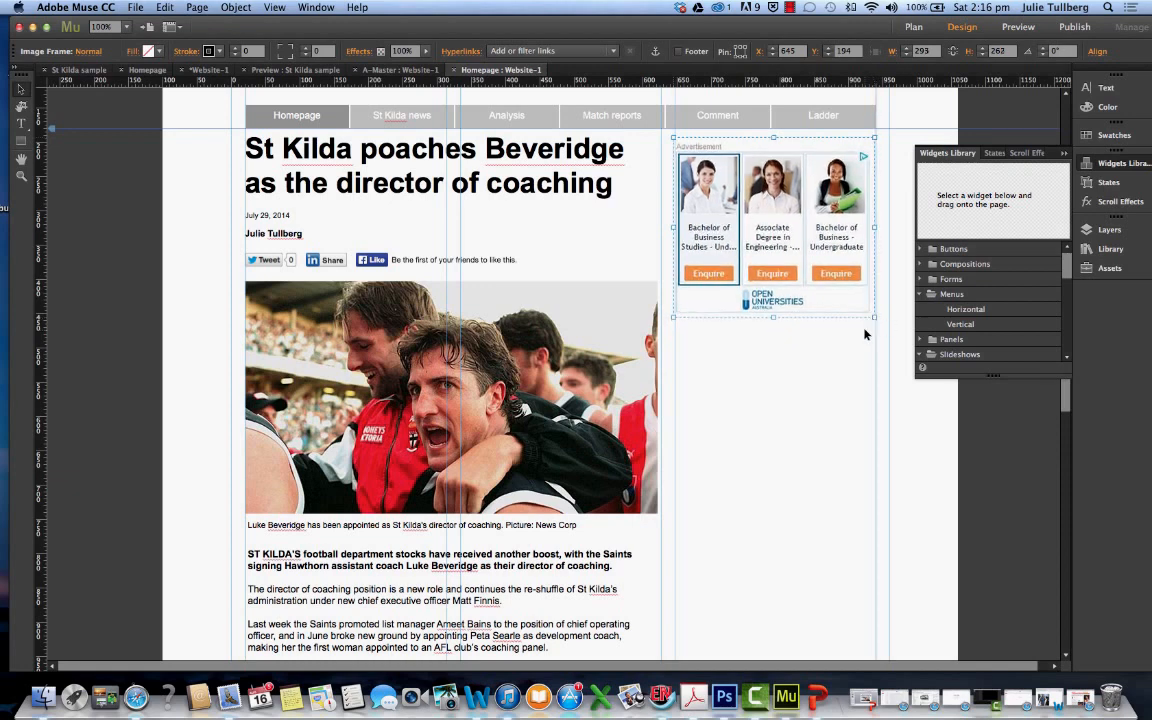
{"action": "left_click", "coordinate": [837, 358]}
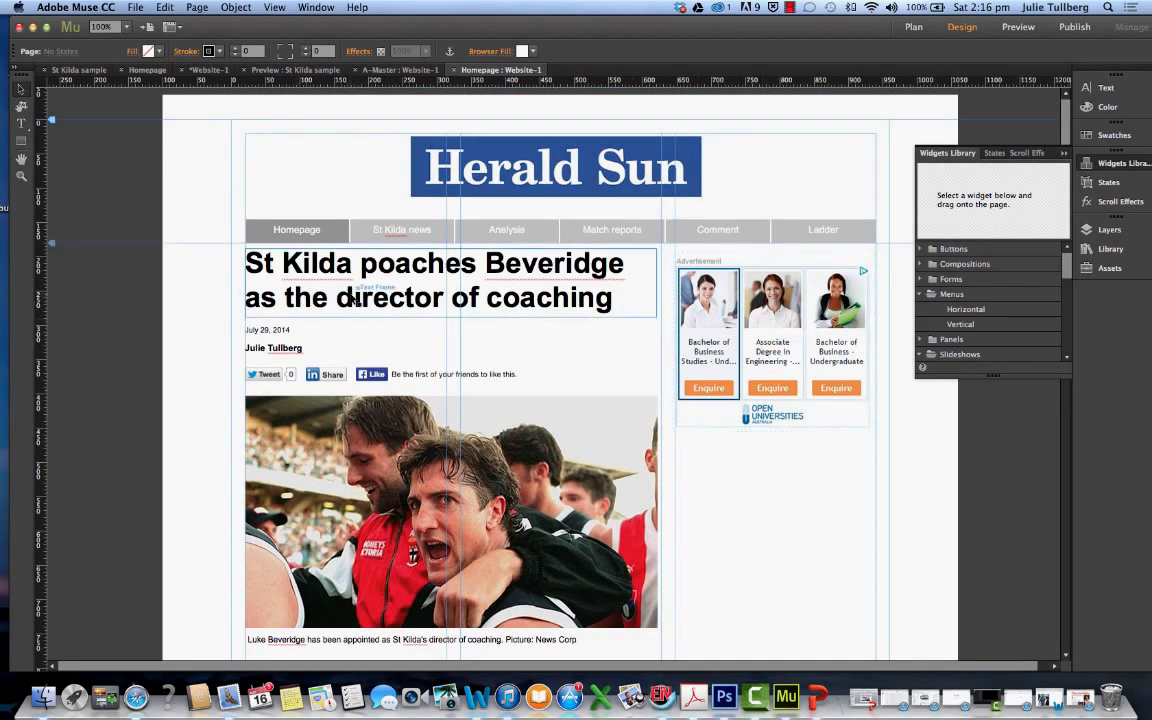
Move the headline down to about X 22, Y 202 and the advertisement up to about X 647, Y 184
{"action": "left_click_drag", "start_coordinate": [352, 300], "coordinate": [363, 299]}
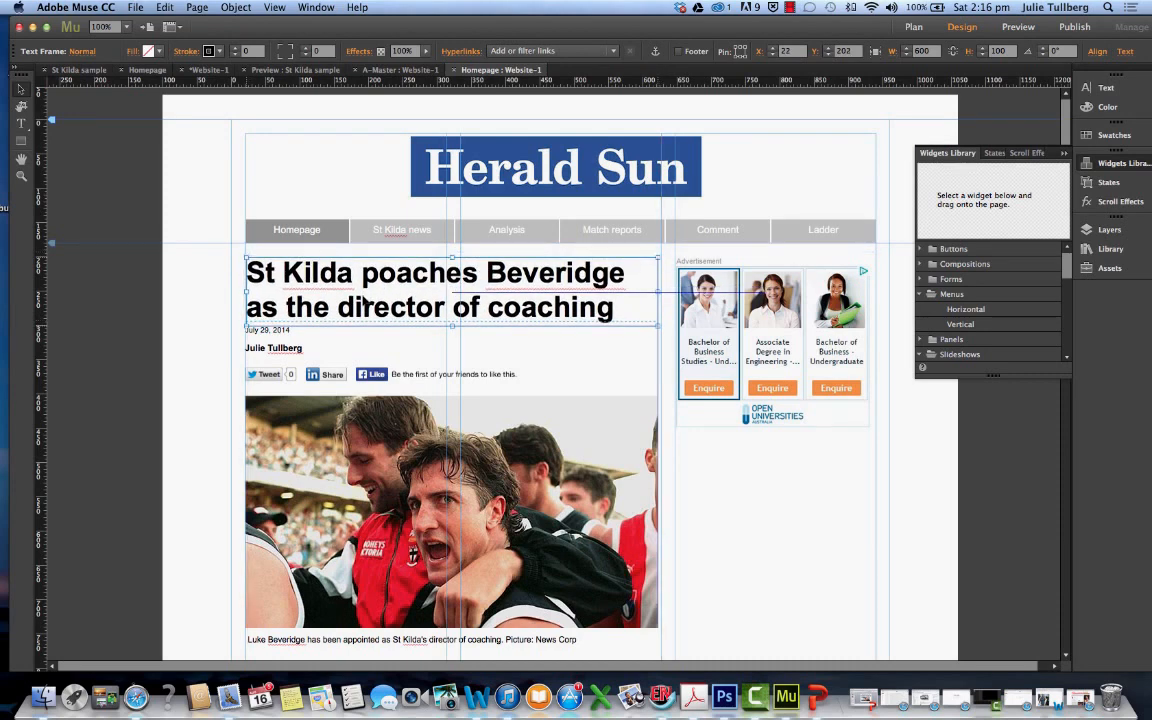
{"action": "left_click_drag", "start_coordinate": [741, 334], "coordinate": [743, 335]}
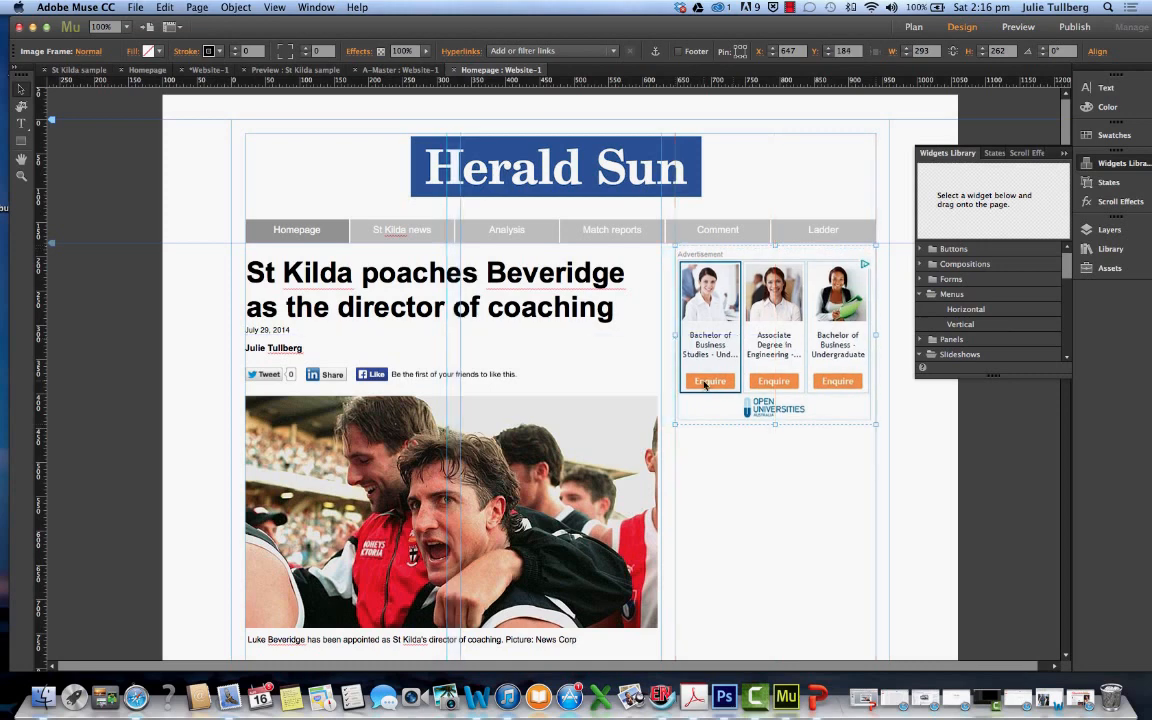
Nudge the date line down slightly so it sits between the headline and the byline
{"action": "left_click", "coordinate": [274, 332]}
{"action": "left_click_drag", "start_coordinate": [274, 332], "coordinate": [271, 351]}
{"action": "left_click", "coordinate": [272, 347]}
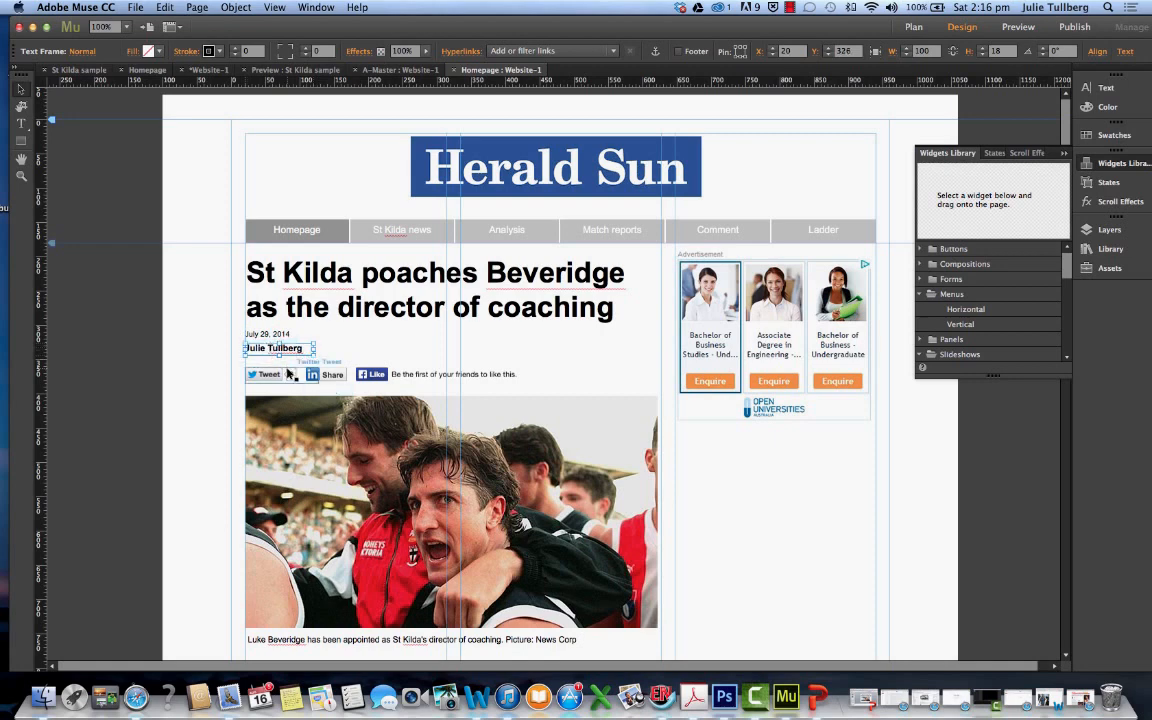
{"action": "left_click", "coordinate": [290, 373]}
{"action": "left_click", "coordinate": [516, 386]}
Add a Thumbnails slideshow widget to the page below the advertisement
{"action": "scroll", "coordinate": [516, 389], "scroll_direction": "down", "scroll_amount": 3}
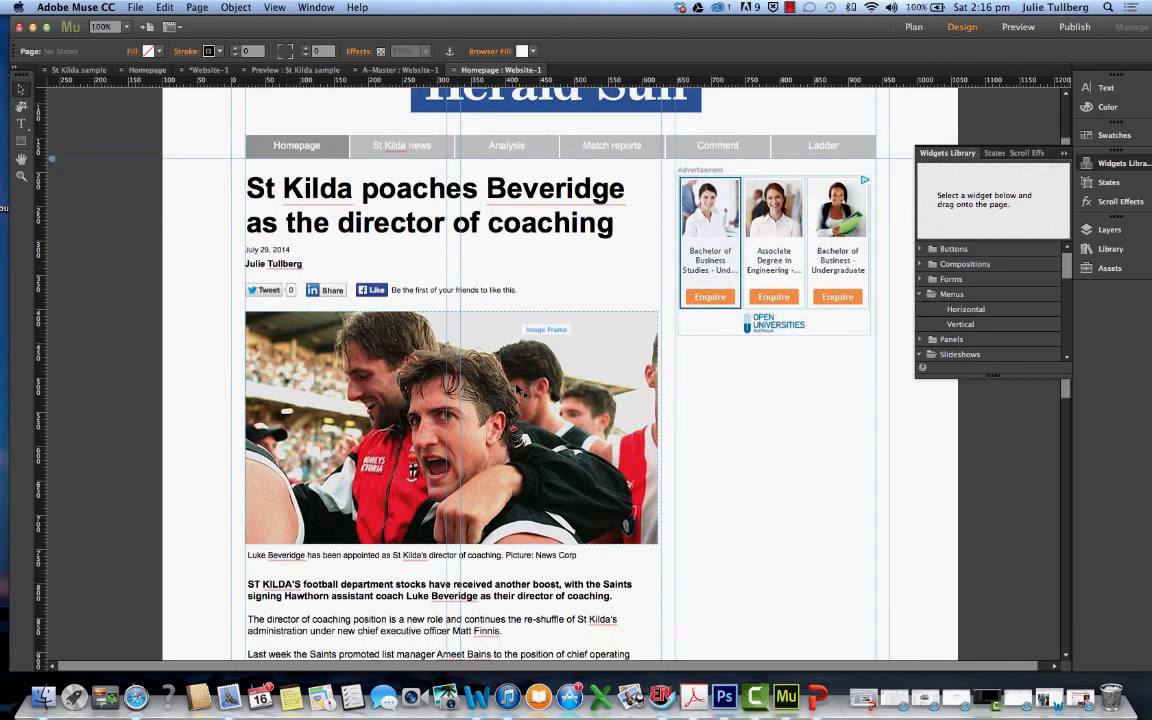
{"action": "scroll", "coordinate": [516, 389], "scroll_direction": "down", "scroll_amount": 3}
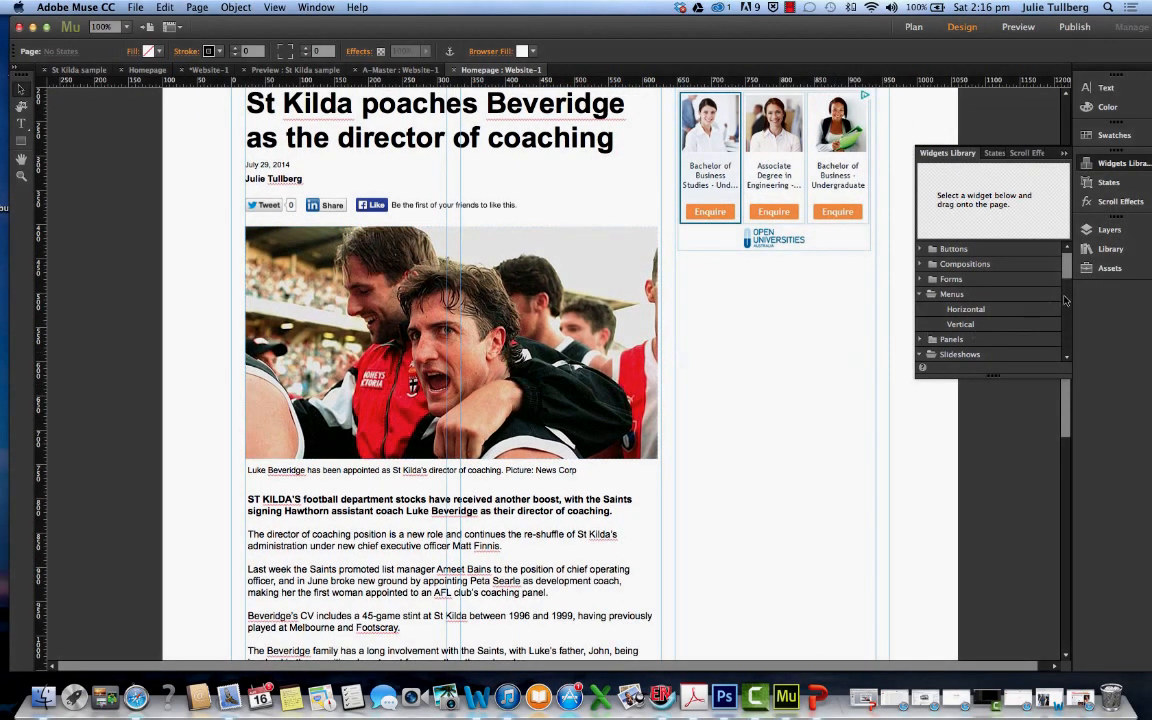
{"action": "scroll", "coordinate": [1066, 298], "scroll_direction": "down", "scroll_amount": 3}
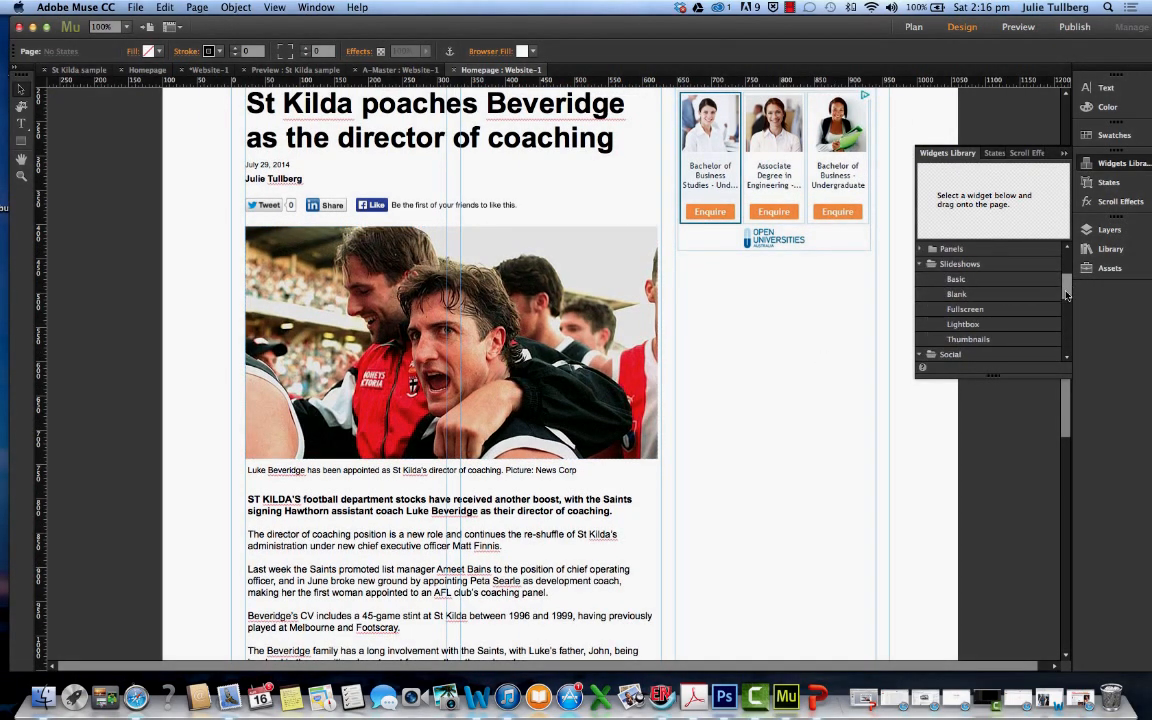
{"action": "left_click", "coordinate": [980, 342]}
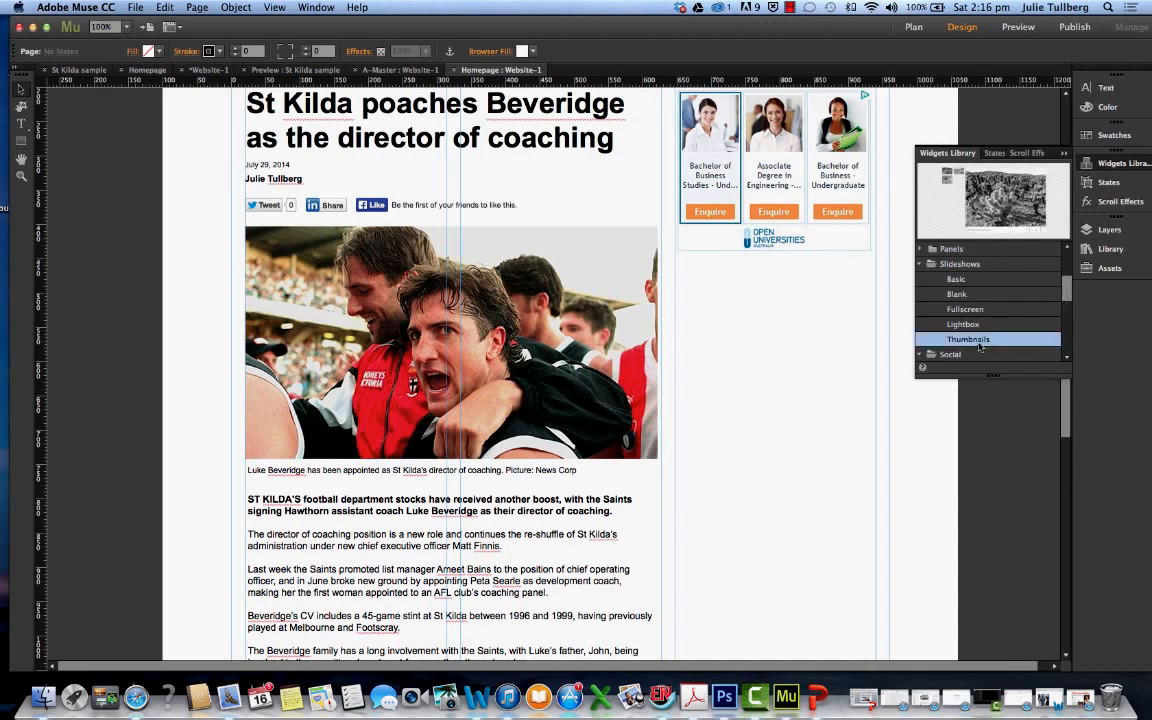
{"action": "left_click_drag", "start_coordinate": [988, 248], "coordinate": [655, 284]}
Resize the slideshow's hero image to about 289 × 212 px and fit it in the sidebar column below the advertisement
{"action": "left_click", "coordinate": [745, 387]}
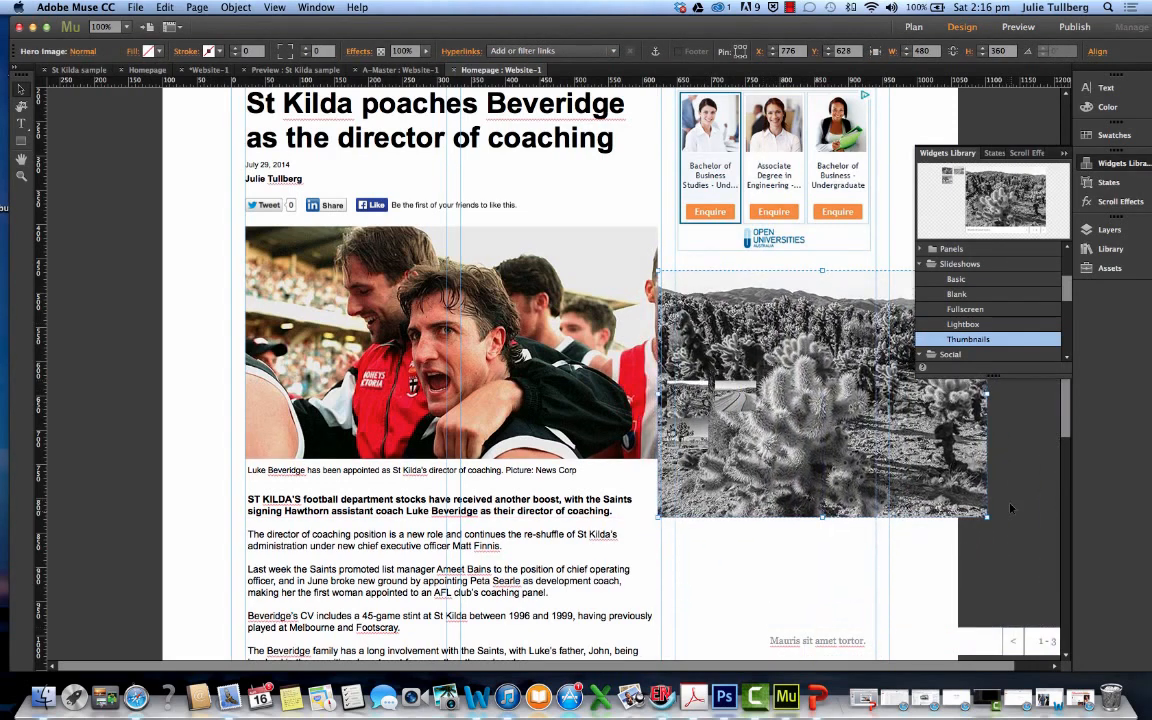
{"action": "left_click_drag", "start_coordinate": [988, 517], "coordinate": [832, 388]}
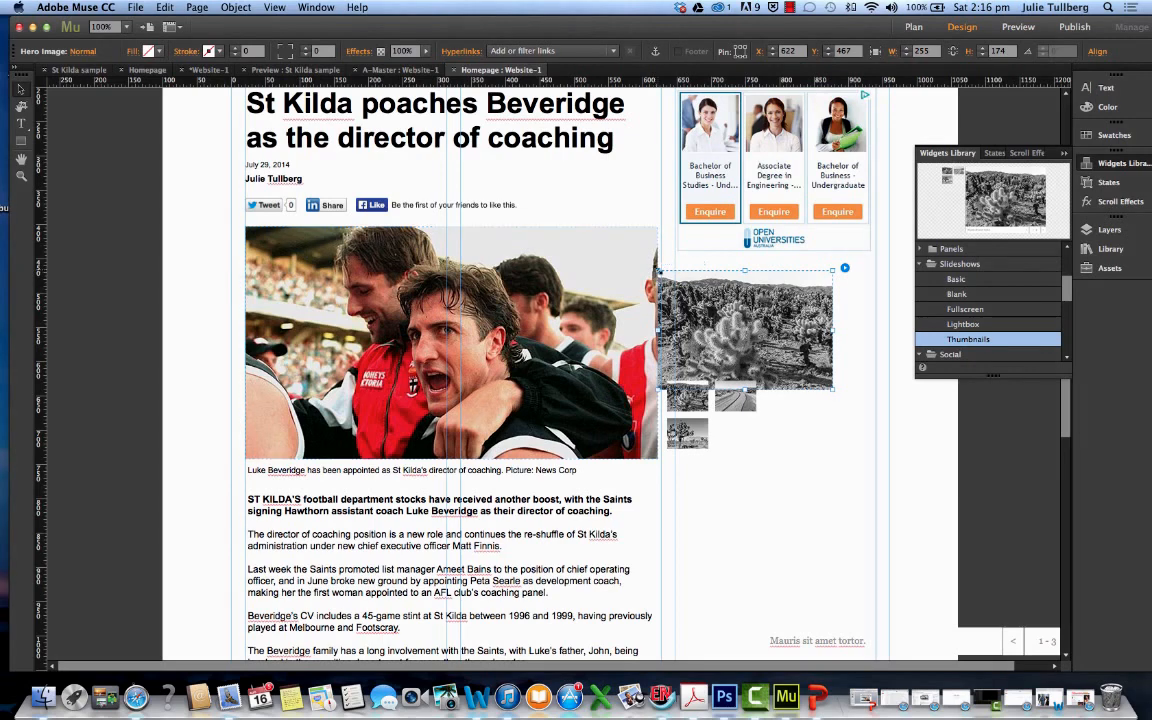
{"action": "left_click_drag", "start_coordinate": [657, 270], "coordinate": [677, 280]}
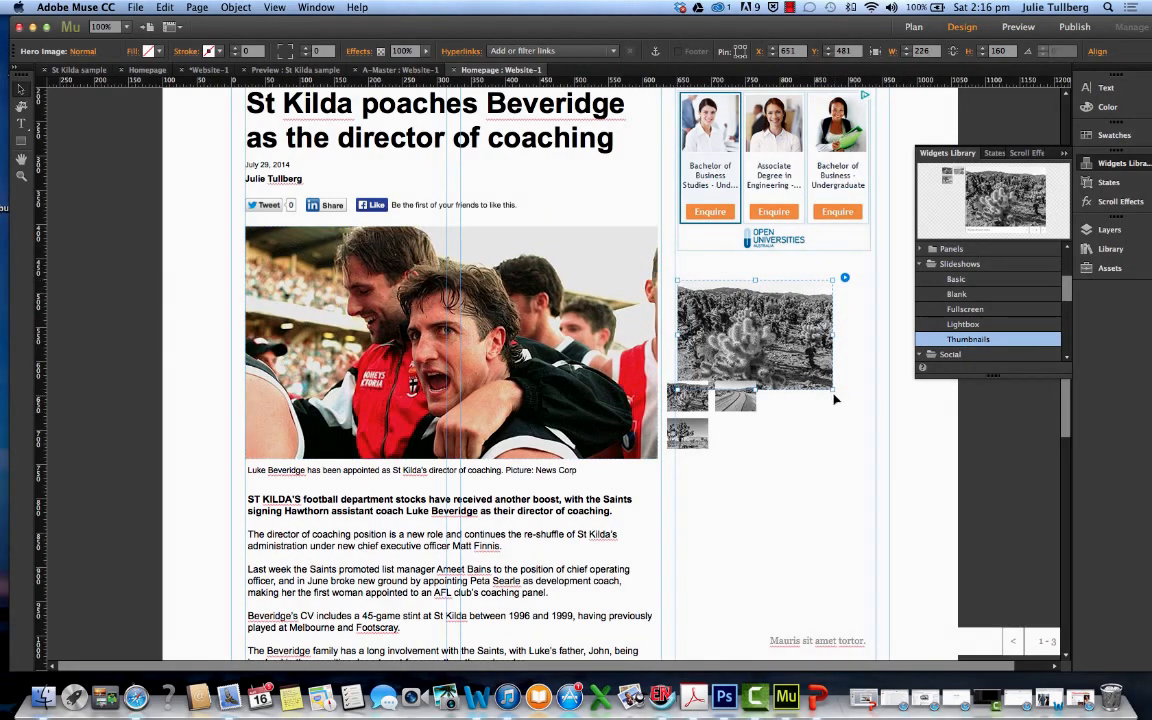
{"action": "left_click_drag", "start_coordinate": [834, 391], "coordinate": [810, 415]}
{"action": "left_click_drag", "start_coordinate": [715, 406], "coordinate": [717, 406]}
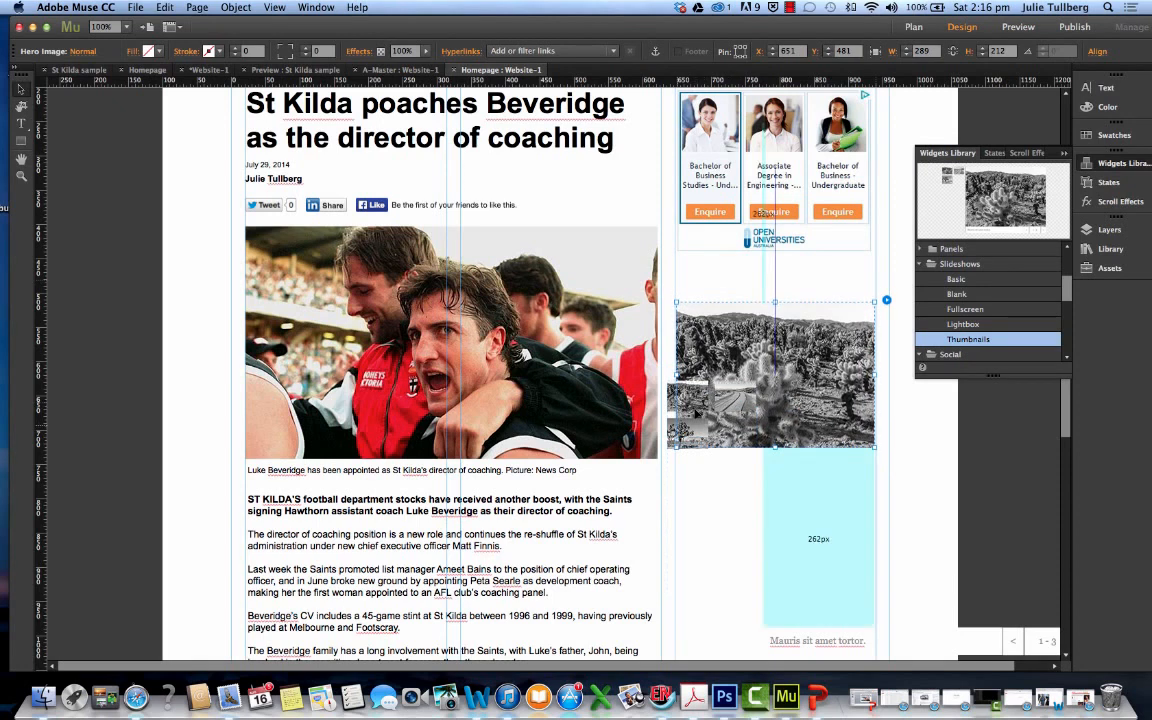
Move the thumbnail container under the hero image to about X 644, Y 718 and resize it to about 292 × 119 px
{"action": "left_click", "coordinate": [712, 467]}
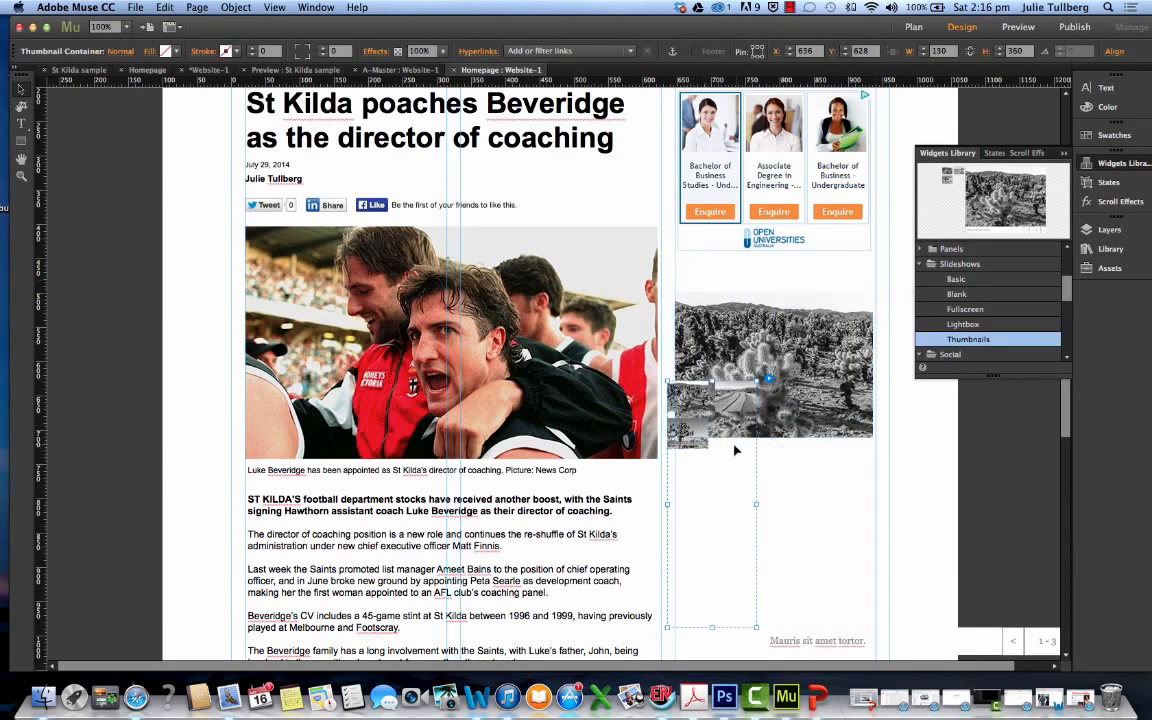
{"action": "left_click_drag", "start_coordinate": [712, 467], "coordinate": [693, 506]}
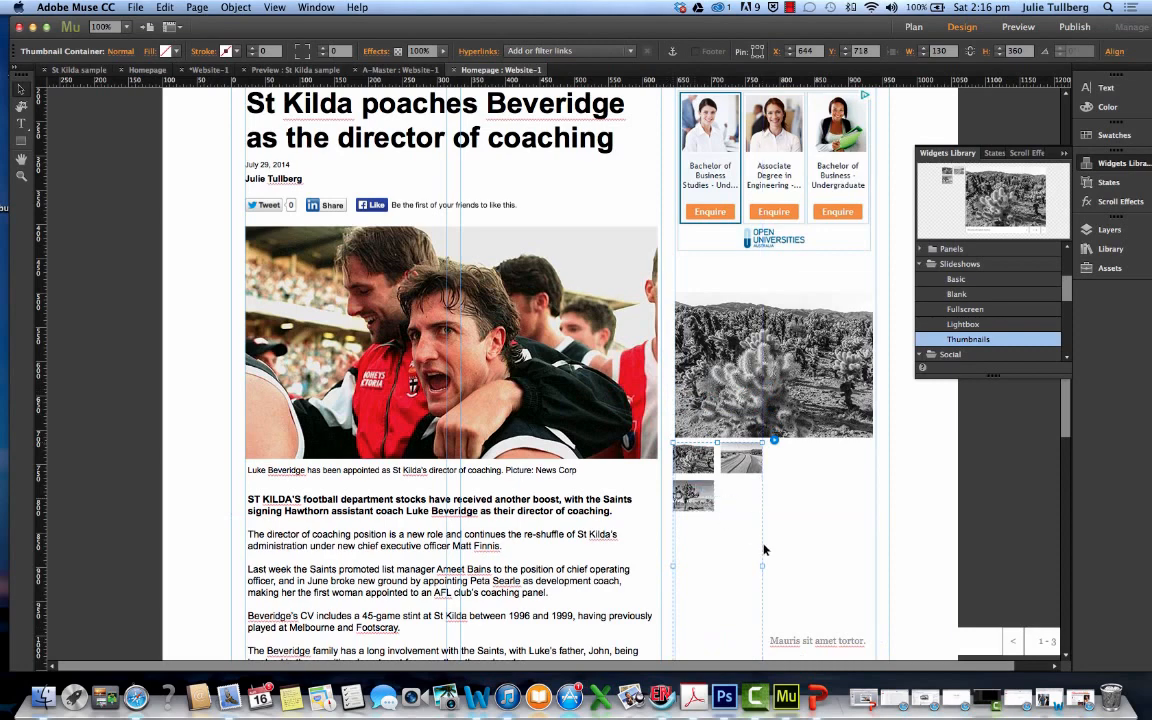
{"action": "left_click_drag", "start_coordinate": [762, 566], "coordinate": [873, 497]}
{"action": "scroll", "coordinate": [792, 527], "scroll_direction": "down", "scroll_amount": 5}
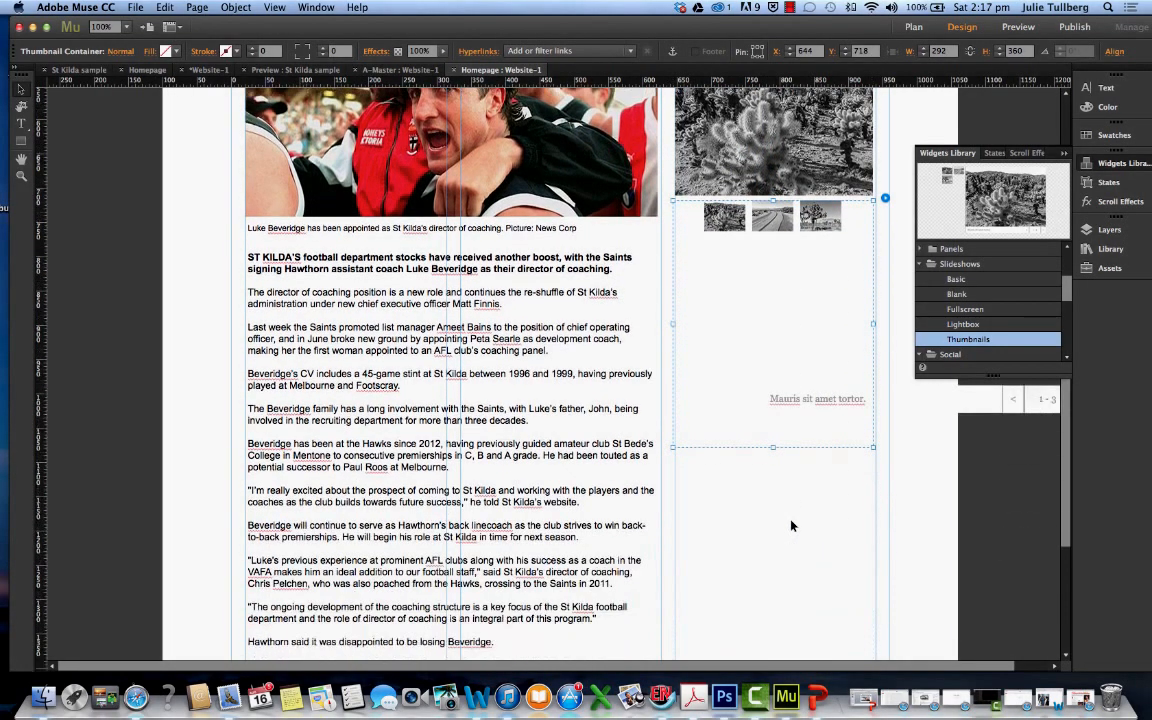
{"action": "left_click_drag", "start_coordinate": [772, 446], "coordinate": [756, 283]}
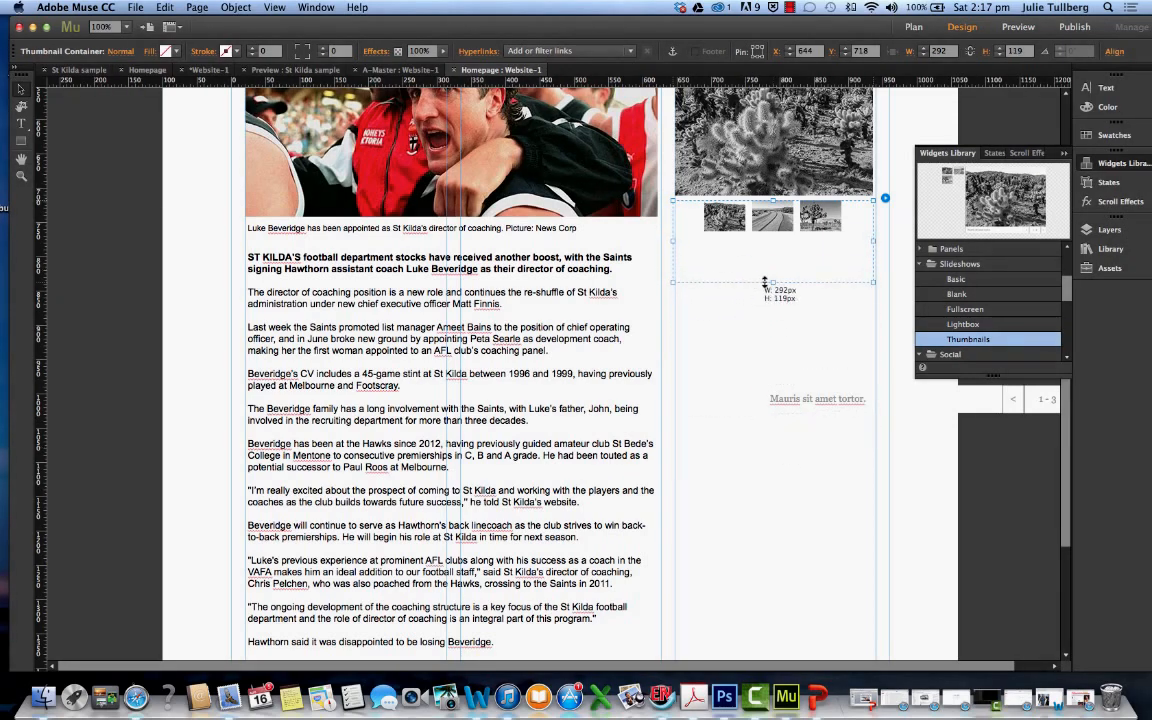
Start adding images to the slideshow and select the five JPEG photos on the Desktop whose names begin with numbers, from 080906 to 943123
{"action": "scroll", "coordinate": [783, 361], "scroll_direction": "up", "scroll_amount": 6}
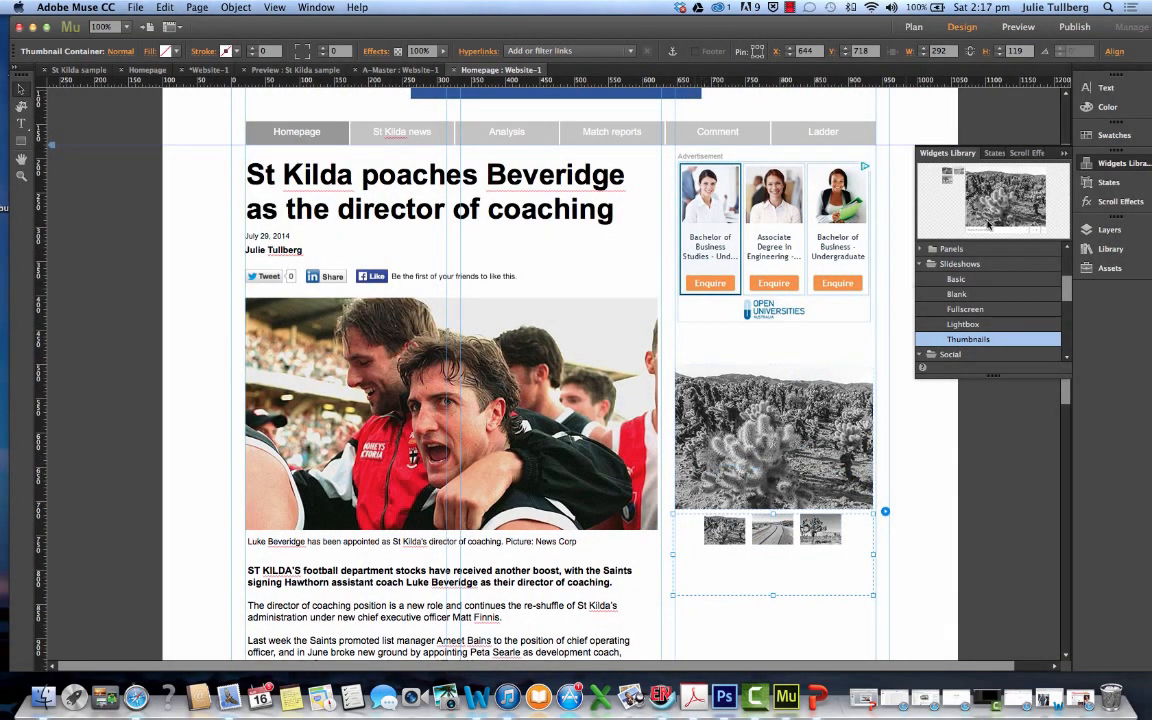
{"action": "left_click", "coordinate": [885, 513]}
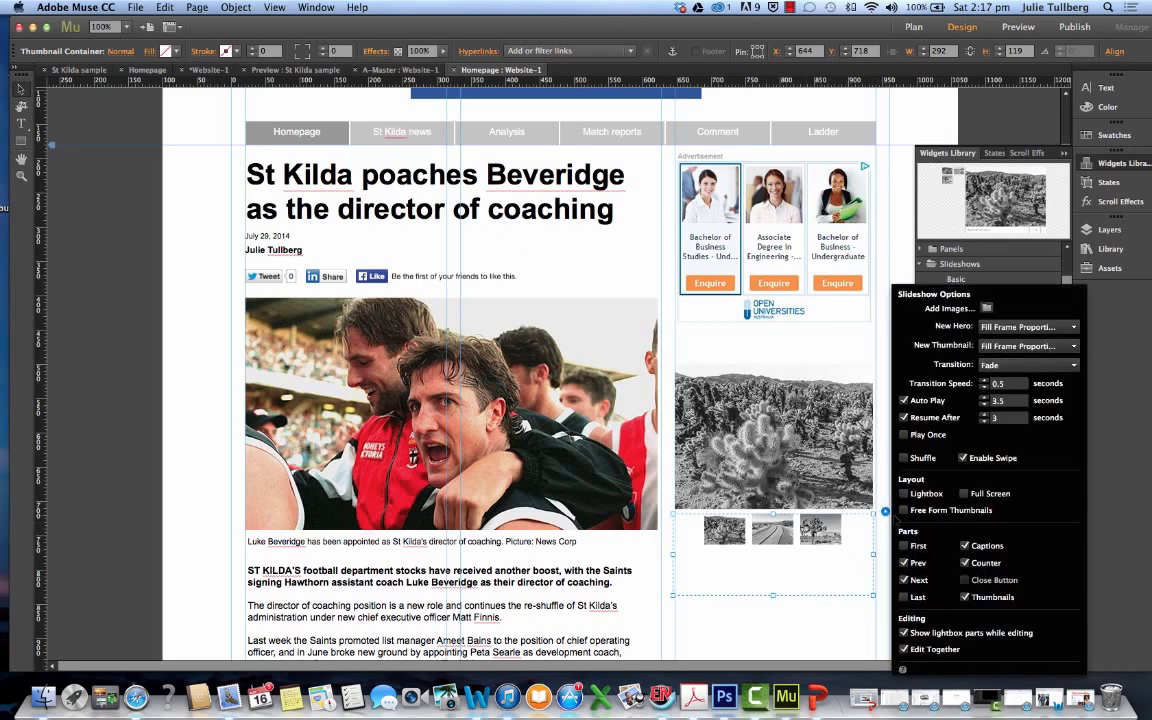
{"action": "left_click", "coordinate": [986, 309]}
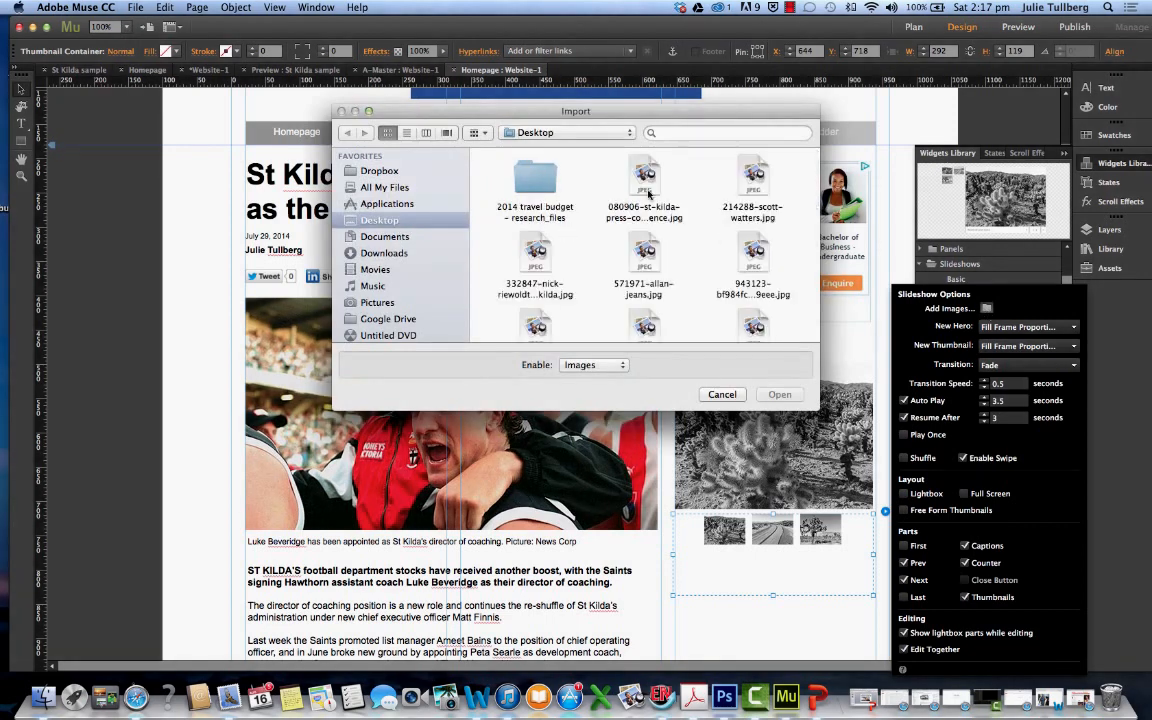
{"action": "left_click", "coordinate": [645, 190]}
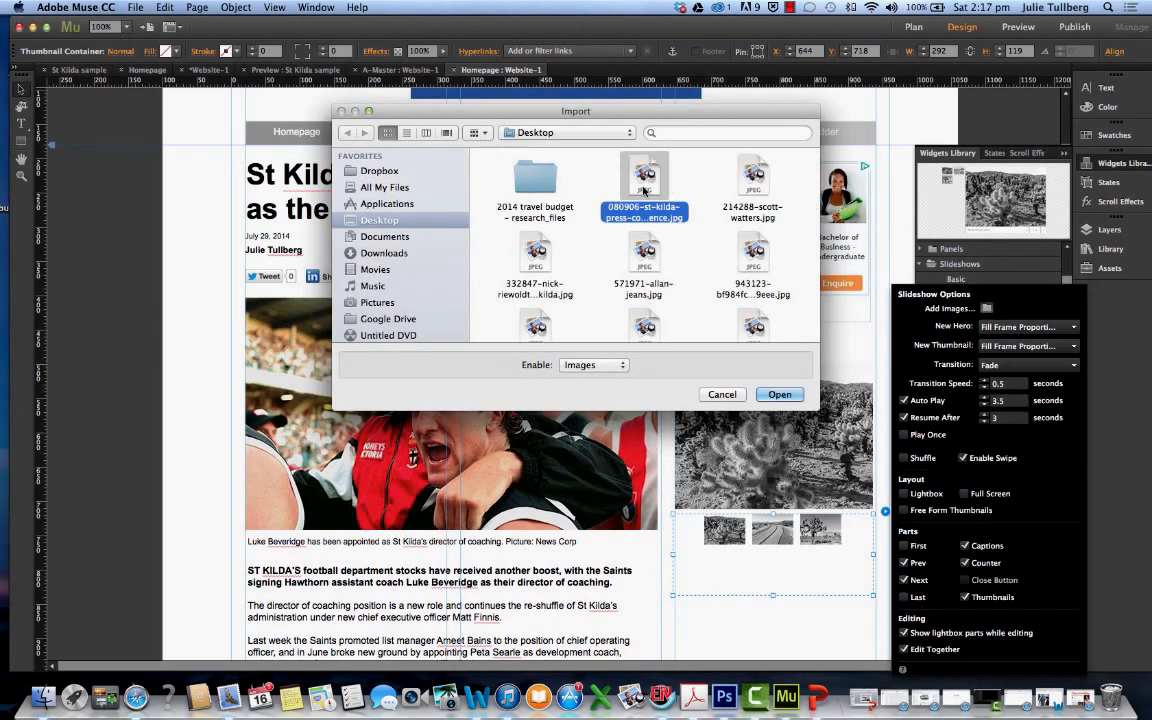
{"action": "left_click", "coordinate": [755, 178], "text": "shift"}
{"action": "left_click", "coordinate": [540, 252], "text": "super"}
{"action": "left_click", "coordinate": [642, 254], "text": "super"}
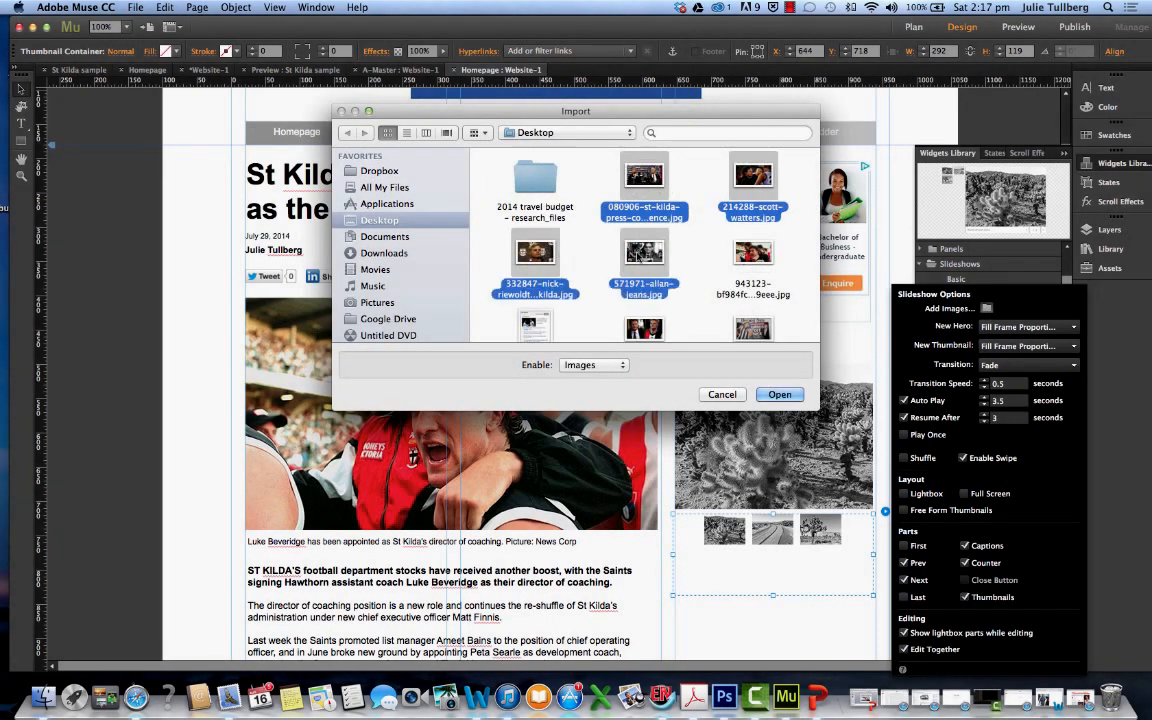
{"action": "left_click", "coordinate": [752, 254], "text": "super"}
Add images copy 2, images copy 3, images copy 9 and Unknown copy.jpeg to the selection and import all selected photos into the slideshow
{"action": "scroll", "coordinate": [700, 260], "scroll_direction": "down", "scroll_amount": 2}
{"action": "left_click", "coordinate": [644, 287], "text": "super"}
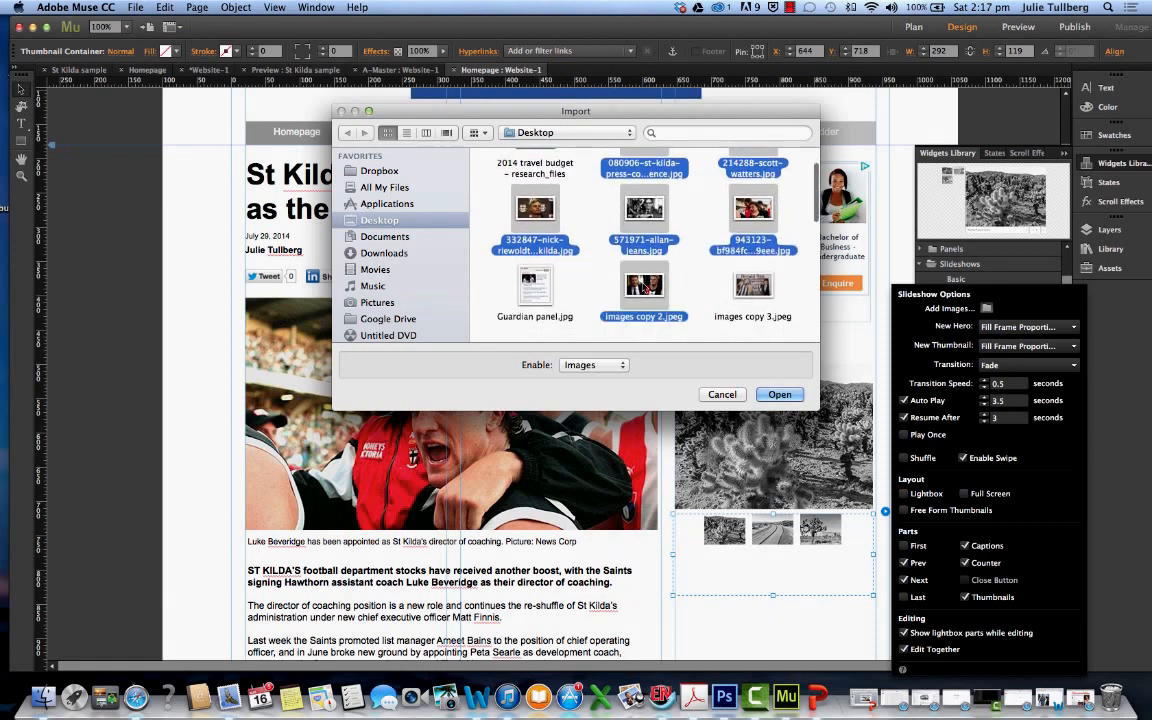
{"action": "left_click", "coordinate": [768, 290], "text": "super"}
{"action": "scroll", "coordinate": [700, 280], "scroll_direction": "down", "scroll_amount": 2}
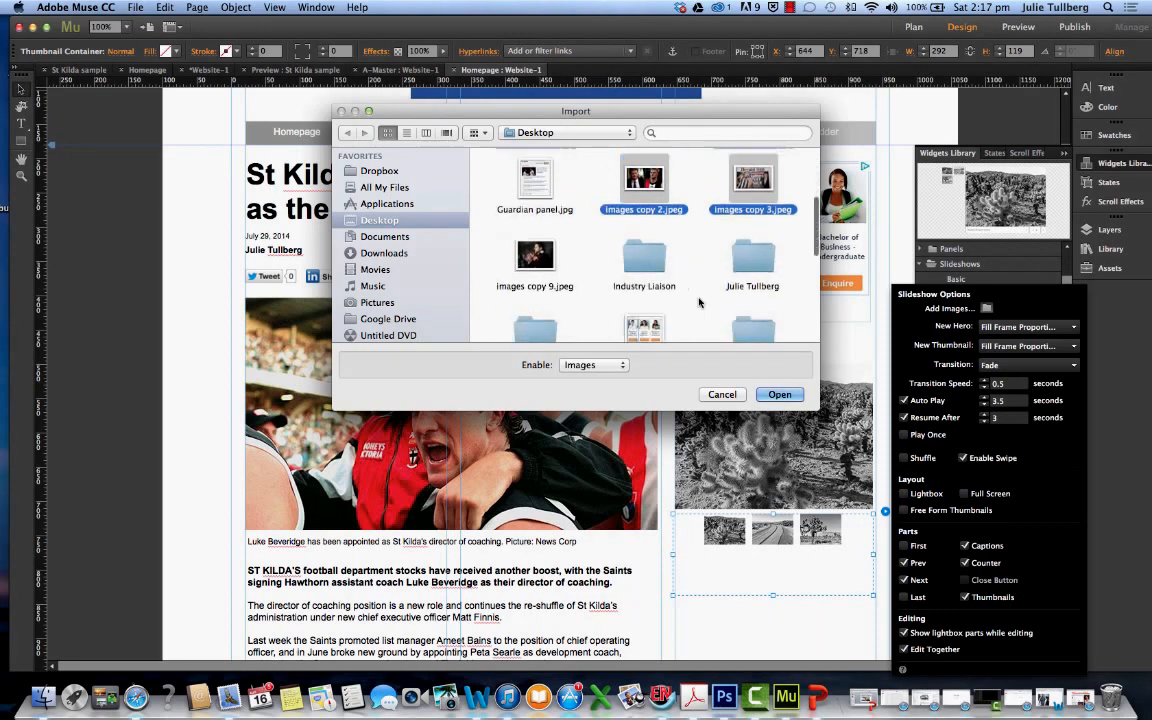
{"action": "left_click", "coordinate": [535, 245], "text": "super"}
{"action": "scroll", "coordinate": [540, 255], "scroll_direction": "down", "scroll_amount": 3}
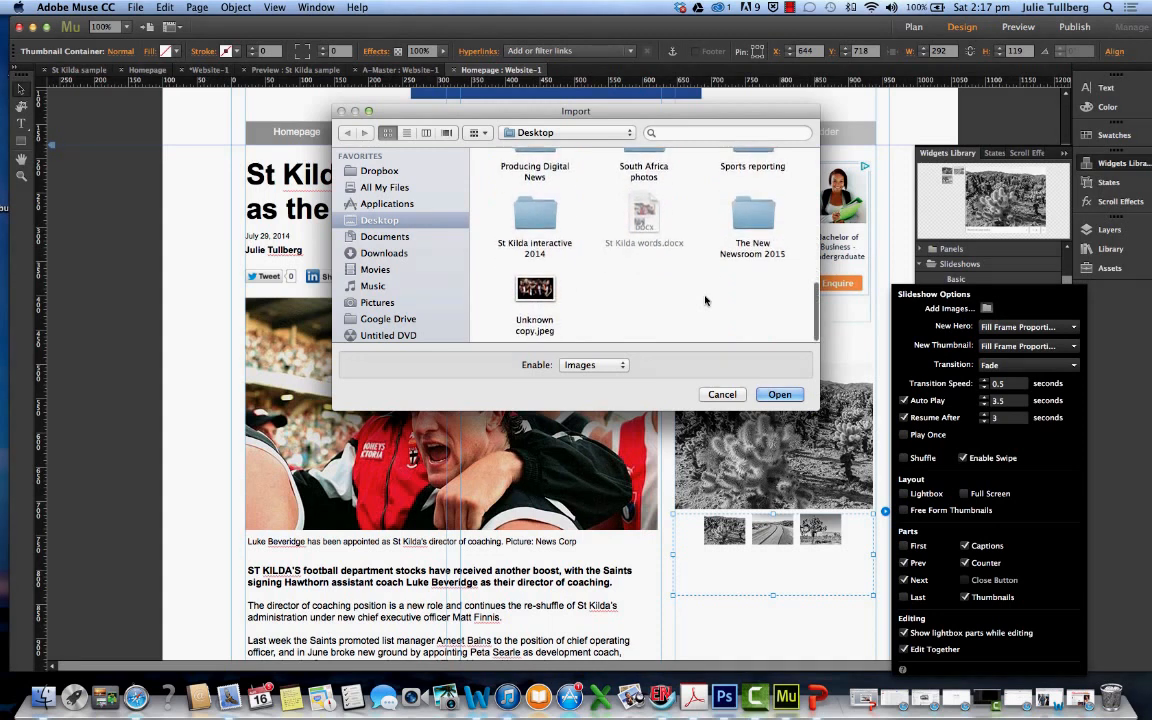
{"action": "left_click", "coordinate": [540, 289], "text": "super"}
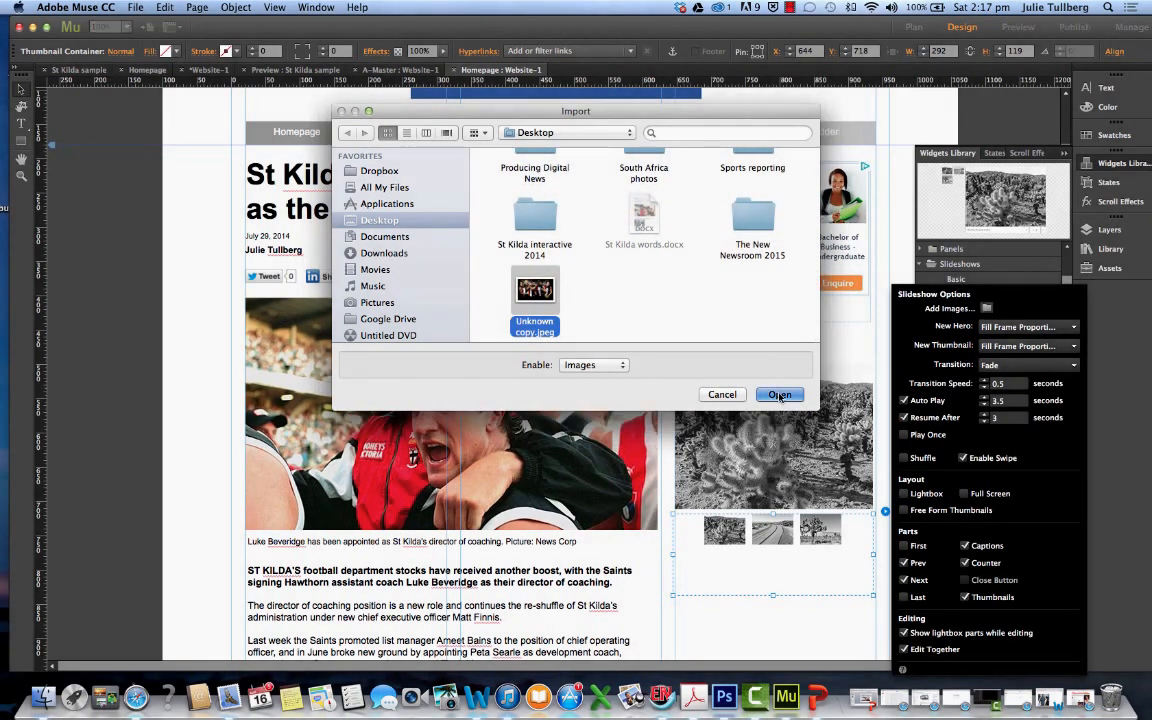
{"action": "left_click", "coordinate": [779, 394]}
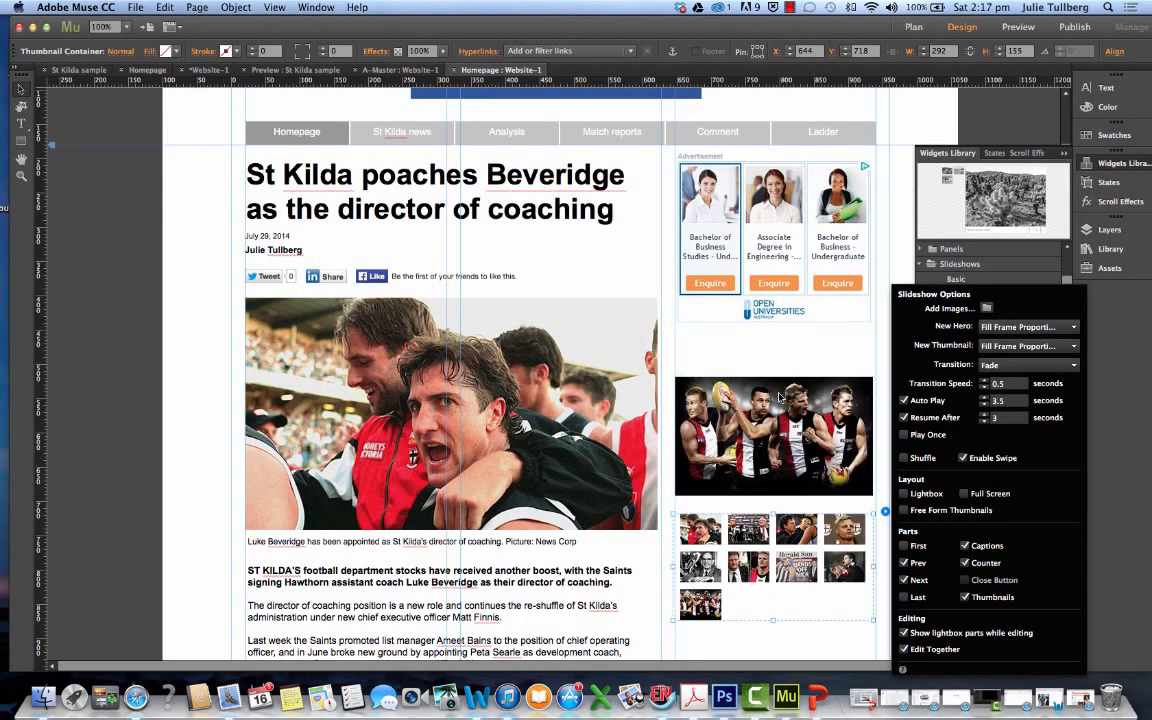
Shrink the slideshow's hero image frame to about 289 × 177 px and enlarge the thumbnails to about 85 × 67 px
{"action": "left_click", "coordinate": [781, 403]}
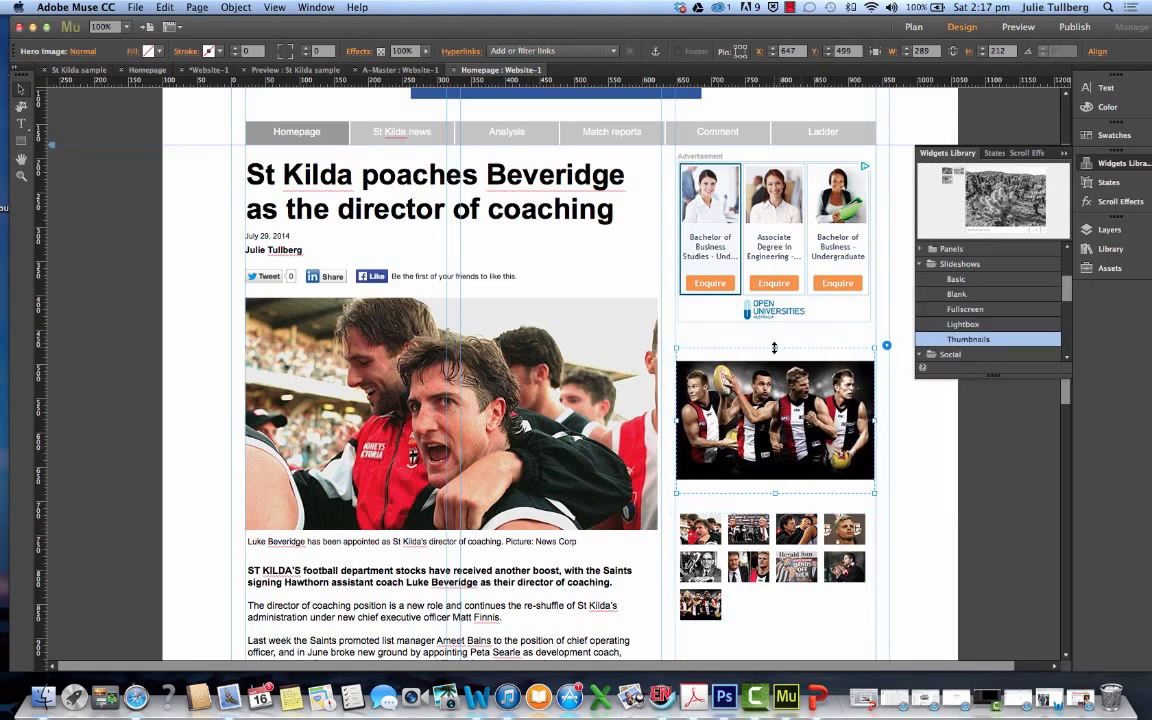
{"action": "left_click_drag", "start_coordinate": [774, 347], "coordinate": [774, 360]}
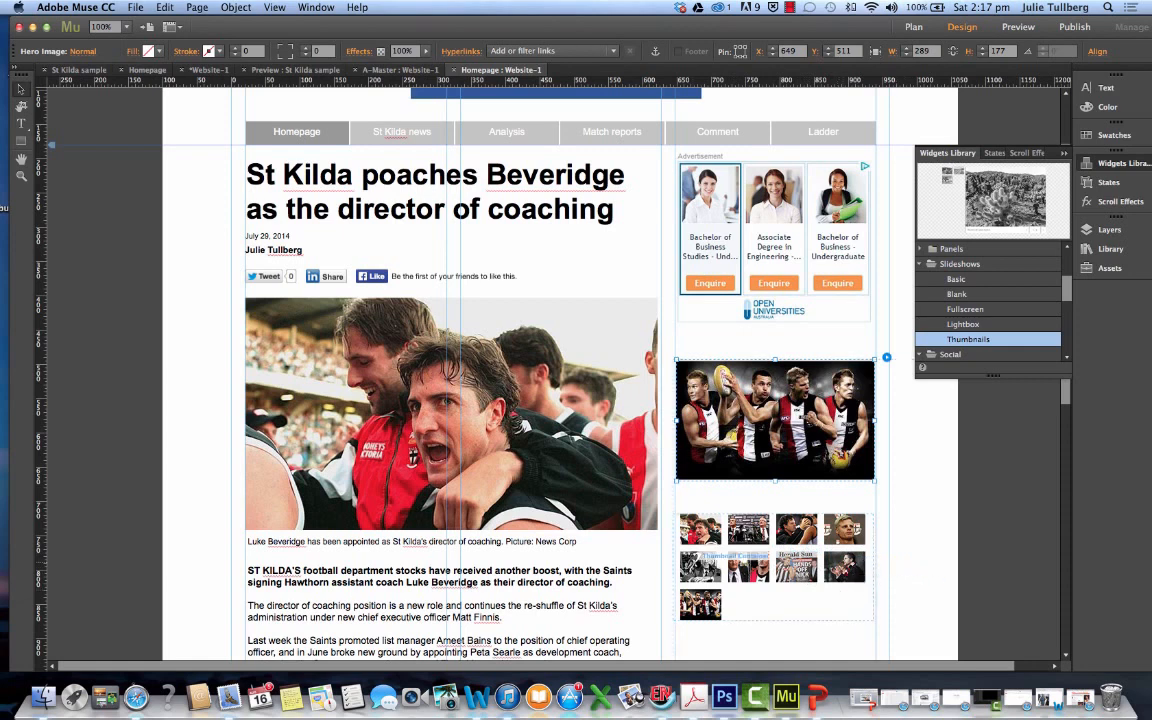
{"action": "left_click", "coordinate": [705, 525]}
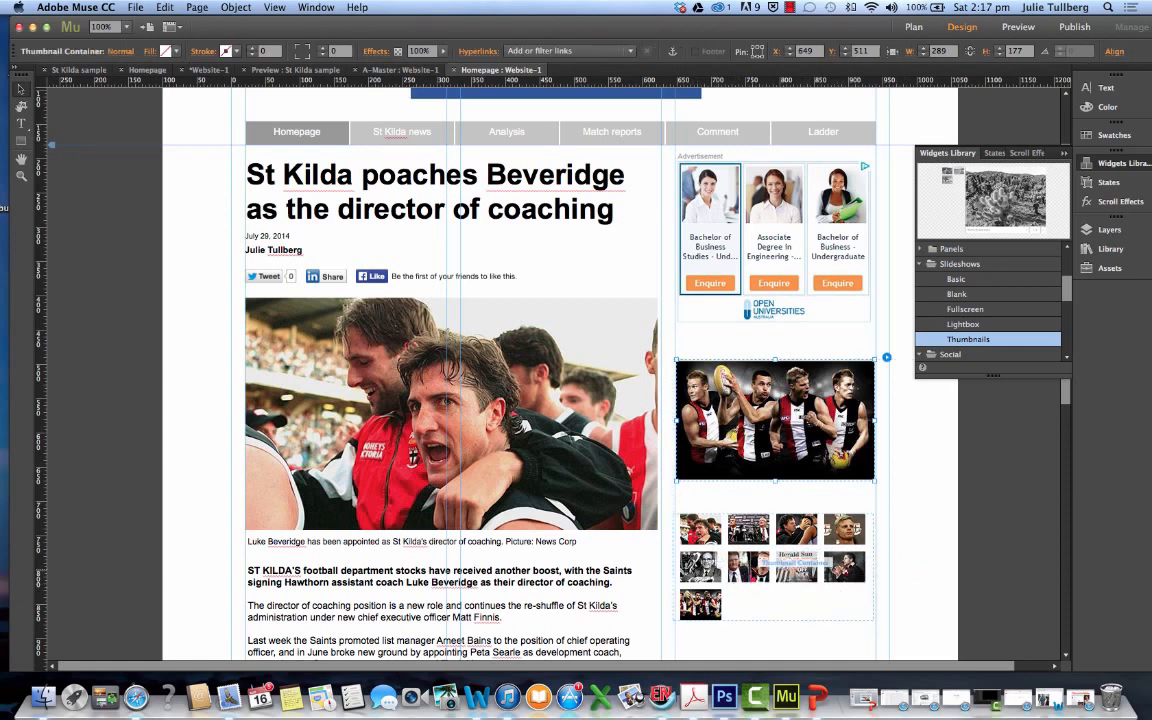
{"action": "left_click", "coordinate": [857, 568]}
{"action": "left_click_drag", "start_coordinate": [869, 582], "coordinate": [883, 597]}
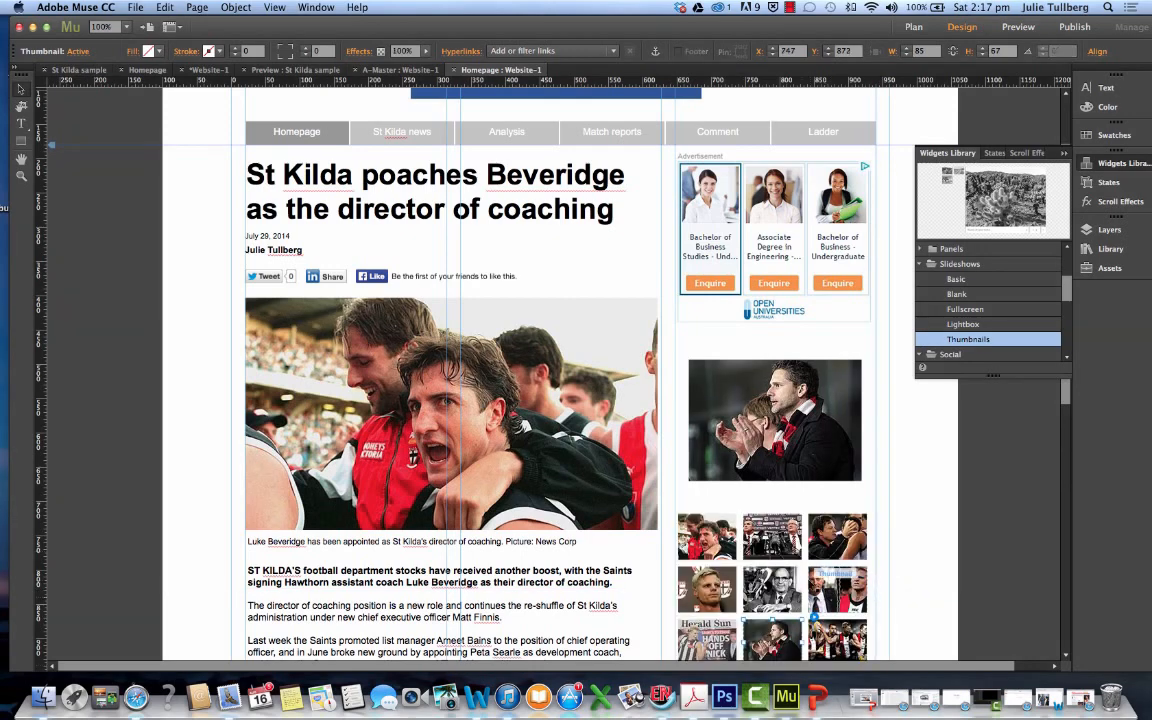
Nudge the hero image up slightly and move the thumbnail container closer beneath it, to about X 647, Y 683
{"action": "scroll", "coordinate": [811, 583], "scroll_direction": "down", "scroll_amount": 3}
{"action": "left_click", "coordinate": [699, 412]}
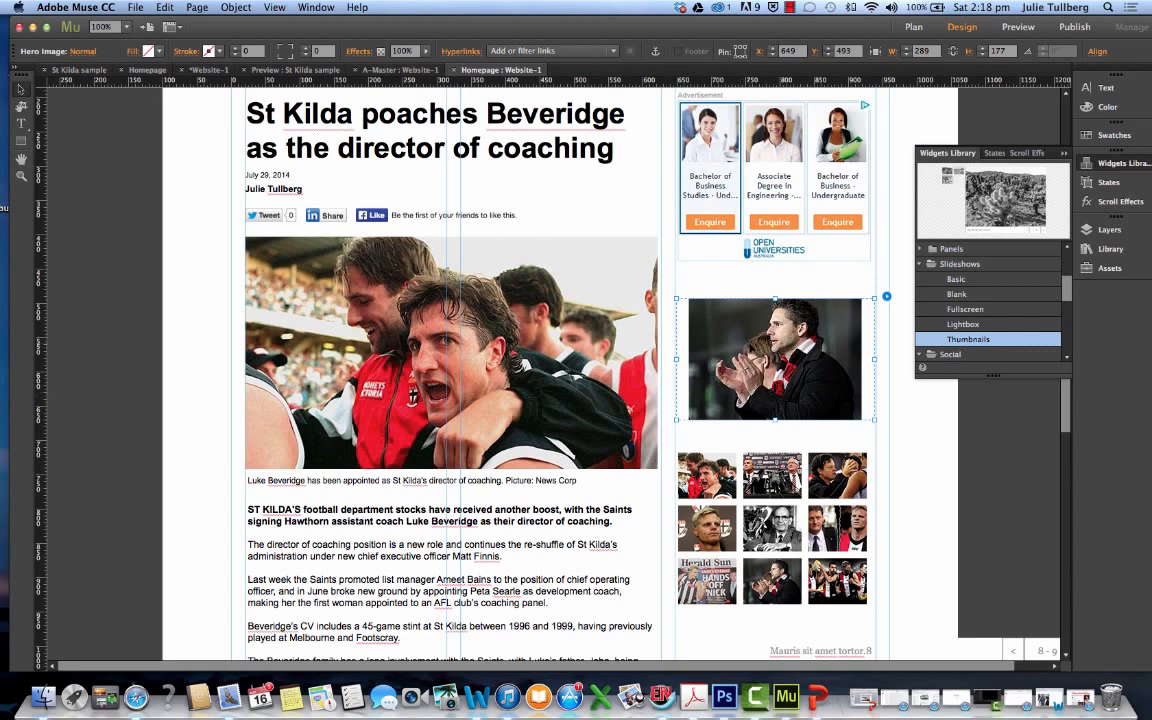
{"action": "left_click_drag", "start_coordinate": [776, 361], "coordinate": [773, 355]}
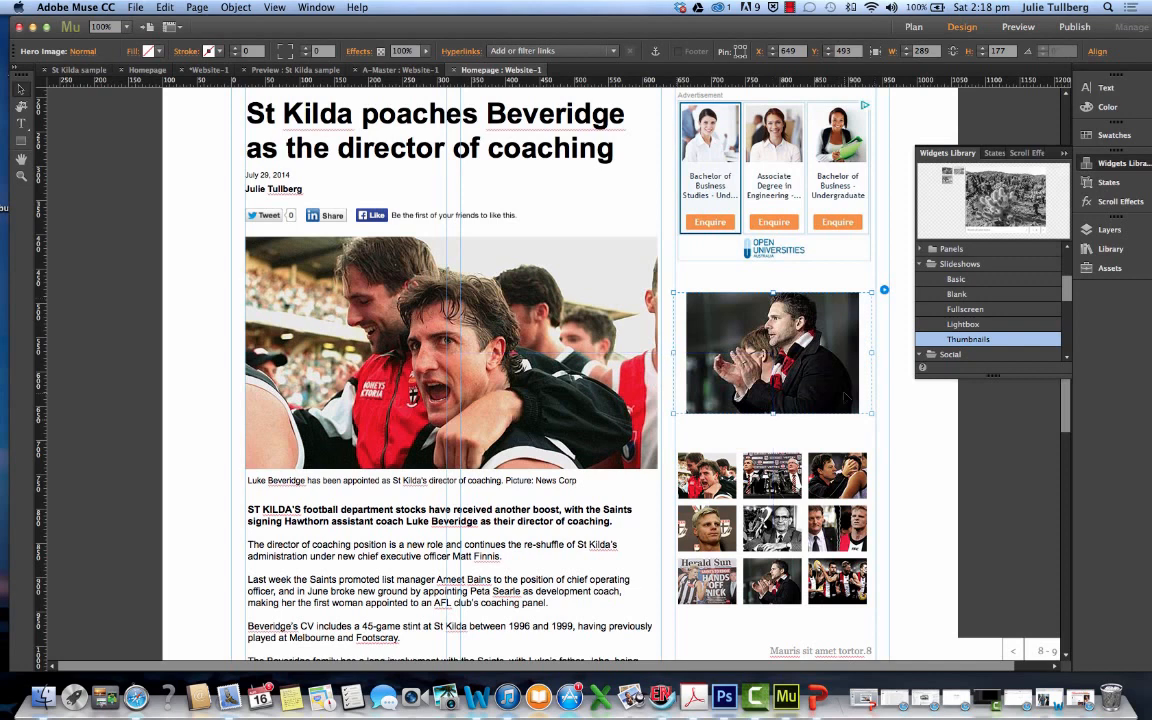
{"action": "left_click_drag", "start_coordinate": [813, 473], "coordinate": [815, 449]}
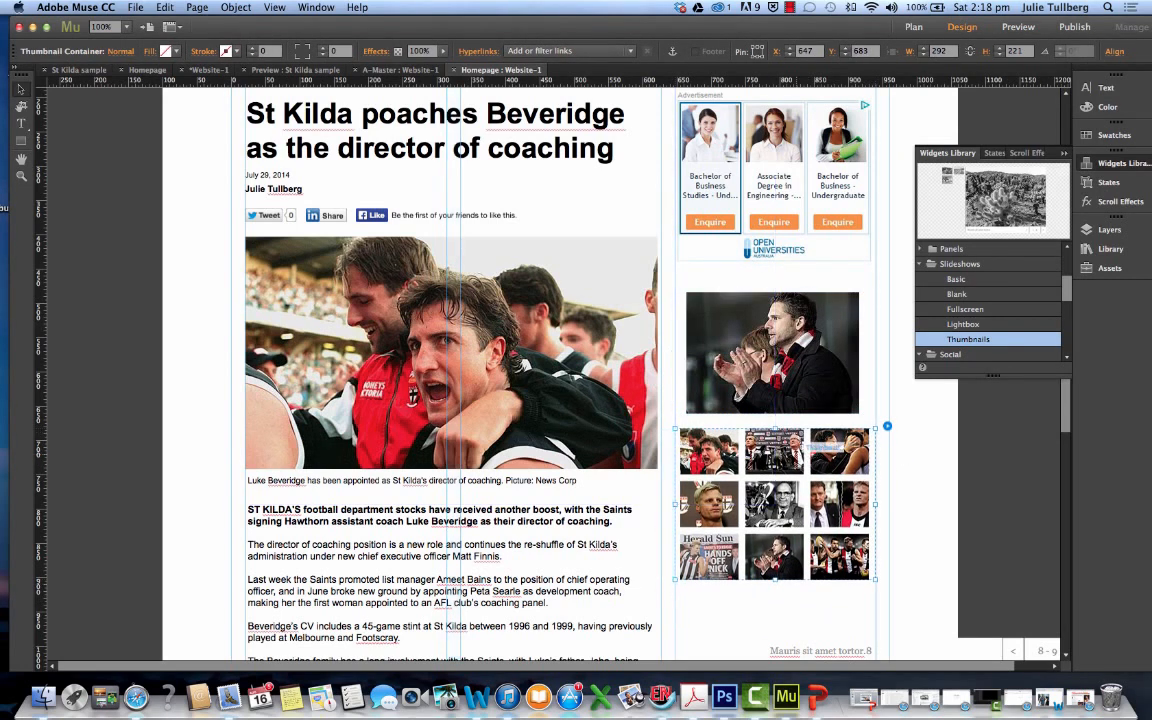
Reduce the height of the slideshow thumbnails so each measures about 85 × 61 px
{"action": "left_click", "coordinate": [838, 451]}
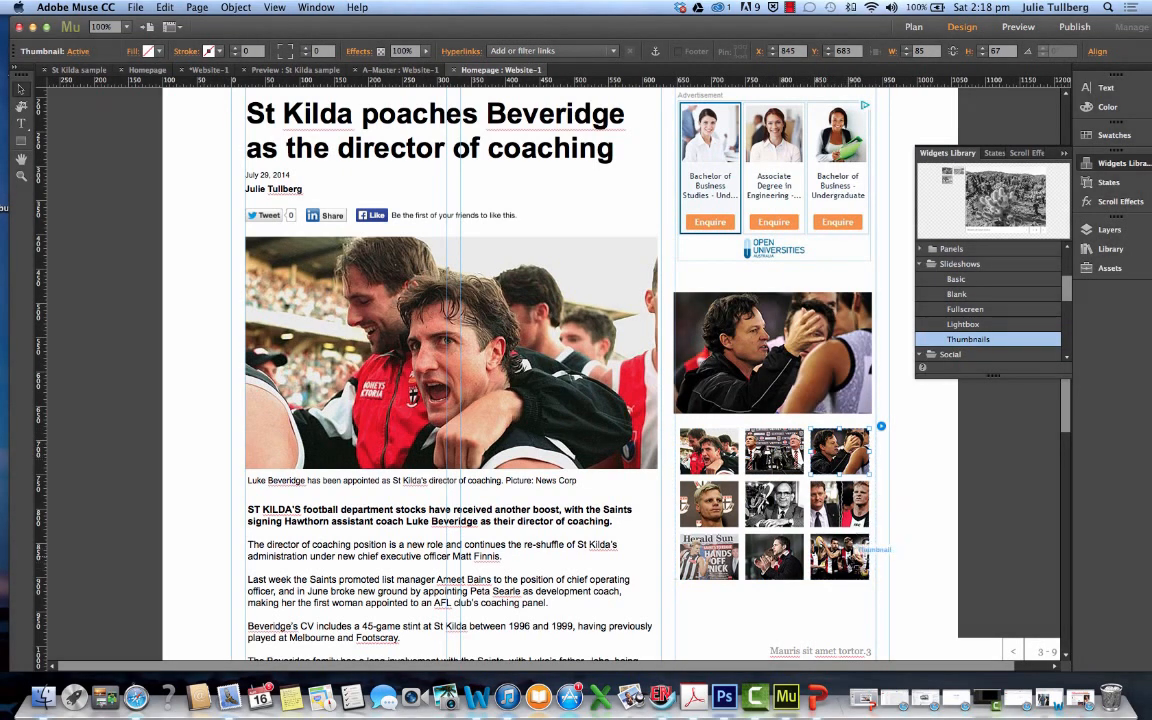
{"action": "left_click", "coordinate": [862, 570]}
{"action": "left_click_drag", "start_coordinate": [871, 580], "coordinate": [871, 576]}
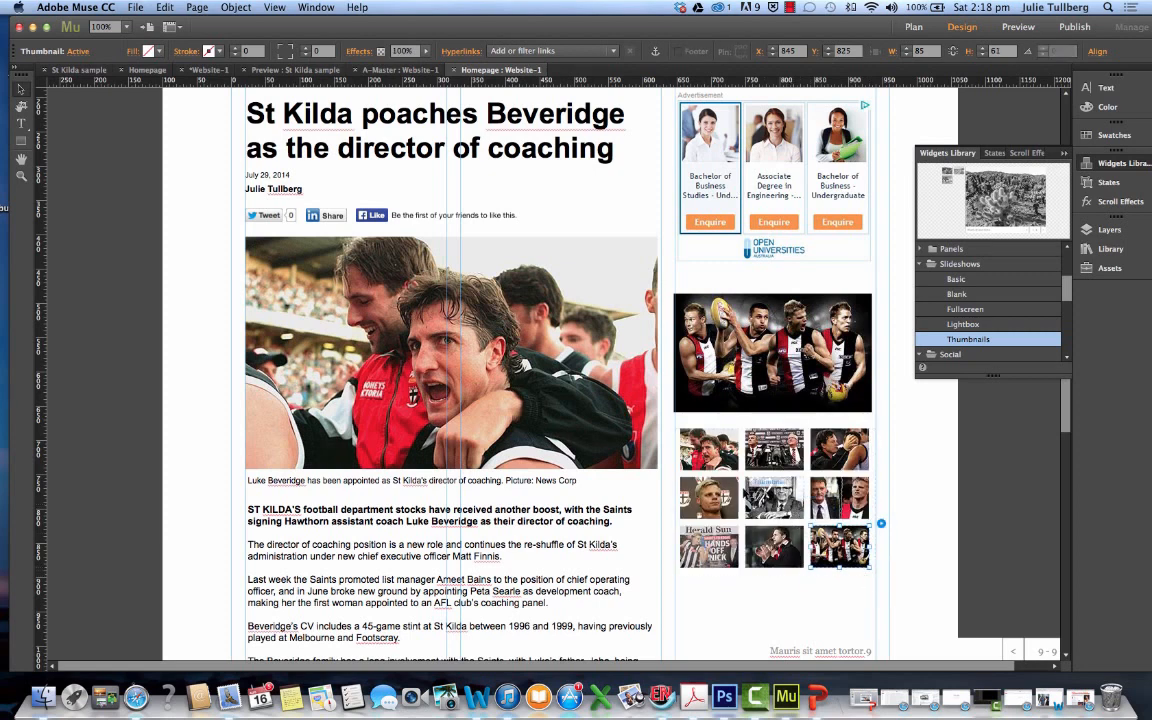
Set the slideshow's transition to Vertical and adjust its transition speed and auto-play interval
{"action": "left_click", "coordinate": [735, 495]}
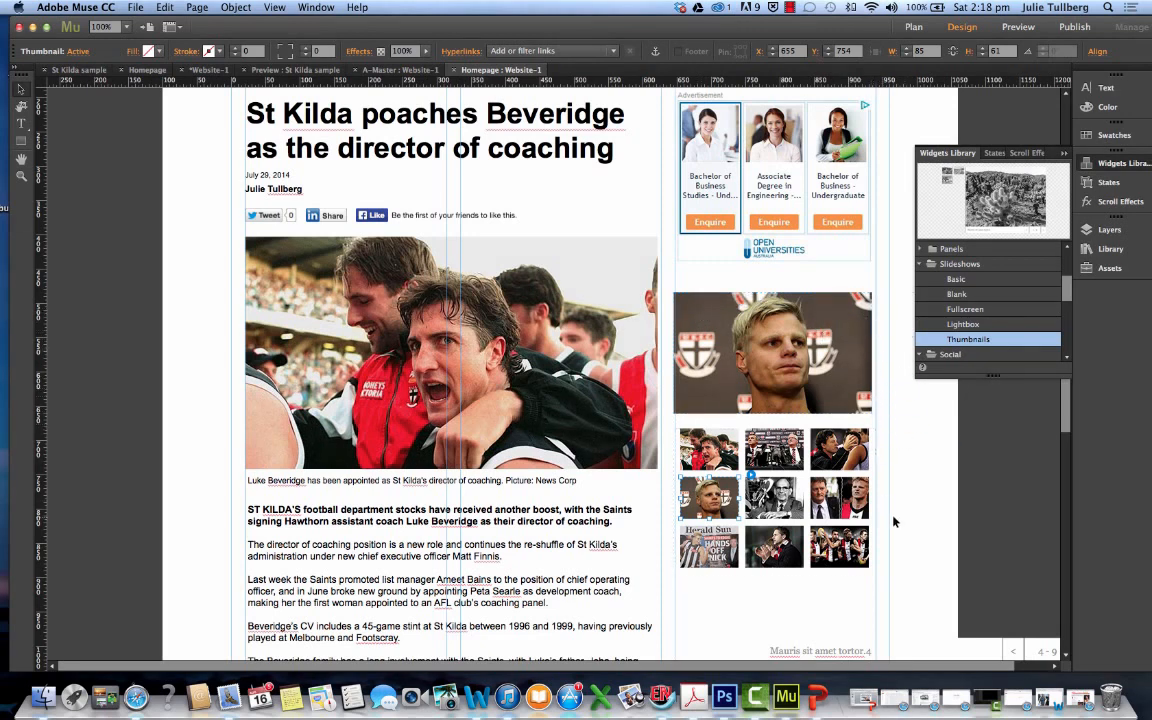
{"action": "left_click", "coordinate": [750, 475]}
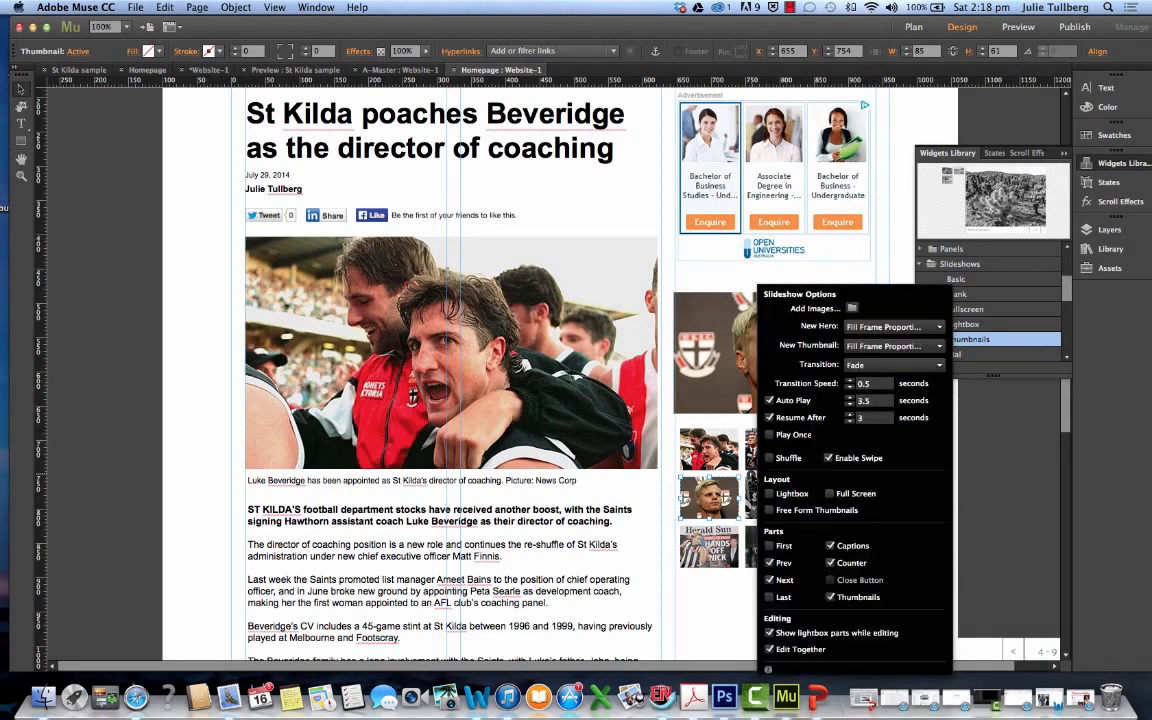
{"action": "left_click", "coordinate": [936, 368]}
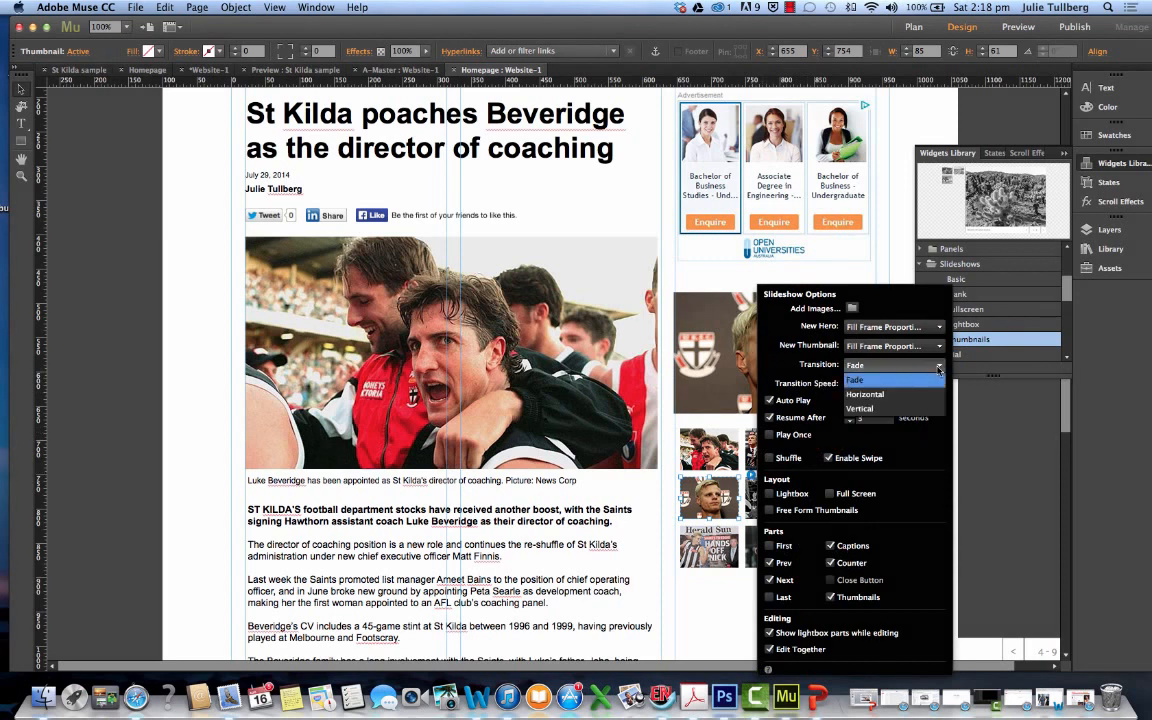
{"action": "left_click", "coordinate": [868, 408]}
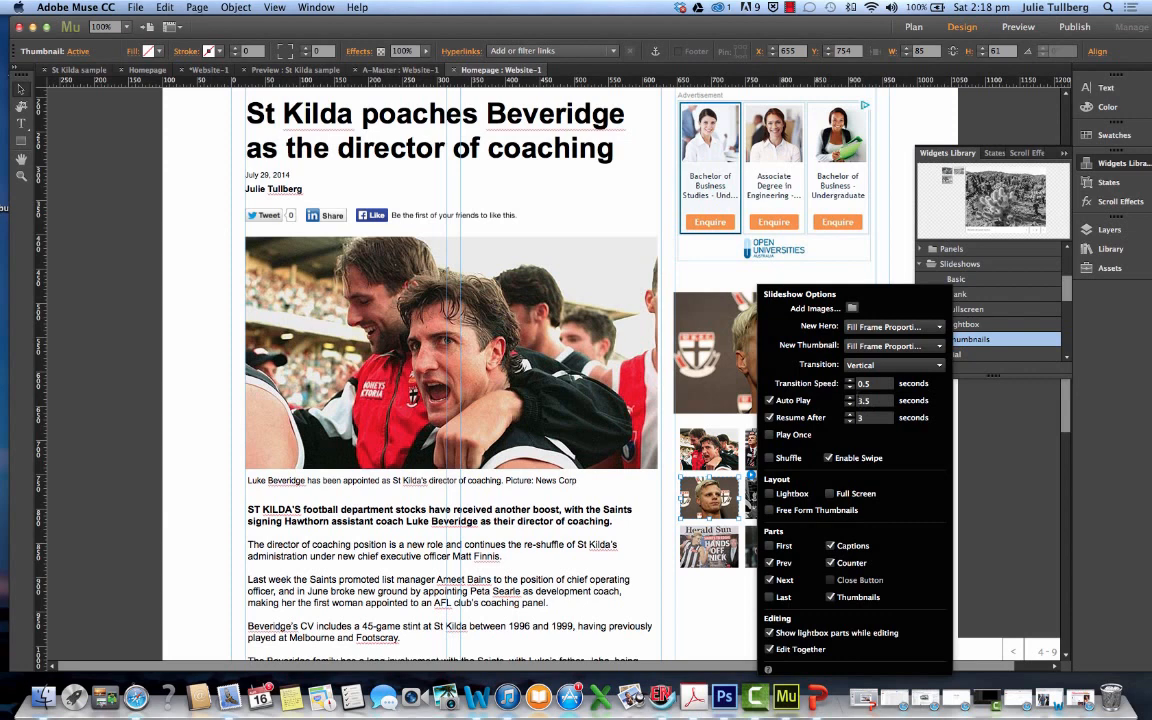
{"action": "left_click", "coordinate": [852, 386]}
{"action": "left_click", "coordinate": [850, 404]}
{"action": "left_click", "coordinate": [897, 272]}
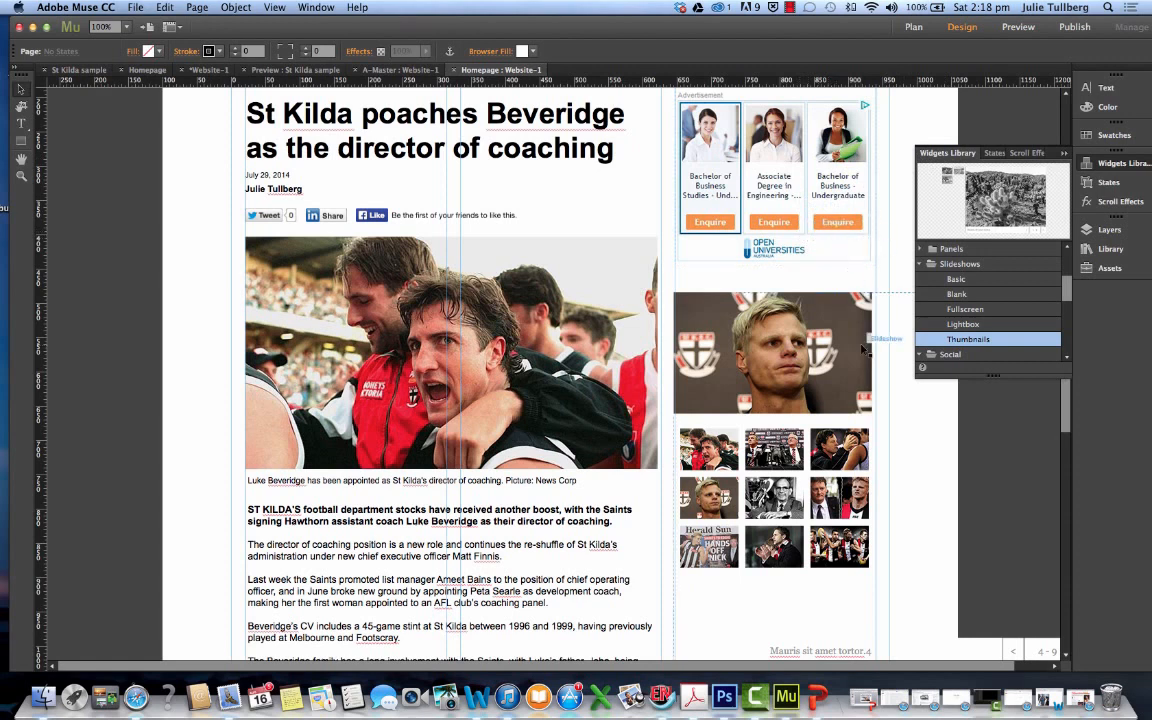
Move the whole slideshow widget to about X 647, Y 489 so it lines up with the sidebar column
{"action": "left_click", "coordinate": [760, 380]}
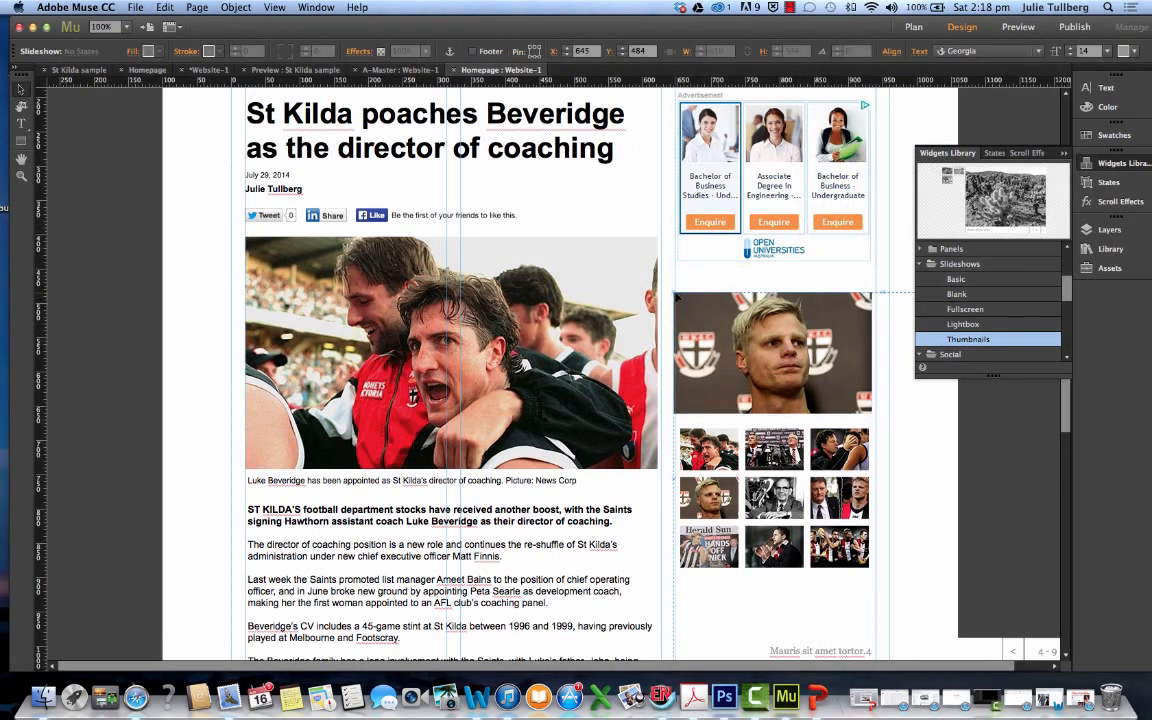
{"action": "left_click_drag", "start_coordinate": [675, 296], "coordinate": [677, 297]}
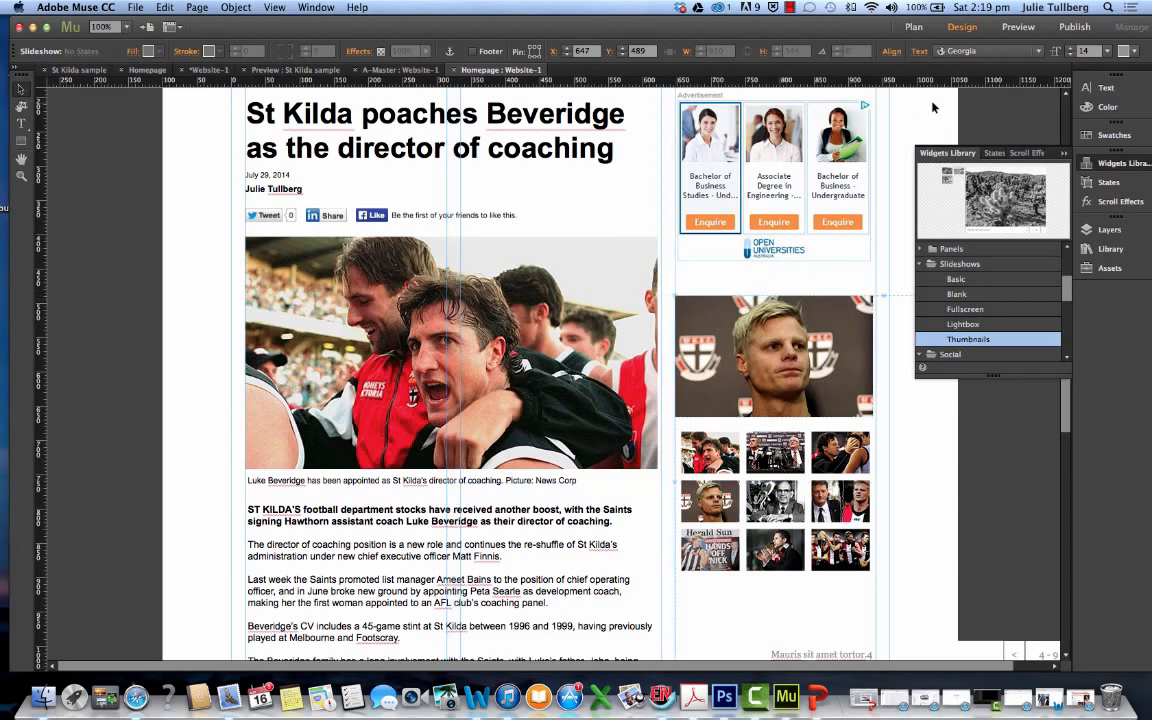
Preview the homepage and examine the slideshow's vertical transitions, its caption and counter, and the layout down the full article
{"action": "left_click", "coordinate": [1012, 29]}
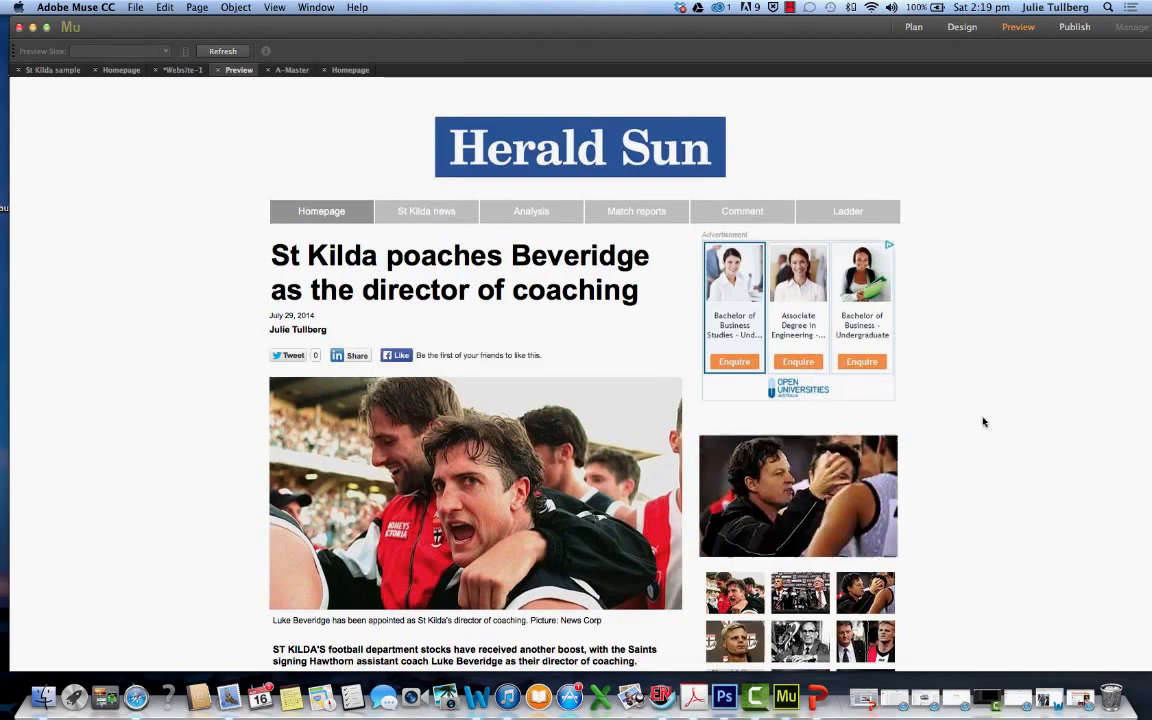
{"action": "scroll", "coordinate": [981, 422], "scroll_direction": "down", "scroll_amount": 5}
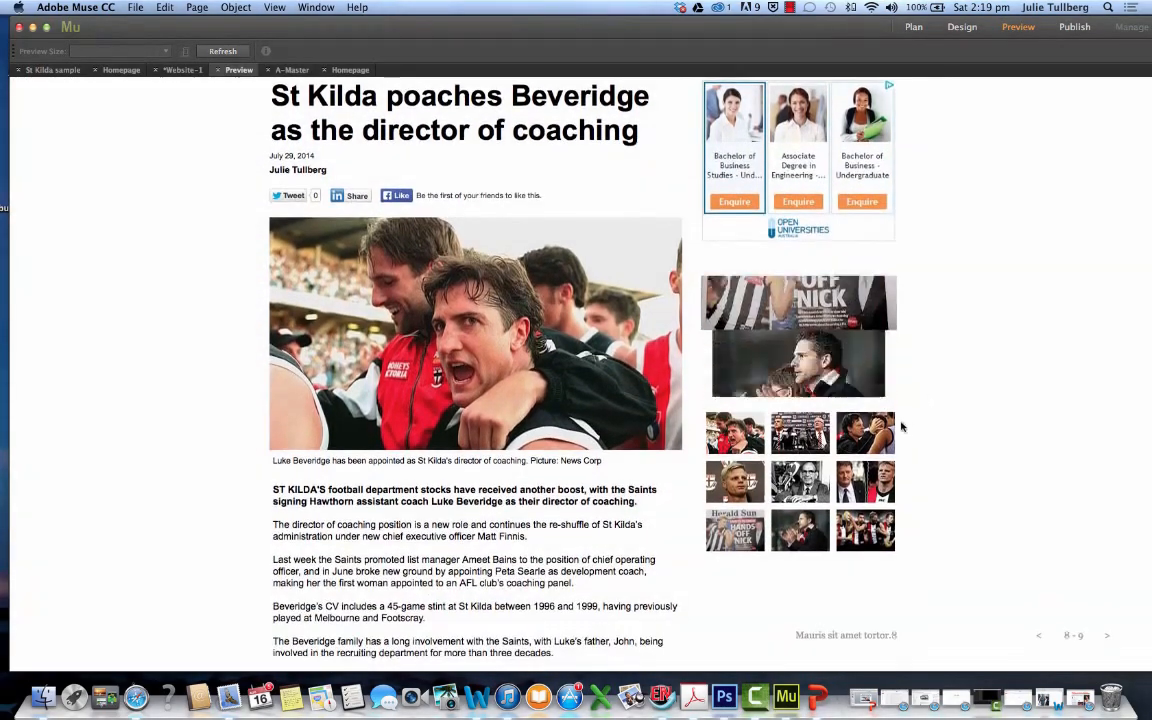
{"action": "scroll", "coordinate": [900, 427], "scroll_direction": "down", "scroll_amount": 1}
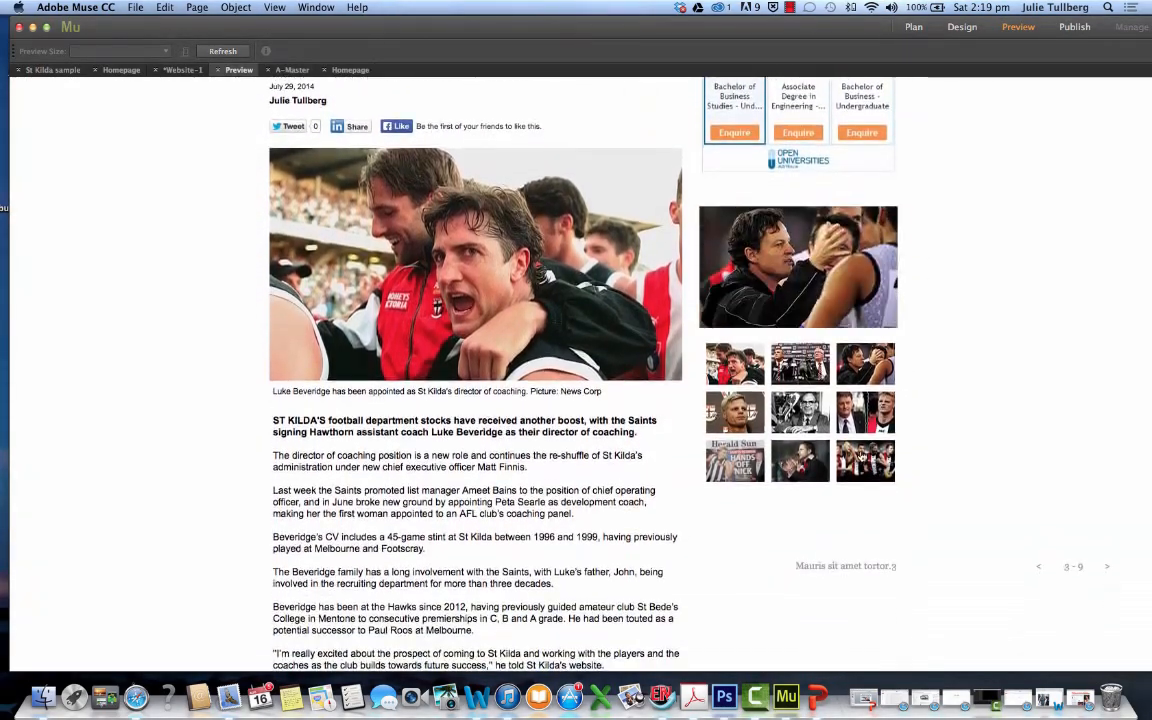
{"action": "scroll", "coordinate": [862, 452], "scroll_direction": "down", "scroll_amount": 1}
{"action": "scroll", "coordinate": [861, 455], "scroll_direction": "down", "scroll_amount": 1}
{"action": "scroll", "coordinate": [800, 380], "scroll_direction": "up", "scroll_amount": 3}
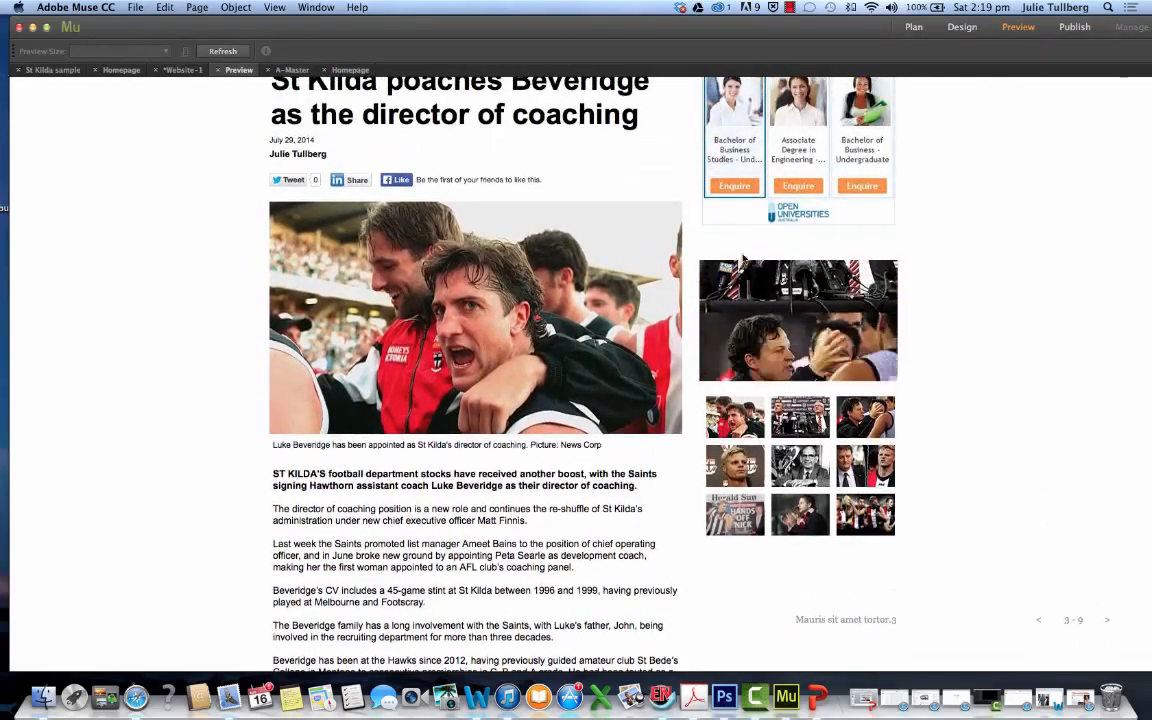
{"action": "scroll", "coordinate": [857, 385], "scroll_direction": "down", "scroll_amount": 1}
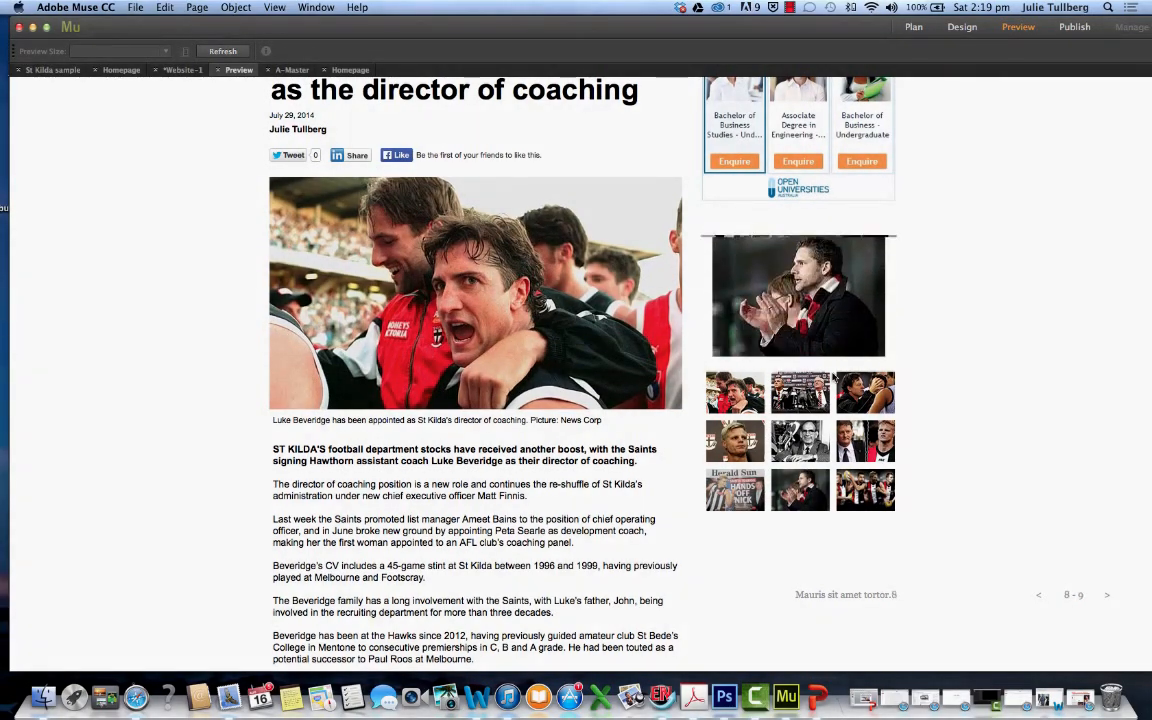
{"action": "scroll", "coordinate": [838, 440], "scroll_direction": "down", "scroll_amount": 1}
{"action": "scroll", "coordinate": [838, 440], "scroll_direction": "down", "scroll_amount": 8}
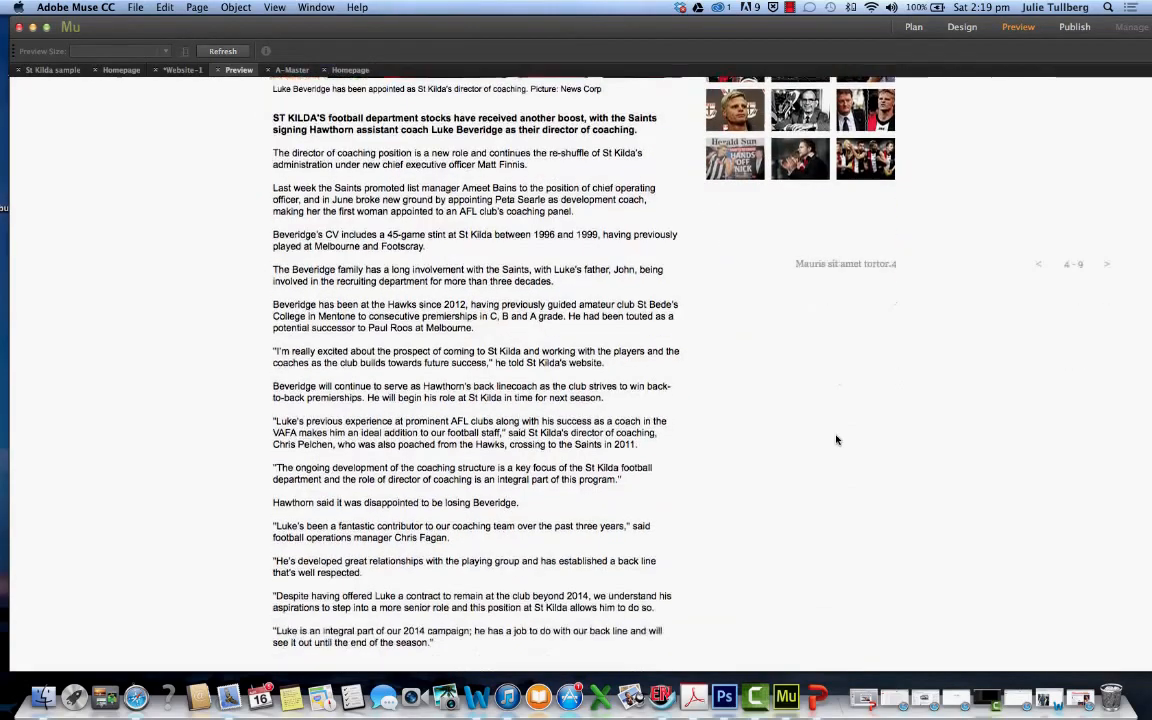
{"action": "scroll", "coordinate": [836, 437], "scroll_direction": "up", "scroll_amount": 4}
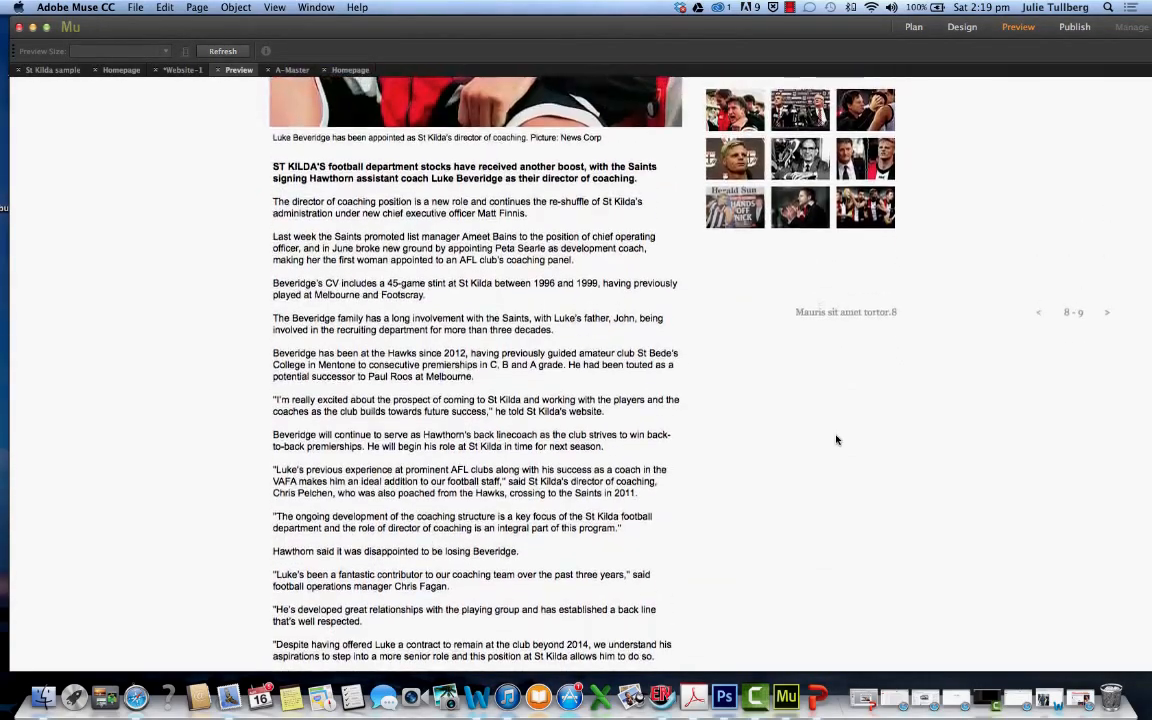
{"action": "scroll", "coordinate": [863, 428], "scroll_direction": "up", "scroll_amount": 1}
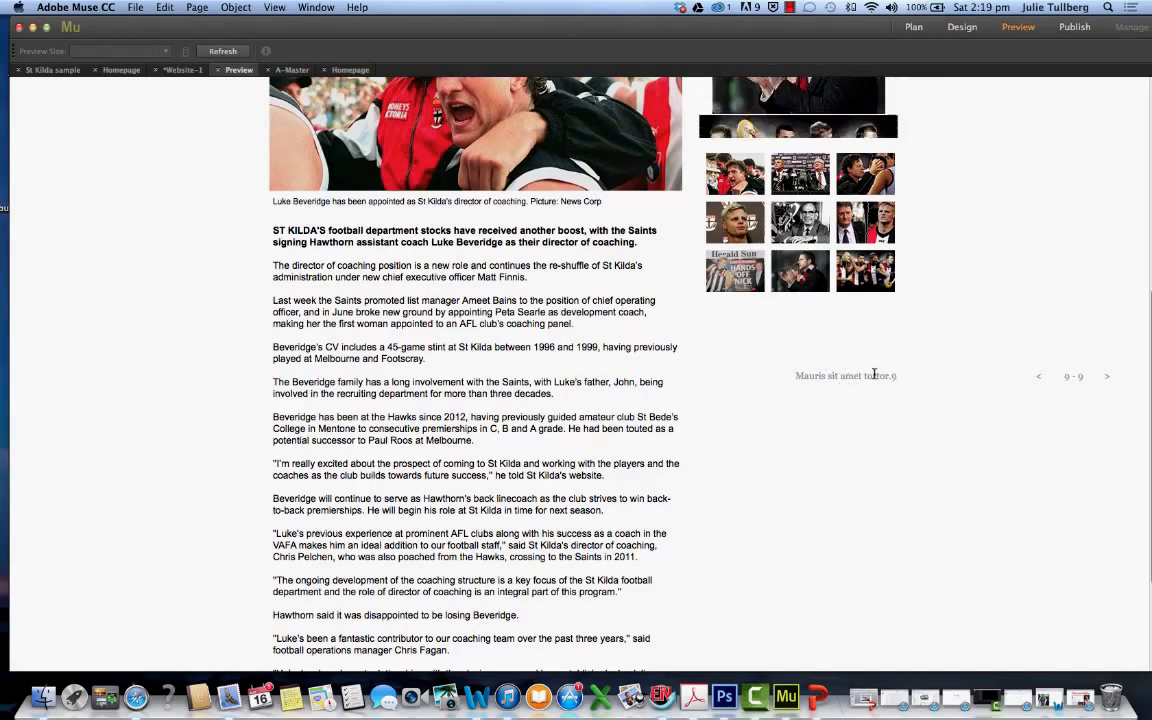
{"action": "scroll", "coordinate": [873, 375], "scroll_direction": "up", "scroll_amount": 4}
{"action": "scroll", "coordinate": [873, 375], "scroll_direction": "up", "scroll_amount": 5}
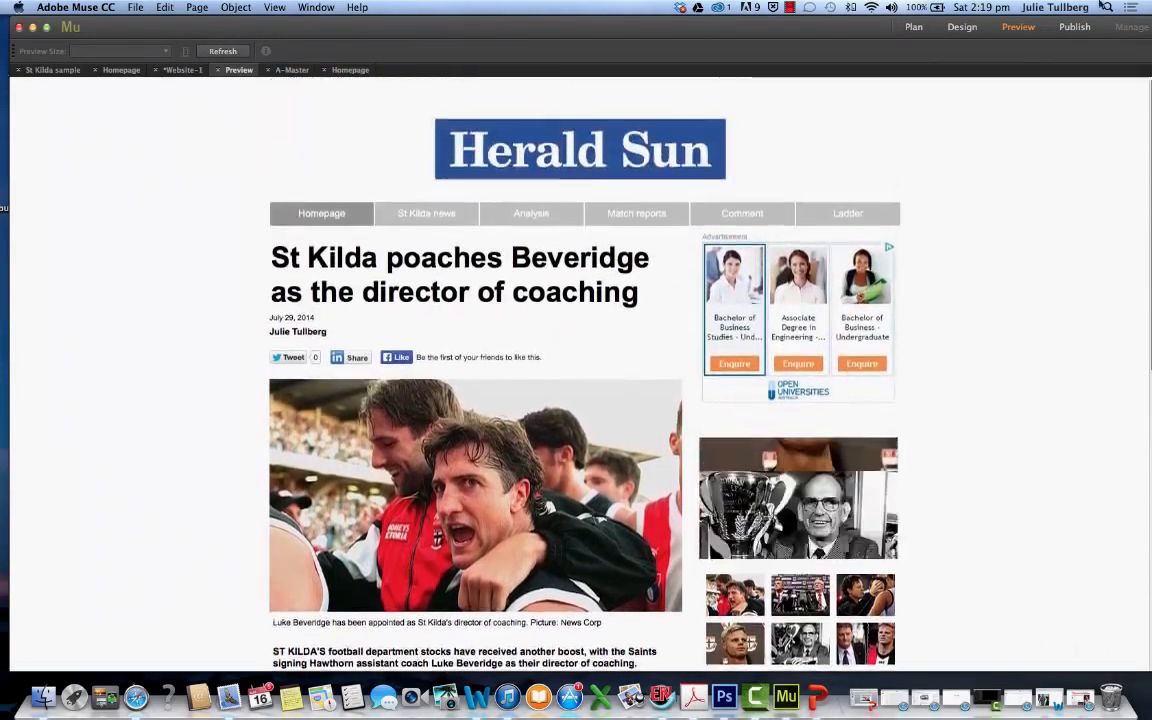
Return from the preview to the homepage's design view and close the floating Widgets Library covering the area beside the slideshow
{"action": "left_click", "coordinate": [962, 27]}
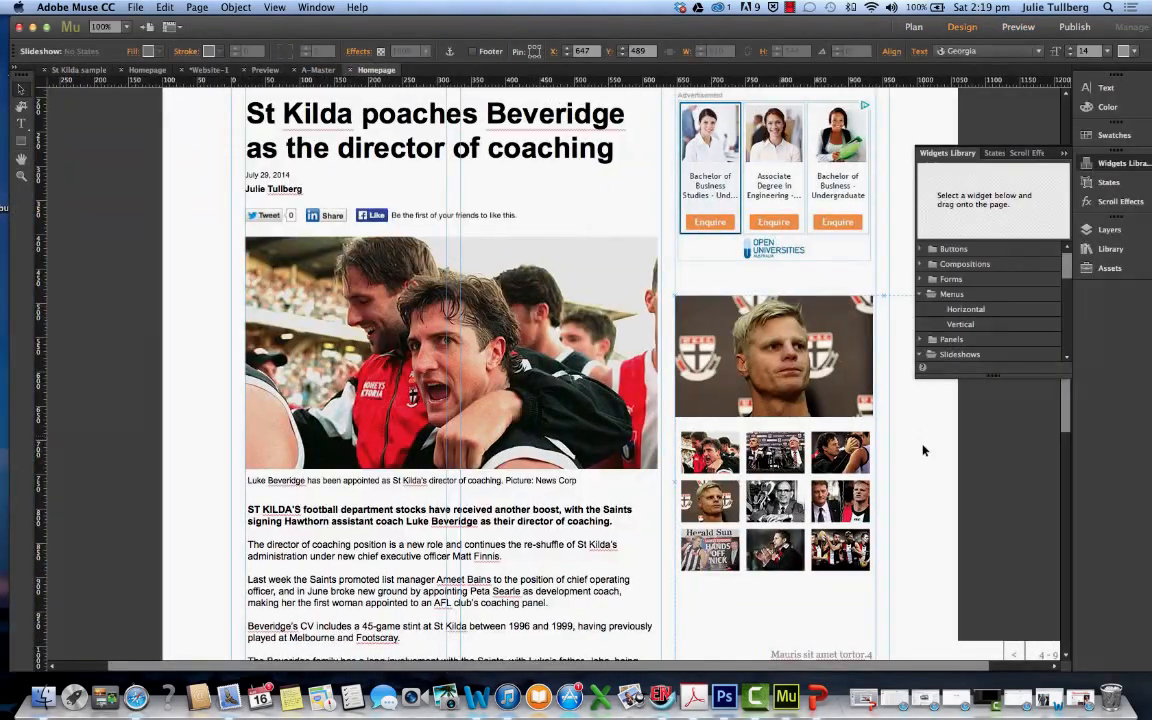
{"action": "scroll", "coordinate": [940, 518], "scroll_direction": "down", "scroll_amount": 6}
{"action": "scroll", "coordinate": [940, 518], "scroll_direction": "down", "scroll_amount": 2}
{"action": "scroll", "coordinate": [941, 518], "scroll_direction": "up", "scroll_amount": 1}
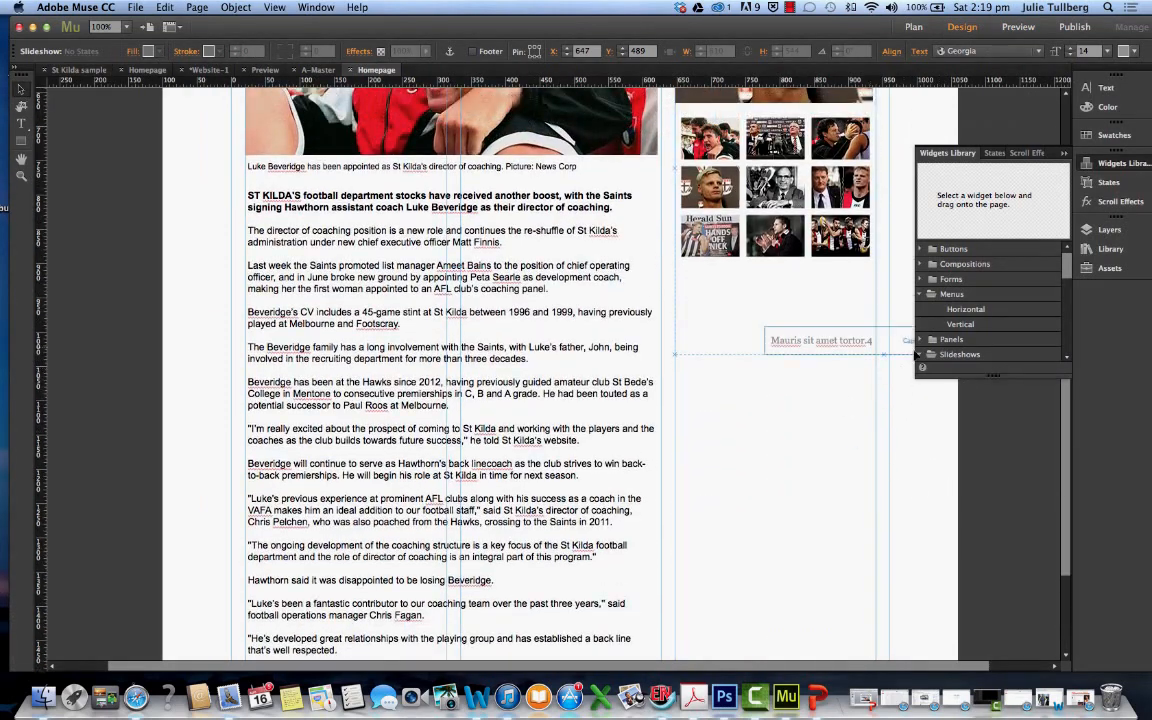
{"action": "scroll", "coordinate": [908, 264], "scroll_direction": "up", "scroll_amount": 5}
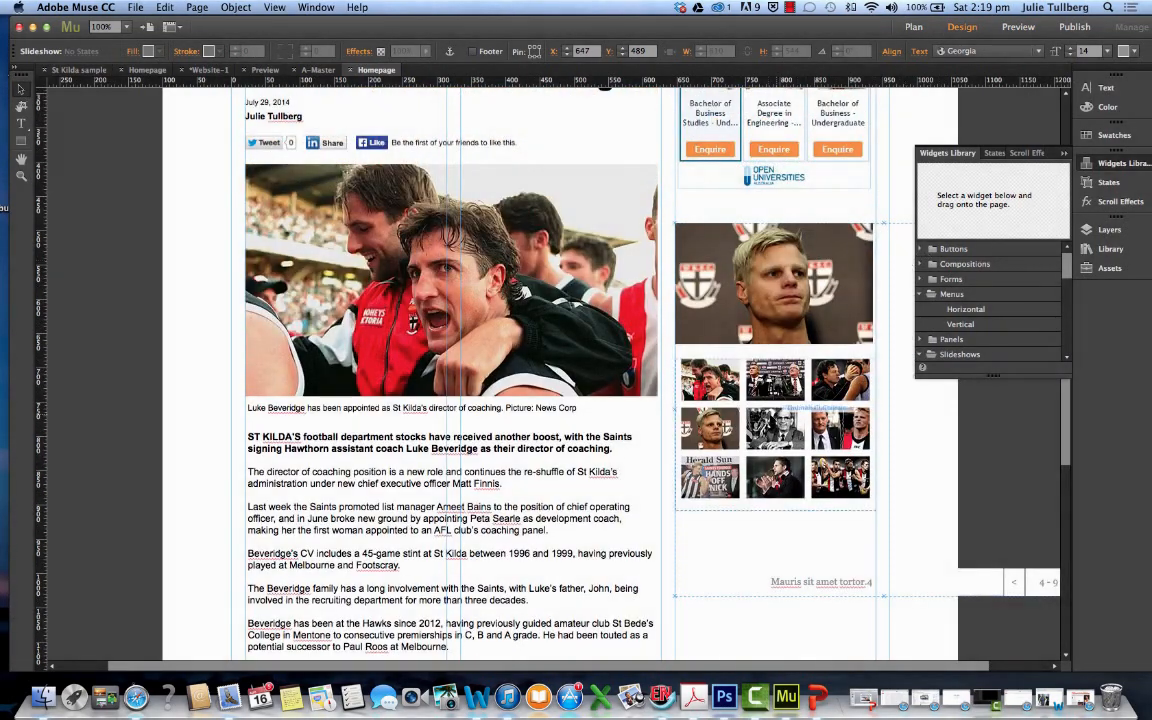
{"action": "left_click", "coordinate": [886, 482]}
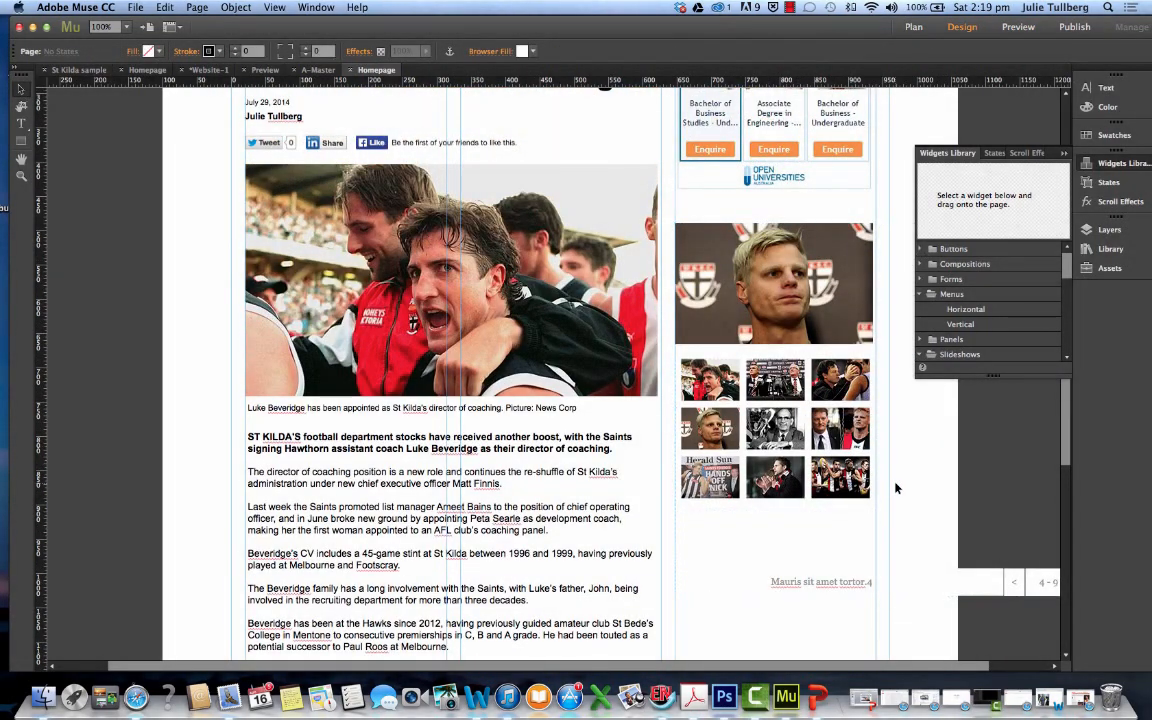
{"action": "left_click", "coordinate": [798, 585]}
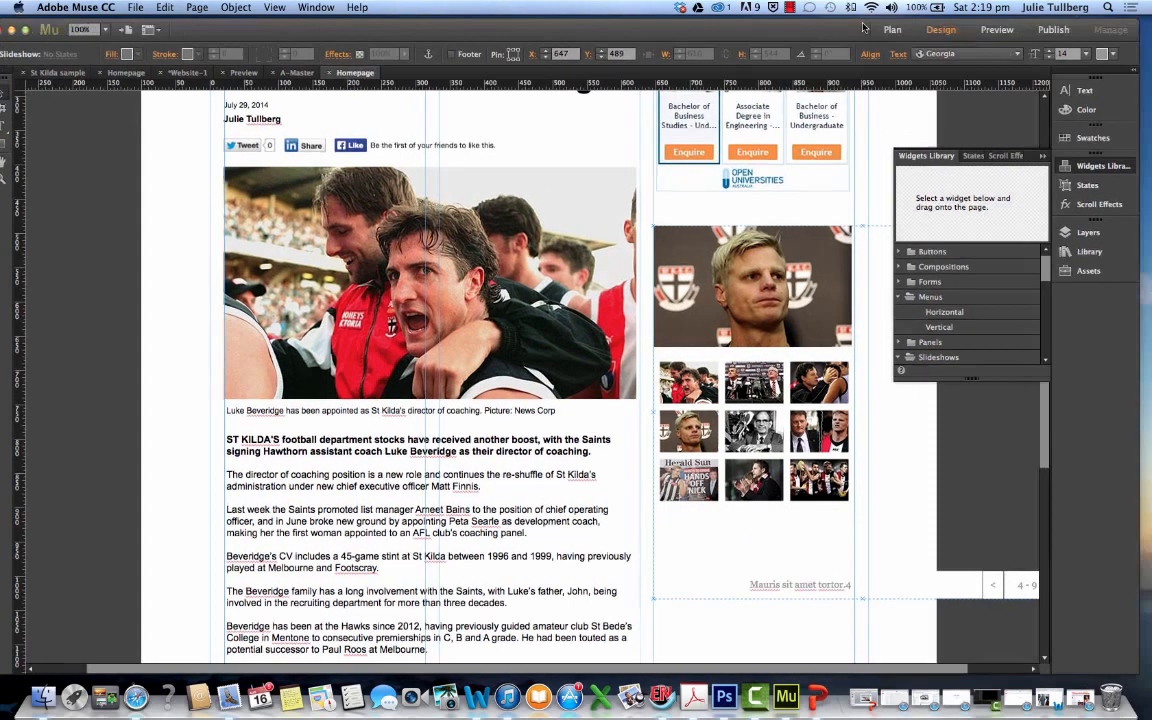
{"action": "left_click_drag", "start_coordinate": [867, 24], "coordinate": [748, 22]}
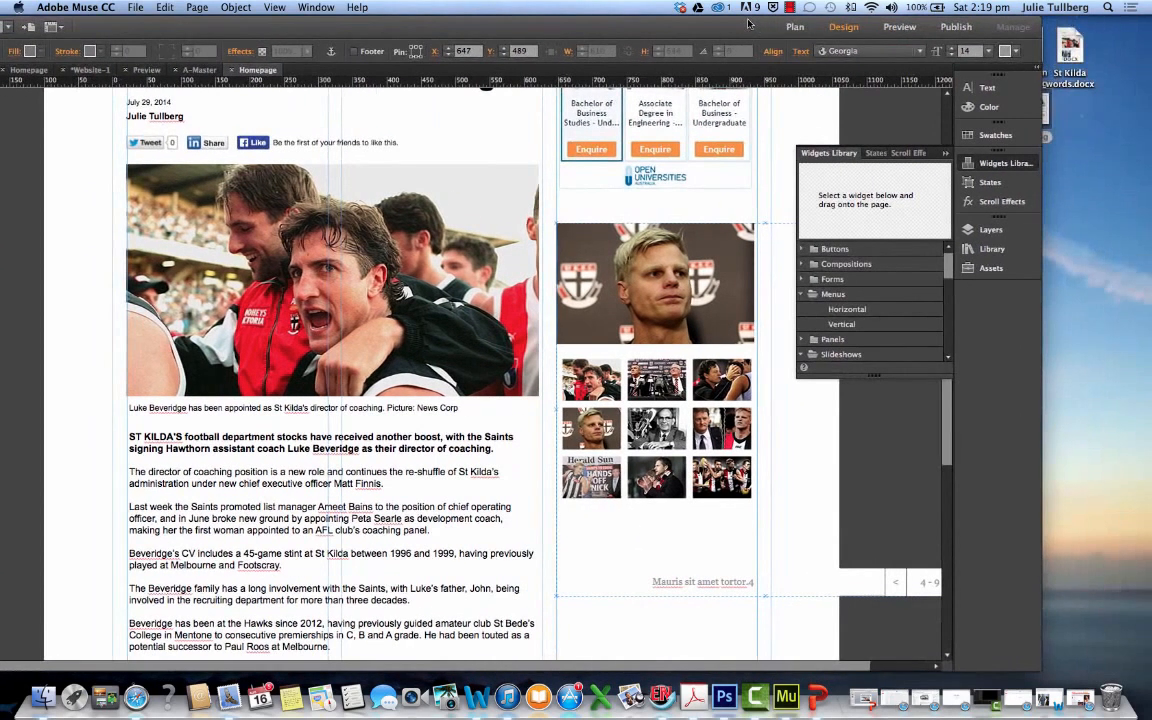
{"action": "scroll", "coordinate": [869, 436], "scroll_direction": "down", "scroll_amount": 1}
{"action": "left_click", "coordinate": [838, 418]}
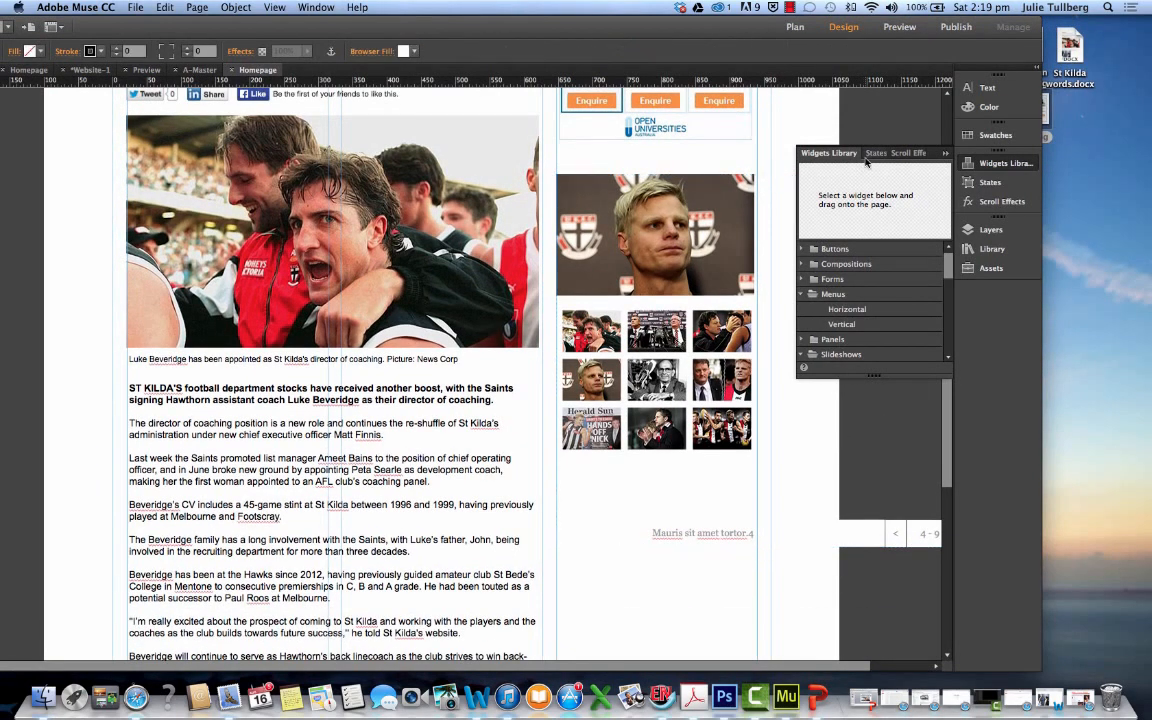
{"action": "left_click", "coordinate": [945, 154]}
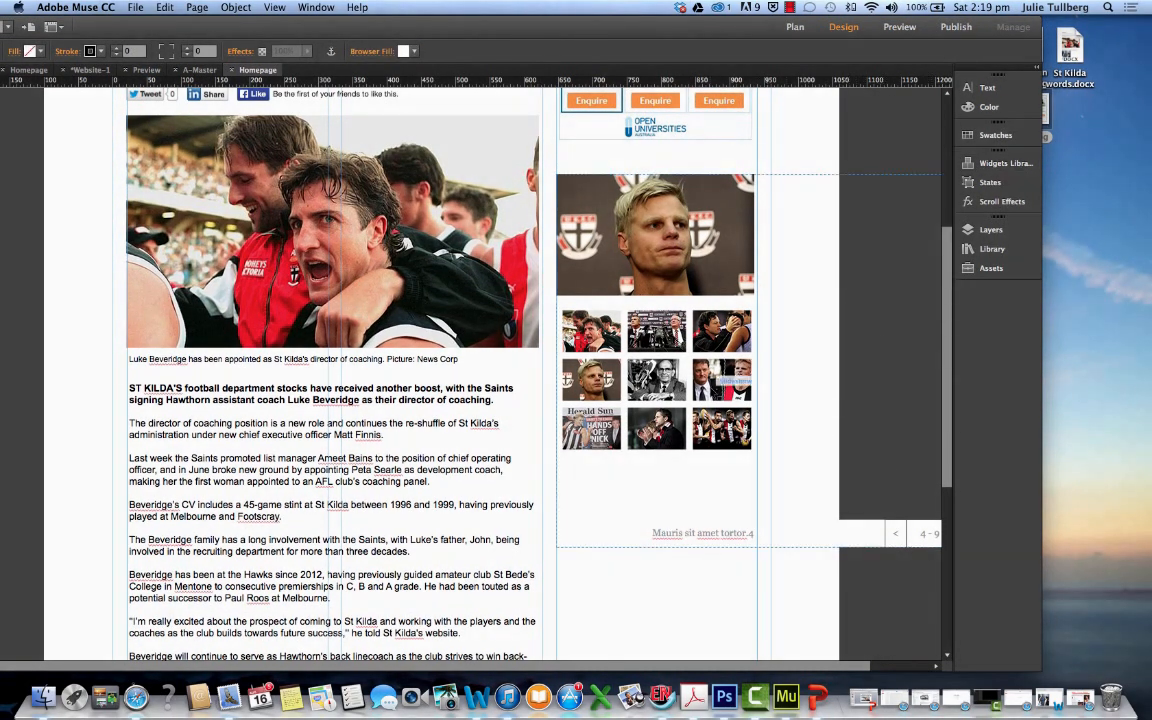
Select the whole slideshow widget on the homepage and open its Slideshow Options
{"action": "left_click", "coordinate": [722, 374]}
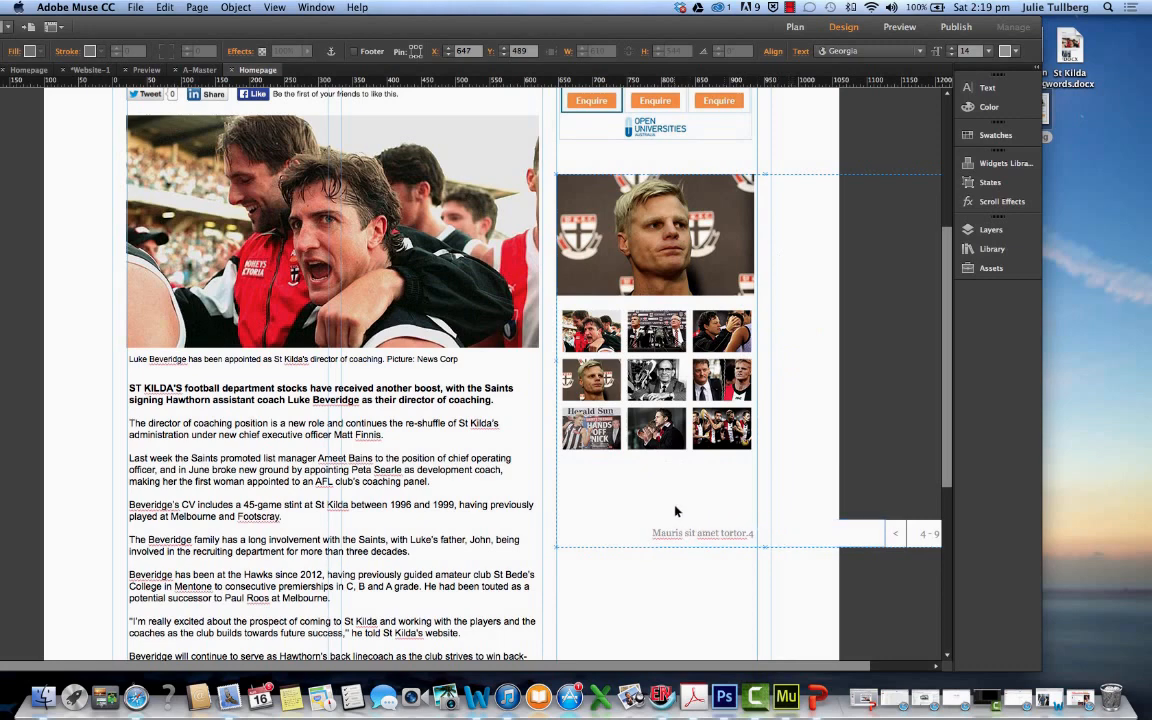
{"action": "left_click", "coordinate": [779, 556]}
{"action": "left_click", "coordinate": [795, 543]}
{"action": "scroll", "coordinate": [755, 600], "scroll_direction": "right", "scroll_amount": 3}
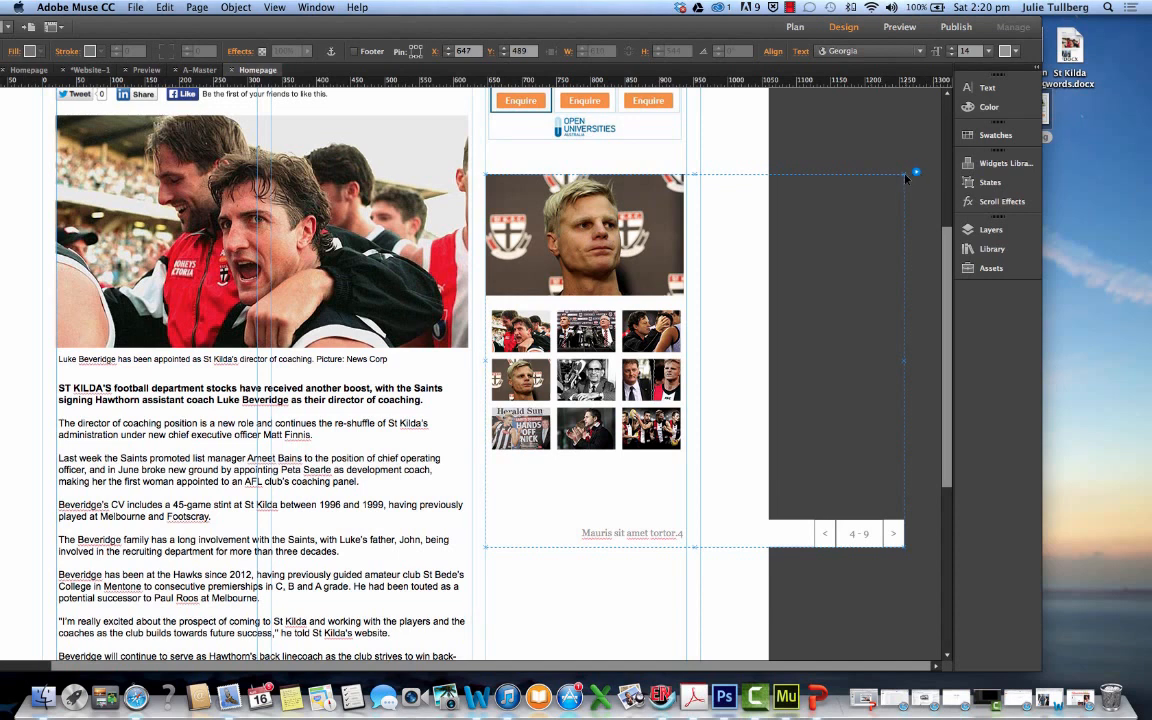
{"action": "left_click_drag", "start_coordinate": [898, 180], "coordinate": [907, 180]}
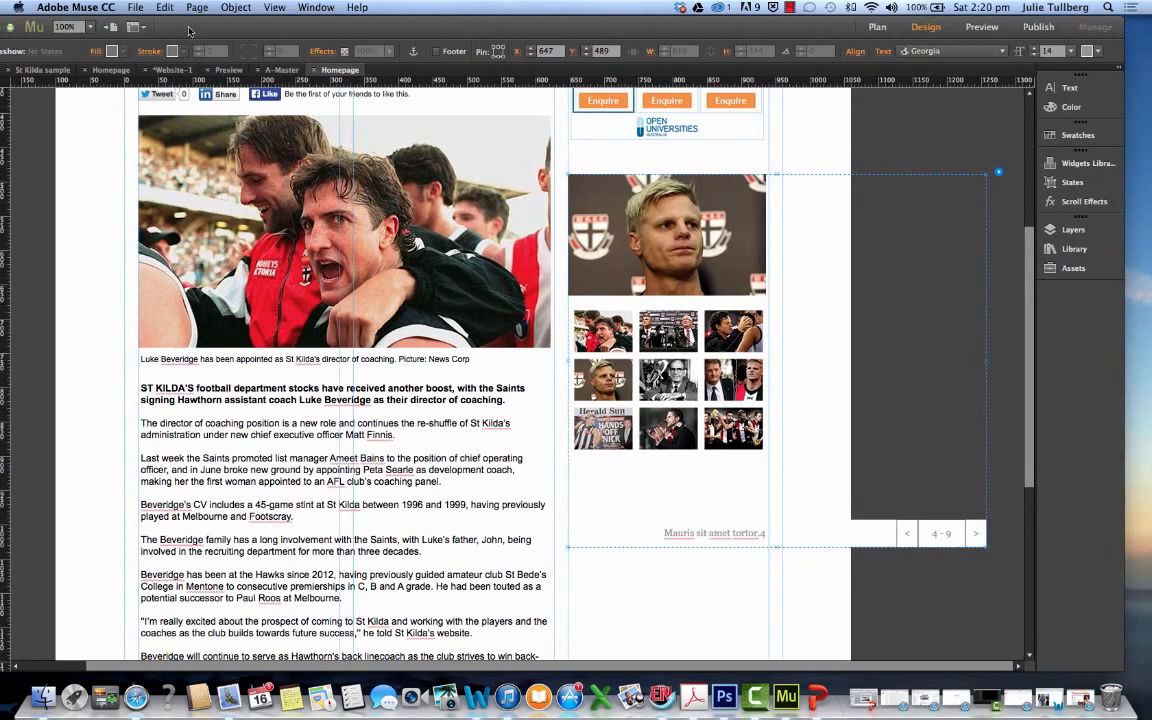
{"action": "left_click_drag", "start_coordinate": [107, 34], "coordinate": [258, 36]}
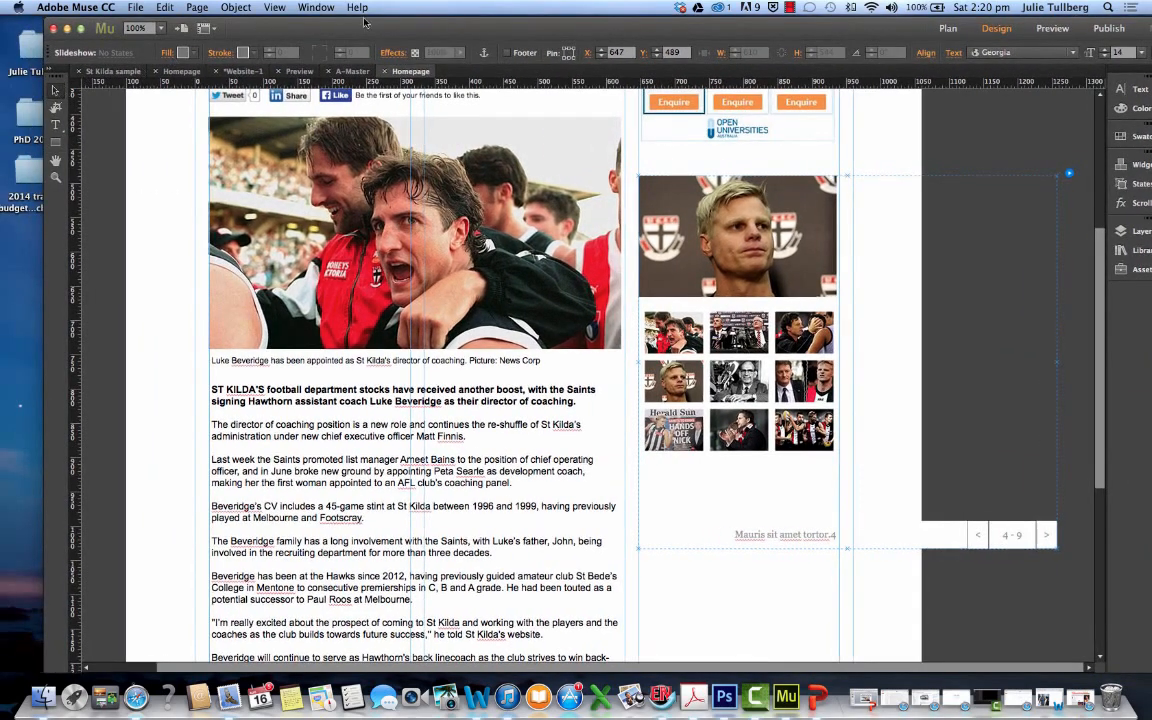
{"action": "left_click_drag", "start_coordinate": [690, 29], "coordinate": [487, 9]}
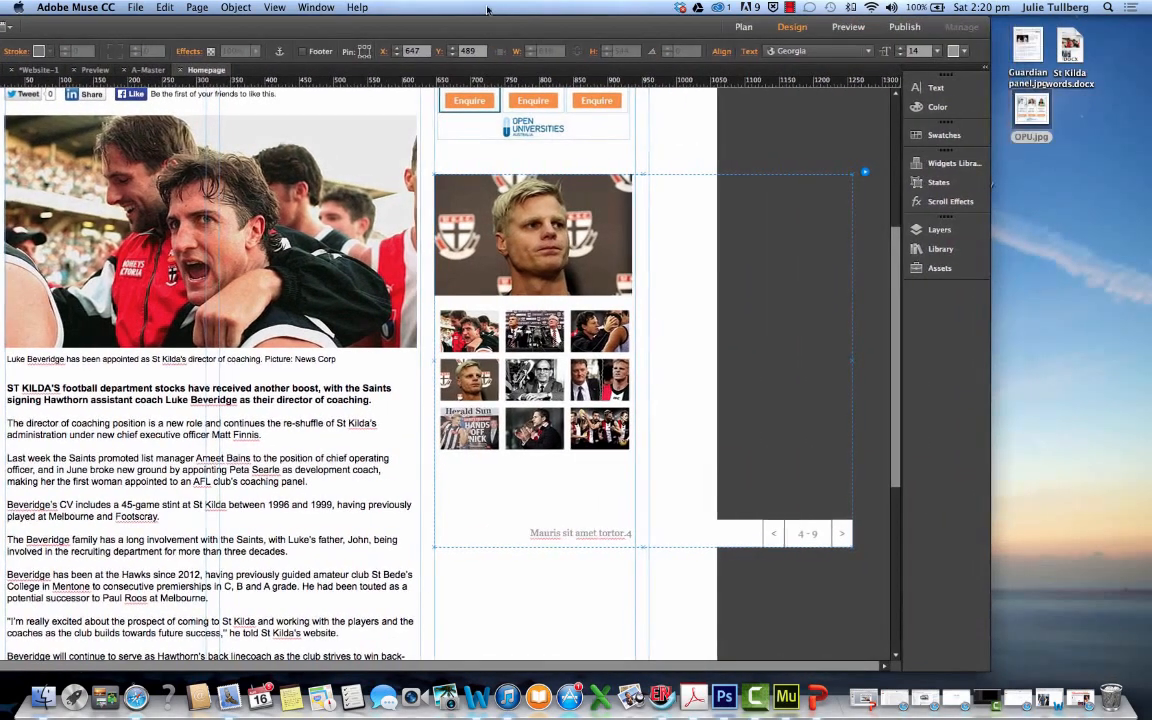
{"action": "right_click", "coordinate": [866, 176]}
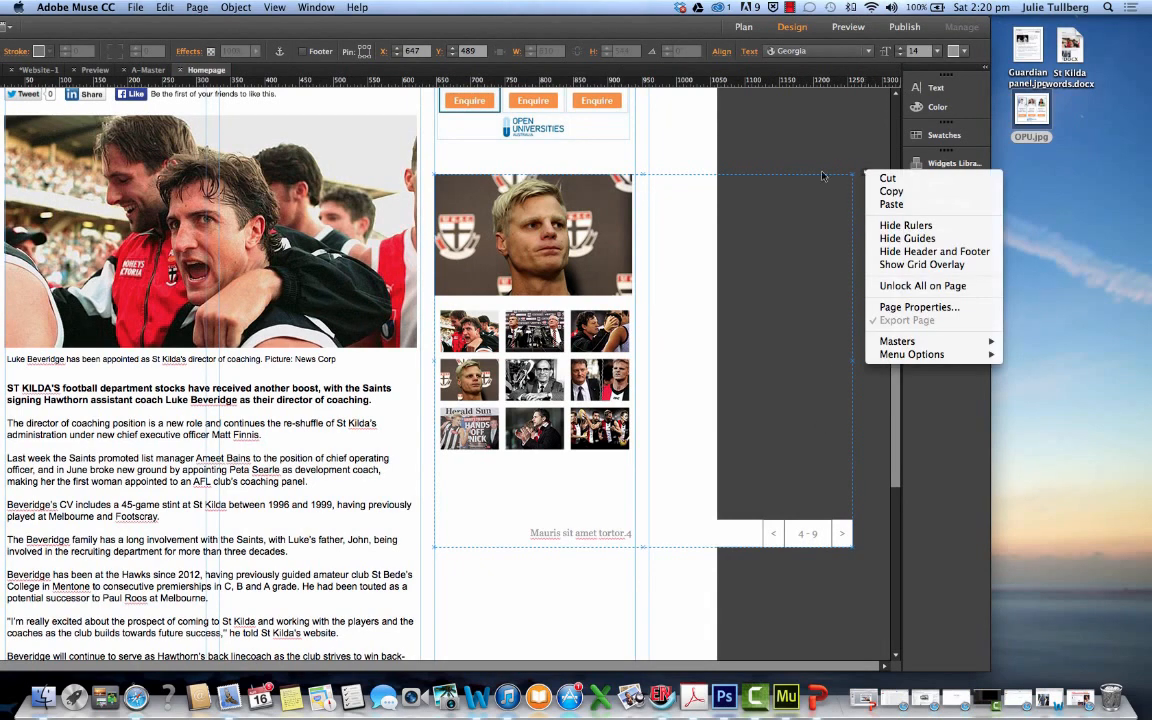
{"action": "key", "text": "Escape"}
{"action": "left_click", "coordinate": [866, 175]}
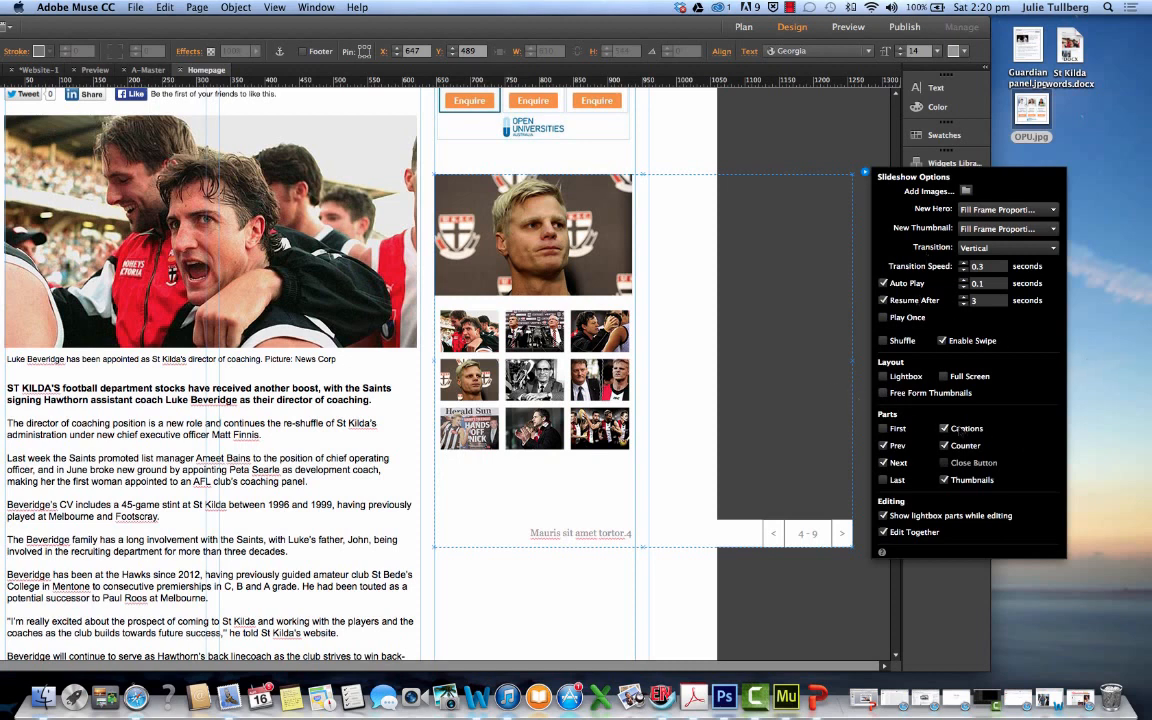
Remove the captions, counter, Next and Prev parts from the slideshow, keeping only the thumbnails with the hero image
{"action": "left_click", "coordinate": [944, 428]}
{"action": "left_click", "coordinate": [944, 445]}
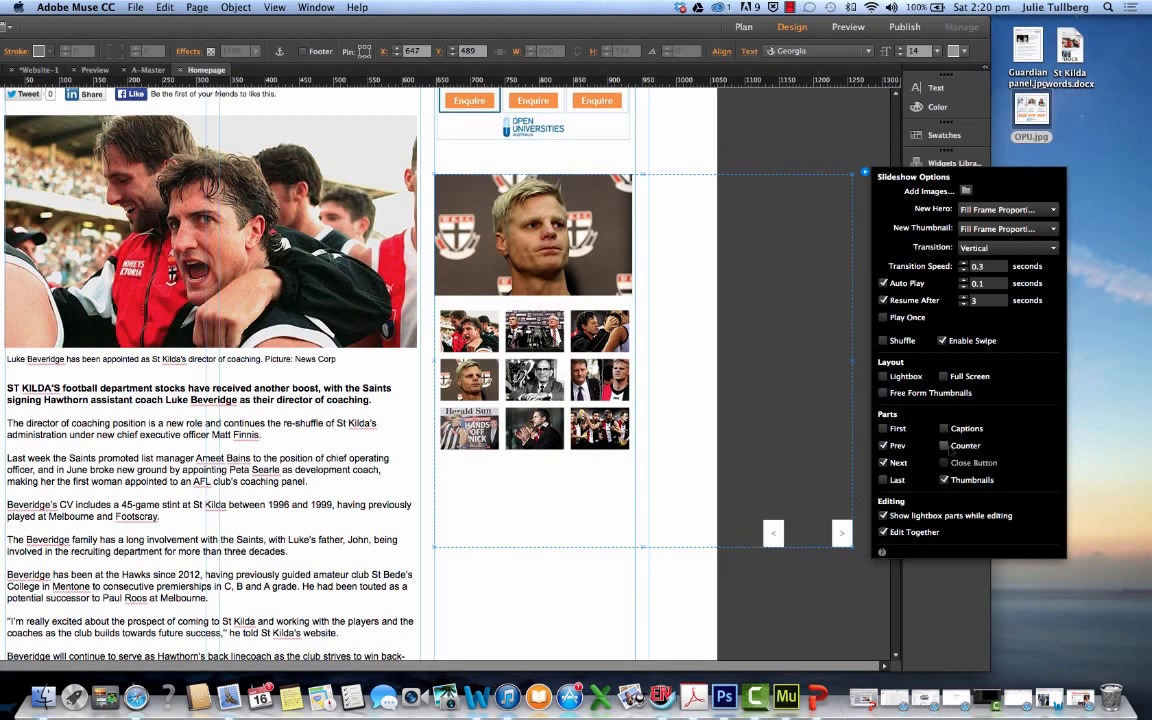
{"action": "left_click", "coordinate": [944, 480]}
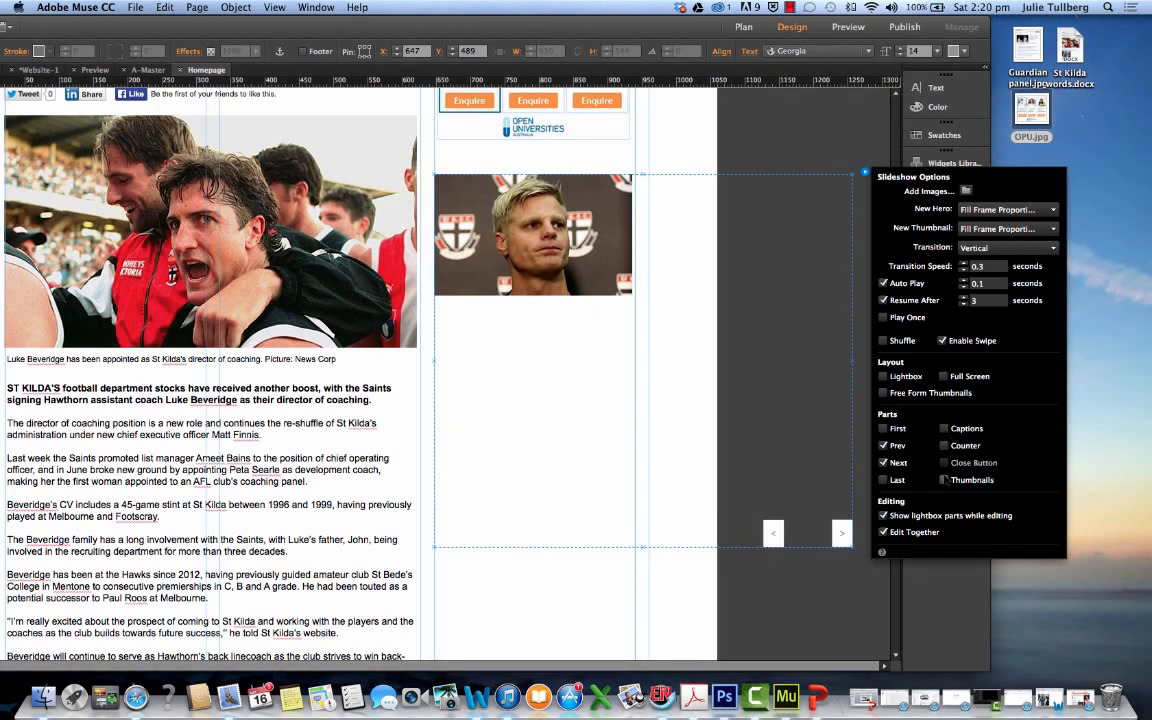
{"action": "left_click", "coordinate": [944, 480]}
{"action": "left_click", "coordinate": [883, 463]}
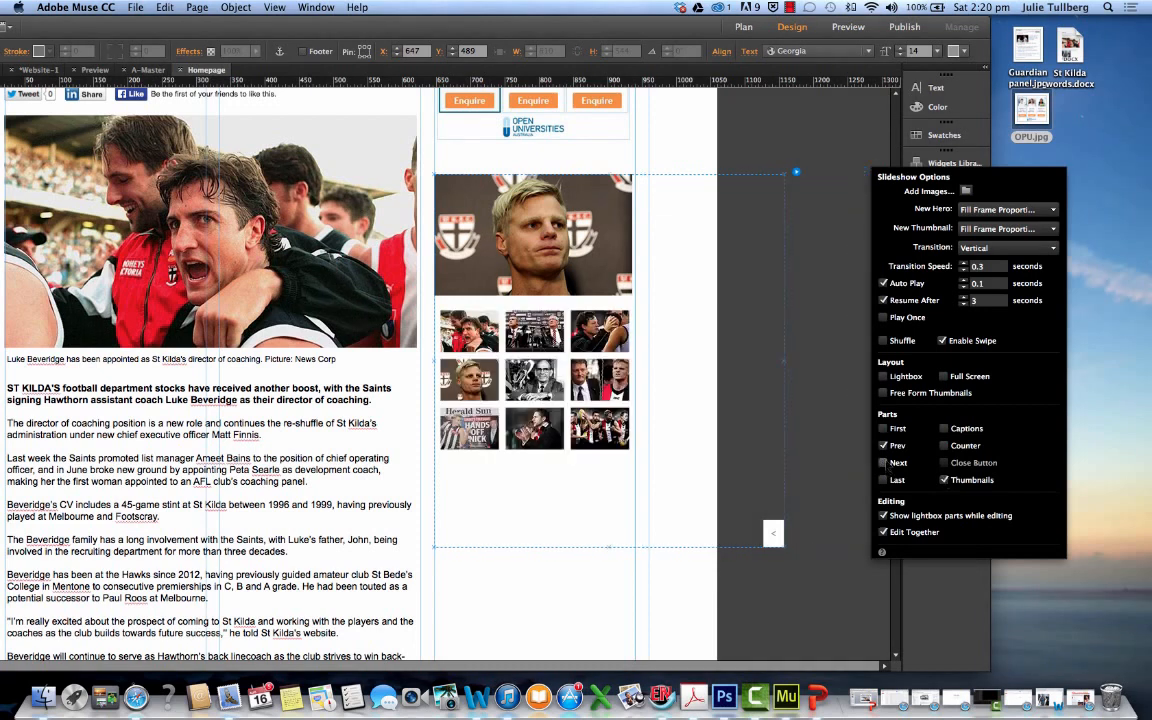
{"action": "left_click", "coordinate": [883, 446]}
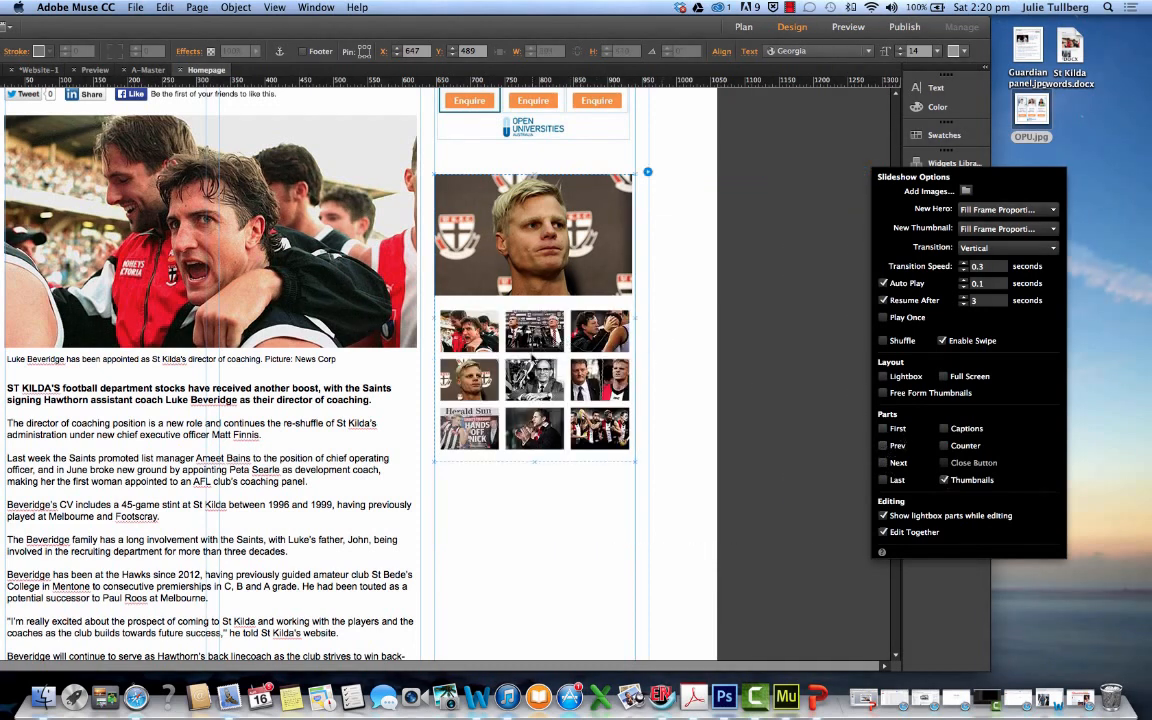
{"action": "left_click", "coordinate": [697, 163]}
{"action": "left_click_drag", "start_coordinate": [670, 29], "coordinate": [868, 58]}
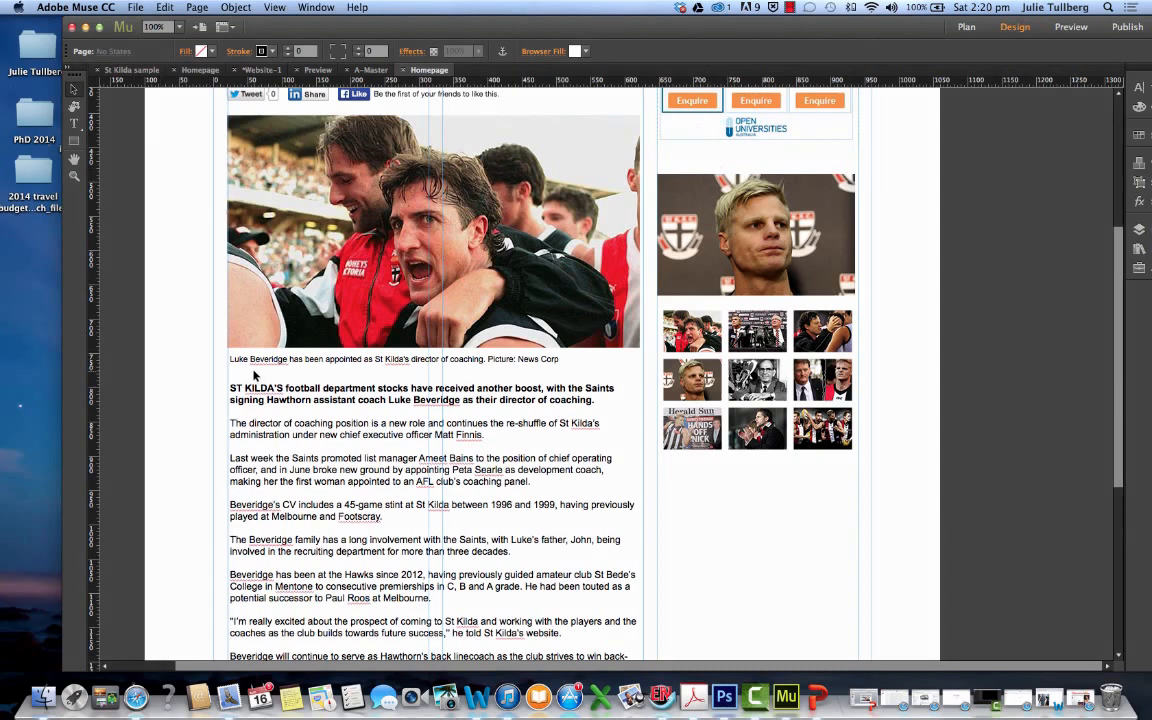
Switch to The Age article in Safari and copy the phrase "football department stocks" from its opening paragraph
{"action": "left_click", "coordinate": [1085, 703]}
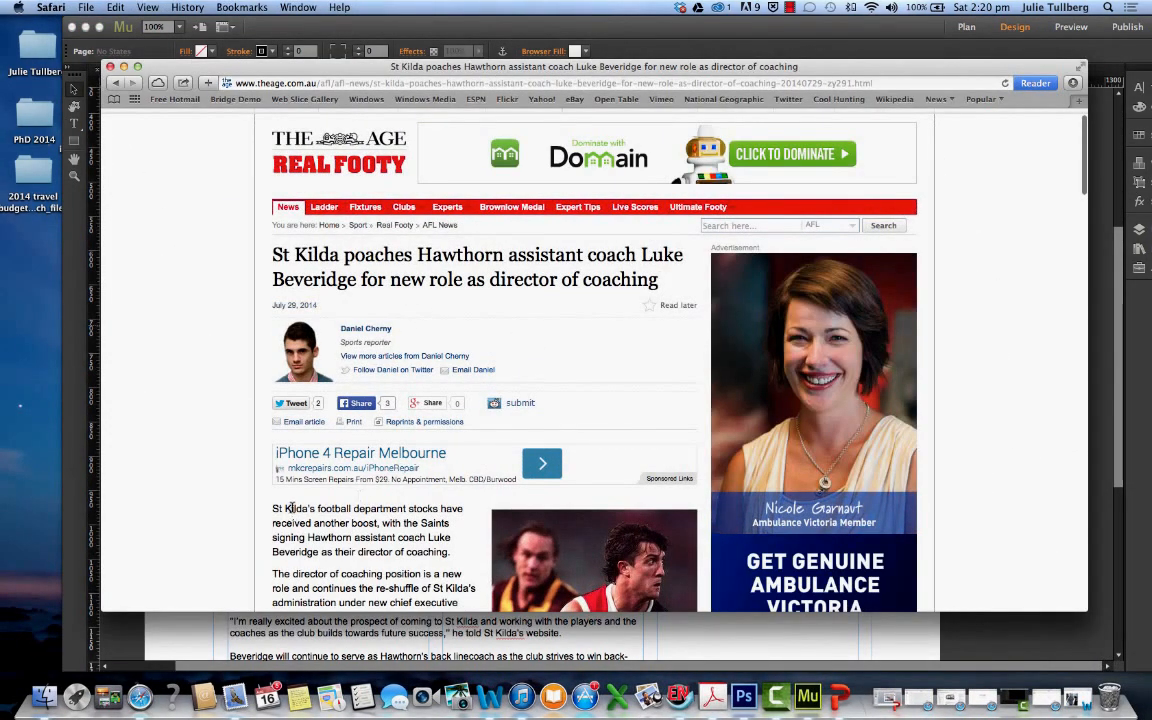
{"action": "left_click_drag", "start_coordinate": [318, 510], "coordinate": [409, 510]}
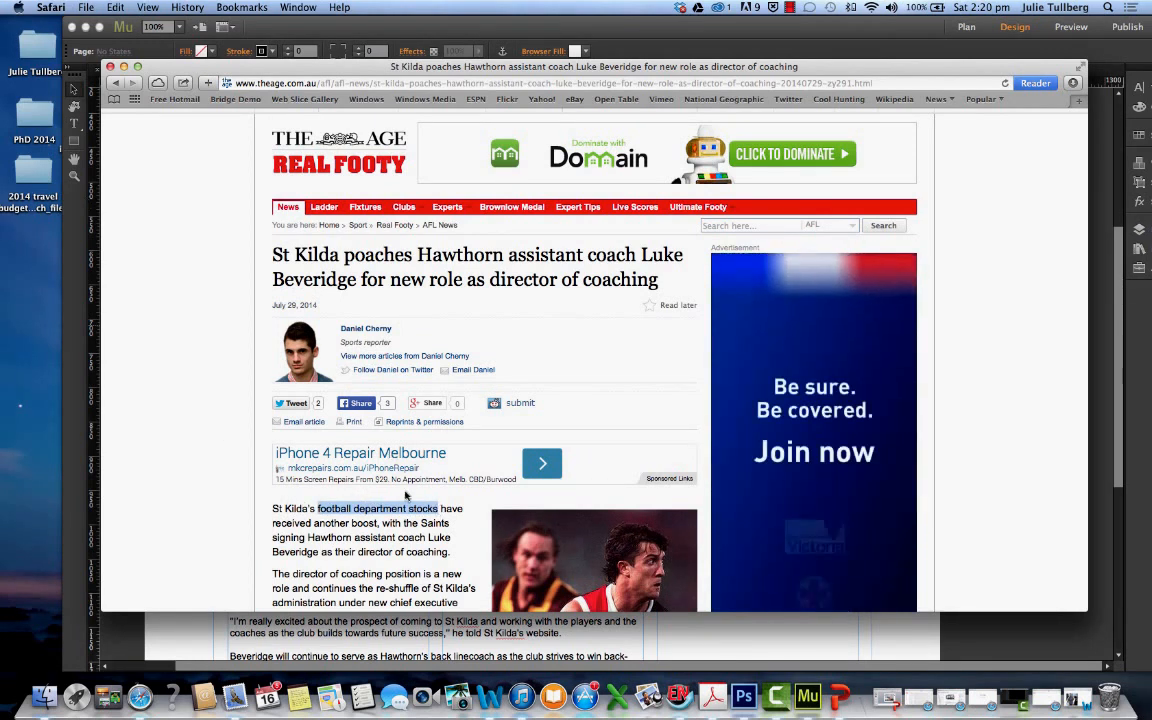
{"action": "right_click", "coordinate": [406, 495]}
{"action": "left_click", "coordinate": [430, 545]}
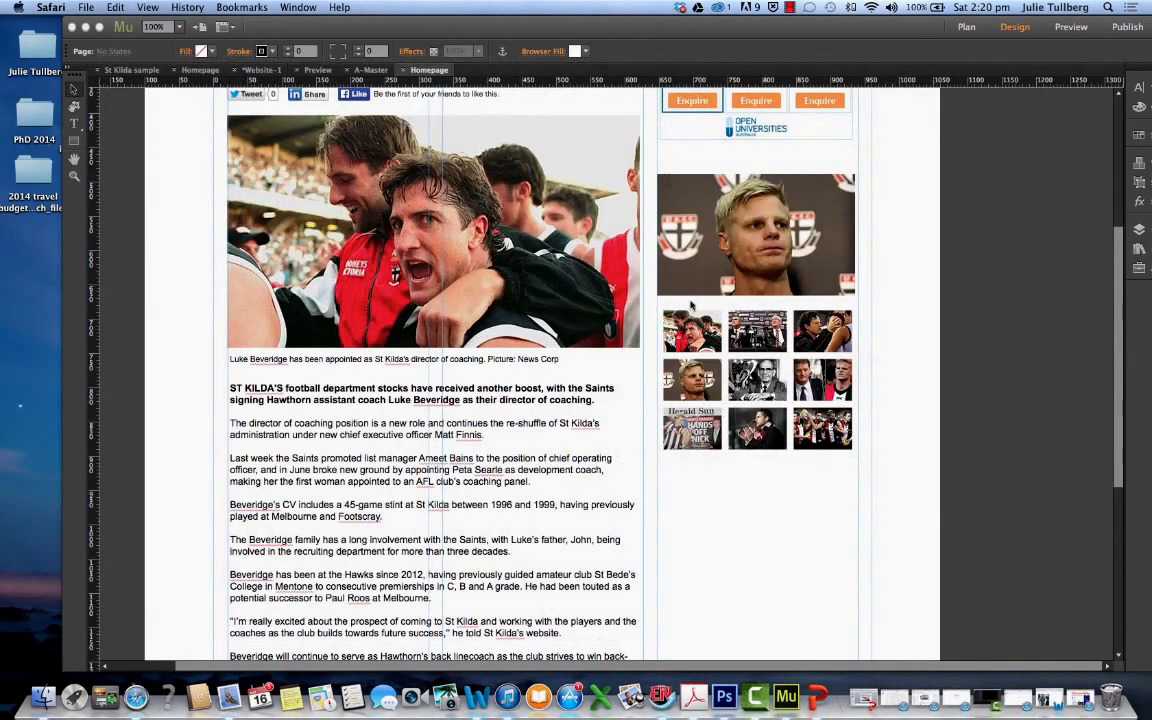
Paste the copied phrase onto the Muse homepage and place its text frame above the slideshow at about X 653, Y 459
{"action": "left_click", "coordinate": [686, 158]}
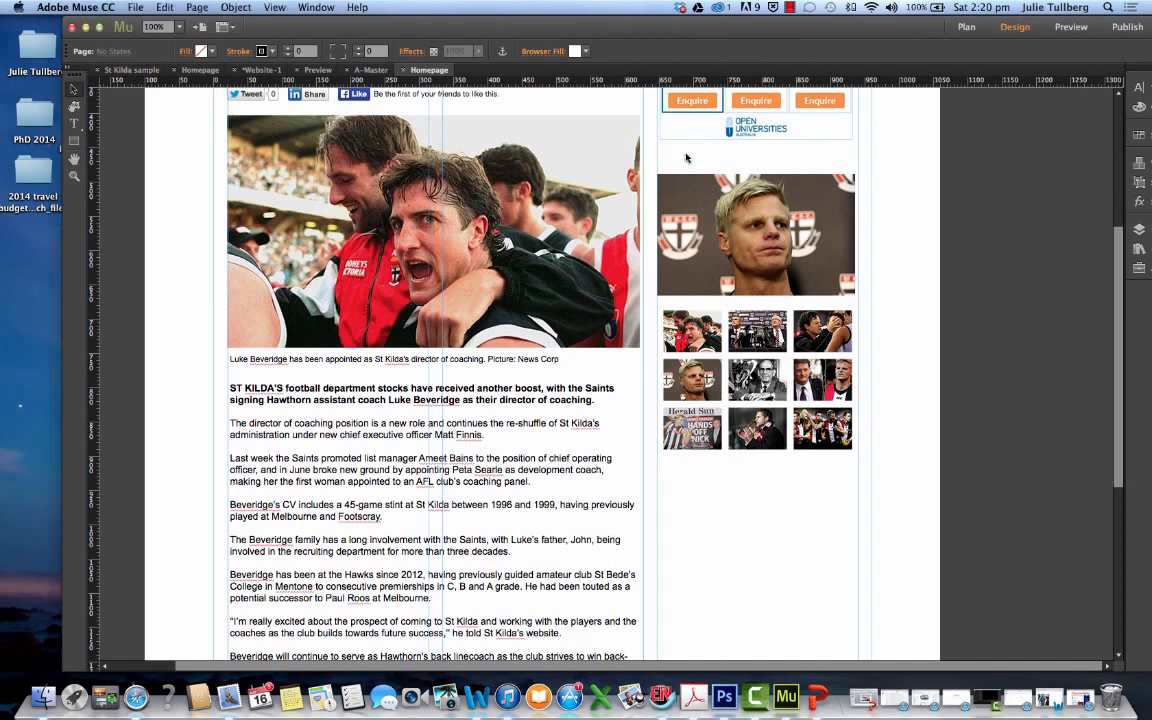
{"action": "right_click", "coordinate": [695, 510]}
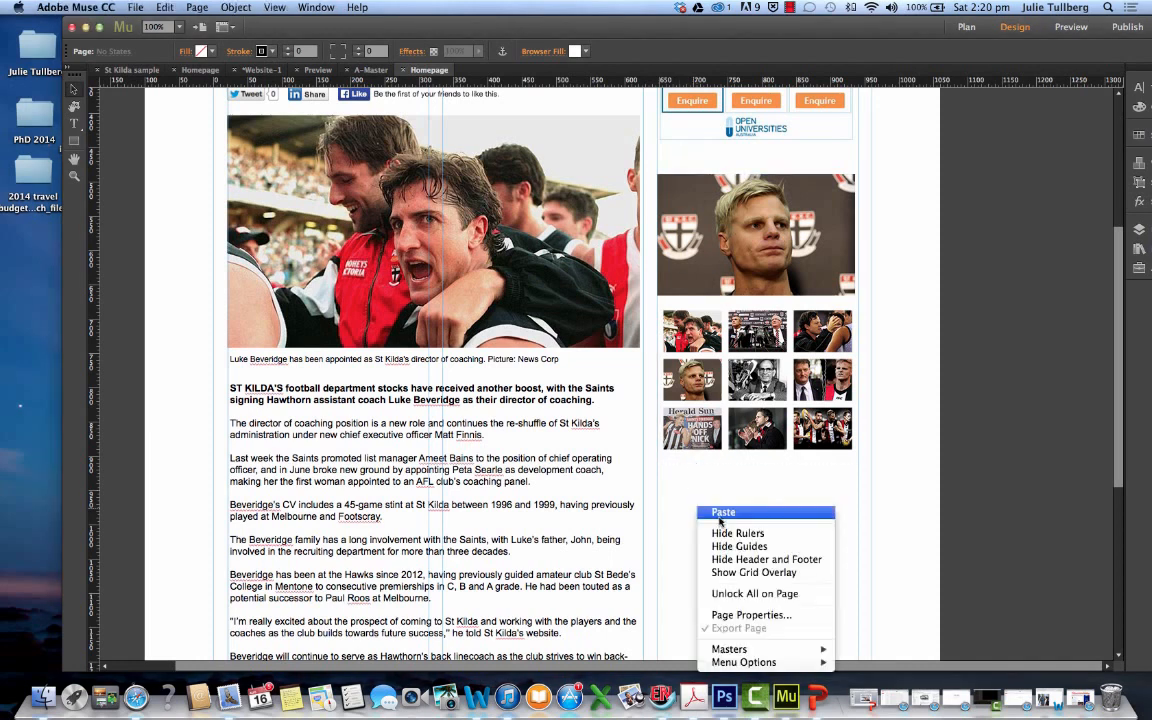
{"action": "left_click", "coordinate": [718, 515]}
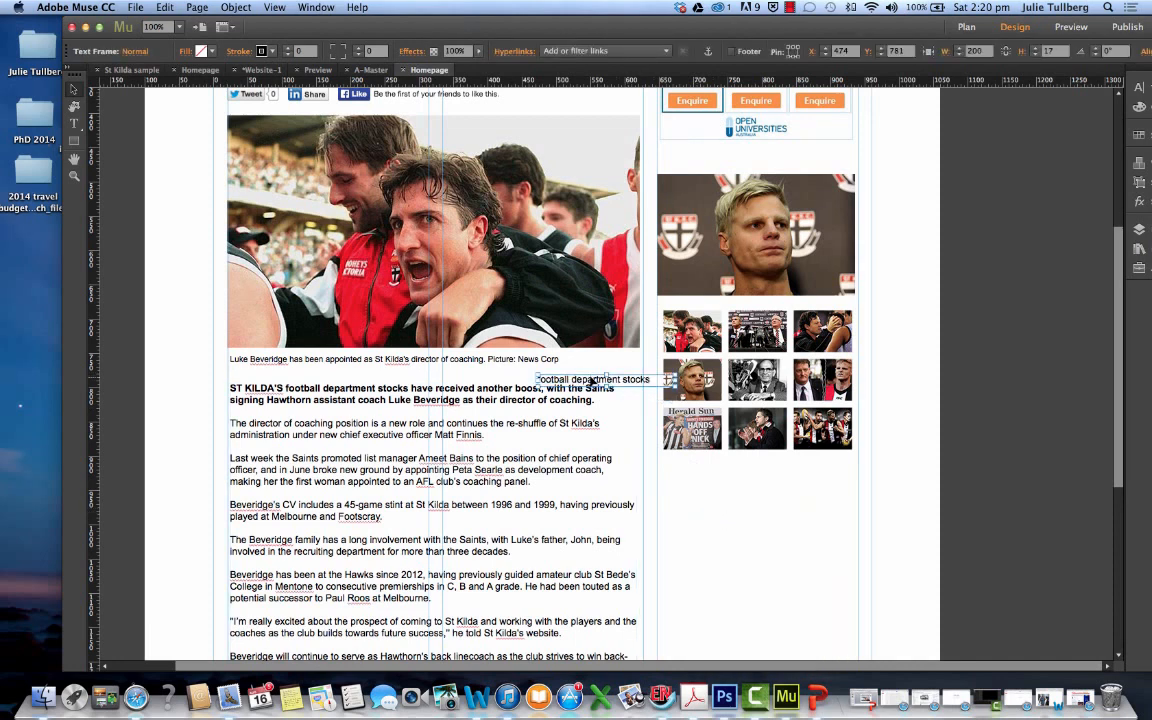
{"action": "left_click_drag", "start_coordinate": [591, 383], "coordinate": [715, 160]}
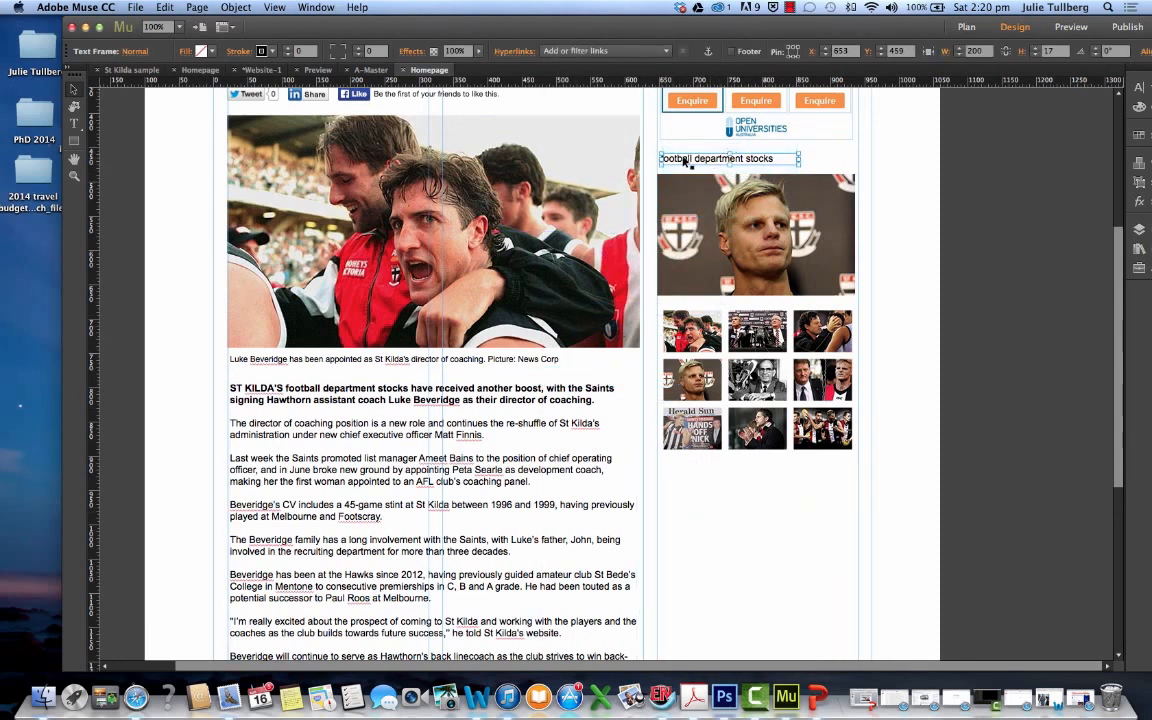
Replace the pasted text above the slideshow with the heading "Slideshow of the Day"
{"action": "left_click", "coordinate": [74, 123]}
{"action": "left_click_drag", "start_coordinate": [777, 158], "coordinate": [678, 160]}
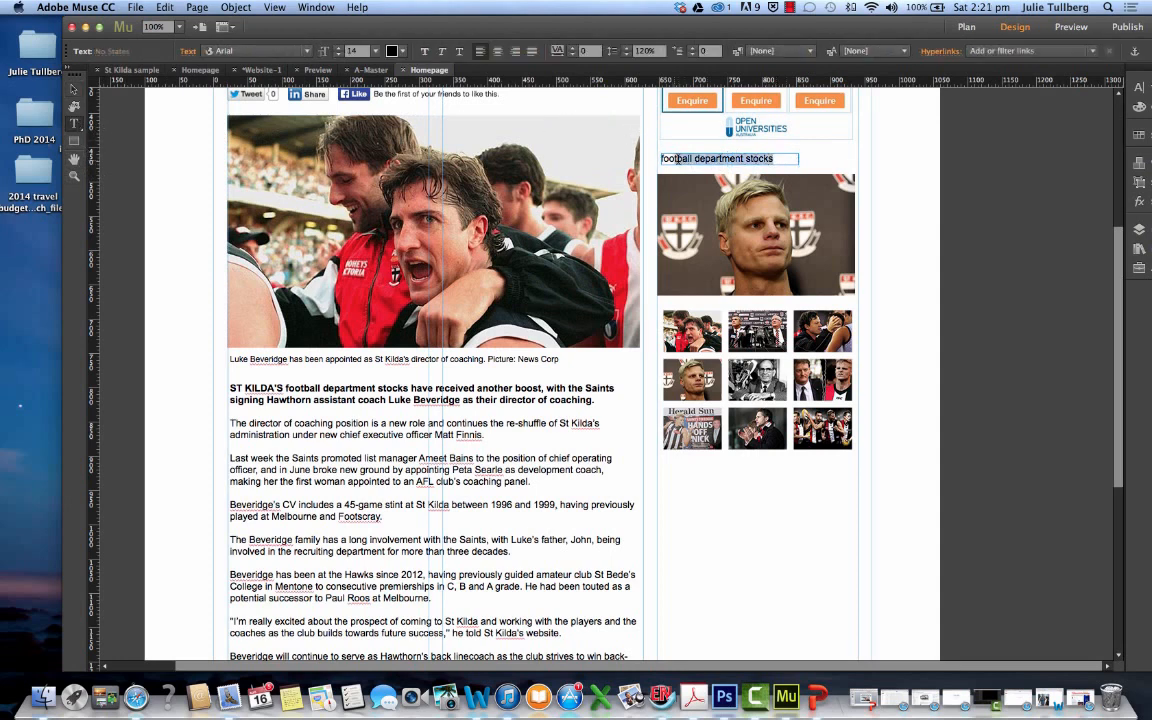
{"action": "type", "text": "Slideshow of the Day"}
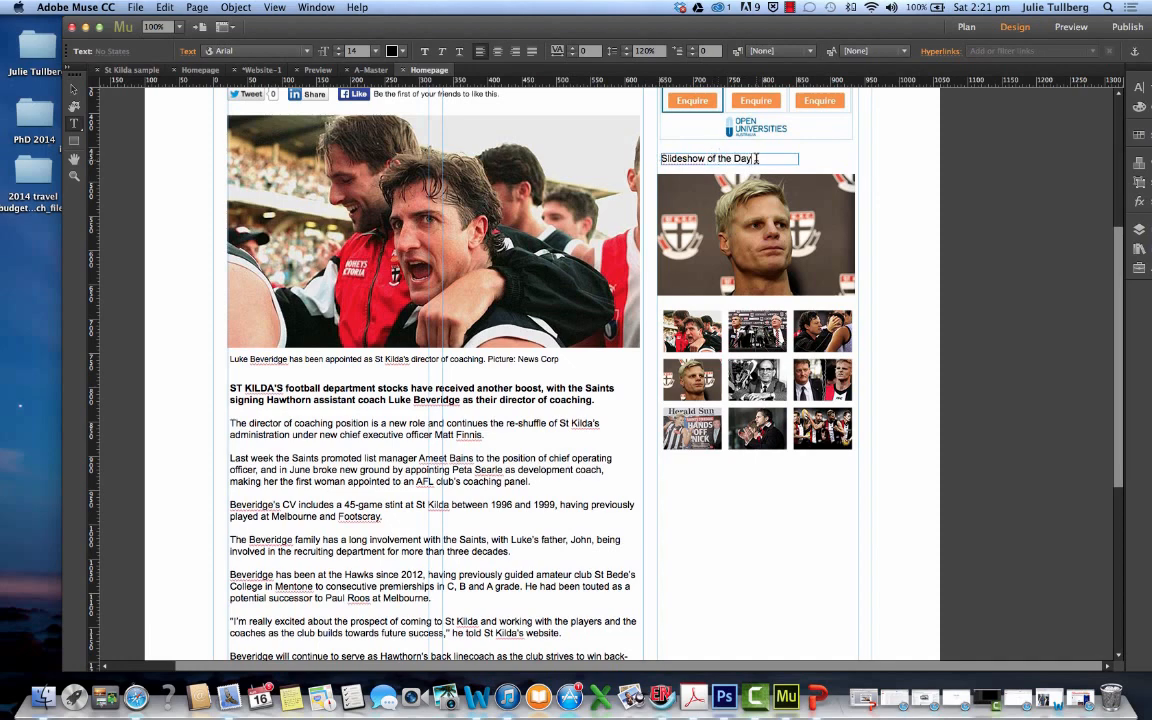
Make the "Slideshow of the Day" heading bold and move its frame closer to the slideshow, at about X 652, Y 464
{"action": "left_click_drag", "start_coordinate": [756, 158], "coordinate": [650, 157]}
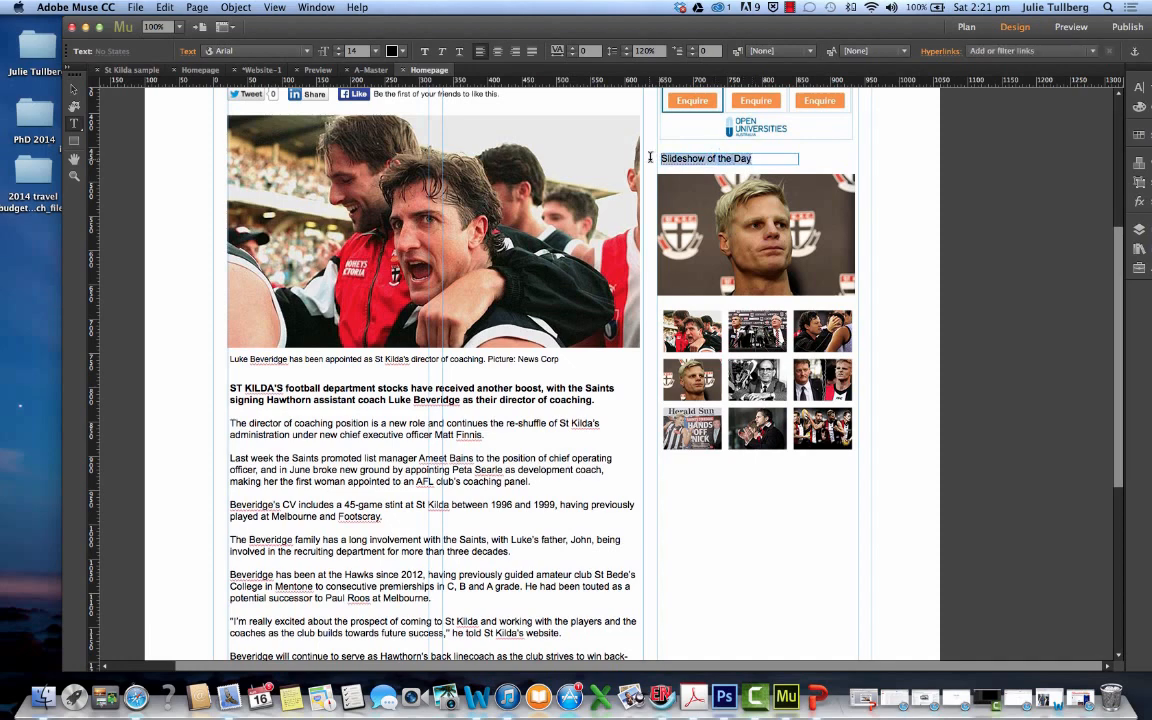
{"action": "mouse_move", "coordinate": [1, 1]}
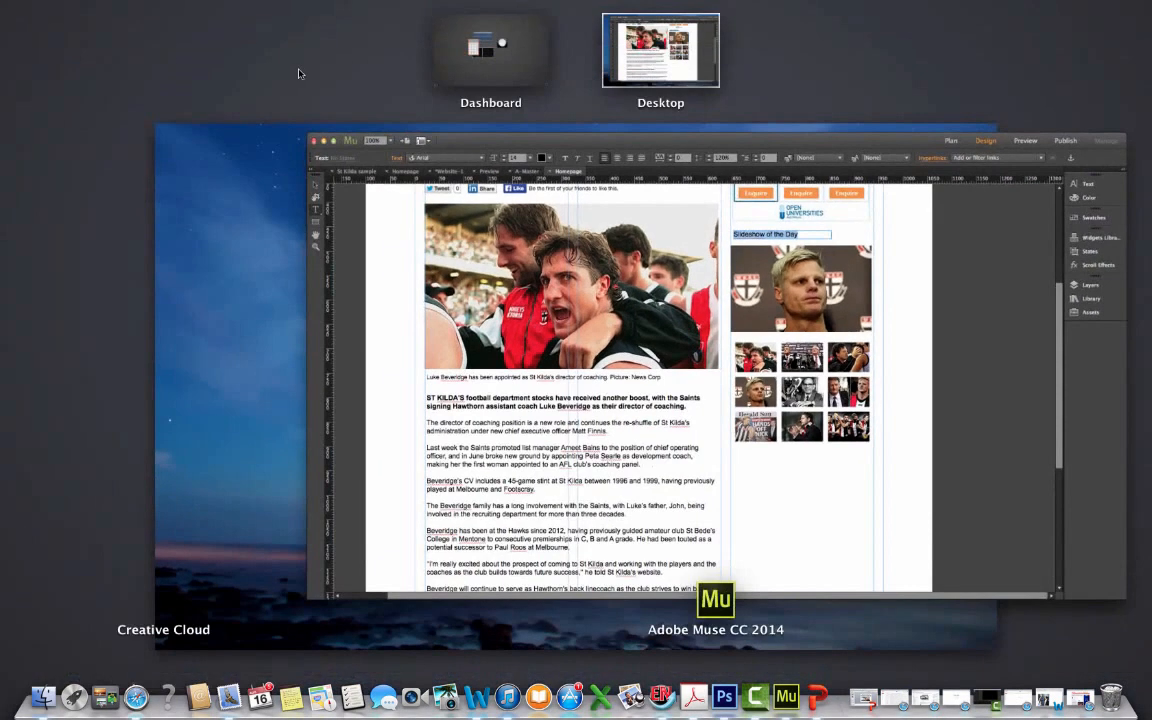
{"action": "left_click", "coordinate": [300, 74]}
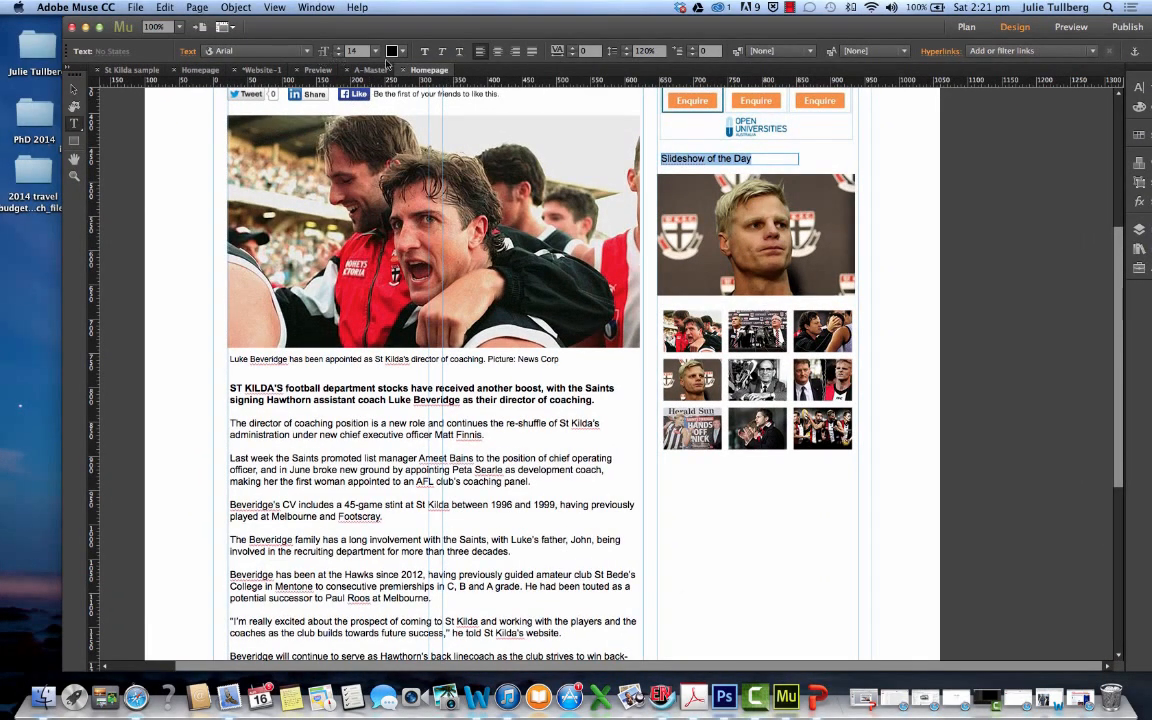
{"action": "left_click", "coordinate": [426, 52]}
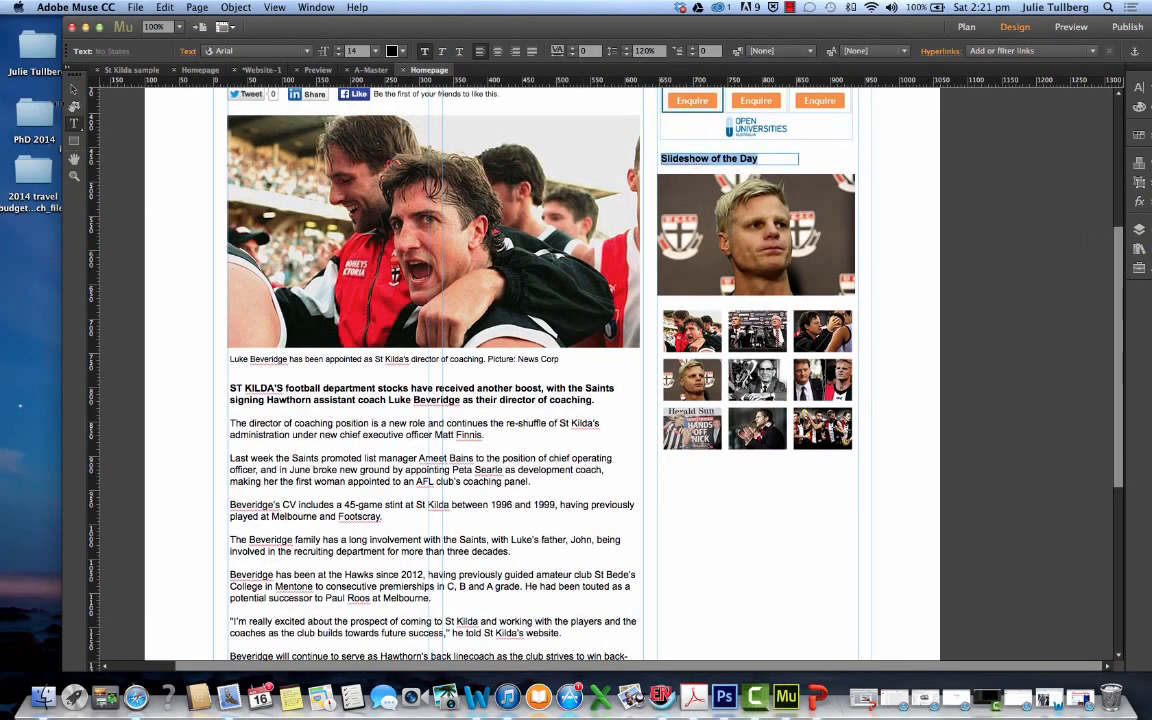
{"action": "left_click", "coordinate": [73, 90]}
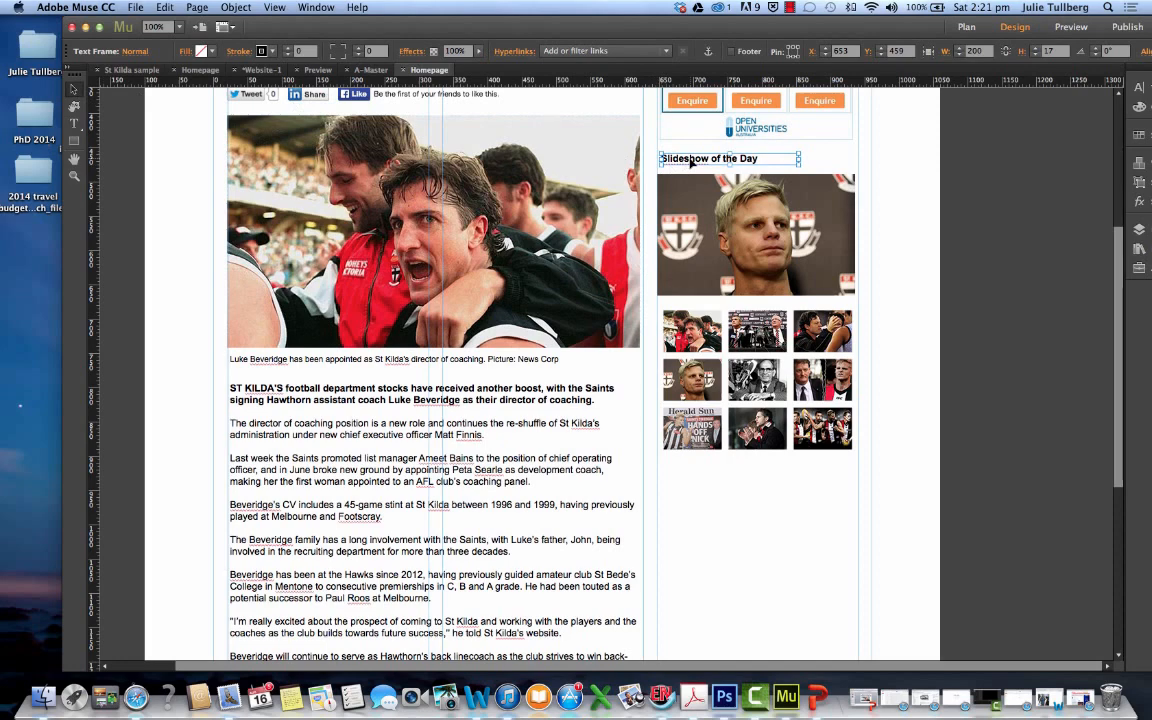
{"action": "left_click_drag", "start_coordinate": [690, 163], "coordinate": [690, 167]}
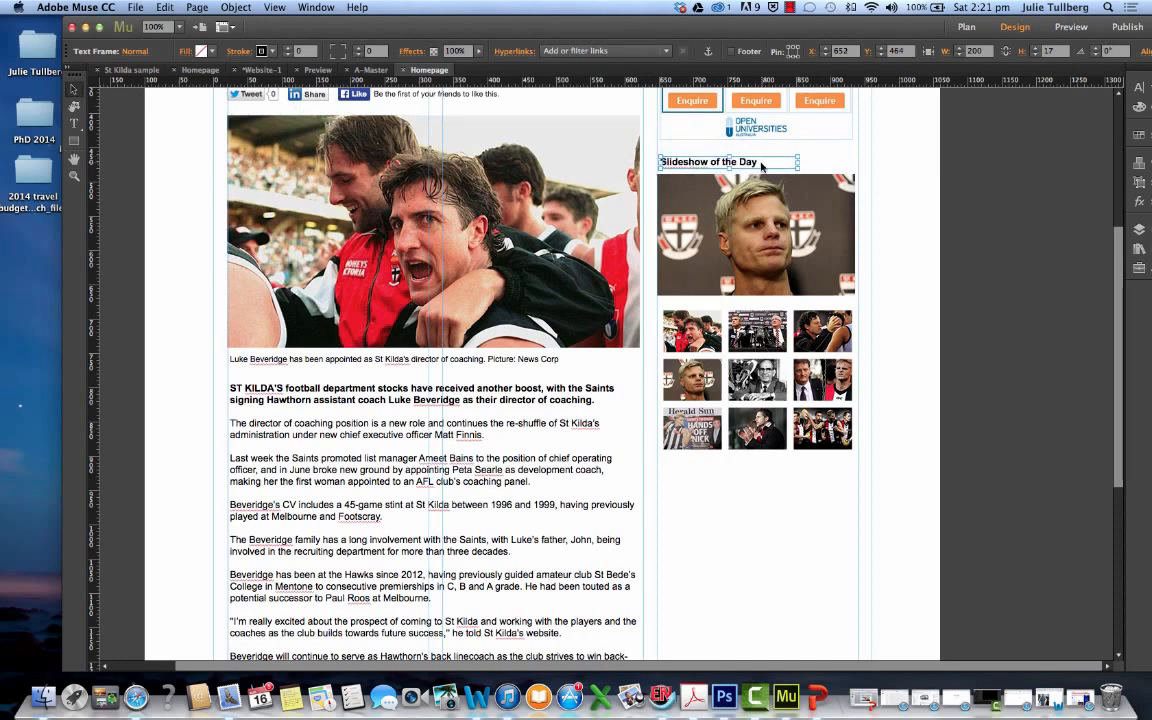
Move the photo slideshow slightly down and align the "Slideshow of the Day" heading with the sidebar column edge at about X 647, Y 468
{"action": "left_click", "coordinate": [816, 169]}
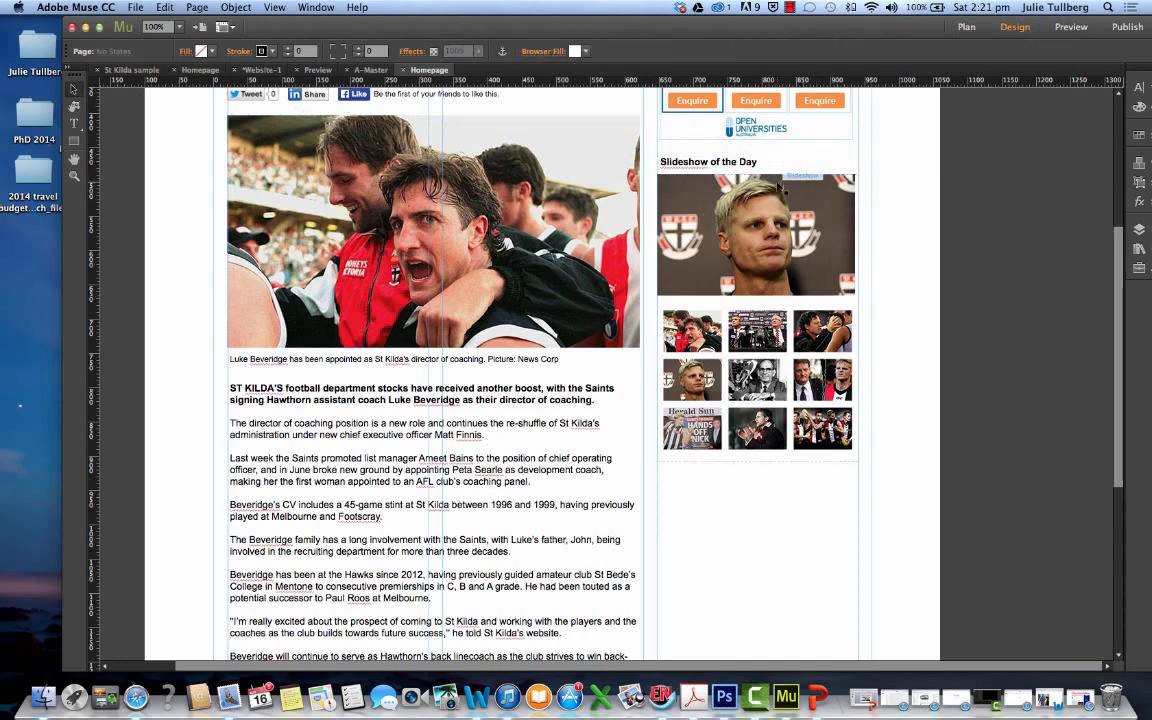
{"action": "scroll", "coordinate": [805, 175], "scroll_direction": "down", "scroll_amount": 3}
{"action": "scroll", "coordinate": [800, 190], "scroll_direction": "up", "scroll_amount": 5}
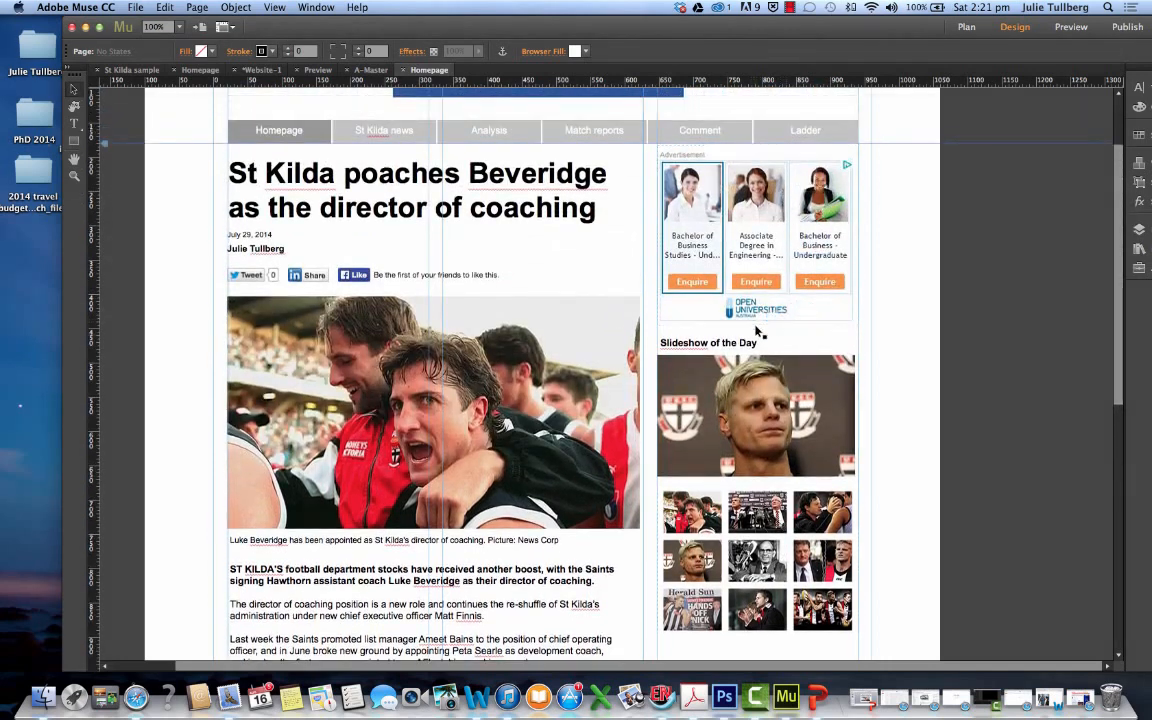
{"action": "left_click", "coordinate": [756, 376]}
{"action": "left_click_drag", "start_coordinate": [756, 376], "coordinate": [756, 386]}
{"action": "left_click_drag", "start_coordinate": [708, 348], "coordinate": [704, 351]}
{"action": "left_click", "coordinate": [836, 353]}
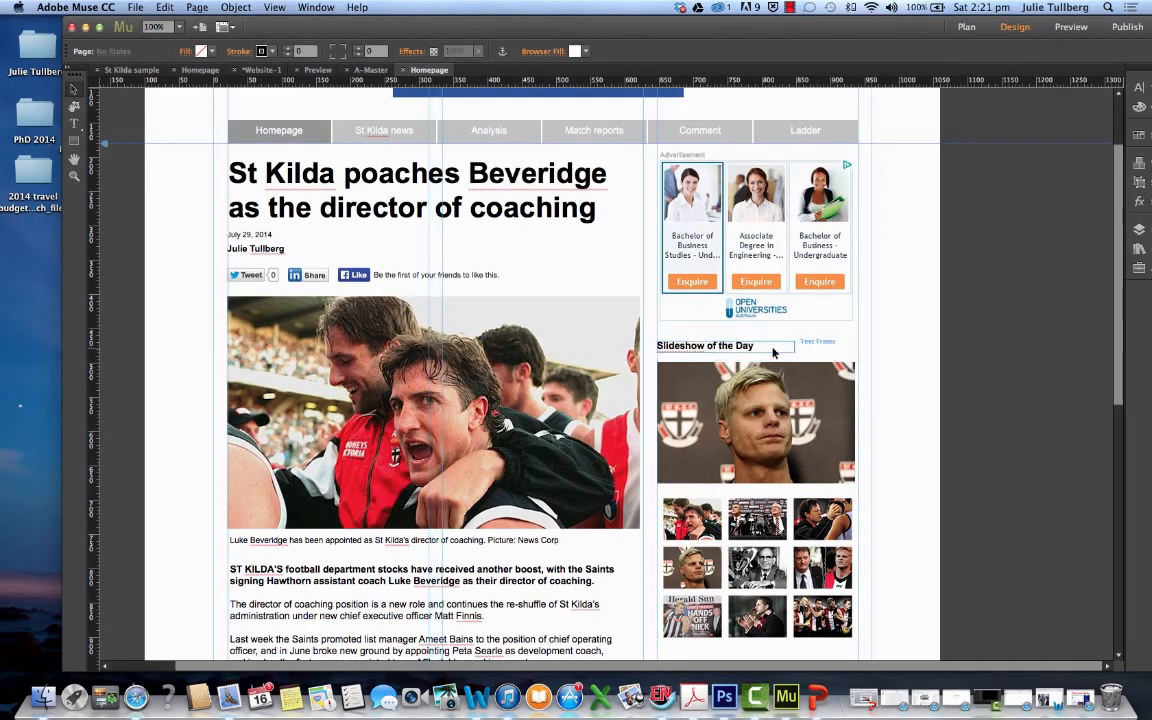
Place a YouTube widget from the Widgets Library below the slideshow thumbnails, at about X 670, Y 1023
{"action": "scroll", "coordinate": [810, 400], "scroll_direction": "down", "scroll_amount": 8}
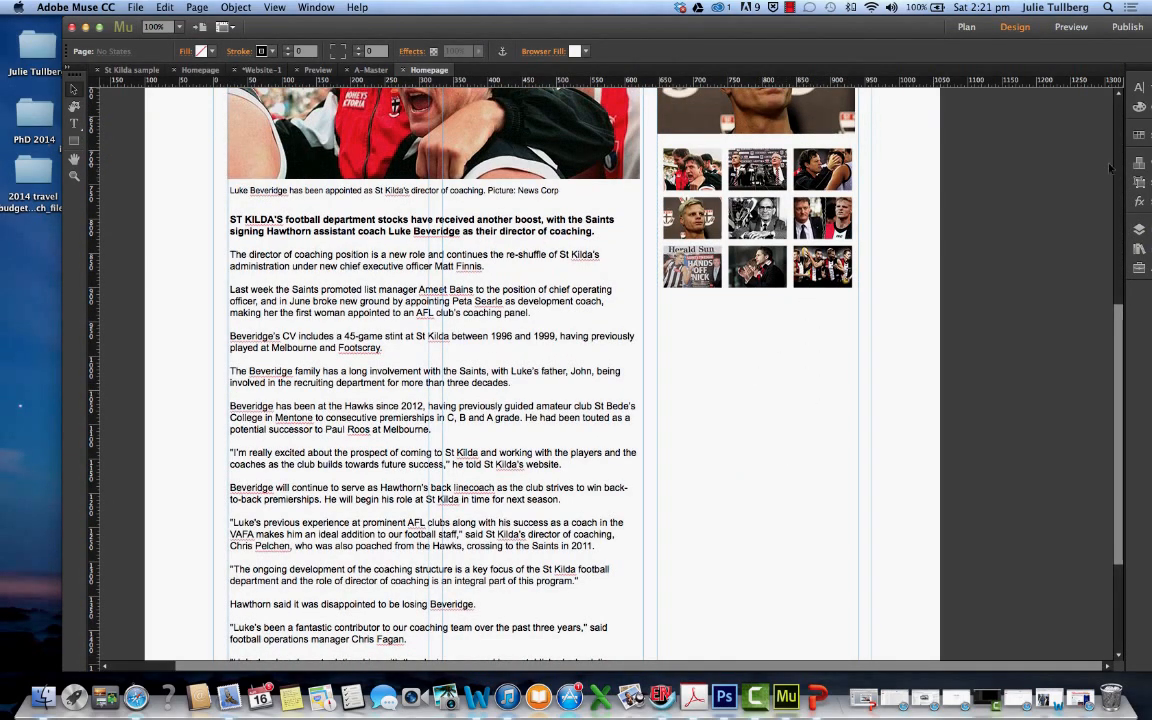
{"action": "left_click_drag", "start_coordinate": [917, 27], "coordinate": [872, 25]}
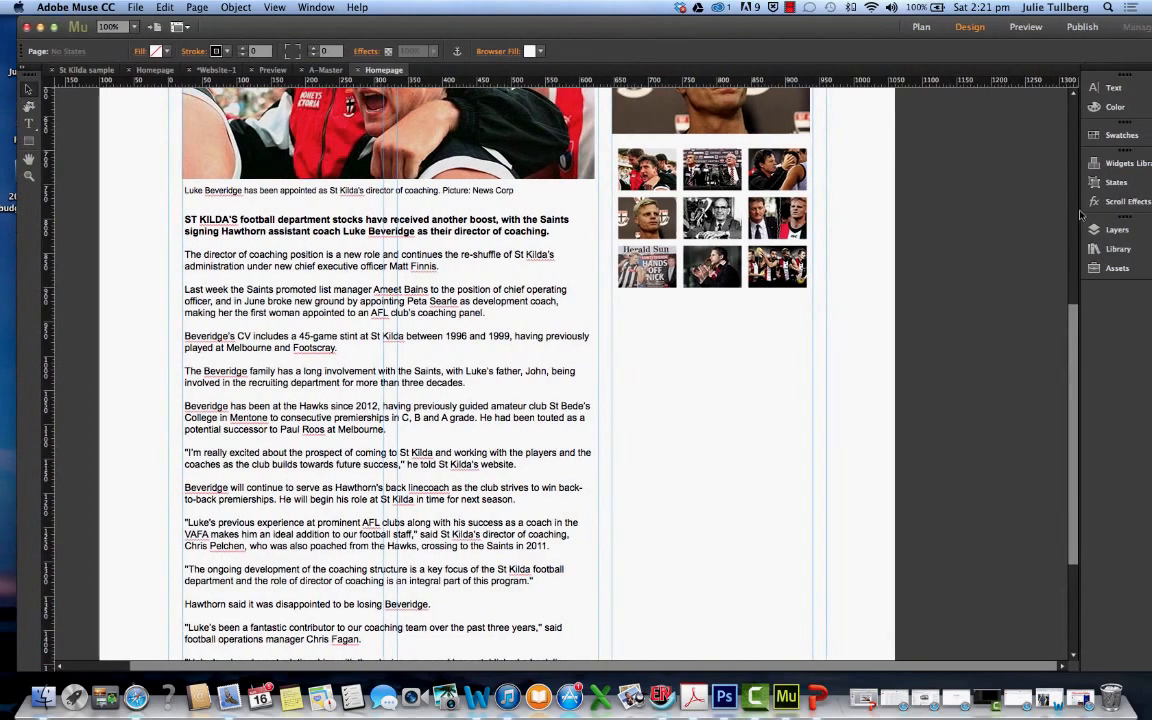
{"action": "left_click", "coordinate": [1118, 163]}
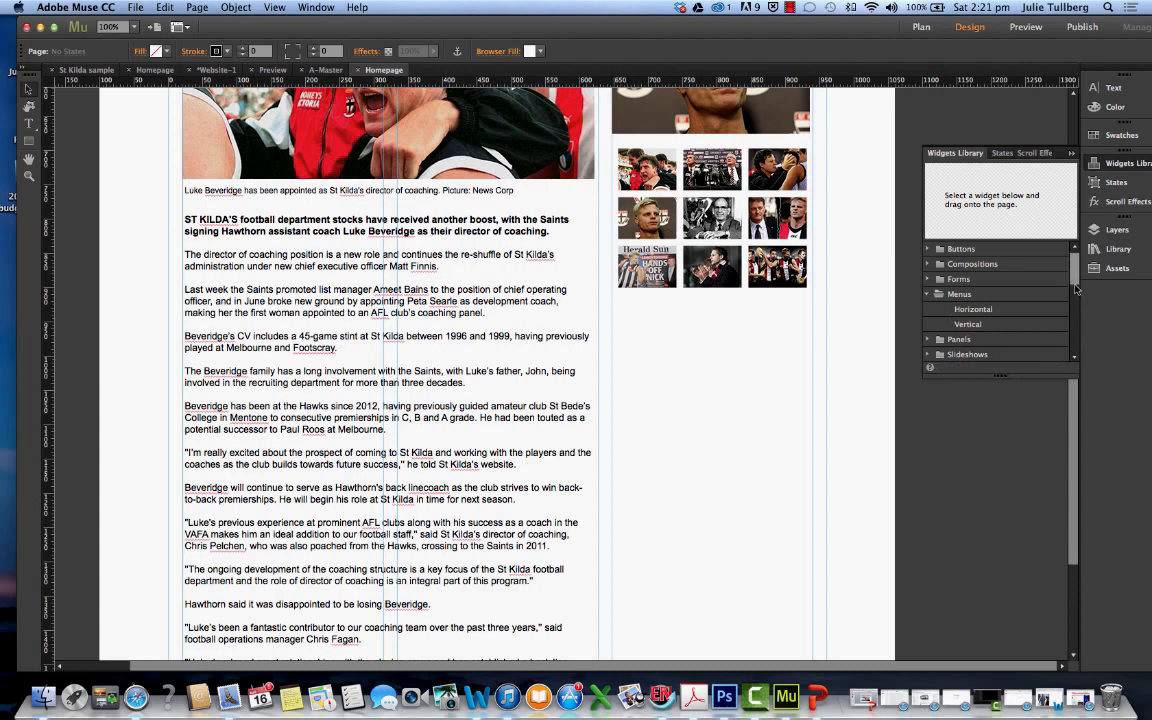
{"action": "left_click_drag", "start_coordinate": [1076, 289], "coordinate": [1074, 363]}
{"action": "left_click", "coordinate": [979, 341]}
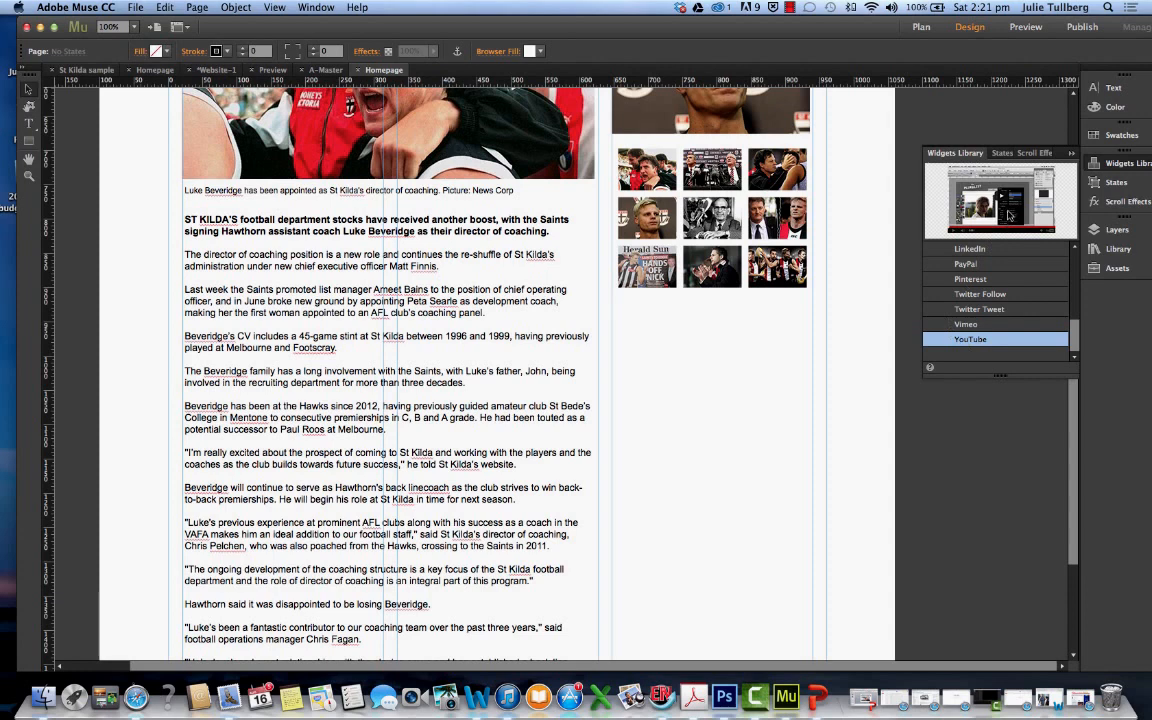
{"action": "left_click_drag", "start_coordinate": [1010, 215], "coordinate": [630, 376]}
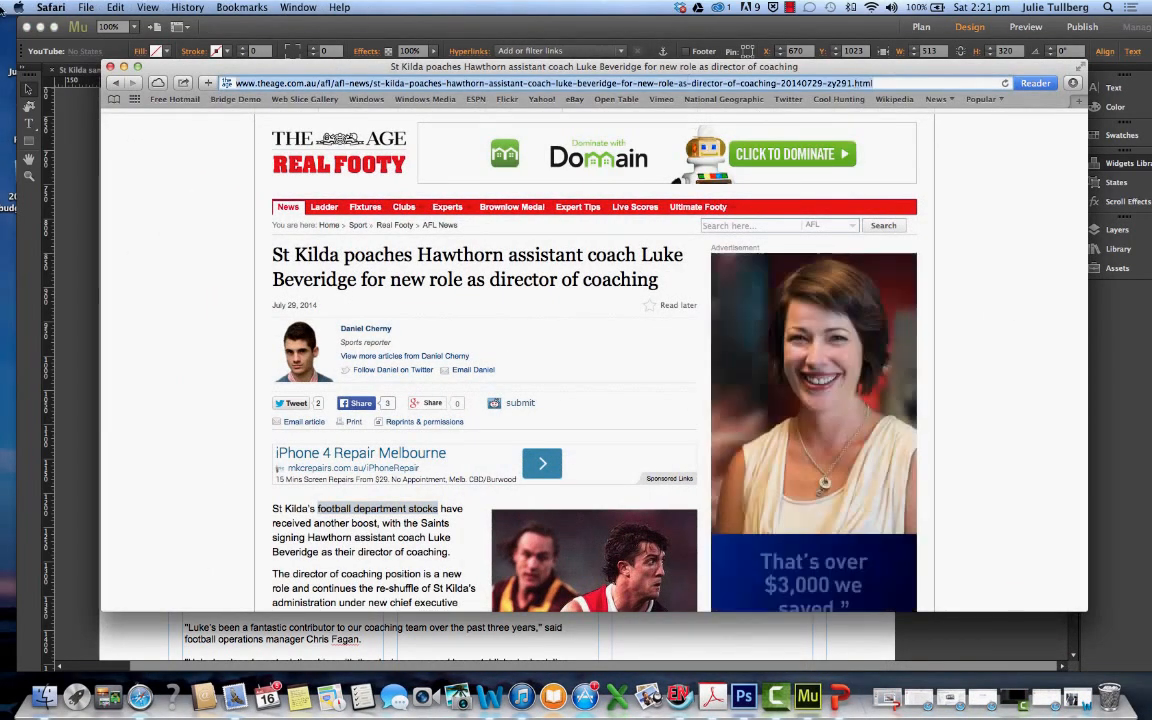
In Safari, go to youtube.com and search for "St Kilda TV"
{"action": "type", "text": "youtube.com"}
{"action": "key", "text": "Return"}
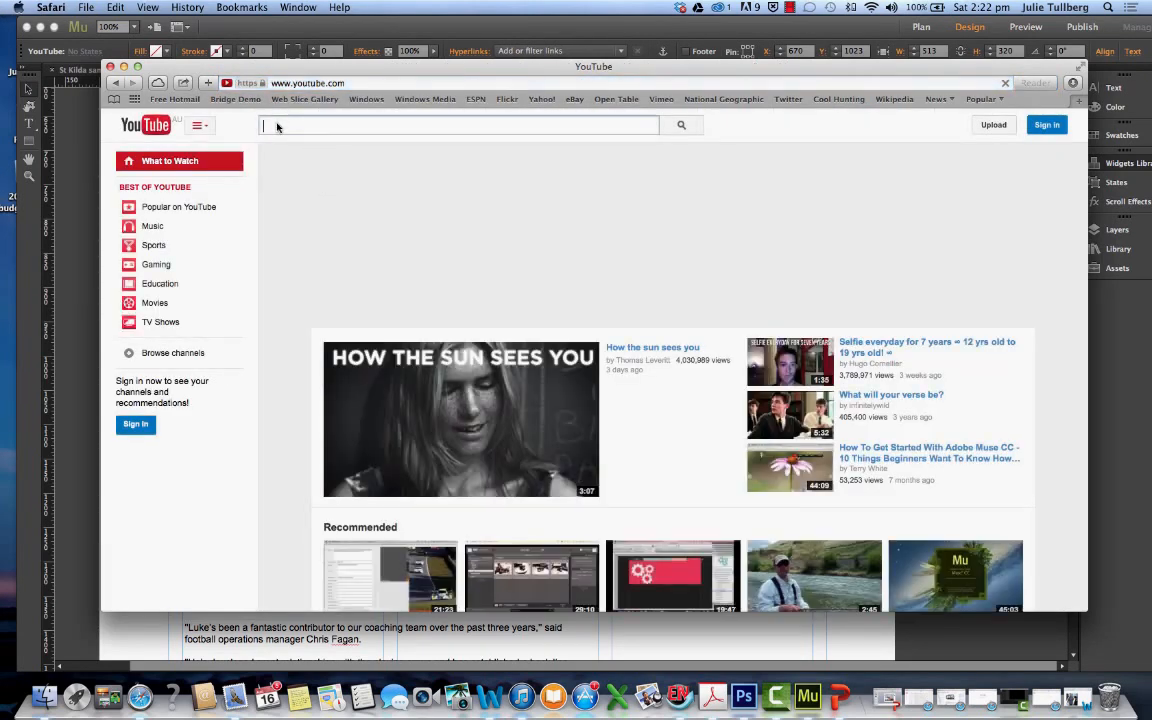
{"action": "type", "text": "St Kilf"}
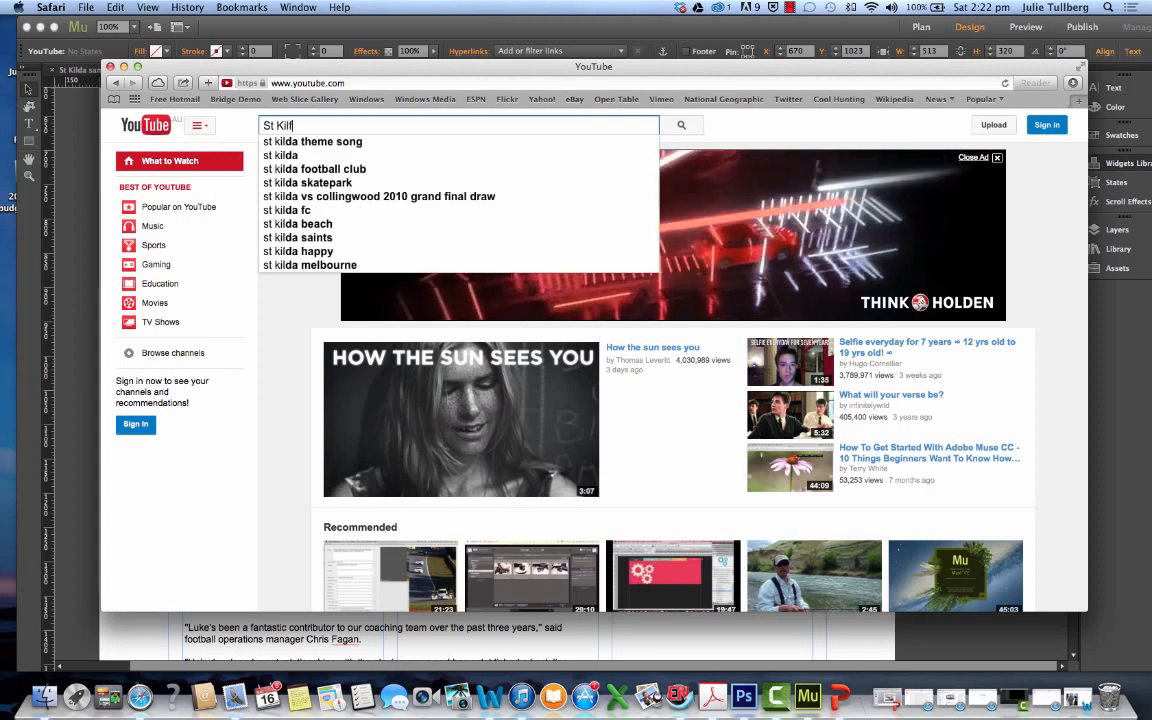
{"action": "key", "text": "BackSpace"}
{"action": "type", "text": "da "}
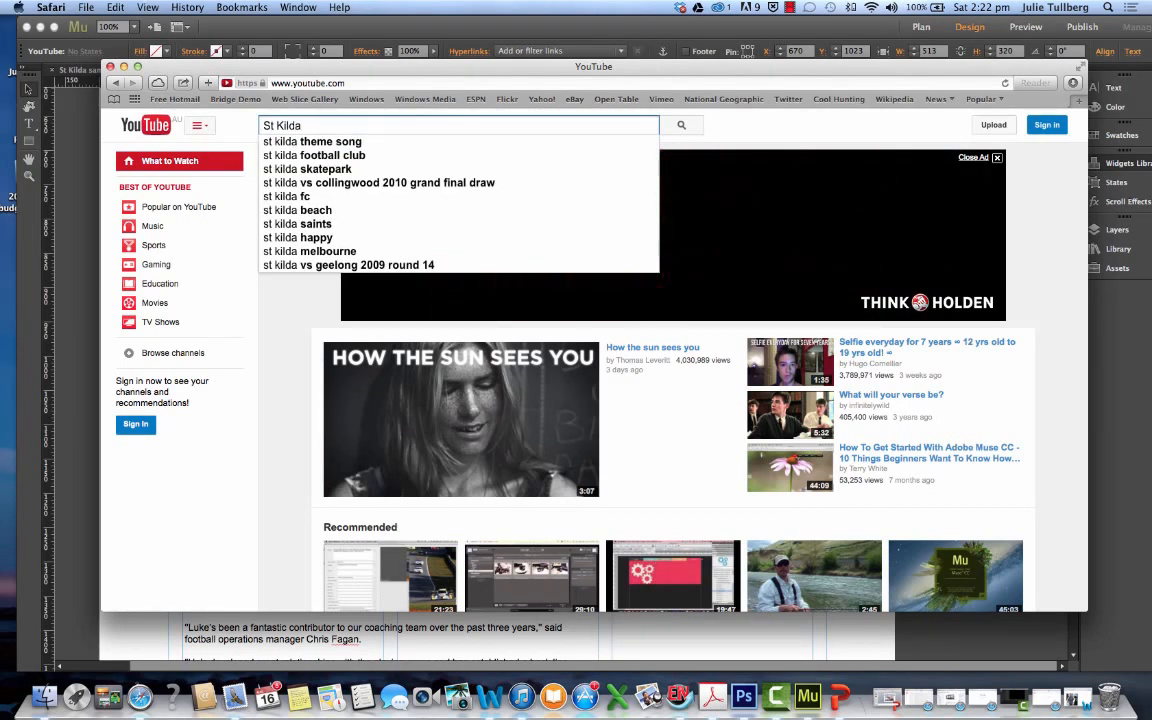
{"action": "type", "text": "TV"}
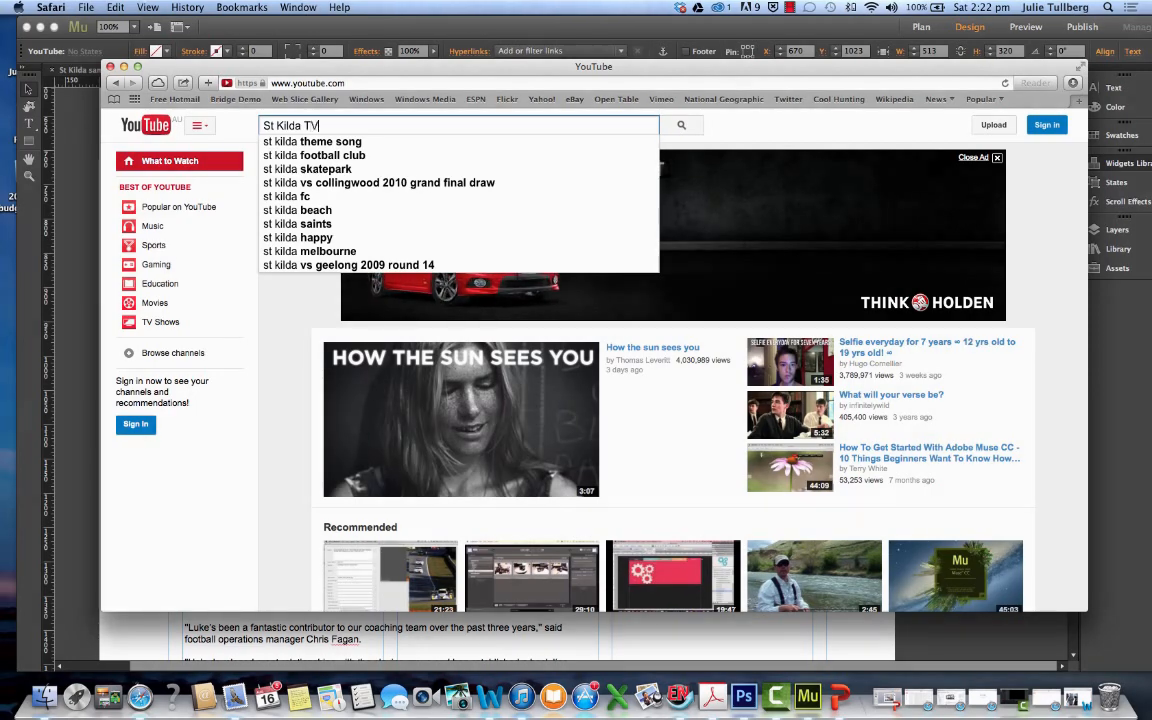
{"action": "key", "text": "Return"}
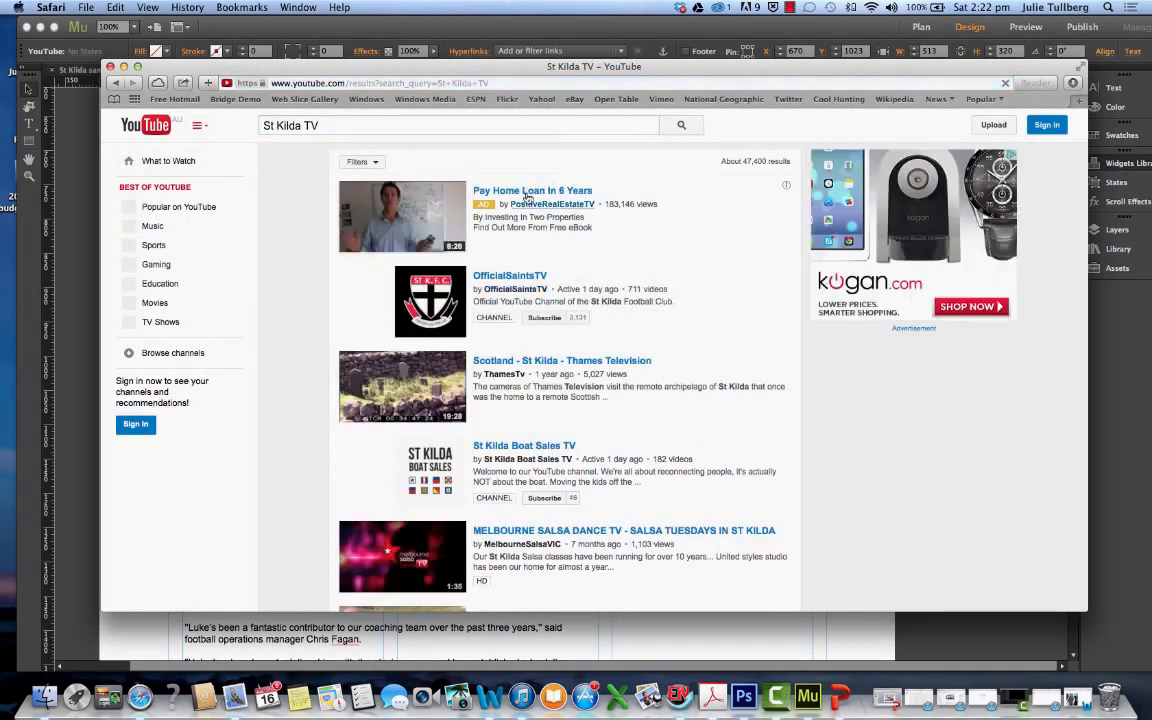
Open the OfficialSaintsTV channel and play its "Pre-season countdown (2014)" playlist
{"action": "left_click", "coordinate": [505, 277]}
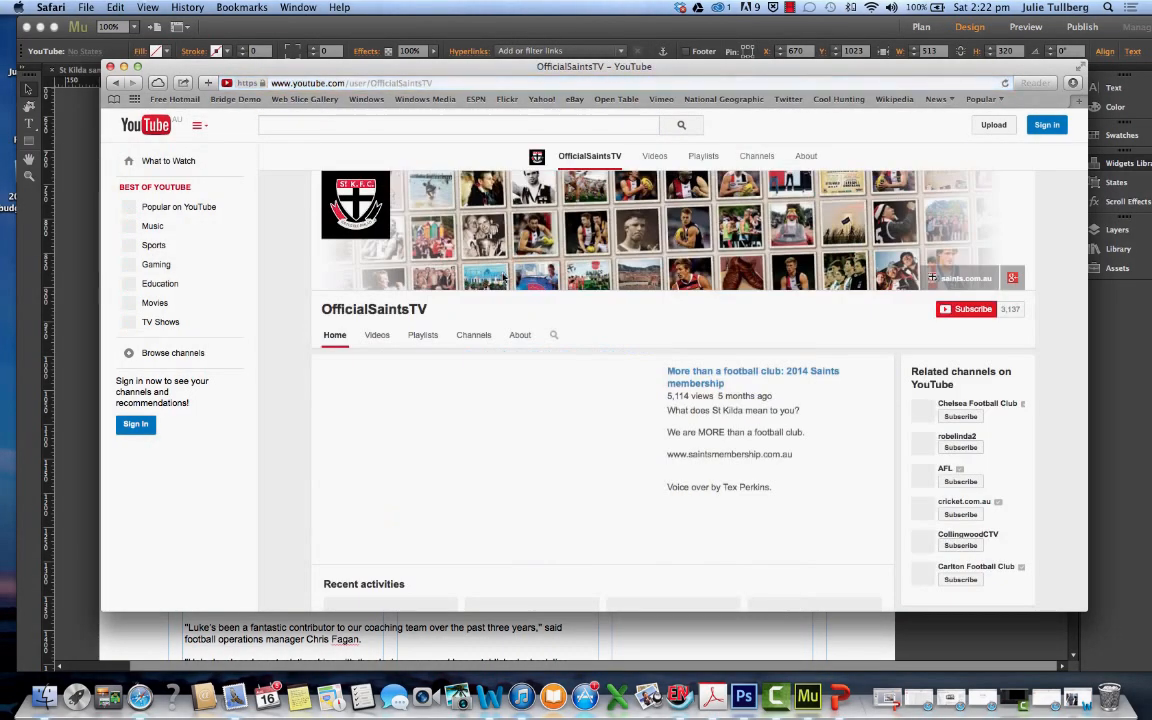
{"action": "scroll", "coordinate": [515, 300], "scroll_direction": "down", "scroll_amount": 10}
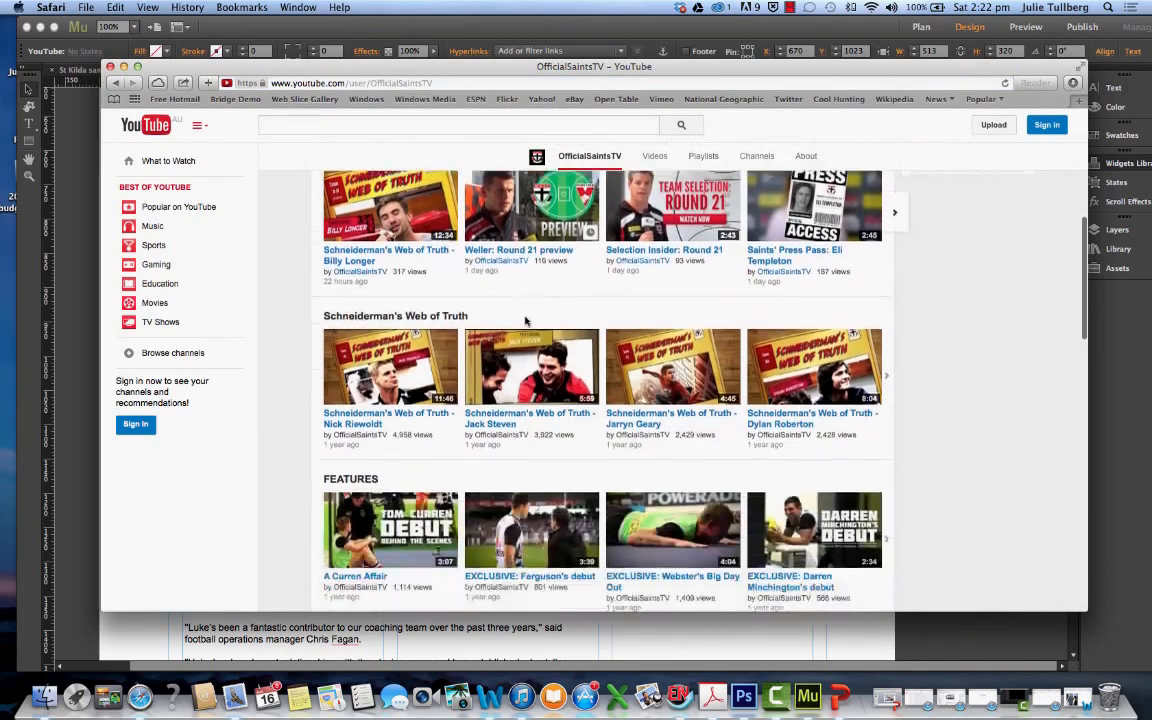
{"action": "scroll", "coordinate": [525, 320], "scroll_direction": "down", "scroll_amount": 5}
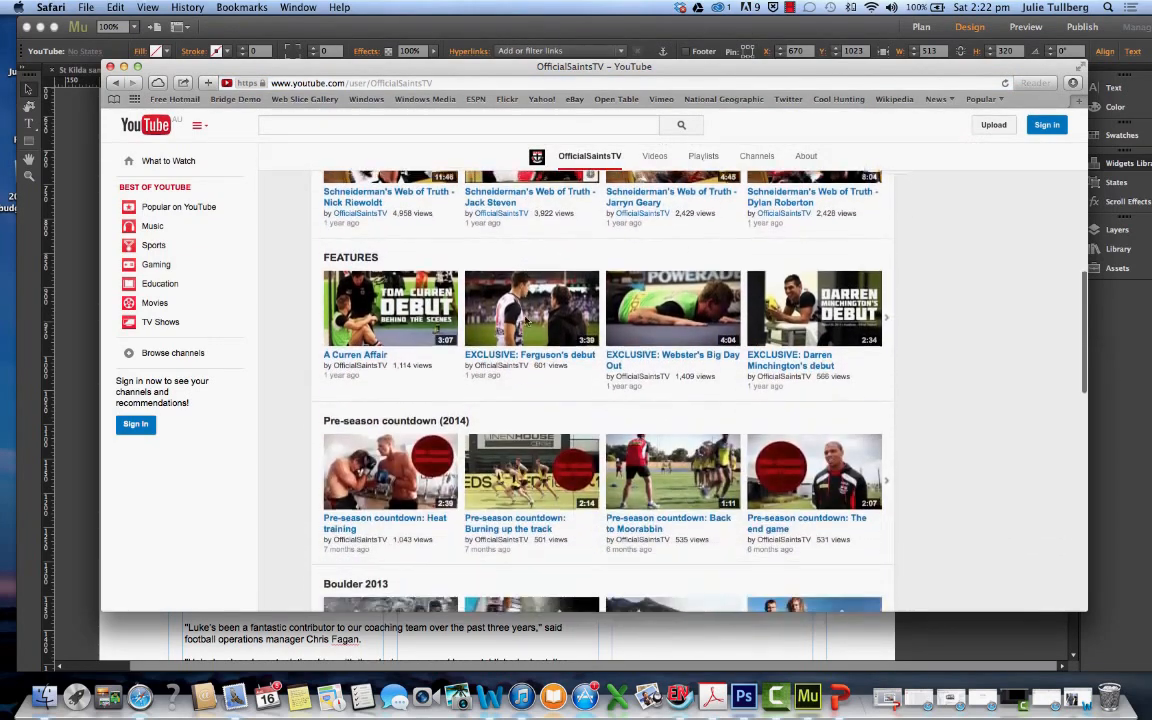
{"action": "scroll", "coordinate": [527, 321], "scroll_direction": "down", "scroll_amount": 3}
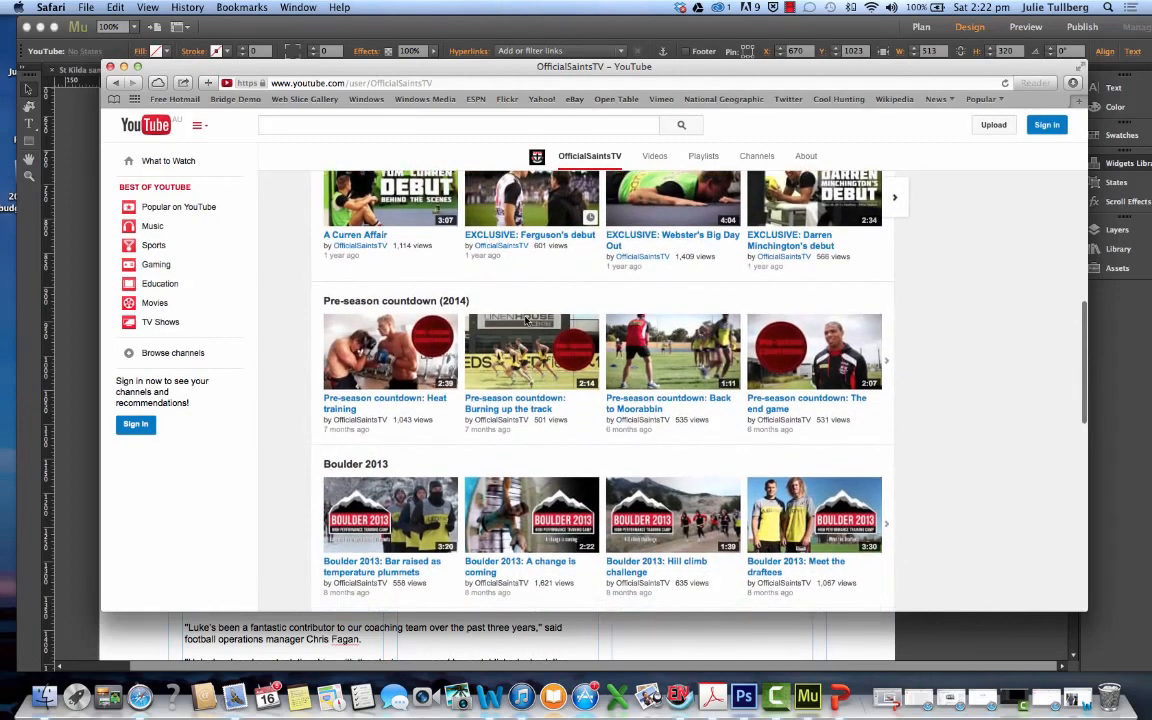
{"action": "left_click", "coordinate": [494, 300]}
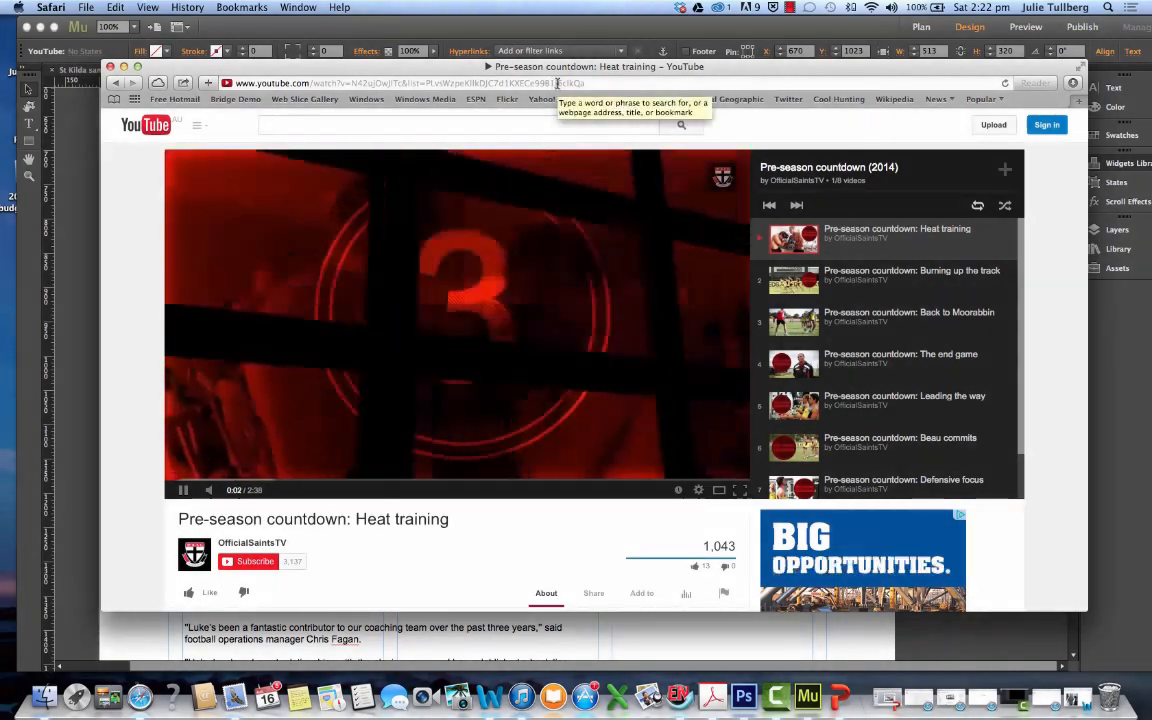
Show the share link of the "Pre-season countdown: Heat training" video and select everything after "youtu.be/"
{"action": "scroll", "coordinate": [548, 381], "scroll_direction": "down", "scroll_amount": 5}
{"action": "left_click", "coordinate": [593, 348]}
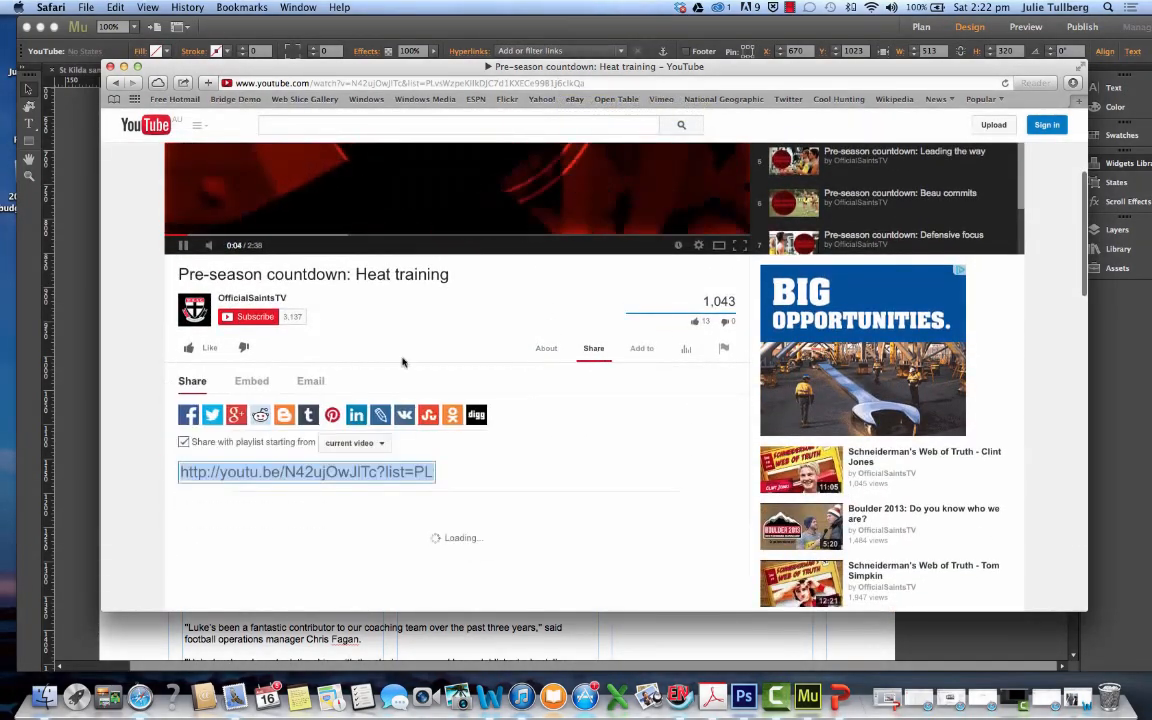
{"action": "left_click", "coordinate": [287, 472]}
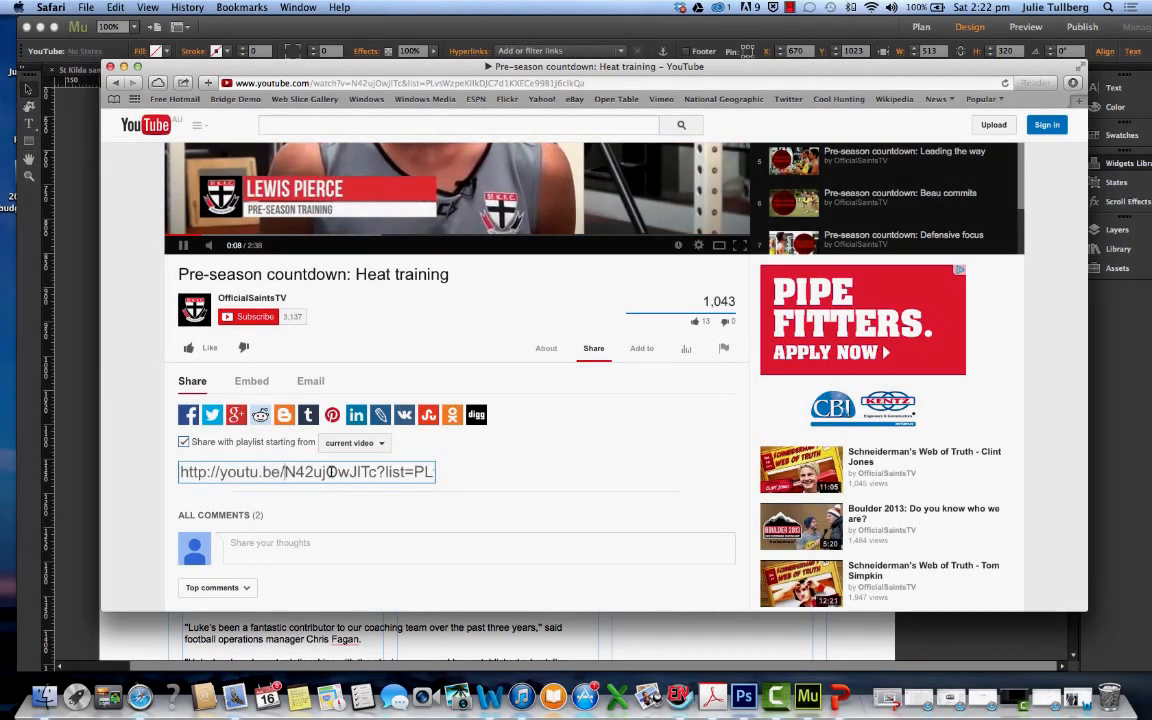
{"action": "left_click_drag", "start_coordinate": [290, 472], "coordinate": [551, 472]}
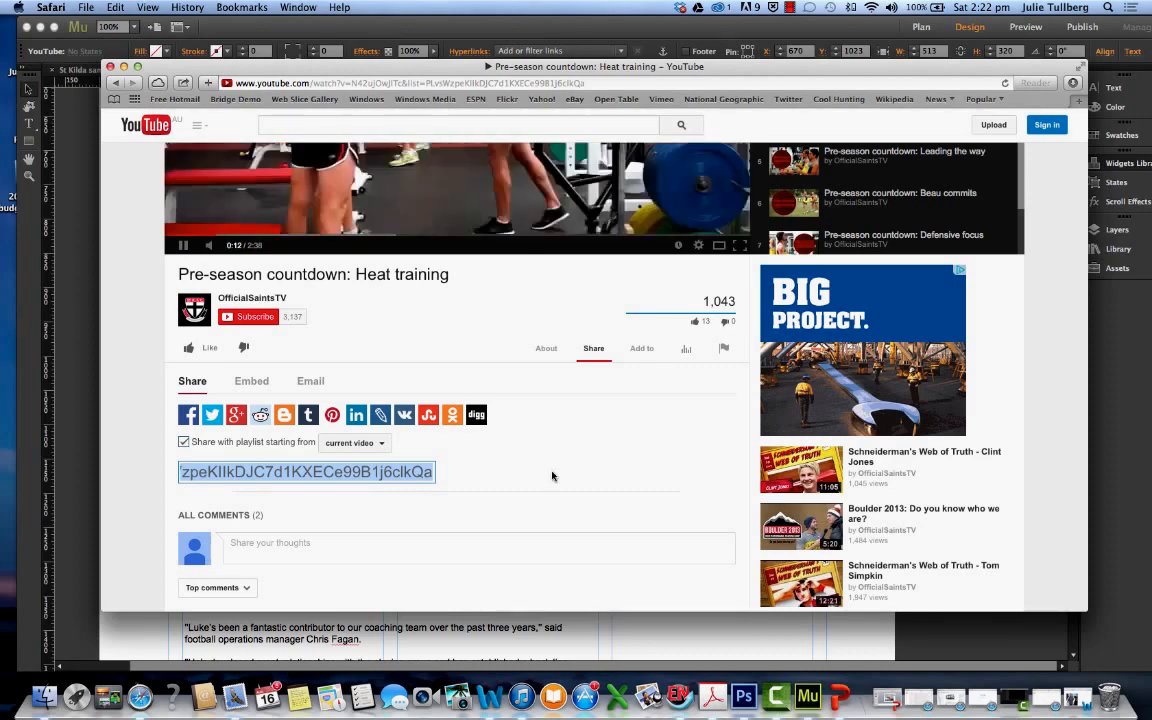
Check the embed and email sharing options, and copy the video ID and playlist part of the Heat training share link
{"action": "scroll", "coordinate": [528, 471], "scroll_direction": "up", "scroll_amount": 3}
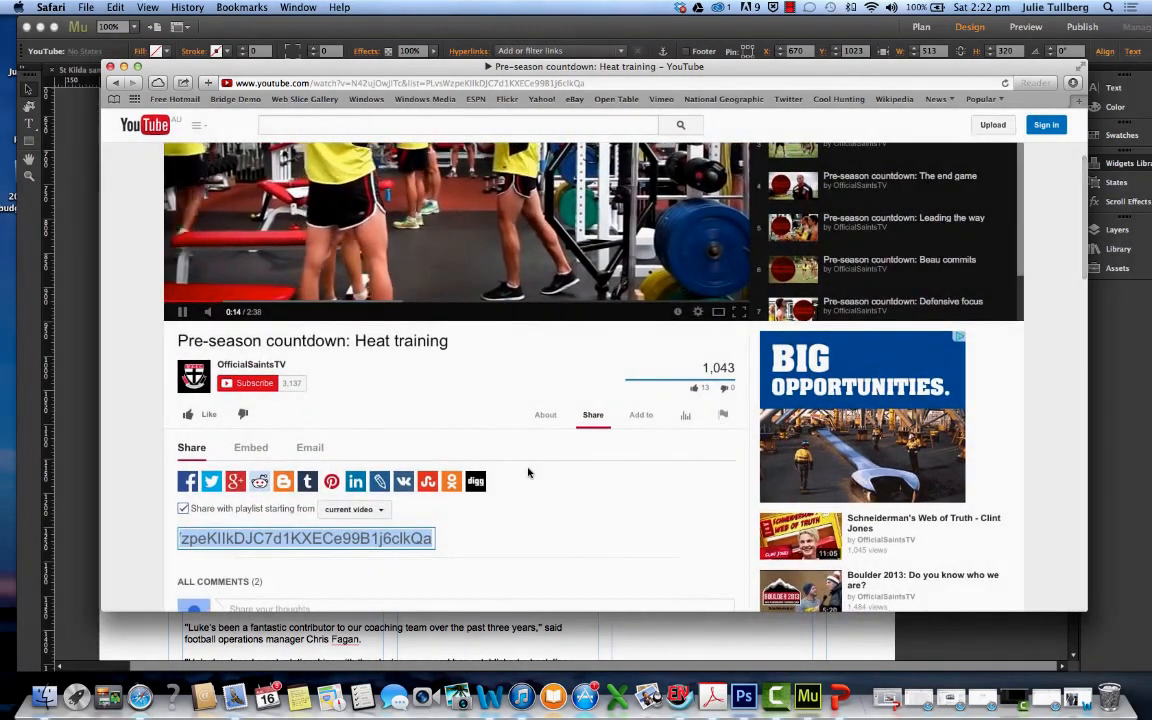
{"action": "scroll", "coordinate": [528, 471], "scroll_direction": "down", "scroll_amount": 2}
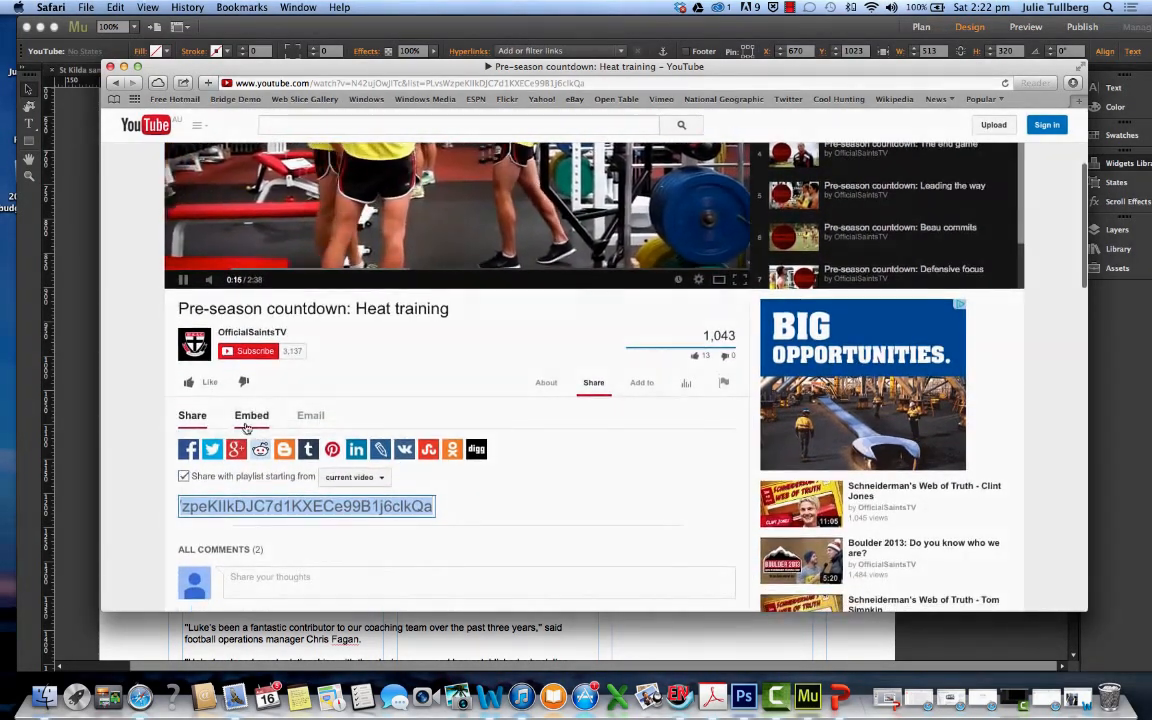
{"action": "left_click", "coordinate": [247, 418]}
{"action": "left_click", "coordinate": [305, 420]}
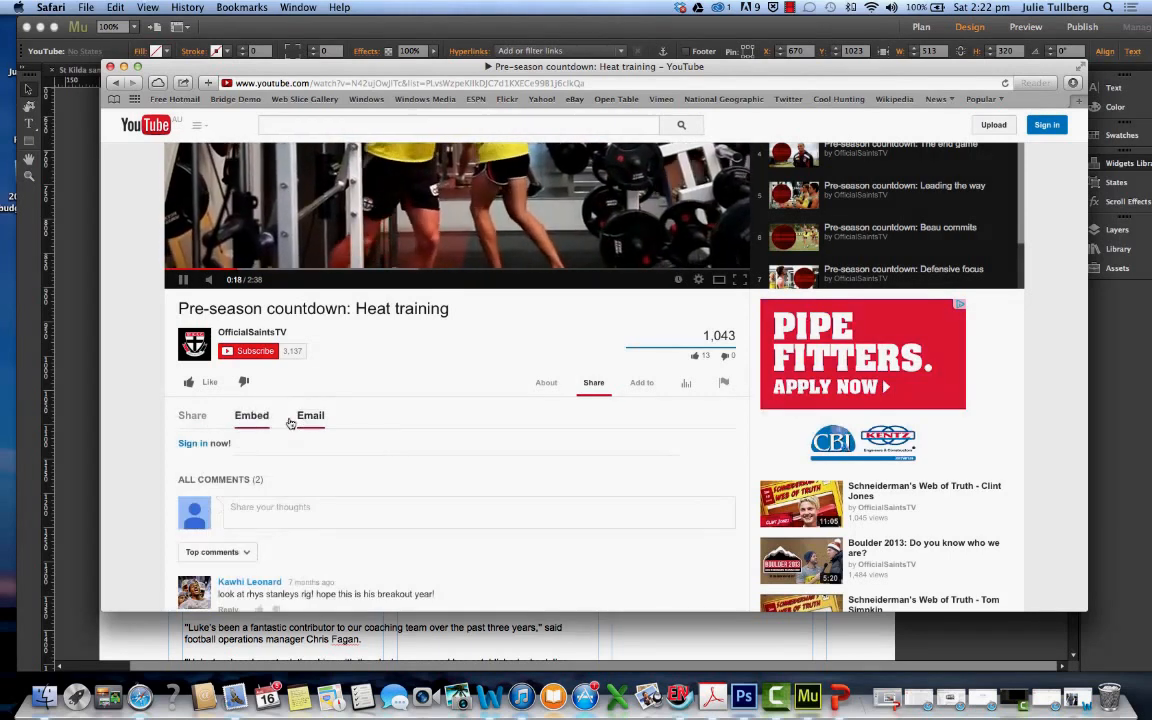
{"action": "left_click", "coordinate": [192, 415]}
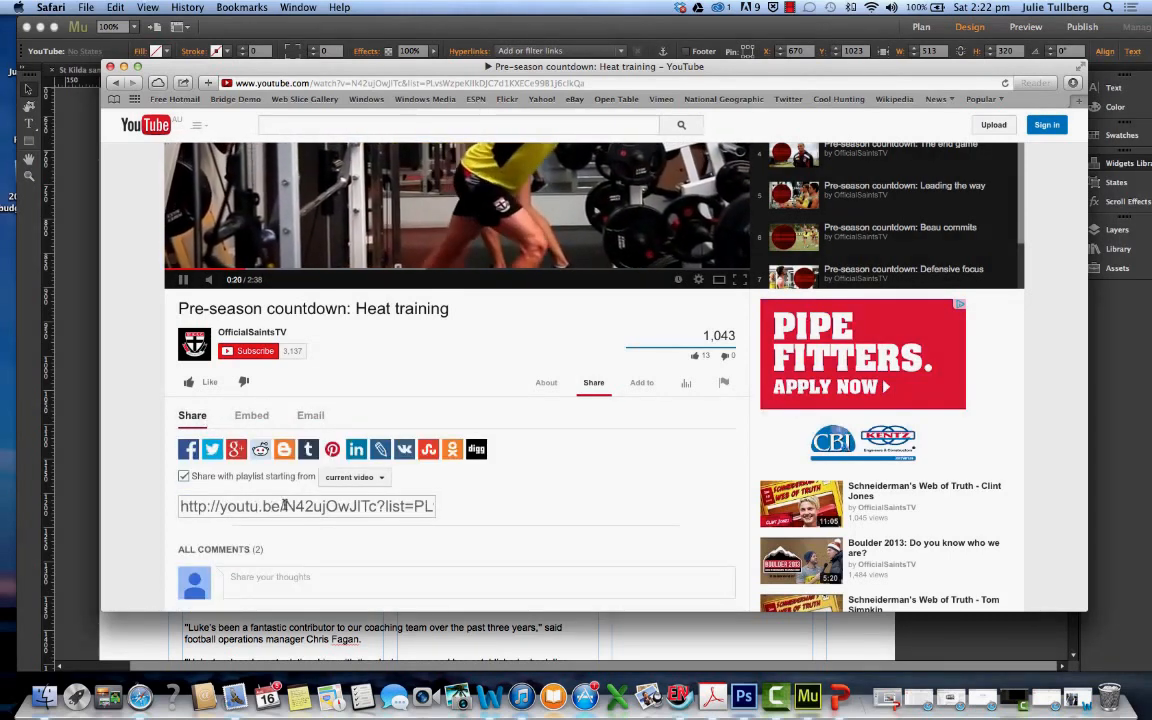
{"action": "left_click_drag", "start_coordinate": [284, 506], "coordinate": [640, 504]}
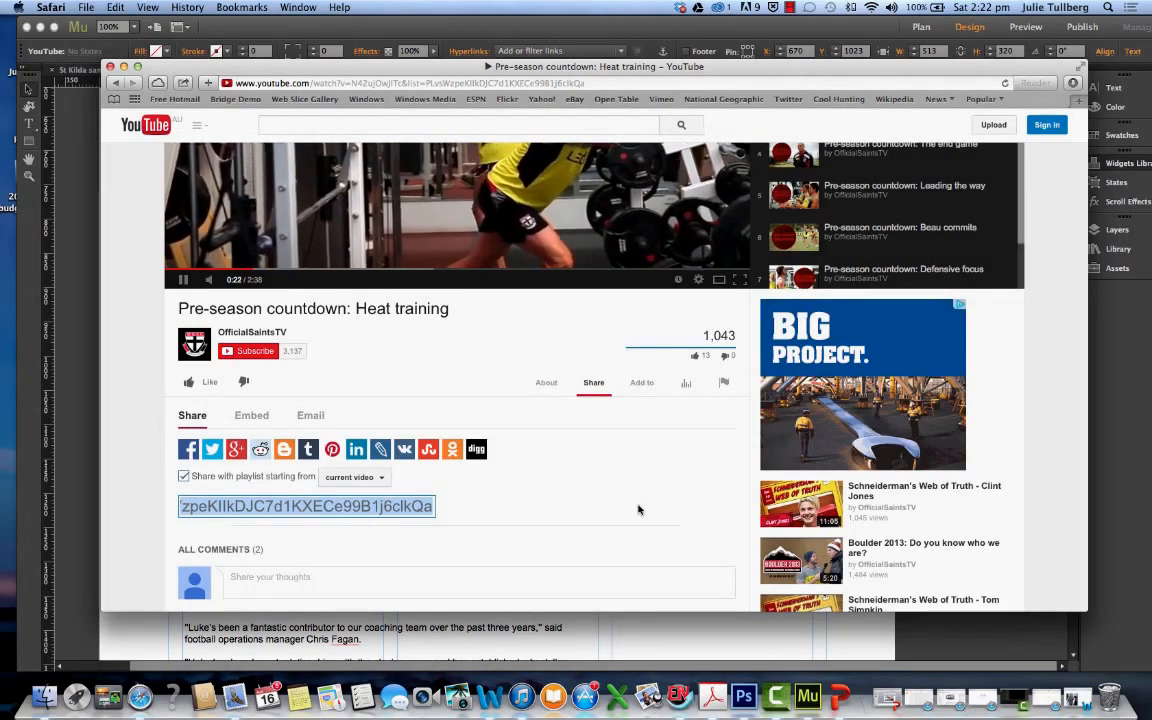
{"action": "left_click", "coordinate": [167, 280]}
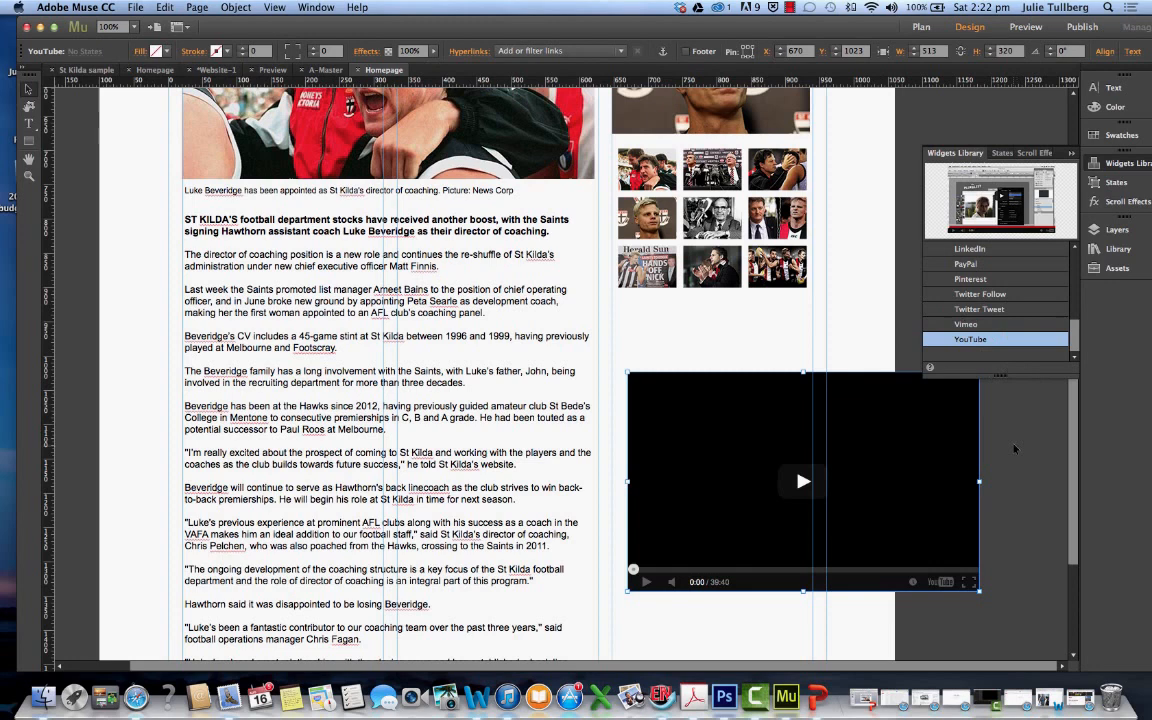
Switch back to Muse and replace the YouTube widget's video ID with the copied ID and playlist text
{"action": "left_click", "coordinate": [1014, 449]}
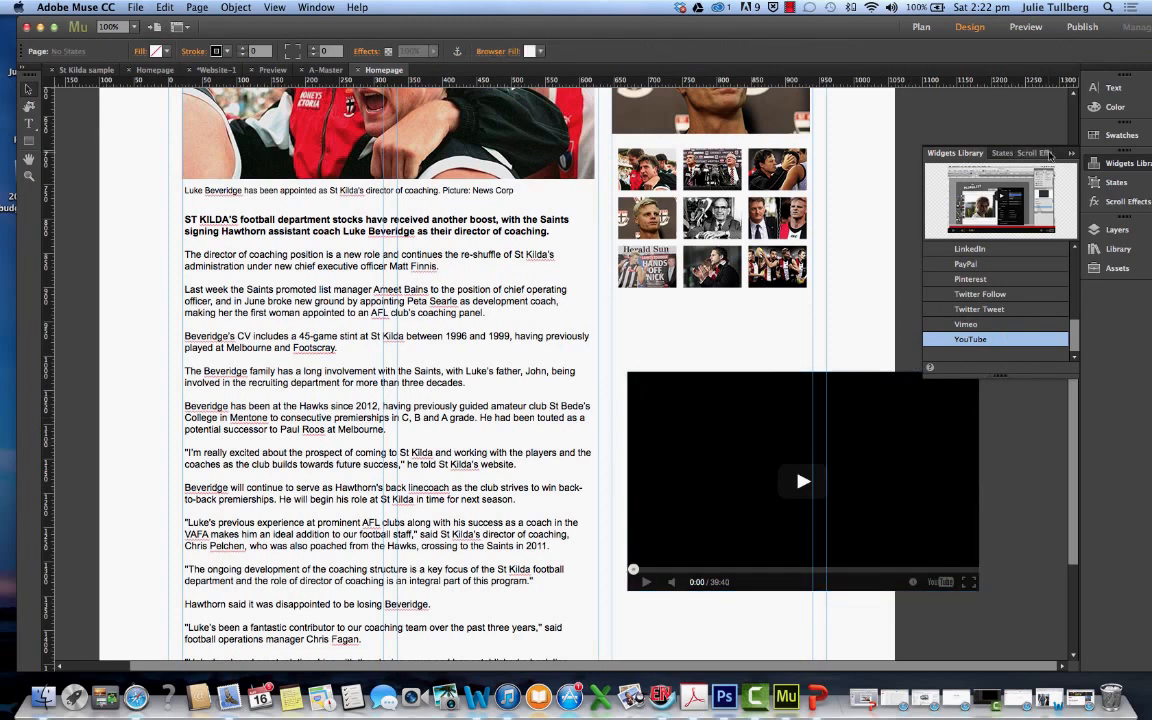
{"action": "left_click", "coordinate": [1072, 153]}
{"action": "left_click", "coordinate": [937, 400]}
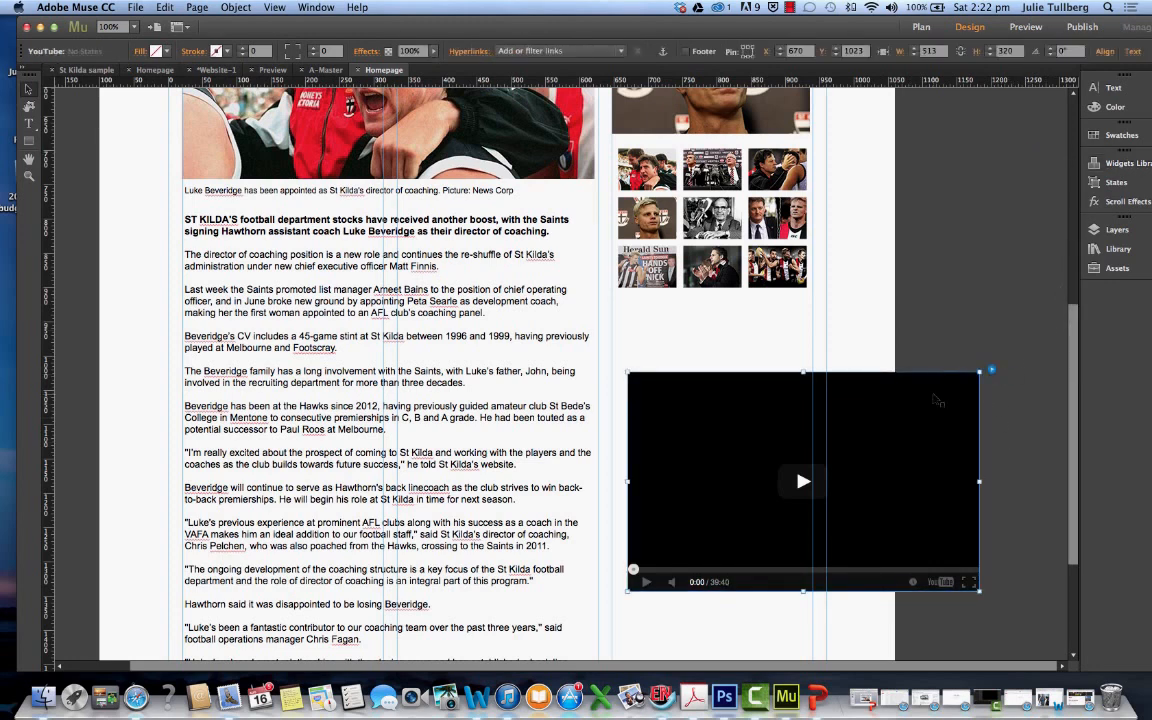
{"action": "left_click", "coordinate": [991, 370]}
{"action": "left_click", "coordinate": [1035, 390]}
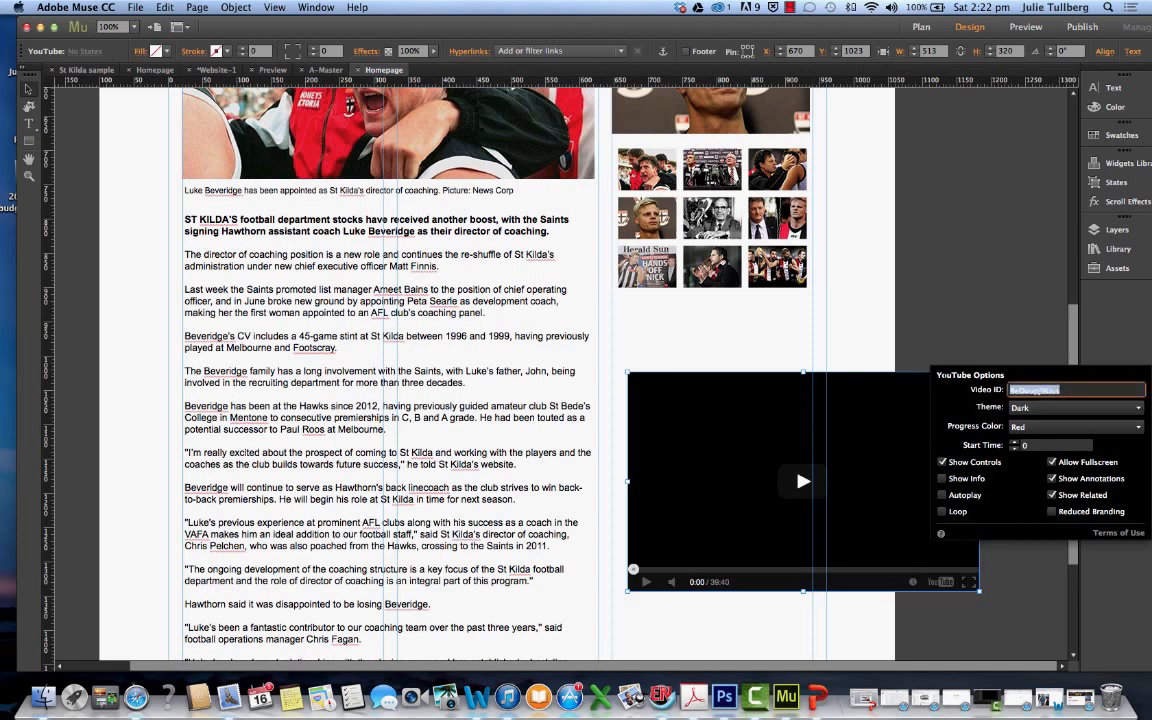
{"action": "key", "text": "super+v"}
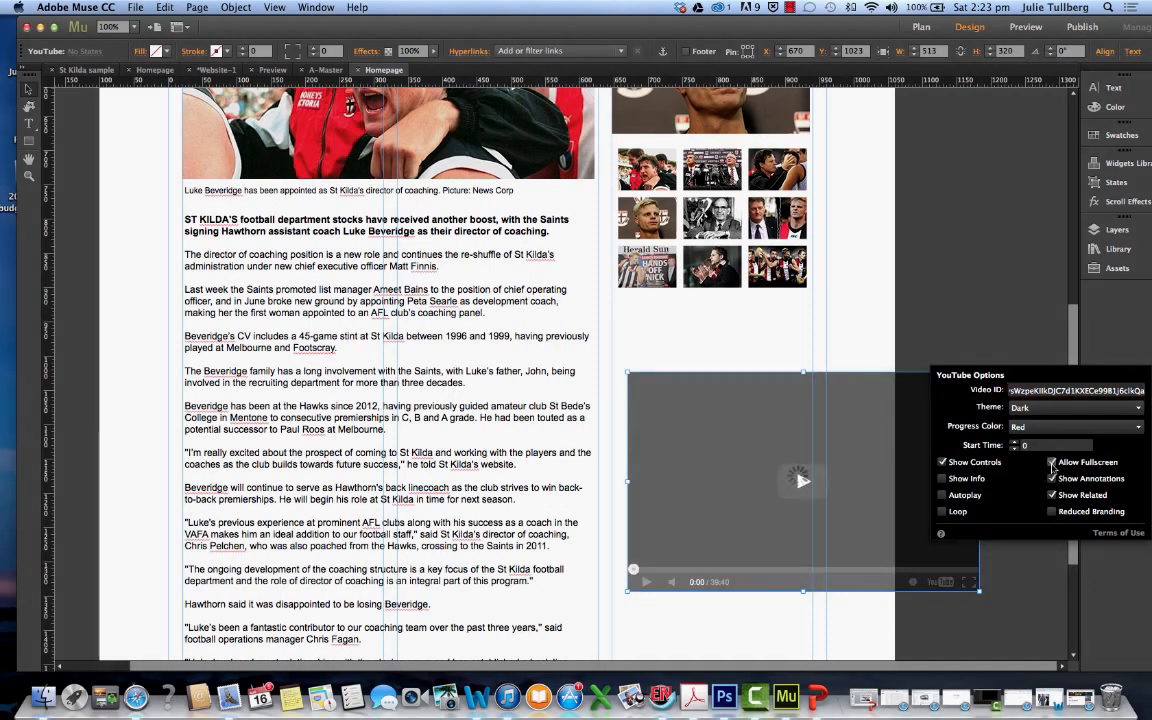
{"action": "left_click", "coordinate": [995, 590]}
Shrink the YouTube widget to the sidebar column width and place it directly beneath the slideshow thumbnails
{"action": "scroll", "coordinate": [984, 597], "scroll_direction": "down", "scroll_amount": 1}
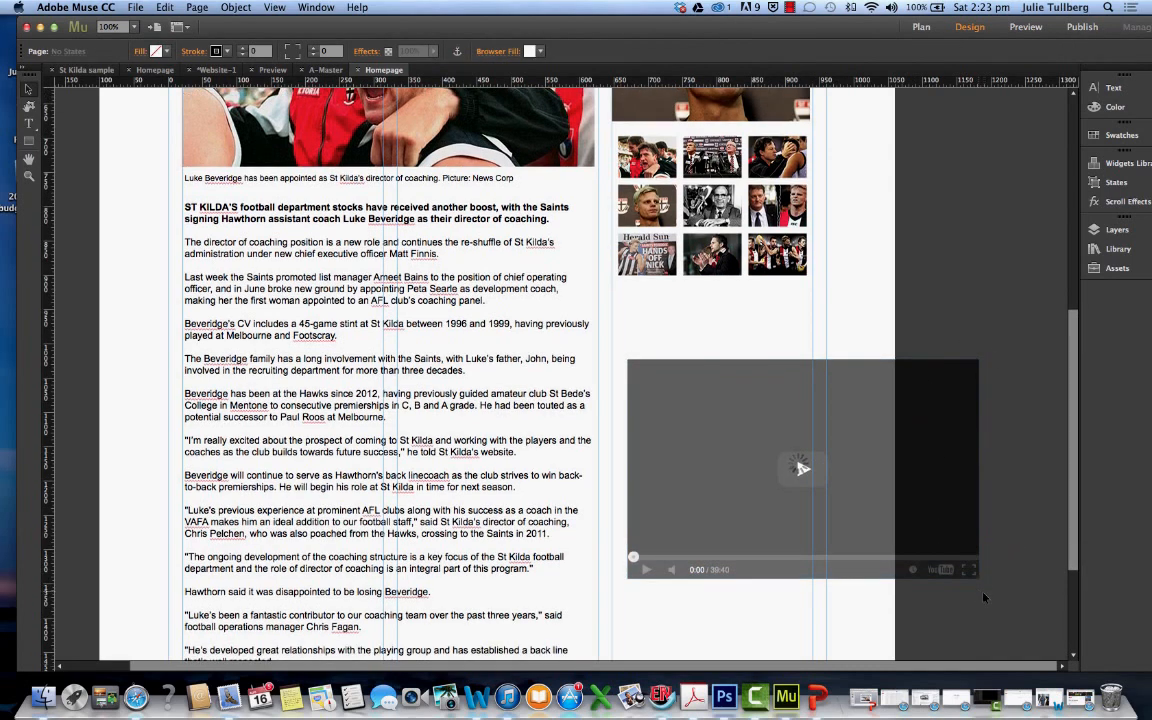
{"action": "left_click_drag", "start_coordinate": [977, 578], "coordinate": [813, 478]}
{"action": "left_click", "coordinate": [690, 296]}
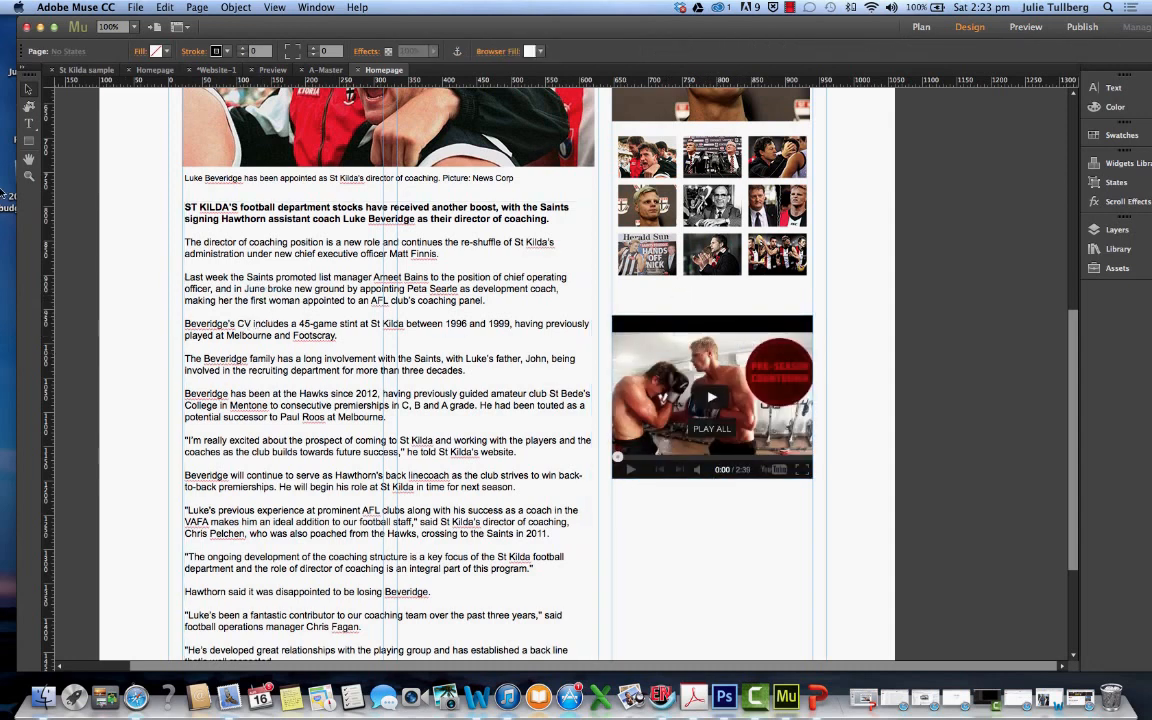
Duplicate the "Slideshow of the Day" title by copying it and pasting a copy near the YouTube video
{"action": "scroll", "coordinate": [640, 245], "scroll_direction": "up", "scroll_amount": 5}
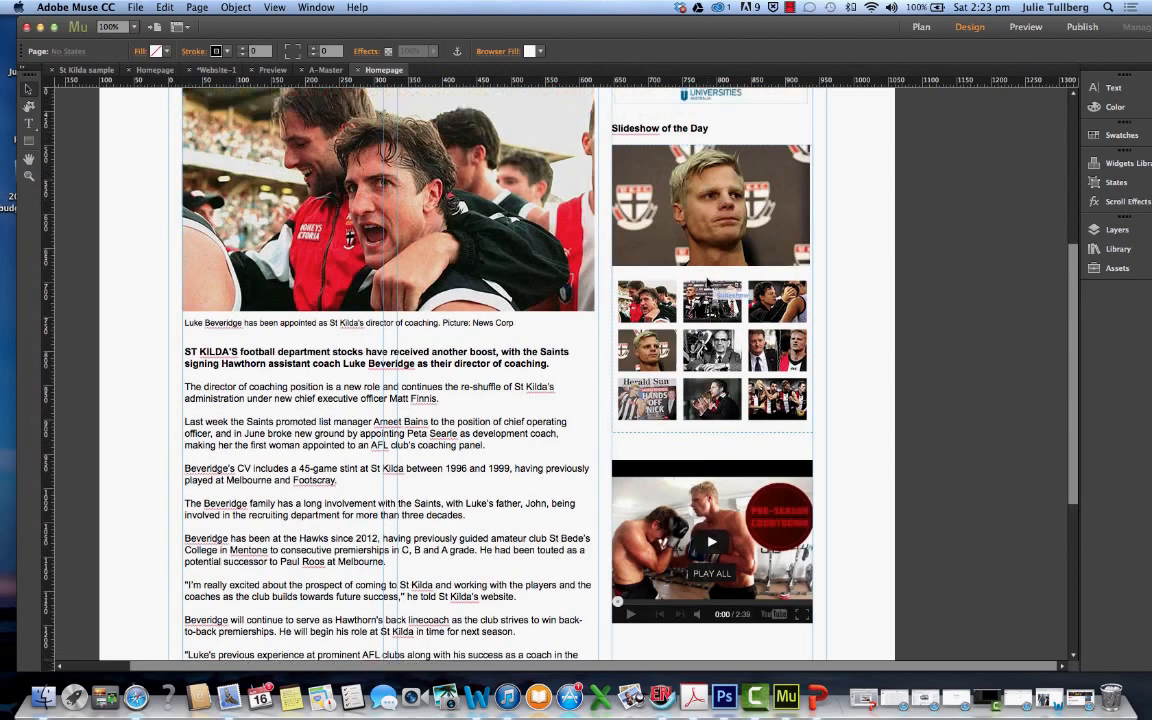
{"action": "left_click", "coordinate": [627, 216]}
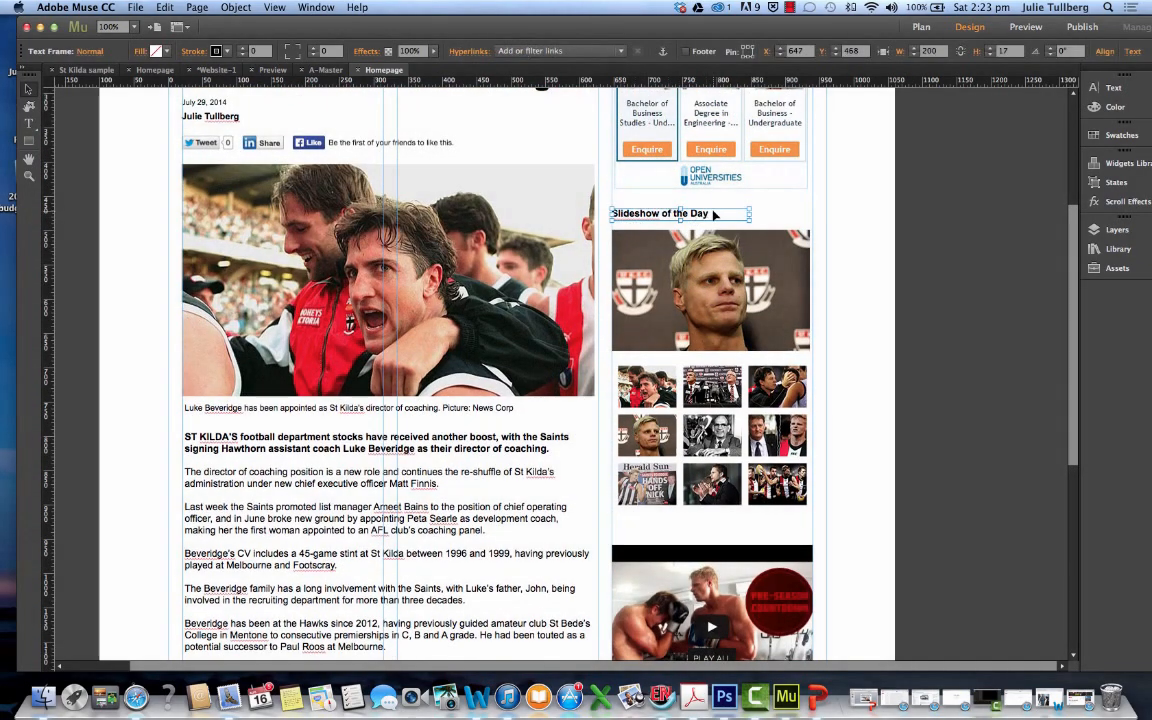
{"action": "left_click", "coordinate": [28, 122]}
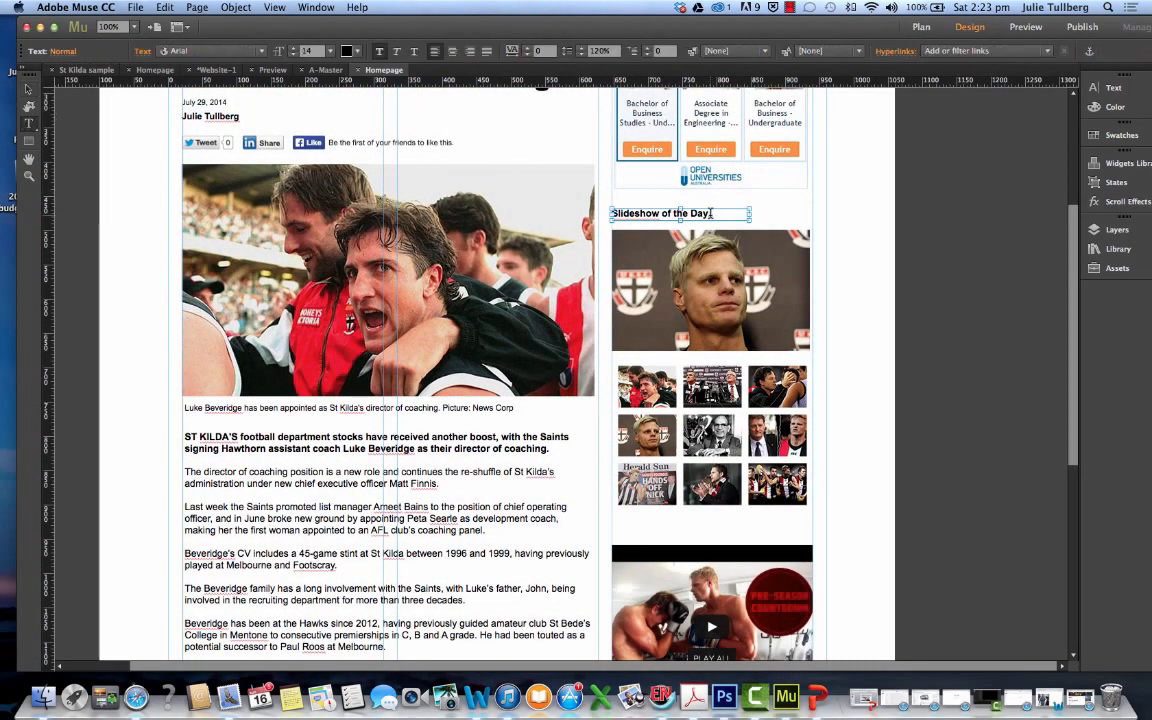
{"action": "left_click_drag", "start_coordinate": [711, 213], "coordinate": [629, 207]}
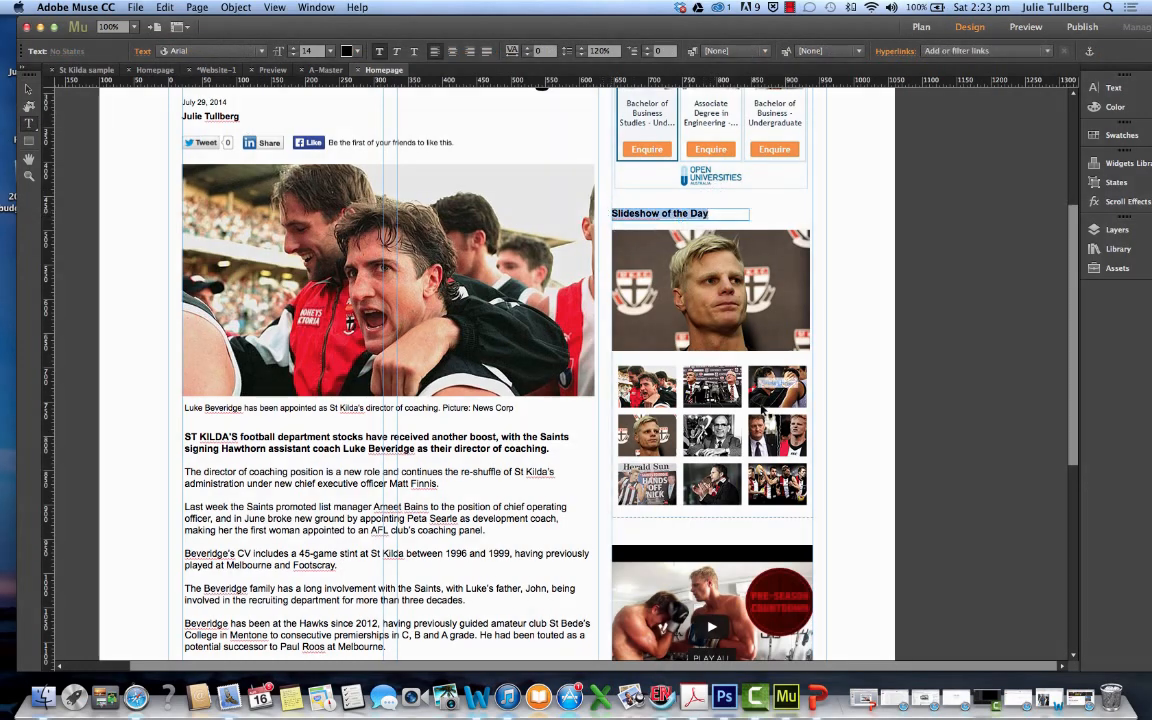
{"action": "scroll", "coordinate": [684, 428], "scroll_direction": "down", "scroll_amount": 3}
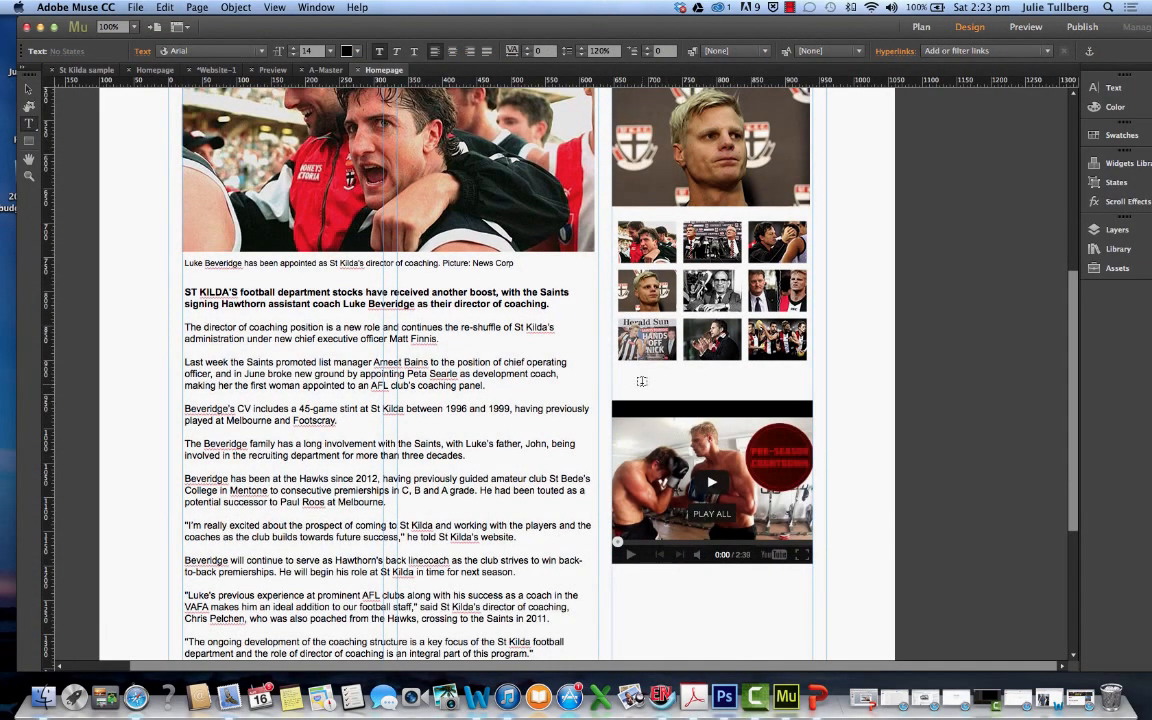
{"action": "scroll", "coordinate": [642, 388], "scroll_direction": "down", "scroll_amount": 1}
{"action": "right_click", "coordinate": [642, 388]}
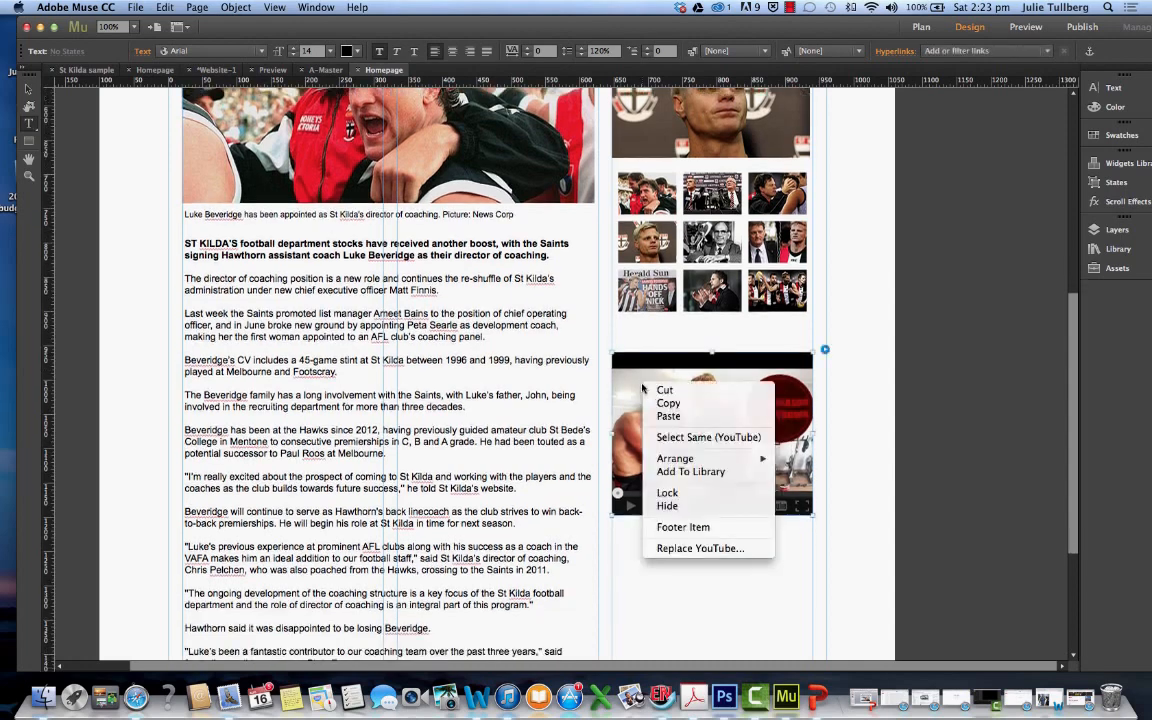
{"action": "right_click", "coordinate": [645, 335]}
{"action": "key", "text": "Escape"}
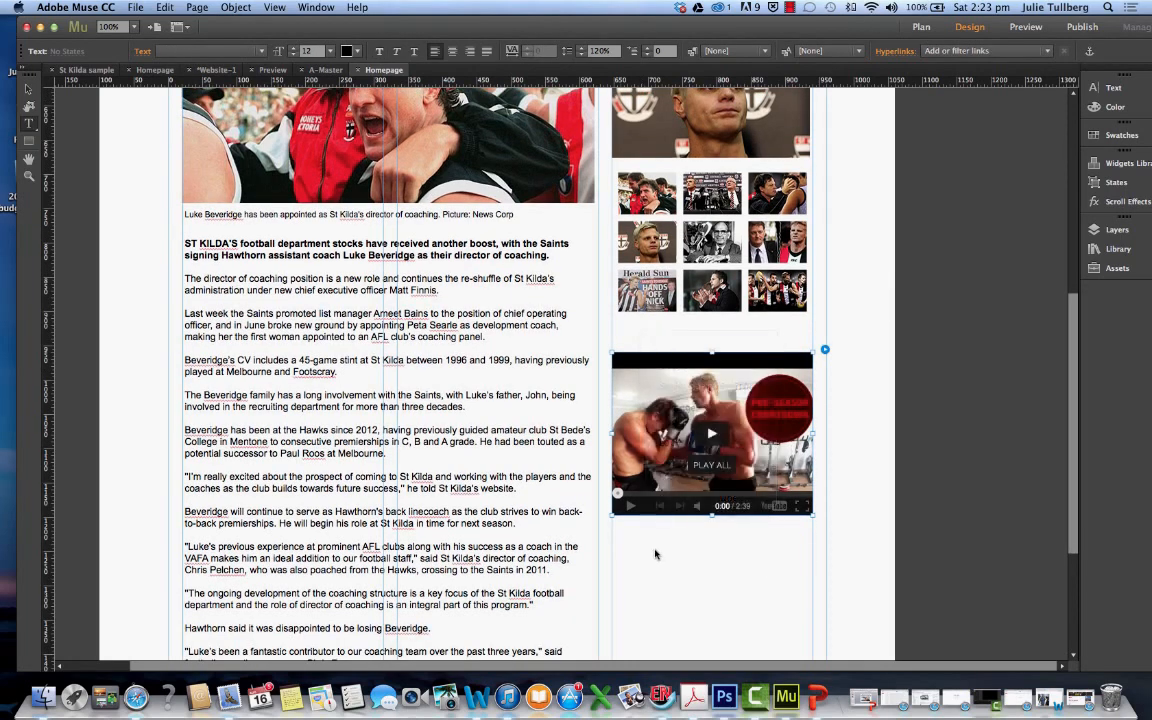
{"action": "scroll", "coordinate": [655, 500], "scroll_direction": "down", "scroll_amount": 2}
{"action": "right_click", "coordinate": [664, 479]}
{"action": "left_click", "coordinate": [686, 513]}
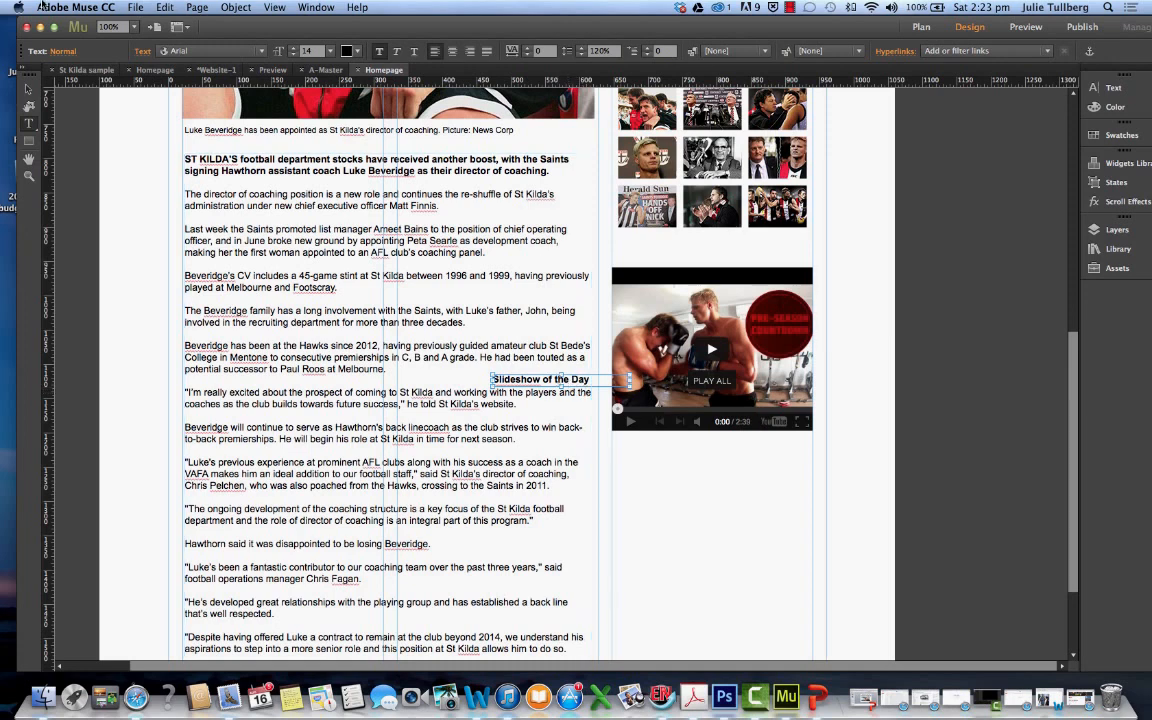
Move the pasted title directly above the YouTube video, aligned with the sidebar column, and change its text to "Video of the Day"
{"action": "left_click", "coordinate": [29, 89]}
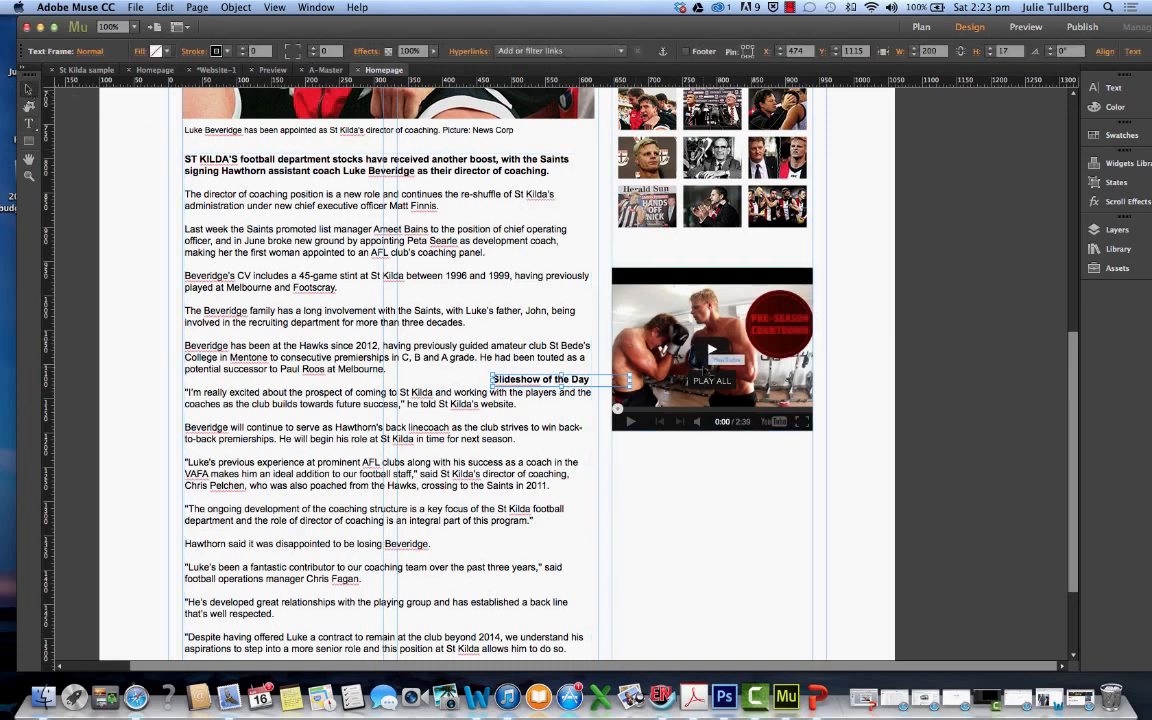
{"action": "left_click_drag", "start_coordinate": [591, 385], "coordinate": [710, 257]}
{"action": "left_click", "coordinate": [29, 123]}
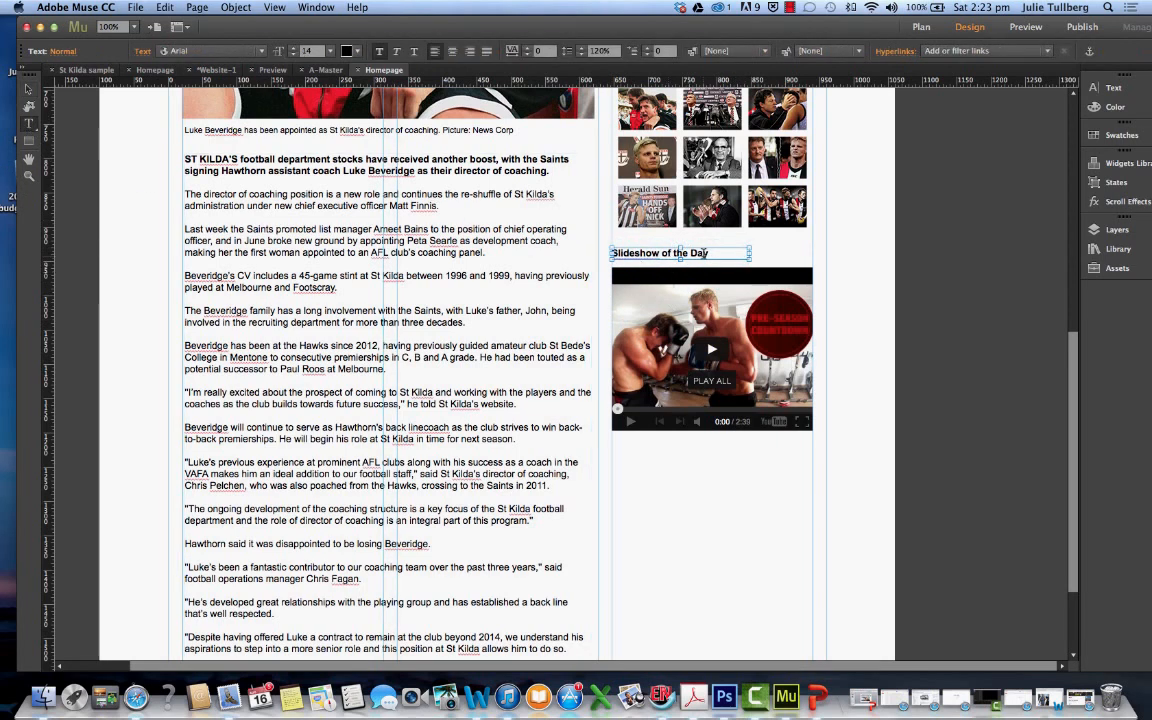
{"action": "triple_click", "coordinate": [648, 253]}
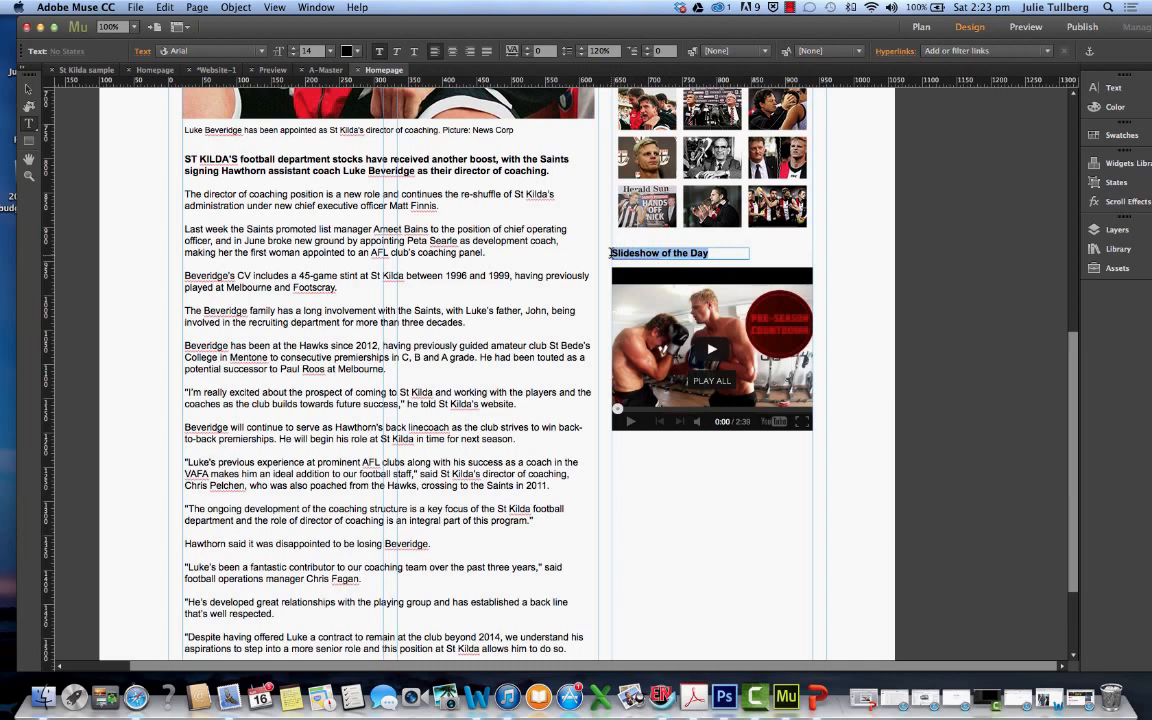
{"action": "type", "text": "Vid"}
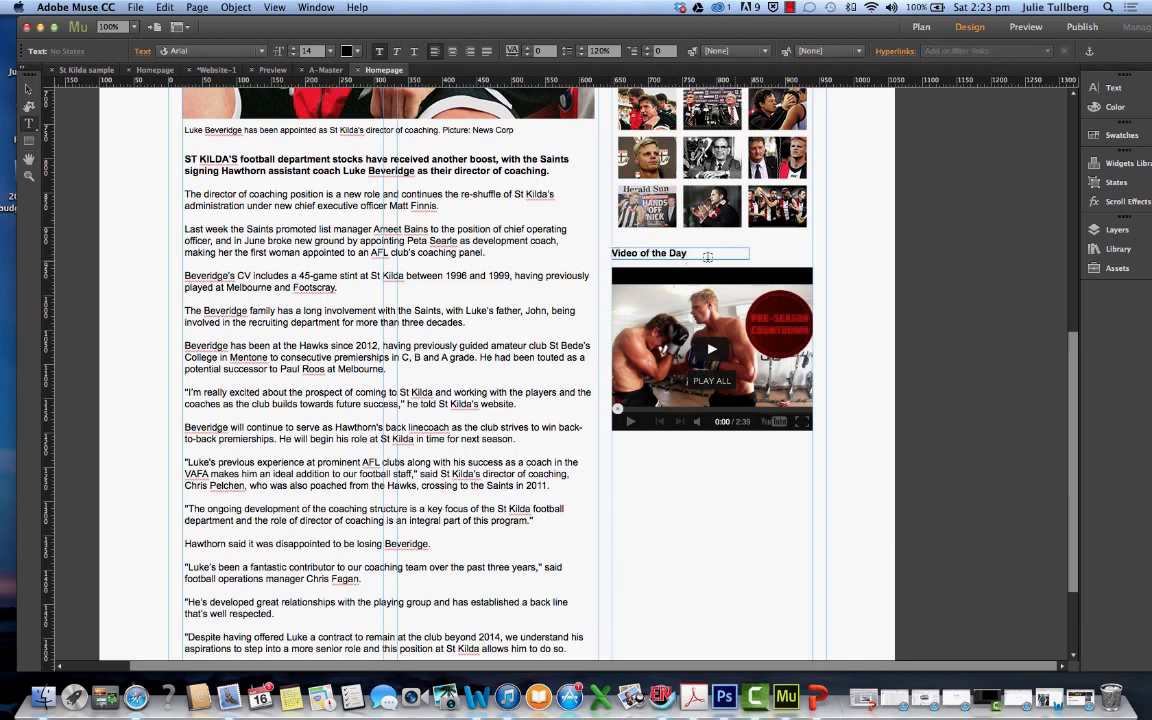
{"action": "left_click", "coordinate": [28, 91]}
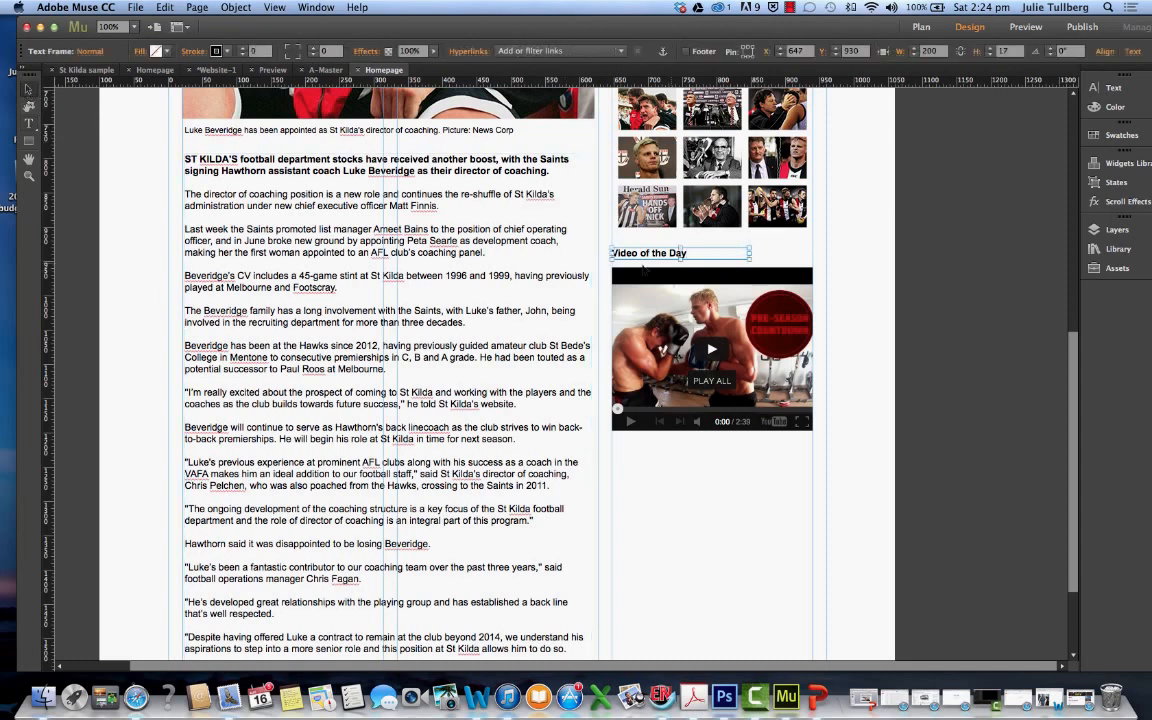
{"action": "left_click_drag", "start_coordinate": [676, 260], "coordinate": [729, 289]}
Preview the homepage, play the embedded video, and examine the titled slideshow, video and story layout down the full page
{"action": "scroll", "coordinate": [732, 488], "scroll_direction": "up", "scroll_amount": 10}
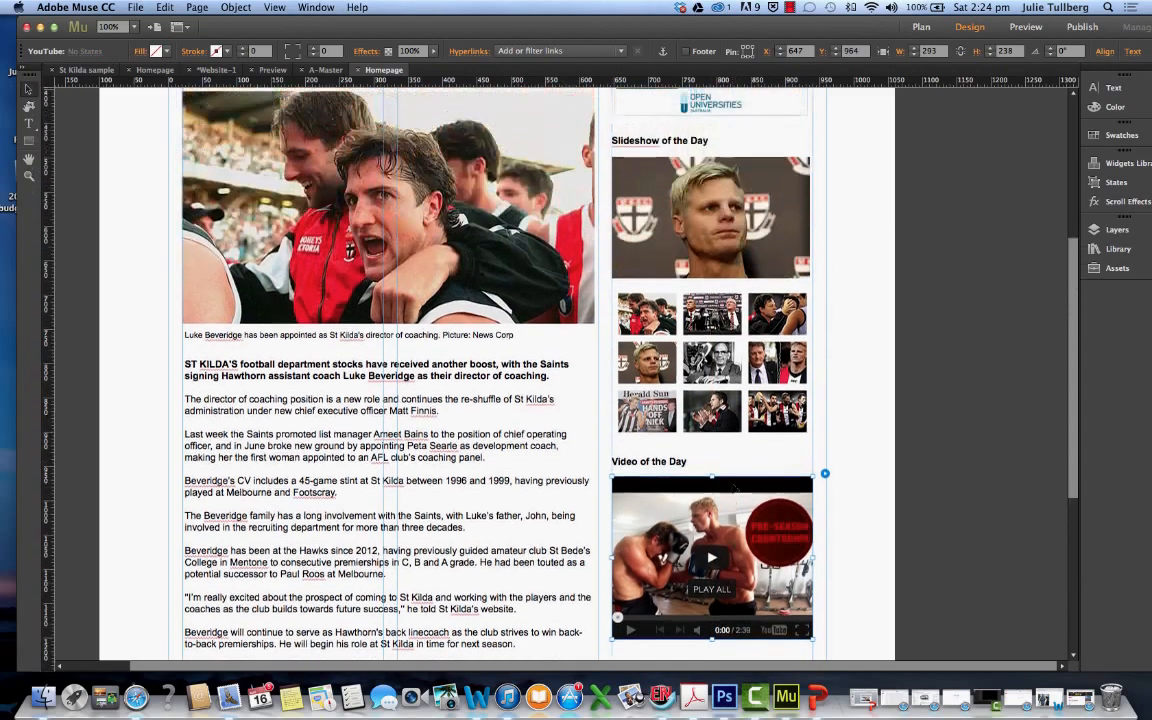
{"action": "scroll", "coordinate": [732, 488], "scroll_direction": "down", "scroll_amount": 12}
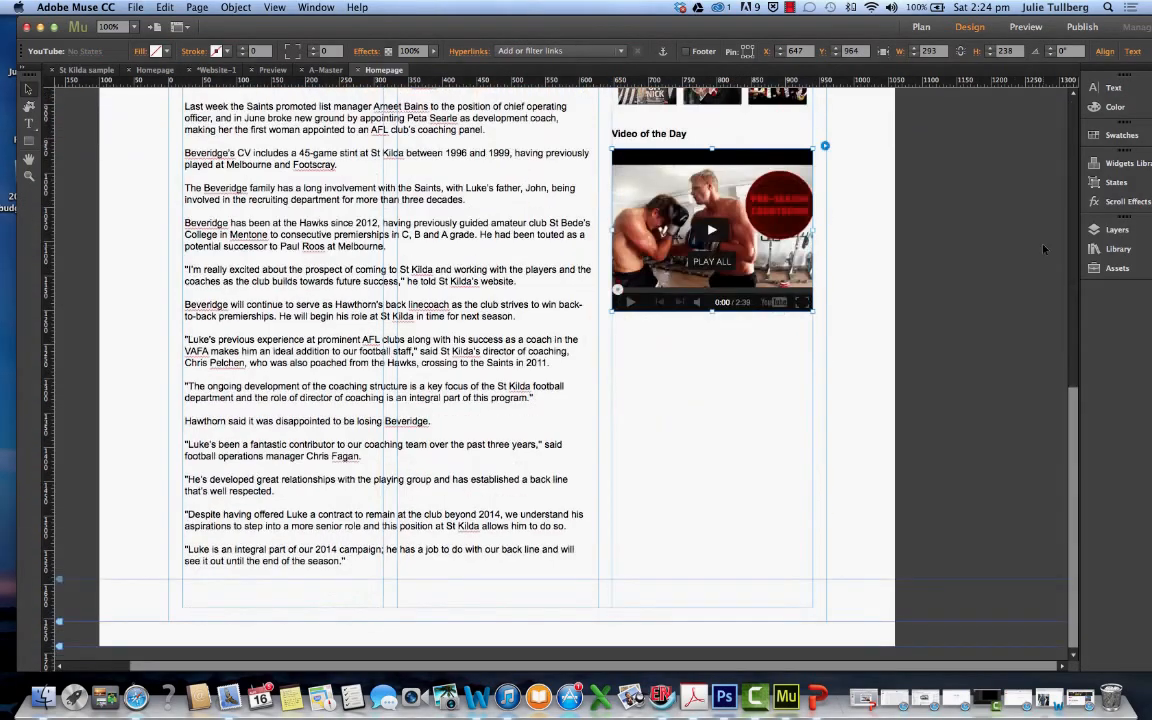
{"action": "left_click", "coordinate": [1024, 27]}
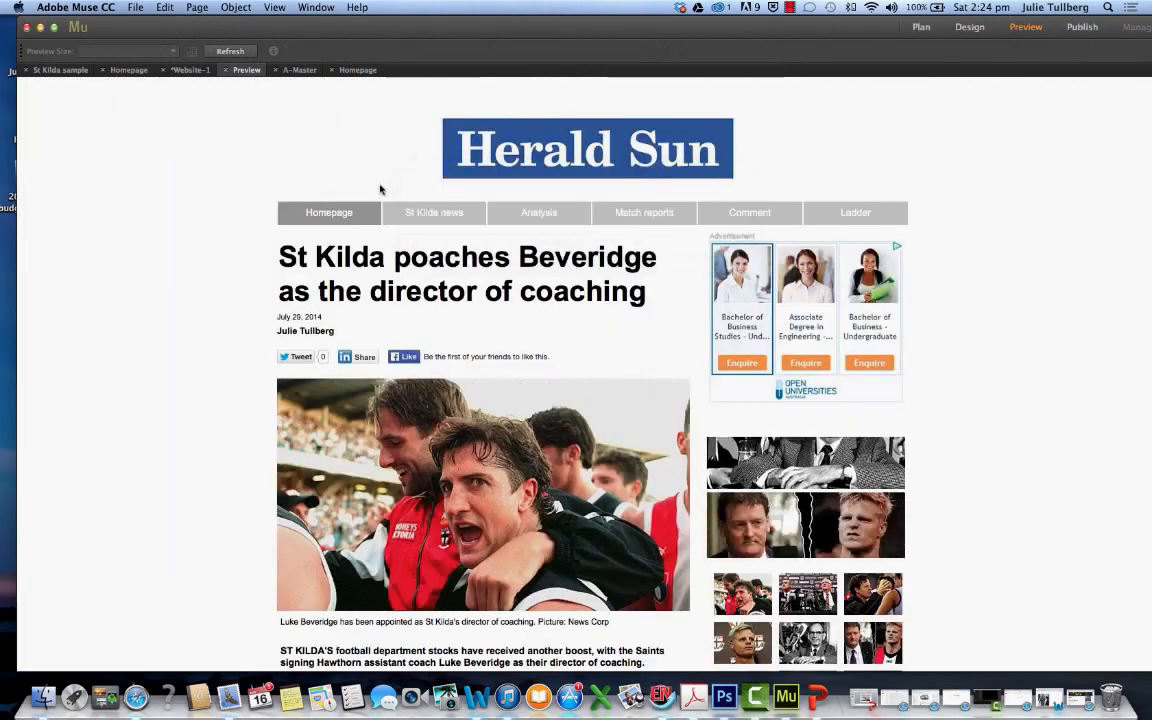
{"action": "scroll", "coordinate": [858, 490], "scroll_direction": "down", "scroll_amount": 8}
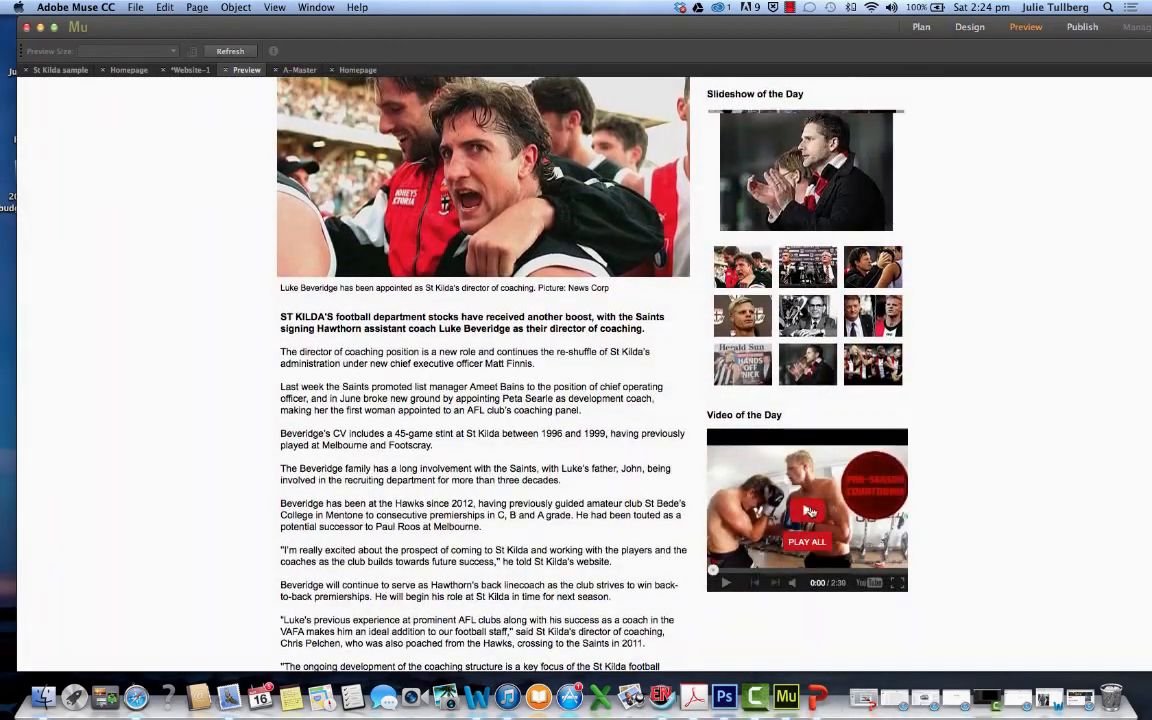
{"action": "left_click", "coordinate": [808, 512]}
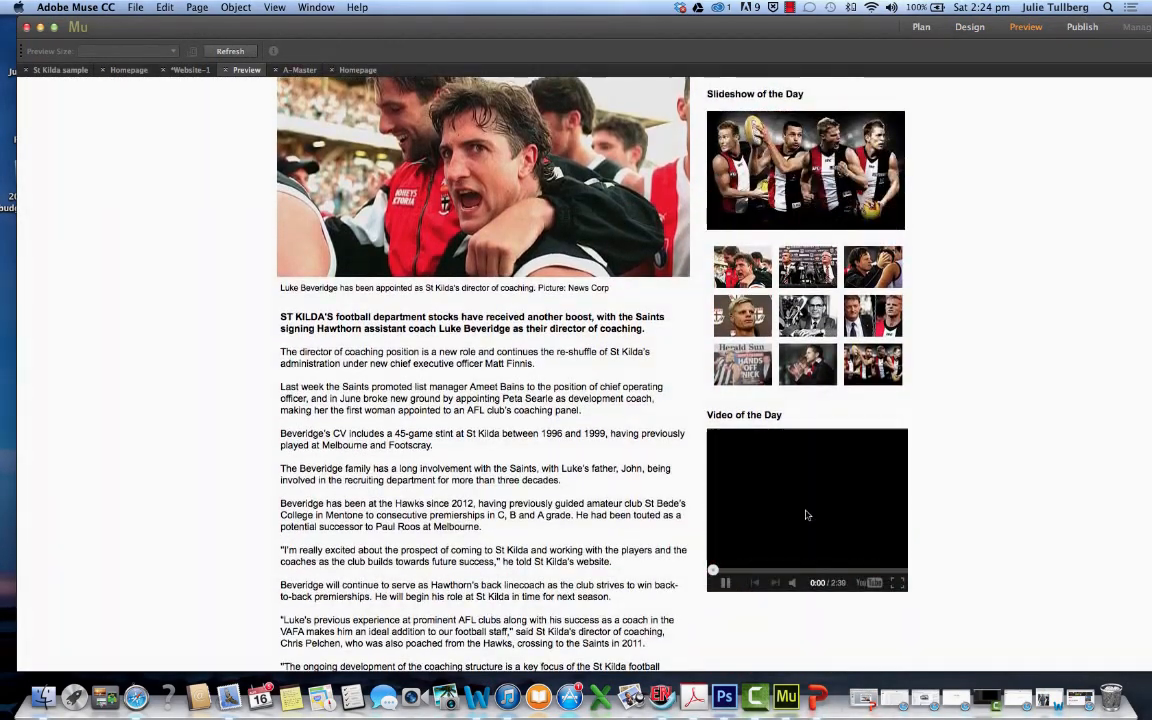
{"action": "scroll", "coordinate": [632, 497], "scroll_direction": "down", "scroll_amount": 2}
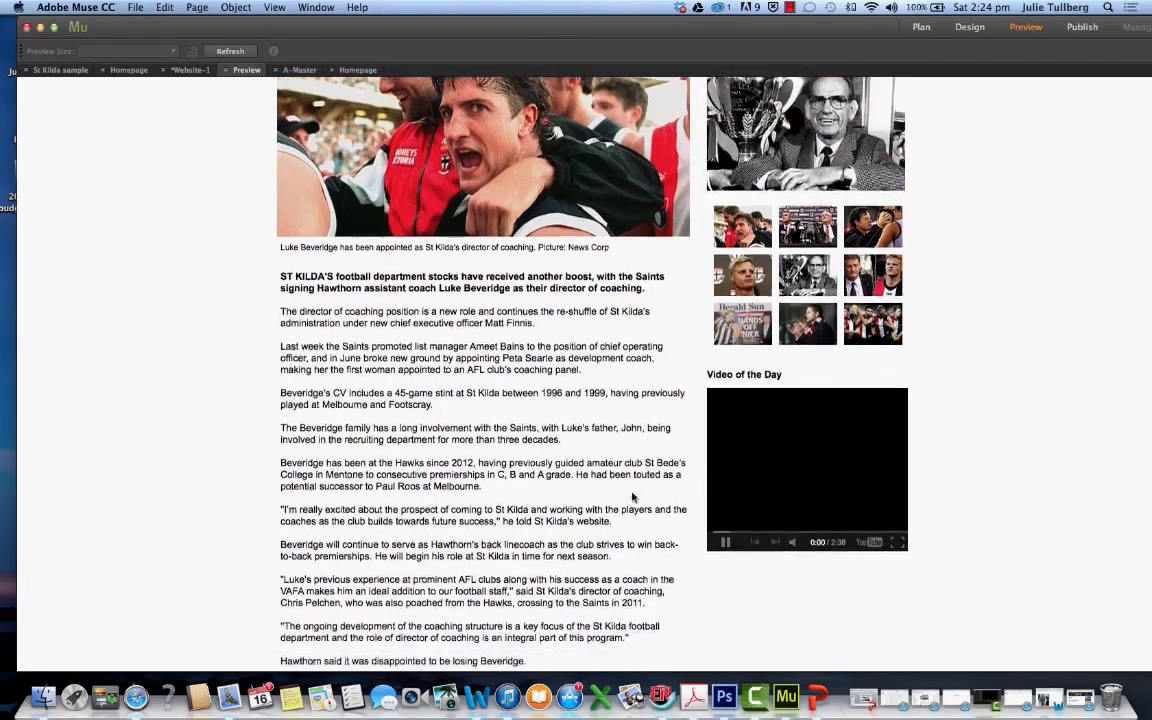
{"action": "scroll", "coordinate": [632, 497], "scroll_direction": "down", "scroll_amount": 3}
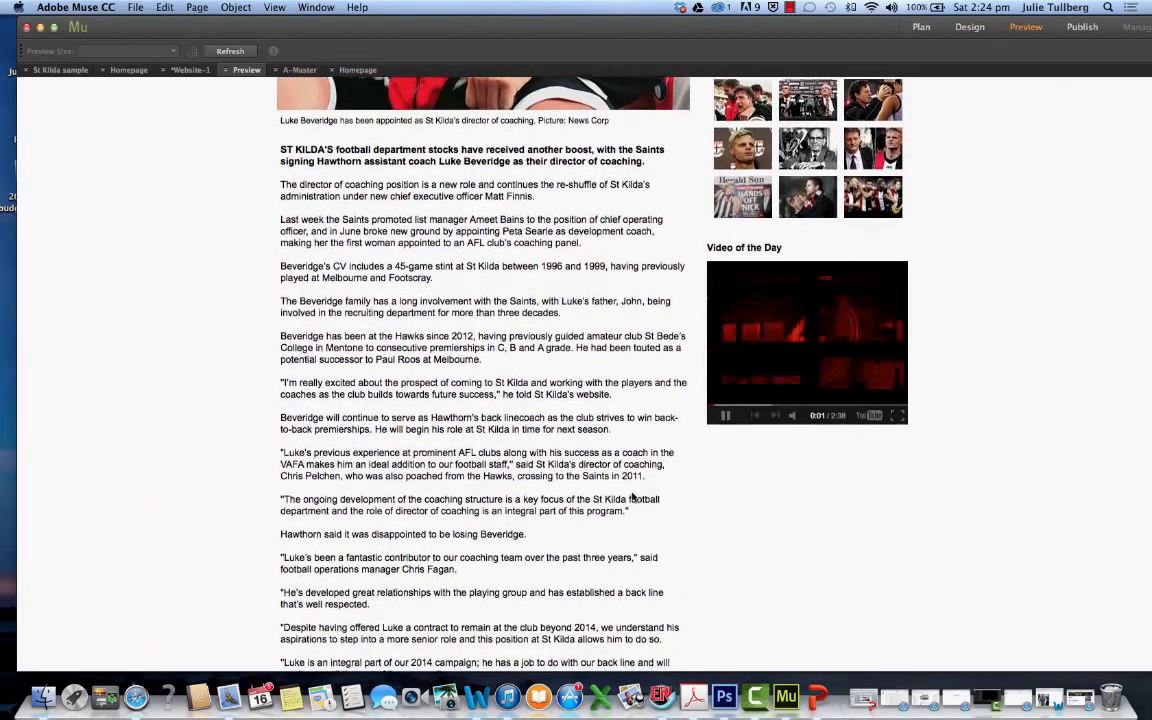
{"action": "scroll", "coordinate": [632, 497], "scroll_direction": "up", "scroll_amount": 10}
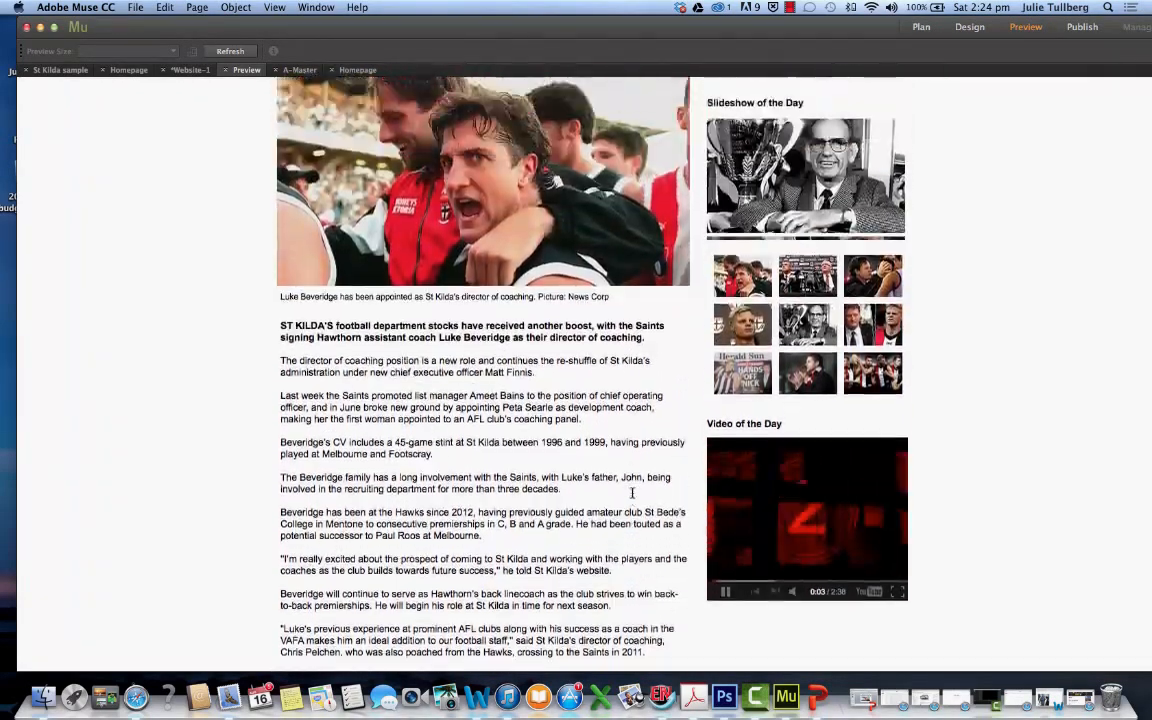
{"action": "scroll", "coordinate": [632, 497], "scroll_direction": "down", "scroll_amount": 12}
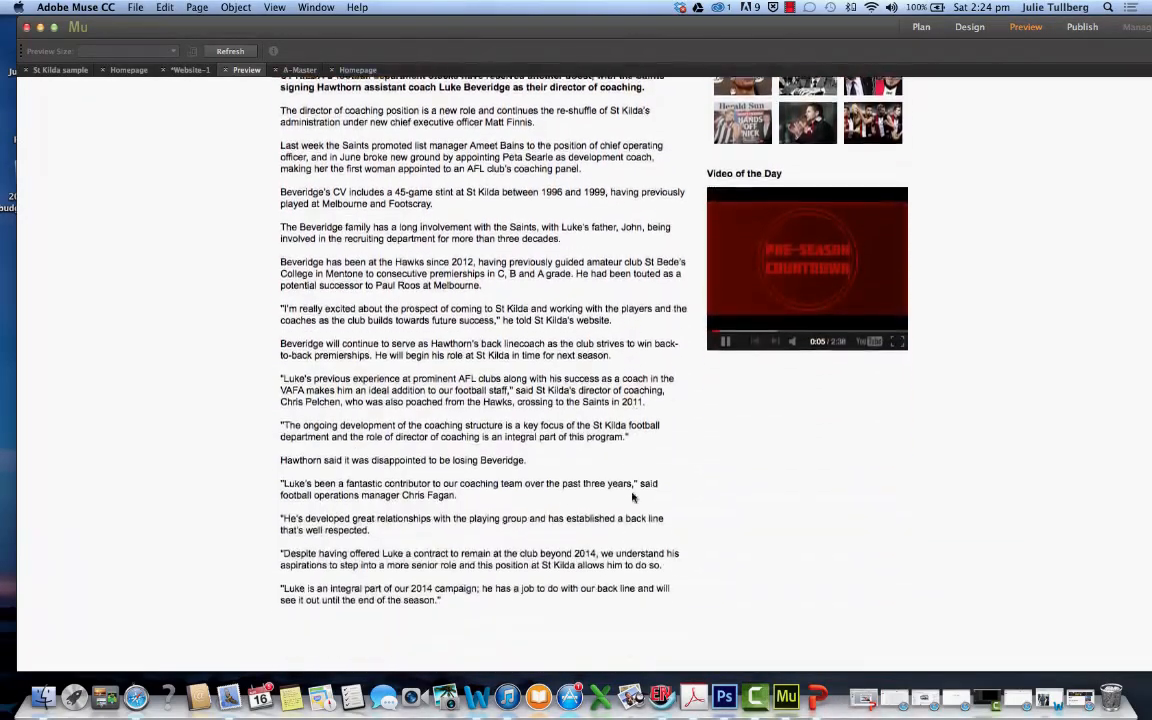
{"action": "scroll", "coordinate": [632, 497], "scroll_direction": "up", "scroll_amount": 14}
{"action": "scroll", "coordinate": [632, 497], "scroll_direction": "up", "scroll_amount": 5}
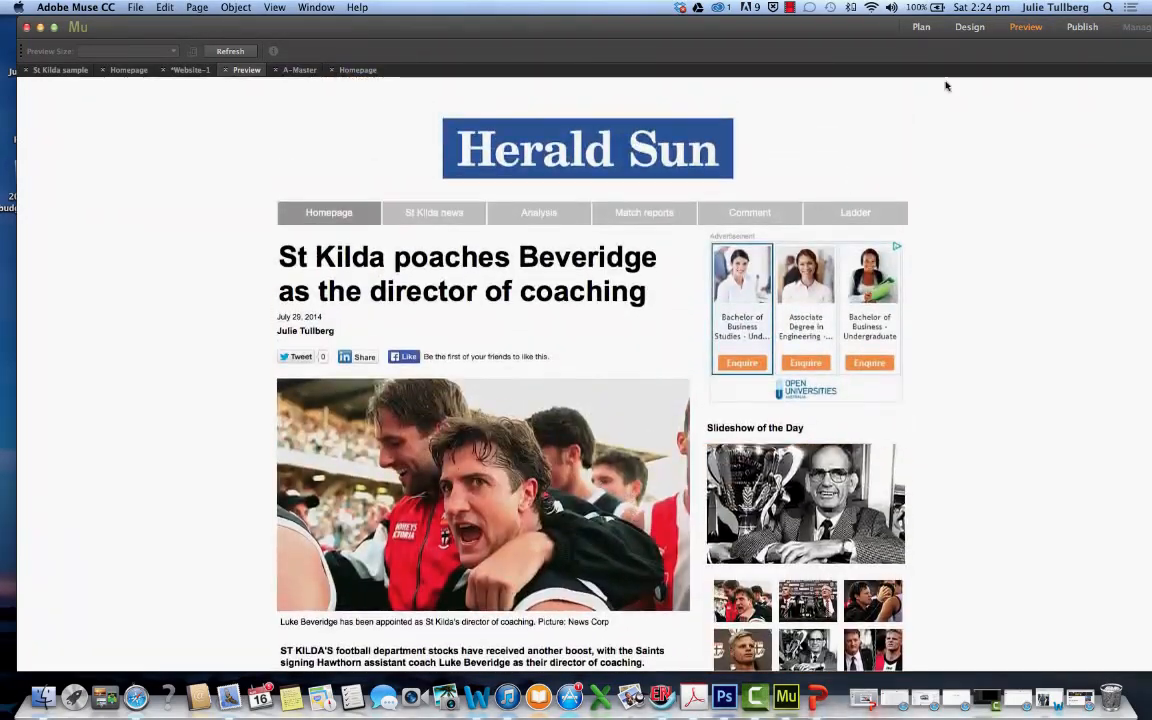
Return to the page design, place Guardian panel.jpg from the desktop beneath the video, and scale it to 293 px wide to fit the sidebar column
{"action": "left_click", "coordinate": [969, 28]}
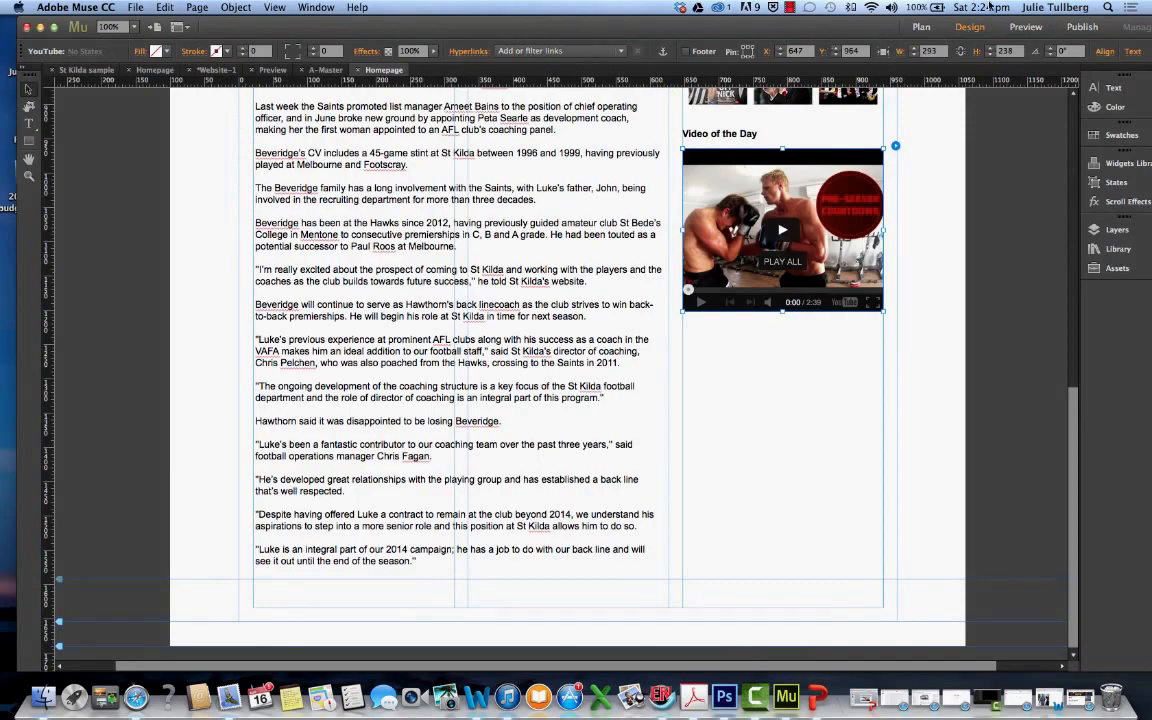
{"action": "left_click_drag", "start_coordinate": [863, 35], "coordinate": [668, 44]}
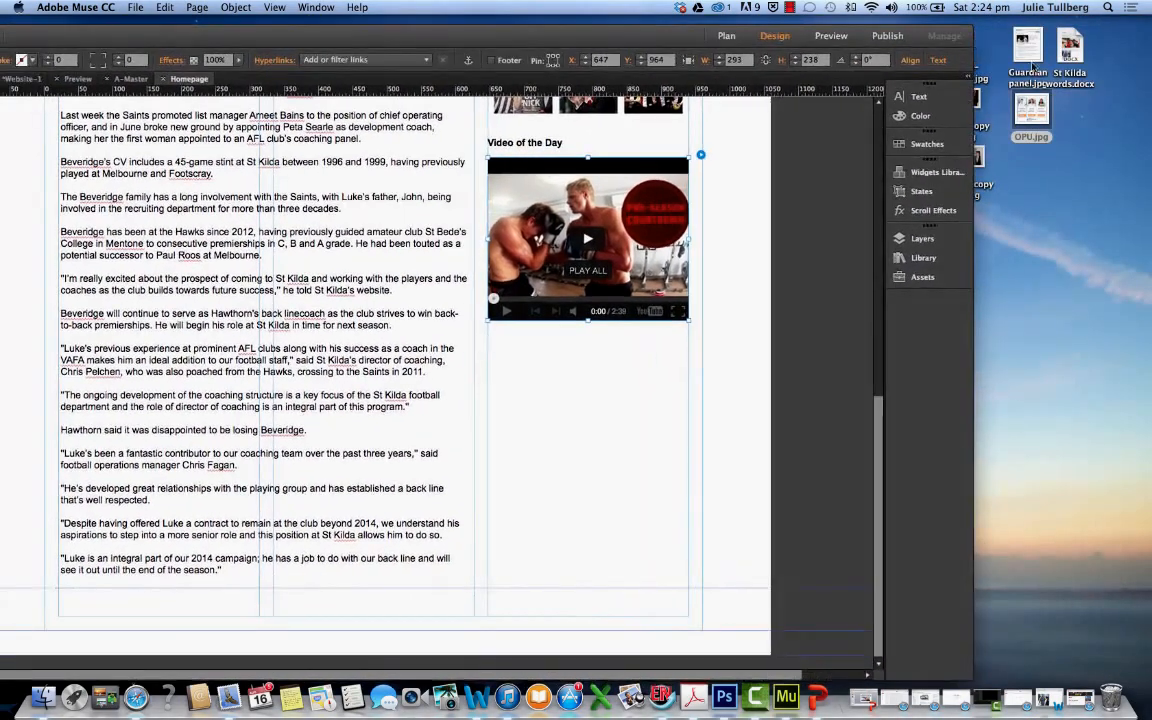
{"action": "left_click_drag", "start_coordinate": [1033, 57], "coordinate": [519, 386]}
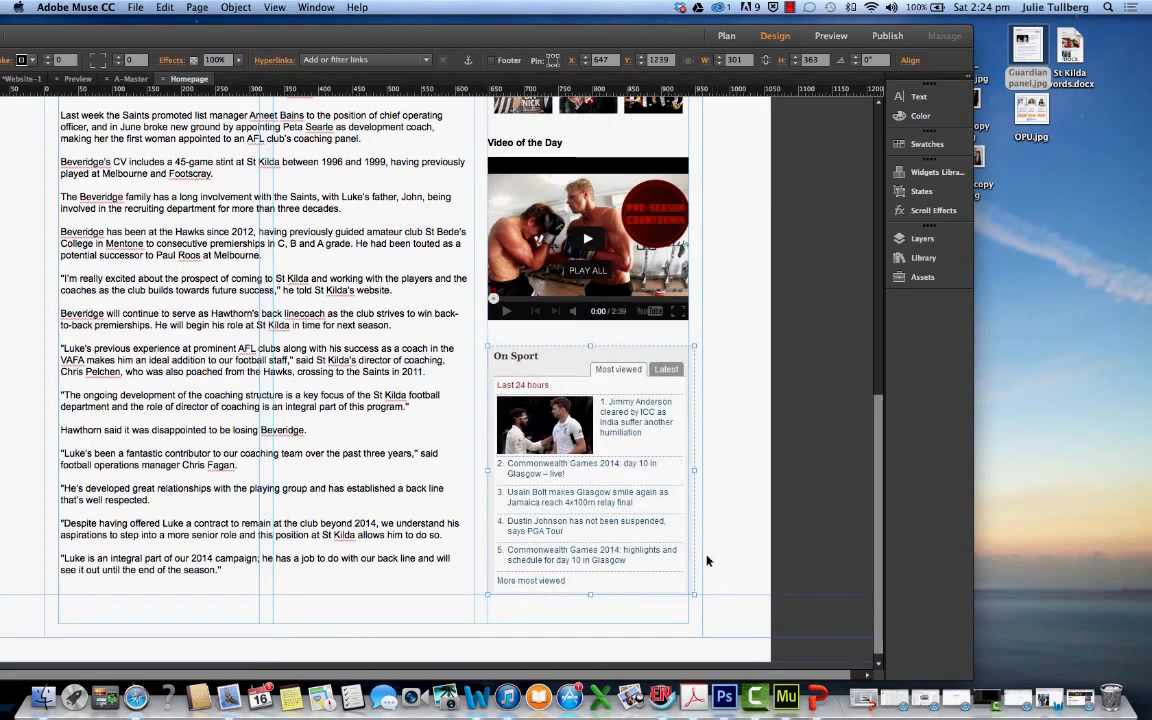
{"action": "left_click_drag", "start_coordinate": [693, 593], "coordinate": [687, 587]}
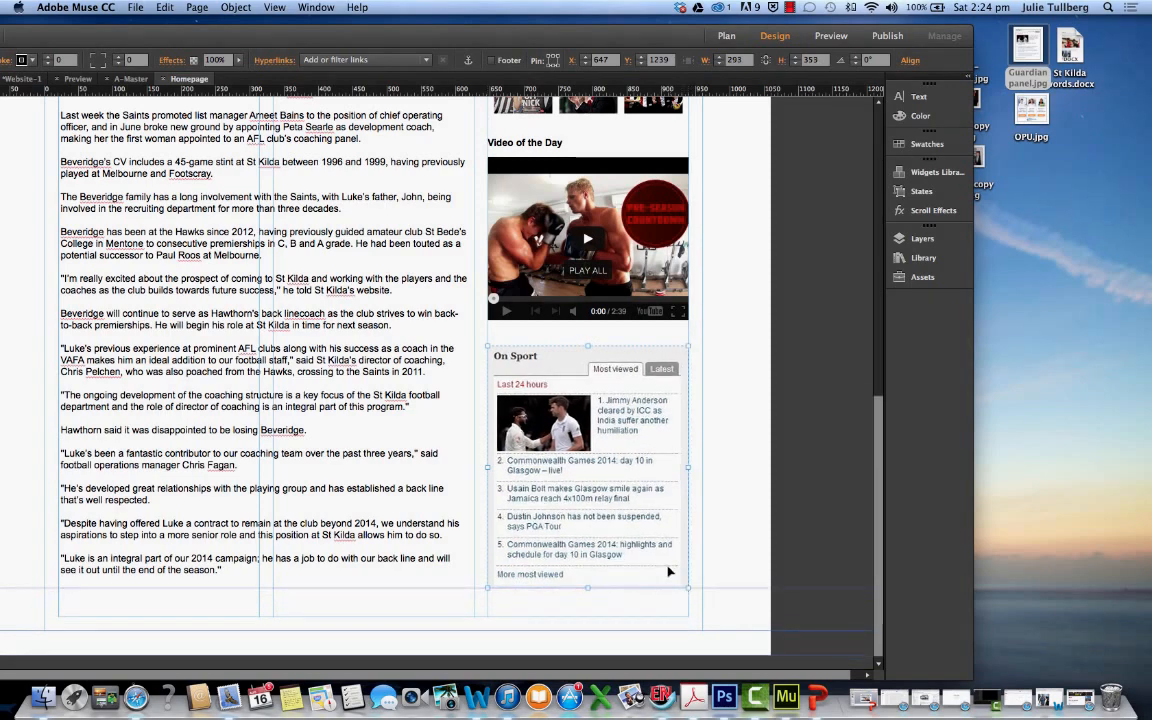
{"action": "scroll", "coordinate": [154, 327], "scroll_direction": "up", "scroll_amount": 10}
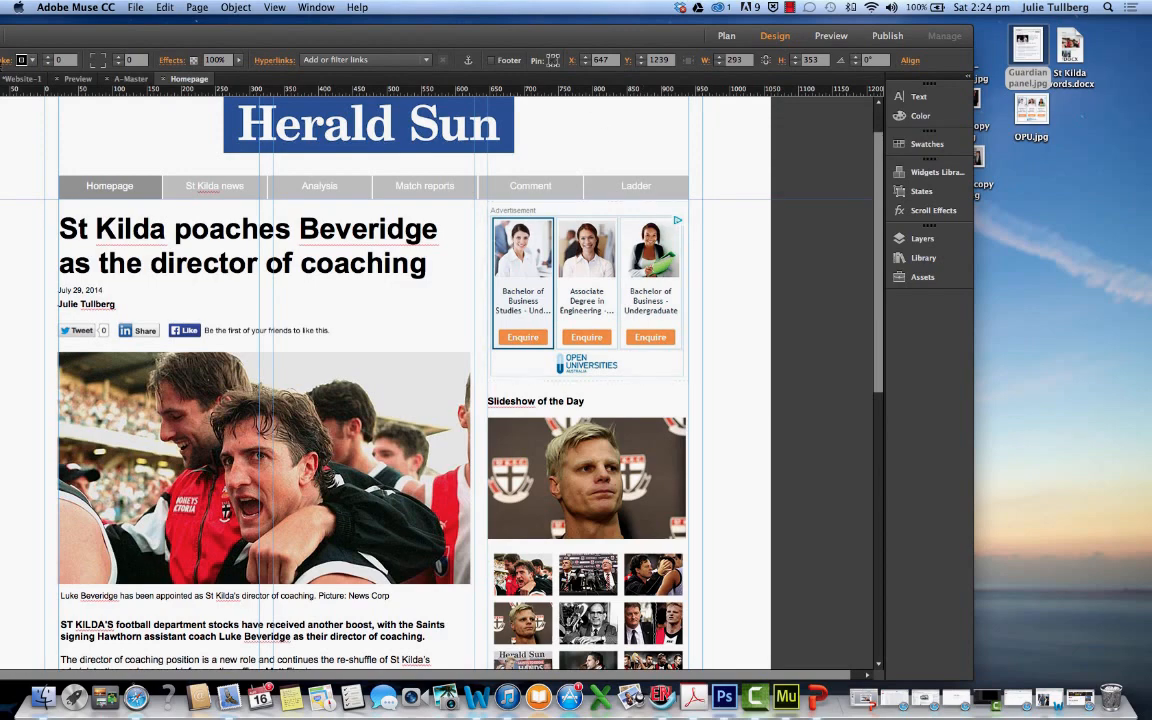
{"action": "double_click", "coordinate": [691, 32]}
{"action": "scroll", "coordinate": [814, 482], "scroll_direction": "down", "scroll_amount": 10}
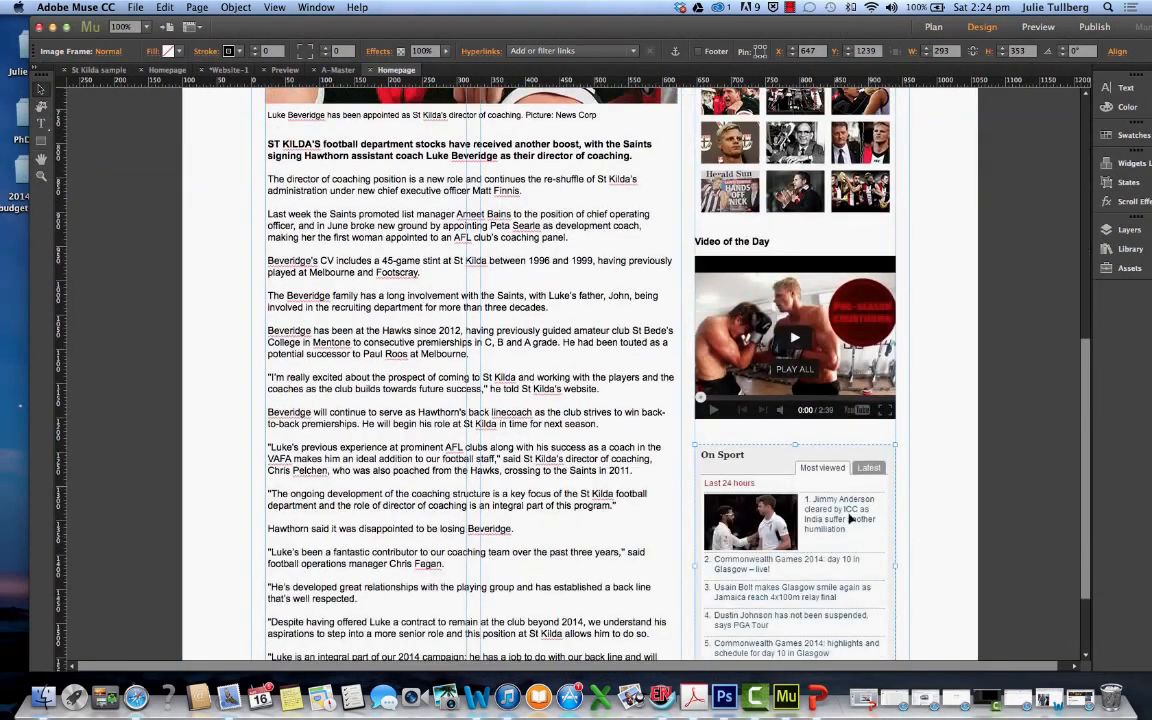
Close the Heat training YouTube window in Safari and the "St Kilda words.docx" document in Word
{"action": "left_click", "coordinate": [1079, 703]}
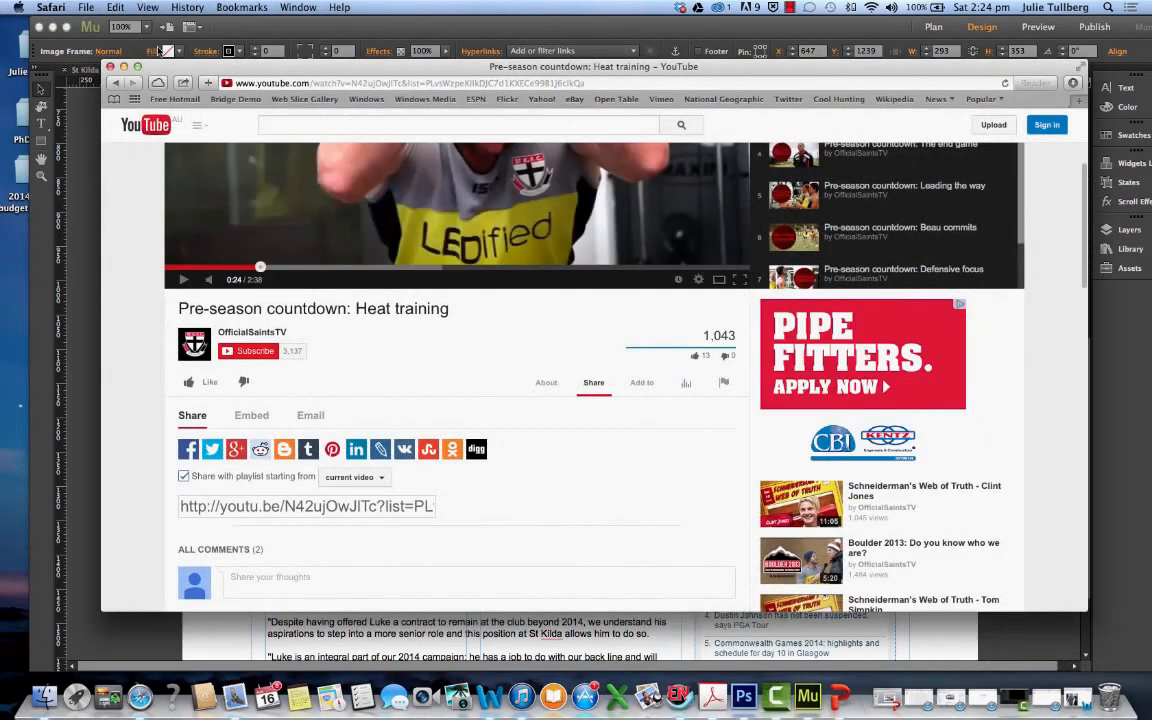
{"action": "left_click", "coordinate": [112, 66]}
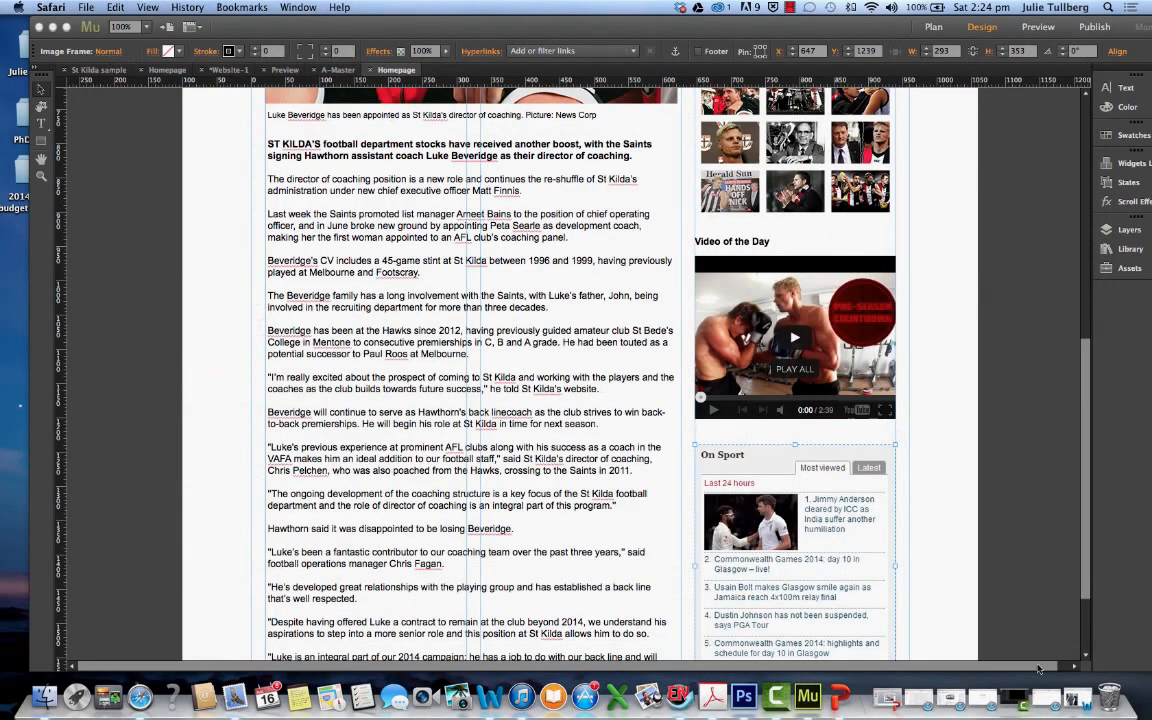
{"action": "left_click", "coordinate": [975, 700]}
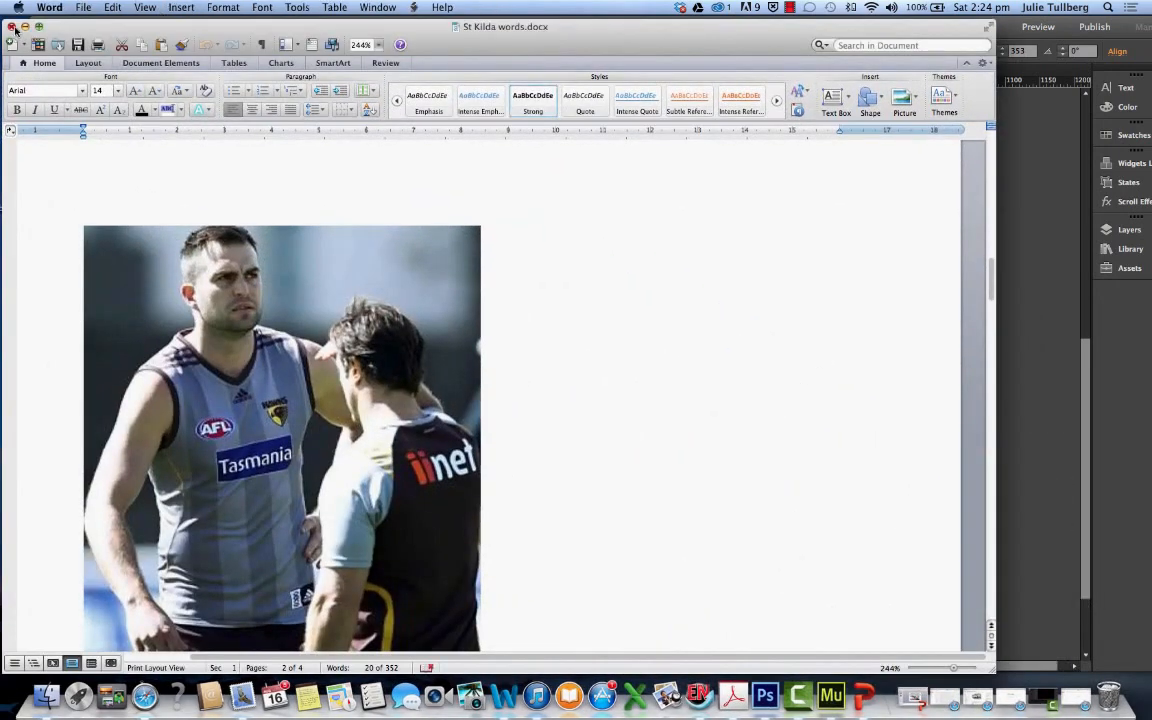
{"action": "left_click", "coordinate": [12, 27]}
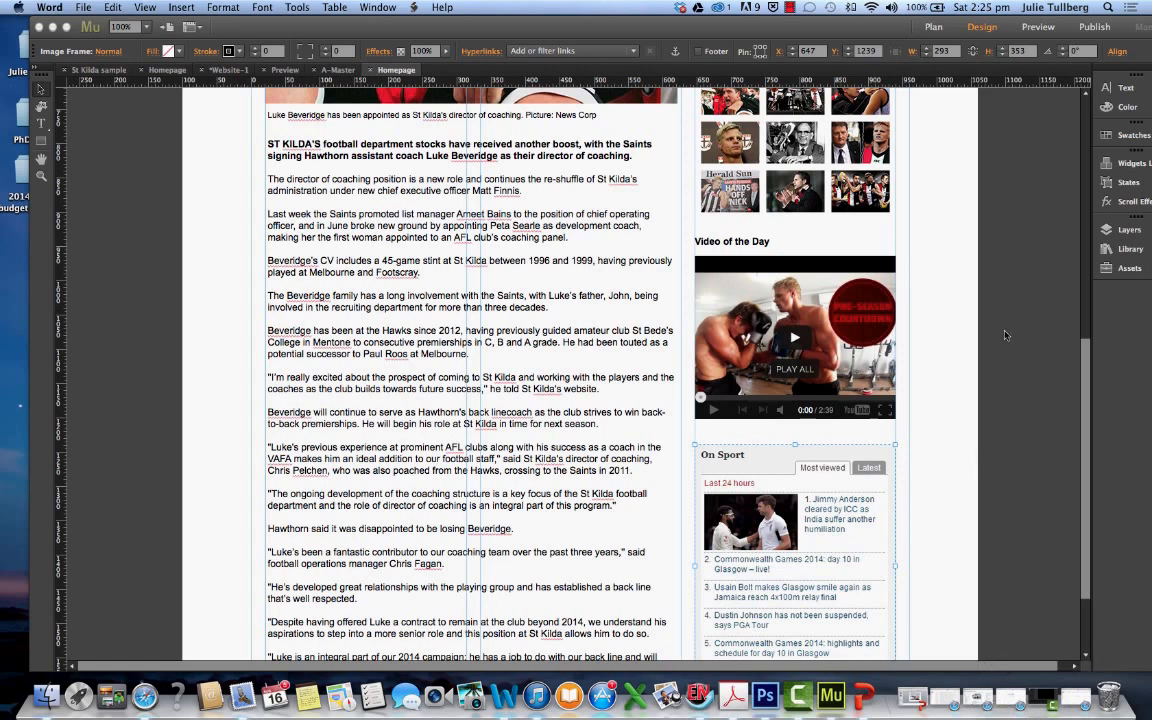
Return to Muse and preview the homepage with the On Sport panel added
{"action": "left_click", "coordinate": [1047, 33]}
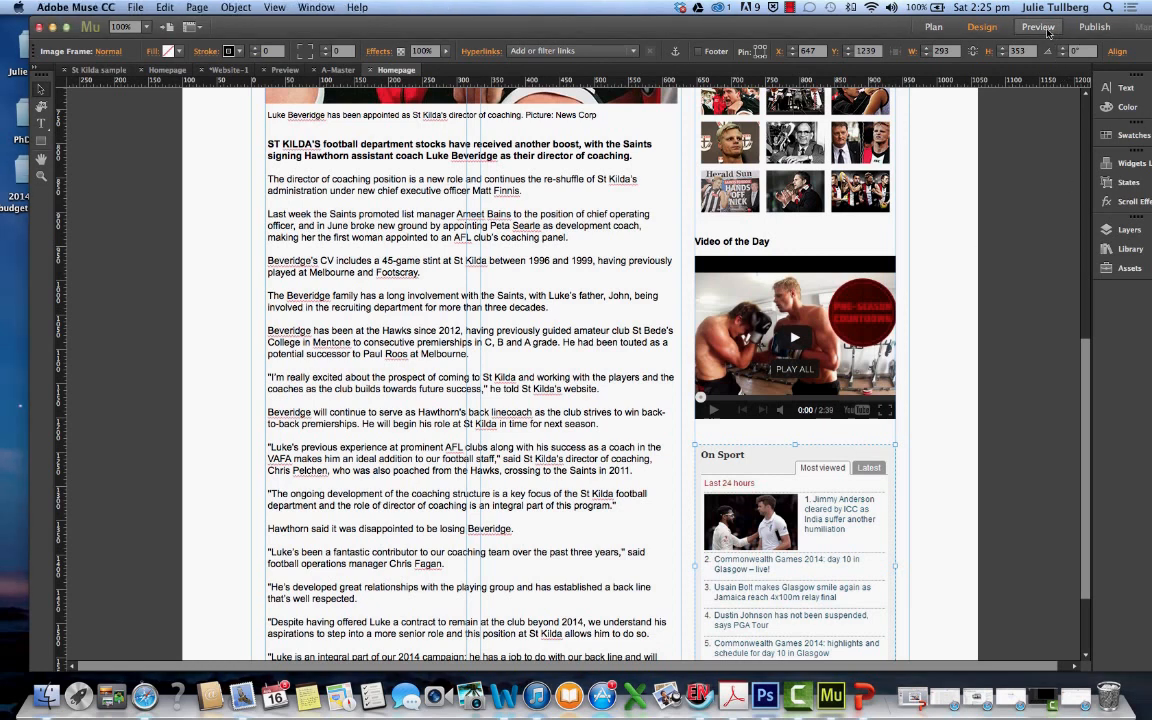
{"action": "left_click", "coordinate": [1040, 28]}
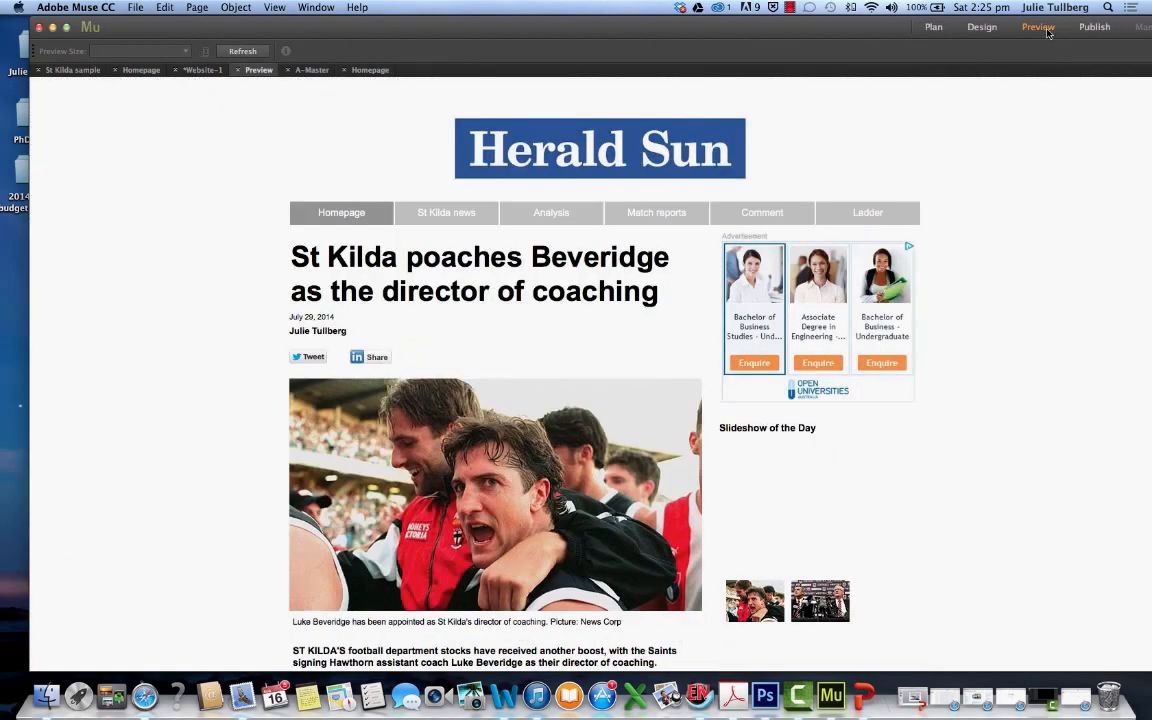
Examine the previewed homepage from the masthead down to the On Sport panel beneath the video
{"action": "scroll", "coordinate": [1006, 376], "scroll_direction": "down", "scroll_amount": 3}
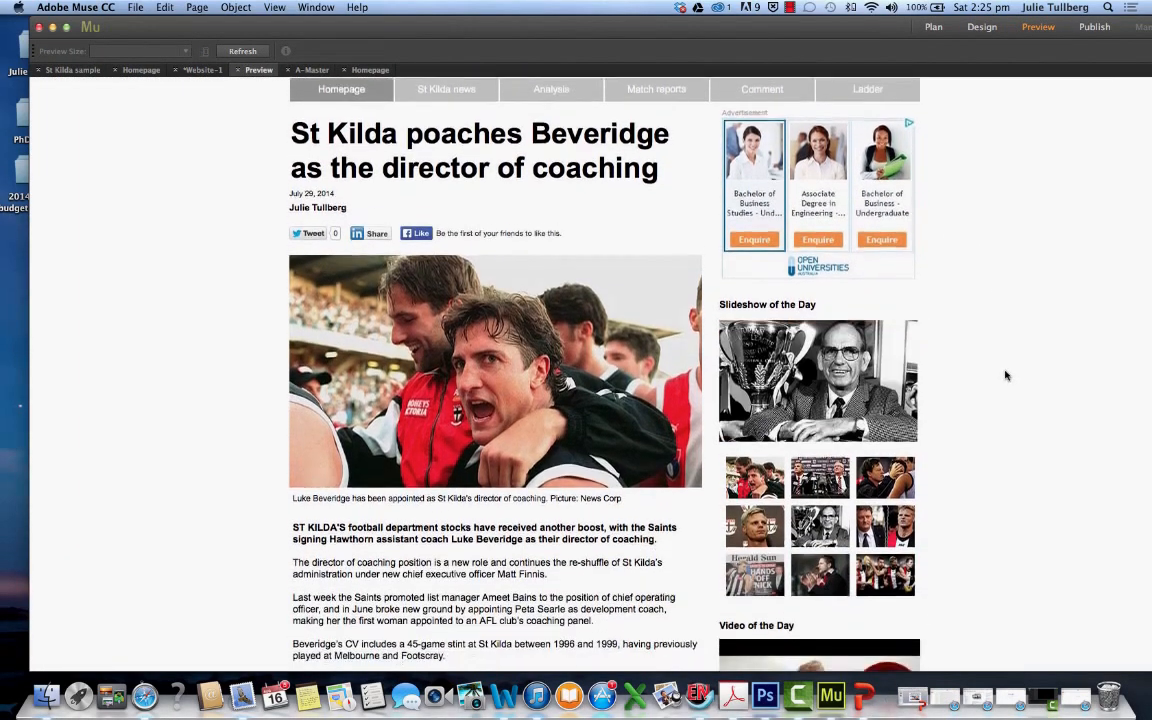
{"action": "scroll", "coordinate": [1006, 376], "scroll_direction": "down", "scroll_amount": 10}
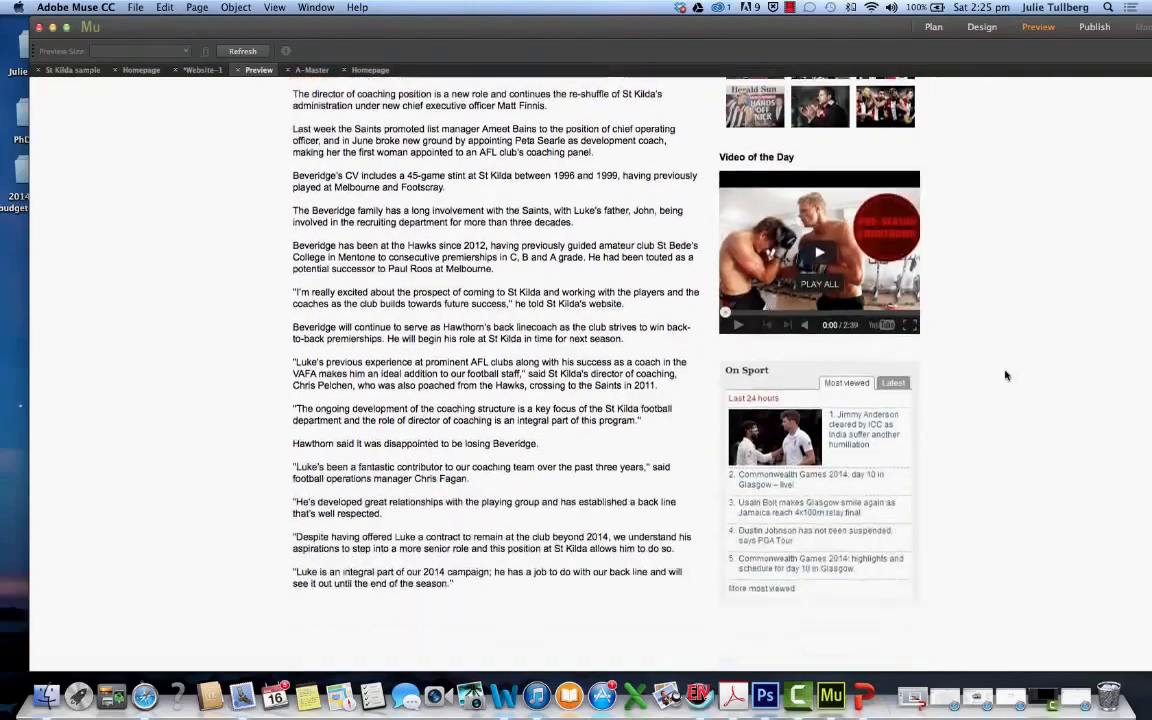
{"action": "scroll", "coordinate": [1006, 376], "scroll_direction": "up", "scroll_amount": 7}
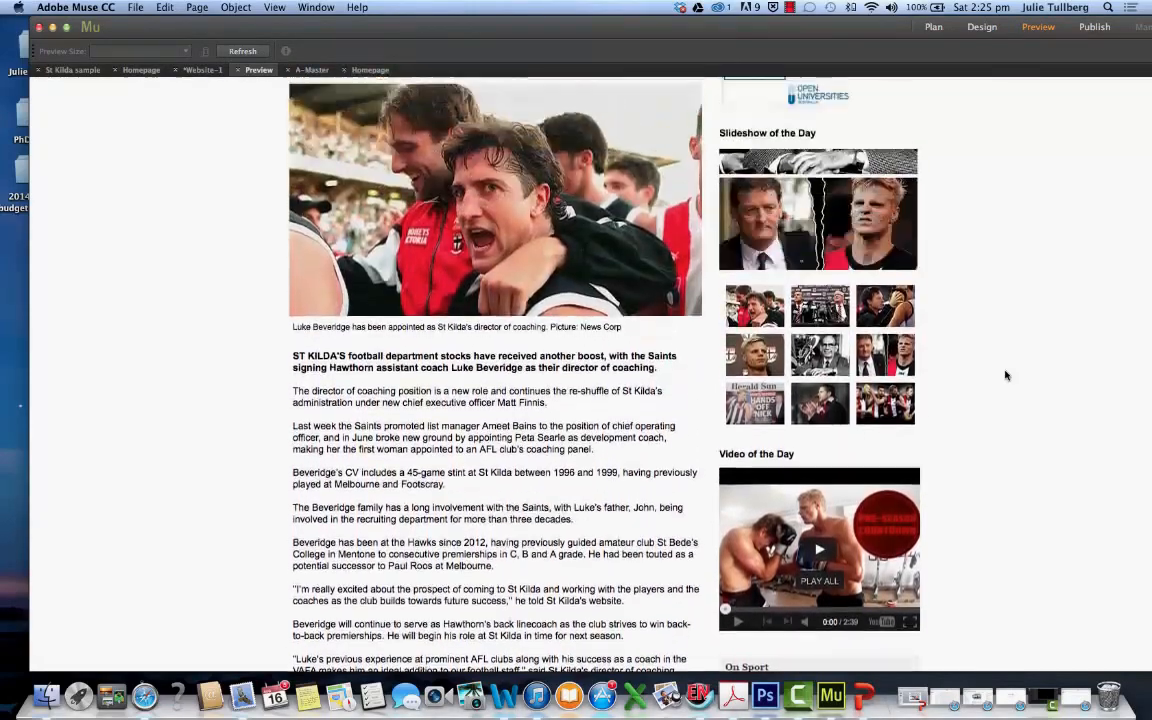
{"action": "scroll", "coordinate": [1006, 376], "scroll_direction": "up", "scroll_amount": 7}
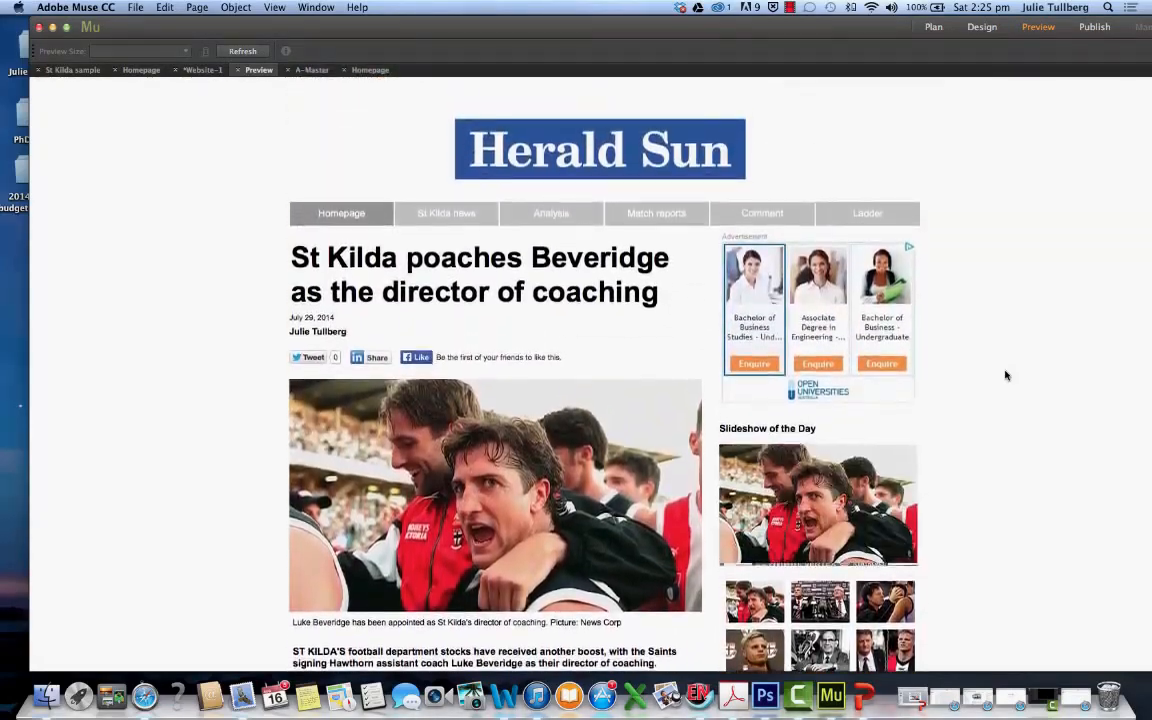
{"action": "scroll", "coordinate": [1006, 376], "scroll_direction": "down", "scroll_amount": 11}
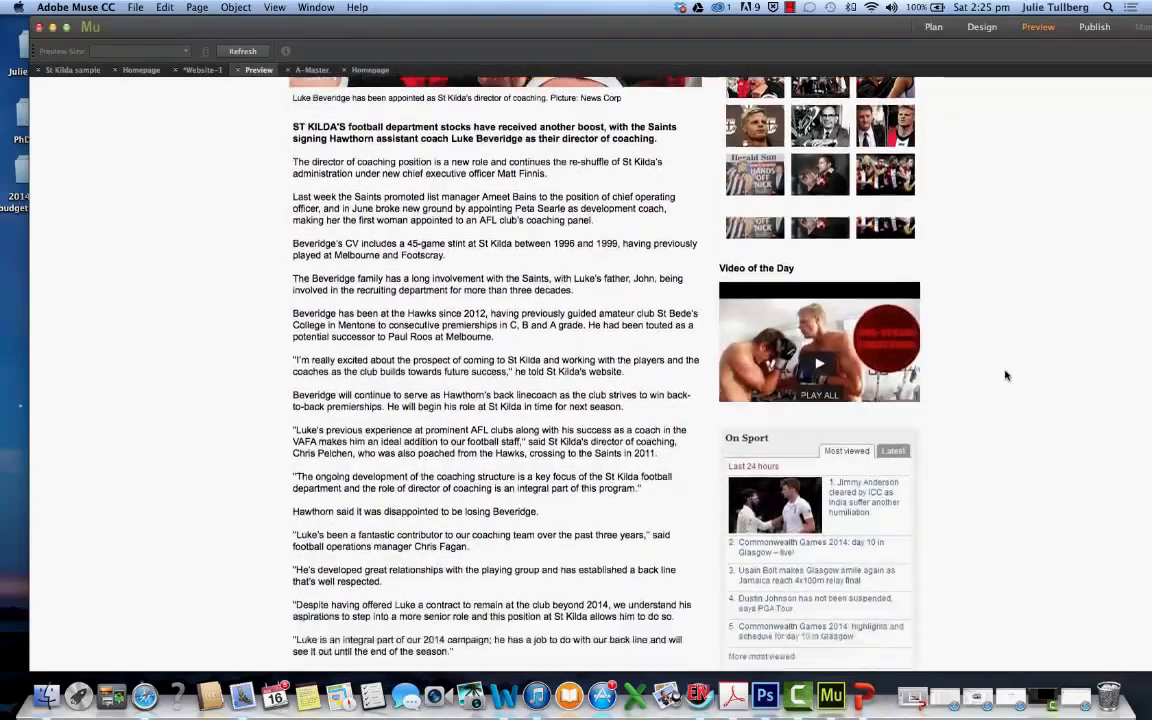
{"action": "scroll", "coordinate": [1006, 376], "scroll_direction": "up", "scroll_amount": 11}
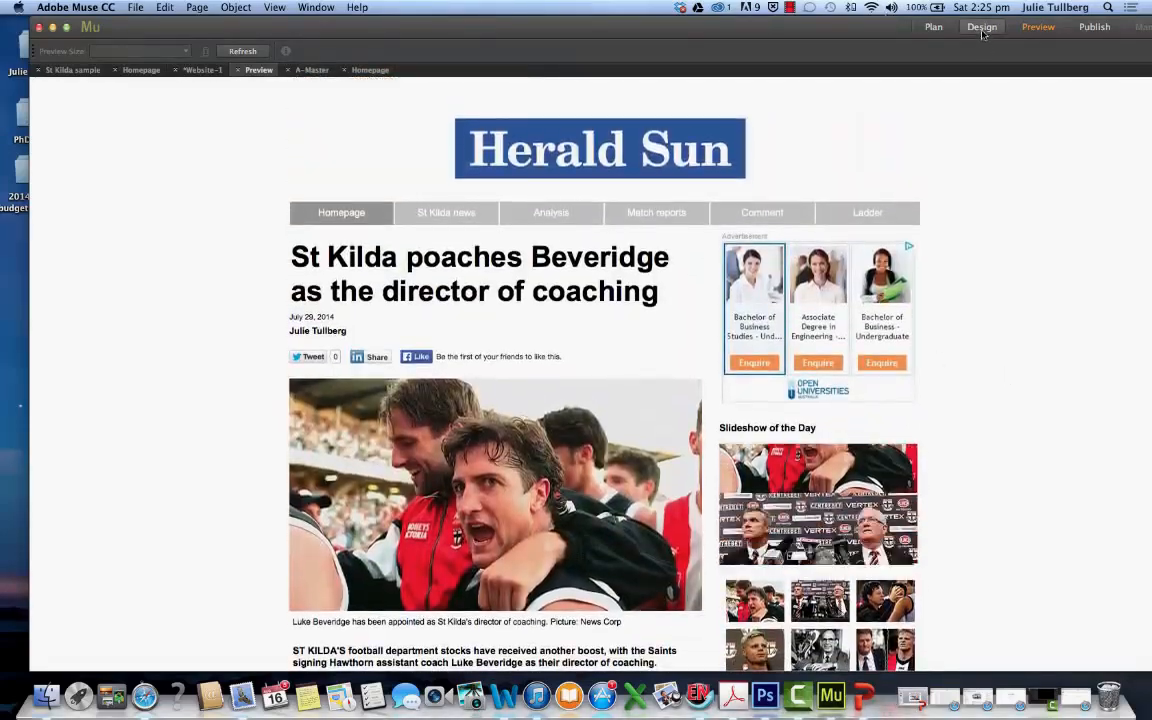
Return to the homepage design and review the story and sidebar layout along the full page
{"action": "left_click", "coordinate": [981, 27]}
{"action": "scroll", "coordinate": [963, 393], "scroll_direction": "up", "scroll_amount": 11}
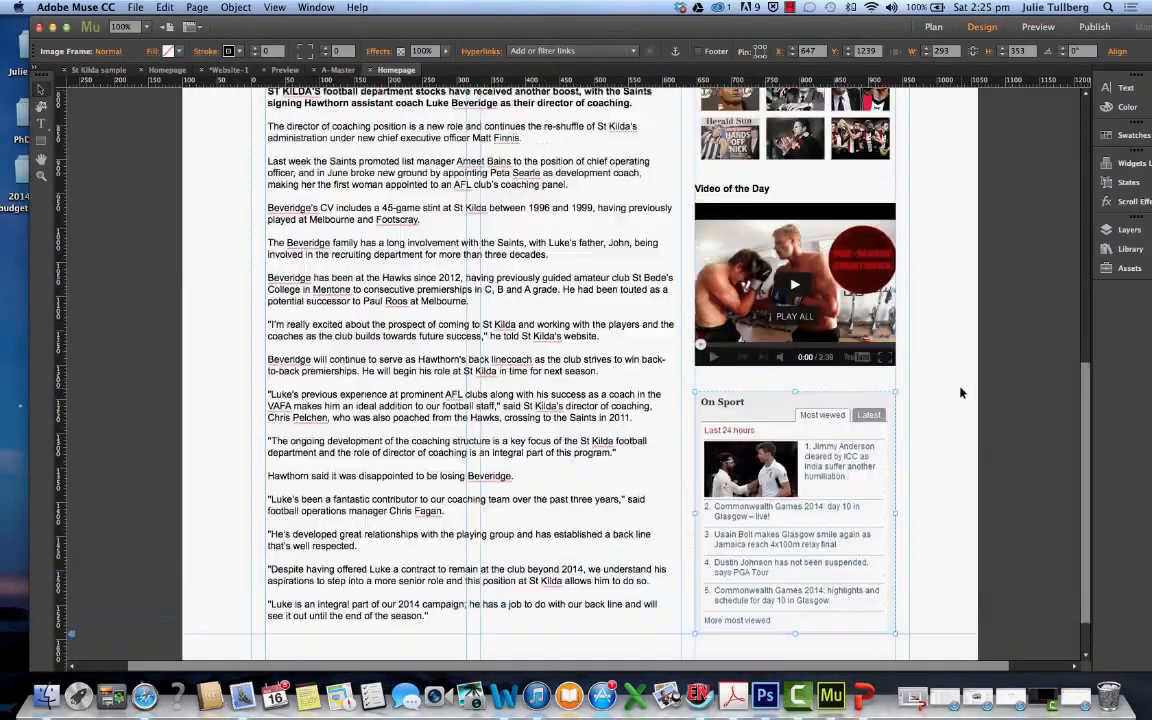
{"action": "scroll", "coordinate": [960, 392], "scroll_direction": "down", "scroll_amount": 10}
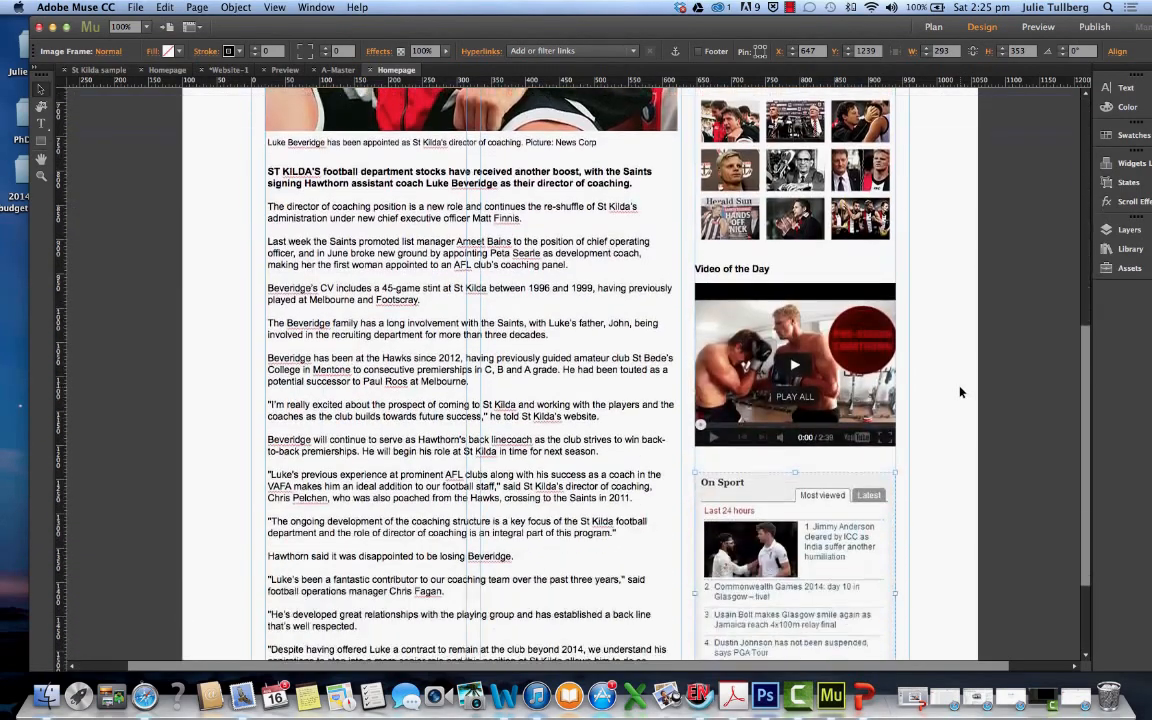
{"action": "scroll", "coordinate": [960, 392], "scroll_direction": "up", "scroll_amount": 10}
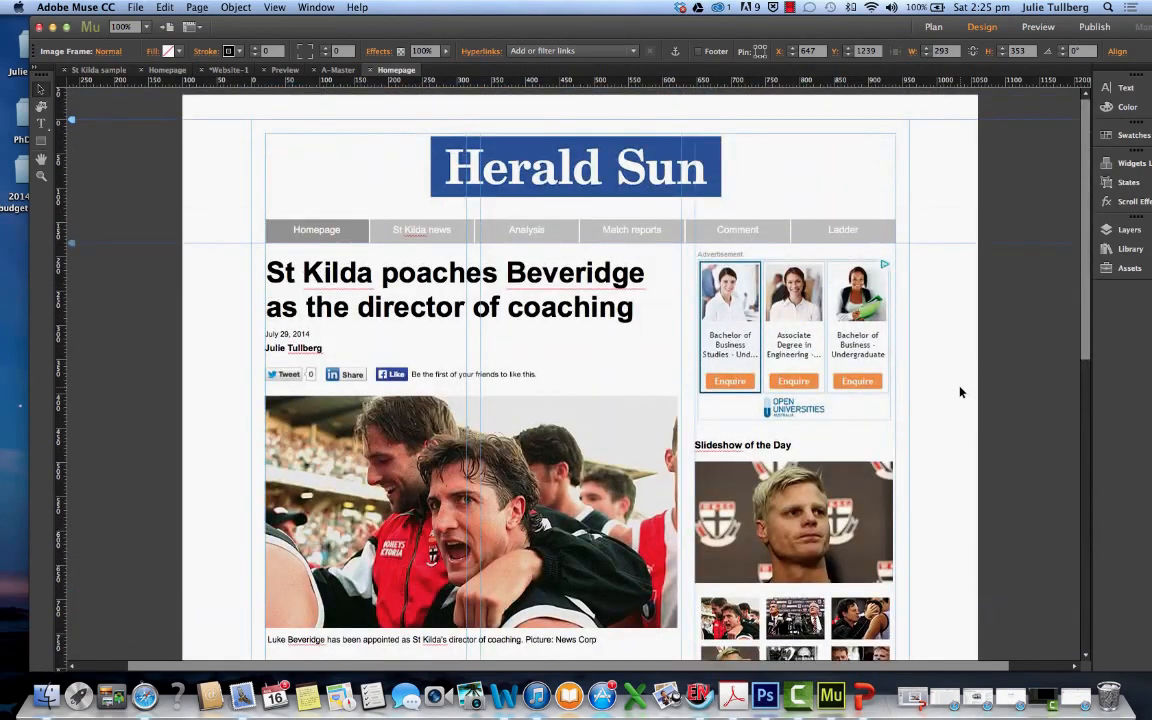
{"action": "scroll", "coordinate": [960, 392], "scroll_direction": "down", "scroll_amount": 12}
{"action": "scroll", "coordinate": [960, 392], "scroll_direction": "up", "scroll_amount": 12}
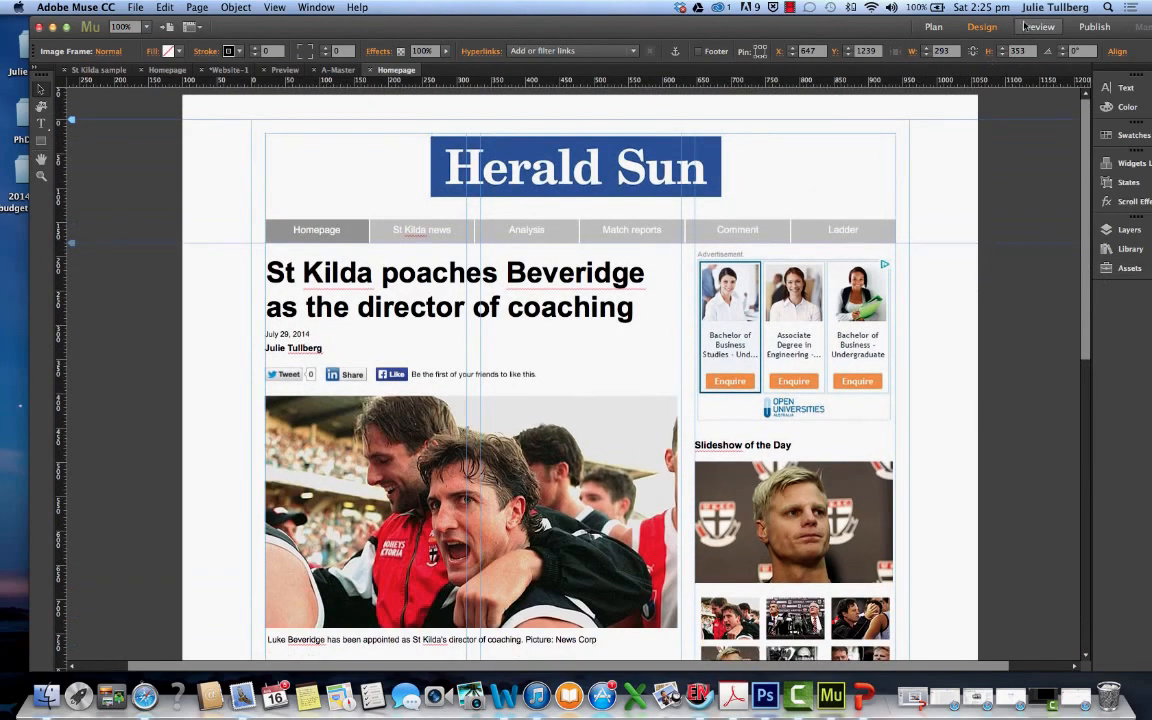
Preview the homepage again and check the slideshow, video and On Sport panel beside the story
{"action": "left_click", "coordinate": [1024, 27]}
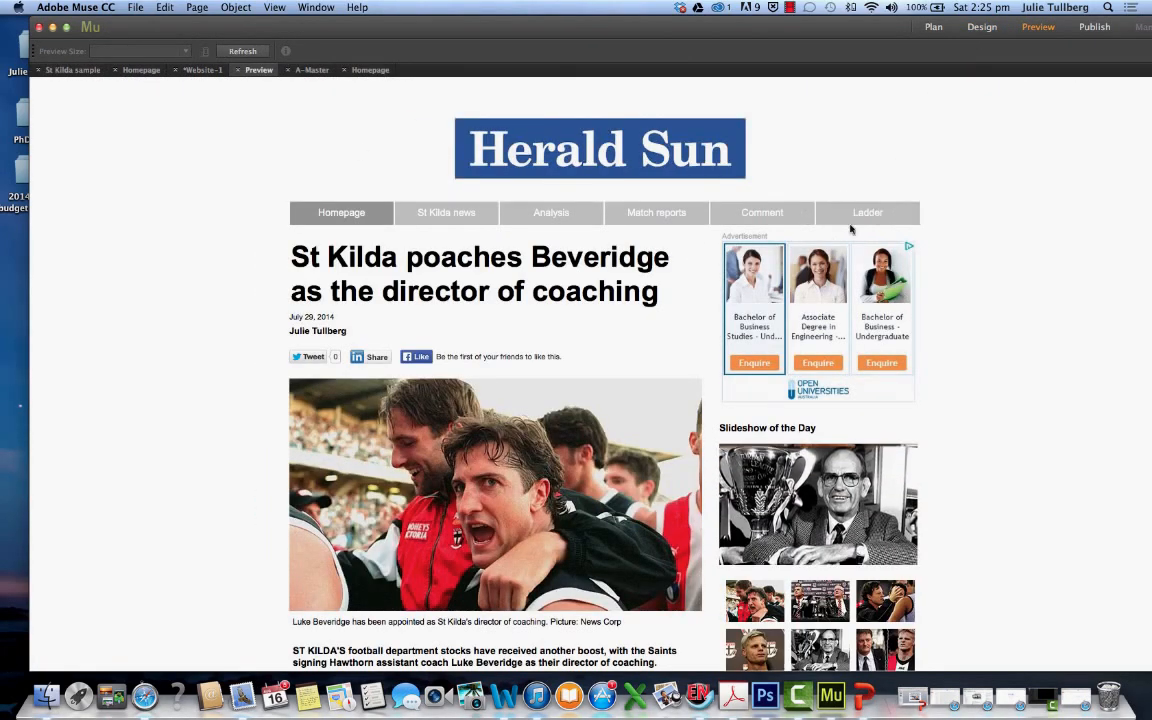
{"action": "scroll", "coordinate": [935, 465], "scroll_direction": "down", "scroll_amount": 4}
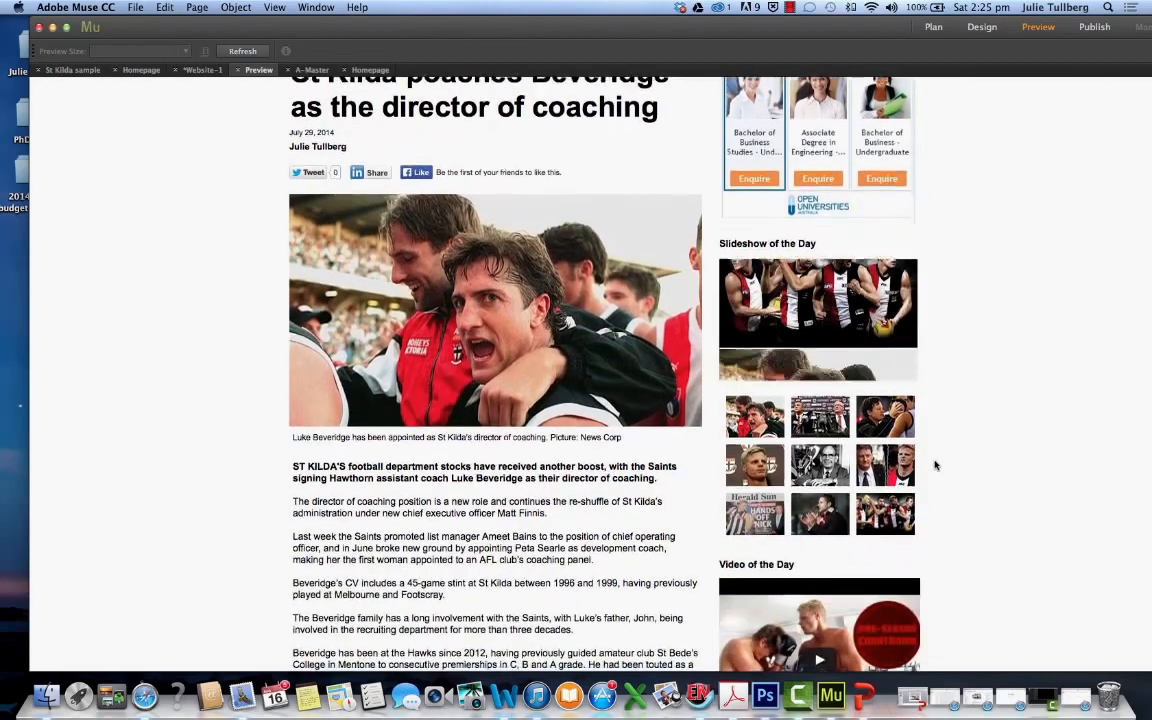
{"action": "scroll", "coordinate": [935, 465], "scroll_direction": "down", "scroll_amount": 9}
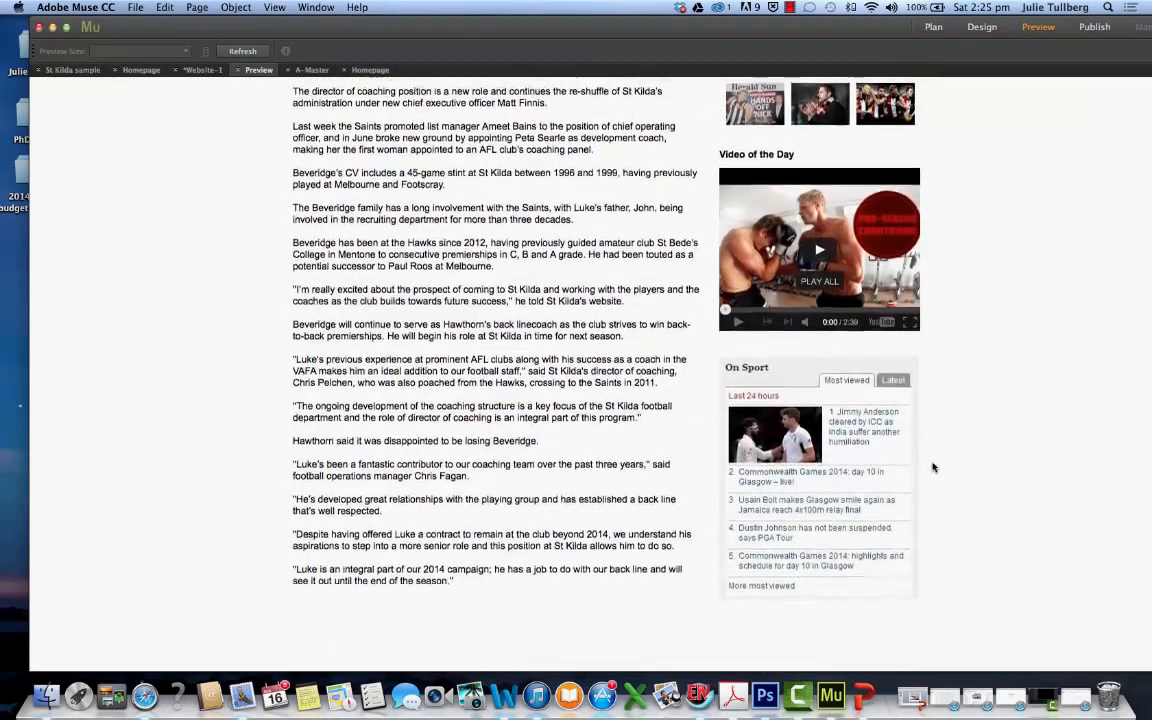
{"action": "scroll", "coordinate": [933, 467], "scroll_direction": "up", "scroll_amount": 13}
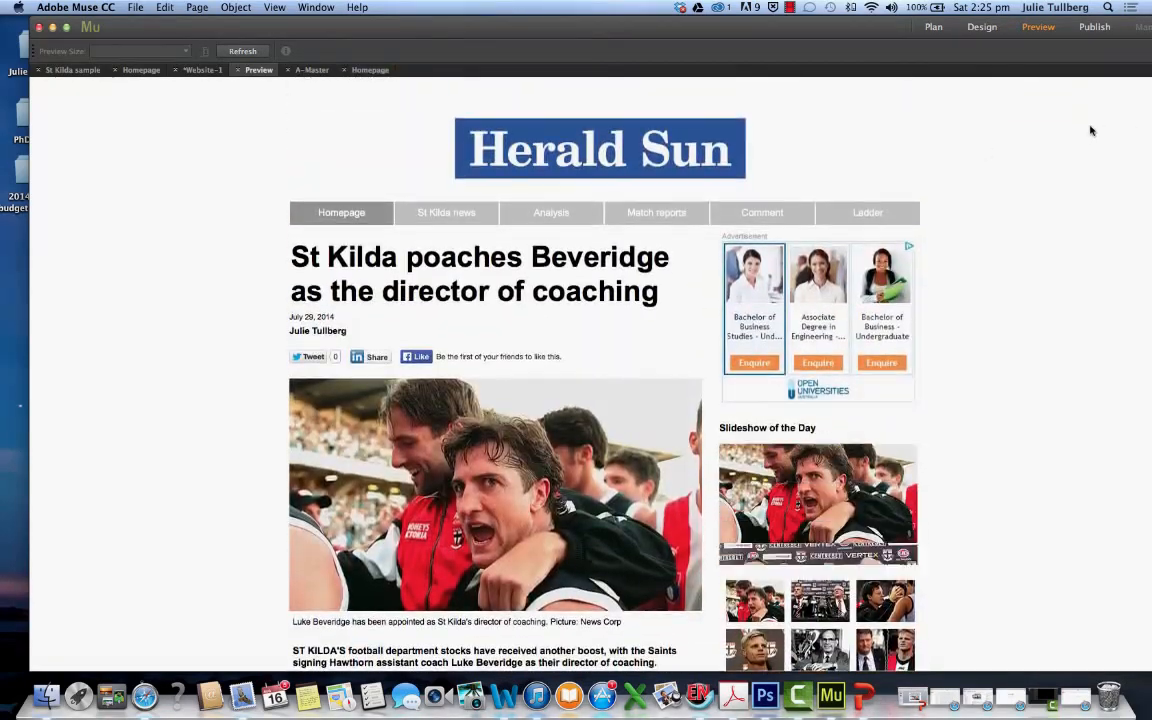
Return to the page design, view the A-Master page, and close the open homepage preview
{"action": "left_click", "coordinate": [981, 27]}
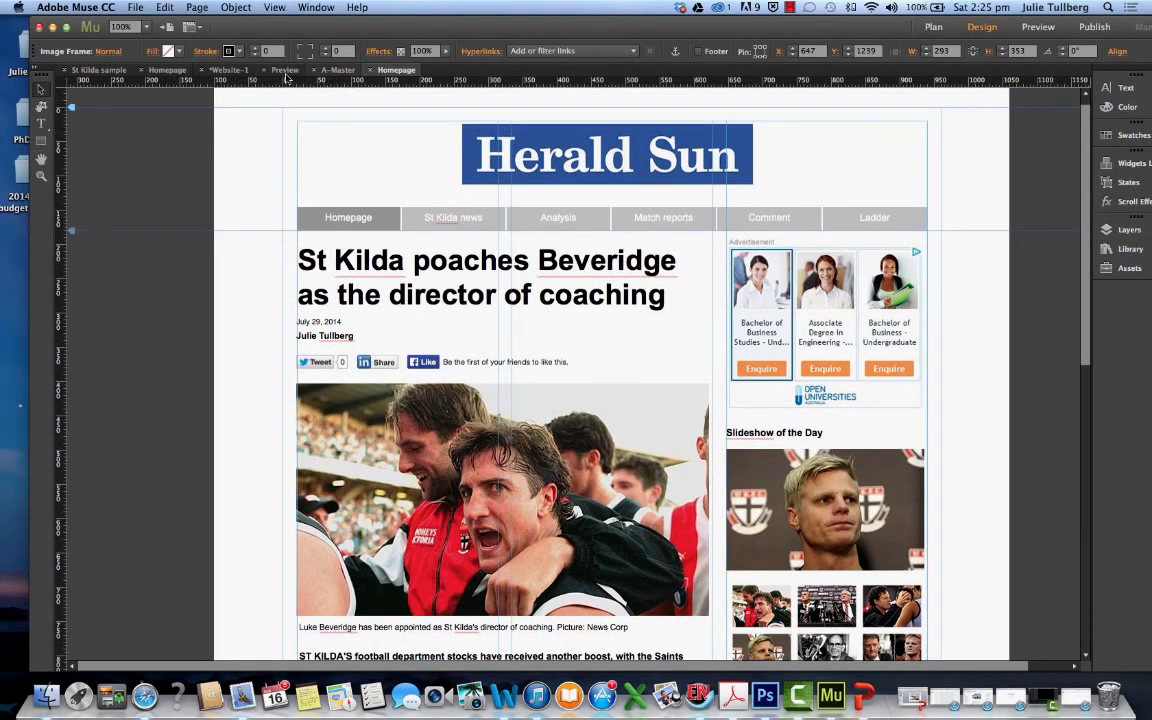
{"action": "left_click", "coordinate": [330, 71]}
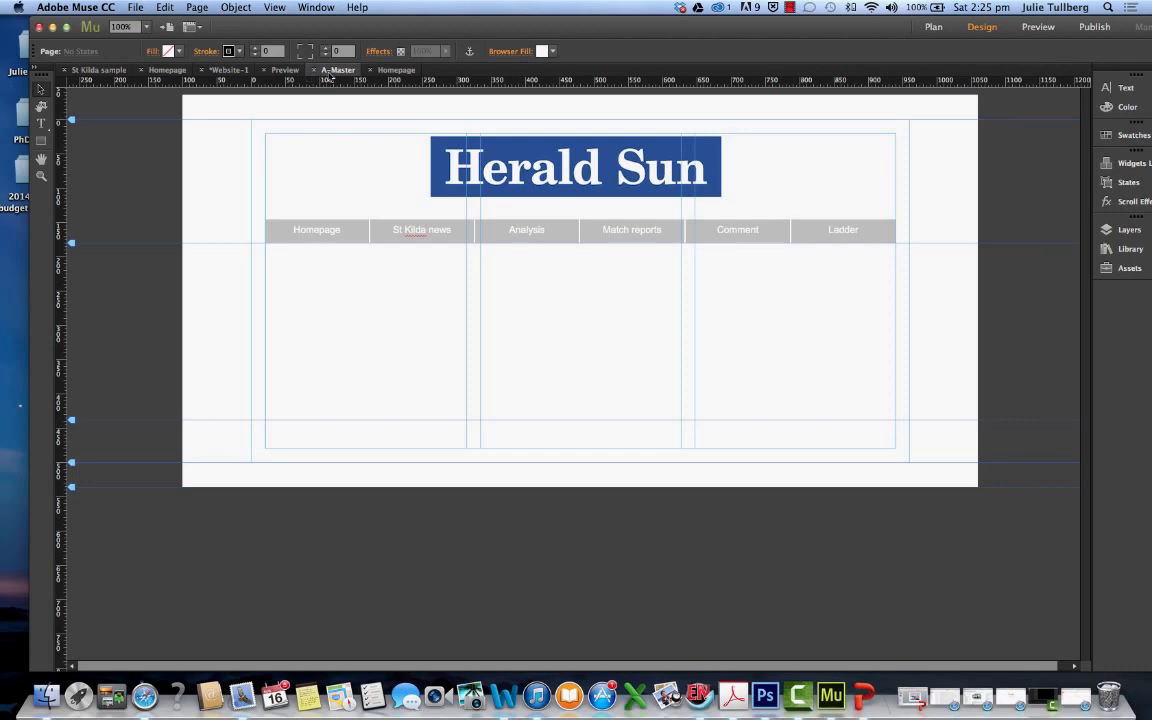
{"action": "left_click", "coordinate": [290, 72]}
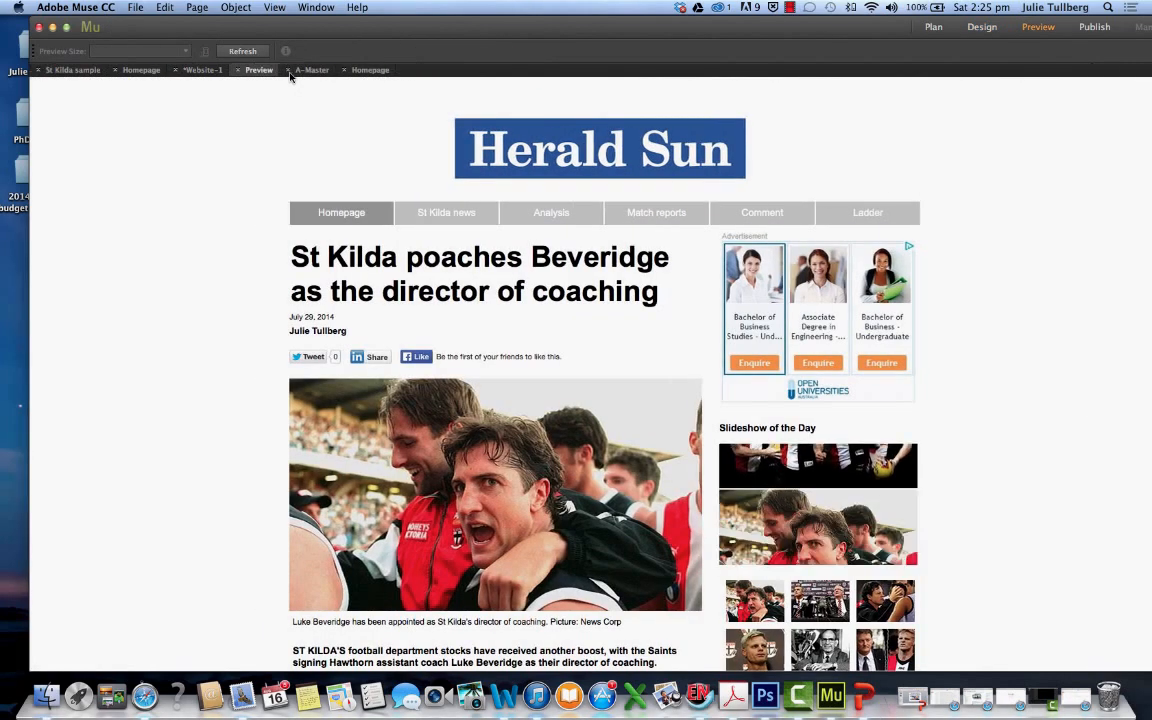
{"action": "left_click", "coordinate": [237, 71]}
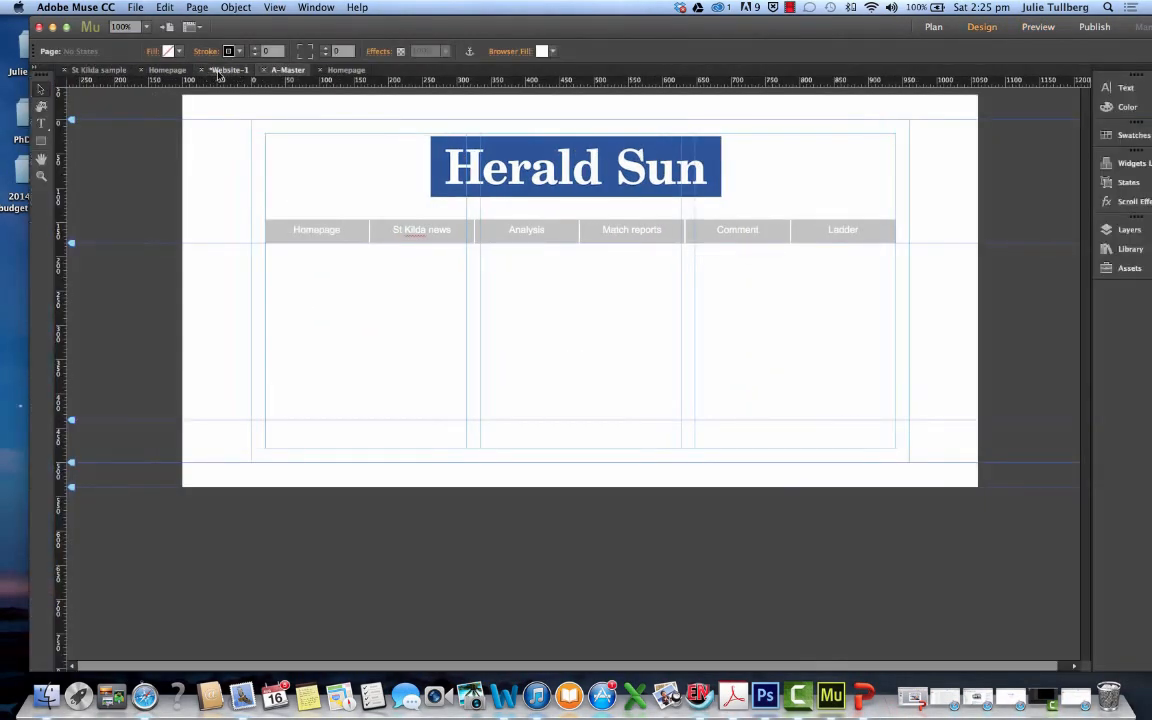
Open the Homepage from the Website-1 site plan and preview it, examining the finished layout down the full page
{"action": "left_click", "coordinate": [220, 71]}
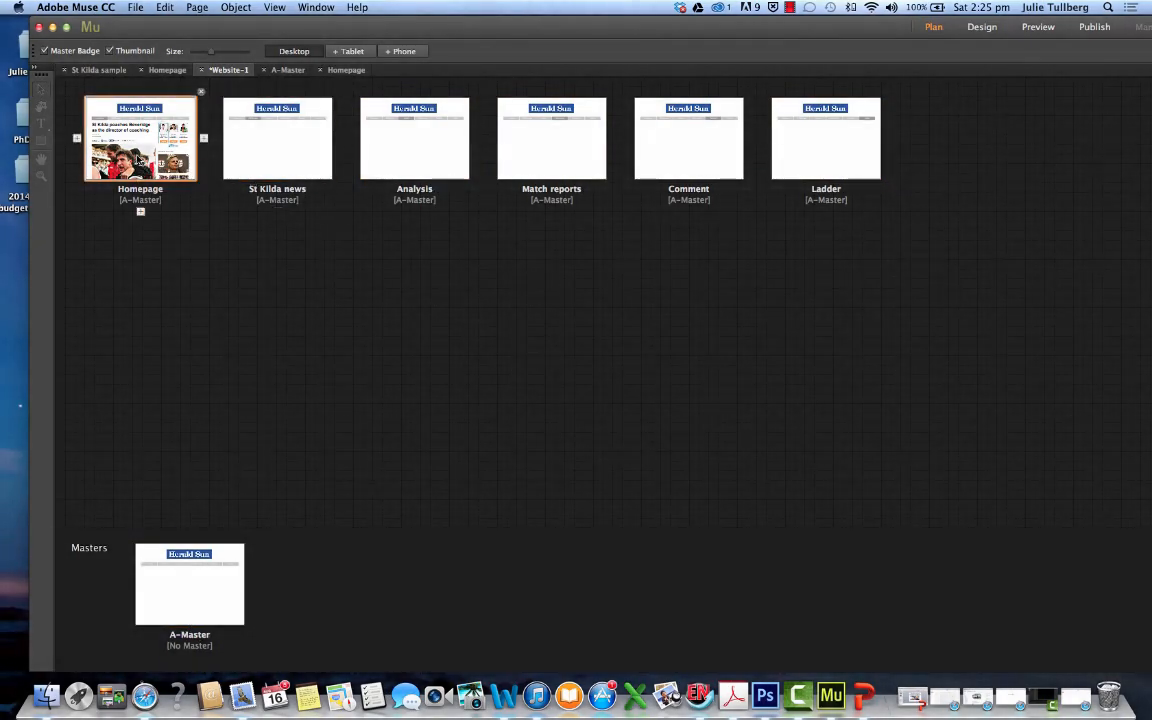
{"action": "double_click", "coordinate": [138, 159]}
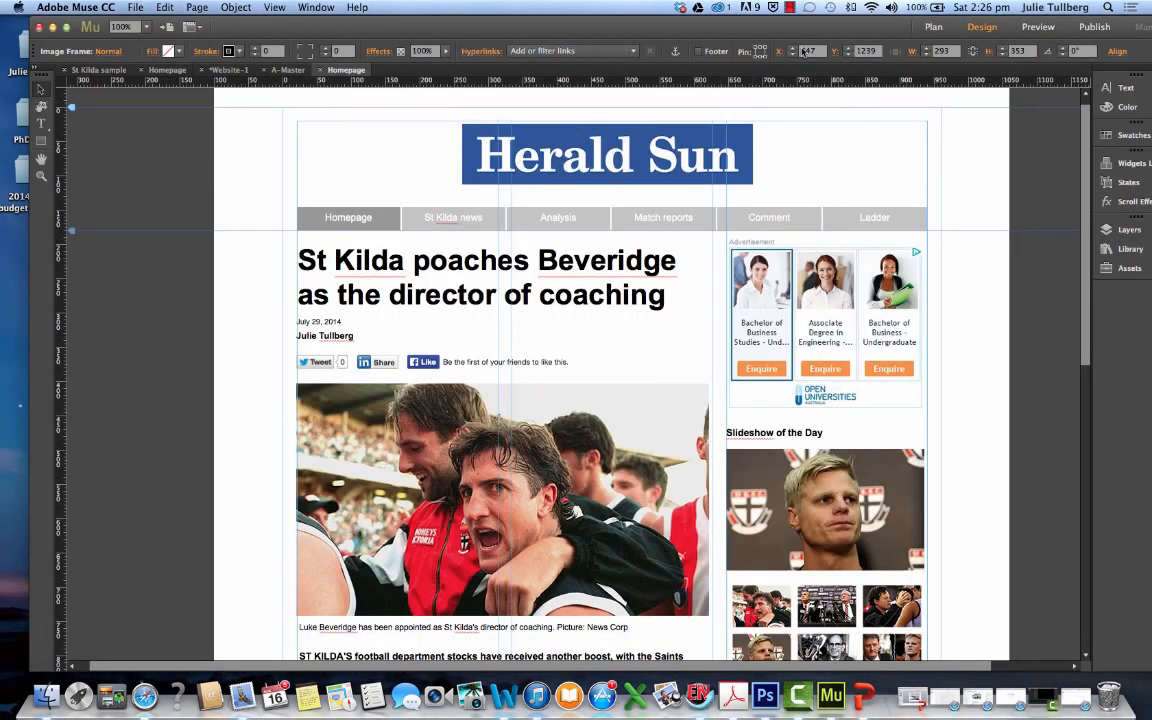
{"action": "left_click", "coordinate": [1037, 27]}
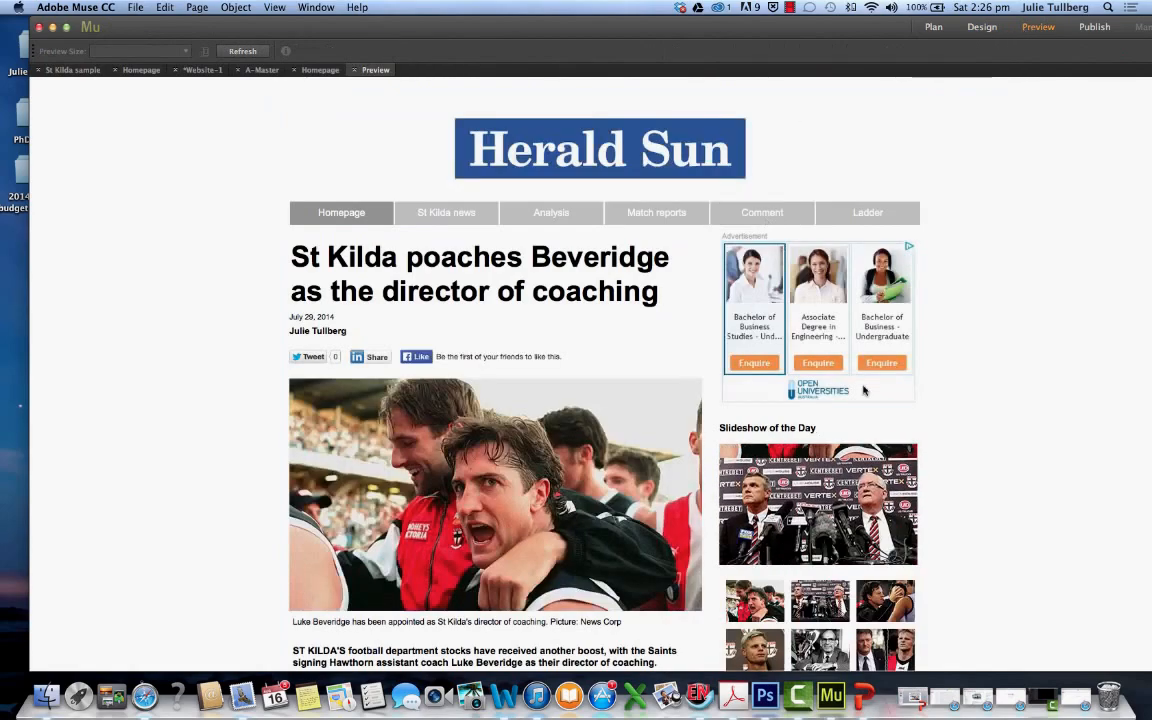
{"action": "scroll", "coordinate": [951, 491], "scroll_direction": "down", "scroll_amount": 2}
{"action": "scroll", "coordinate": [951, 491], "scroll_direction": "down", "scroll_amount": 6}
{"action": "scroll", "coordinate": [940, 489], "scroll_direction": "up", "scroll_amount": 6}
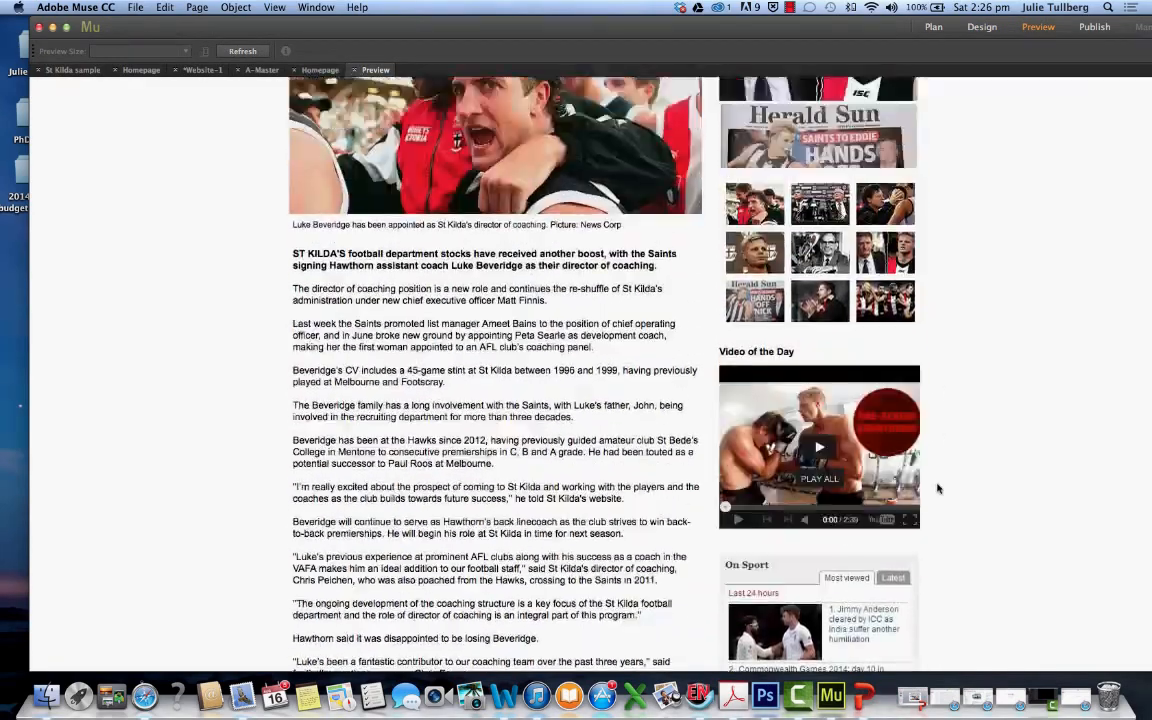
{"action": "scroll", "coordinate": [938, 488], "scroll_direction": "up", "scroll_amount": 1}
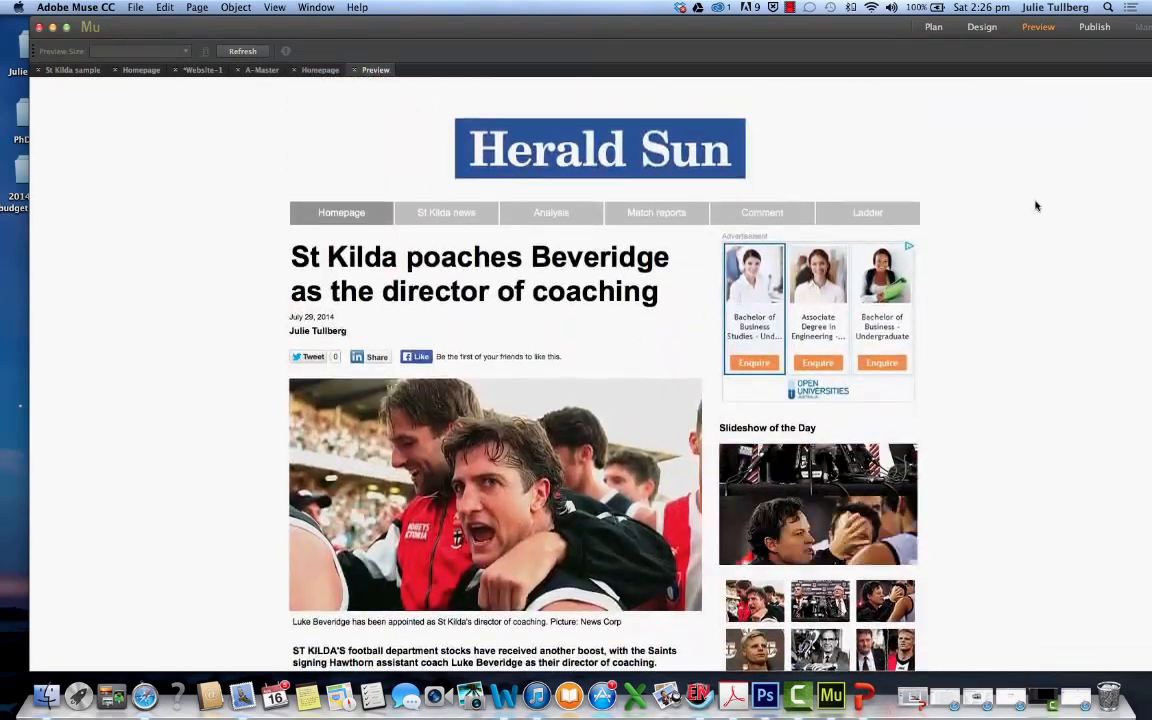
{"action": "scroll", "coordinate": [1010, 220], "scroll_direction": "down", "scroll_amount": 6}
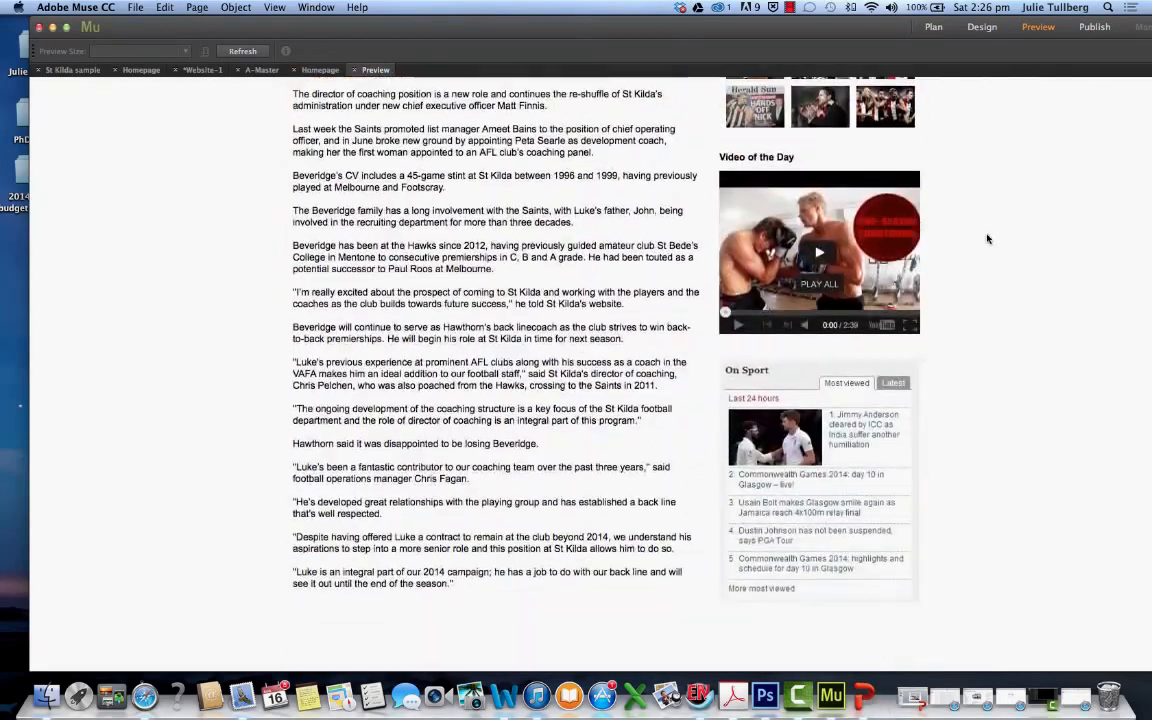
{"action": "scroll", "coordinate": [985, 237], "scroll_direction": "up", "scroll_amount": 6}
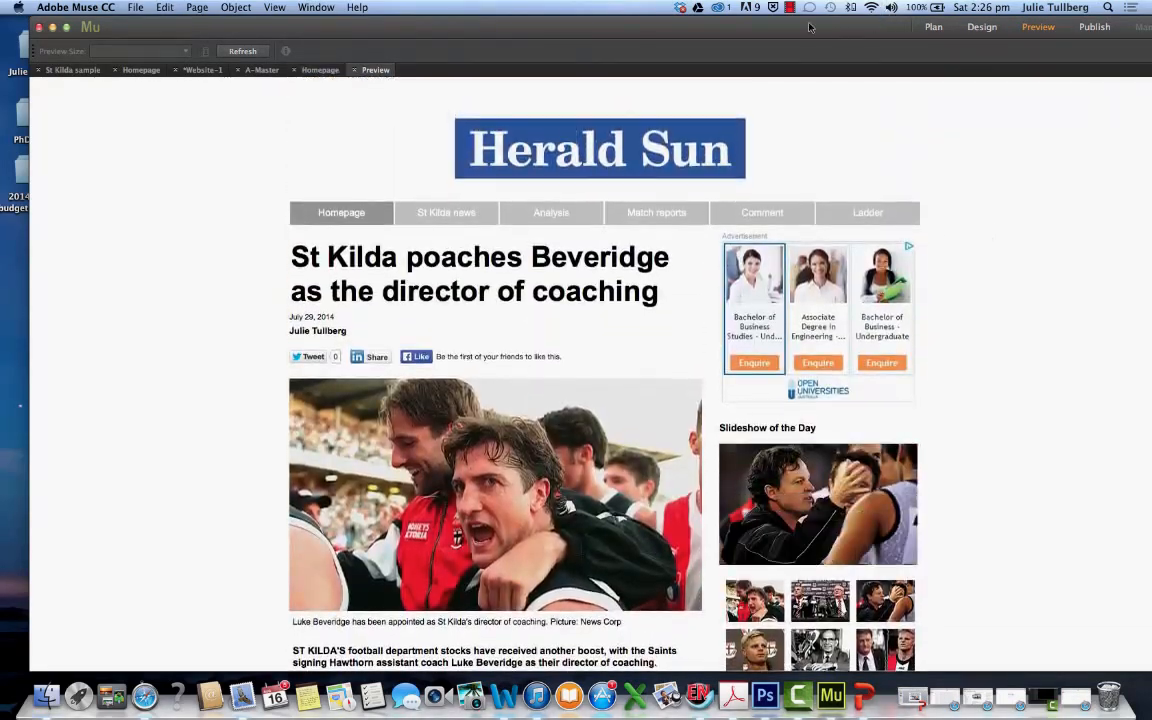